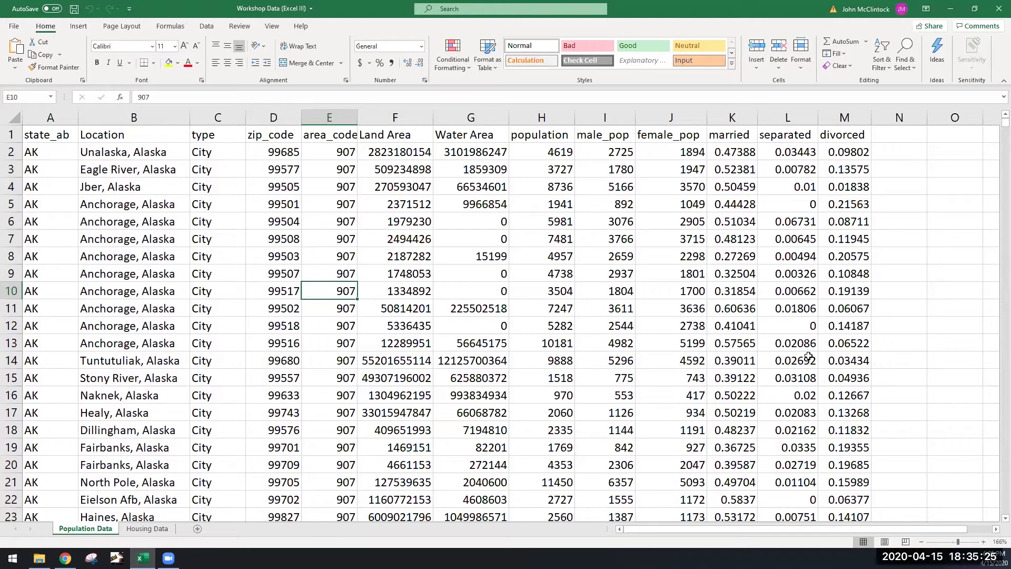
# Step: Select the entire worksheet, starting from the empty cell O8 beside the population data
pyautogui.moveTo(856, 530); pyautogui.dragTo(953, 513)
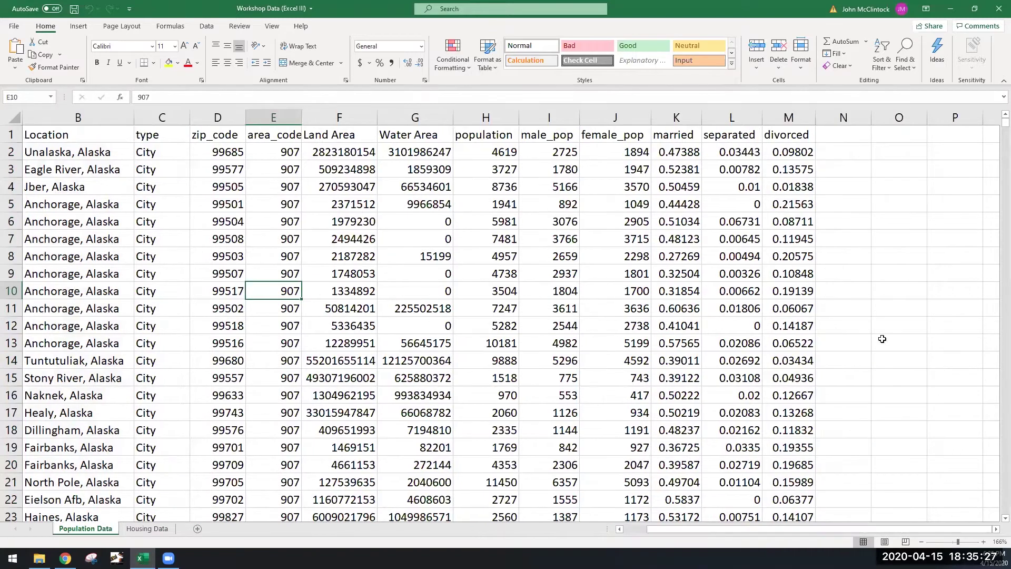
pyautogui.click(898, 257)
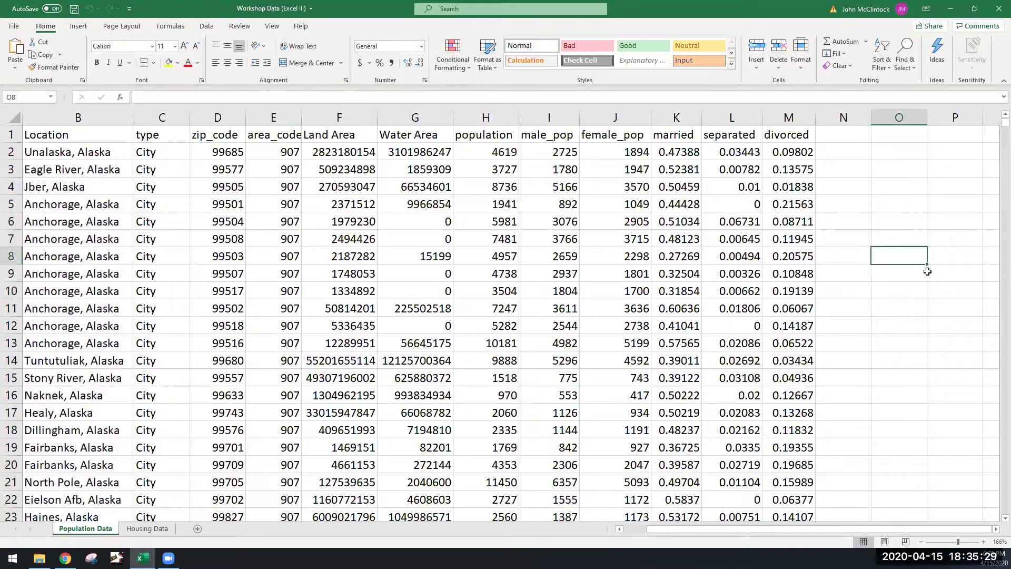
pyautogui.hotkey('ctrl', 'a')
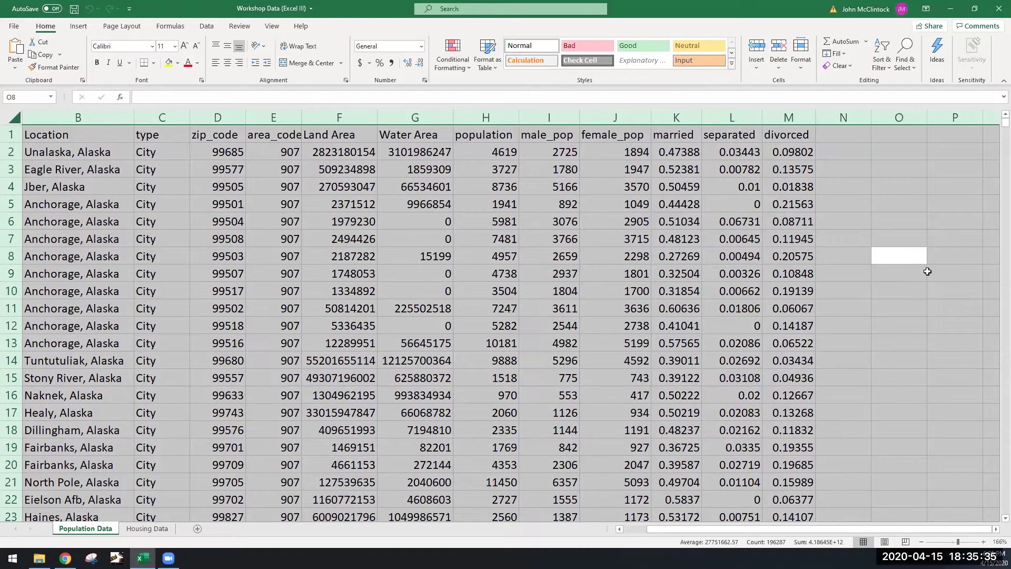
# Step: Select only the block of population data surrounding cell G8, then clear the selection
pyautogui.click(423, 257)
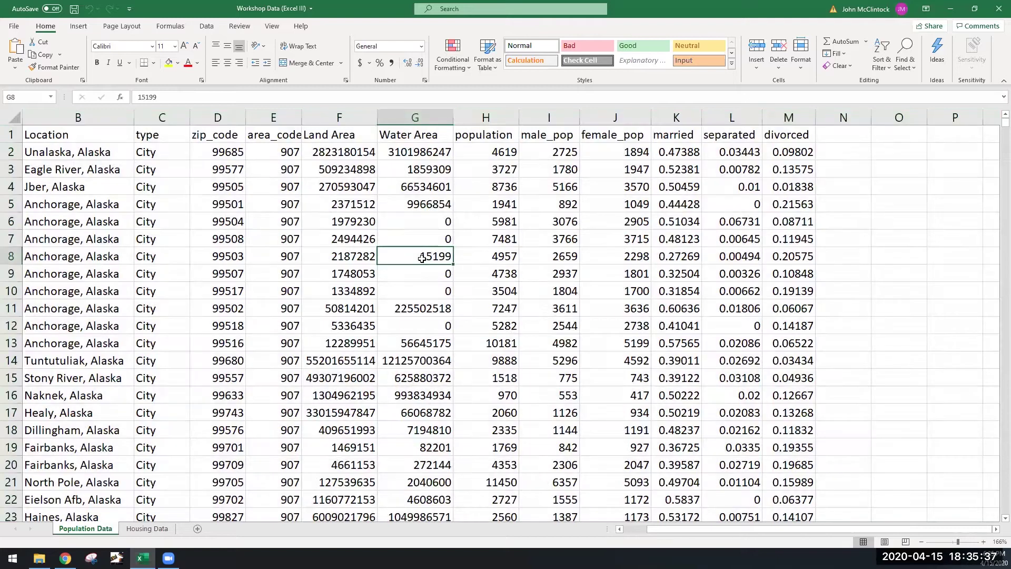
pyautogui.hotkey('ctrl', 'a')
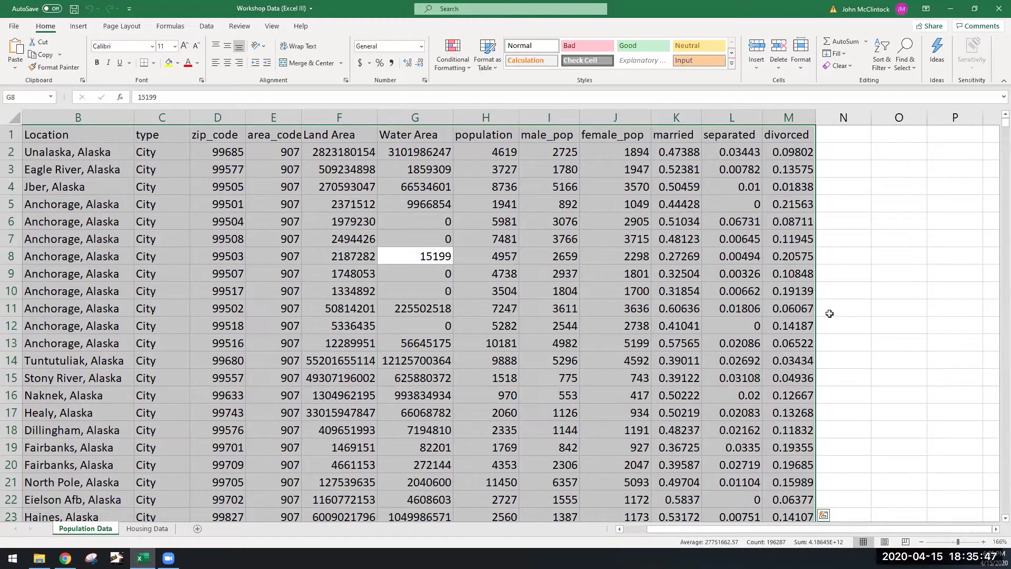
pyautogui.click(374, 233)
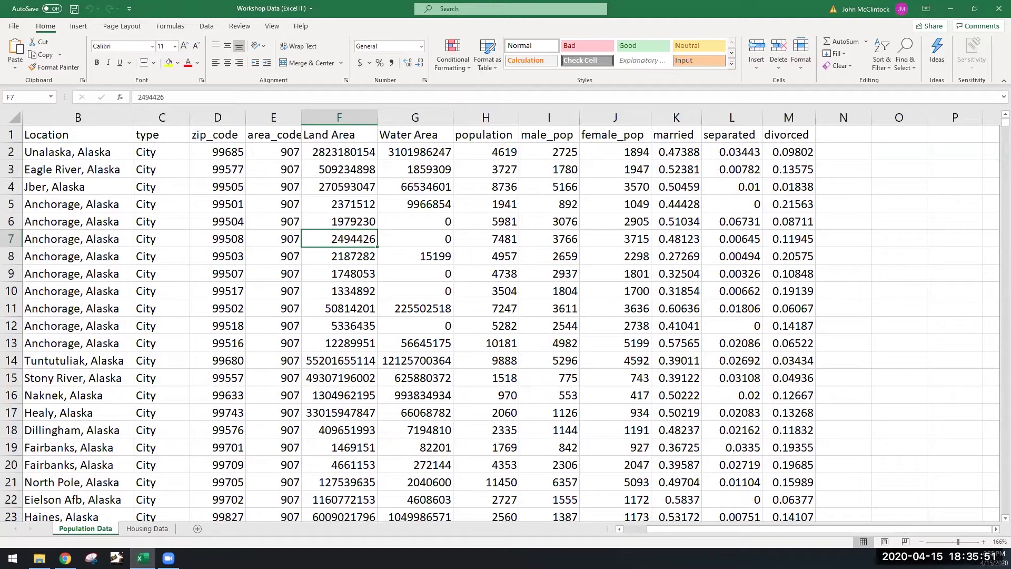
# Step: Select the whole type column, then the whole of row 7
pyautogui.moveTo(681, 528); pyautogui.dragTo(637, 527)
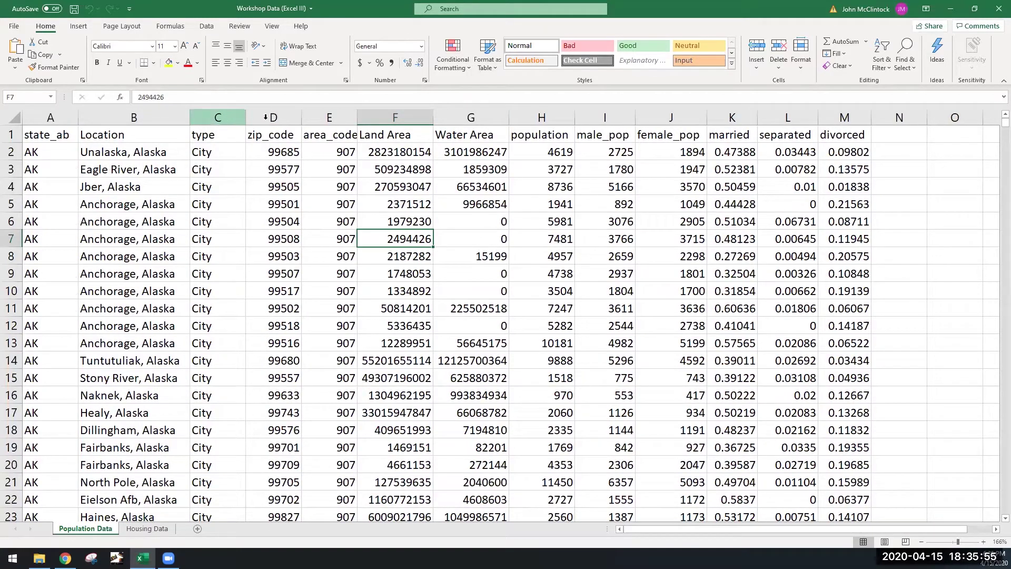
pyautogui.click(235, 109)
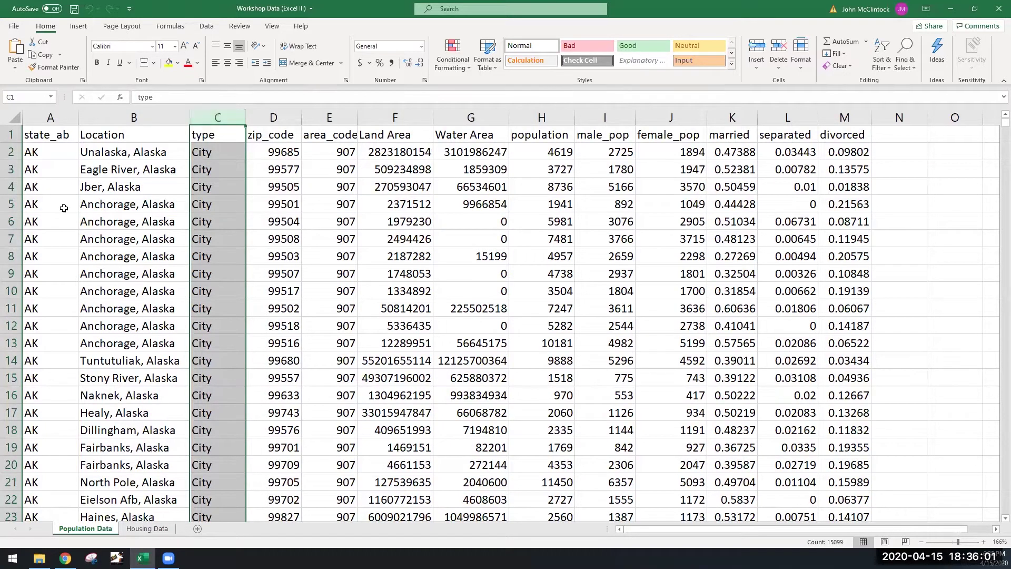
pyautogui.click(12, 238)
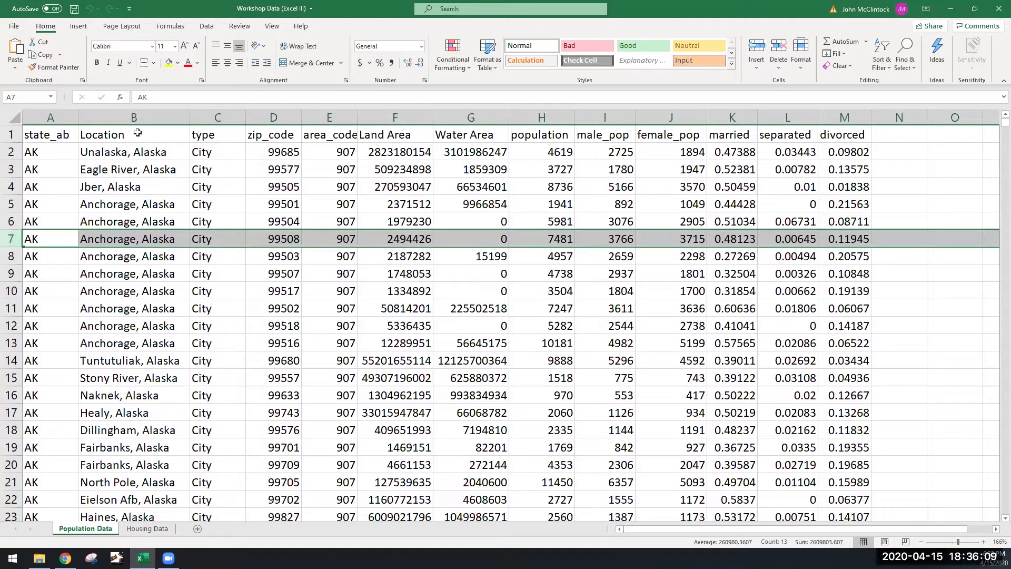
# Step: Select columns C through F, then the adjacent columns from Location through population (B to H)
pyautogui.moveTo(210, 117); pyautogui.dragTo(416, 114)
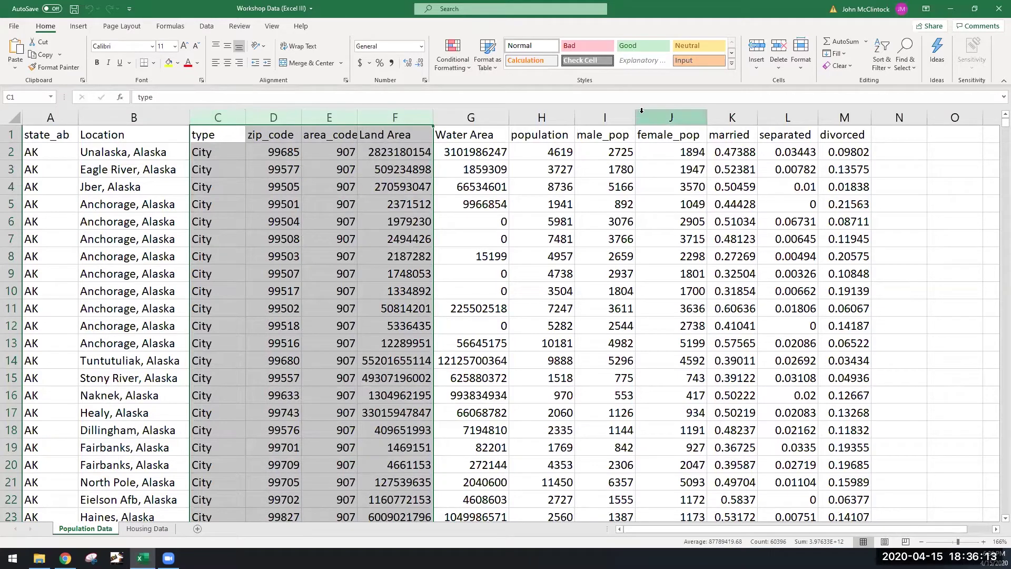
pyautogui.click(121, 117)
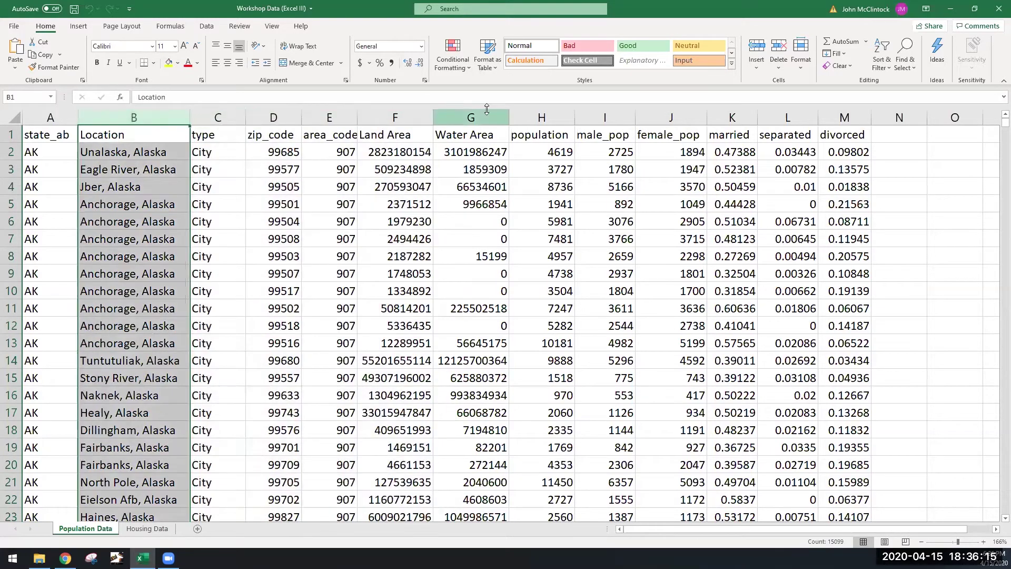
pyautogui.keyDown('shift'); pyautogui.click(526, 117); pyautogui.keyUp('shift')
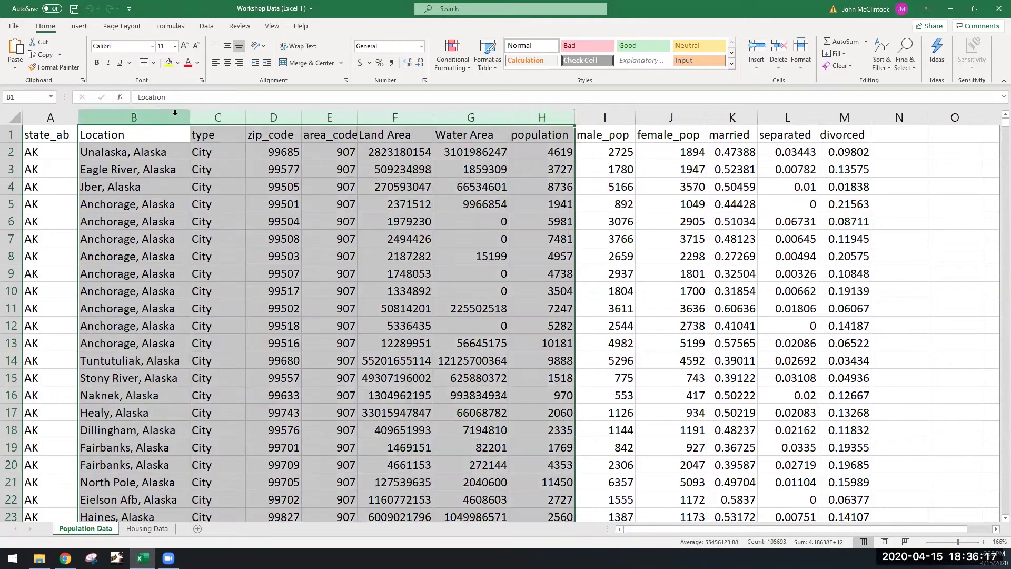
pyautogui.click(168, 112)
pyautogui.keyDown('shift'); pyautogui.click(554, 109); pyautogui.keyUp('shift')
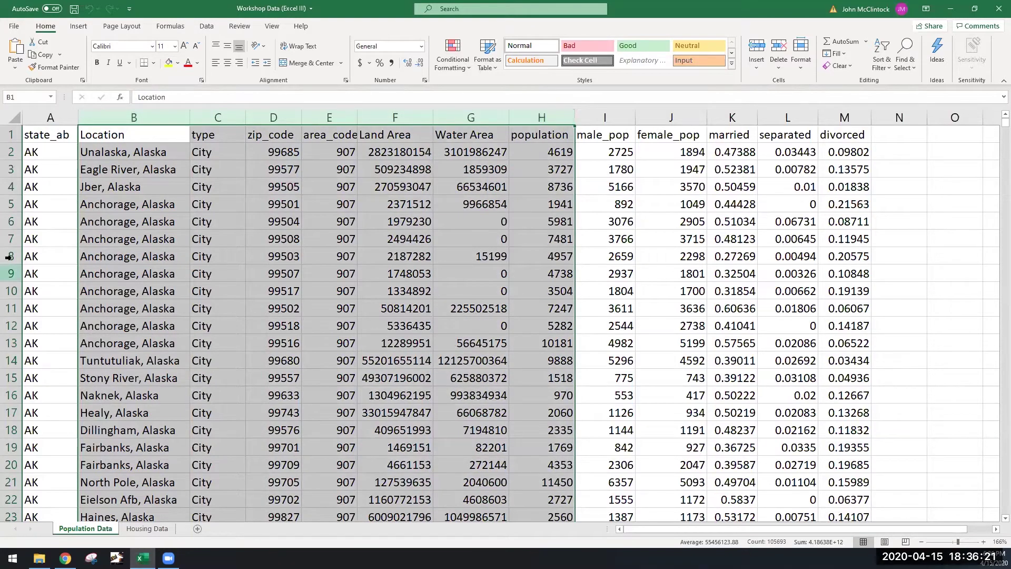
# Step: Select rows 7 through 14, then the cell range B3:I12, and clear the selection
pyautogui.click(10, 238)
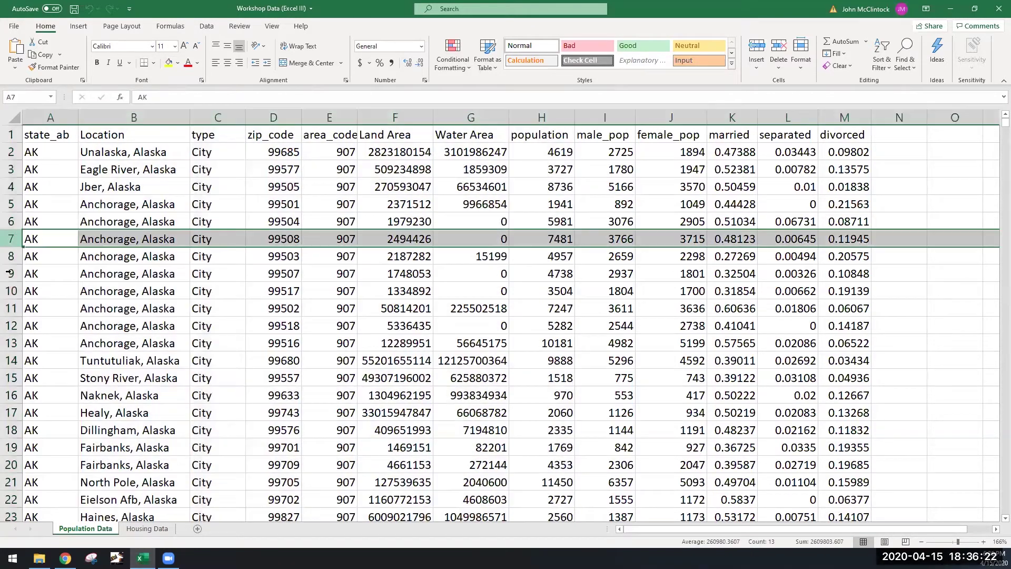
pyautogui.keyDown('shift'); pyautogui.click(10, 360); pyautogui.keyUp('shift')
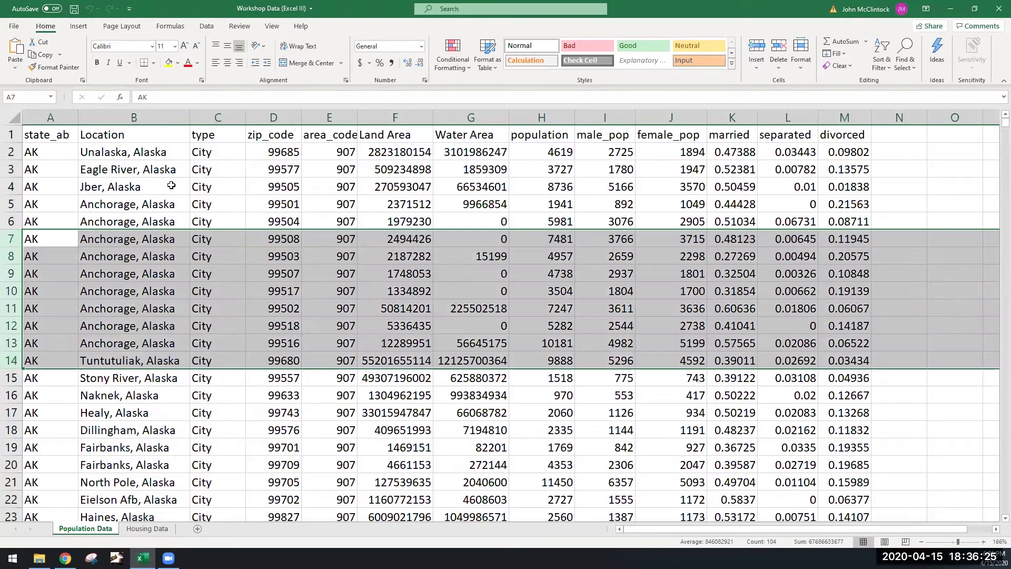
pyautogui.click(140, 169)
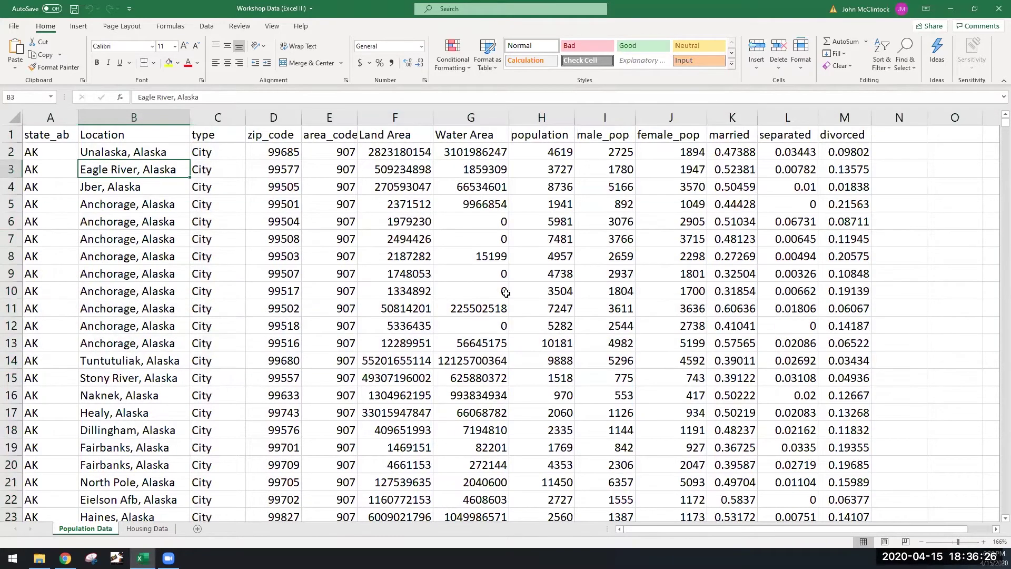
pyautogui.keyDown('shift'); pyautogui.click(616, 329); pyautogui.keyUp('shift')
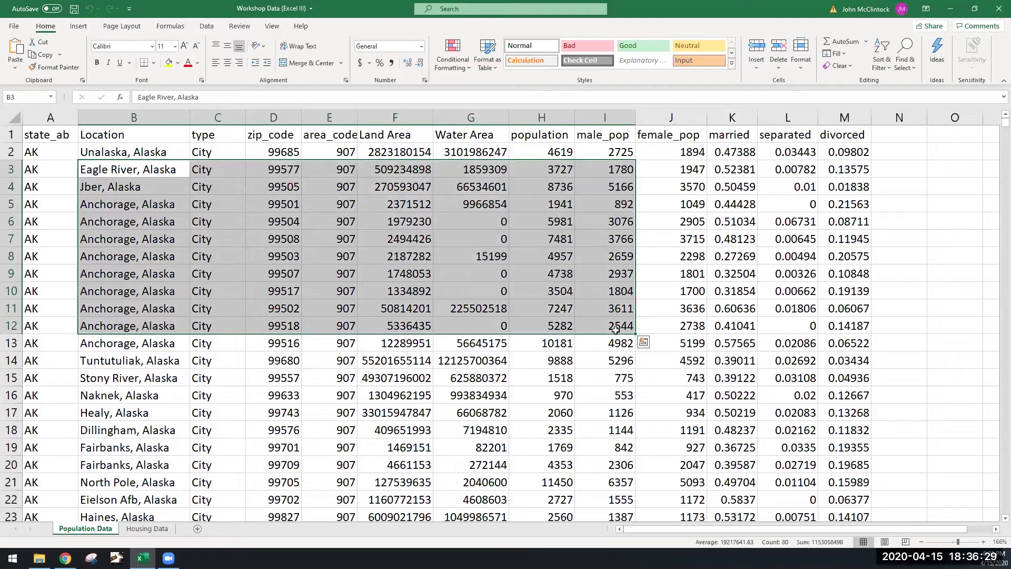
pyautogui.click(485, 251)
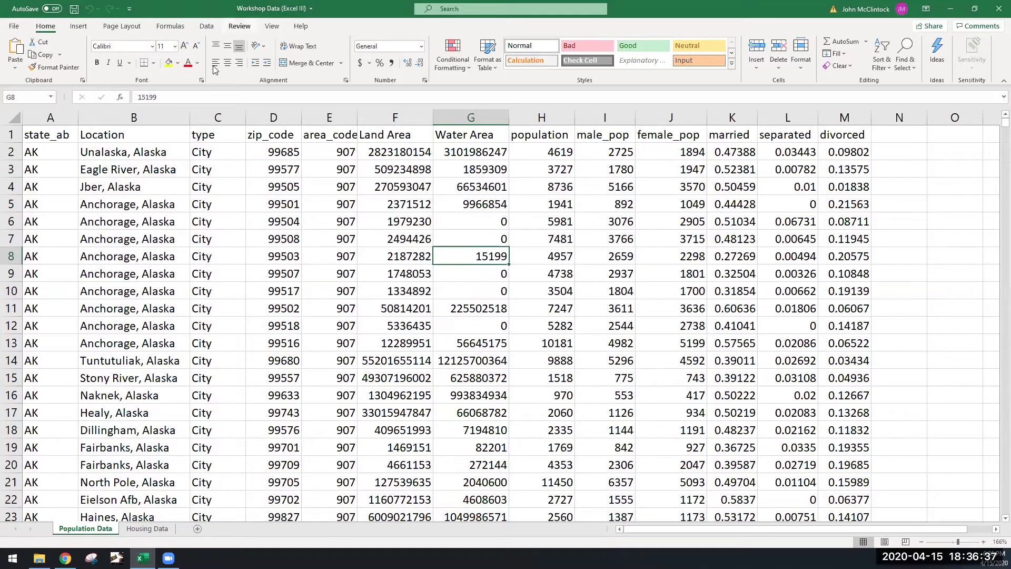
# Step: Select the non-adjacent columns B, F through H, and K together, then clear the selection
pyautogui.click(164, 116)
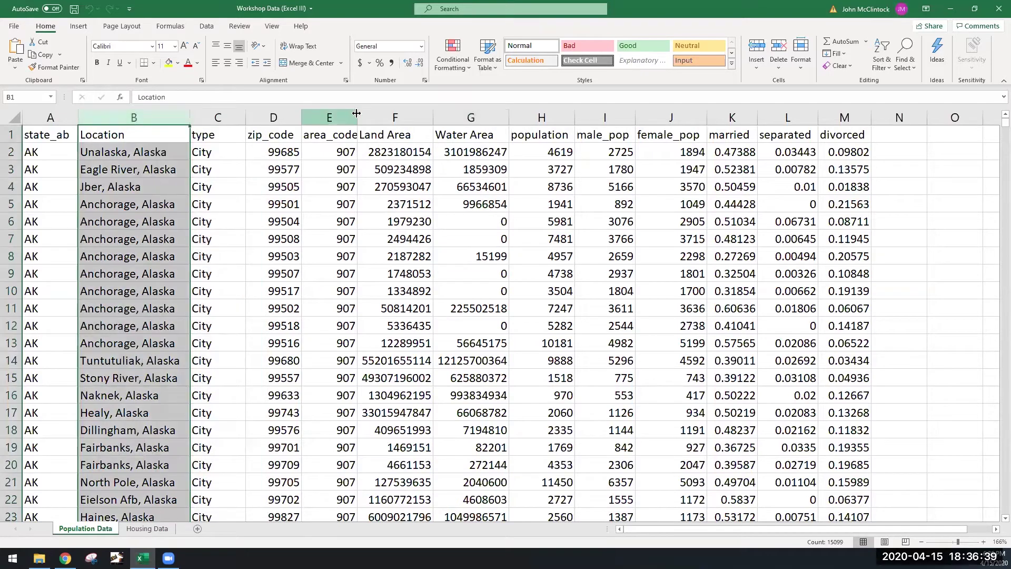
pyautogui.keyDown('ctrl'); pyautogui.click(391, 114); pyautogui.keyUp('ctrl')
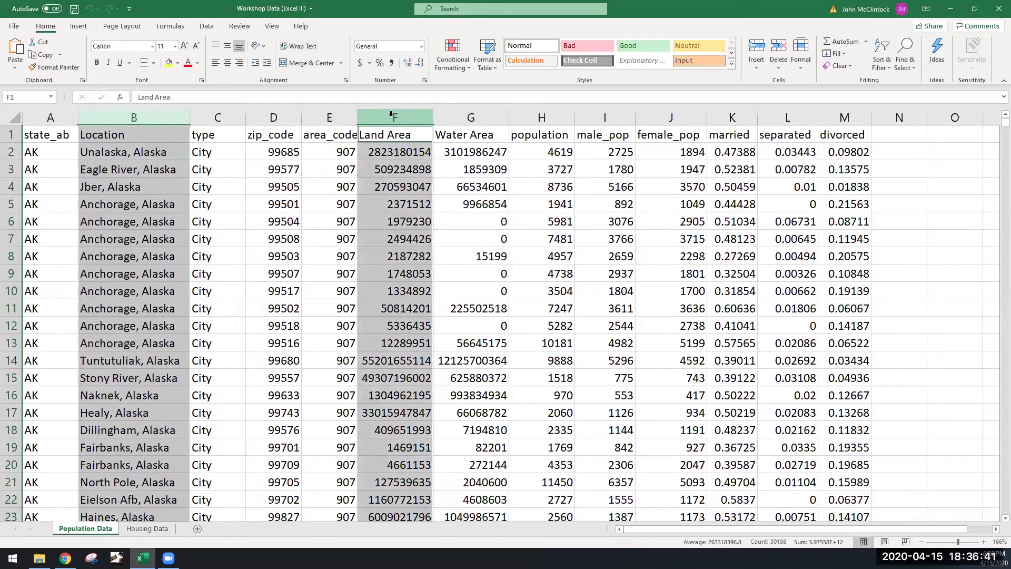
pyautogui.moveTo(391, 114); pyautogui.dragTo(553, 112)
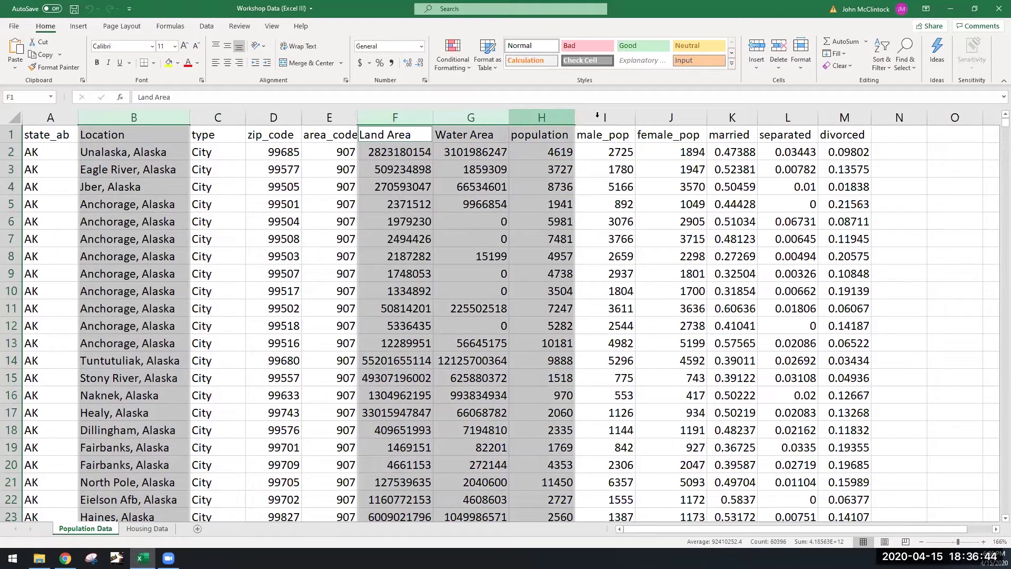
pyautogui.keyDown('ctrl'); pyautogui.click(749, 117); pyautogui.keyUp('ctrl')
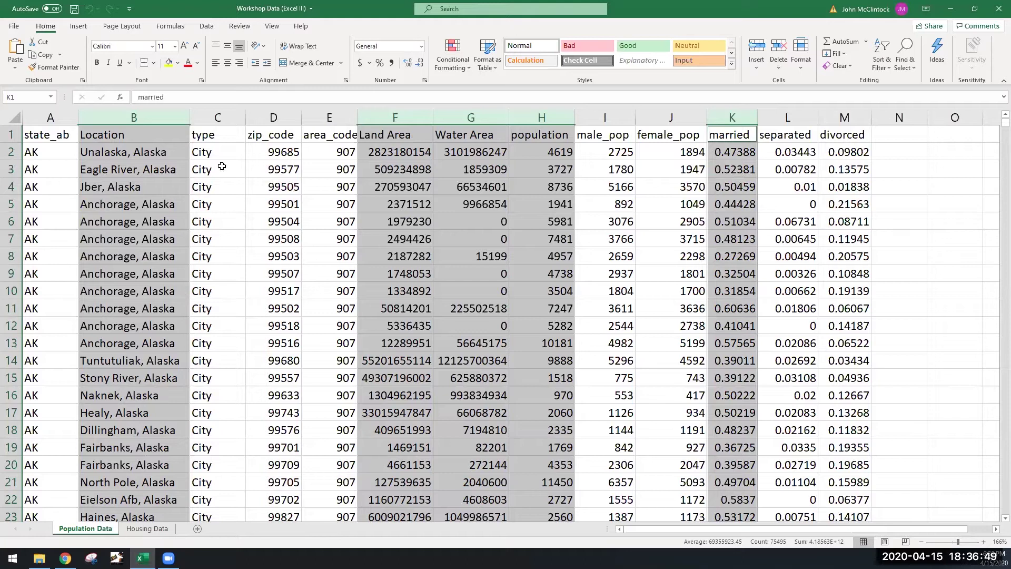
pyautogui.click(243, 237)
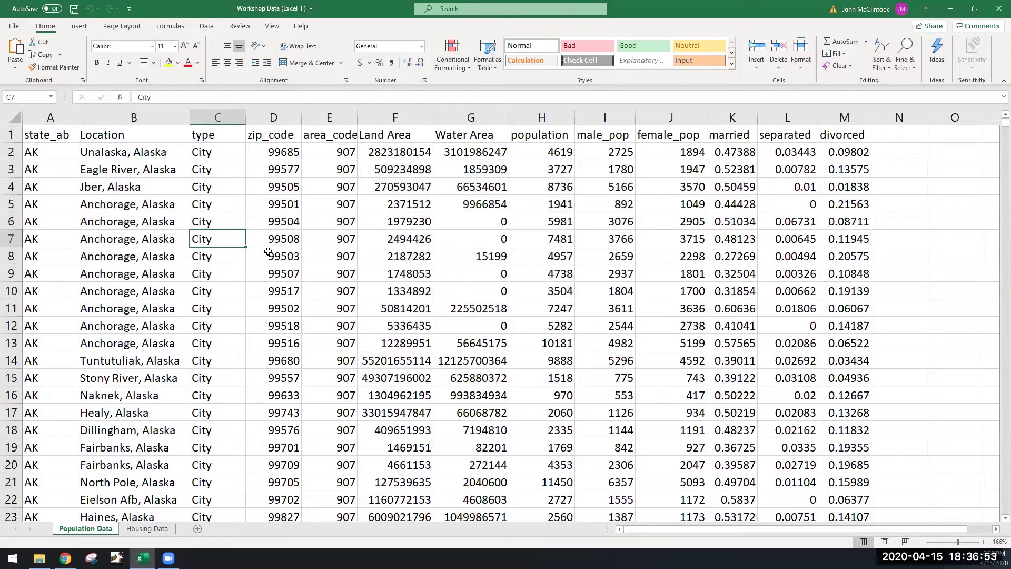
# Step: Starting at cell C4, extend the selection cell by cell and adjust it to the range C4:E7
pyautogui.click(254, 189)
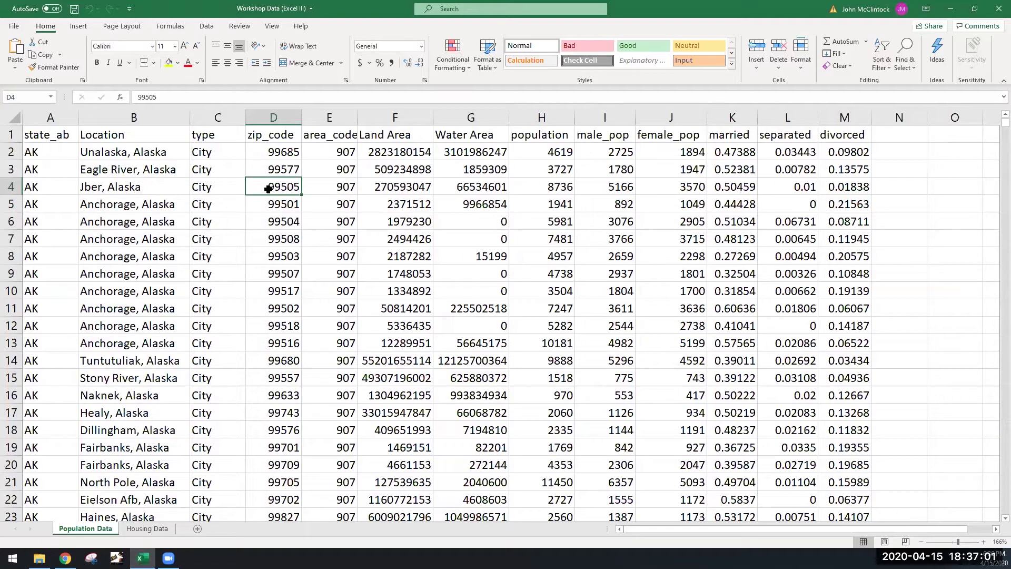
pyautogui.click(229, 187)
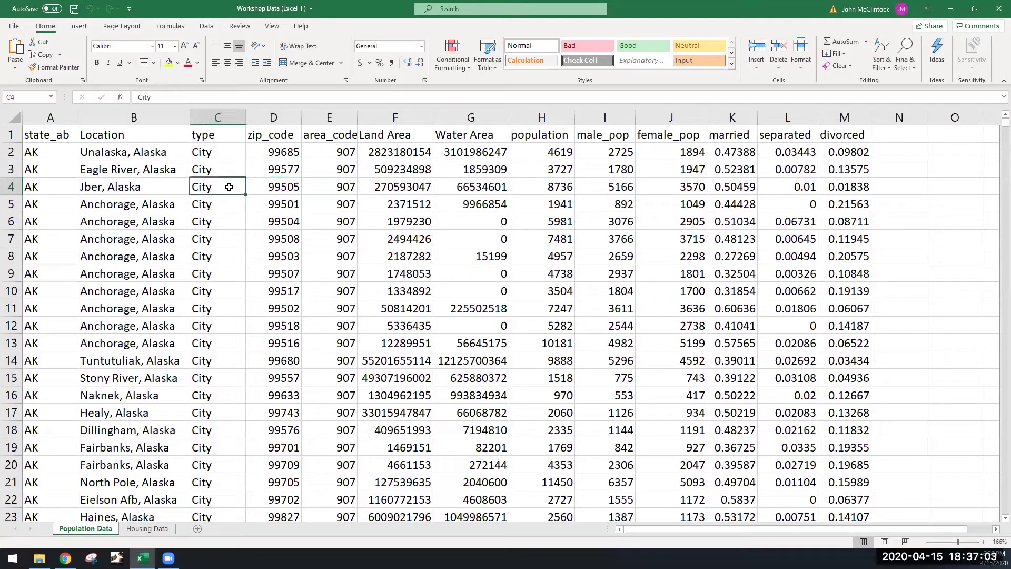
pyautogui.hotkey('shift', 'Right')
pyautogui.hotkey('shift', 'Right')
pyautogui.hotkey('shift', 'Right')
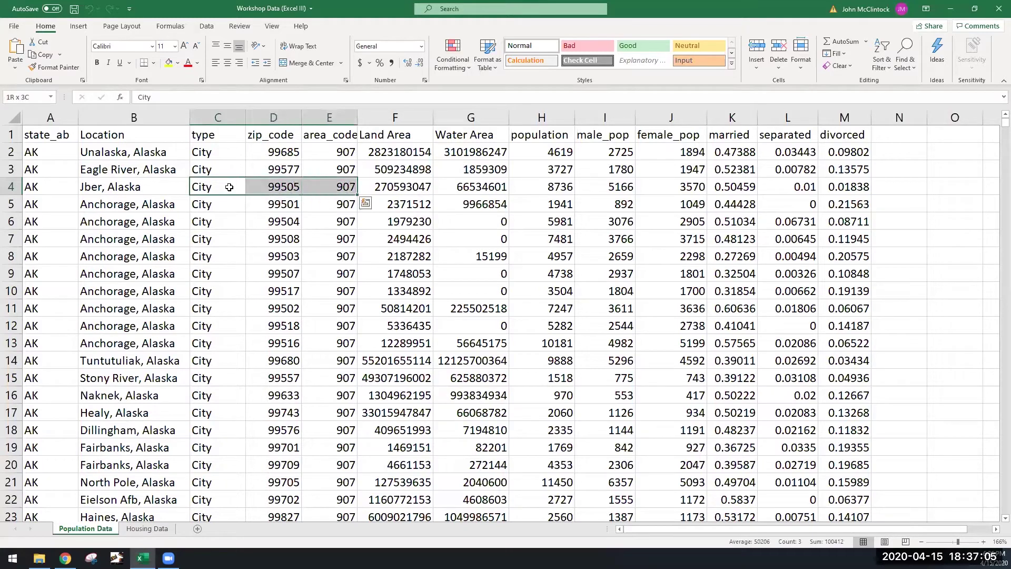
pyautogui.hotkey('shift', 'Down')
pyautogui.hotkey('shift', 'Down')
pyautogui.hotkey('shift', 'Down')
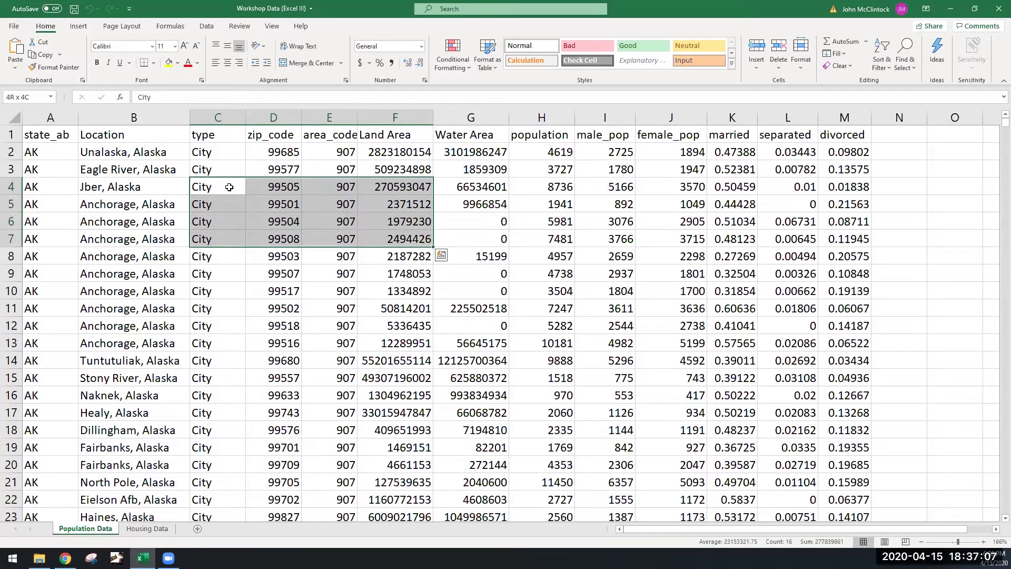
pyautogui.hotkey('shift', 'Right')
pyautogui.hotkey('shift', 'Right')
pyautogui.hotkey('shift', 'Left')
pyautogui.hotkey('shift', 'Left')
pyautogui.hotkey('shift', 'Left')
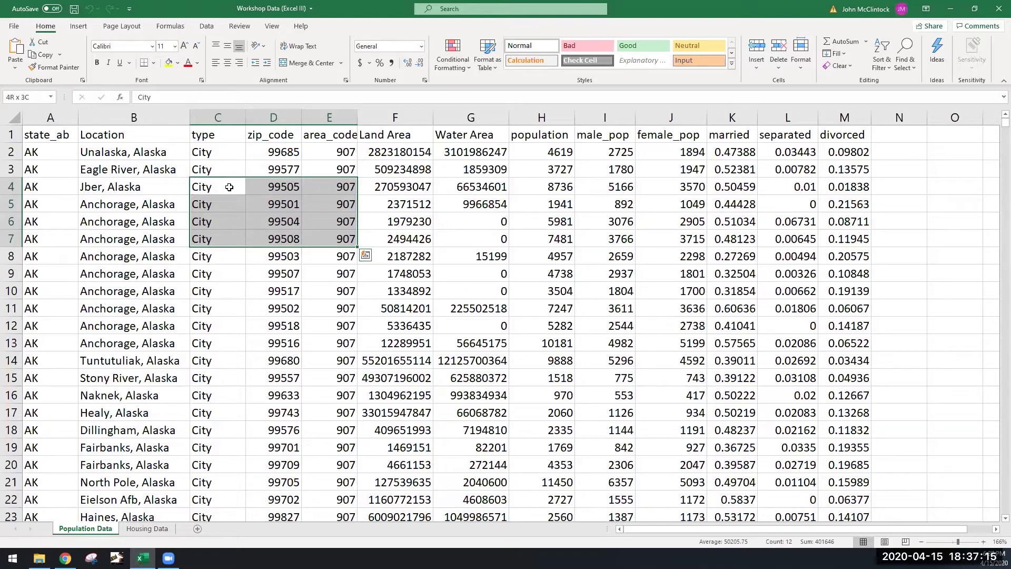
# Step: From cell E5, jump to the last data column and last data row, then back to cell A1
pyautogui.click(328, 203)
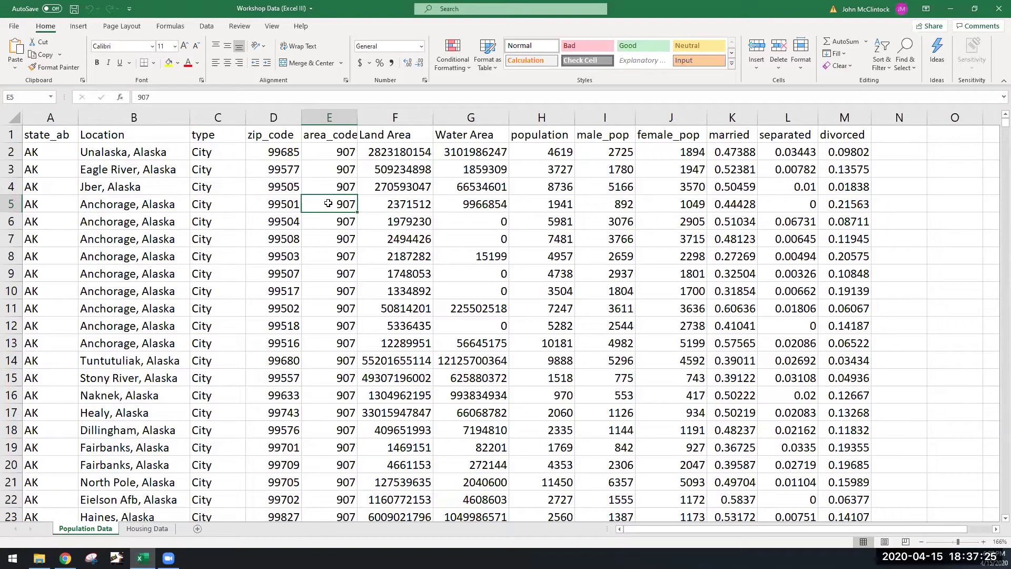
pyautogui.hotkey('ctrl', 'Right')
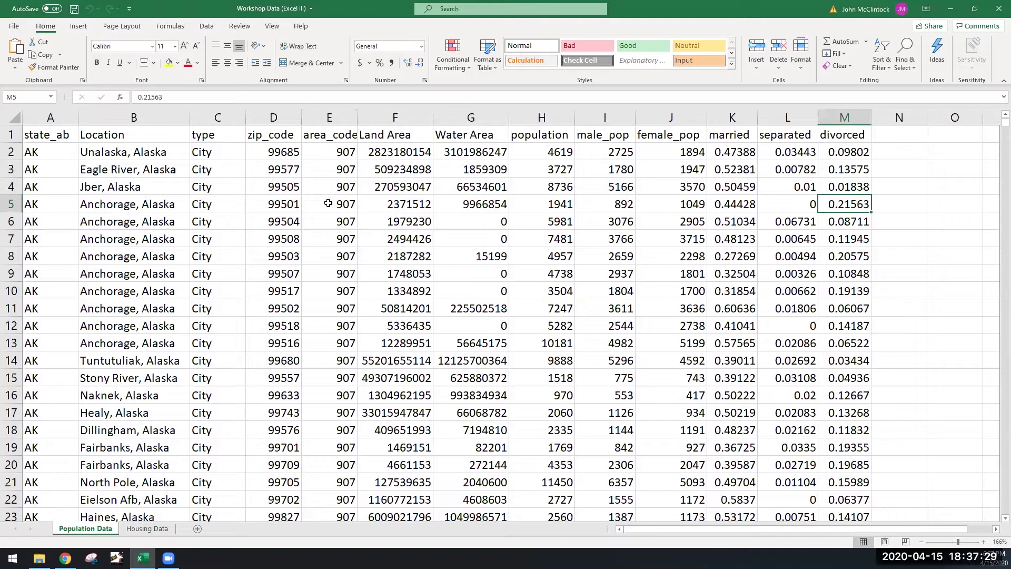
pyautogui.hotkey('ctrl', 'Down')
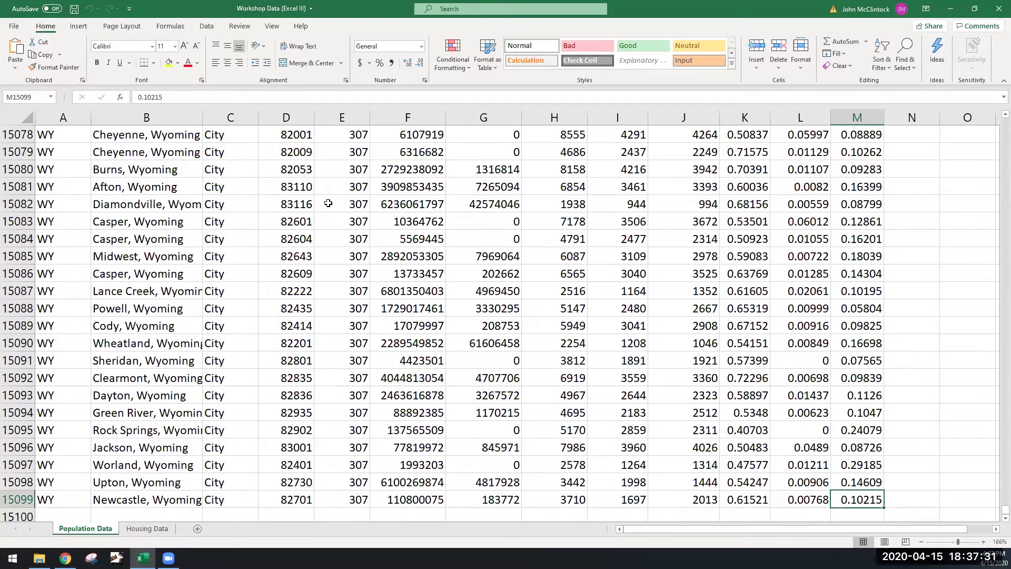
pyautogui.hotkey('ctrl', 'Up')
pyautogui.hotkey('ctrl', 'Left')
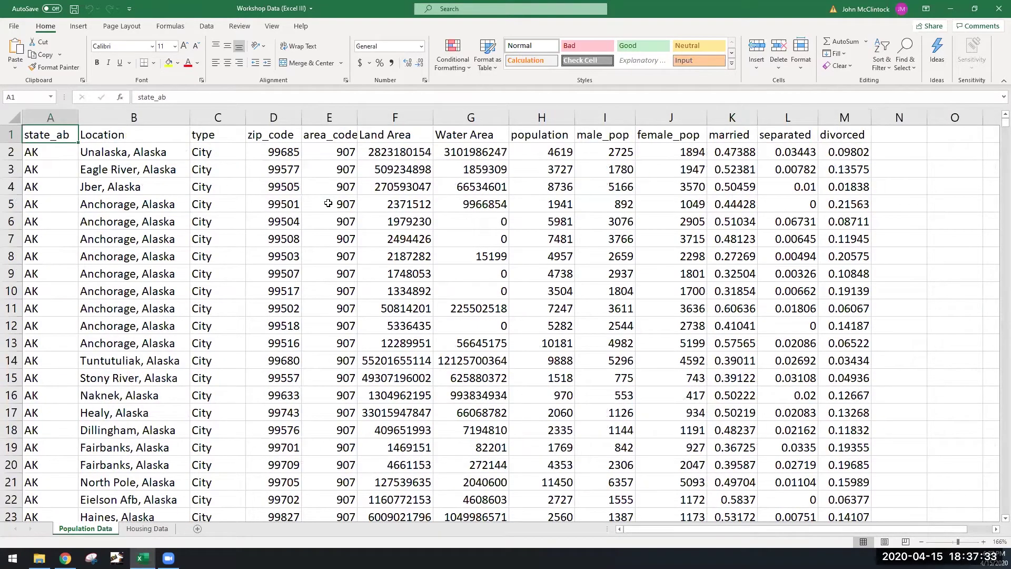
# Step: Select the header cells from Location through the last filled column, B1:M1
pyautogui.click(327, 167)
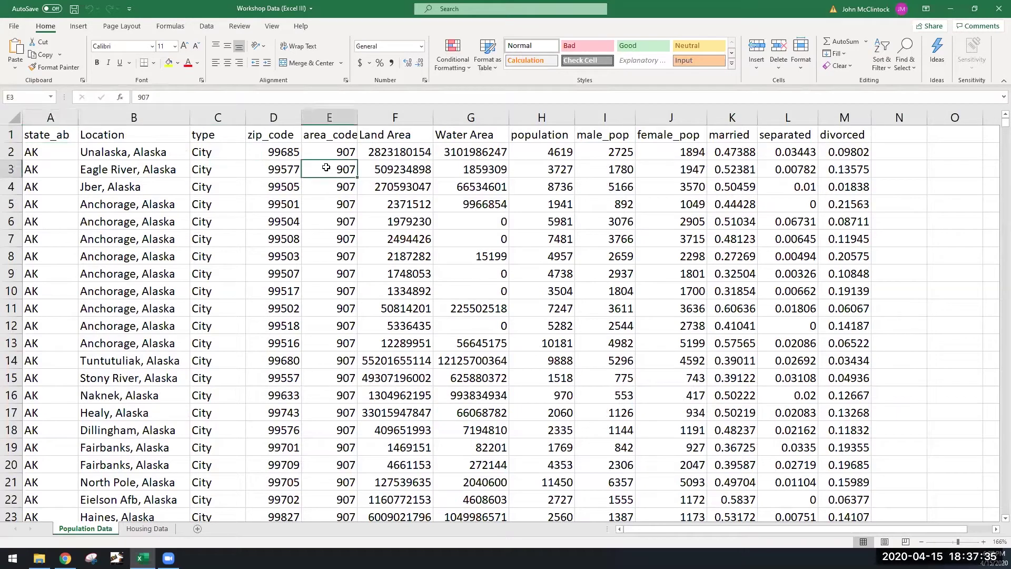
pyautogui.click(174, 132)
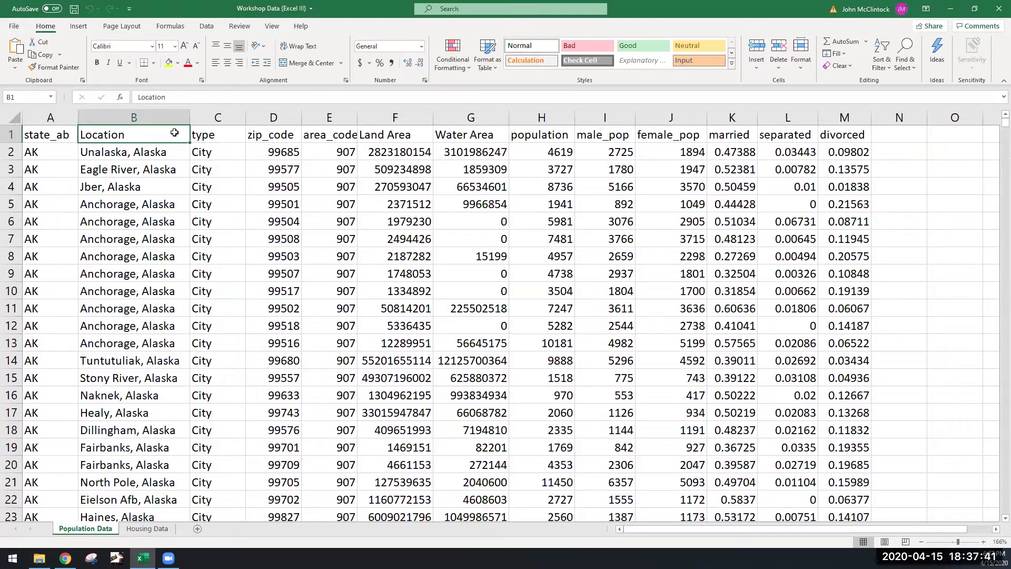
pyautogui.hotkey('ctrl', 'shift', 'Right')
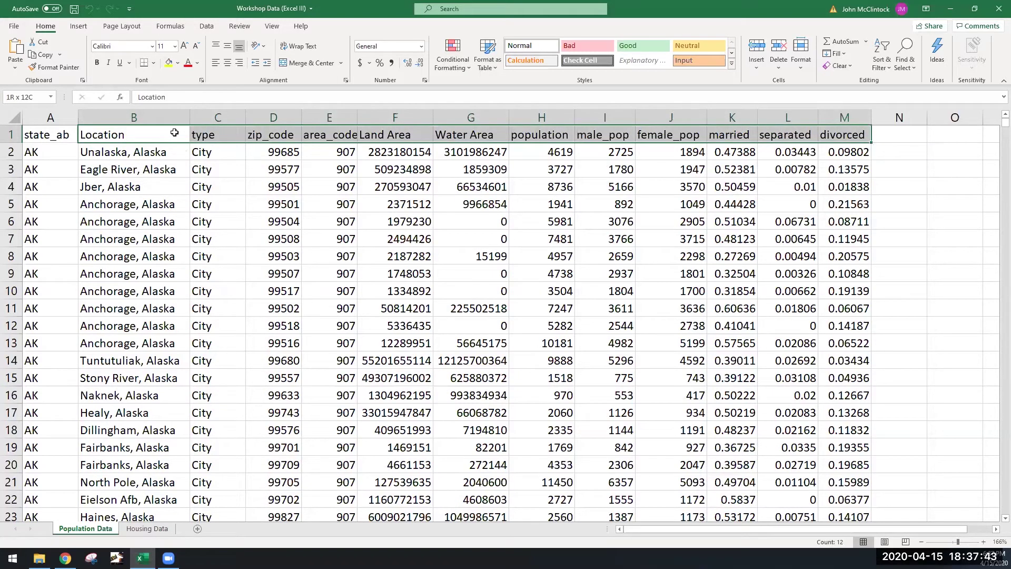
# Step: Extend the header selection B1:M1 down to the last data row, then clear it and jump back to the top of column M
pyautogui.hotkey('ctrl', 'shift', 'Down')
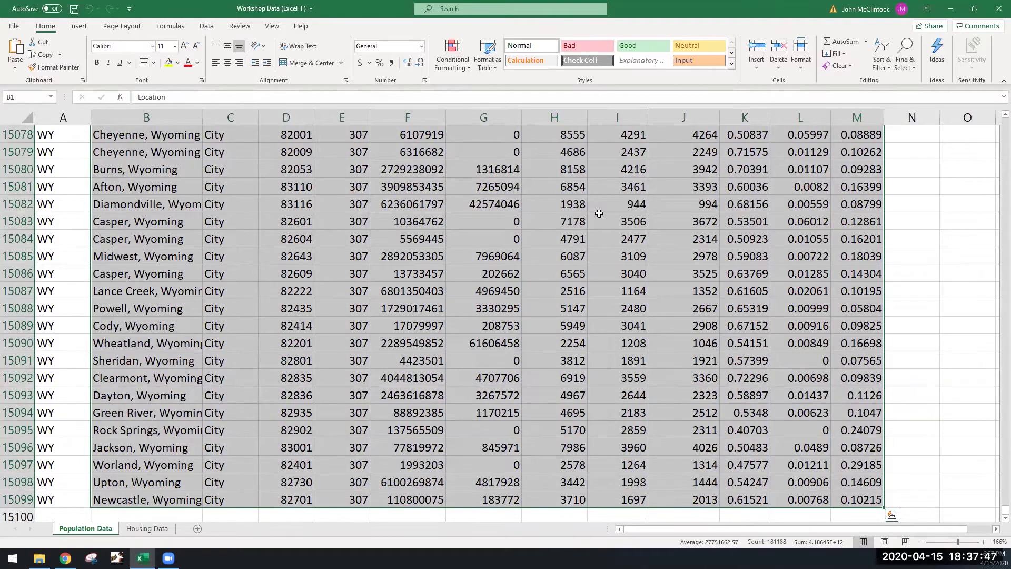
pyautogui.click(838, 477)
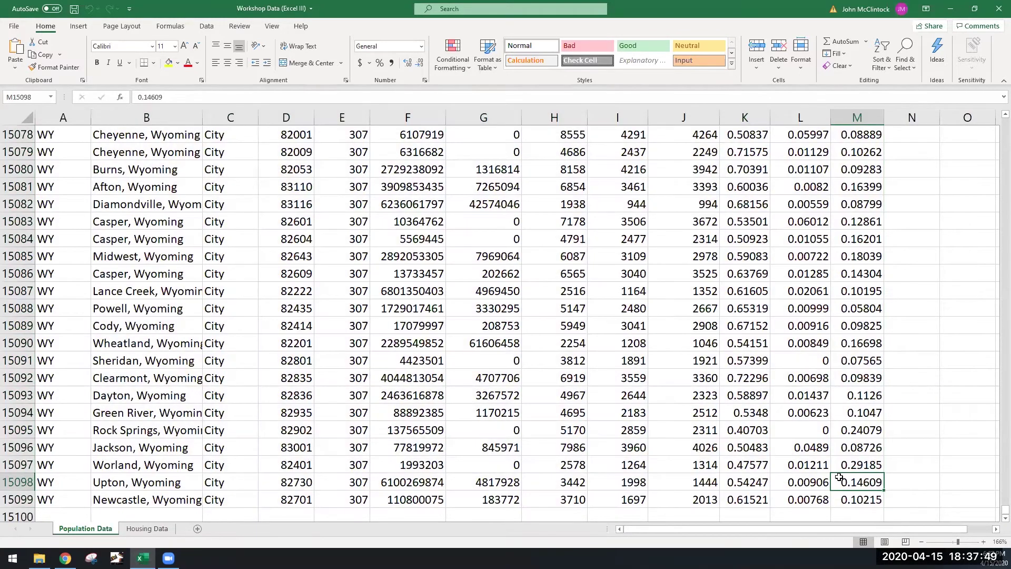
pyautogui.hotkey('ctrl', 'Up')
# Step: Select the whole of column M, then only its filled cells from M1 to M15099, and return to the top row in column L
pyautogui.click(841, 117)
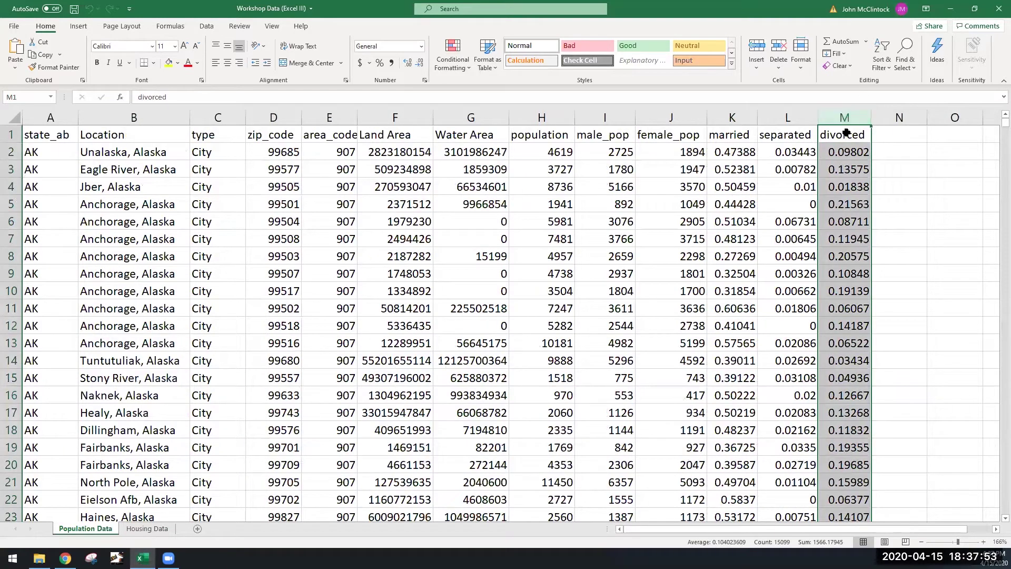
pyautogui.click(845, 133)
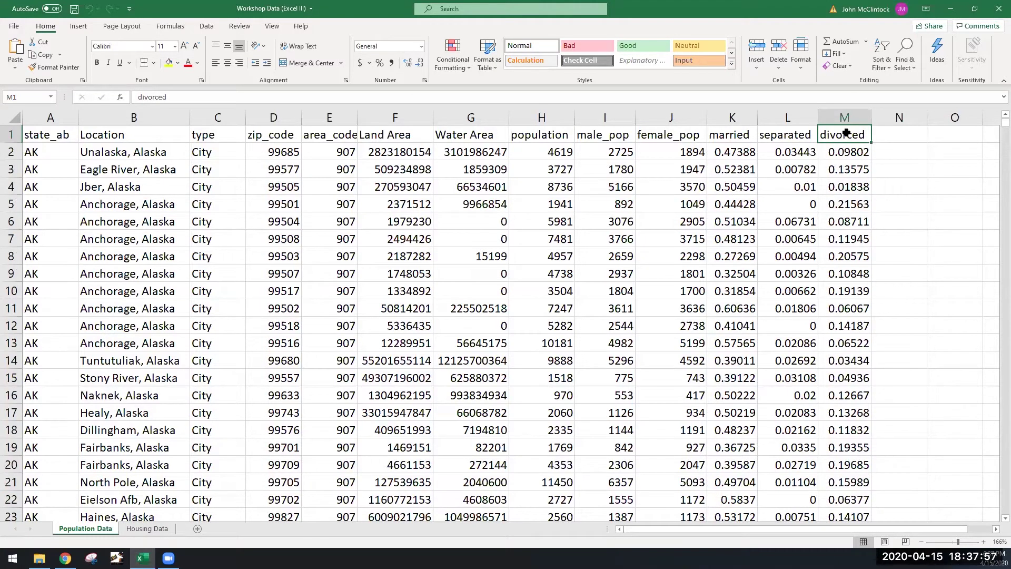
pyautogui.hotkey('ctrl', 'shift', 'Down')
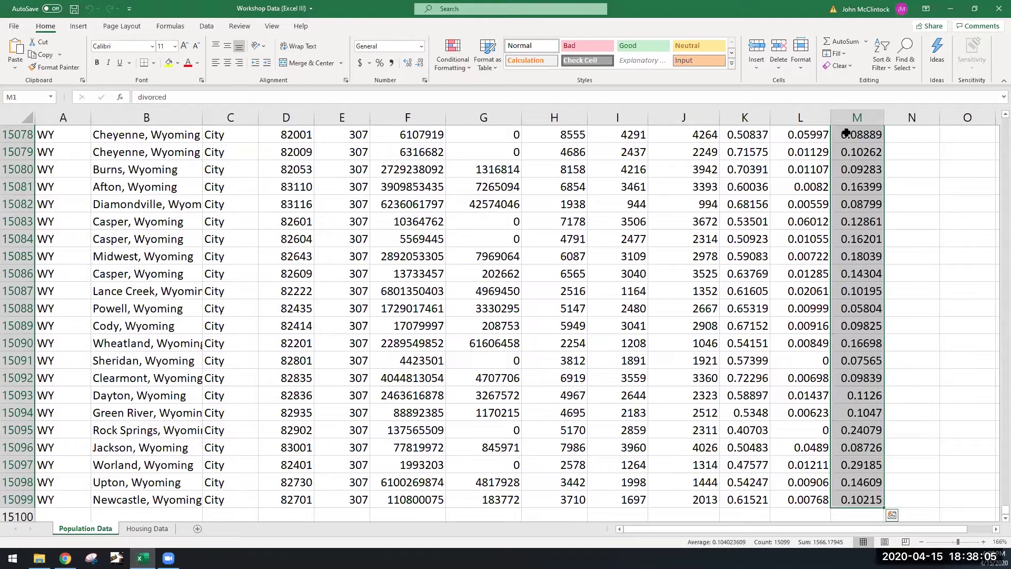
pyautogui.click(777, 341)
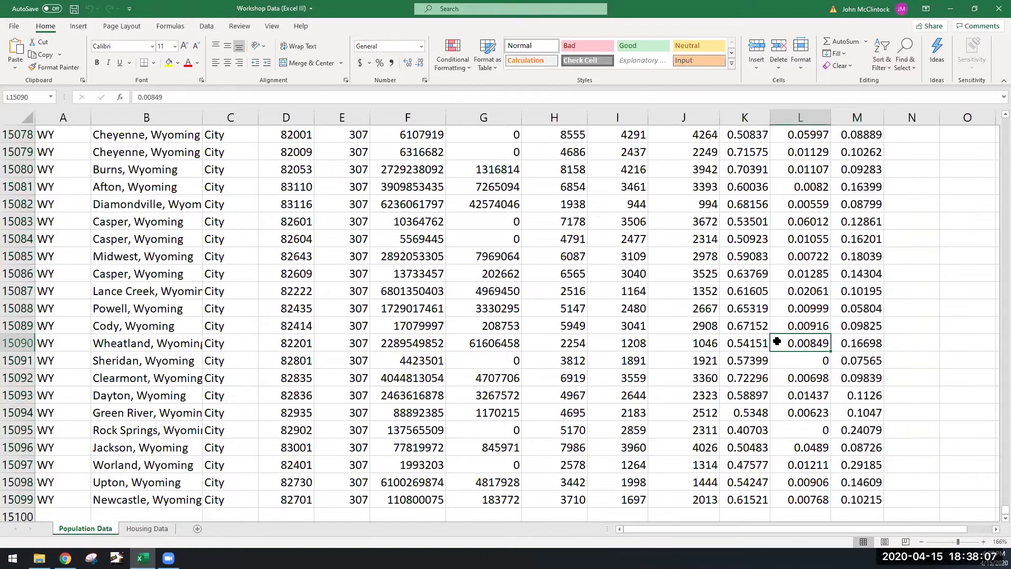
pyautogui.hotkey('ctrl', 'Up')
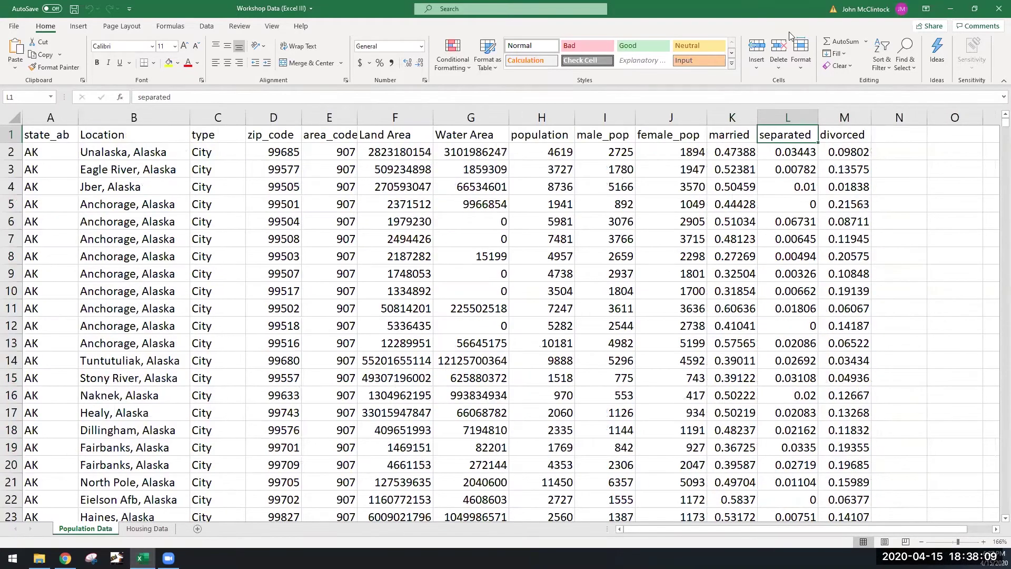
# Step: Copy the entire column M and go to cell O3, then cancel the copy
pyautogui.click(845, 114)
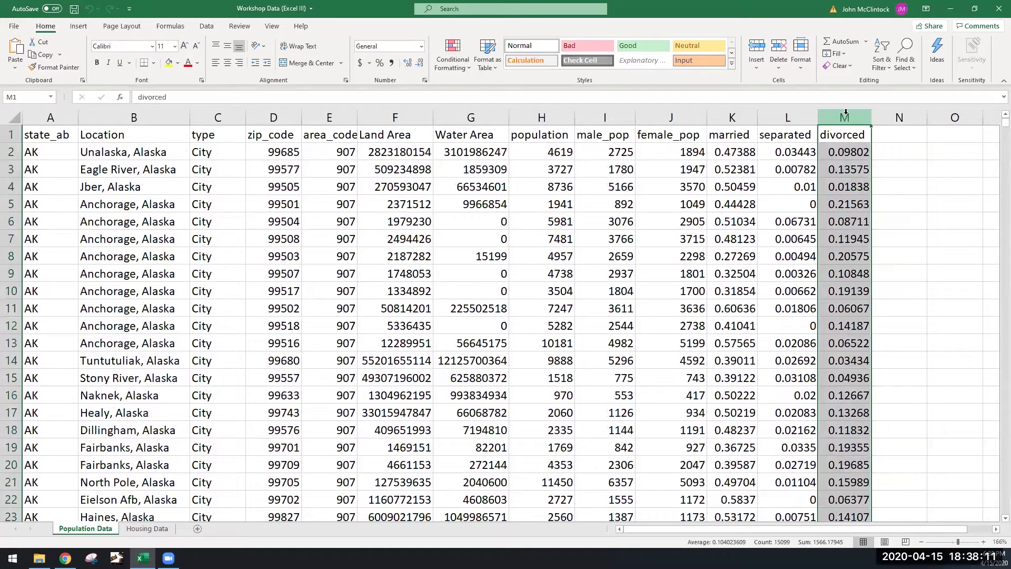
pyautogui.hotkey('ctrl', 'c')
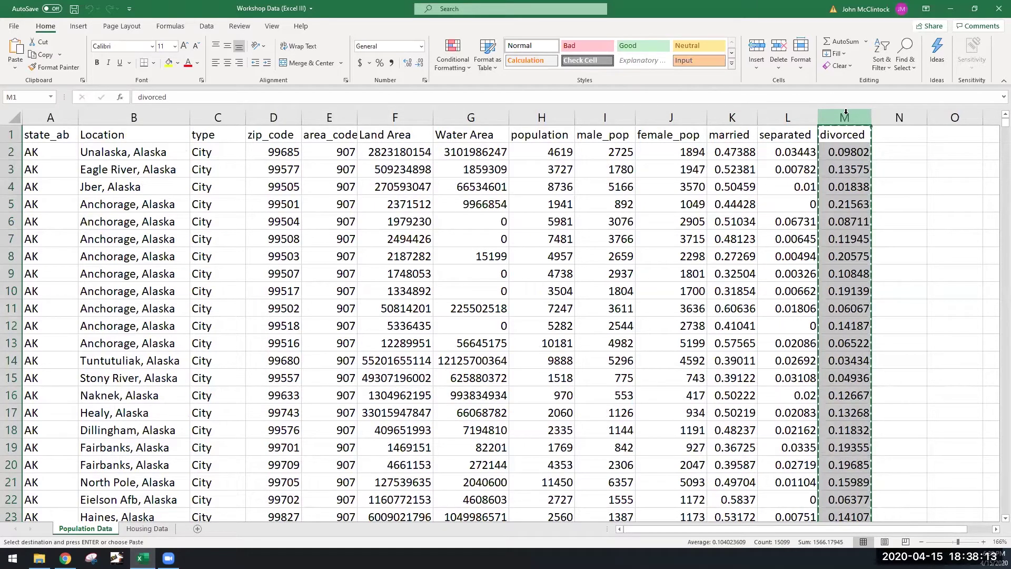
pyautogui.click(945, 174)
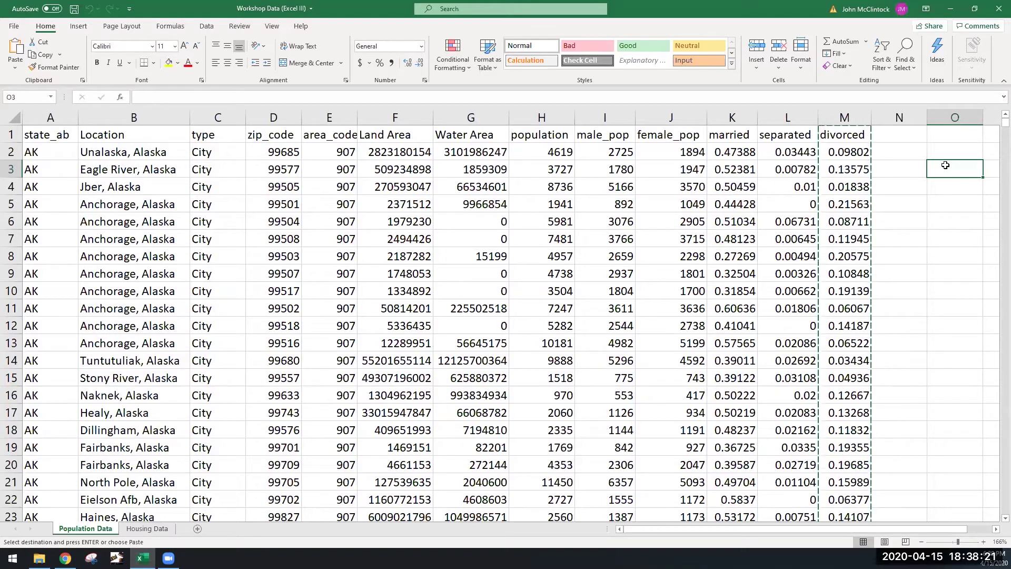
pyautogui.press('Escape')
# Step: Copy only the filled cells M1:M15099 and go to cell O3, then cancel the copy and return to M1
pyautogui.click(853, 141)
pyautogui.hotkey('ctrl', 'shift', 'Down')
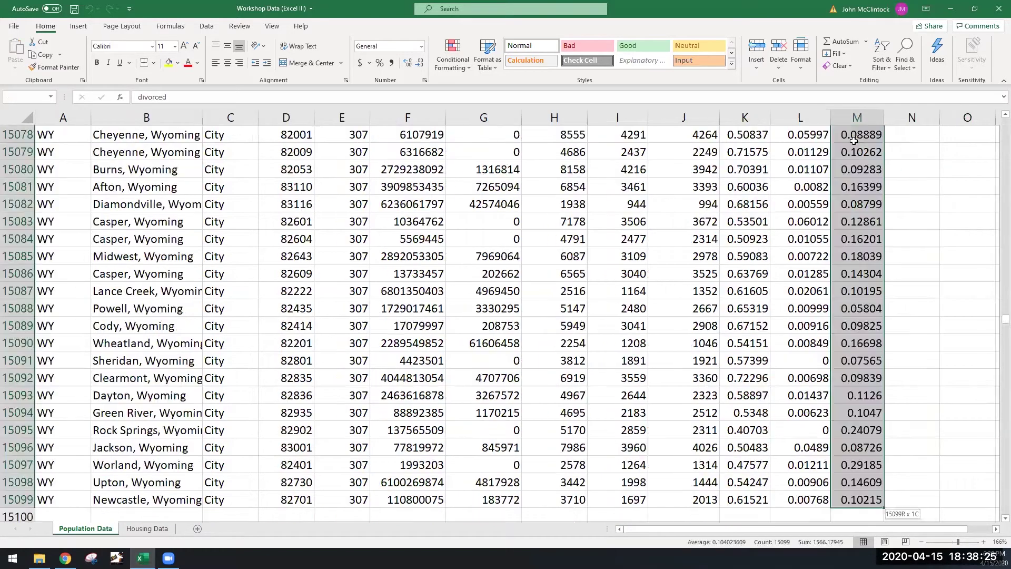
pyautogui.hotkey('ctrl', 'c')
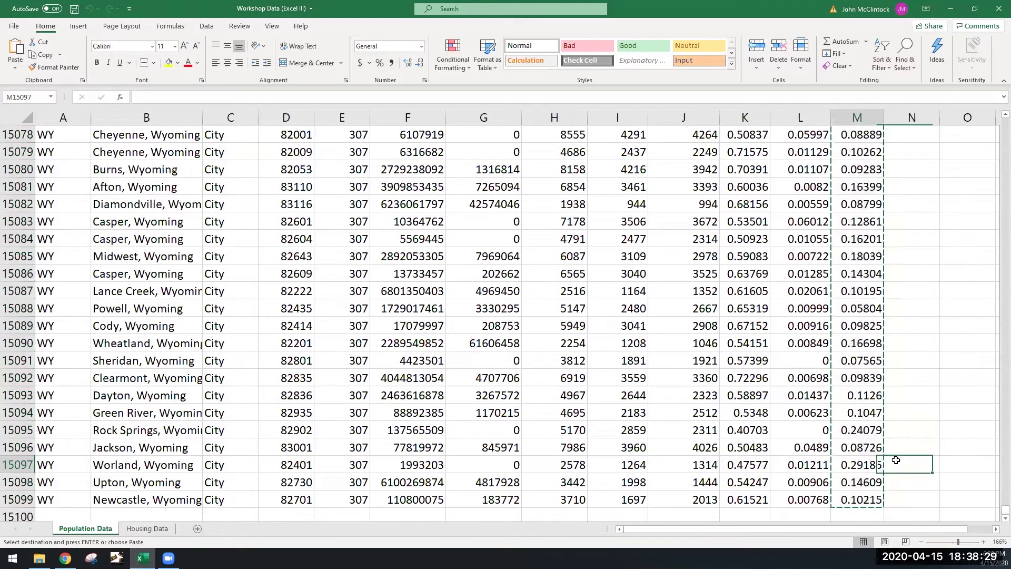
pyautogui.hotkey('ctrl', 'Up')
pyautogui.click(960, 172)
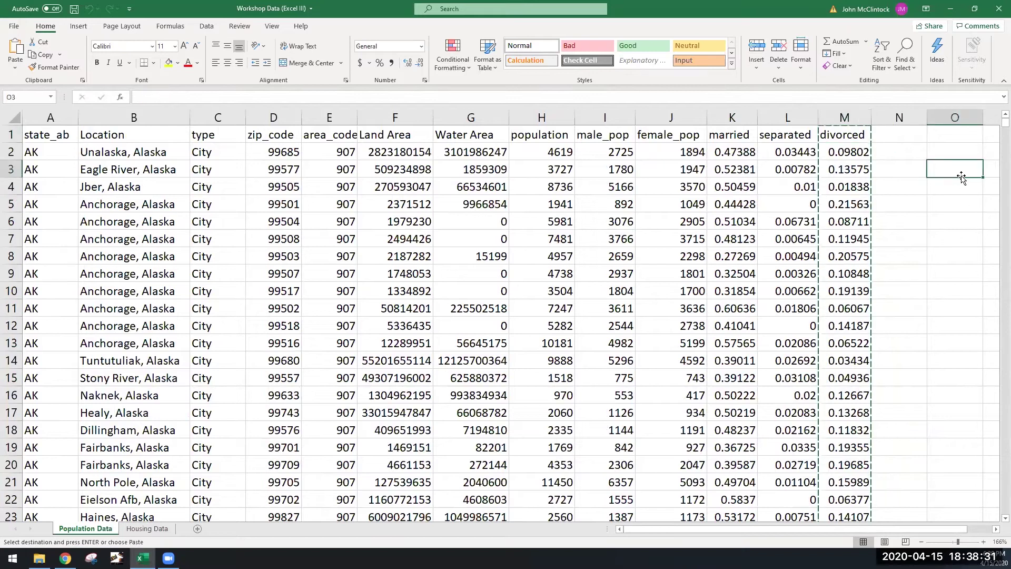
pyautogui.hotkey('ctrl', 'c')
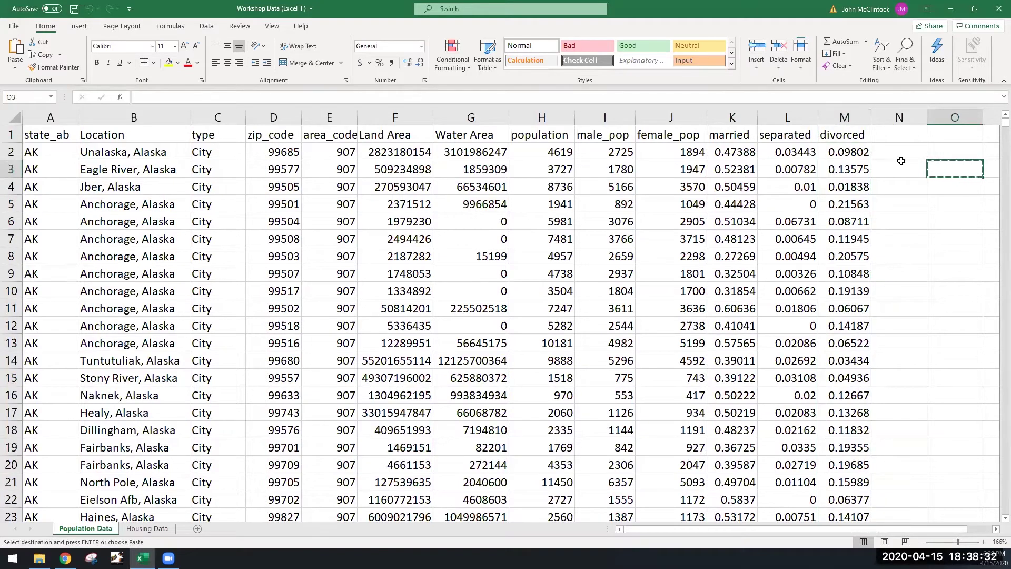
pyautogui.click(849, 137)
pyautogui.press('Escape')
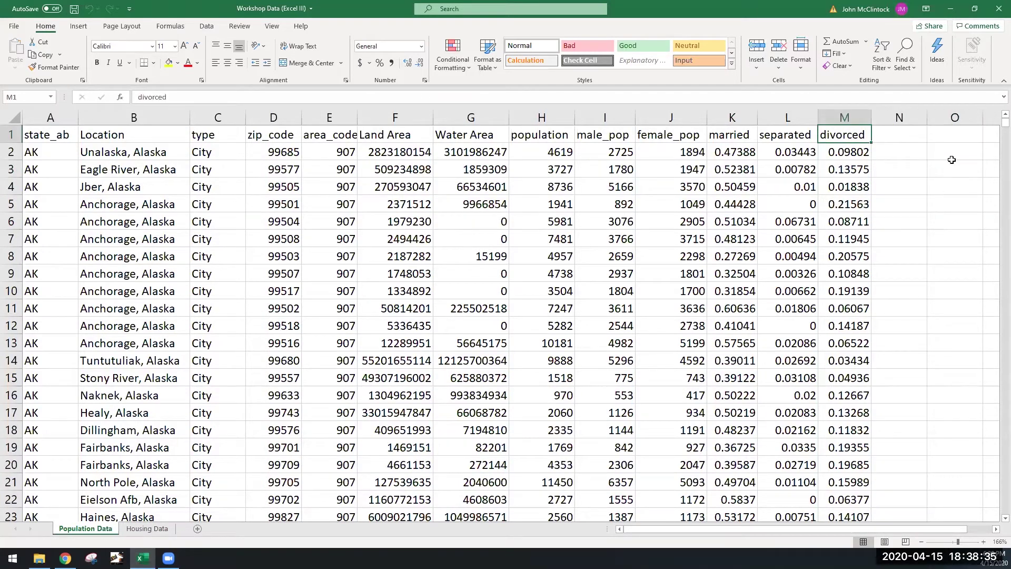
# Step: From cell O3, select all of column M, then its filled cells from M1 down, and finally select the whole separated column L
pyautogui.click(949, 167)
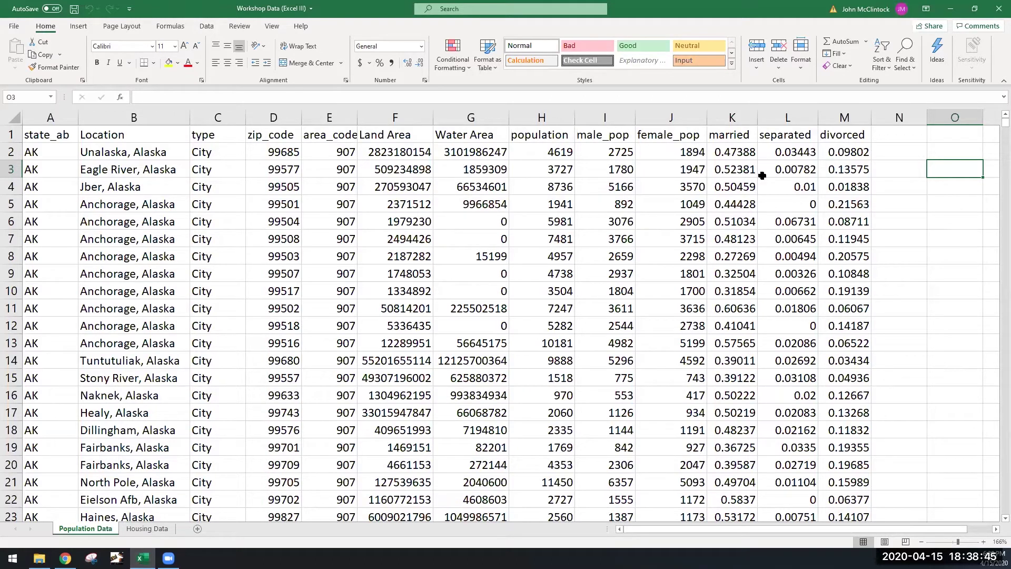
pyautogui.click(842, 117)
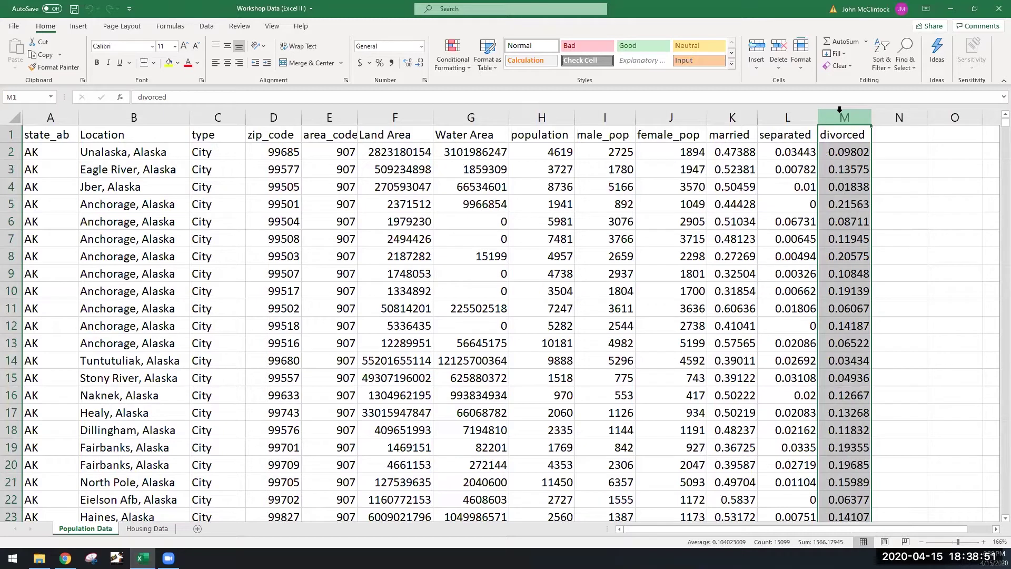
pyautogui.click(844, 130)
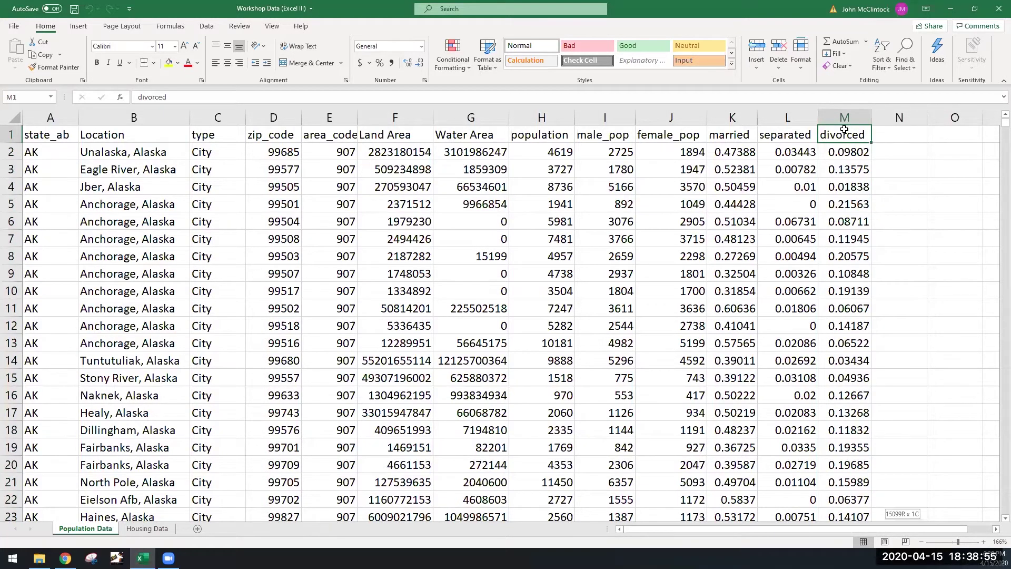
pyautogui.hotkey('ctrl', 'shift', 'Down')
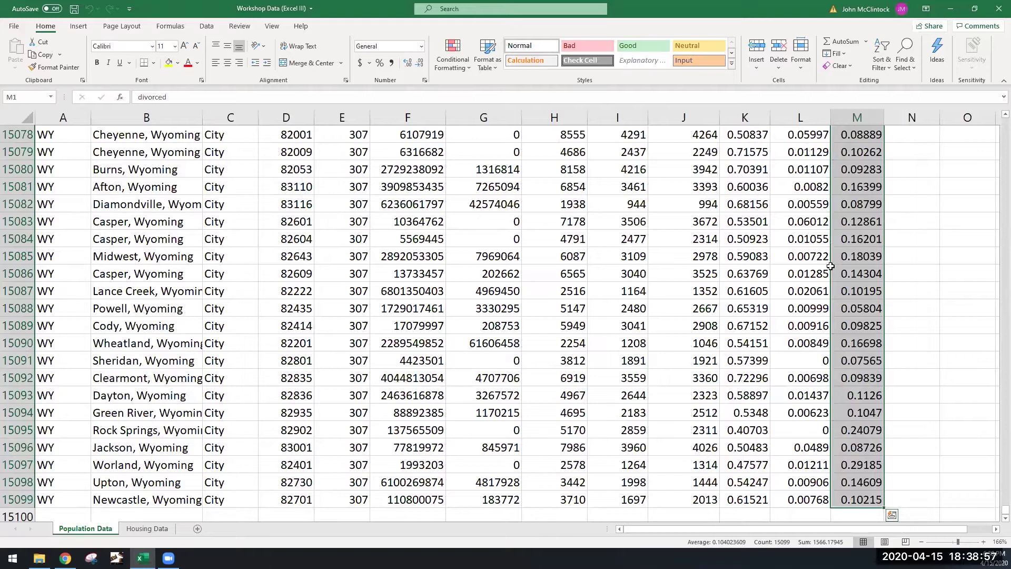
pyautogui.click(831, 266)
pyautogui.hotkey('ctrl', 'Up')
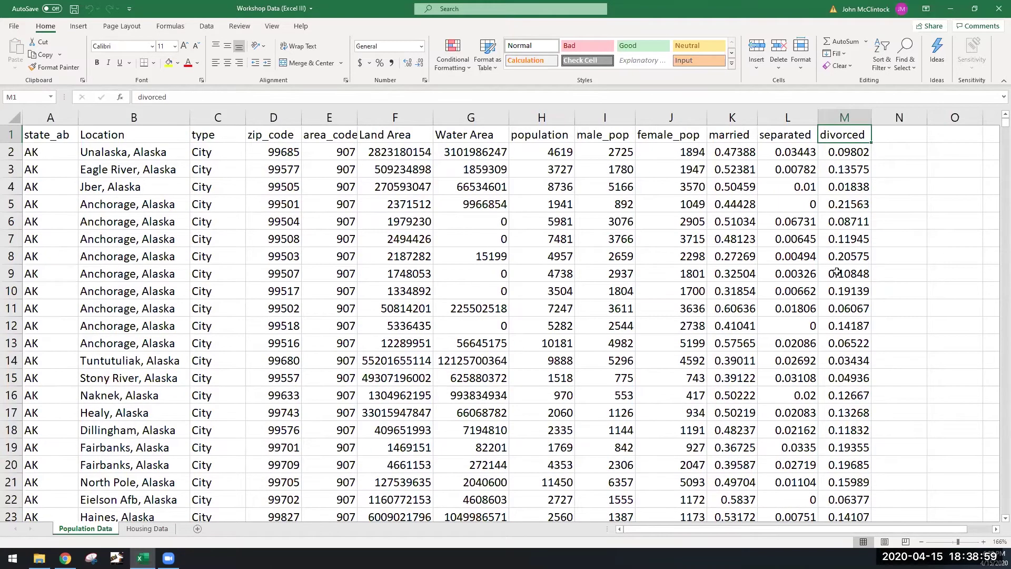
pyautogui.click(809, 113)
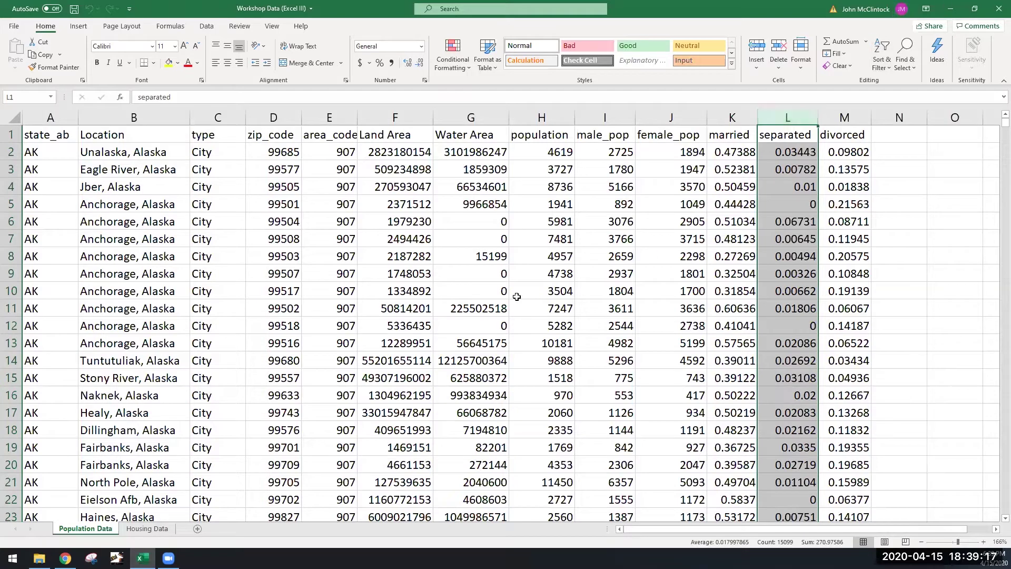
# Step: Open the full colour picker for the font colour of cell H9, then close it without choosing a colour
pyautogui.click(541, 279)
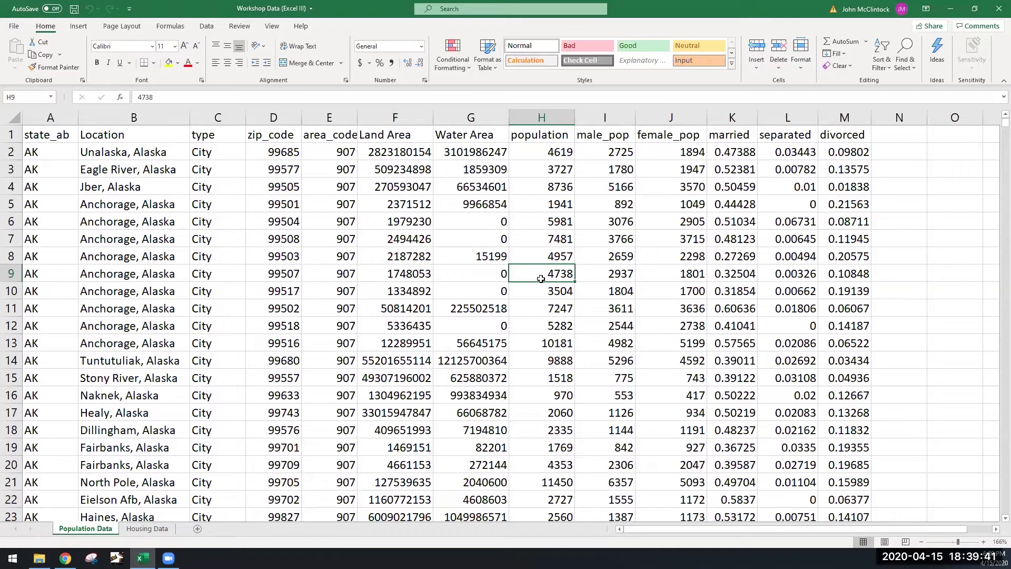
pyautogui.press('alt')
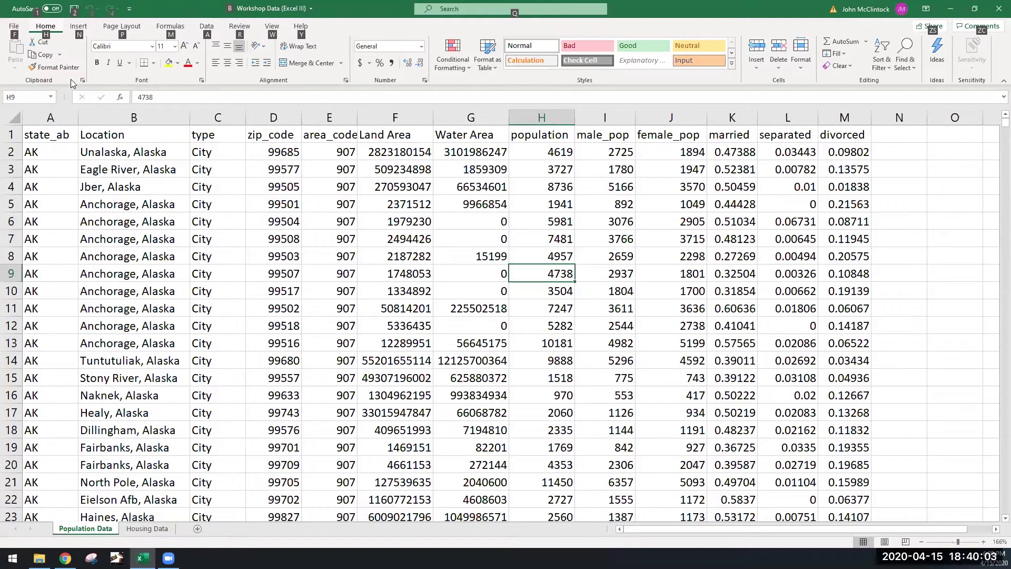
pyautogui.press('h')
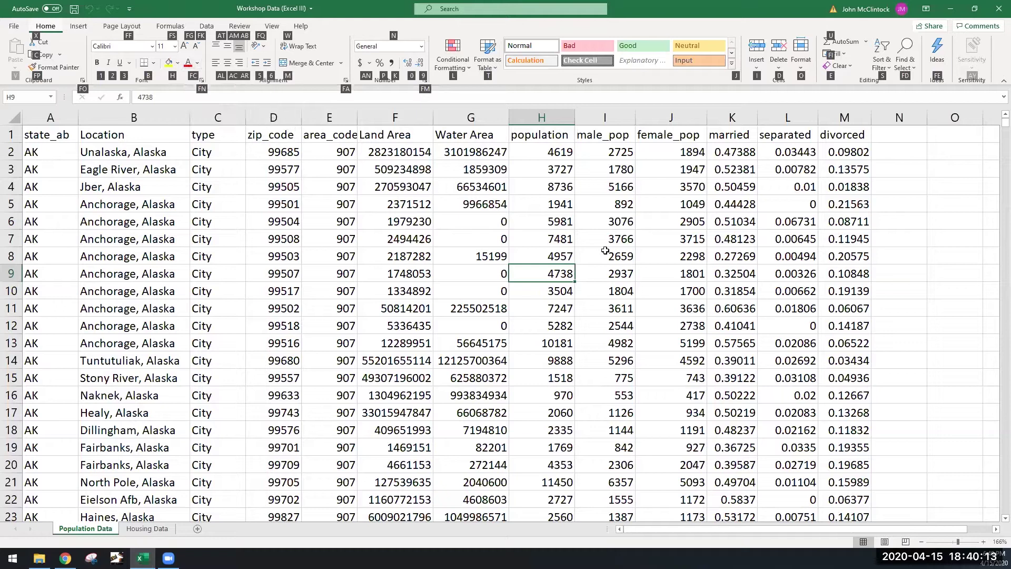
pyautogui.press('f')
pyautogui.press('c')
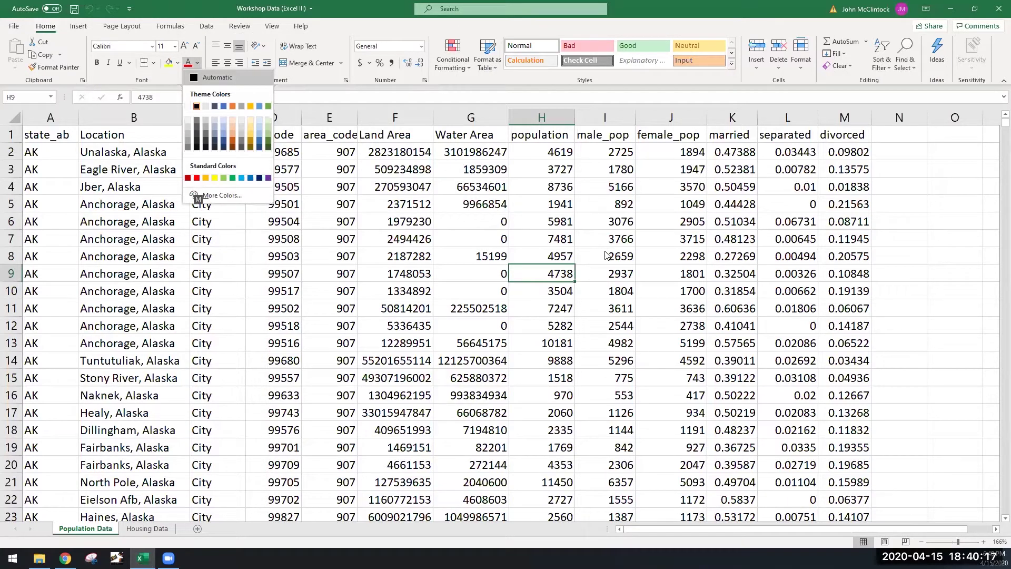
pyautogui.press('m')
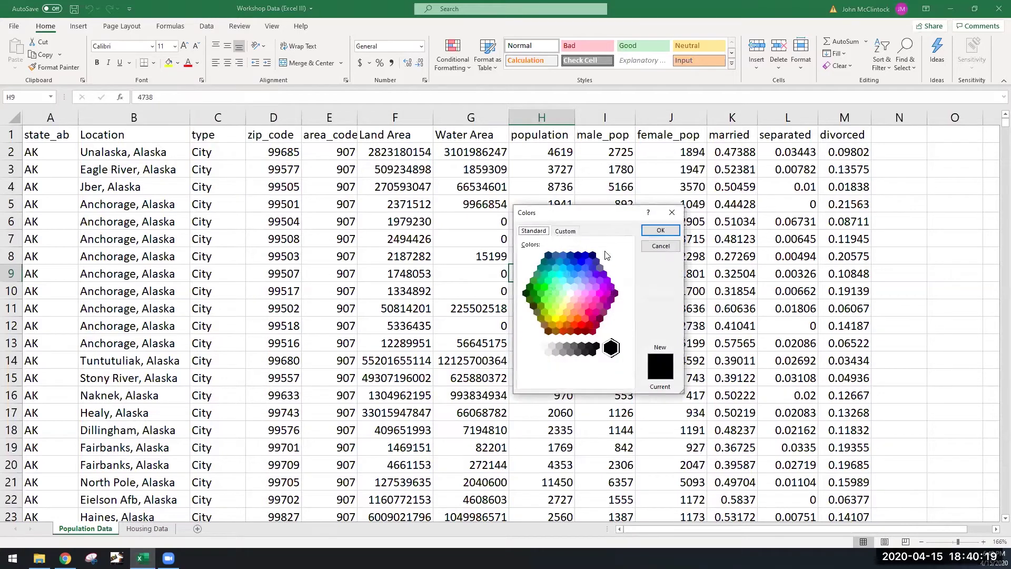
pyautogui.click(672, 213)
# Step: For cell I7, open the font colour palette and dismiss it, then show the ribbon's key tips and hide them
pyautogui.click(594, 242)
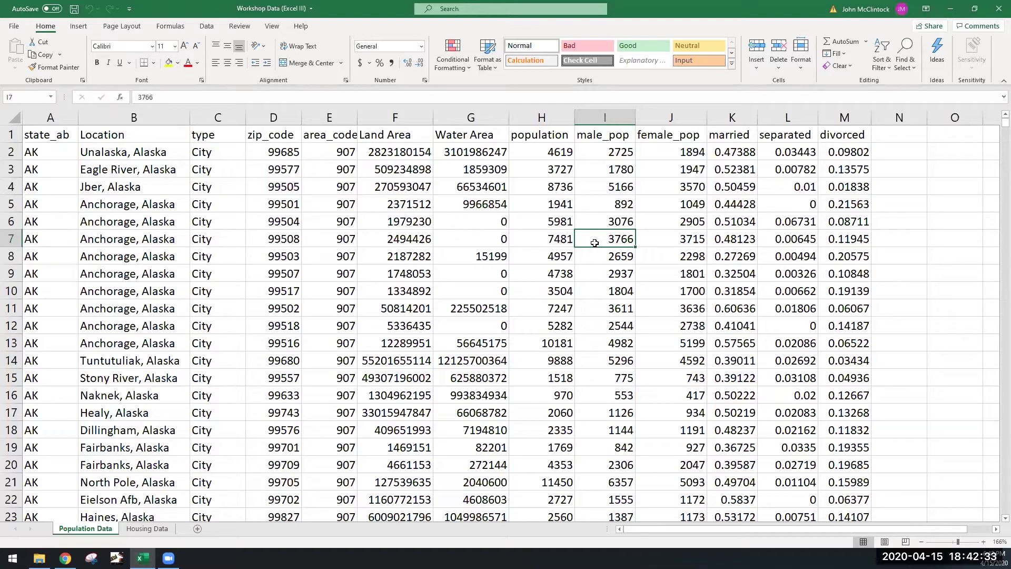
pyautogui.press('alt')
pyautogui.press('h')
pyautogui.press('f')
pyautogui.press('c')
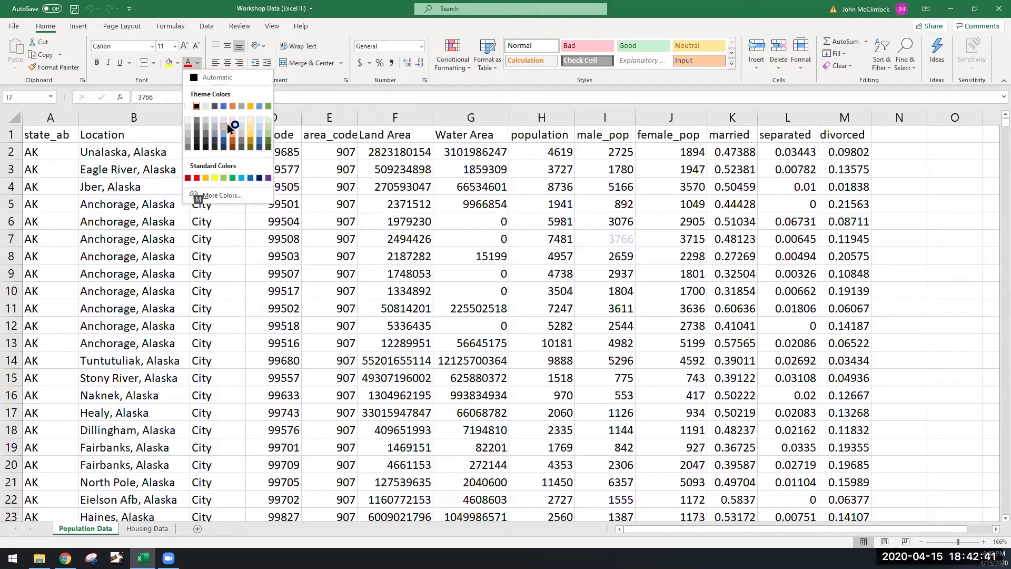
pyautogui.press('Escape')
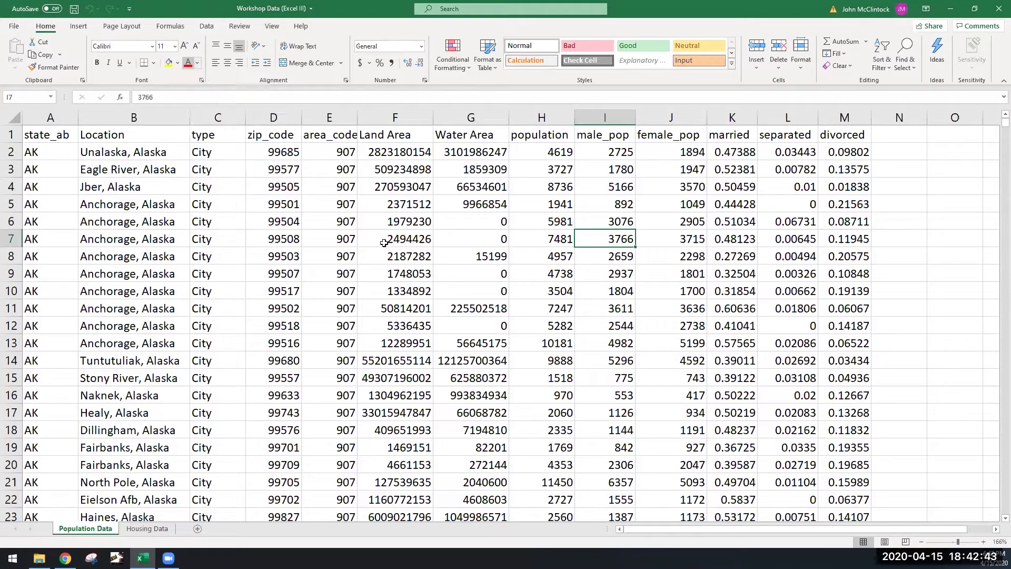
pyautogui.press('alt')
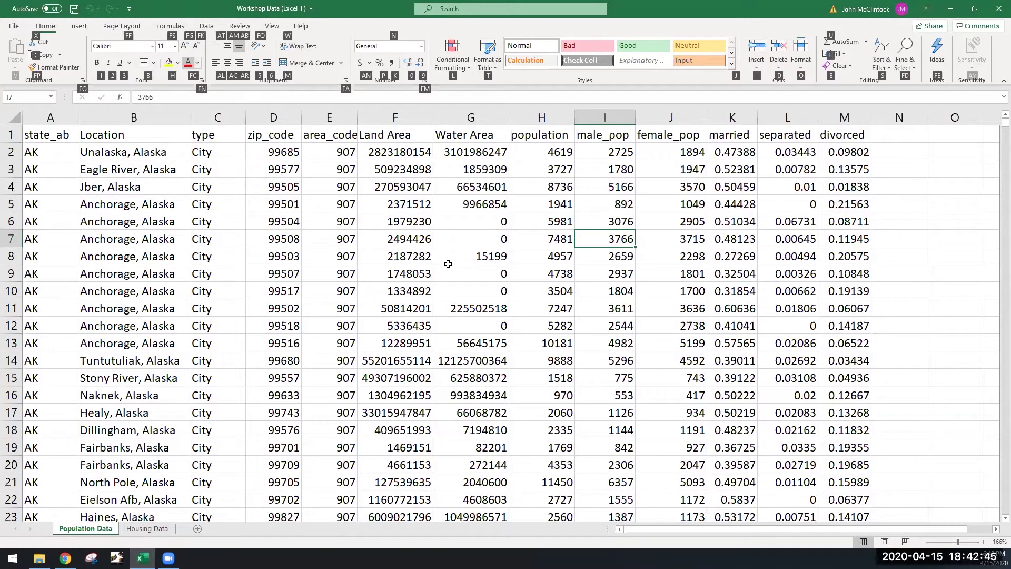
pyautogui.press('Escape')
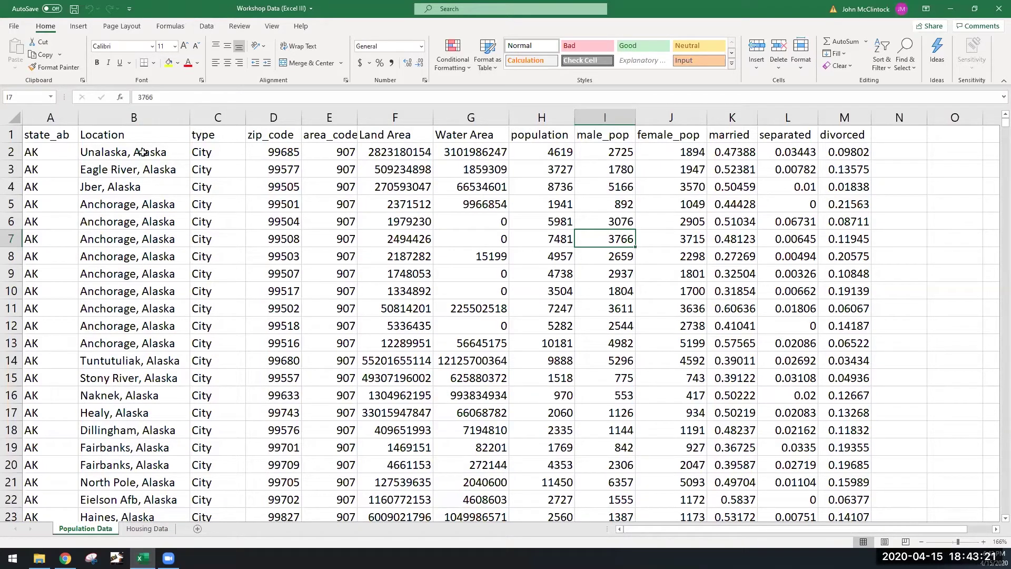
# Step: Select the Location column B and display the data tools for it, then clear the selection by going to cell C8
pyautogui.click(140, 116)
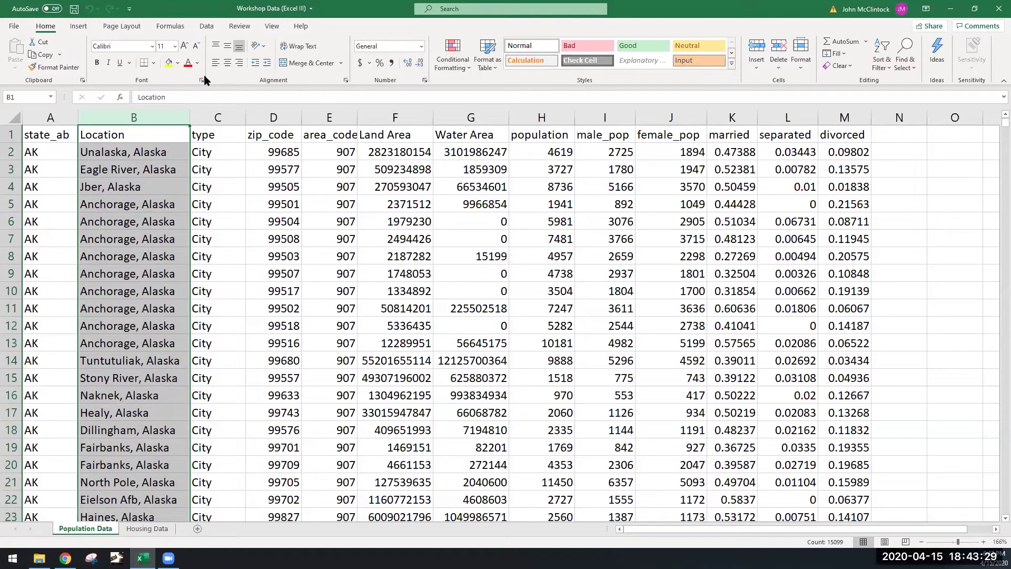
pyautogui.click(206, 26)
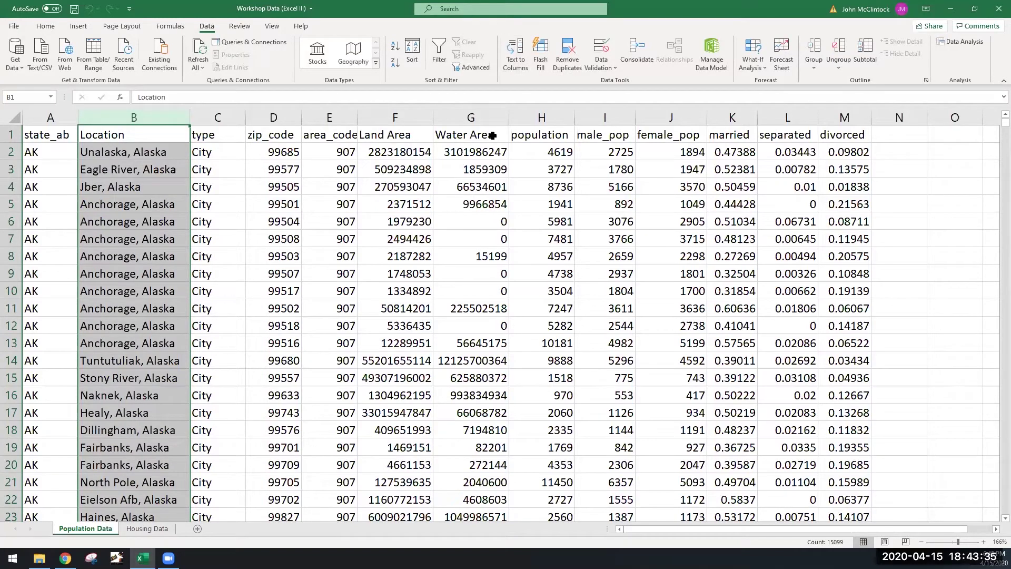
pyautogui.click(212, 261)
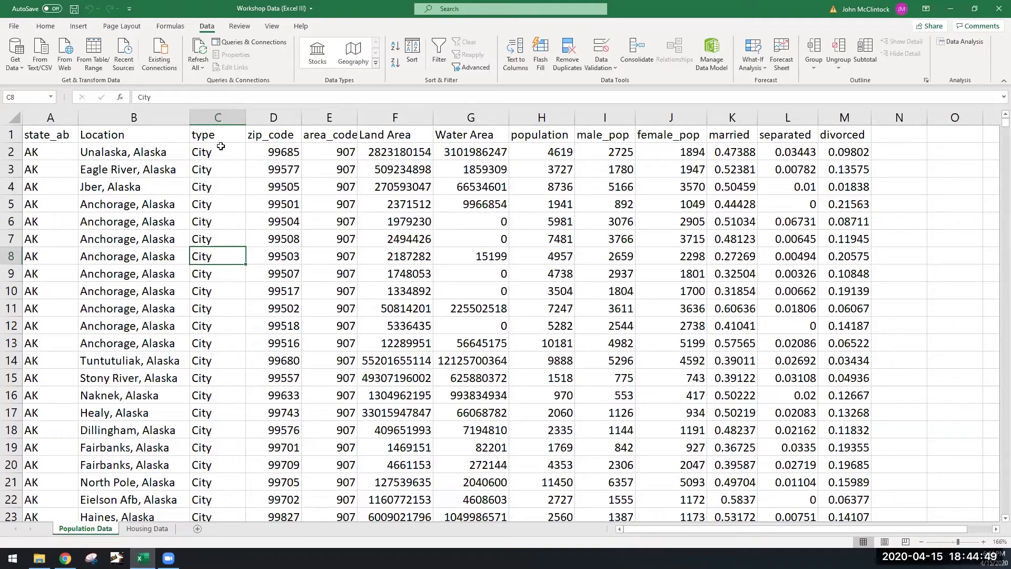
# Step: Insert an empty column between the Location and type columns
pyautogui.rightClick(220, 115)
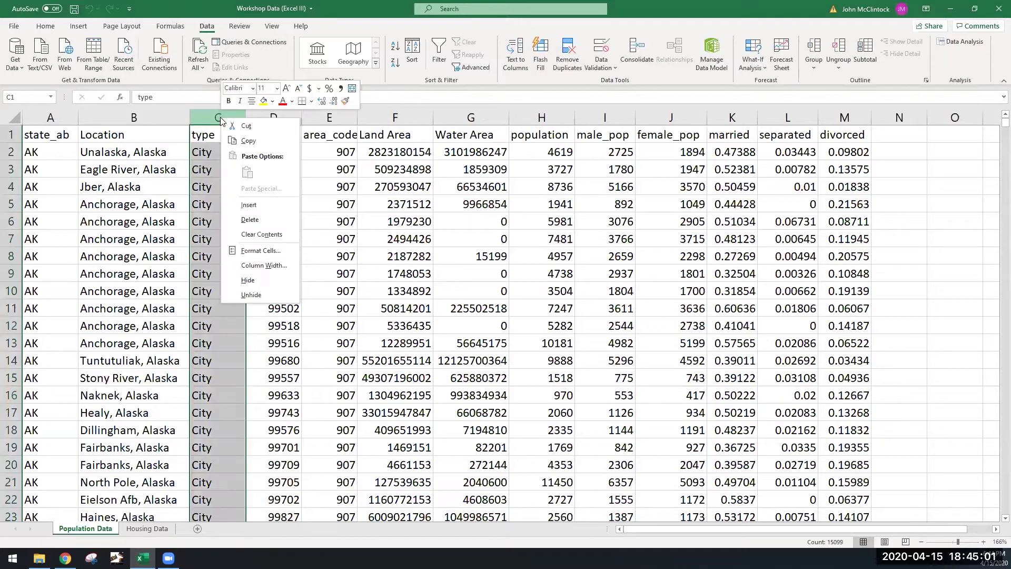
pyautogui.click(275, 204)
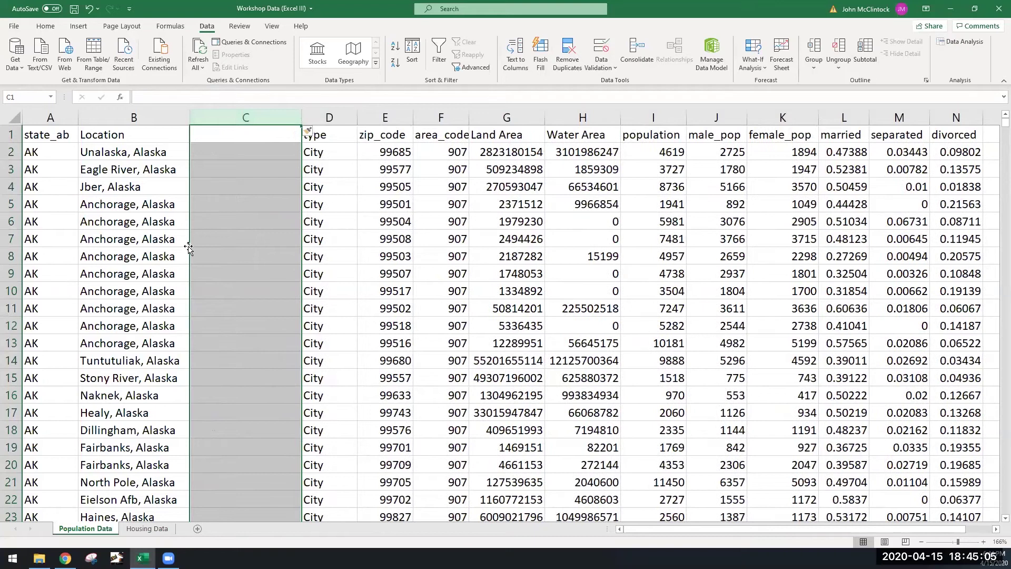
# Step: Set up Text to Columns for the Location column as delimited data, with comma as the only delimiter
pyautogui.click(157, 118)
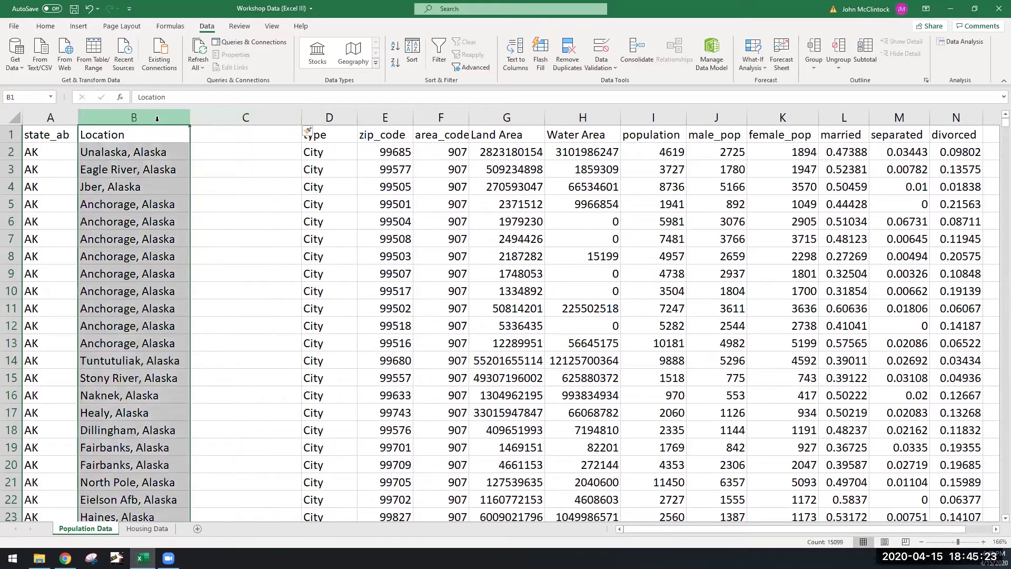
pyautogui.click(515, 61)
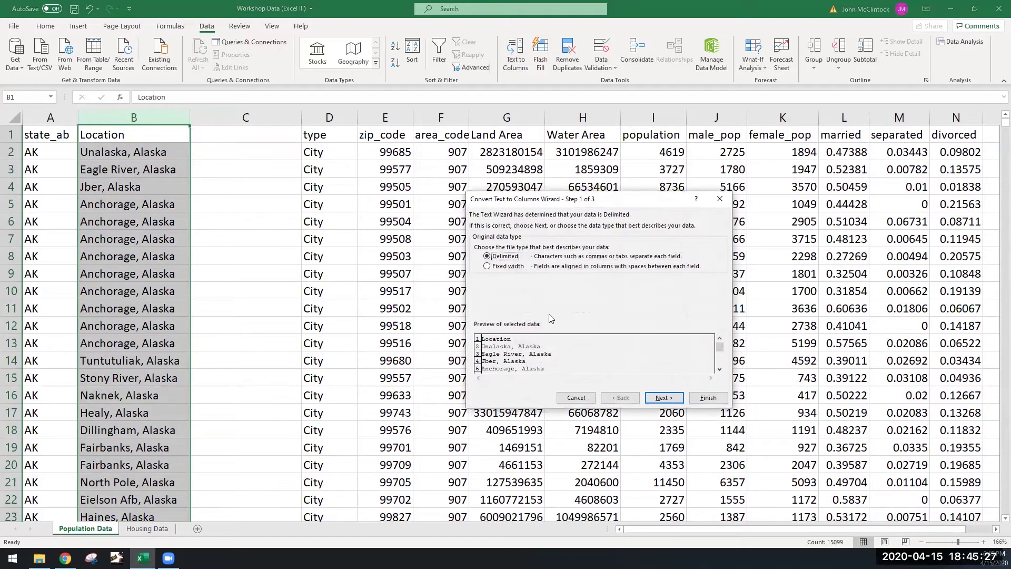
pyautogui.click(650, 400)
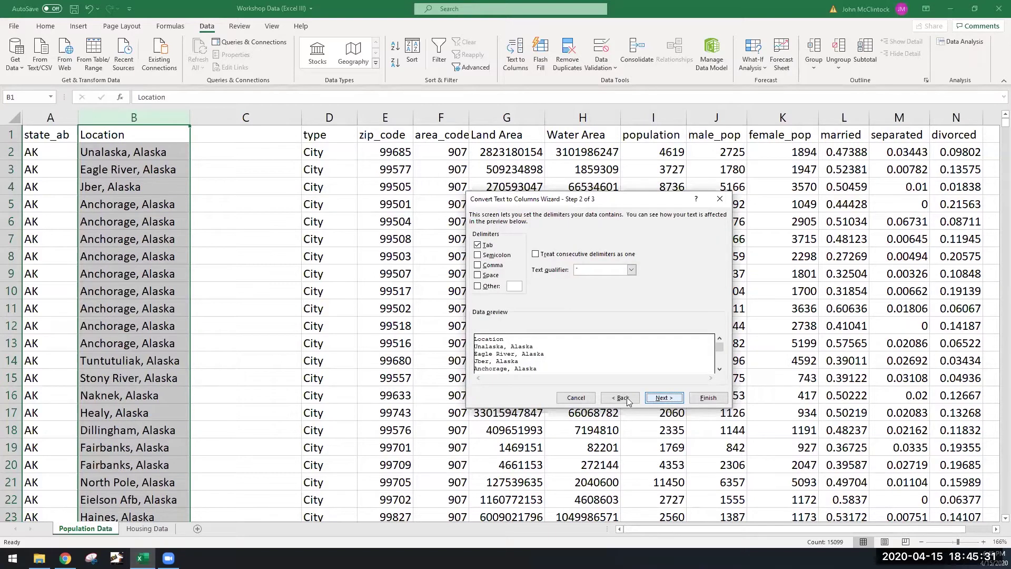
pyautogui.click(610, 397)
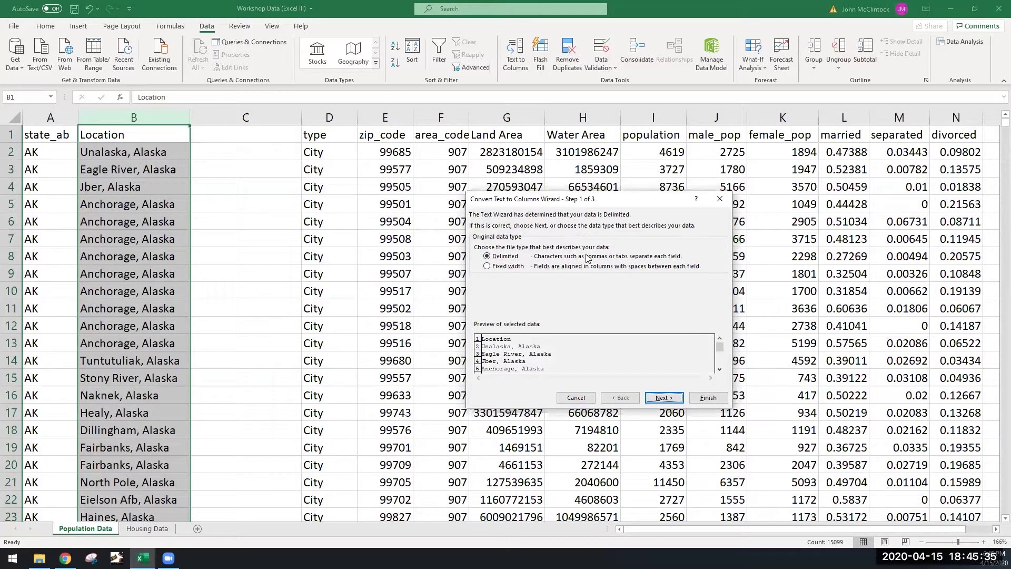
pyautogui.click(665, 398)
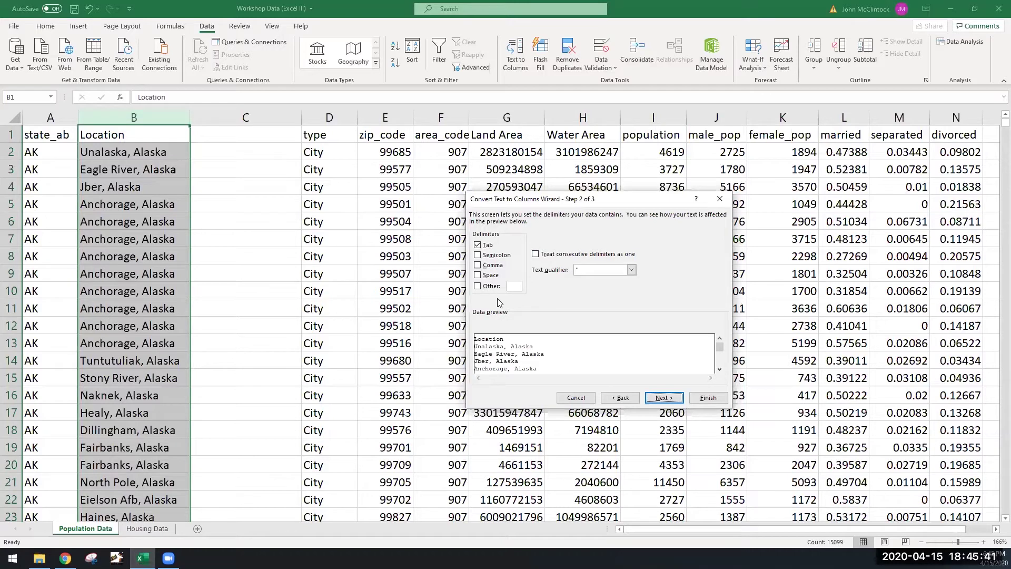
pyautogui.click(477, 245)
pyautogui.click(477, 245)
pyautogui.click(477, 265)
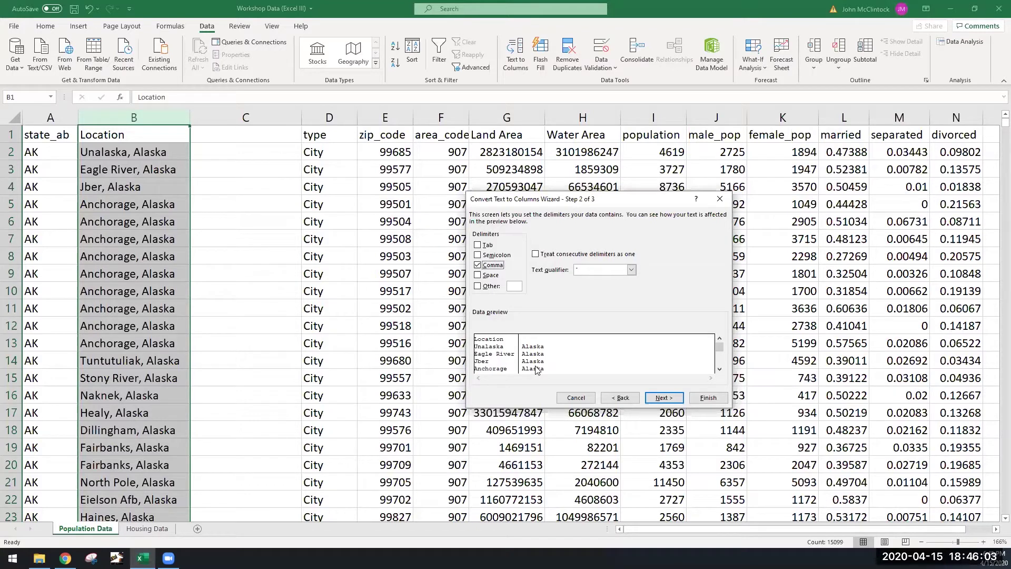
pyautogui.click(672, 399)
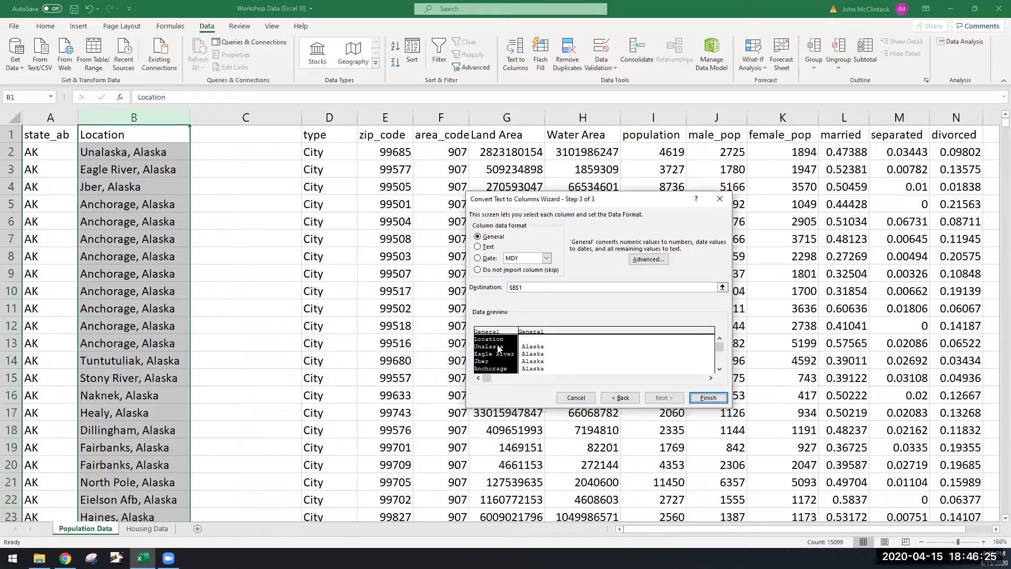
# Step: Check both preview columns in the wizard and complete the split with General format and destination $B$1
pyautogui.click(544, 334)
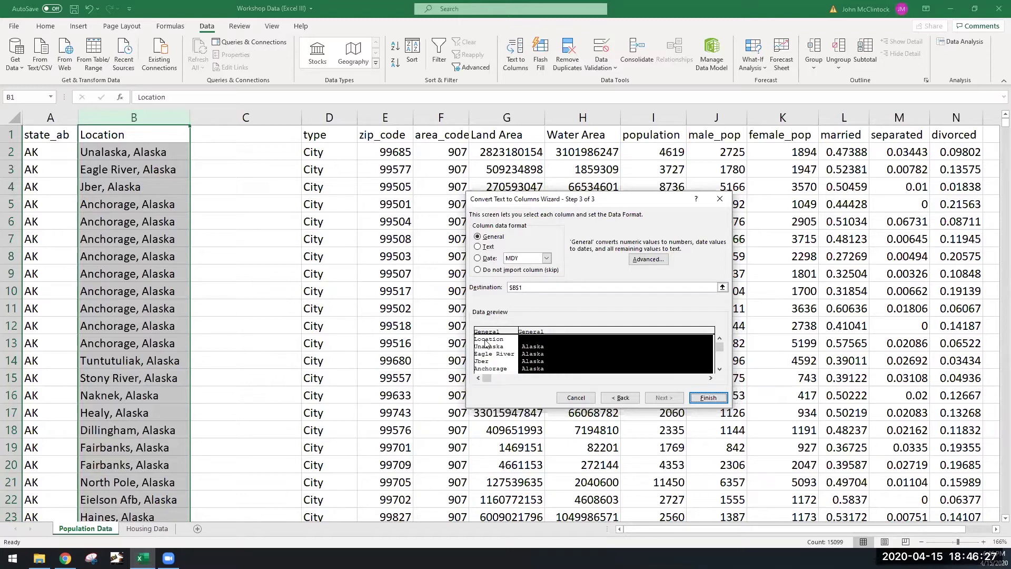
pyautogui.click(485, 332)
pyautogui.click(548, 332)
pyautogui.click(513, 334)
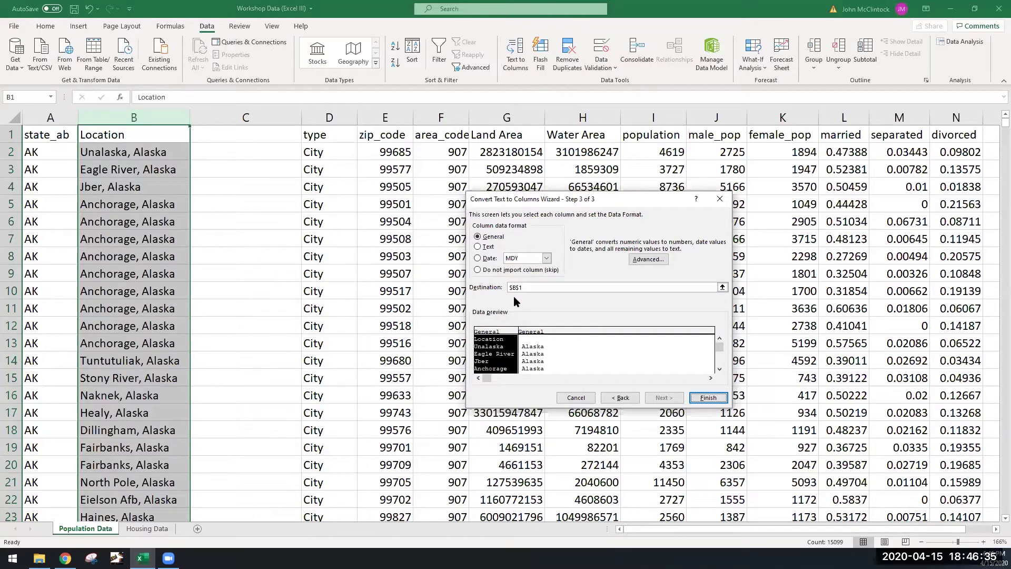
pyautogui.click(706, 398)
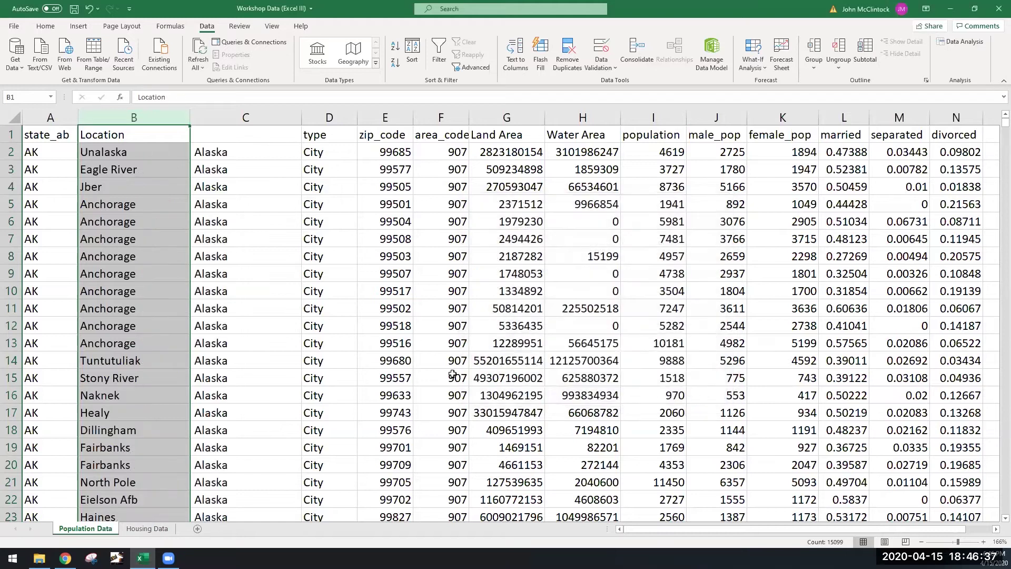
# Step: Rename the Location header in B1 as City and enter the header State in C1
pyautogui.click(126, 187)
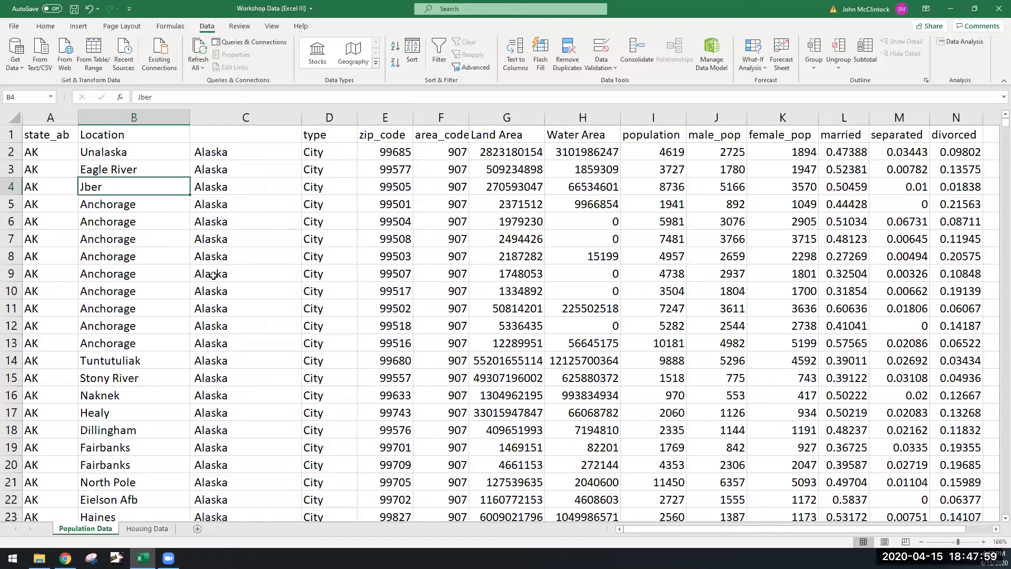
pyautogui.click(199, 53)
pyautogui.click(135, 129)
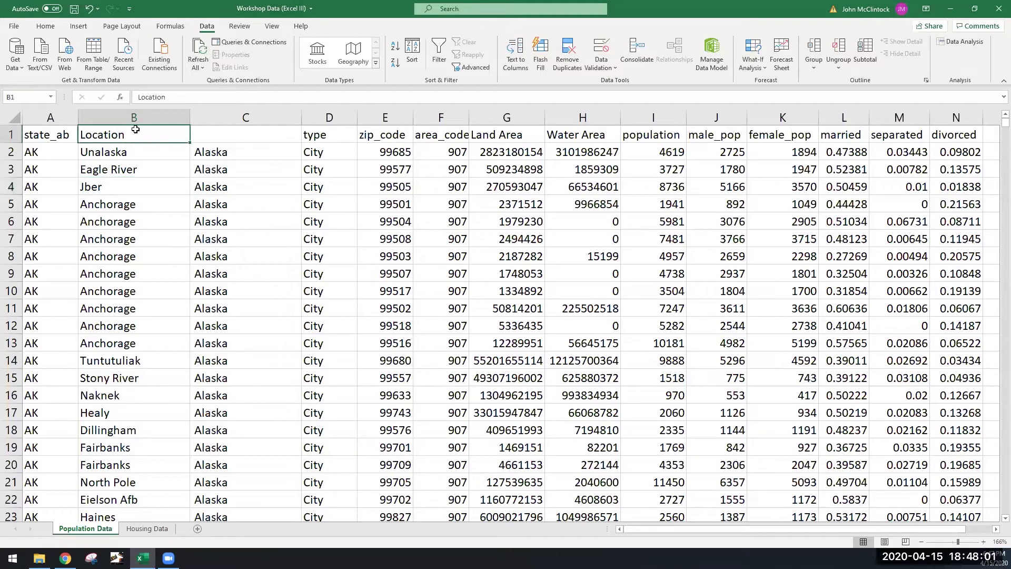
pyautogui.write('City')
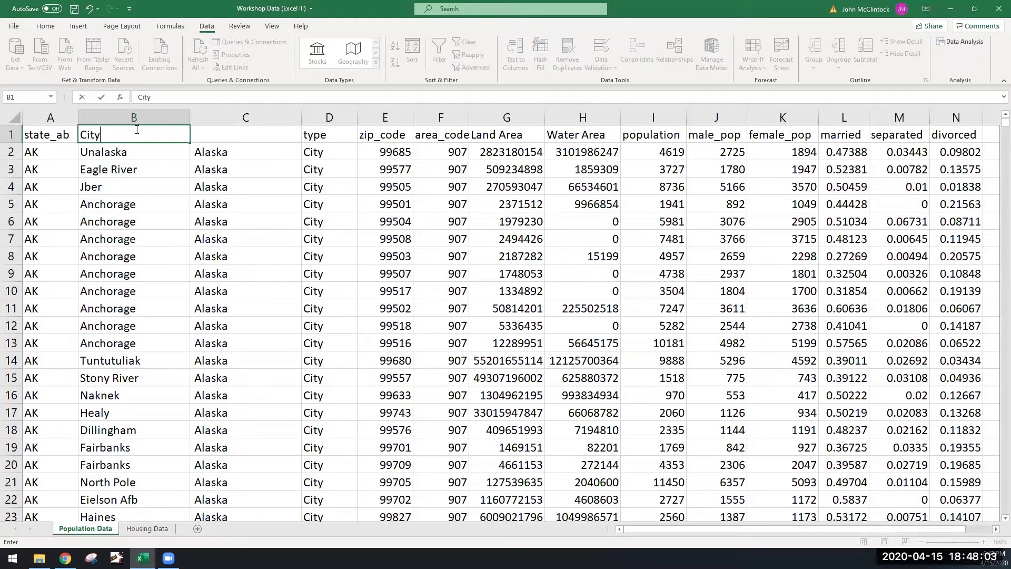
pyautogui.press('Tab')
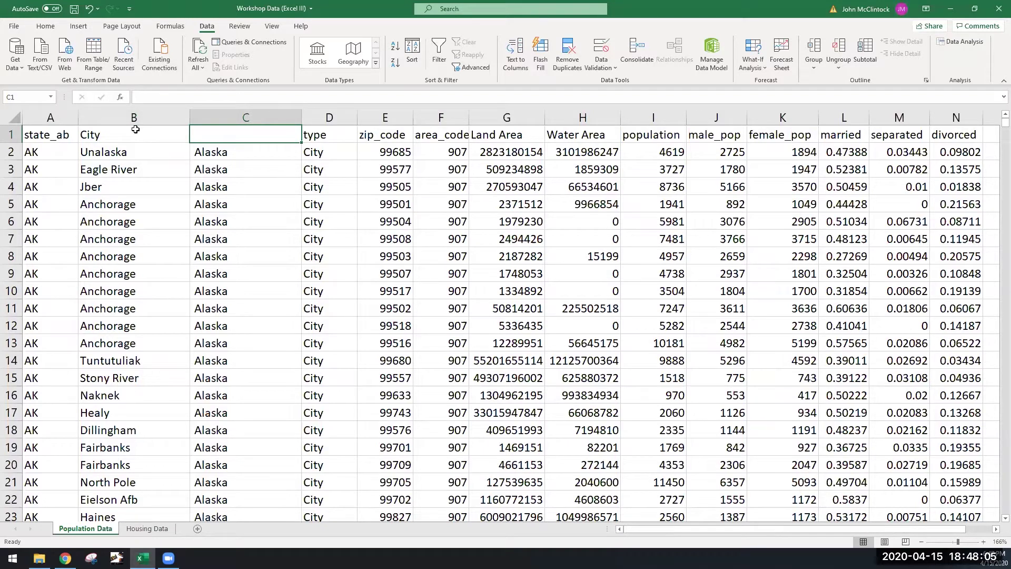
pyautogui.write('STat')
pyautogui.press('BackSpace')
pyautogui.press('BackSpace')
pyautogui.press('BackSpace')
pyautogui.write('tate')
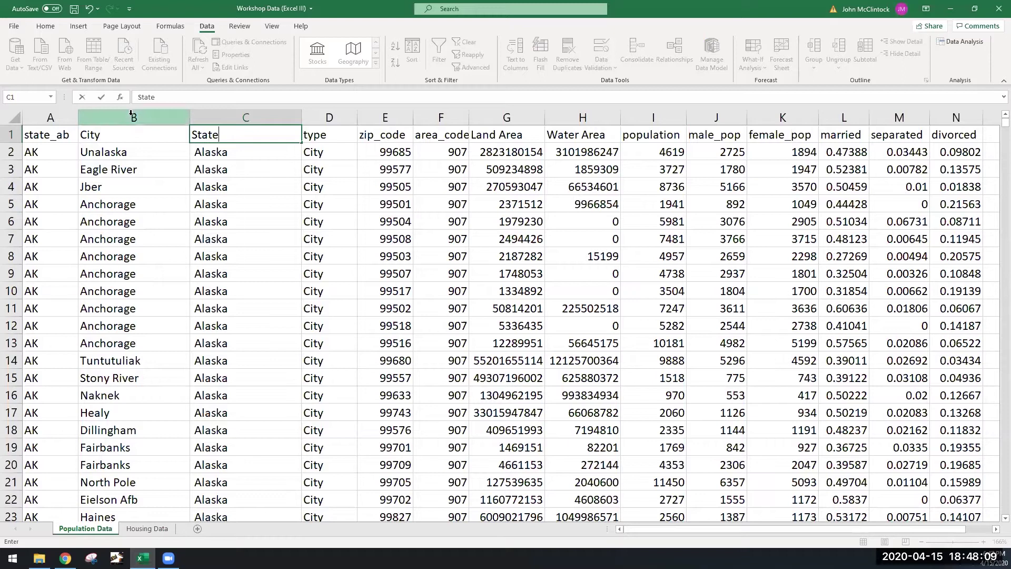
# Step: Insert a new column headed Combined before the City column and fit its width to the header
pyautogui.rightClick(133, 117)
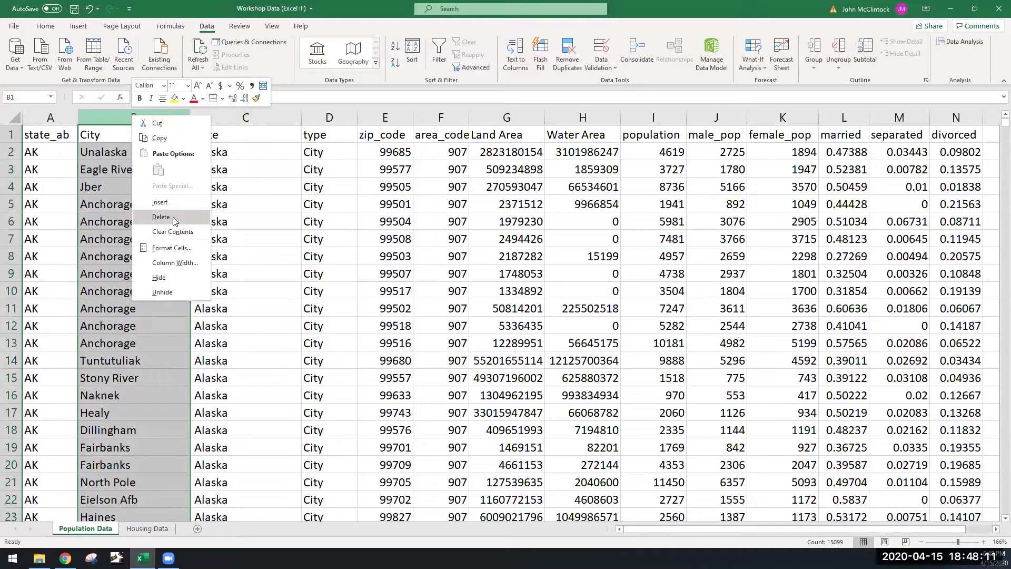
pyautogui.click(173, 217)
pyautogui.click(116, 134)
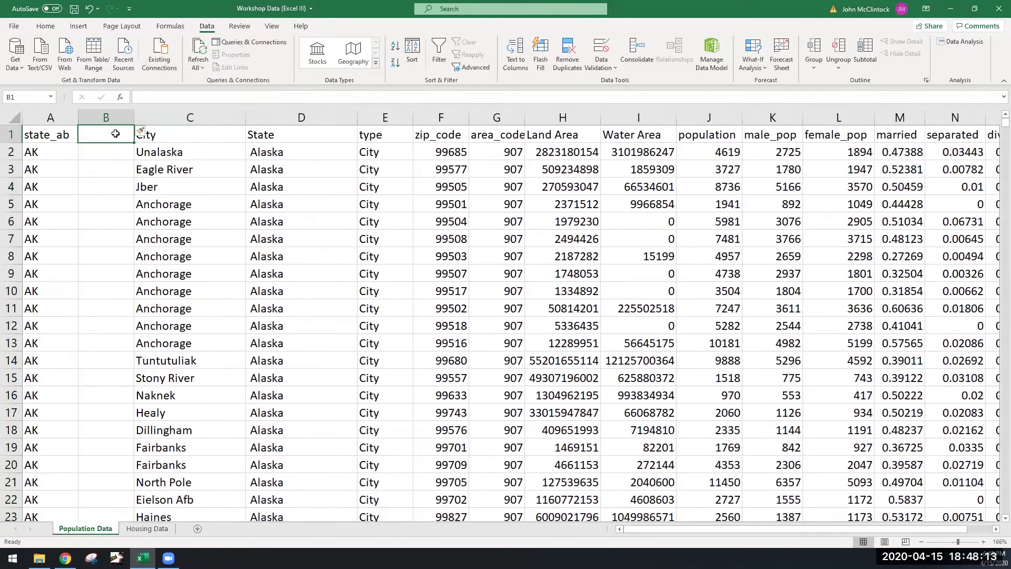
pyautogui.write('Comb')
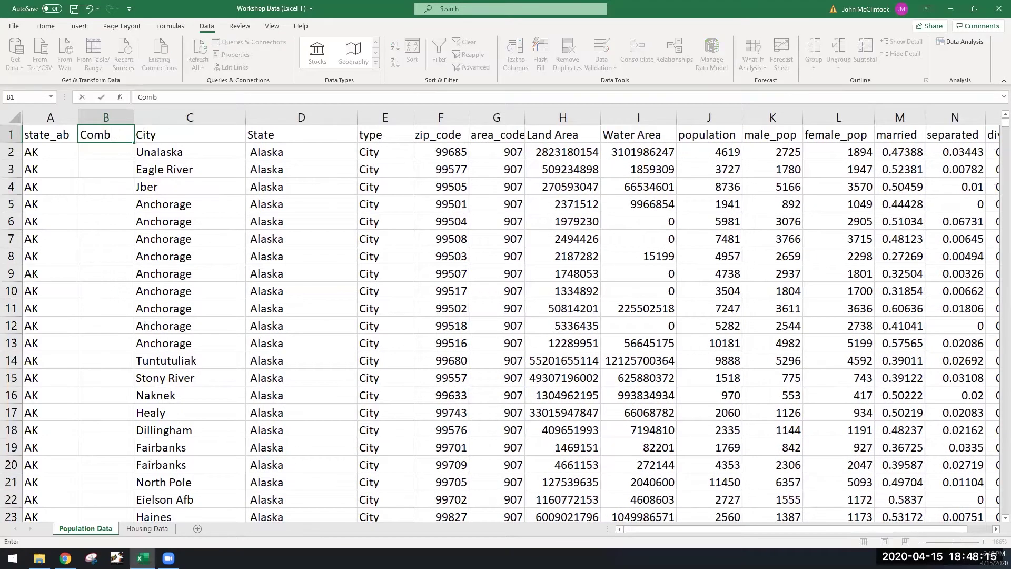
pyautogui.write('ined')
pyautogui.press('Return')
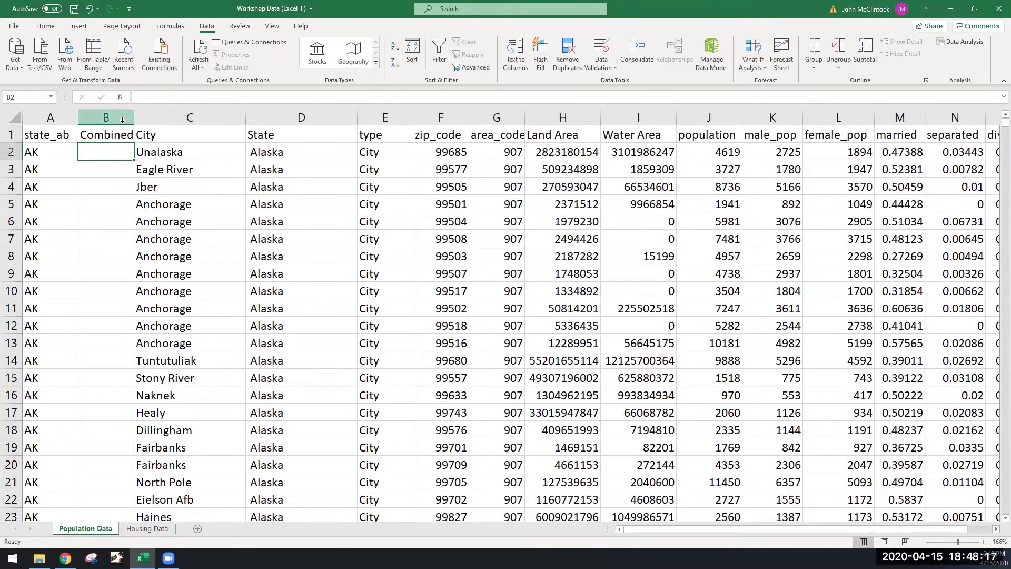
pyautogui.doubleClick(134, 117)
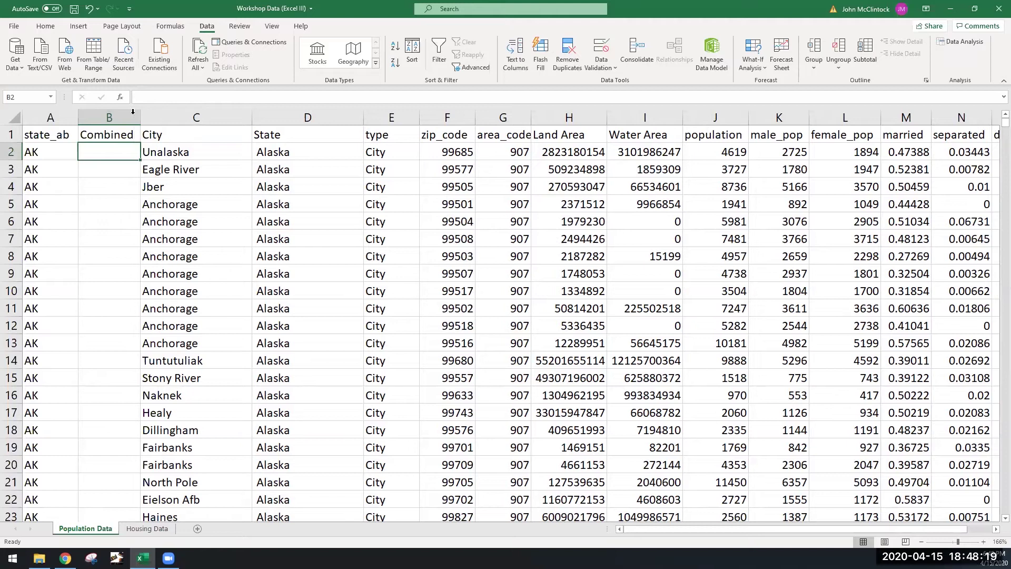
pyautogui.click(107, 176)
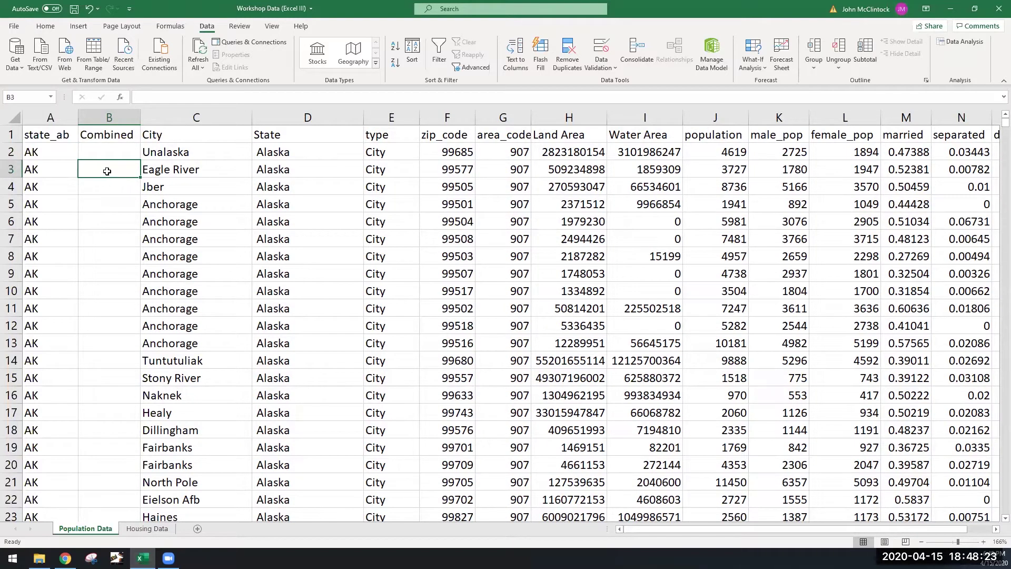
pyautogui.click(113, 160)
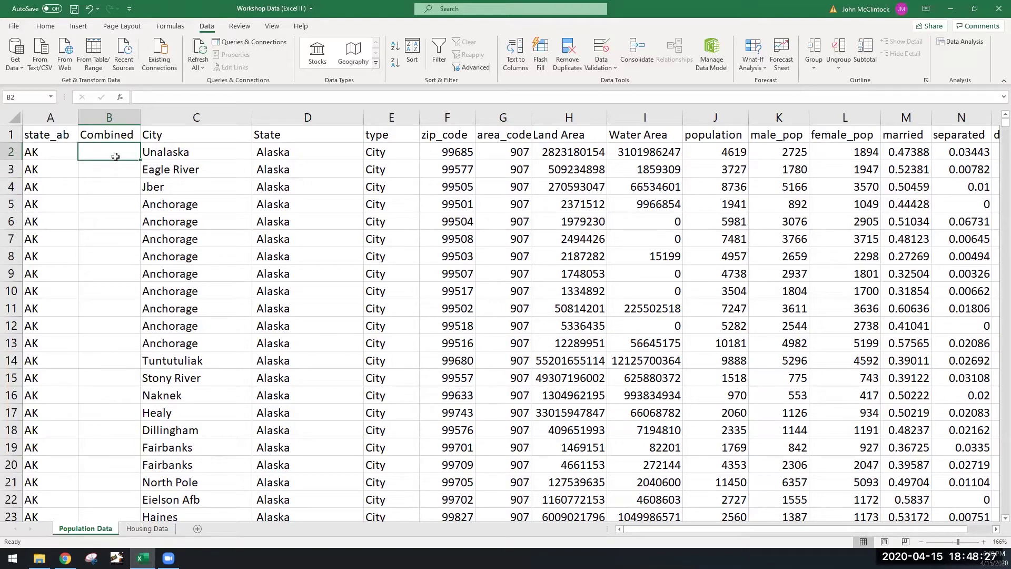
pyautogui.write('=')
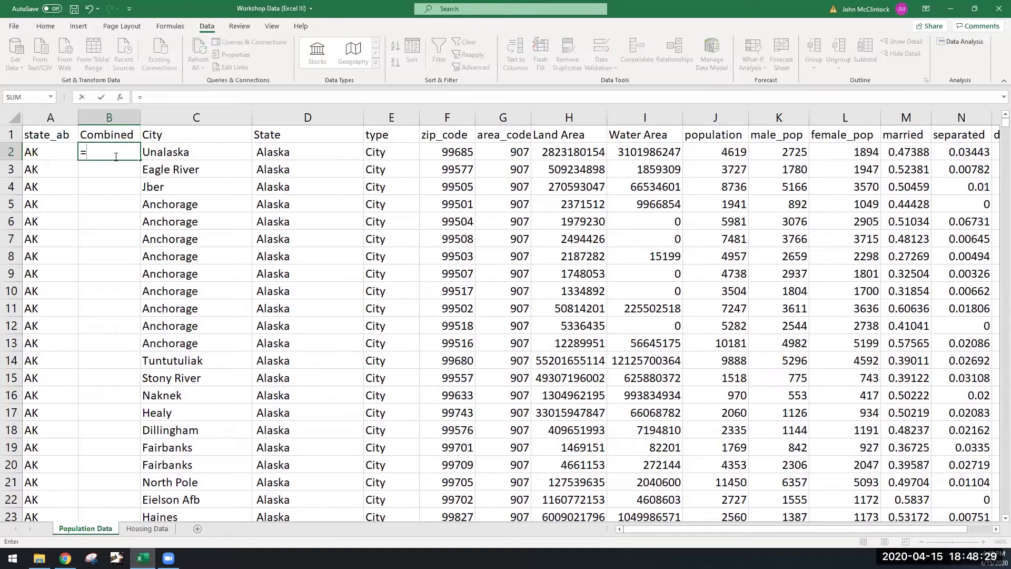
pyautogui.write('conc')
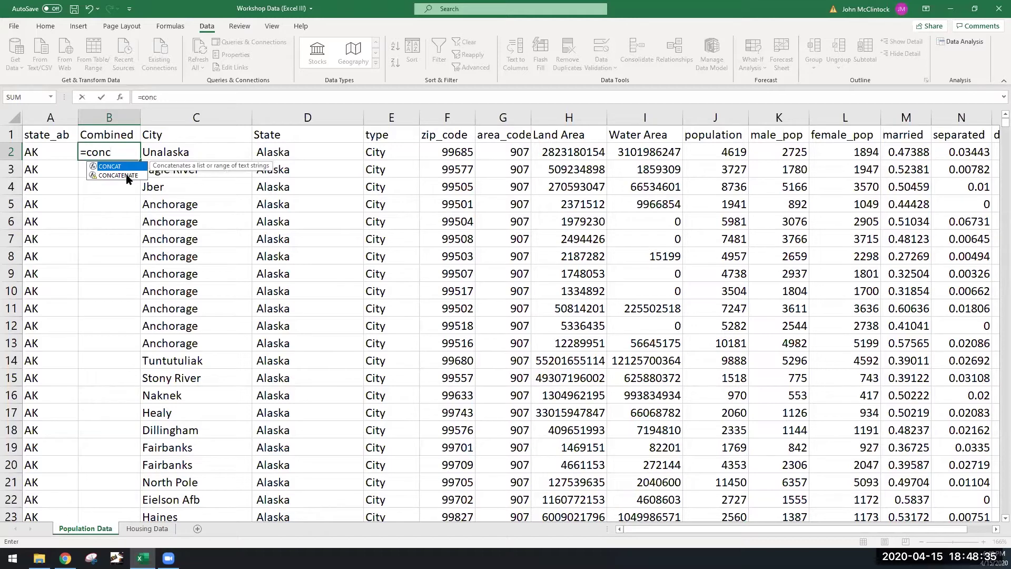
pyautogui.doubleClick(127, 175)
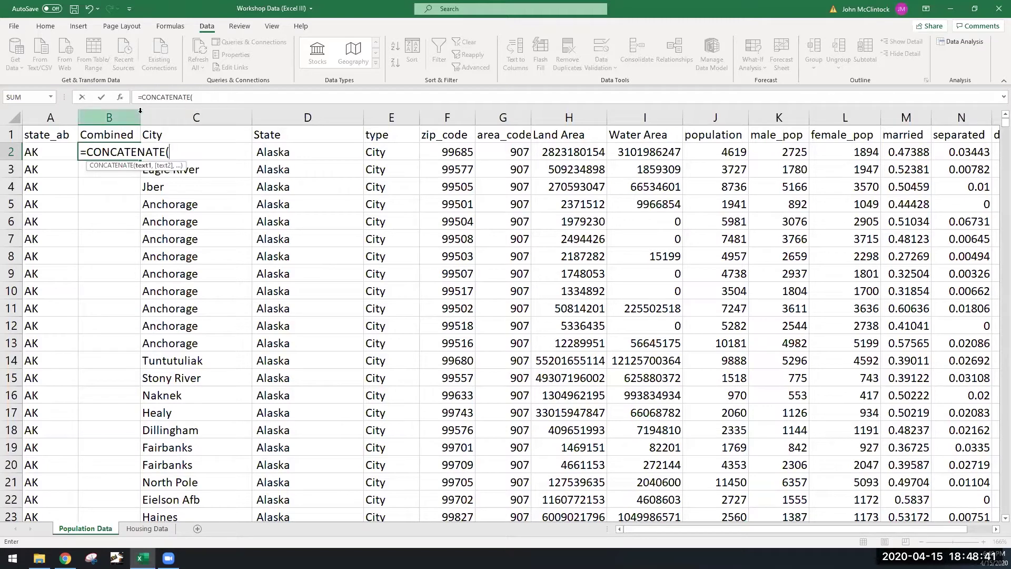
pyautogui.press('Escape')
# Step: Widen the Combined column and enter the formula =CONCATENATE(C2,",",D2) in B2 to join city and state
pyautogui.moveTo(140, 111); pyautogui.dragTo(193, 107)
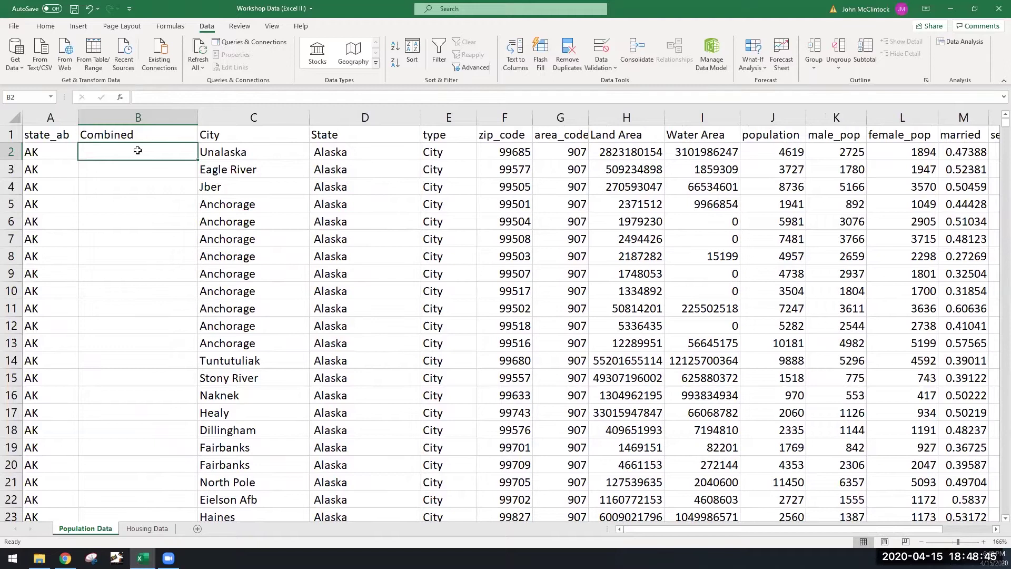
pyautogui.write('=conca')
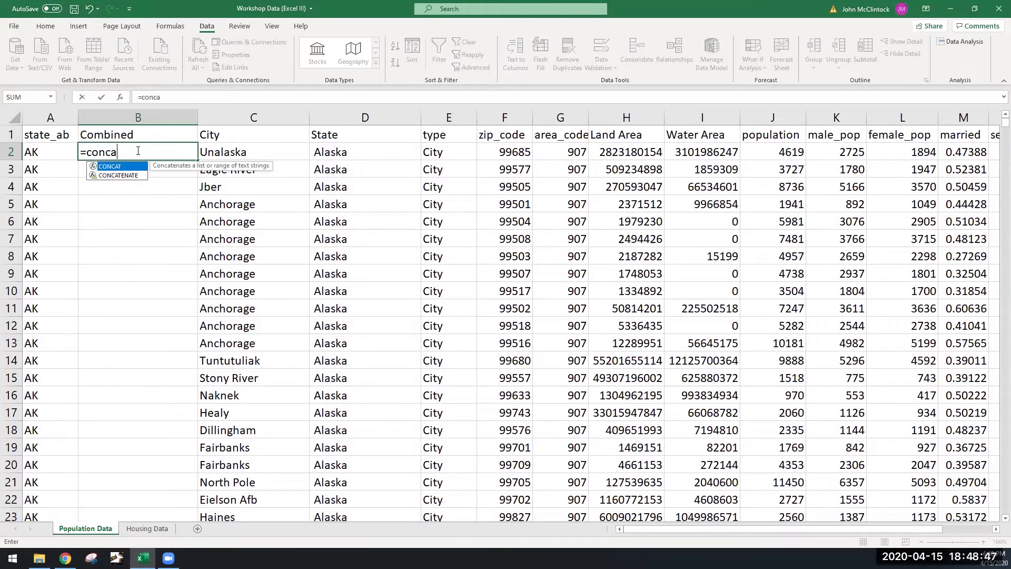
pyautogui.doubleClick(118, 175)
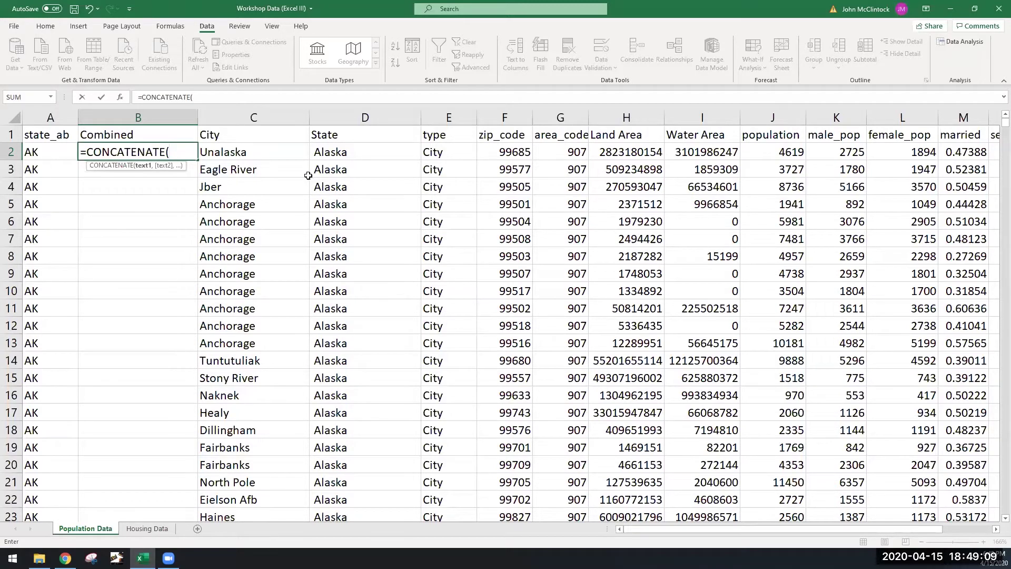
pyautogui.click(254, 155)
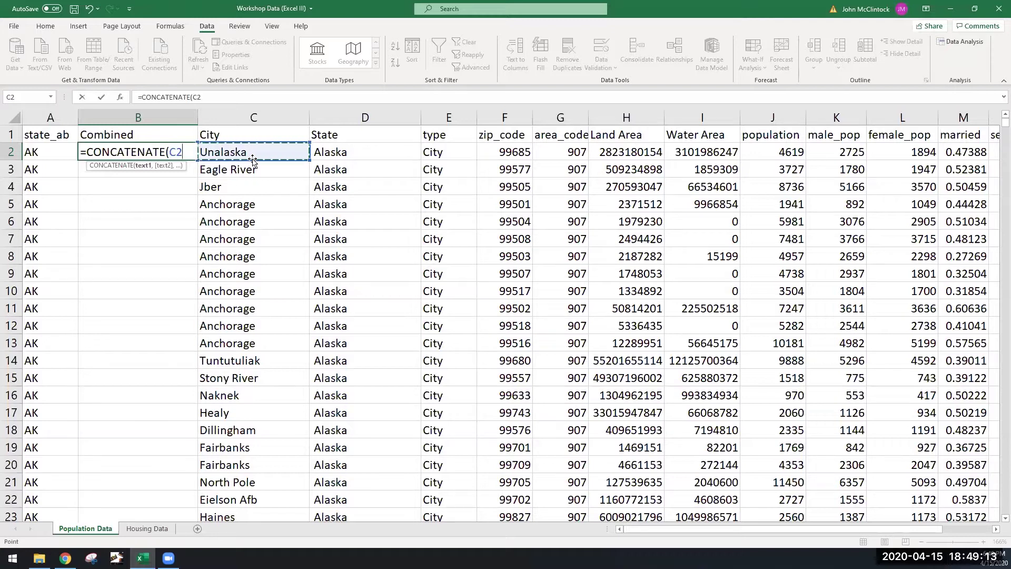
pyautogui.write(',')
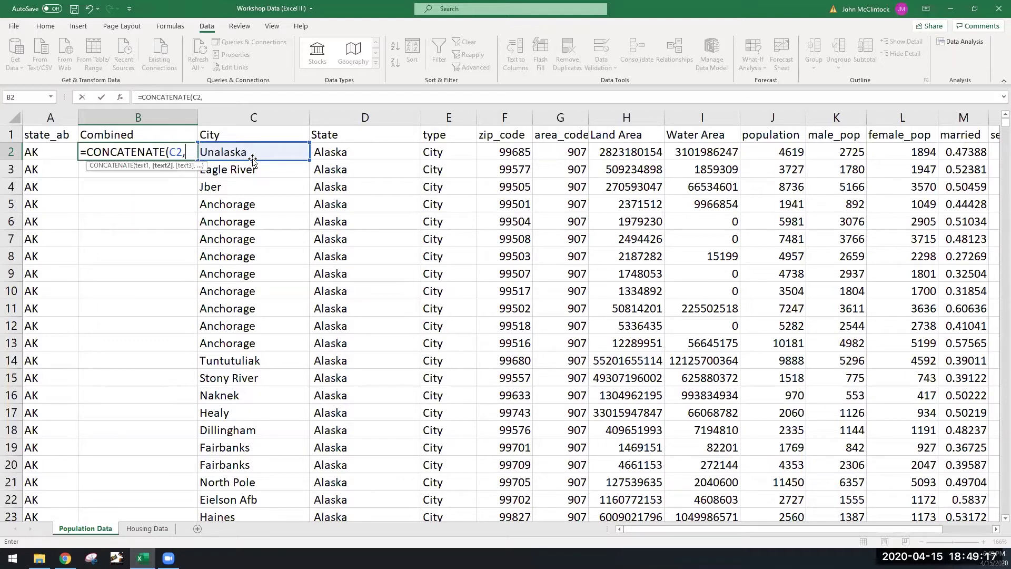
pyautogui.write('","')
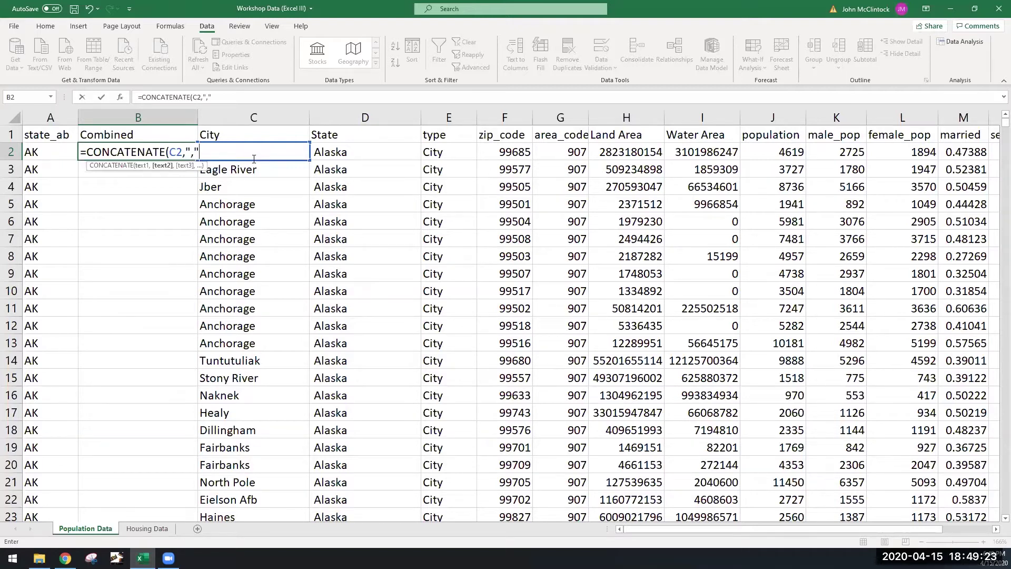
pyautogui.write(',')
pyautogui.click(348, 150)
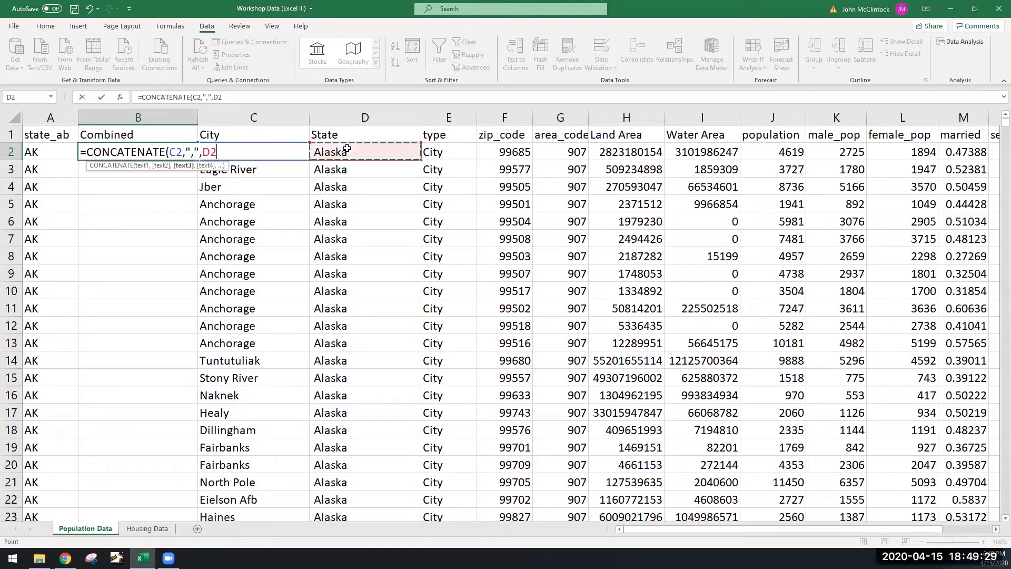
pyautogui.write(')')
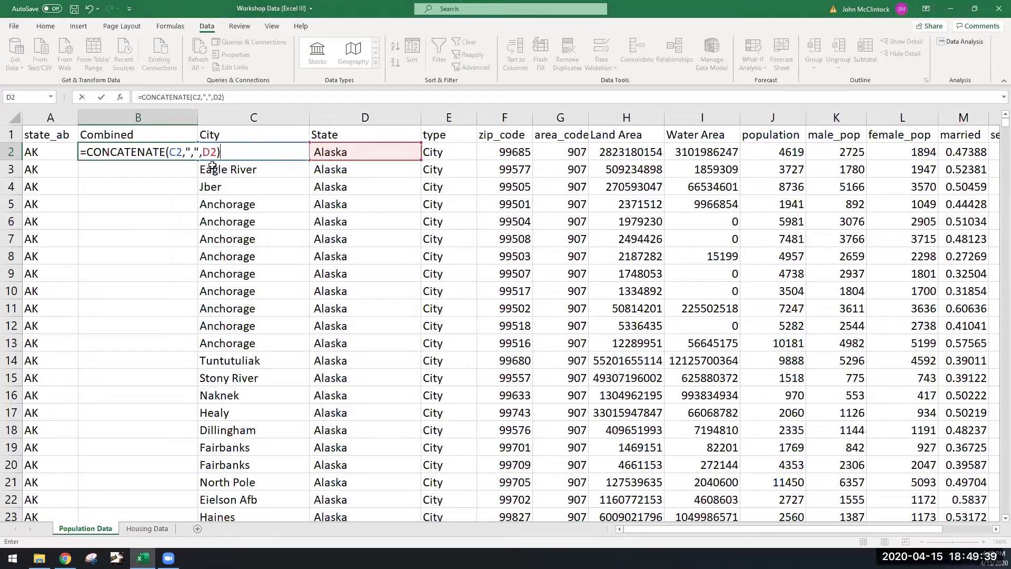
pyautogui.click(195, 152)
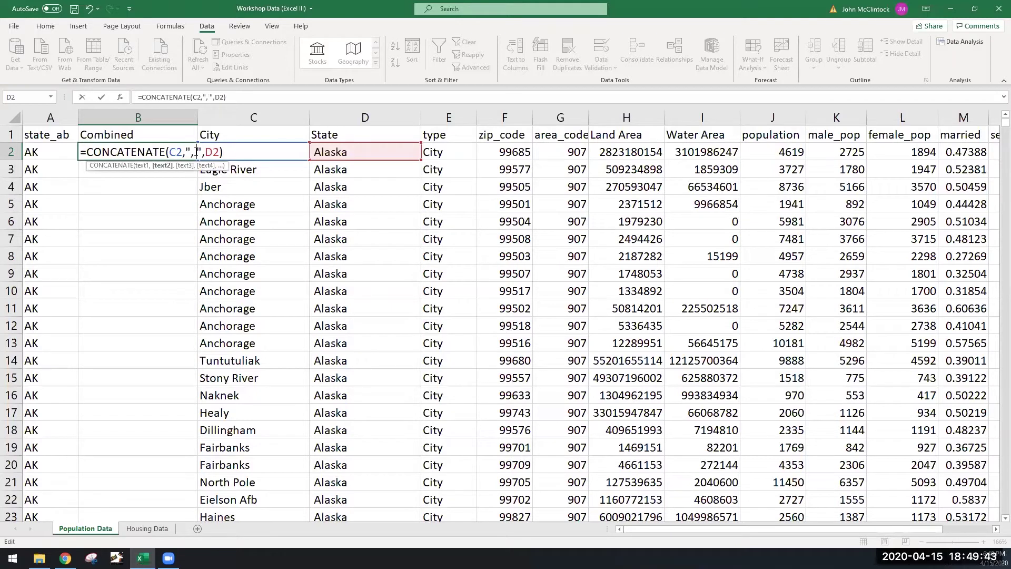
pyautogui.press('BackSpace')
pyautogui.press('Return')
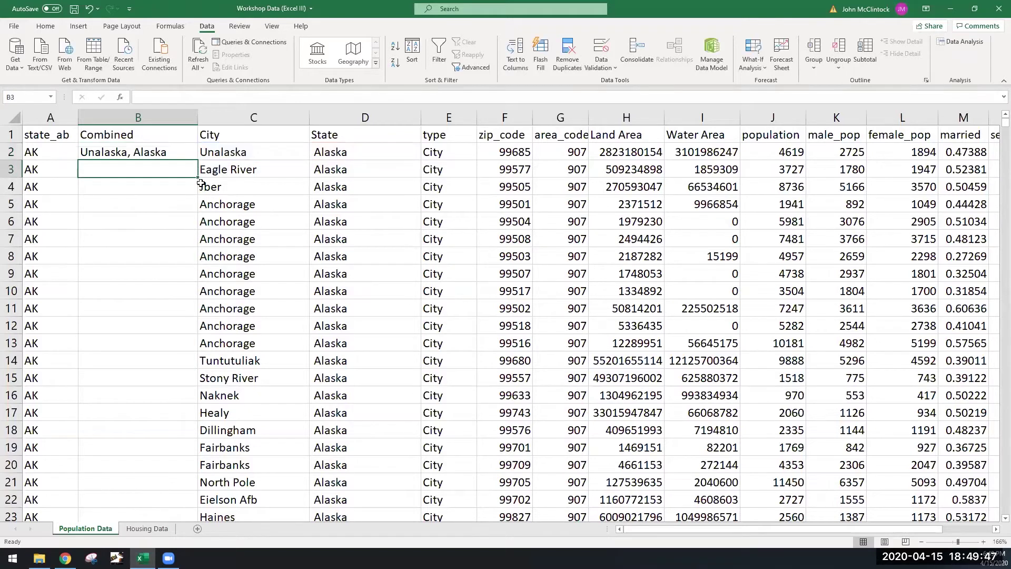
# Step: Fill the B2 formula down the Combined column and undo that fill
pyautogui.click(147, 151)
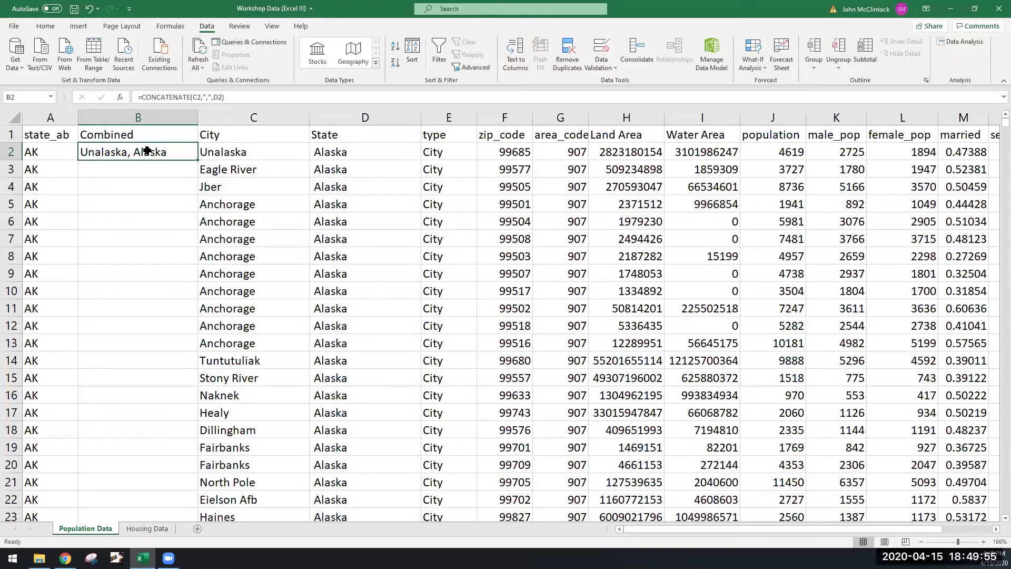
pyautogui.doubleClick(195, 156)
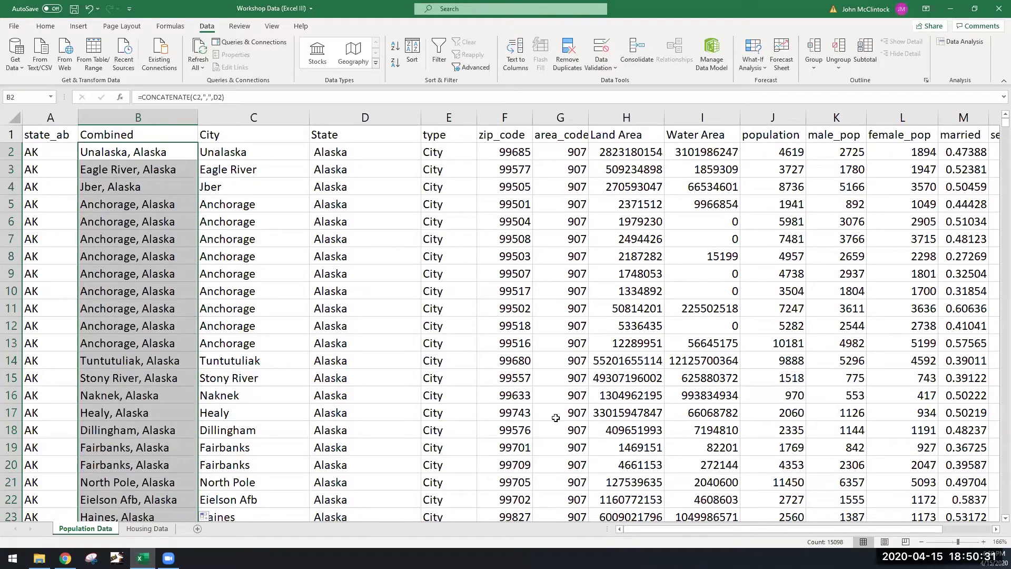
pyautogui.click(507, 392)
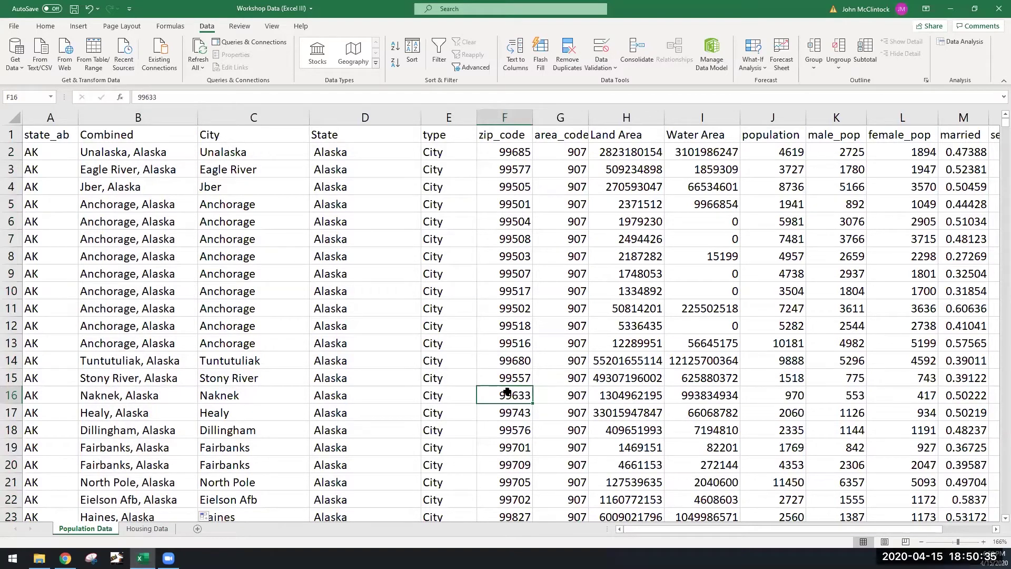
pyautogui.hotkey('ctrl', 'z')
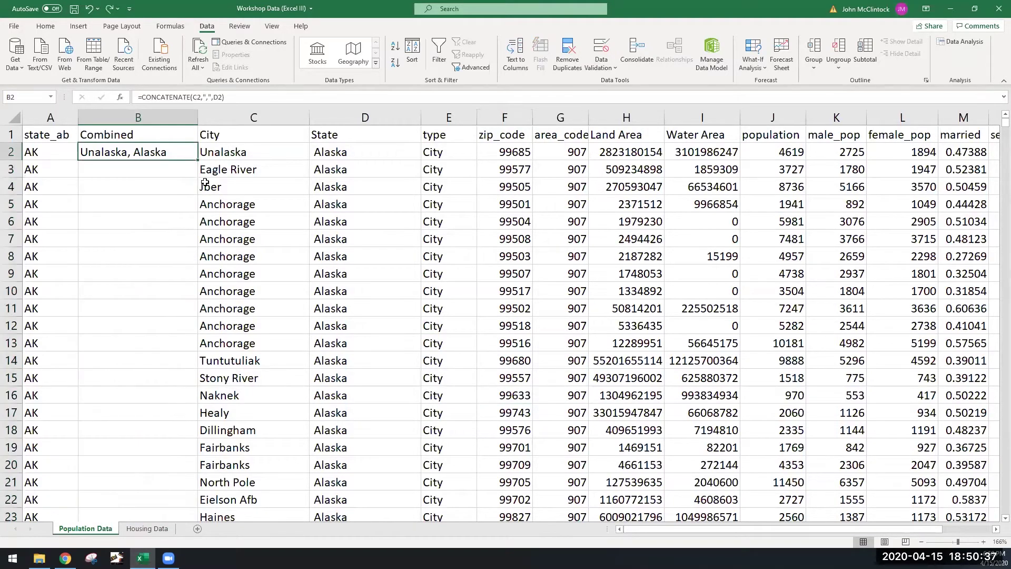
# Step: Copy the CONCATENATE formula from B2 down through every data row of the Combined column
pyautogui.click(150, 181)
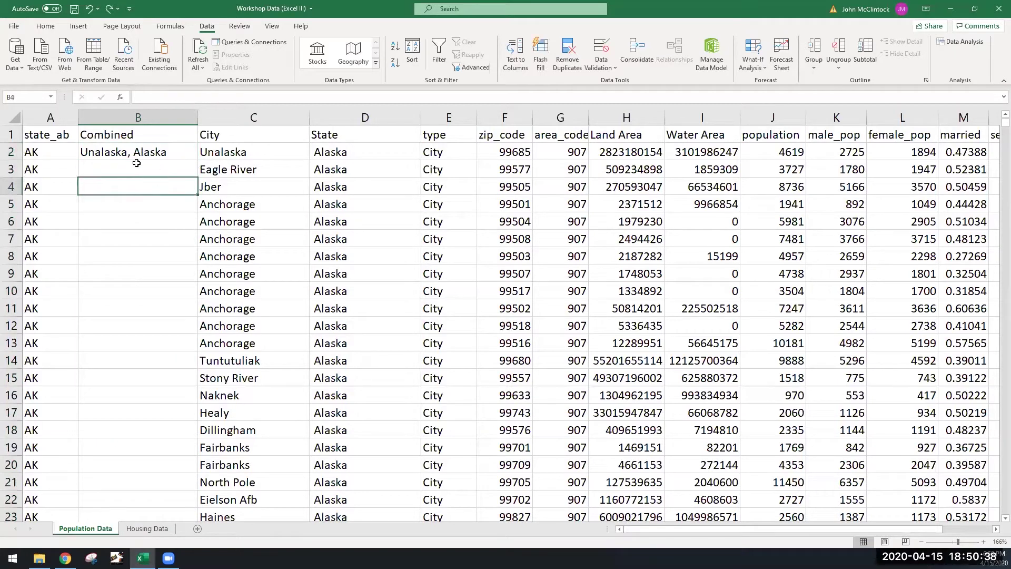
pyautogui.click(161, 151)
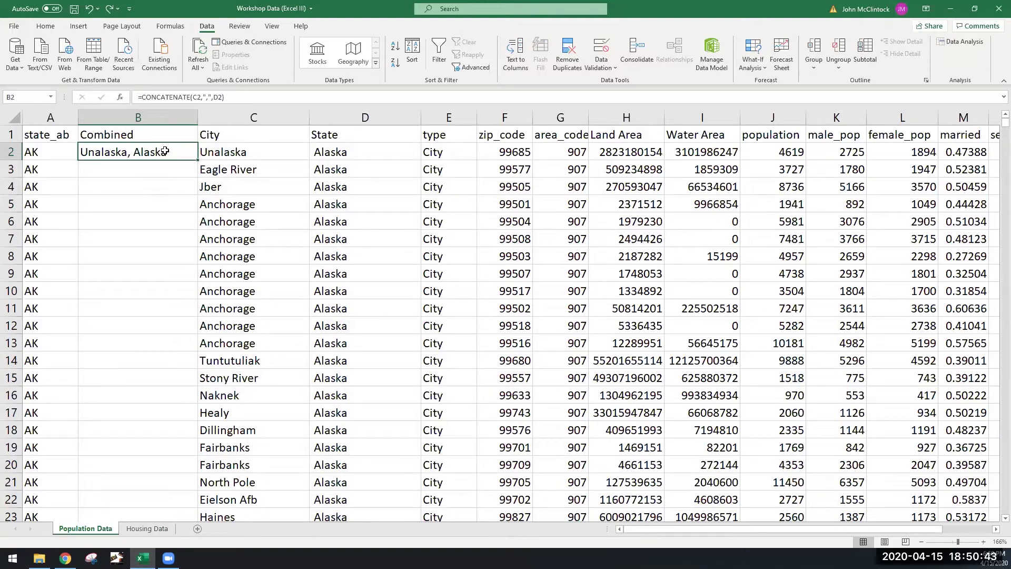
pyautogui.doubleClick(198, 158)
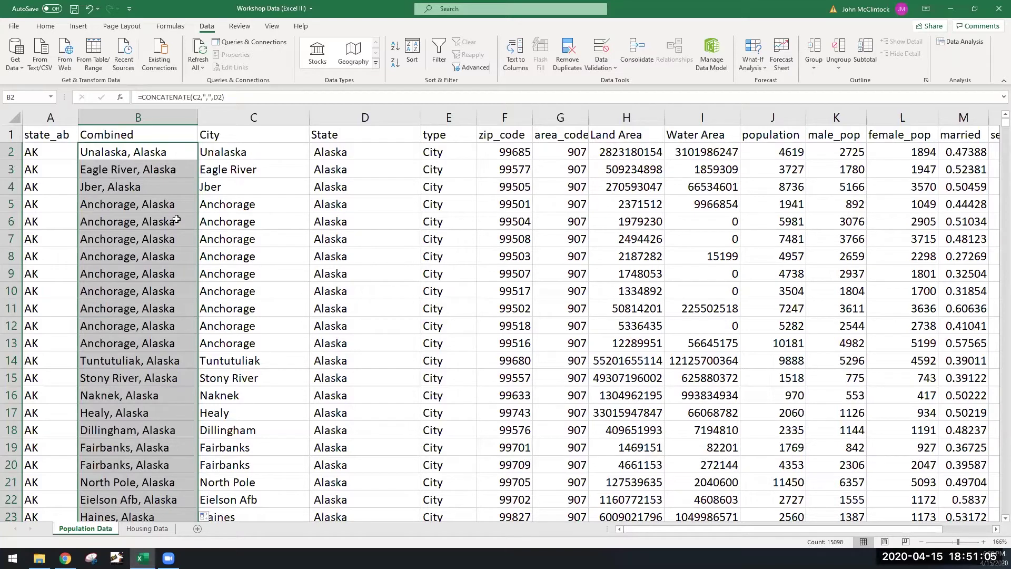
pyautogui.click(445, 218)
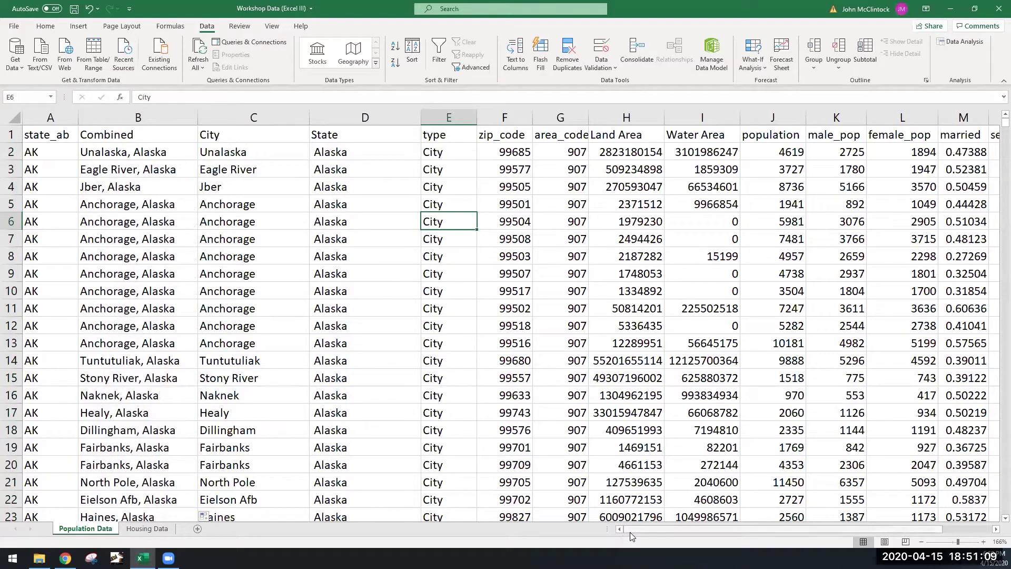
# Step: Compare the Housing Data and Population Data sheets, examining the zip_code column that both share
pyautogui.click(153, 530)
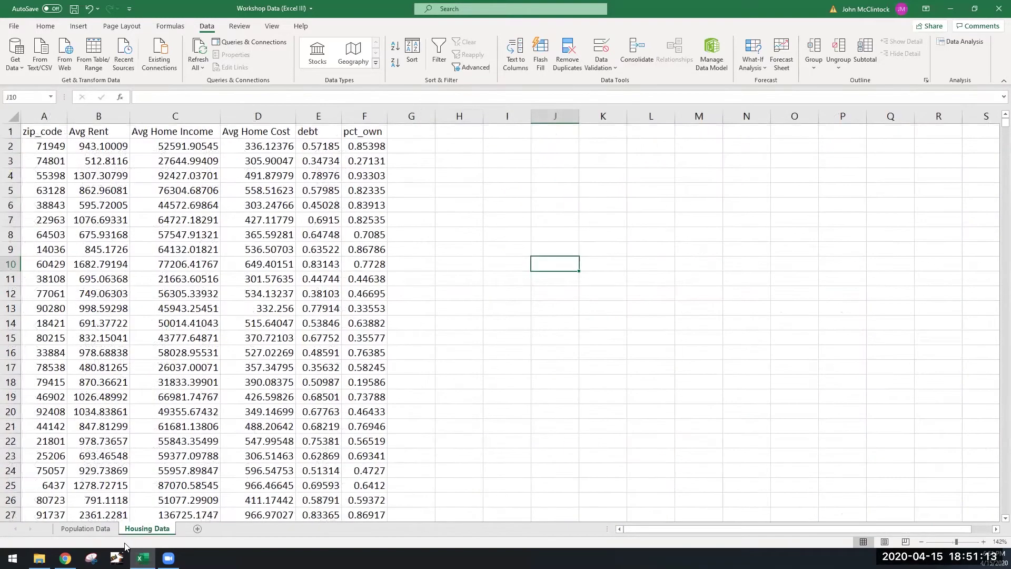
pyautogui.hotkey('ctrl', 'pageup')
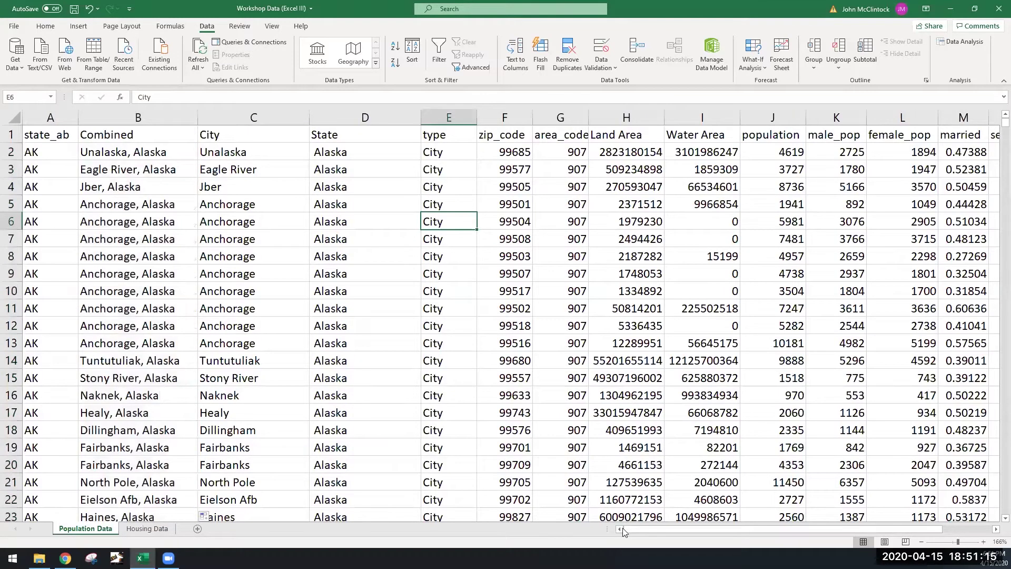
pyautogui.hscroll(2, 632, 516)
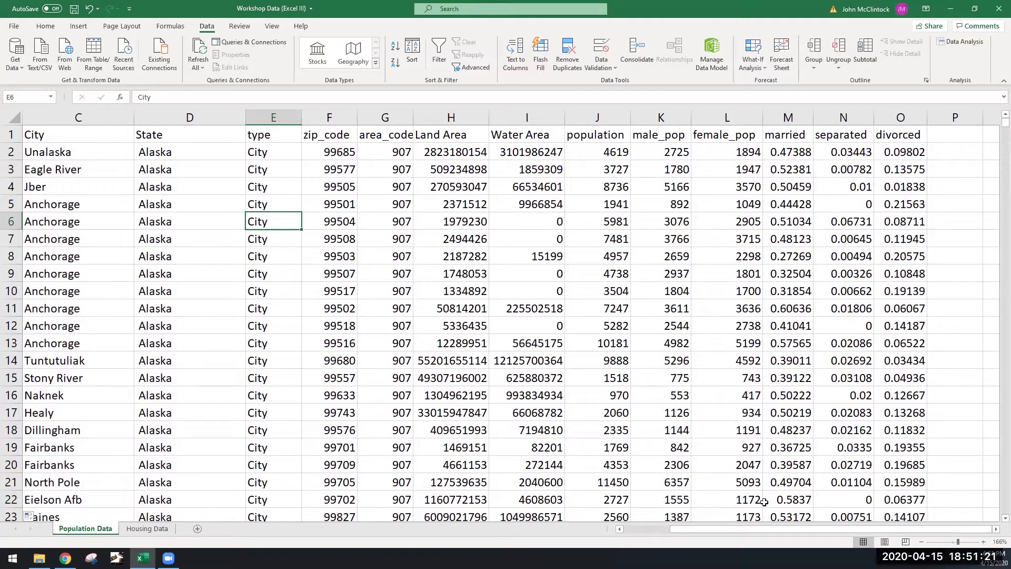
pyautogui.click(147, 529)
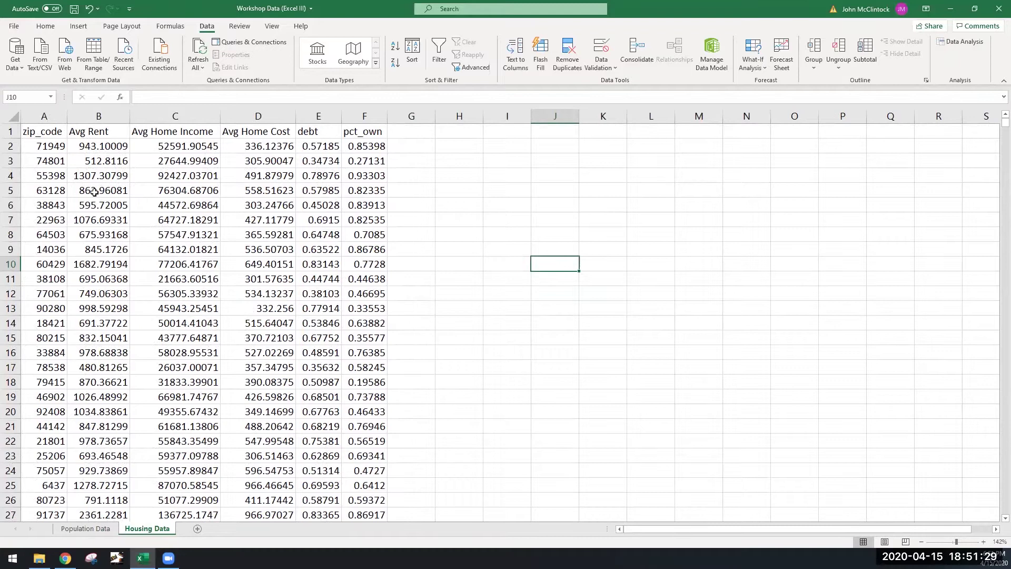
pyautogui.moveTo(57, 151); pyautogui.dragTo(50, 412)
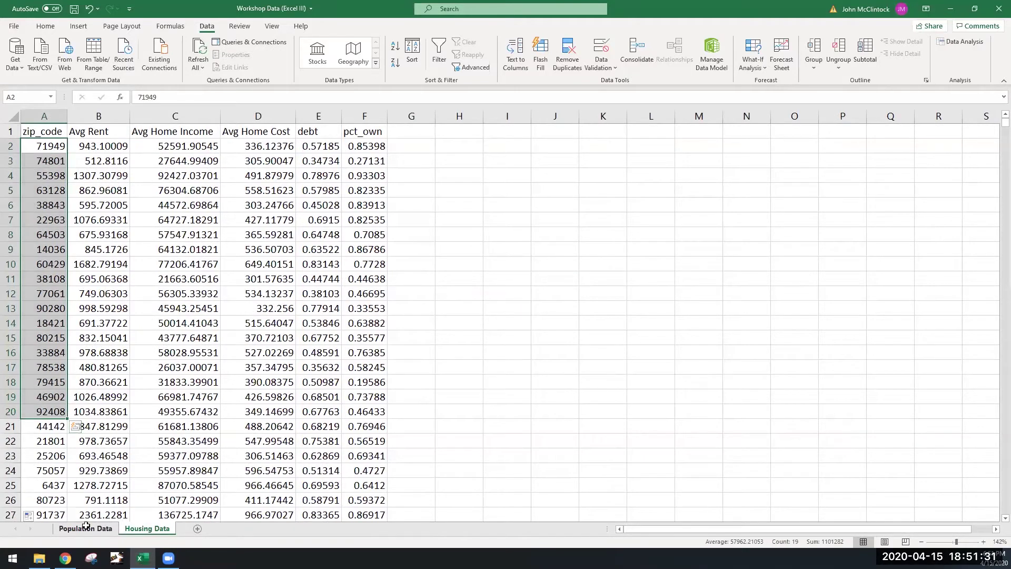
pyautogui.hotkey('ctrl', 'pageup')
pyautogui.moveTo(343, 150); pyautogui.dragTo(370, 401)
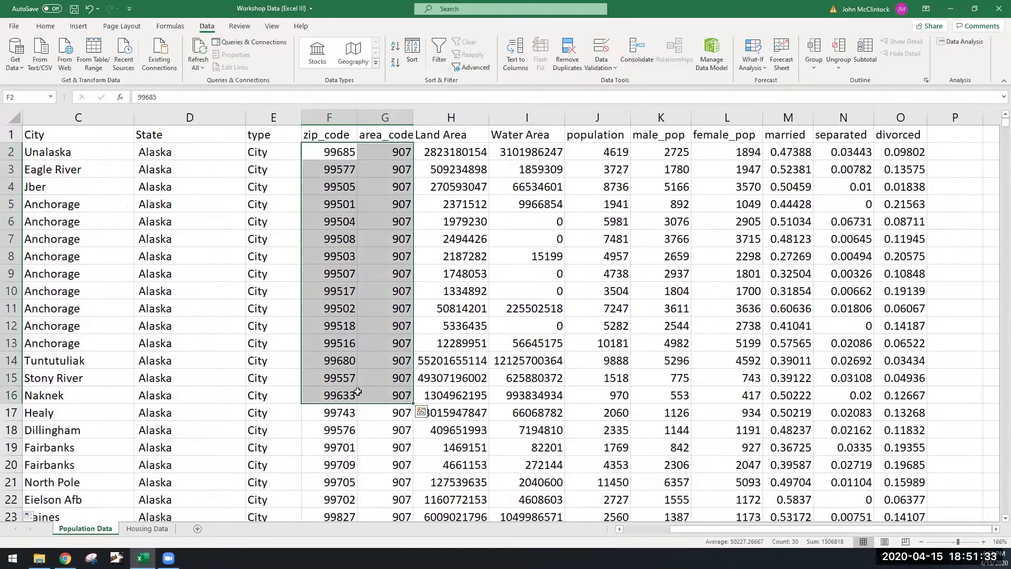
pyautogui.click(358, 394)
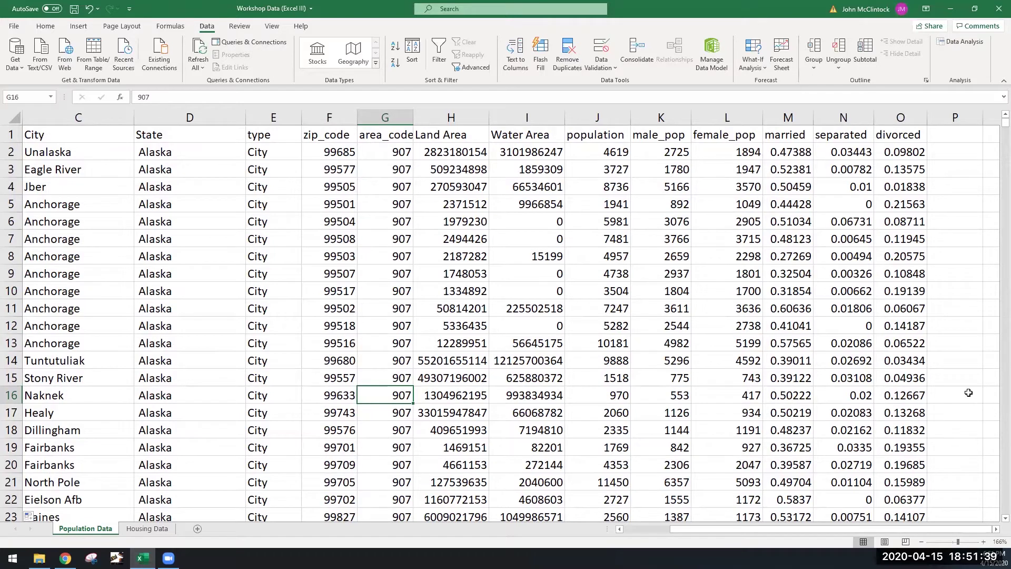
pyautogui.click(968, 392)
pyautogui.press('Right')
pyautogui.press('Right')
pyautogui.press('Right')
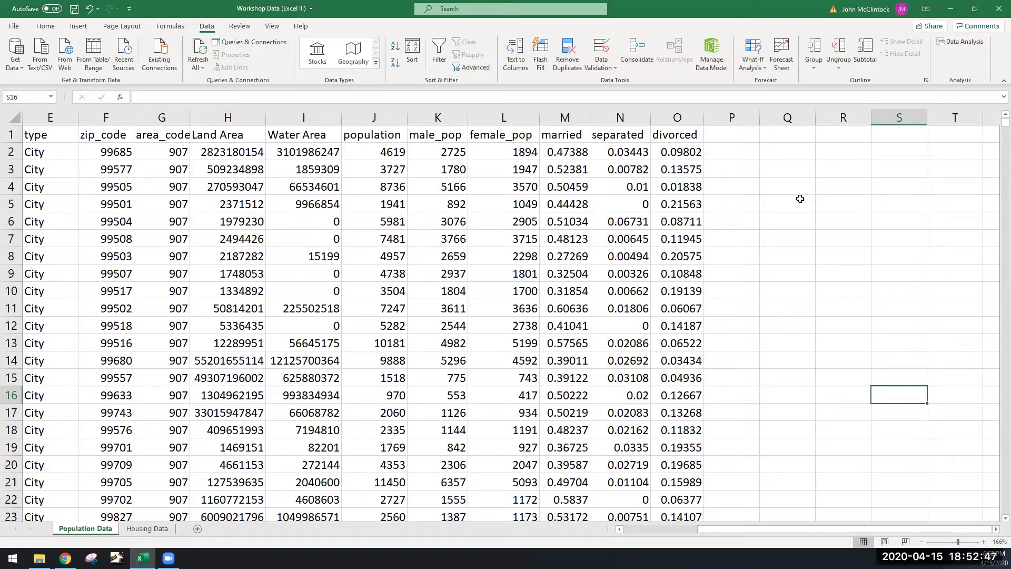
pyautogui.click(737, 149)
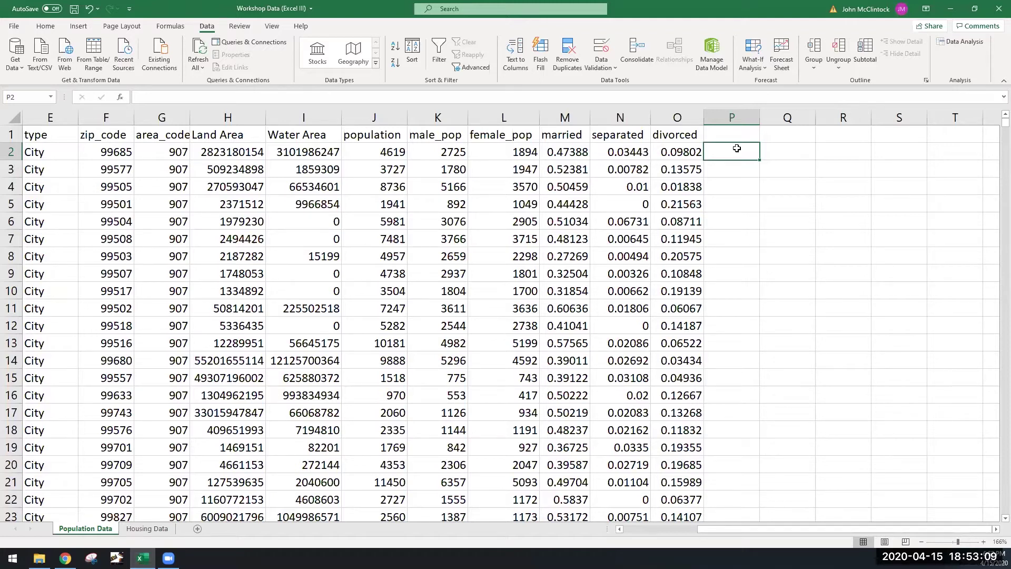
pyautogui.write('=')
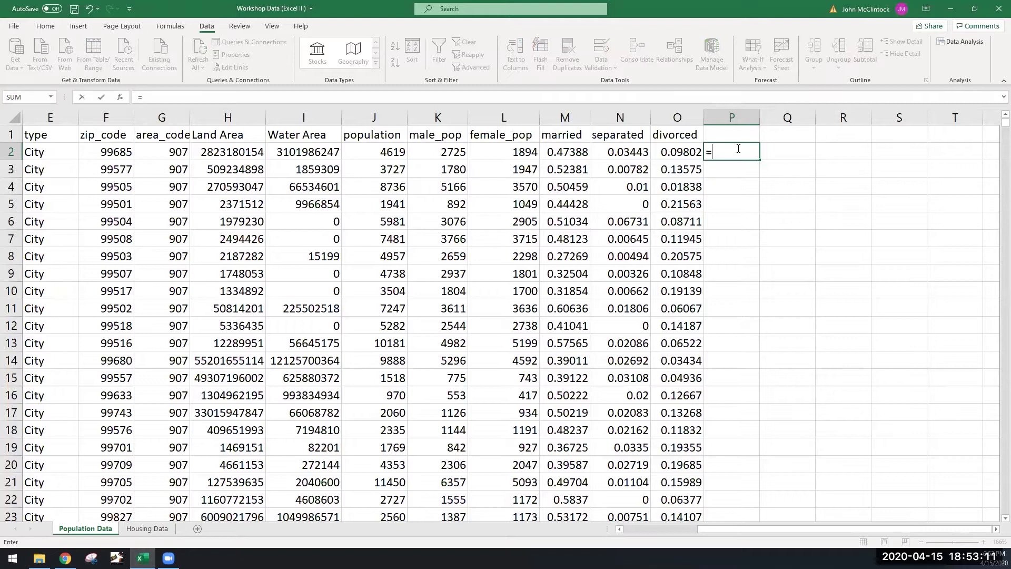
pyautogui.write('xlo')
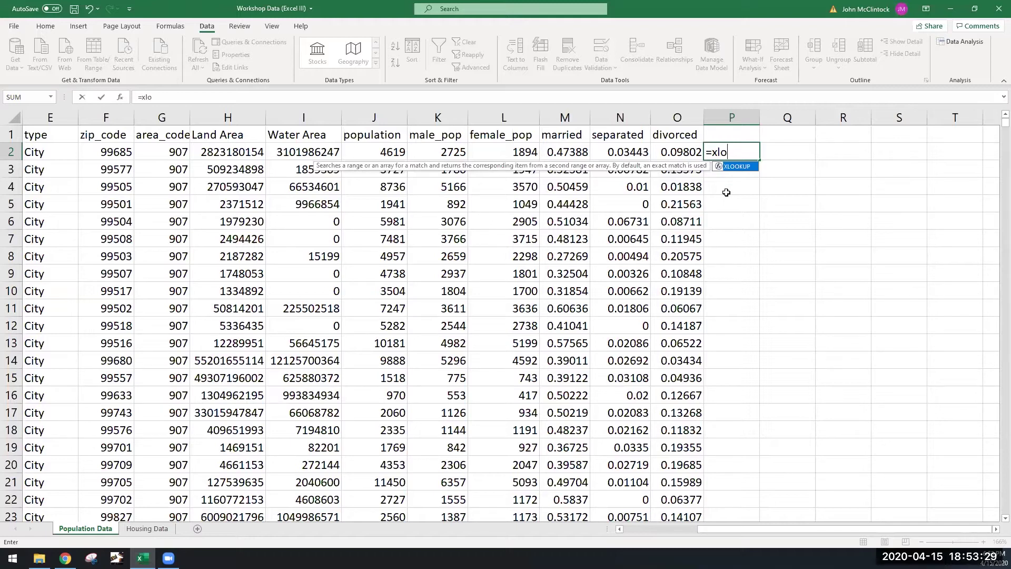
pyautogui.press('BackSpace')
pyautogui.press('BackSpace')
pyautogui.press('BackSpace')
pyautogui.press('BackSpace')
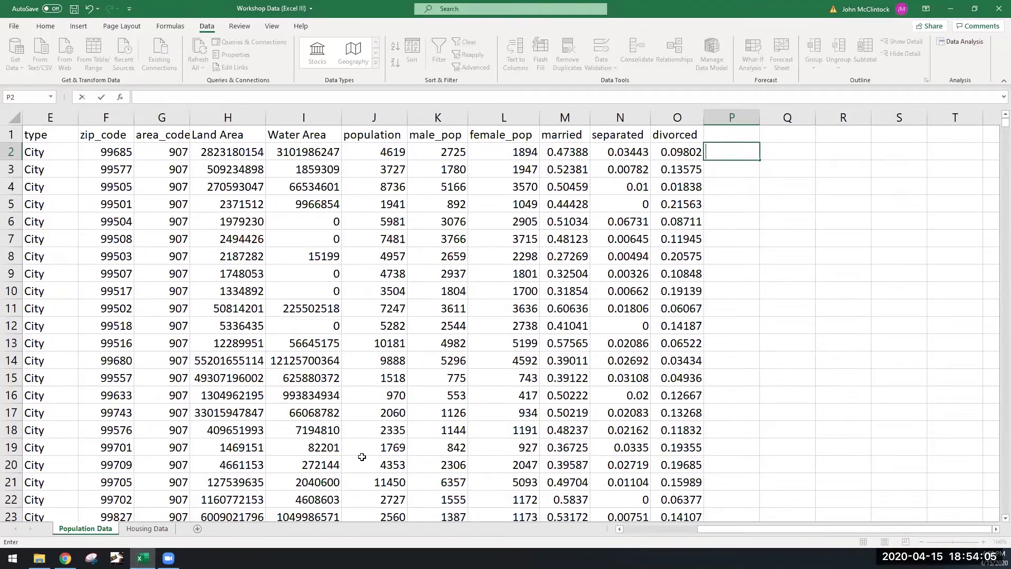
# Step: Copy the headers Avg Rent through pct_own from B1:F1 of Housing Data into Population Data, starting at P1
pyautogui.click(149, 530)
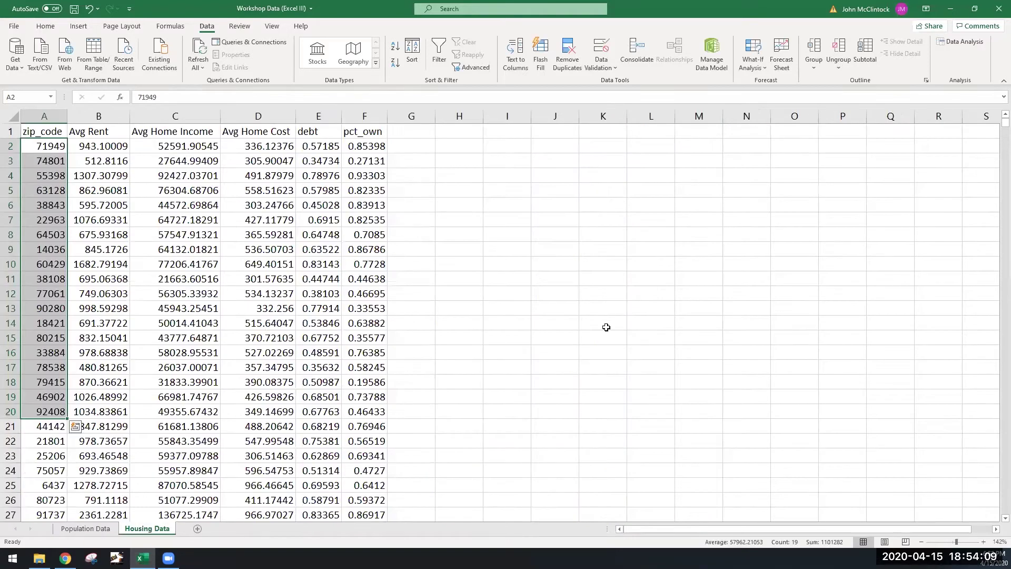
pyautogui.click(577, 308)
pyautogui.moveTo(108, 135); pyautogui.dragTo(347, 134)
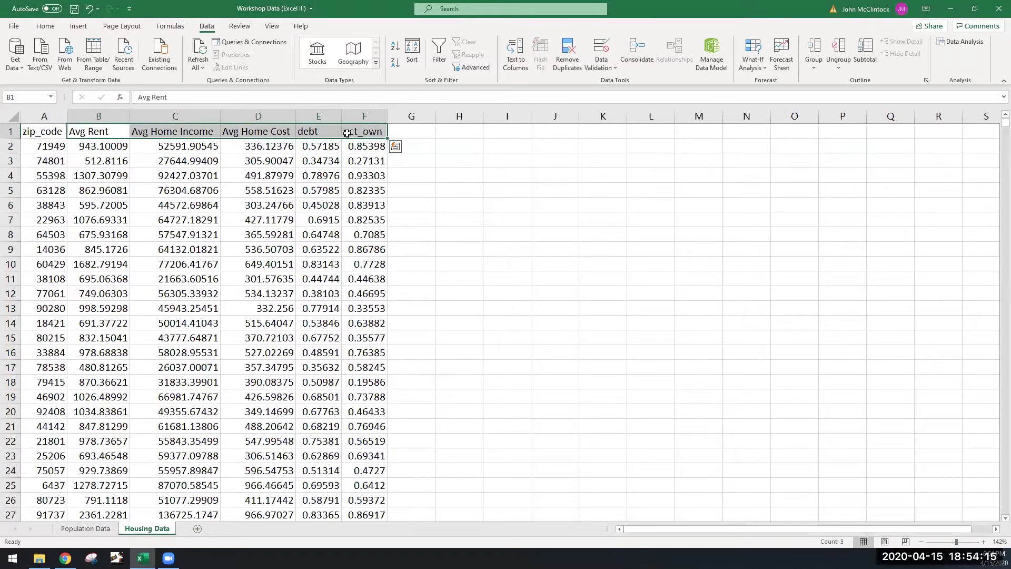
pyautogui.hotkey('ctrl', 'c')
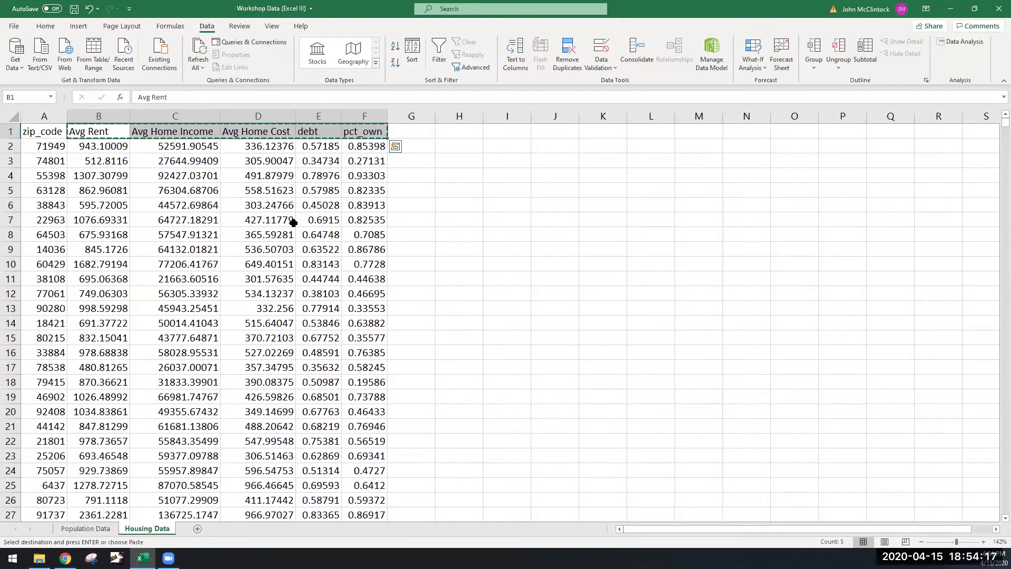
pyautogui.hotkey('ctrl', 'pageup')
pyautogui.click(733, 138)
pyautogui.hotkey('ctrl', 'v')
pyautogui.click(776, 206)
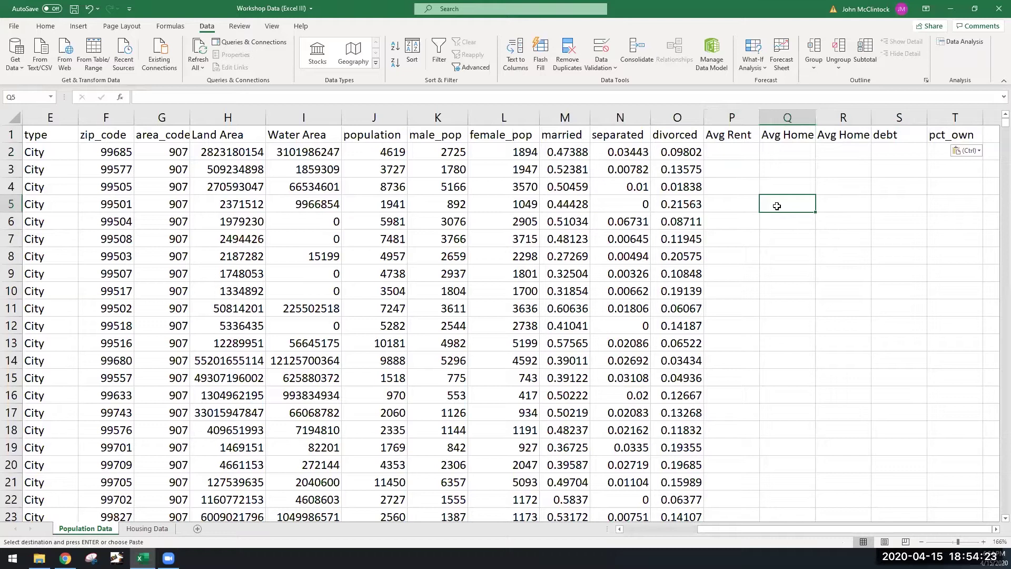
pyautogui.click(738, 156)
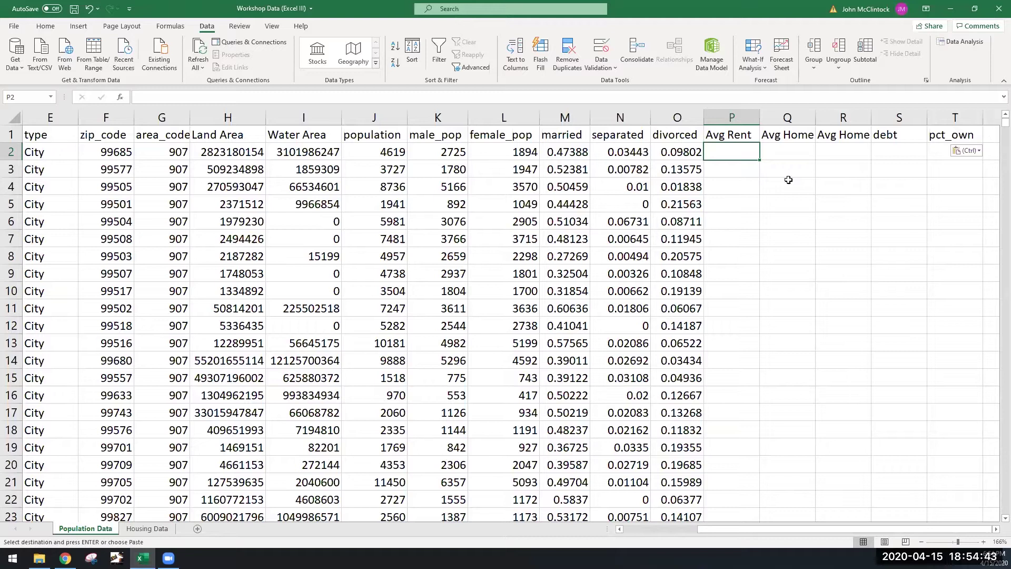
# Step: Start a VLOOKUP formula in P2 with the zip code in F2 as lookup value, and go to Housing Data for the table array
pyautogui.write('=')
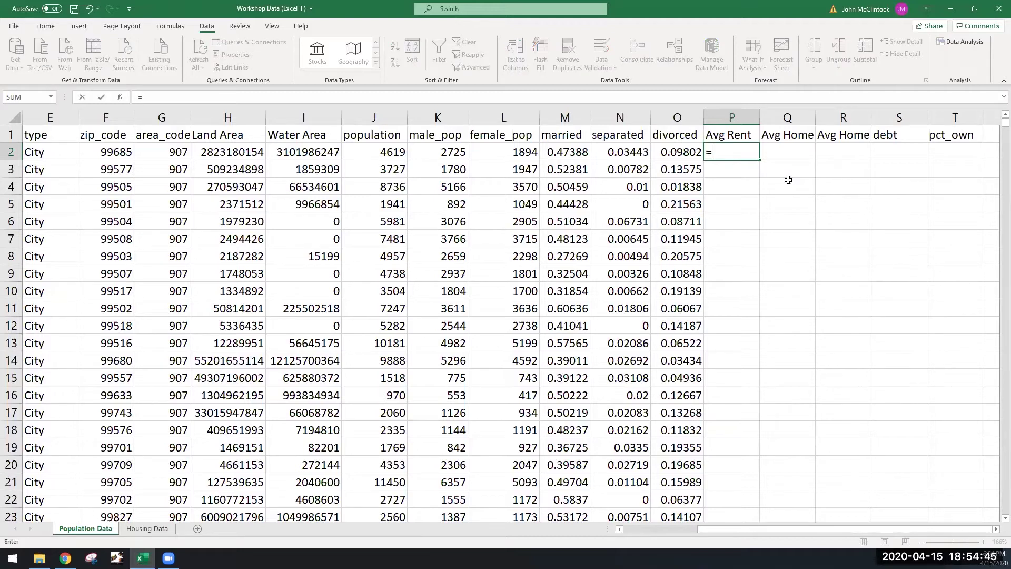
pyautogui.write('vlookup')
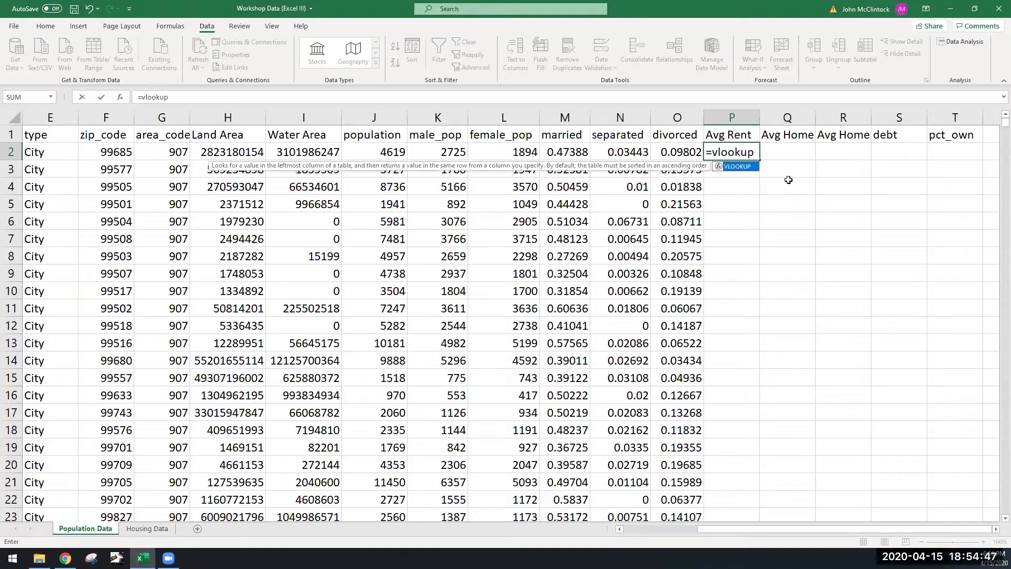
pyautogui.write('(')
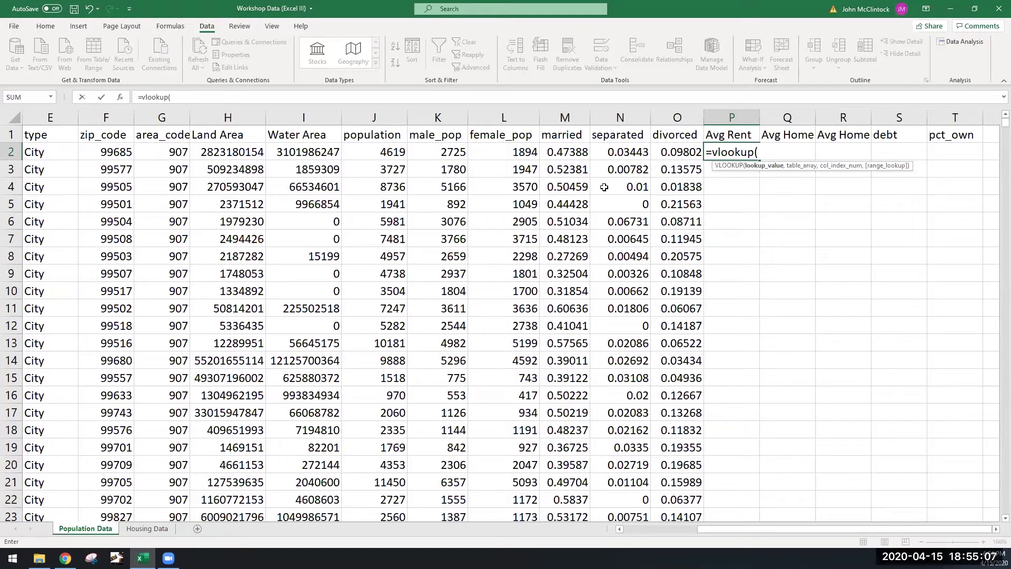
pyautogui.click(102, 151)
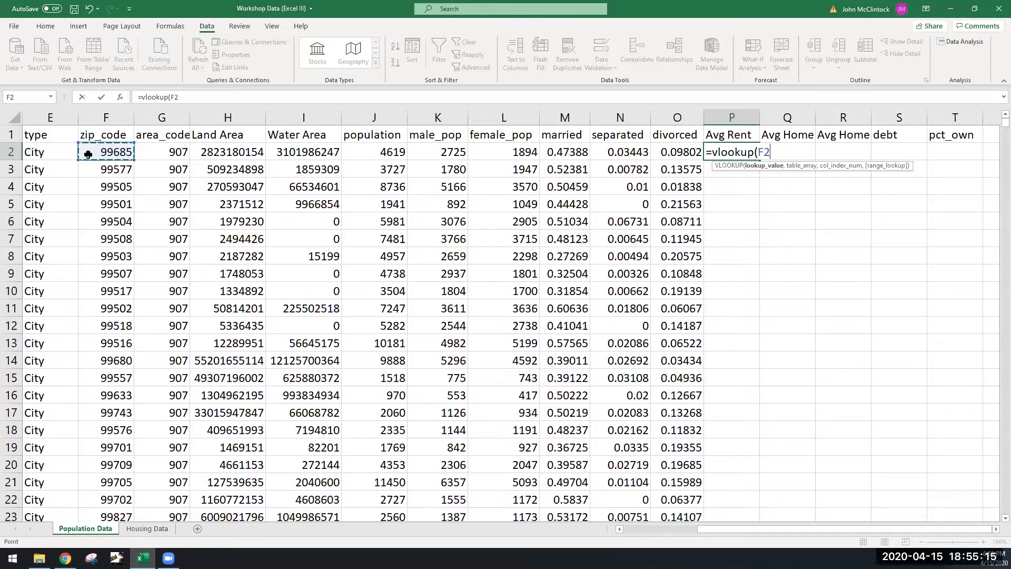
pyautogui.write(',')
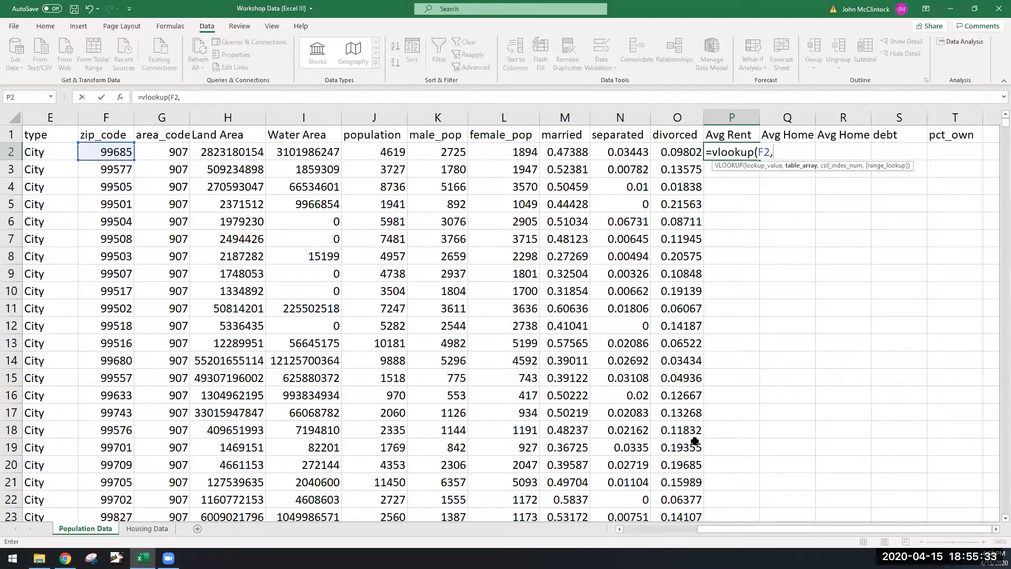
pyautogui.click(137, 532)
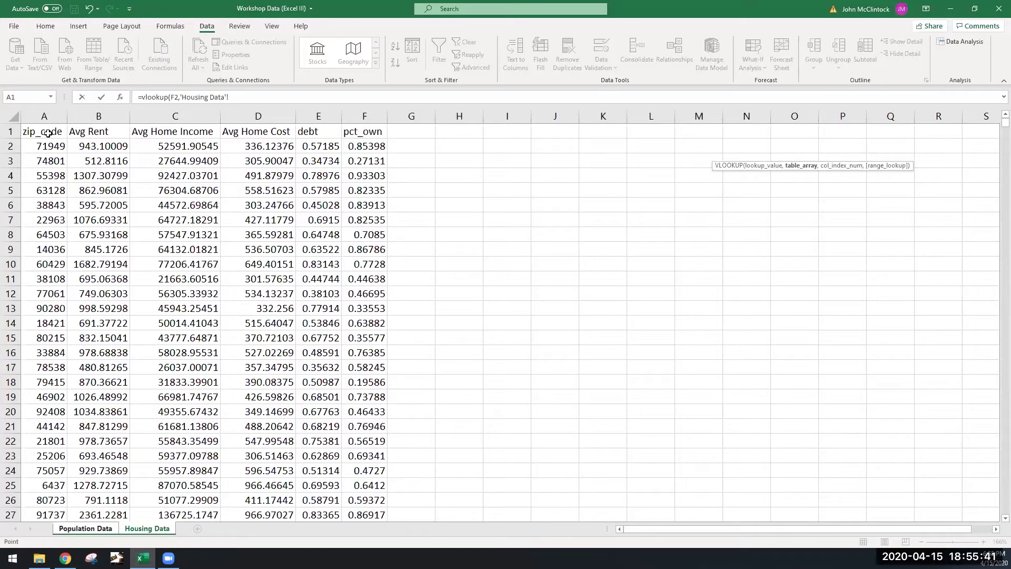
pyautogui.moveTo(48, 133); pyautogui.dragTo(181, 167)
pyautogui.click(179, 187)
pyautogui.click(237, 97)
pyautogui.moveTo(237, 97); pyautogui.dragTo(182, 99)
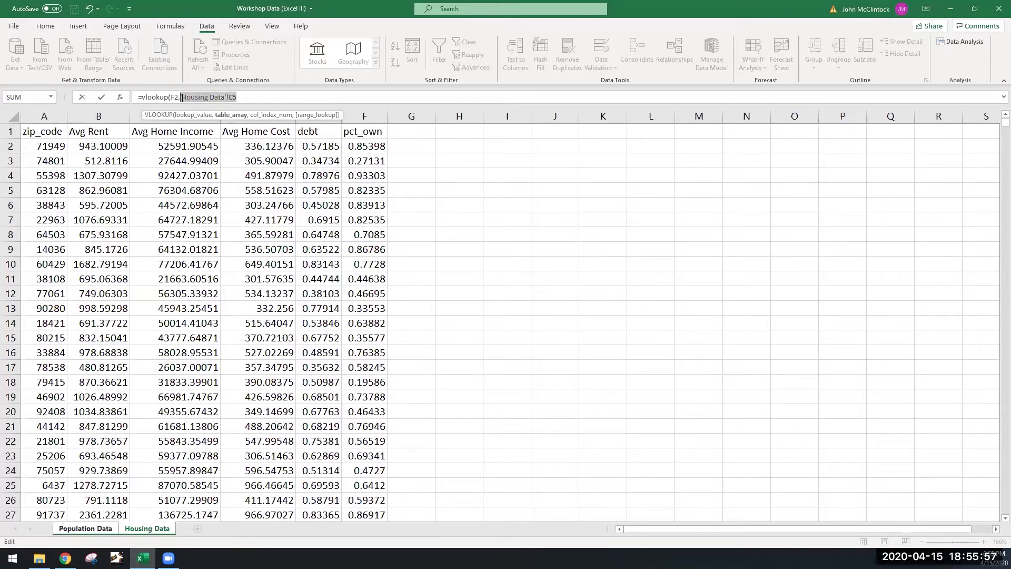
pyautogui.press('BackSpace')
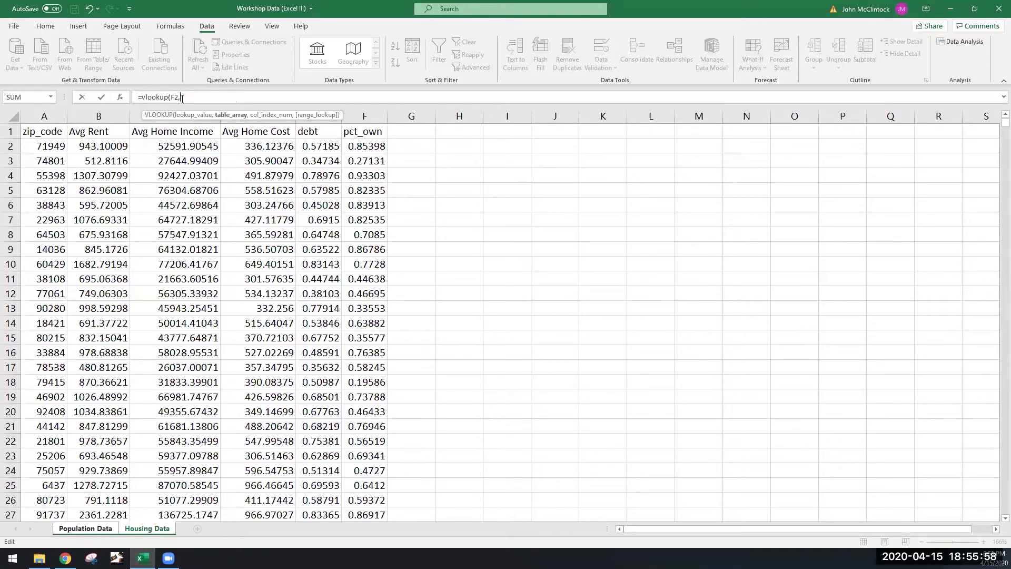
# Step: Set the VLOOKUP table array to the whole Housing Data table, A1:F15099, and continue to the column index argument
pyautogui.click(41, 130)
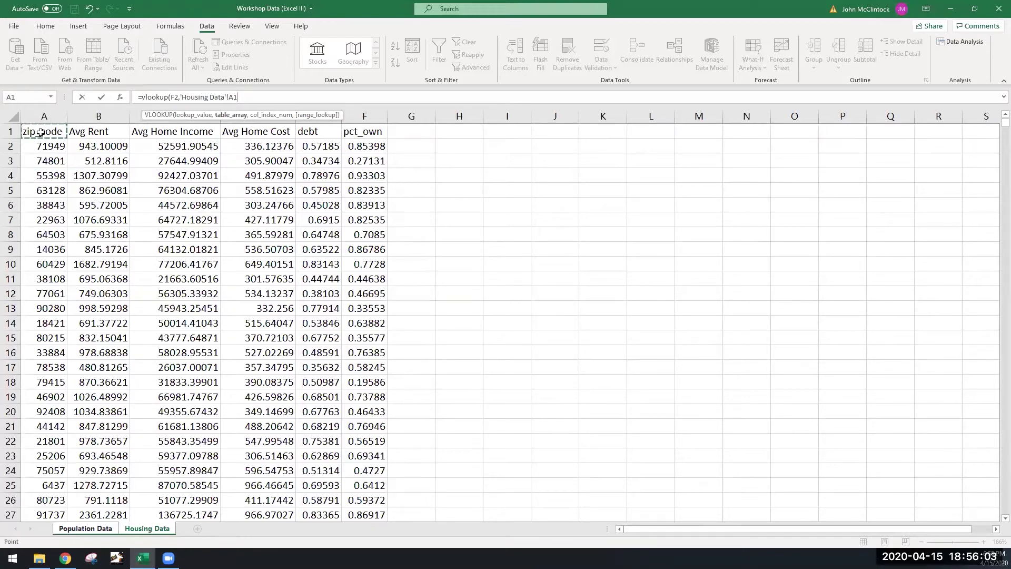
pyautogui.hotkey('ctrl', 'shift', 'Right')
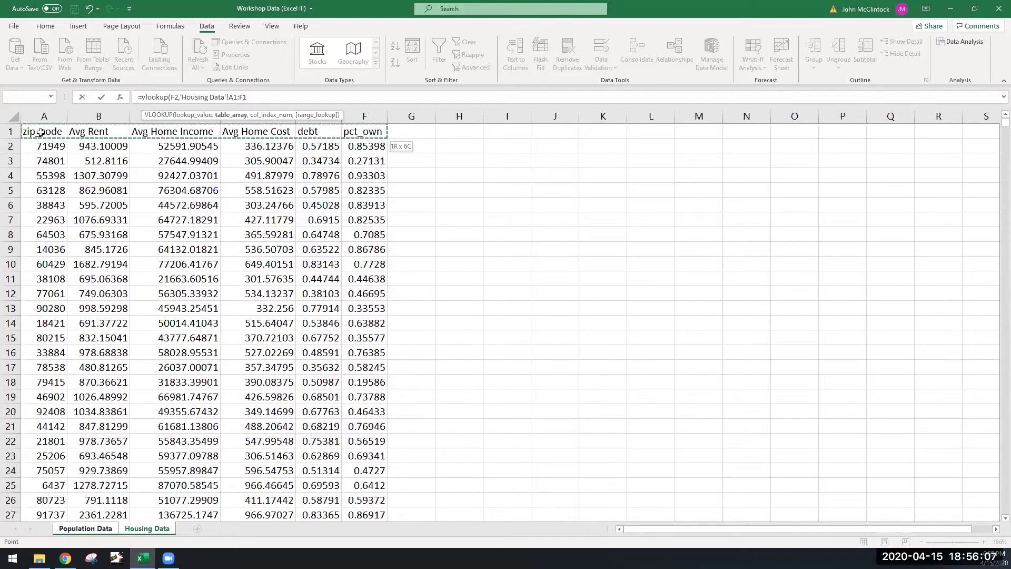
pyautogui.hotkey('ctrl', 'shift', 'Down')
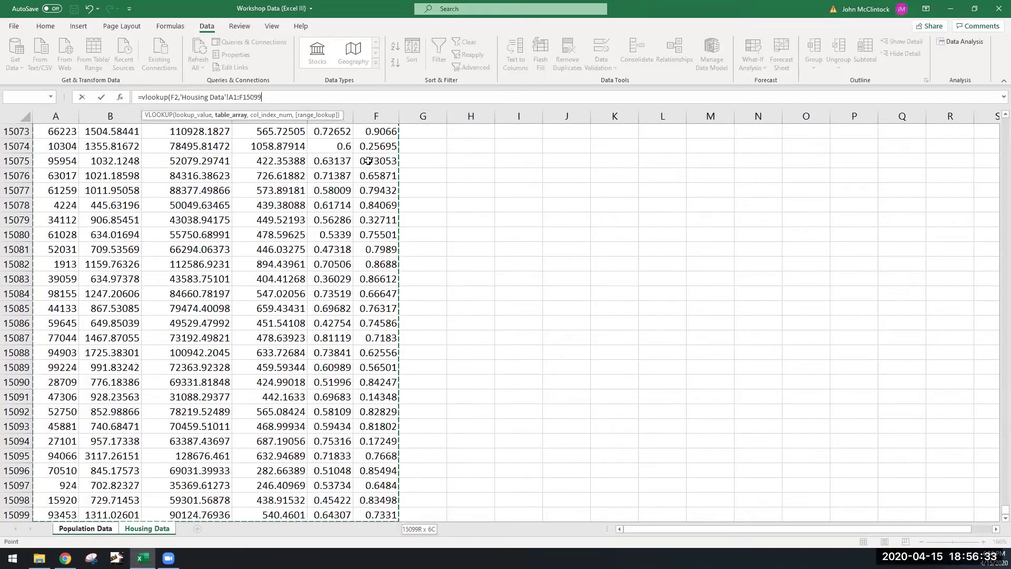
pyautogui.click(105, 529)
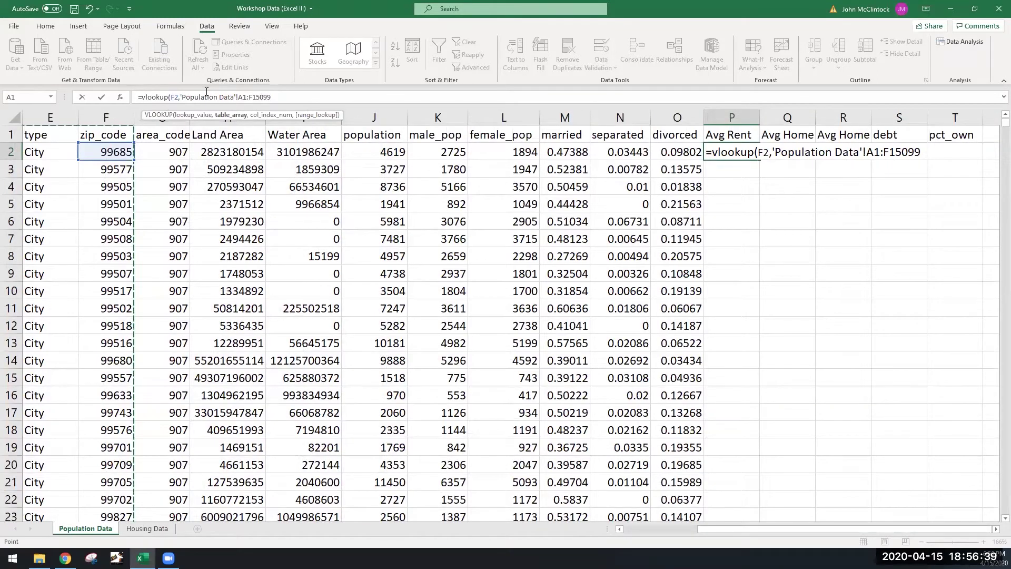
pyautogui.click(146, 529)
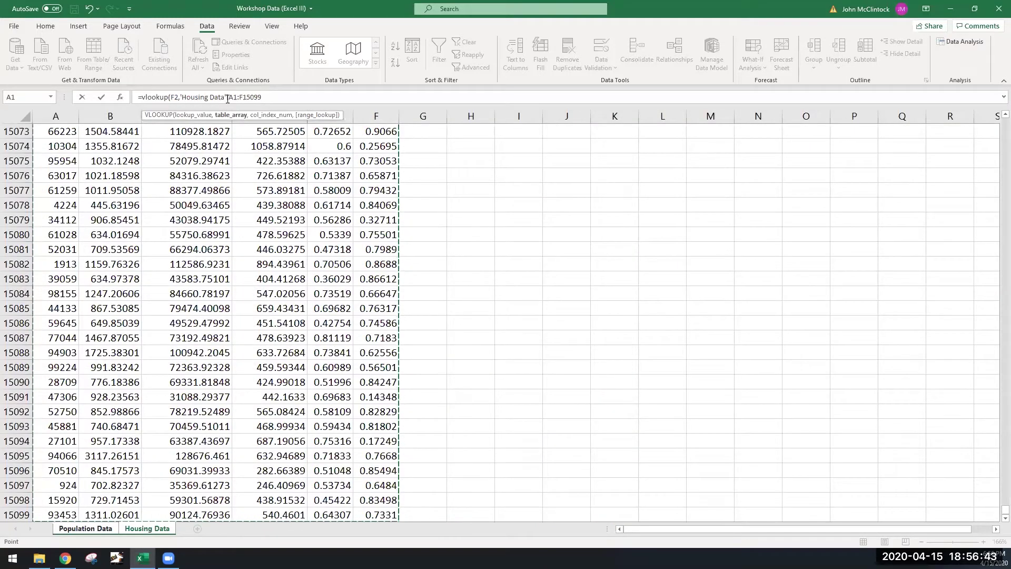
pyautogui.write(',')
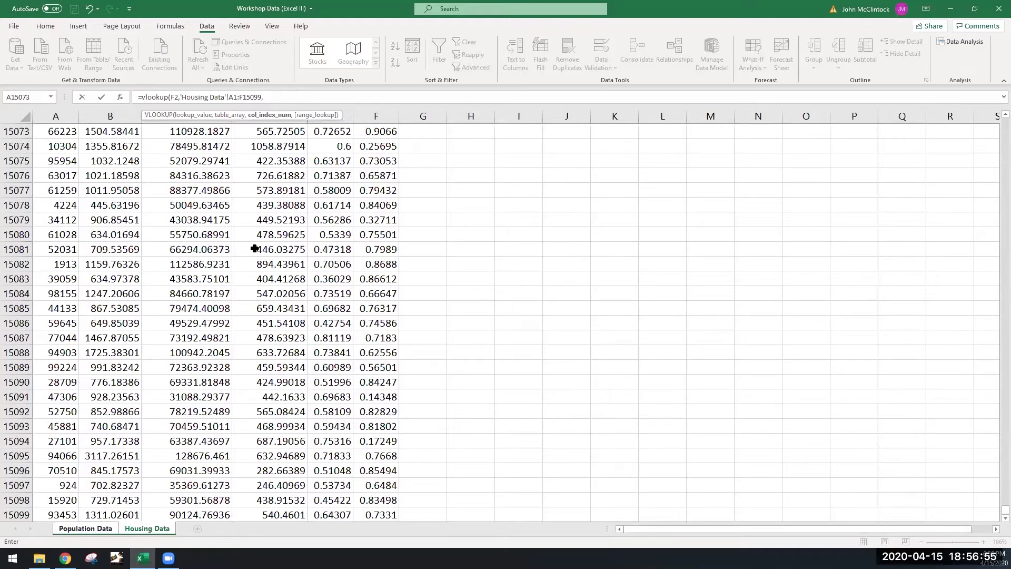
pyautogui.click(106, 534)
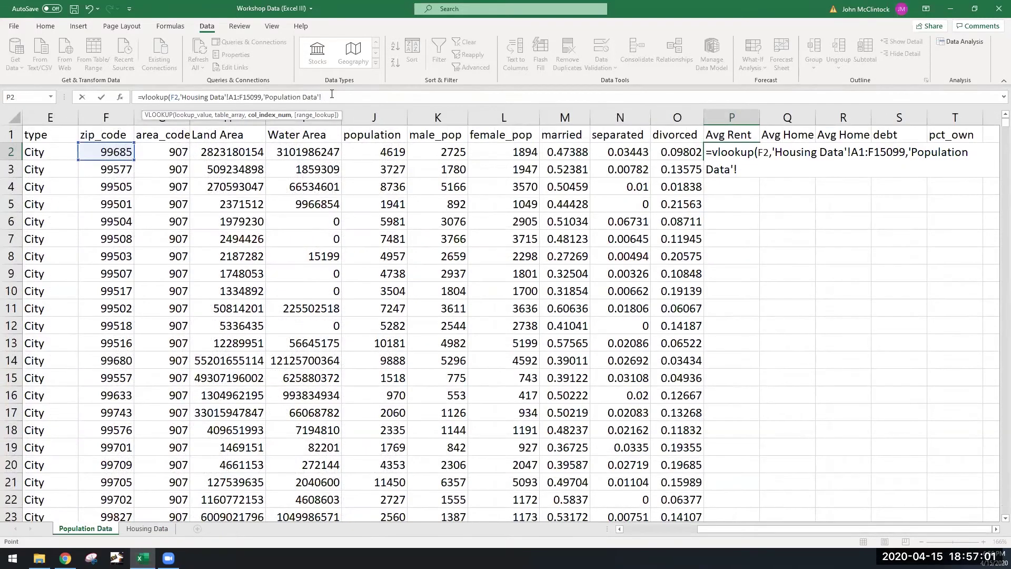
pyautogui.moveTo(333, 97); pyautogui.dragTo(264, 103)
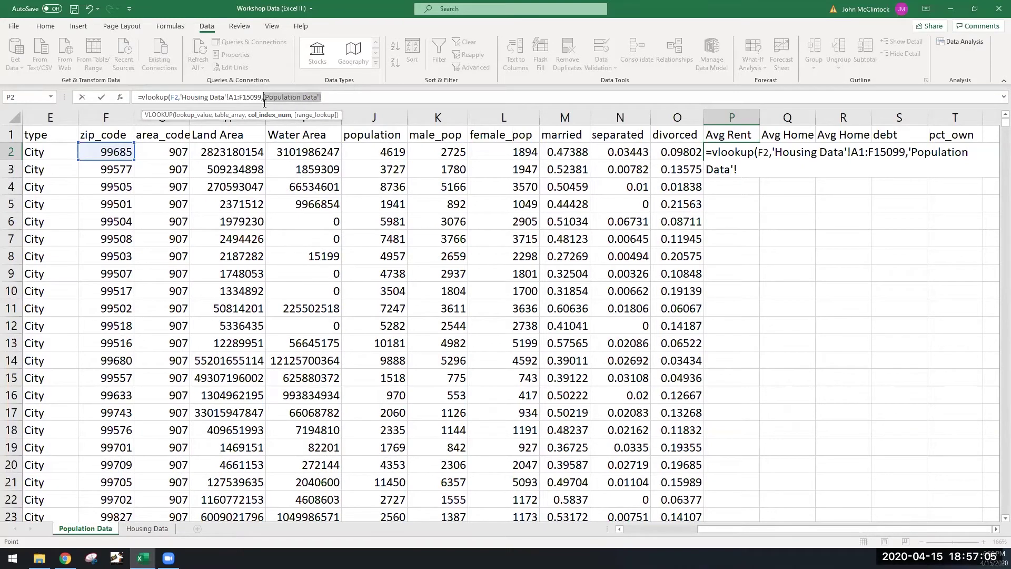
pyautogui.press('BackSpace')
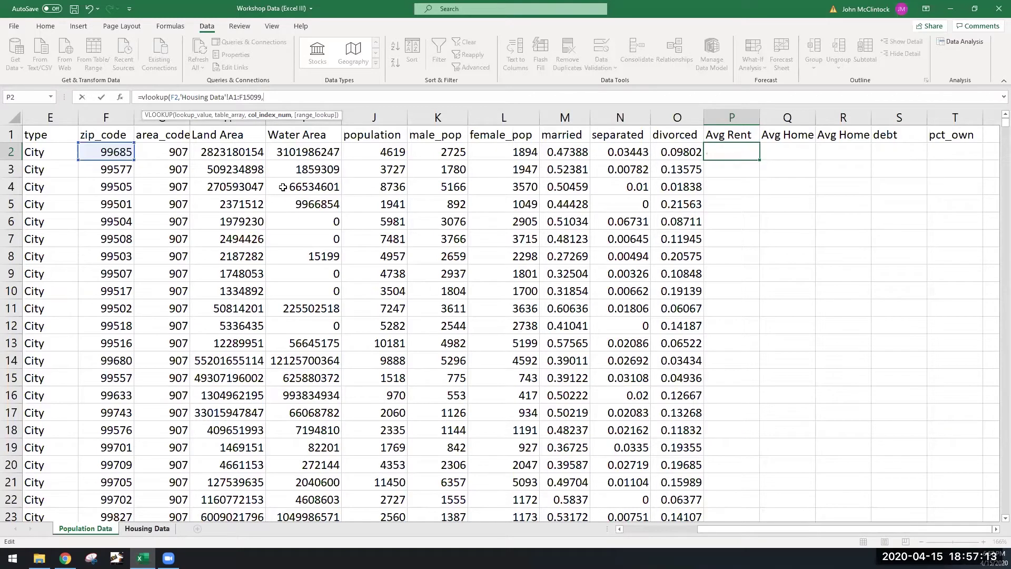
pyautogui.click(171, 528)
pyautogui.moveTo(313, 97); pyautogui.dragTo(262, 98)
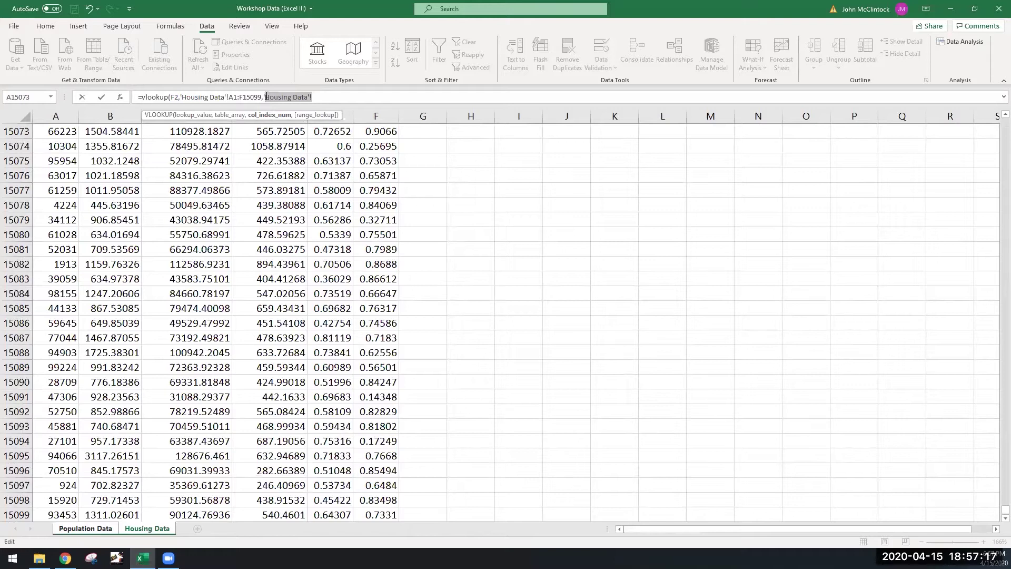
pyautogui.press('BackSpace')
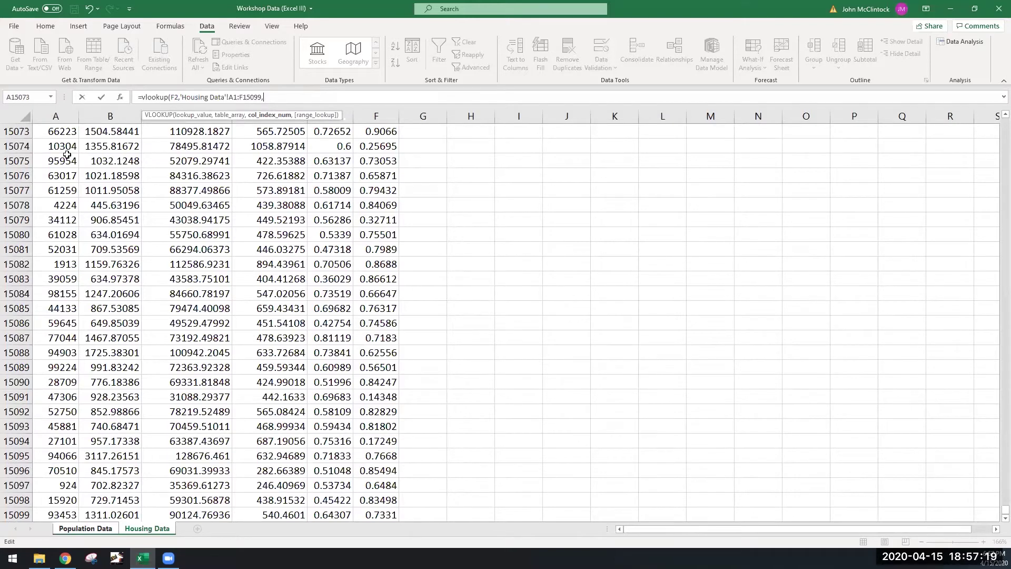
# Step: Complete the VLOOKUP formula with column index 2 for Avg Rent and FALSE for an exact match
pyautogui.moveTo(1005, 509); pyautogui.dragTo(990, 78)
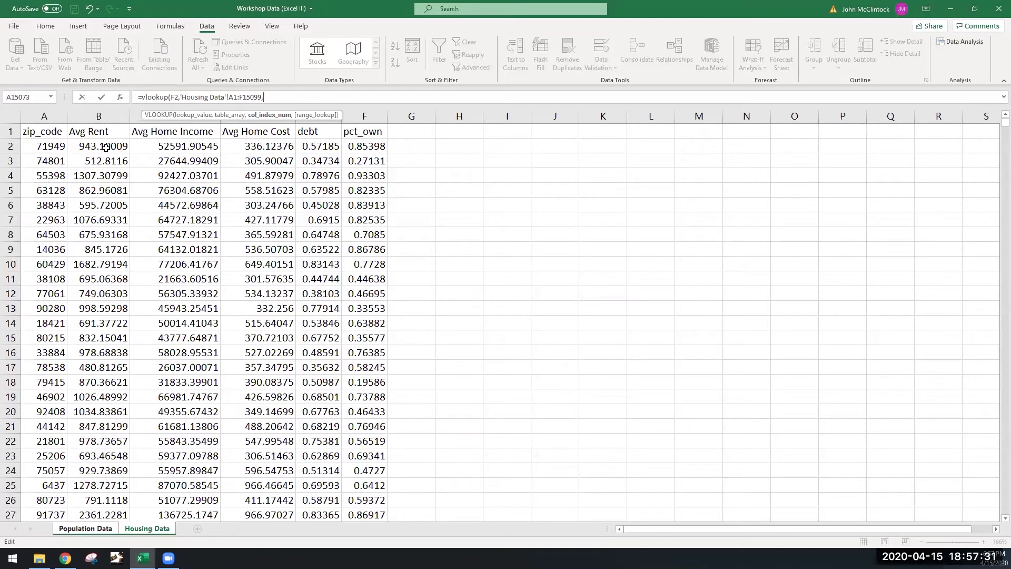
pyautogui.write('2,')
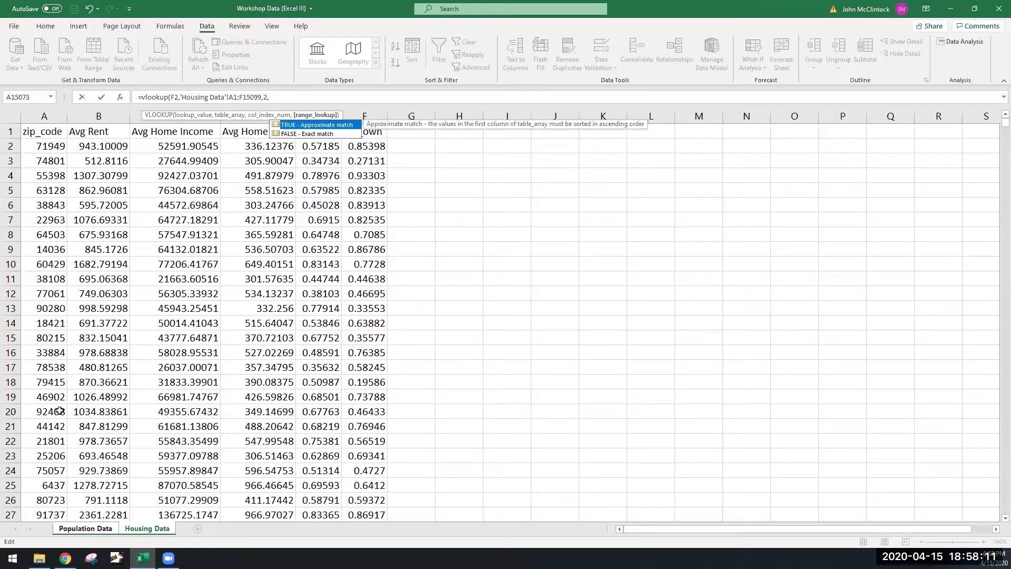
pyautogui.write('false)')
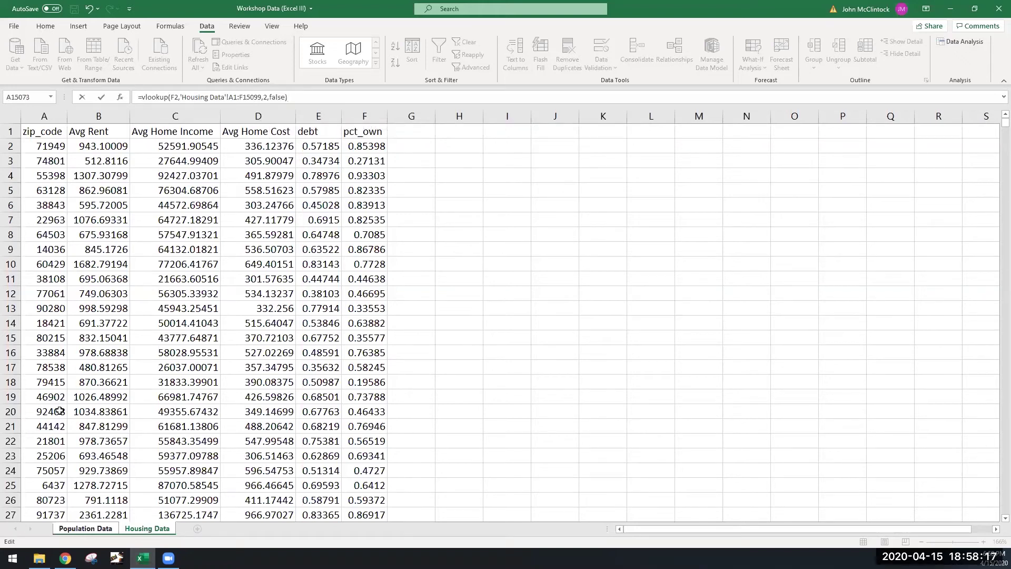
pyautogui.press('Return')
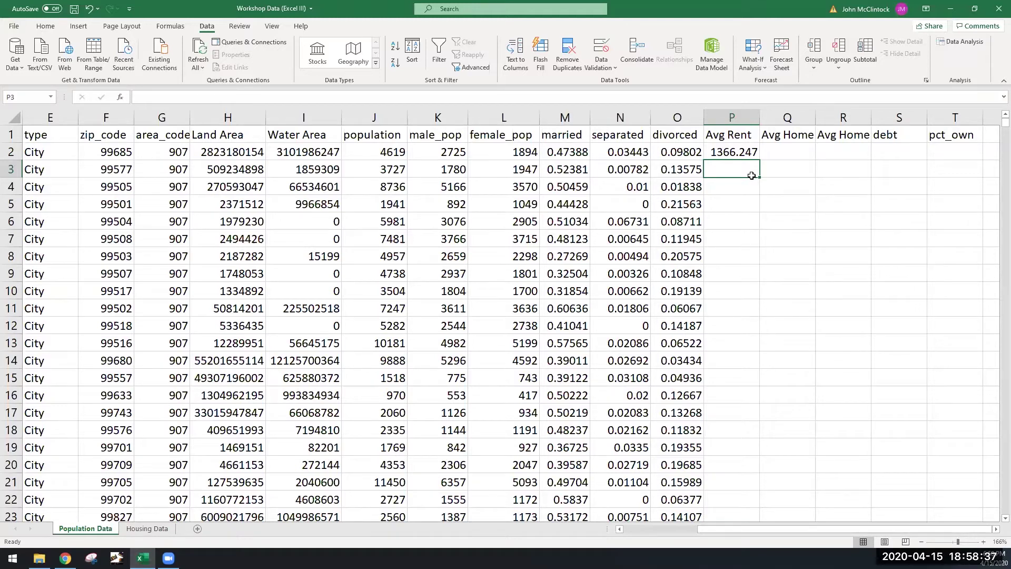
# Step: Review the P2 formula and widen the Avg Home Income and Avg Home Cost columns to fit their headers
pyautogui.doubleClick(737, 153)
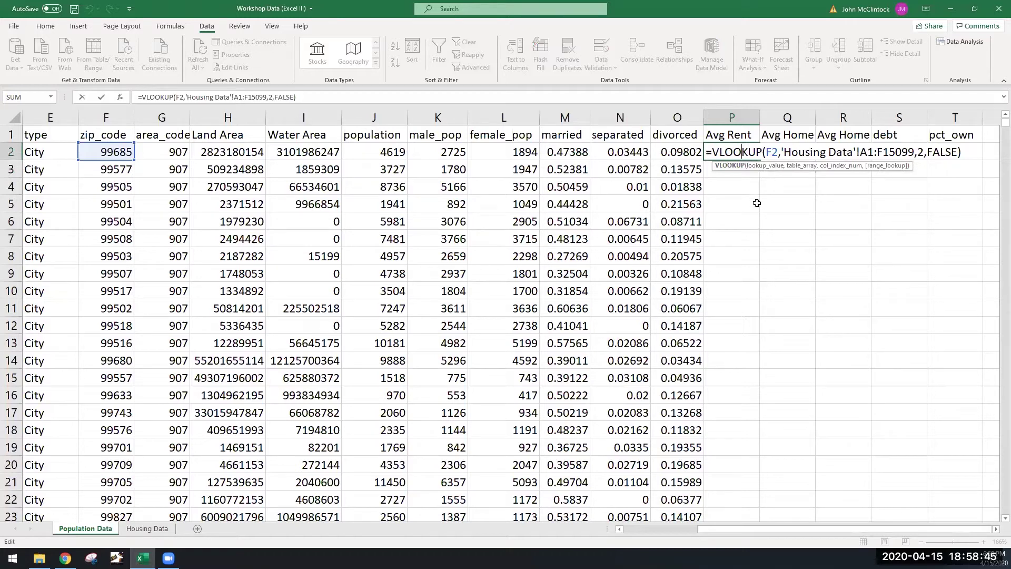
pyautogui.hotkey('ctrl', 'Return')
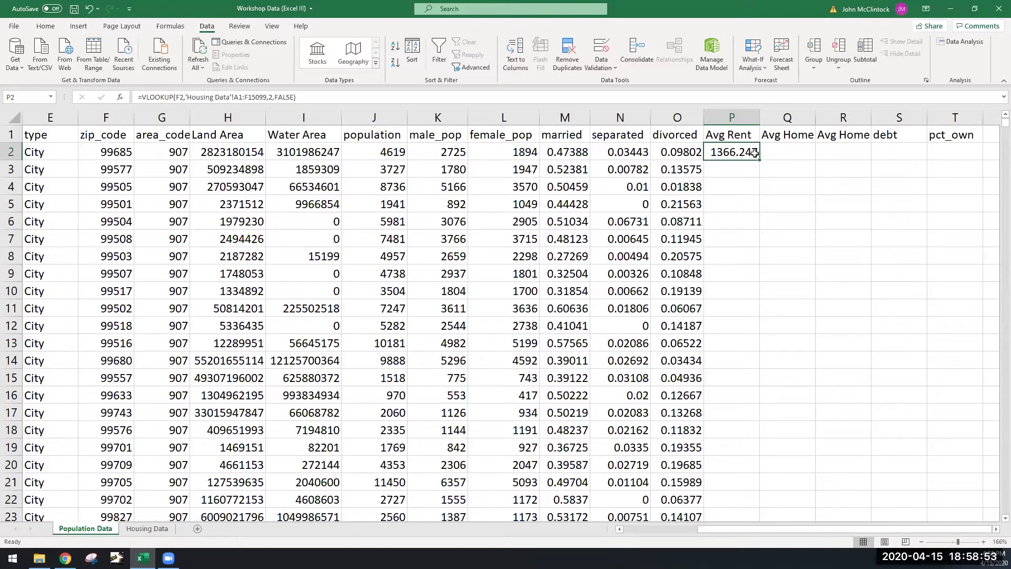
pyautogui.doubleClick(816, 117)
pyautogui.doubleClick(923, 122)
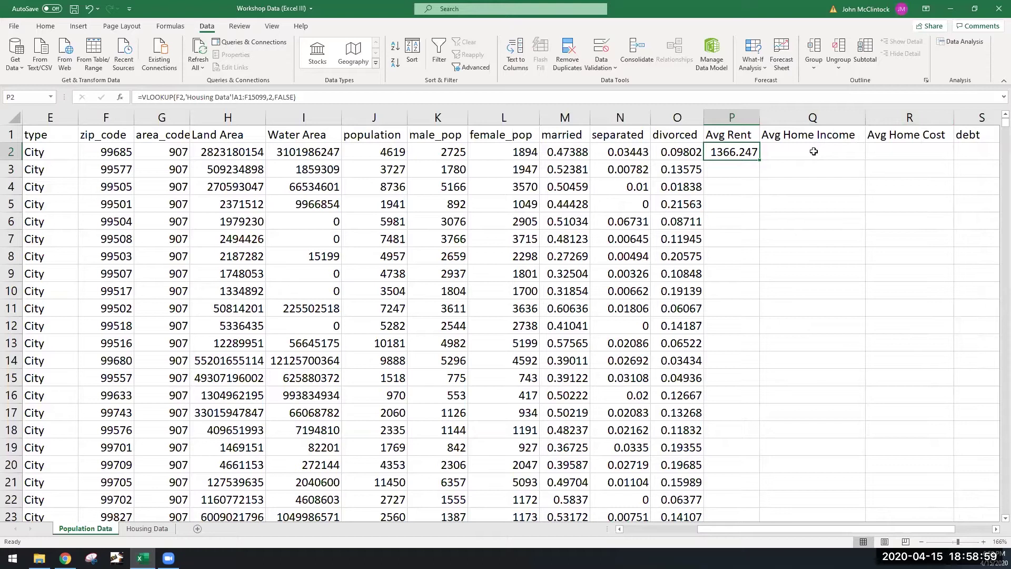
# Step: Copy the VLOOKUP formula from P2 down through every data row of the Avg Rent column
pyautogui.doubleClick(742, 152)
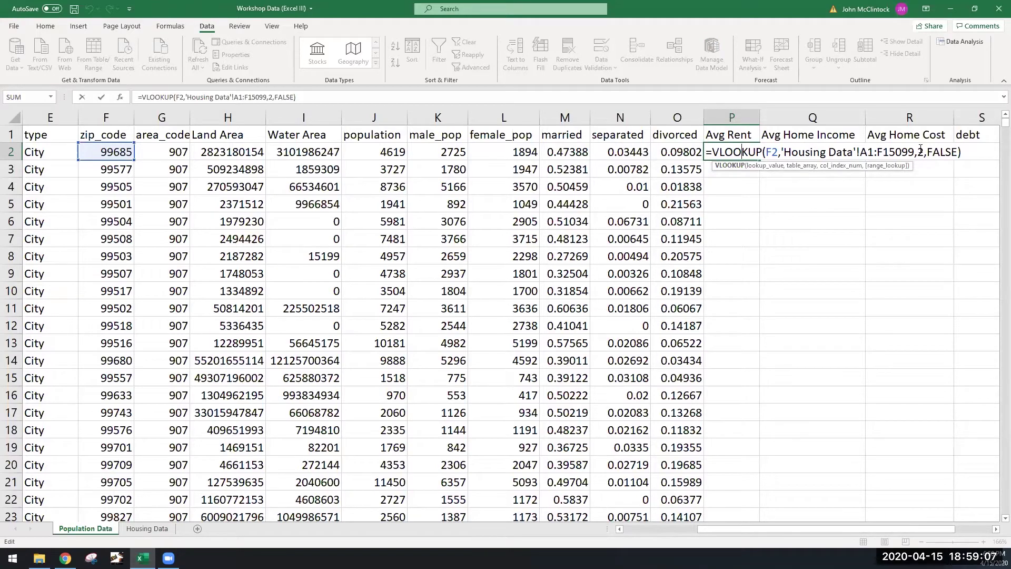
pyautogui.hotkey('ctrl', 'Return')
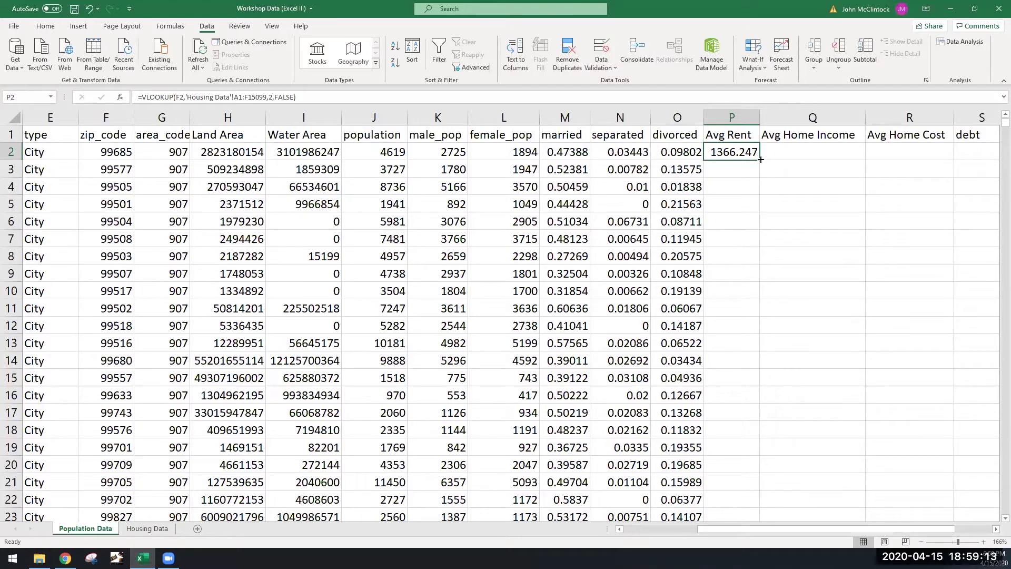
pyautogui.doubleClick(760, 159)
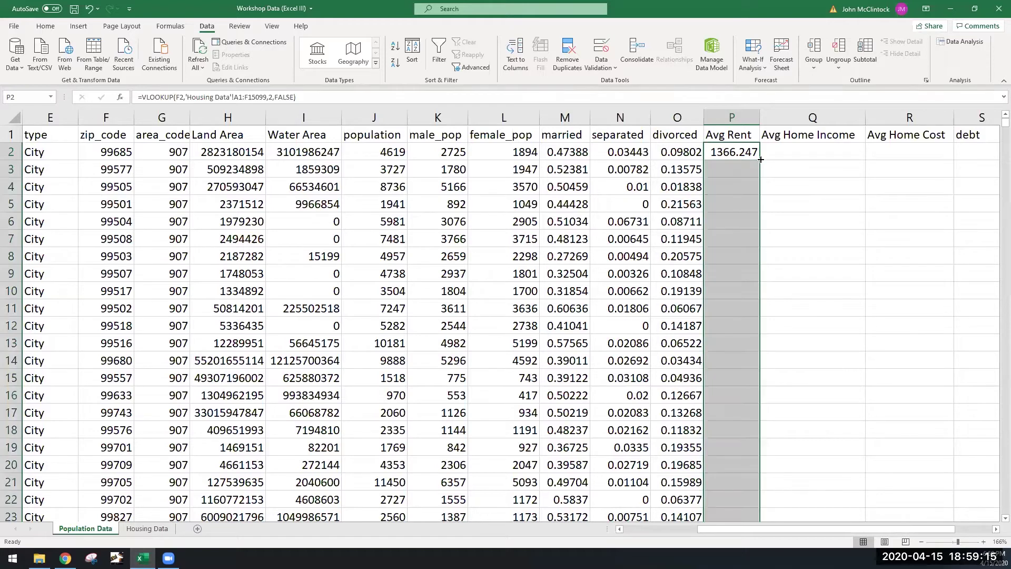
# Step: Check the filled Avg Rent column from its first to its last row, comparing the table ranges in the formulas
pyautogui.click(737, 267)
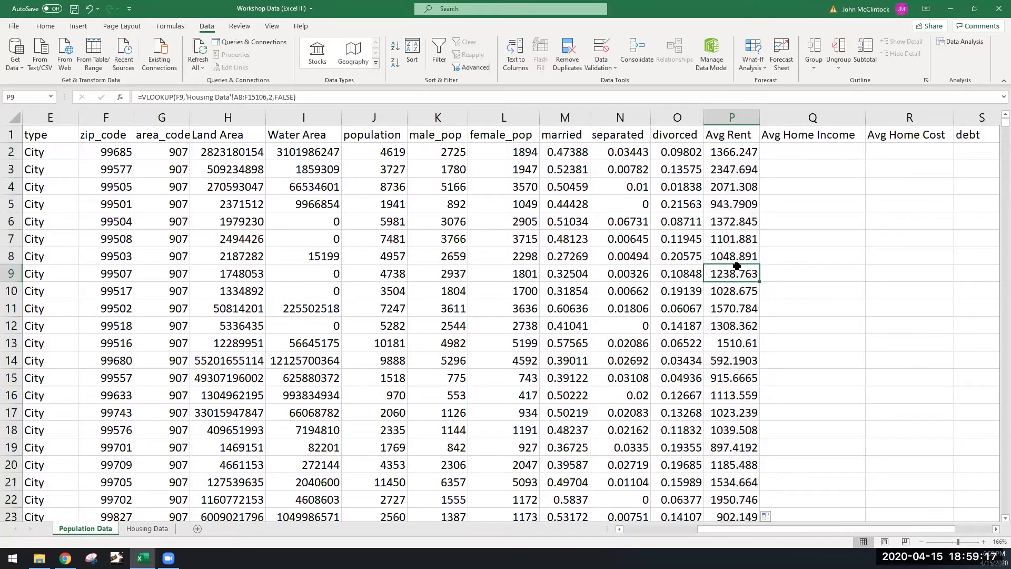
pyautogui.hotkey('ctrl', 'Down')
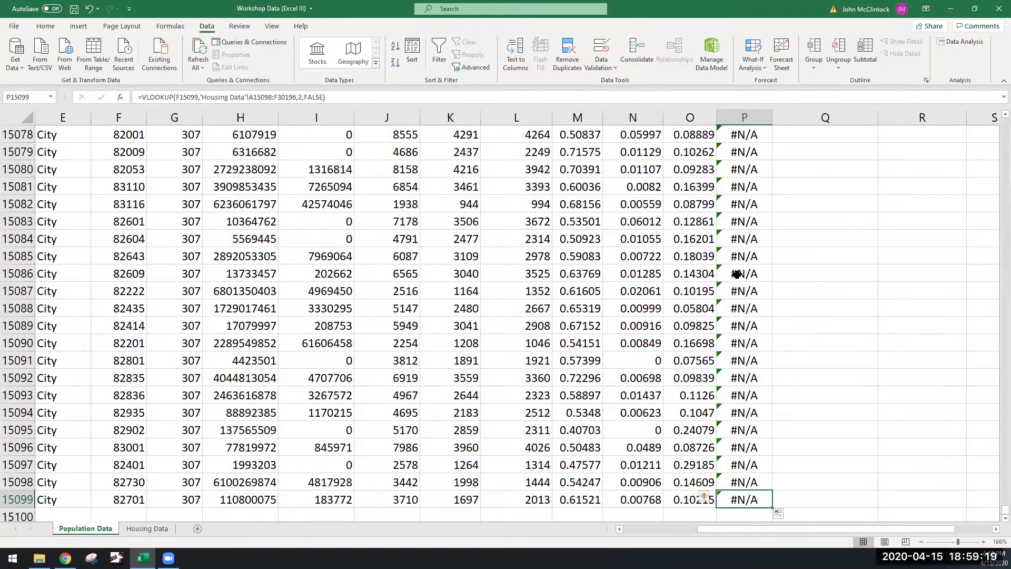
pyautogui.hotkey('ctrl', 'Up')
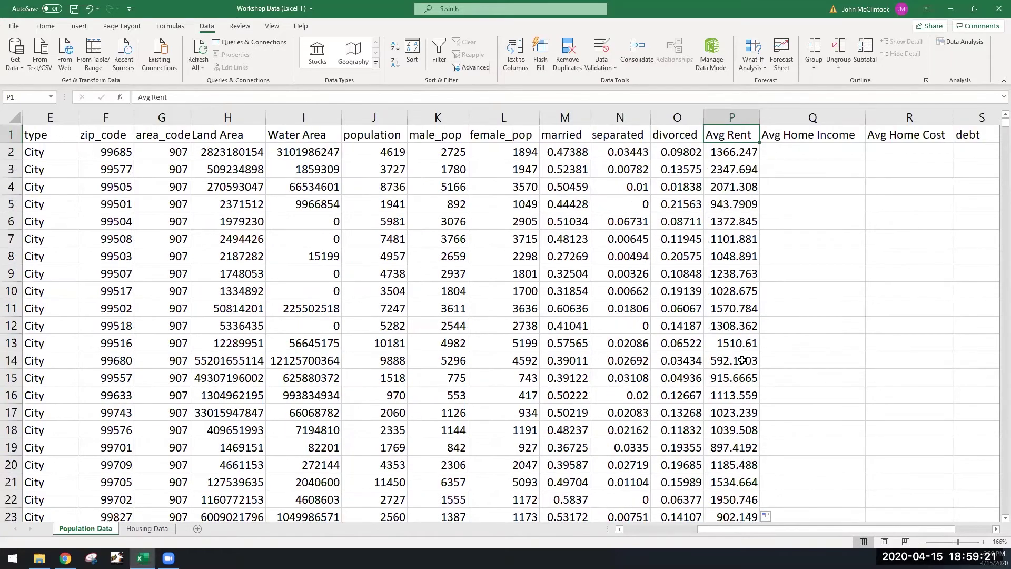
pyautogui.doubleClick(739, 151)
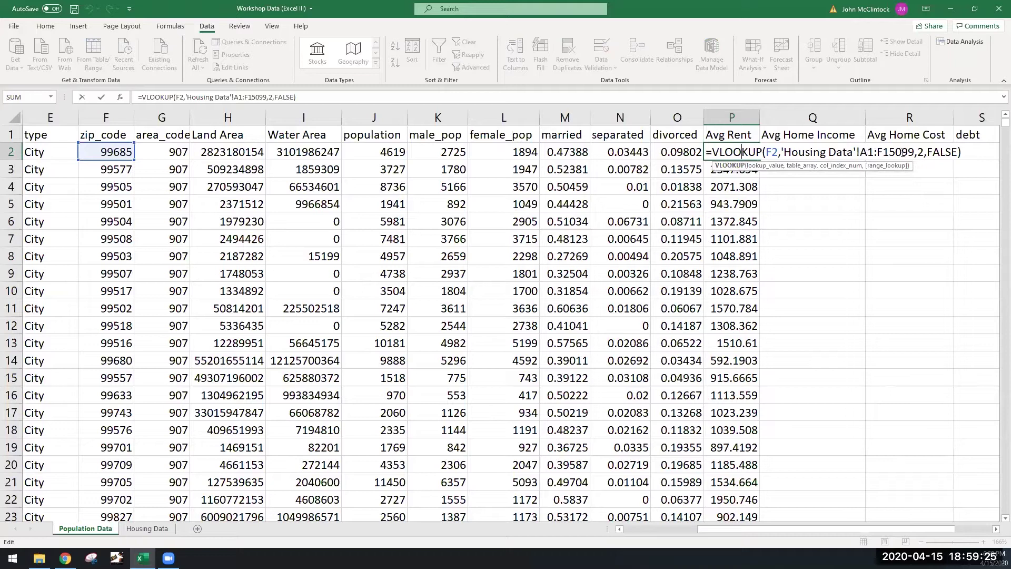
pyautogui.press('Return')
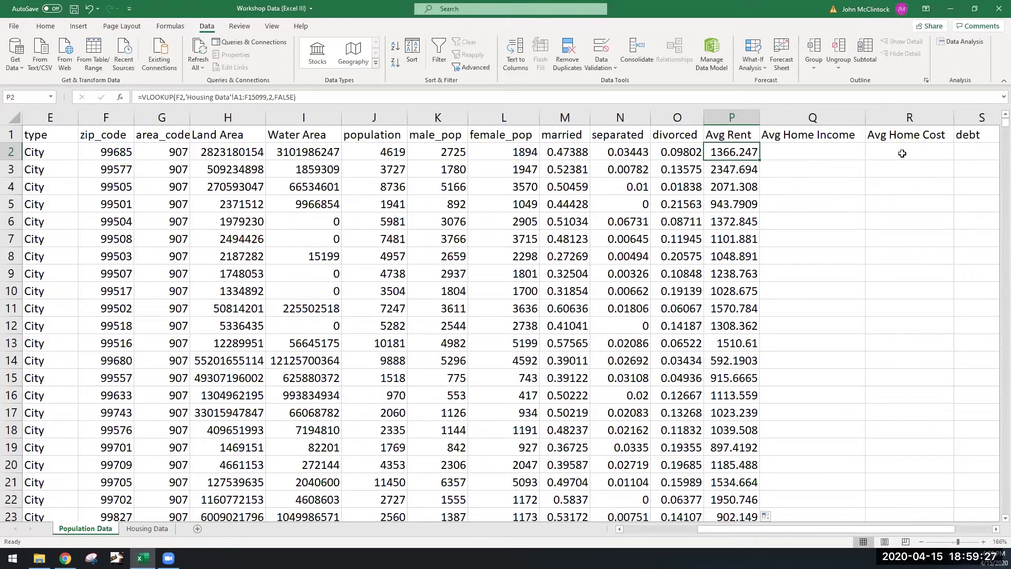
pyautogui.hotkey('ctrl', 'Down')
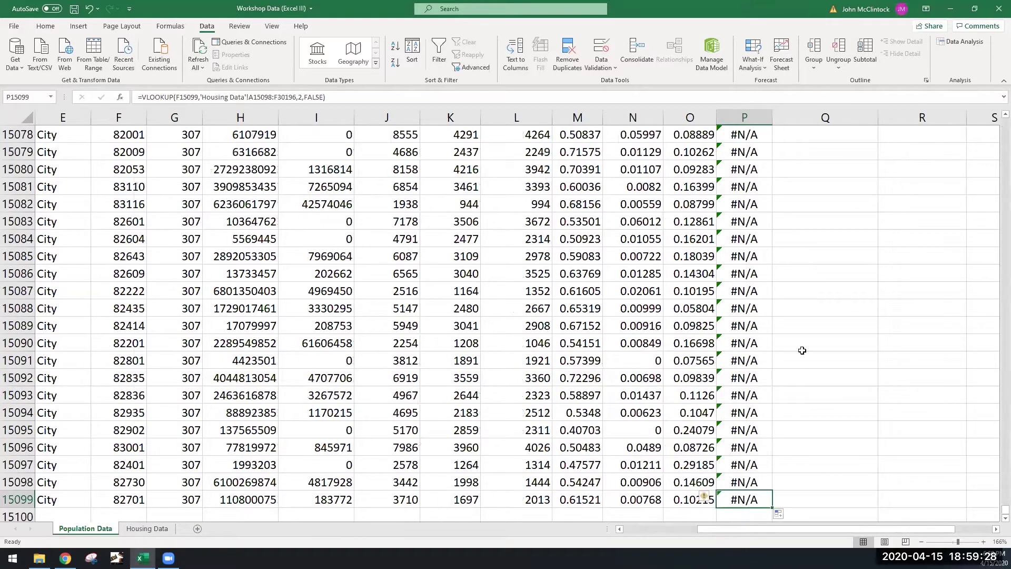
# Step: Inspect the VLOOKUP formula in the last Avg Rent row, P15099, checking its Housing Data table range
pyautogui.doubleClick(733, 500)
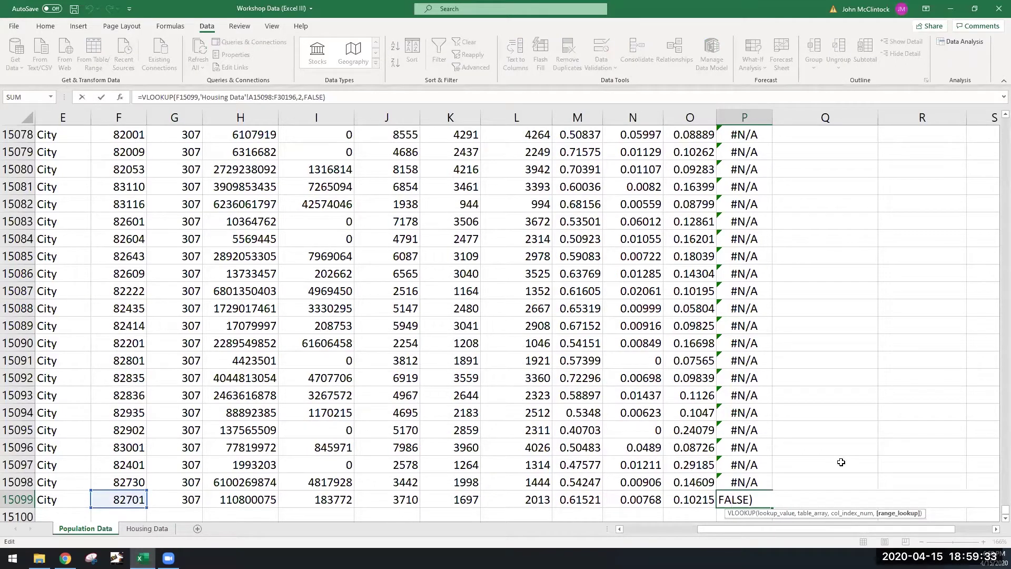
pyautogui.press('Left')
pyautogui.press('Left')
pyautogui.press('Left')
pyautogui.press('Left')
pyautogui.press('Left')
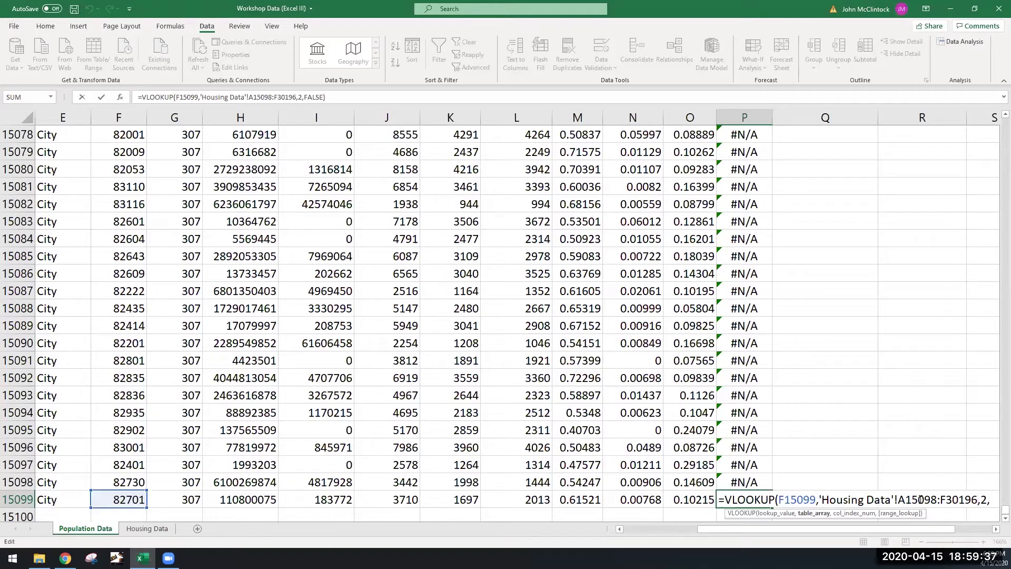
pyautogui.hotkey('ctrl', 'Return')
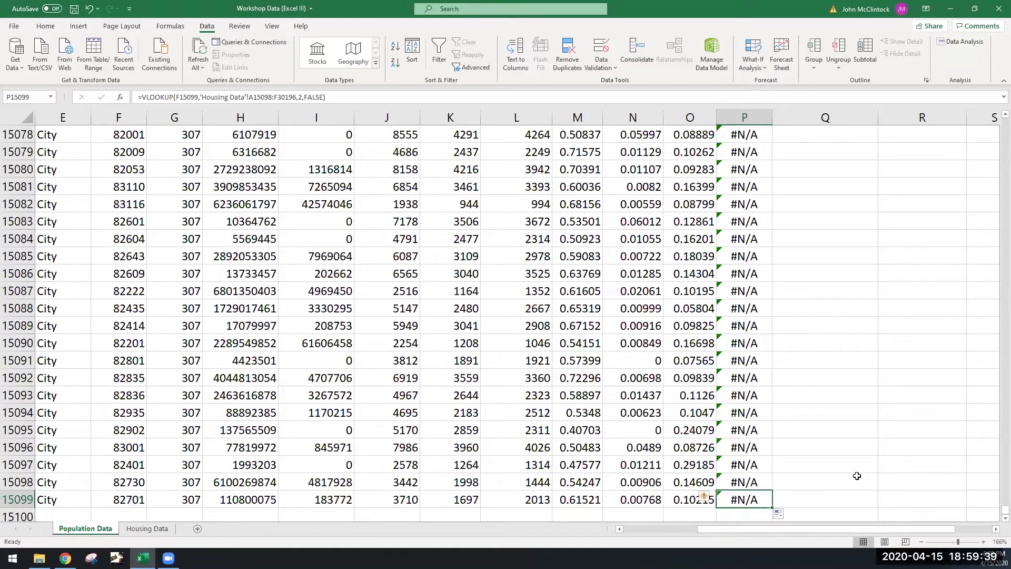
# Step: Undo the fill of the Avg Rent column and the last widening of the Avg Home Cost column
pyautogui.hotkey('ctrl', 'Up')
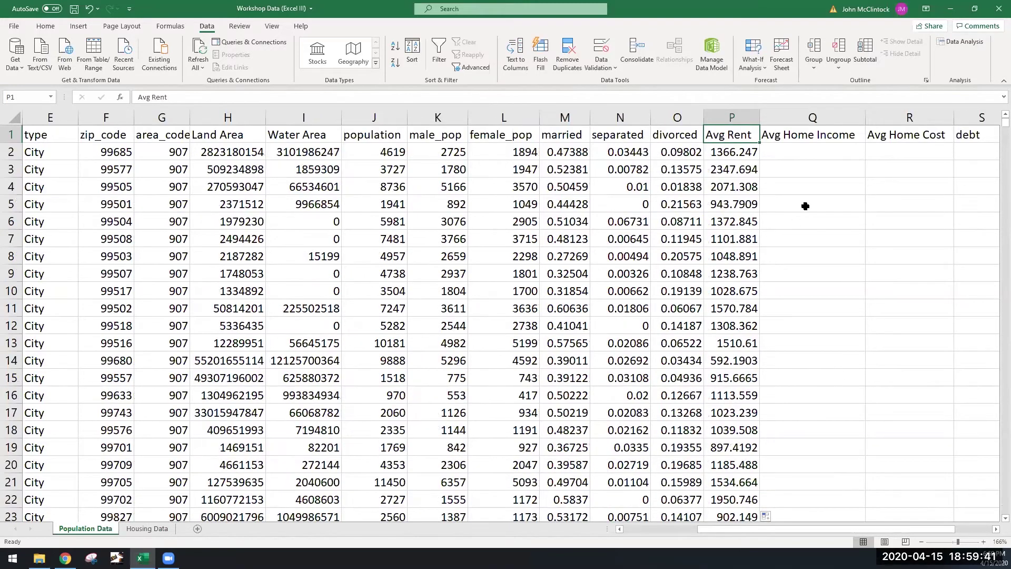
pyautogui.press('Down')
pyautogui.hotkey('ctrl', 'shift', 'Down')
pyautogui.hotkey('ctrl', 'z')
pyautogui.hotkey('ctrl', 'z')
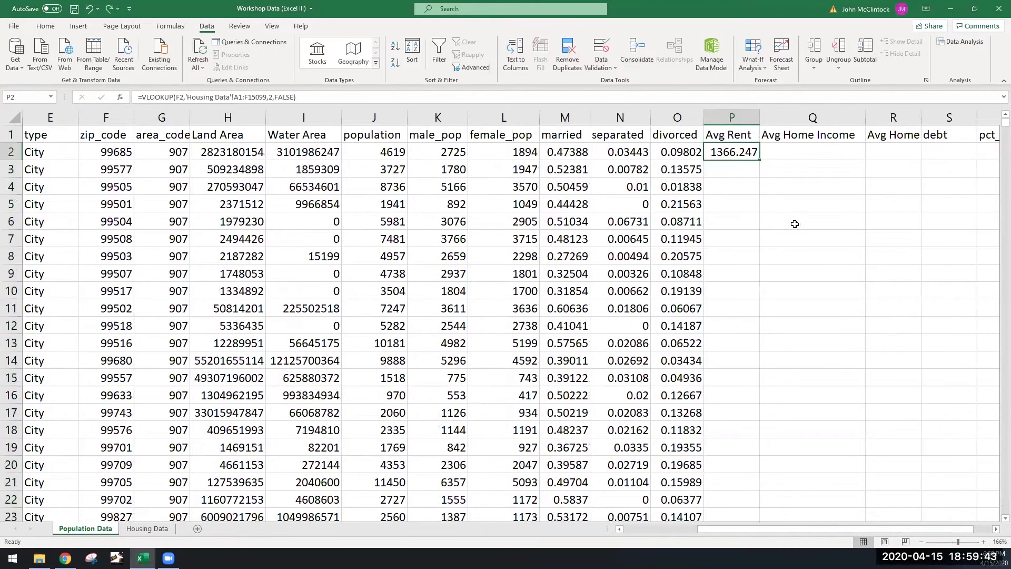
# Step: Make the VLOOKUP table range in P2 absolute as 'Housing Data'!$A$1:$F$15099
pyautogui.click(772, 169)
pyautogui.doubleClick(749, 152)
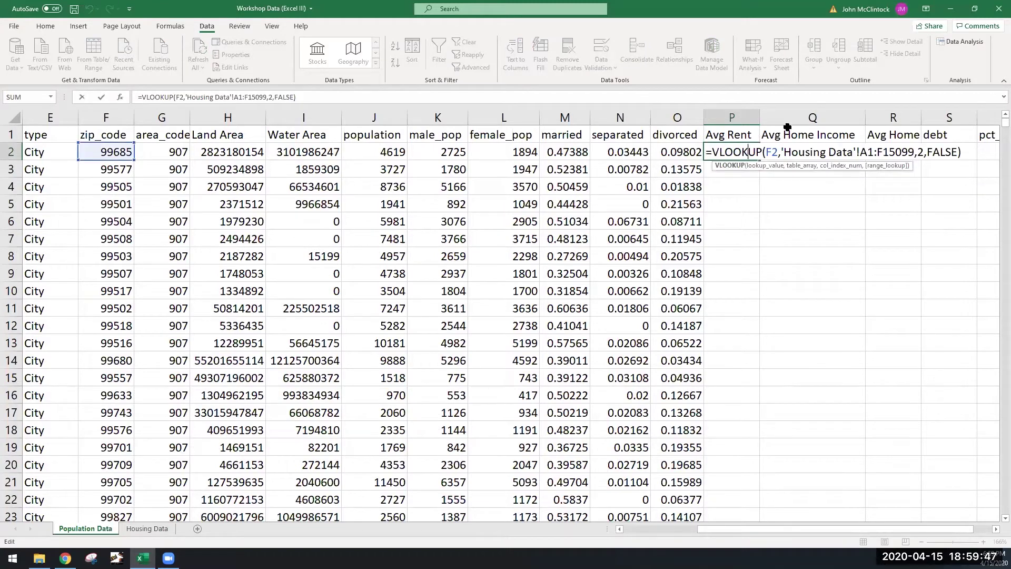
pyautogui.click(867, 154)
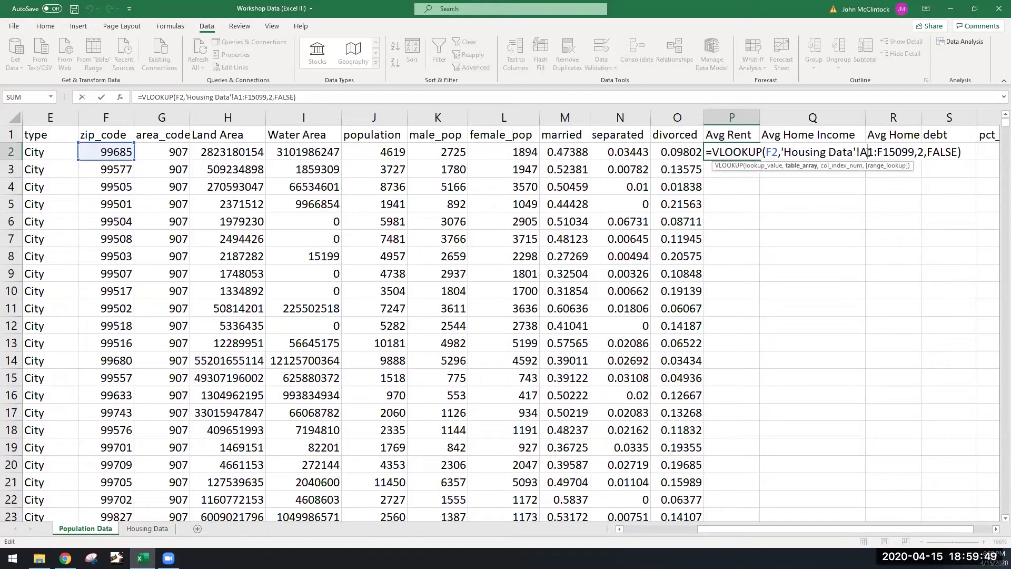
pyautogui.press('F4')
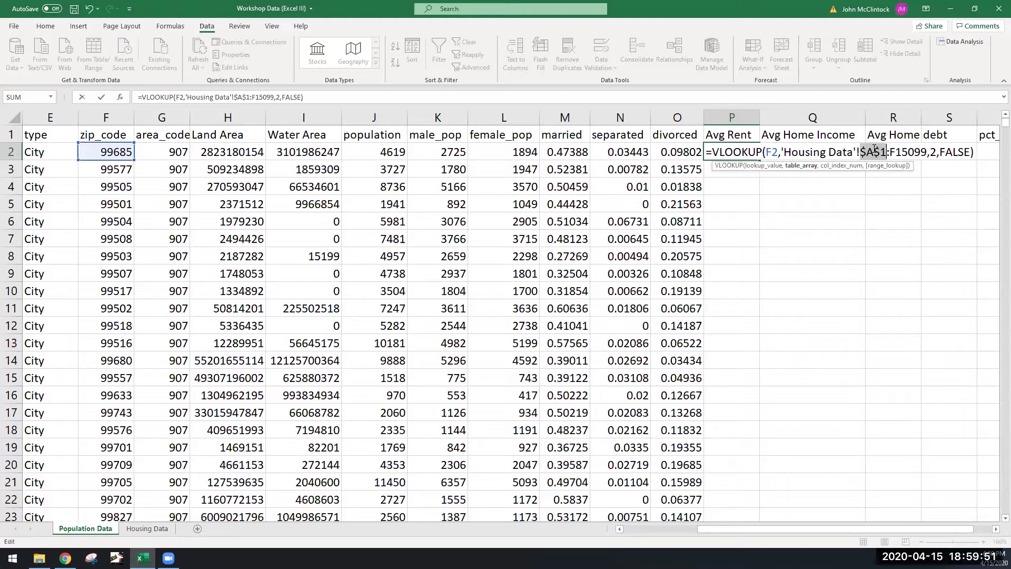
pyautogui.click(904, 152)
pyautogui.press('F4')
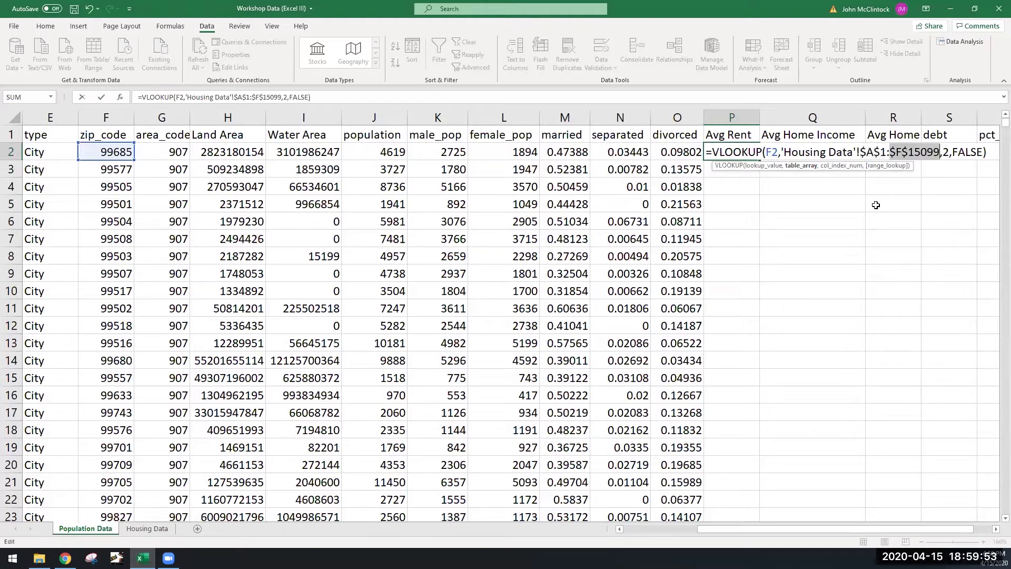
pyautogui.hotkey('ctrl', 'Return')
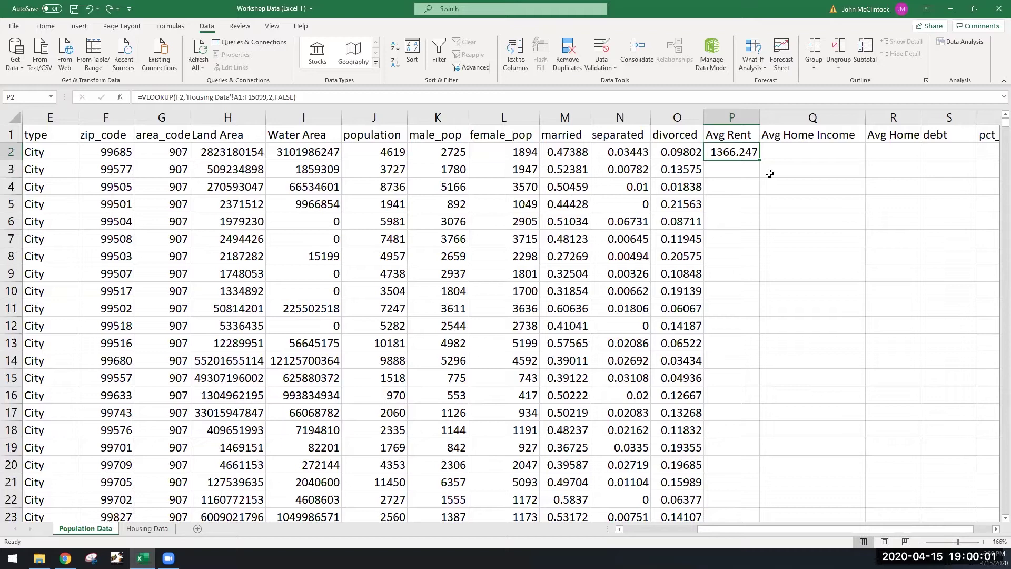
# Step: Review the VLOOKUP arguments in P2 and compare them with the zip_code column in Housing Data
pyautogui.doubleClick(742, 151)
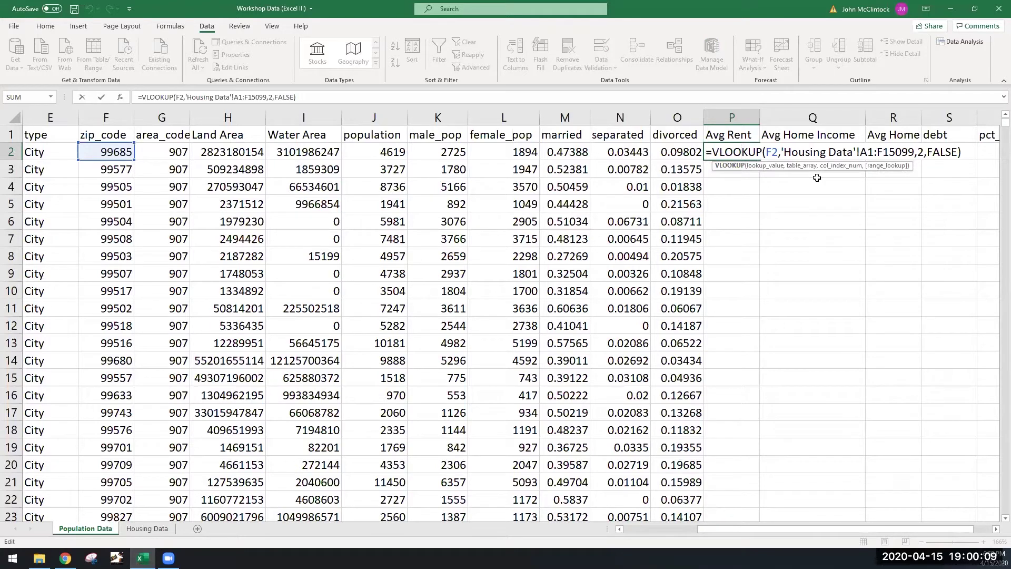
pyautogui.hotkey('ctrl', 'Return')
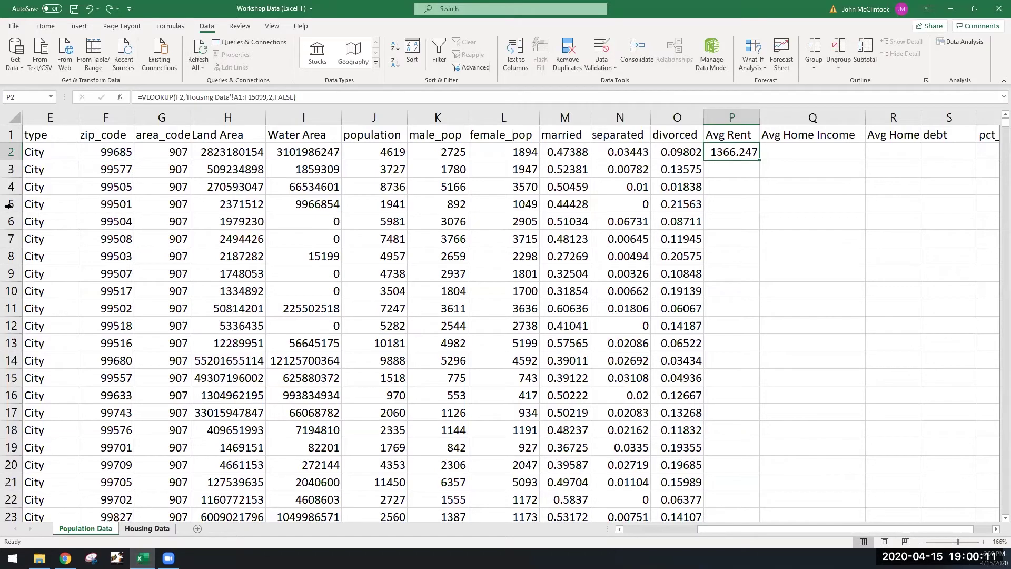
pyautogui.click(148, 529)
pyautogui.moveTo(45, 134); pyautogui.dragTo(31, 246)
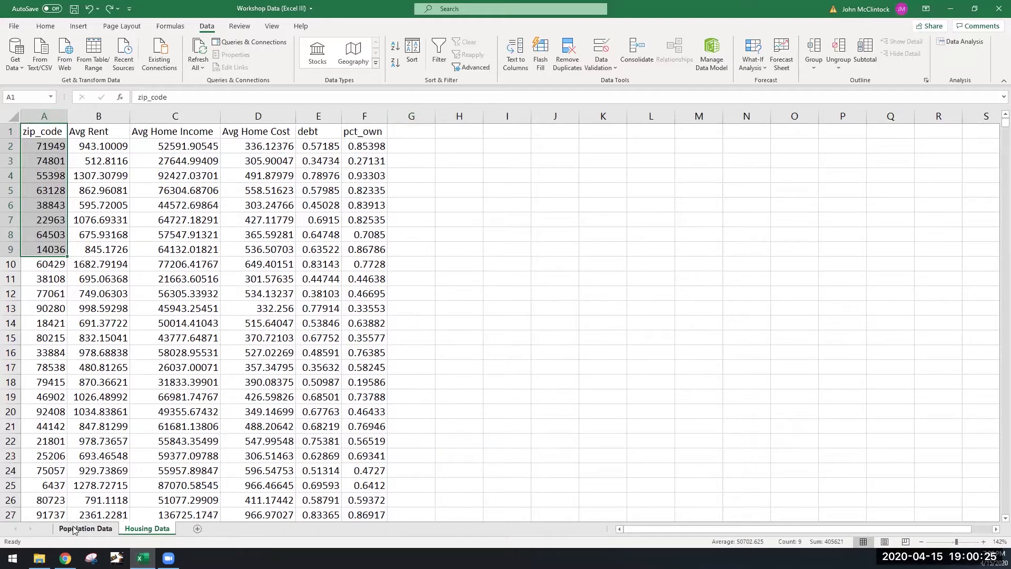
pyautogui.hotkey('ctrl', 'pageup')
pyautogui.click(751, 208)
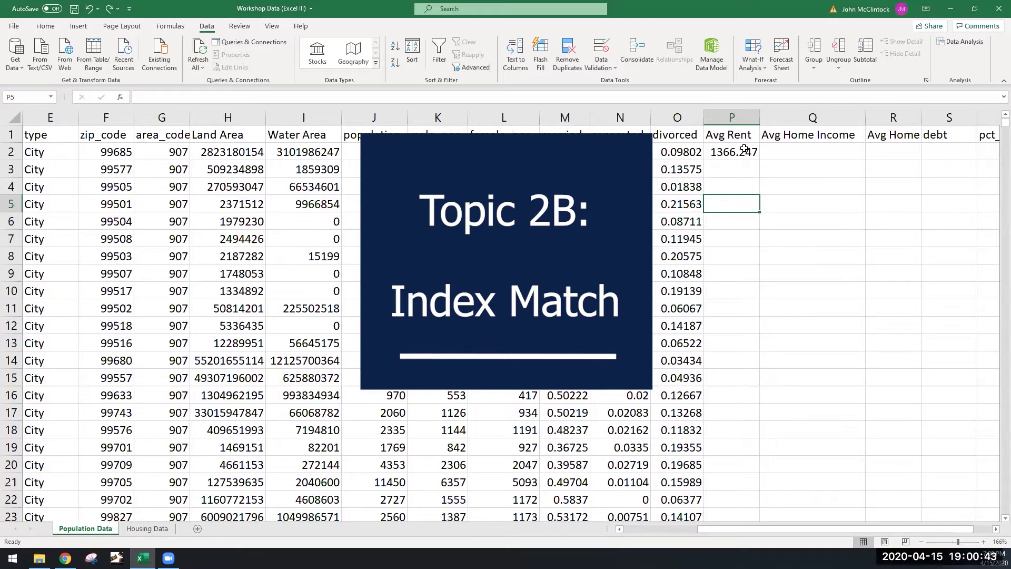
# Step: Delete the VLOOKUP formula from P2 in the Avg Rent column
pyautogui.click(744, 149)
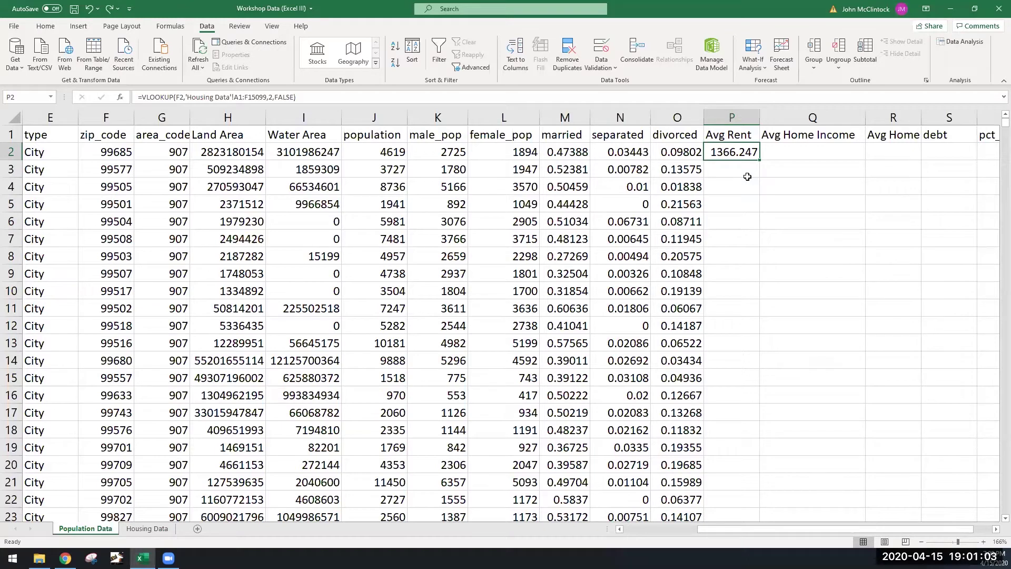
pyautogui.press('BackSpace')
pyautogui.press('Return')
pyautogui.click(730, 155)
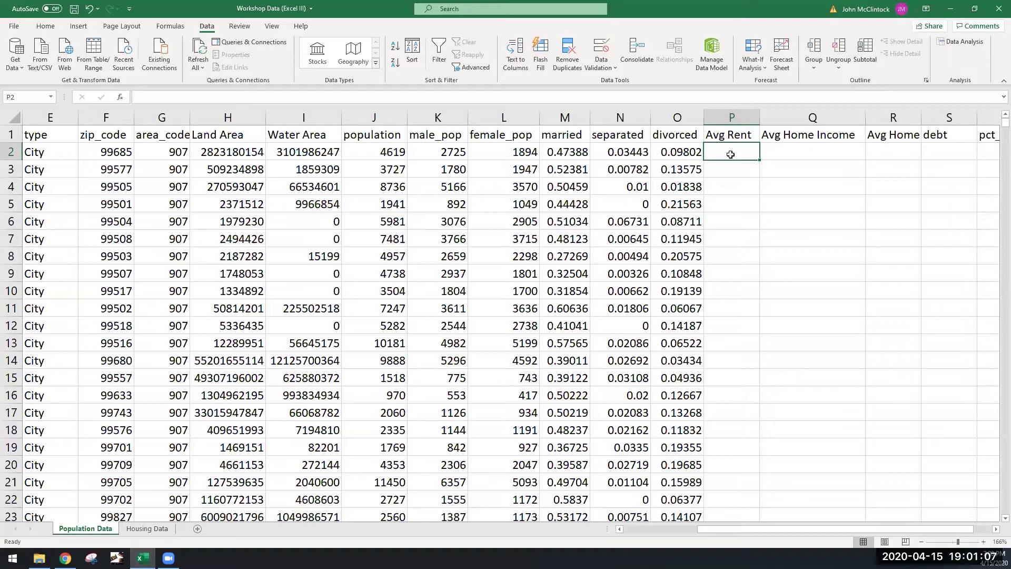
# Step: Start a MATCH formula in P2 with the zip code in F2 as the lookup value
pyautogui.moveTo(801, 526); pyautogui.dragTo(843, 521)
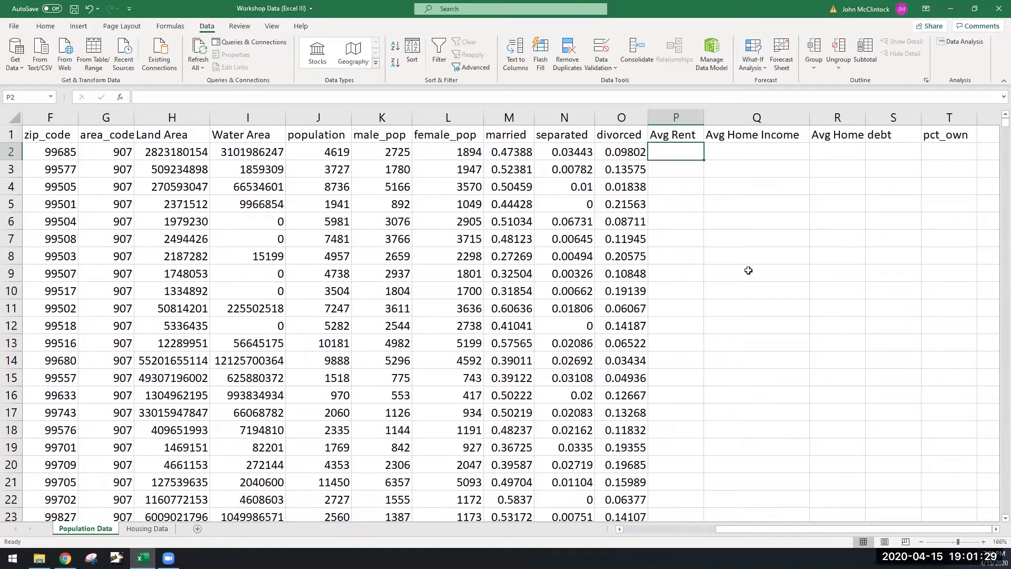
pyautogui.write('=match')
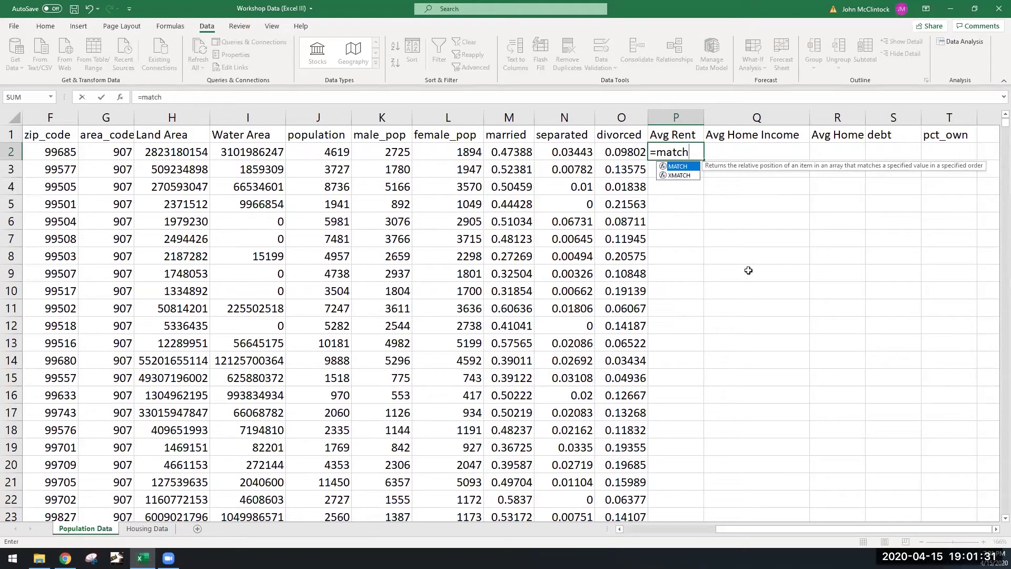
pyautogui.write('(')
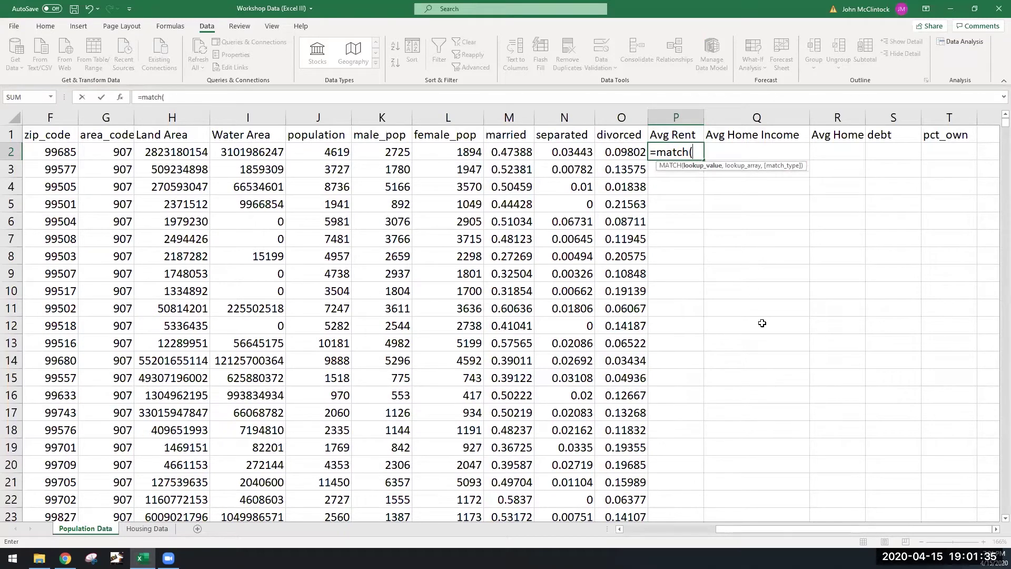
pyautogui.moveTo(819, 528); pyautogui.dragTo(721, 528)
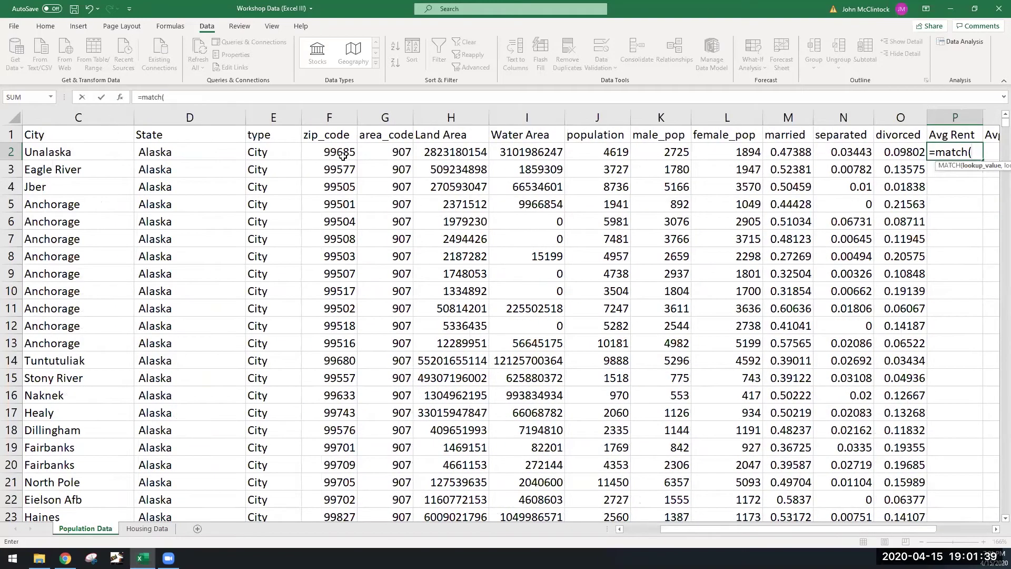
pyautogui.click(342, 153)
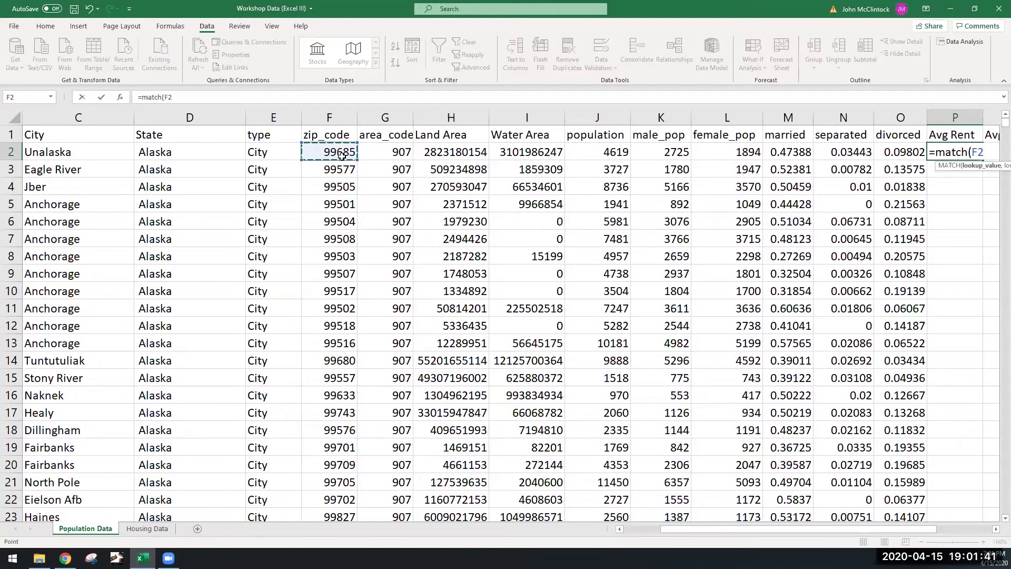
pyautogui.write(',')
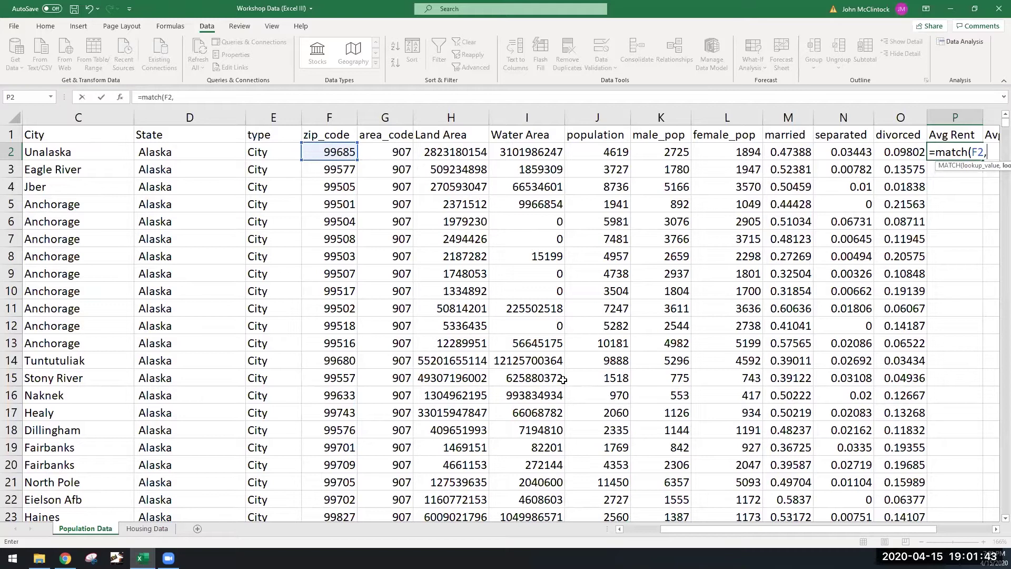
# Step: Complete the MATCH formula with the whole zip_code column of Housing Data, A:A, as the lookup array
pyautogui.moveTo(692, 526); pyautogui.dragTo(723, 520)
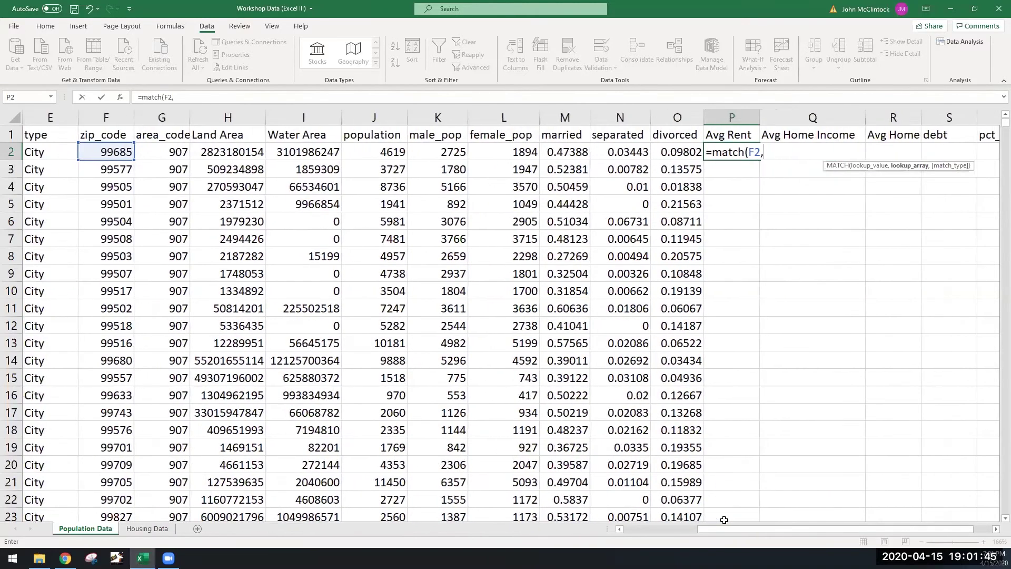
pyautogui.click(147, 528)
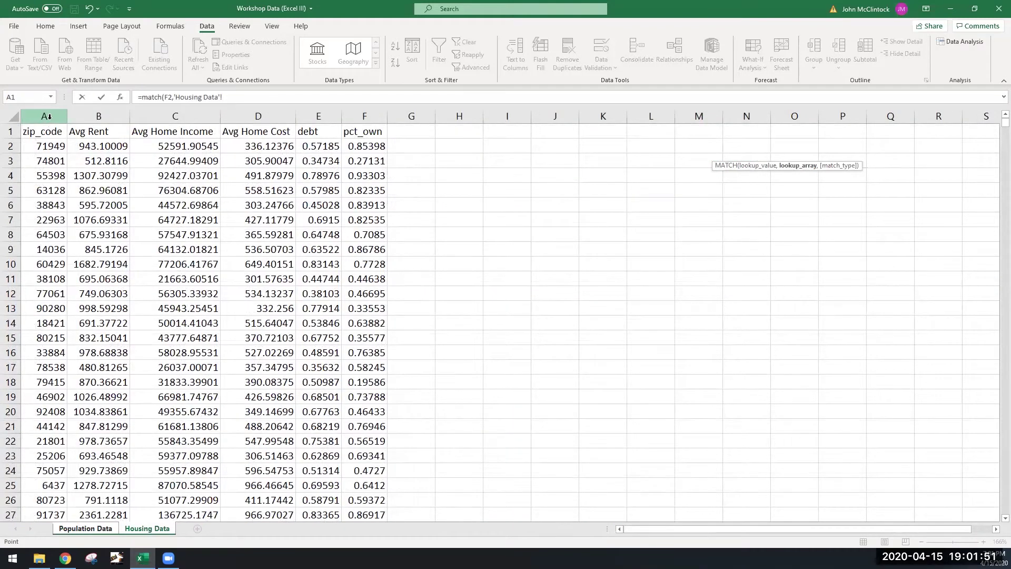
pyautogui.click(49, 116)
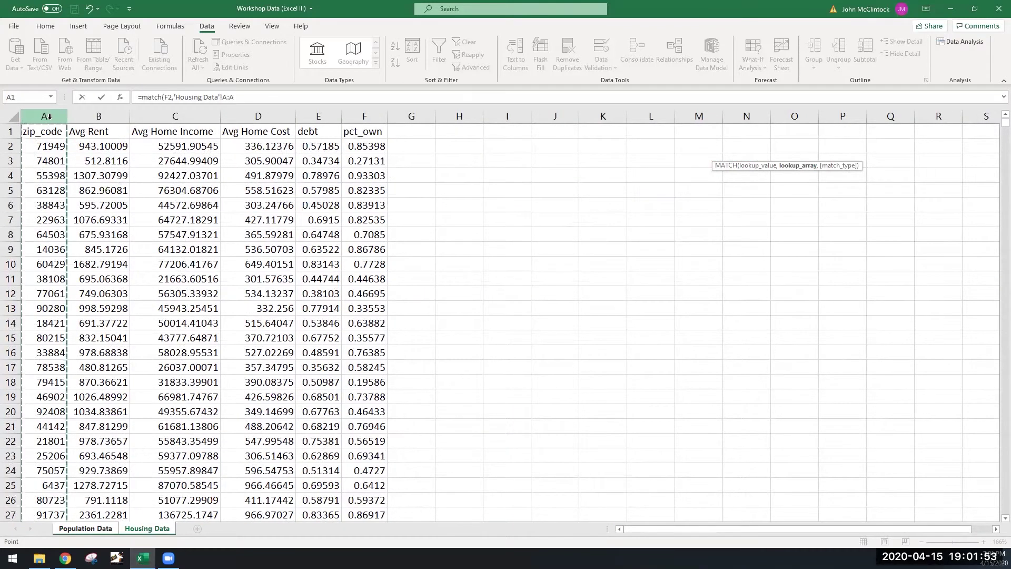
pyautogui.write(')')
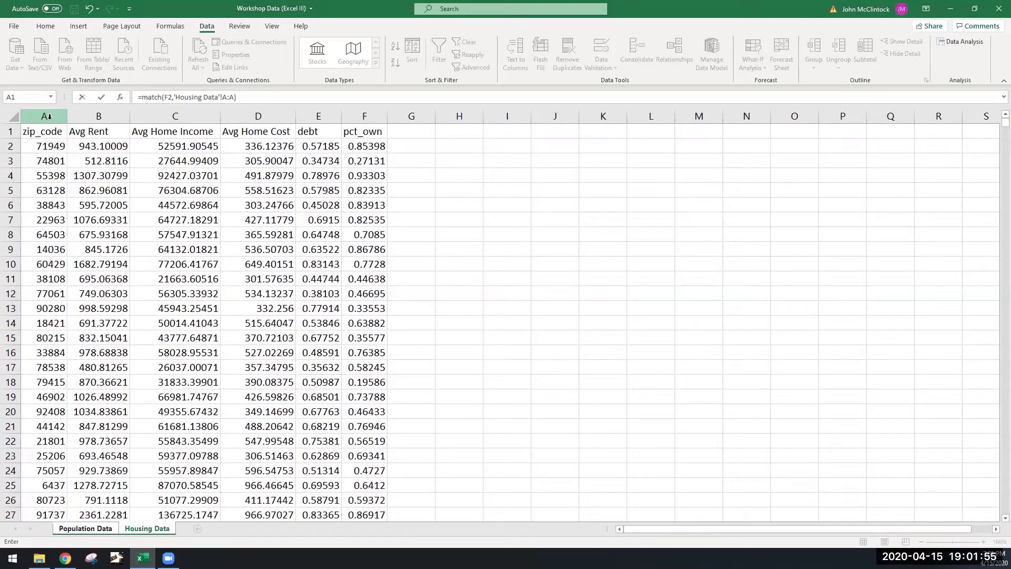
pyautogui.press('Return')
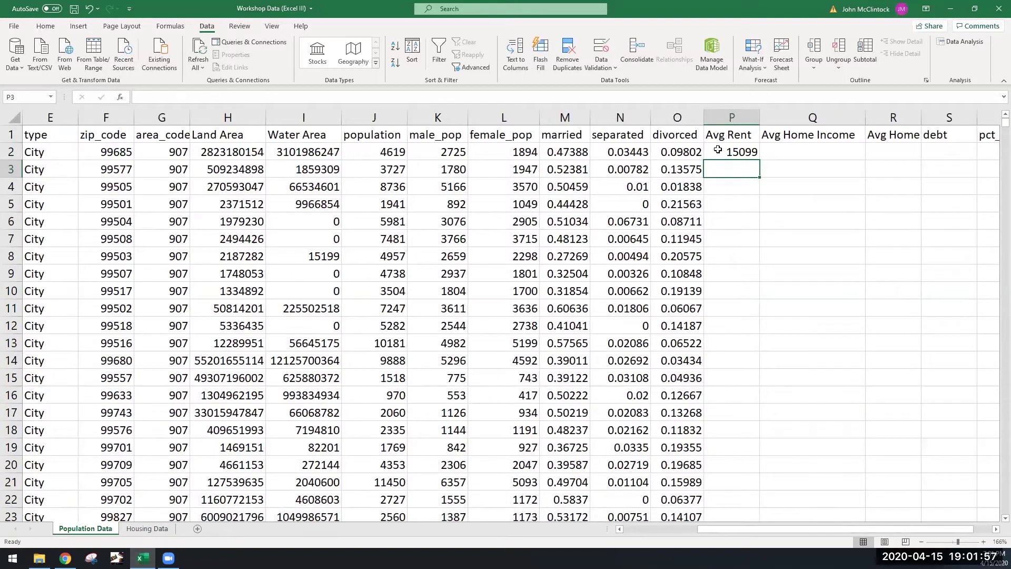
# Step: Review the MATCH formula in P2, and clear it from the cell
pyautogui.click(718, 151)
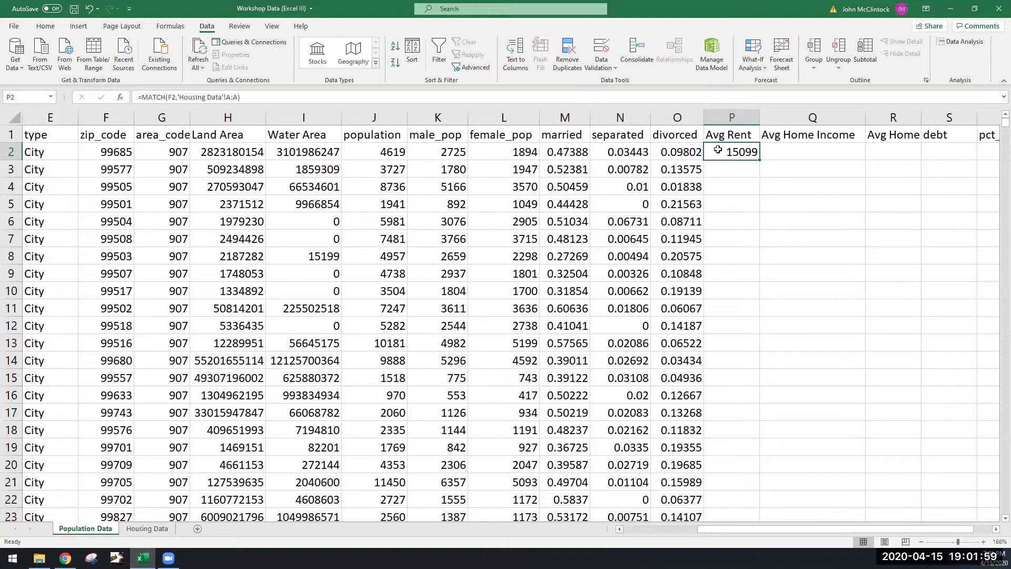
pyautogui.doubleClick(719, 151)
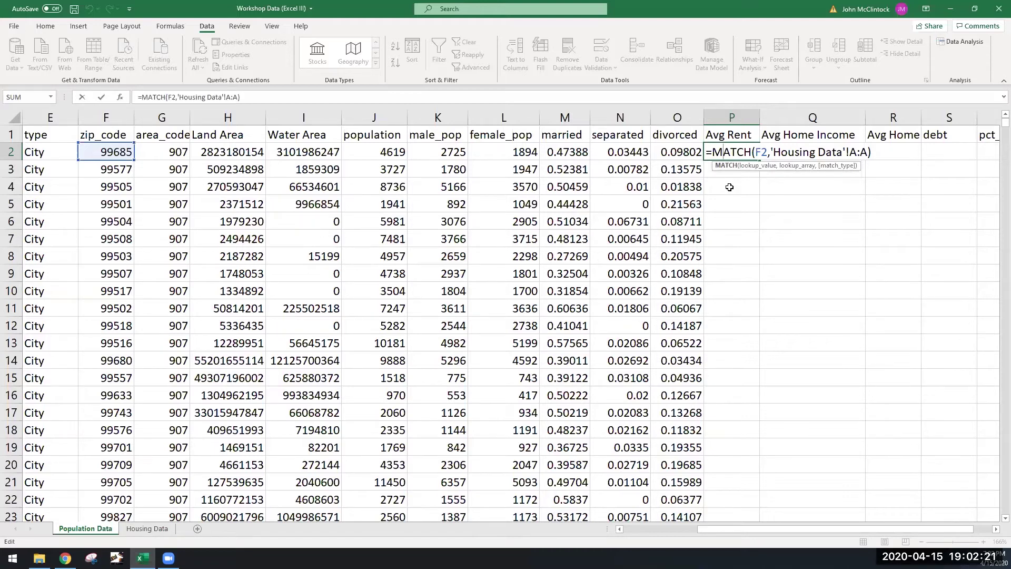
pyautogui.hotkey('ctrl', 'Return')
pyautogui.press('Delete')
pyautogui.doubleClick(741, 153)
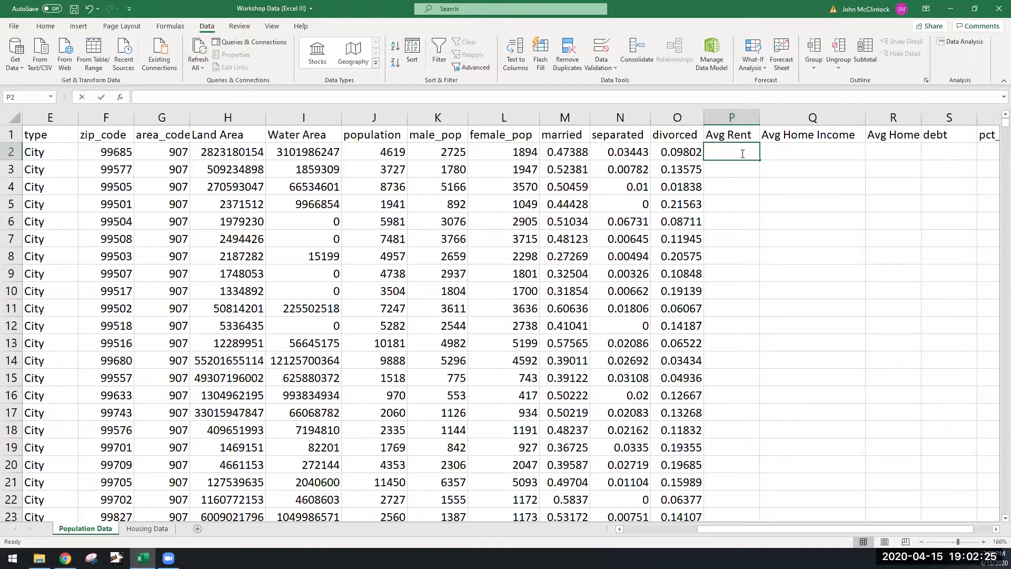
pyautogui.write('index(')
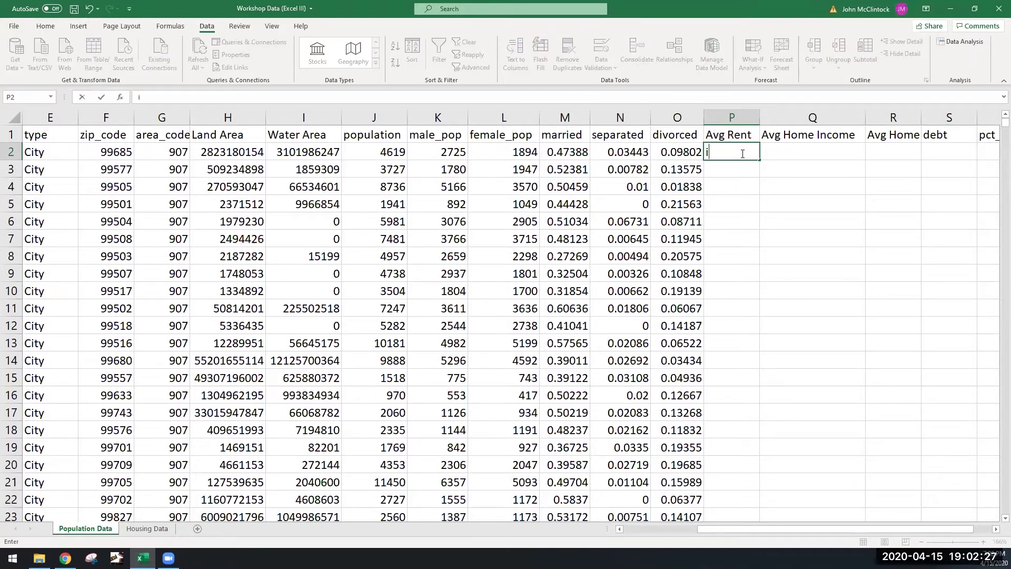
pyautogui.press('BackSpace')
pyautogui.press('BackSpace')
pyautogui.press('BackSpace')
pyautogui.press('BackSpace')
pyautogui.press('BackSpace')
pyautogui.press('BackSpace')
pyautogui.write('+i')
pyautogui.press('BackSpace')
pyautogui.press('BackSpace')
pyautogui.write('=ind')
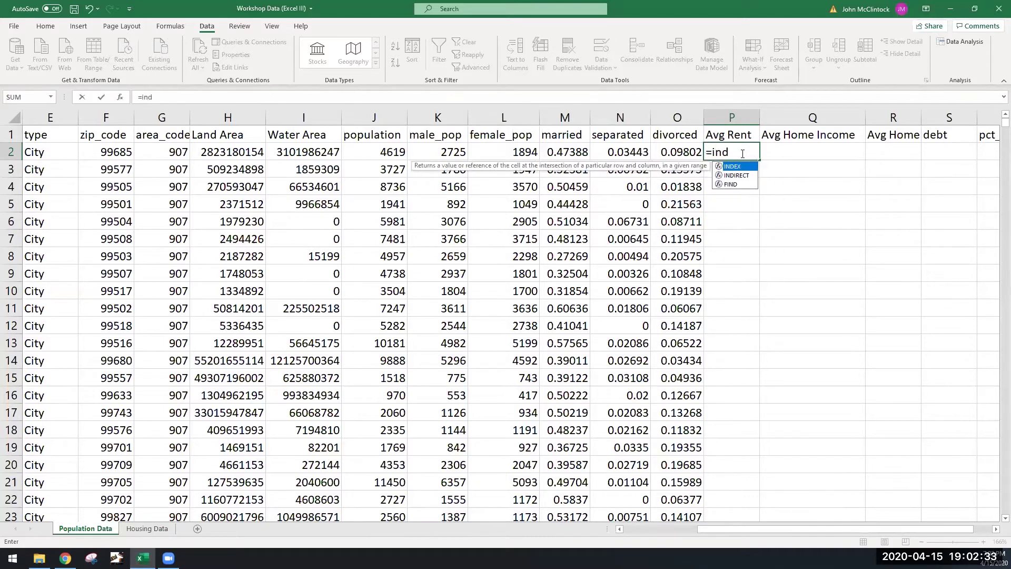
pyautogui.click(752, 158)
pyautogui.moveTo(726, 152); pyautogui.dragTo(699, 151)
pyautogui.press('BackSpace')
pyautogui.write('match')
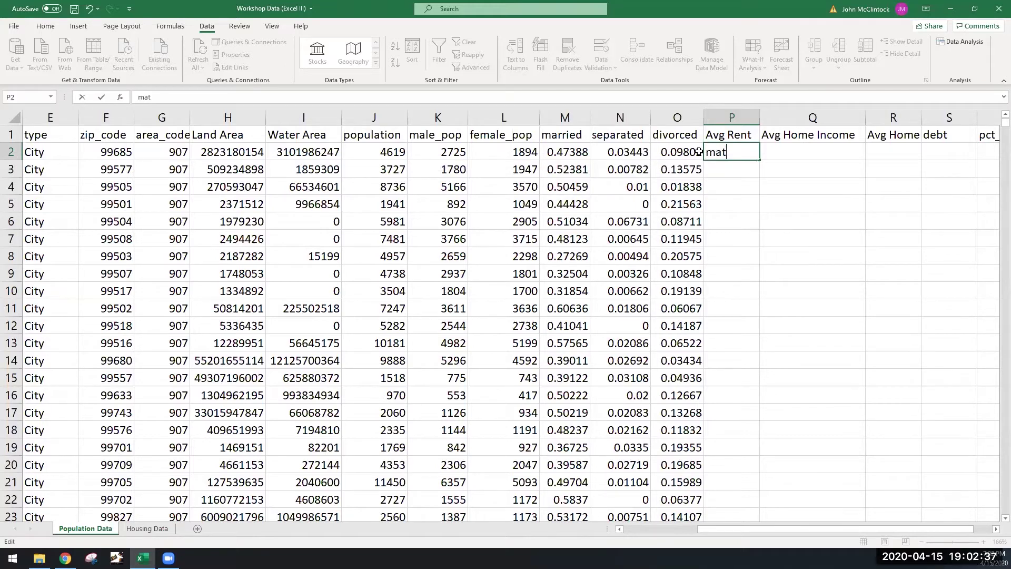
pyautogui.press('BackSpace')
pyautogui.press('BackSpace')
pyautogui.press('BackSpace')
pyautogui.press('BackSpace')
pyautogui.press('BackSpace')
# Step: Enter a MATCH formula in P2 that looks up the zip code in F2 within the zip_code column F:F
pyautogui.write('=match')
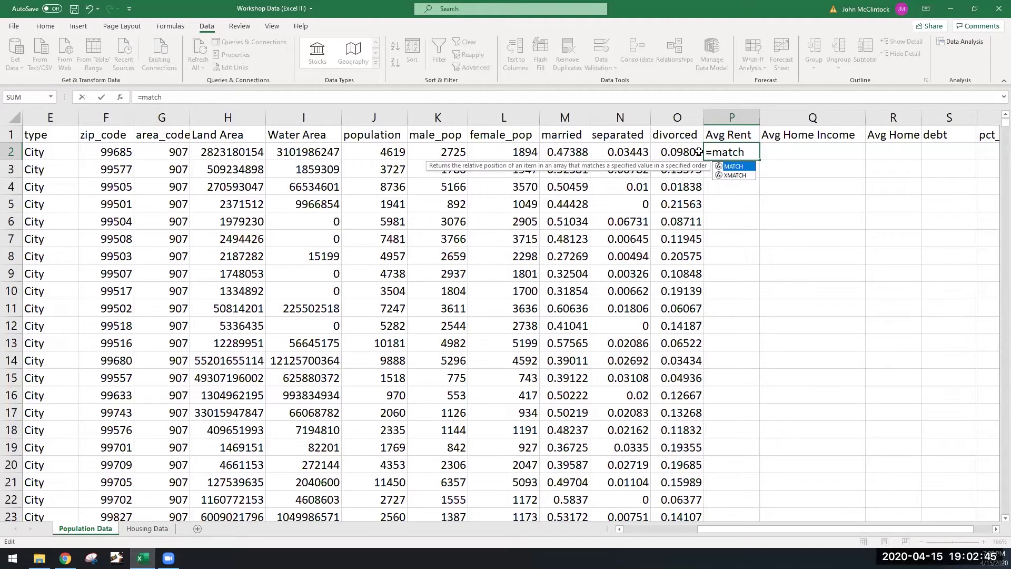
pyautogui.write('(')
pyautogui.press('BackSpace')
pyautogui.write('(')
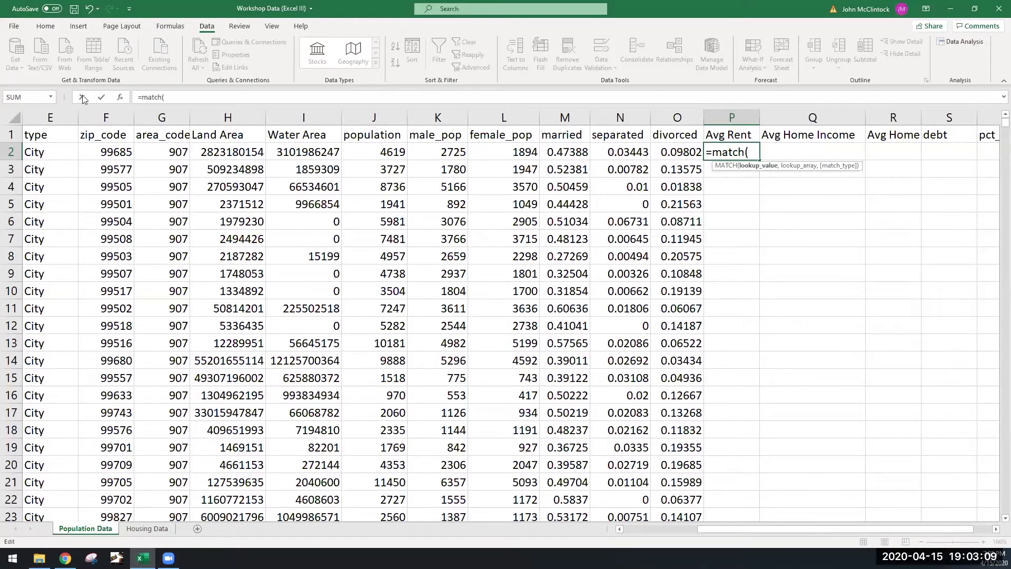
pyautogui.click(109, 153)
pyautogui.write(',')
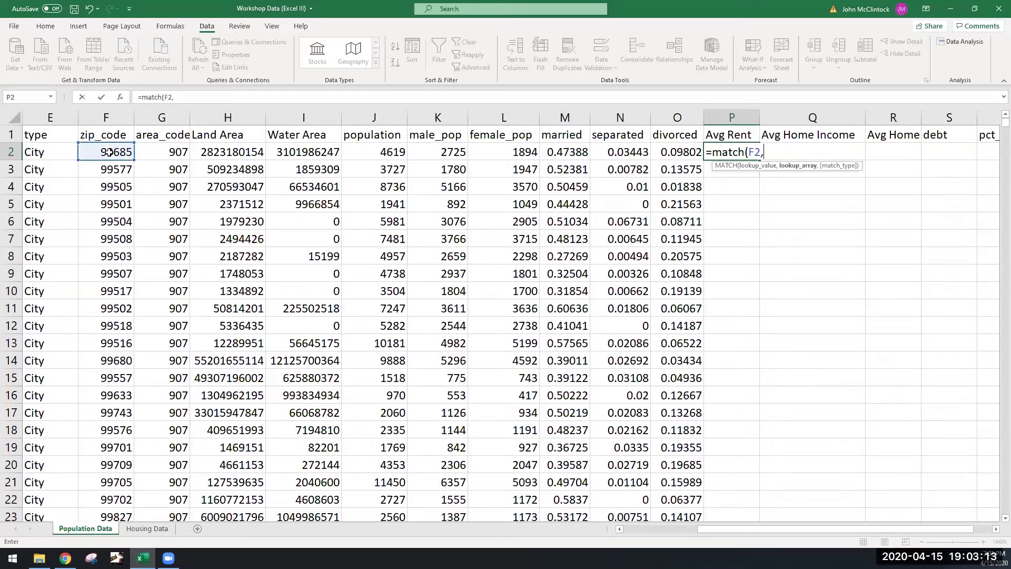
pyautogui.click(110, 112)
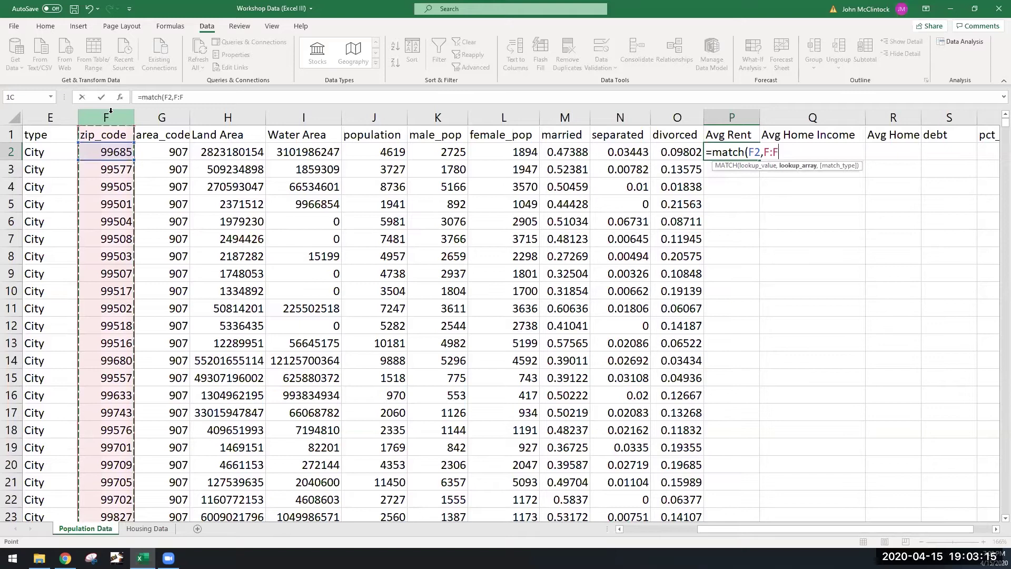
pyautogui.write(')')
pyautogui.press('Return')
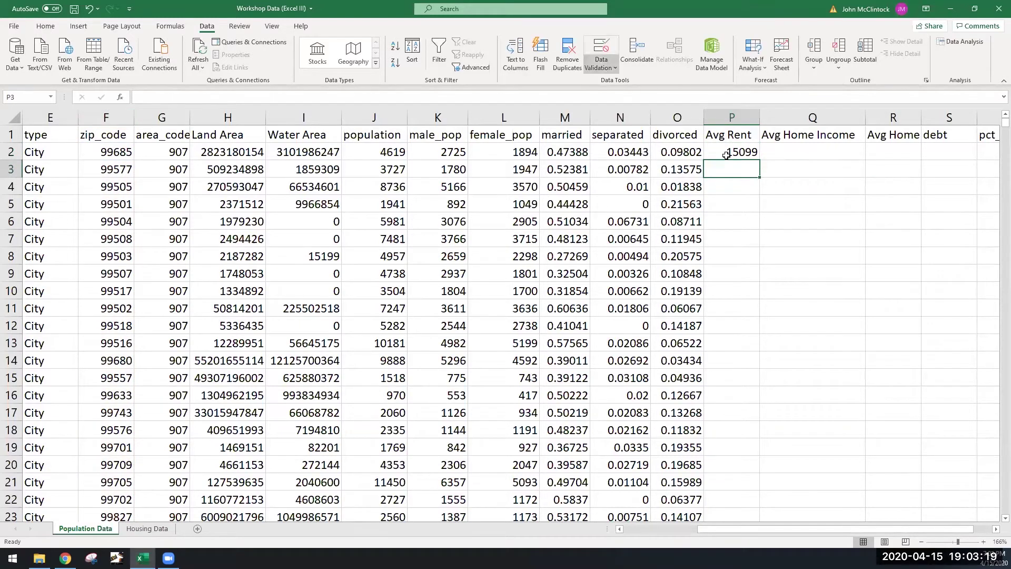
# Step: Try 2 as the lookup value of the MATCH formula in P2, and clear the formula from the cell
pyautogui.click(741, 150)
pyautogui.doubleClick(742, 150)
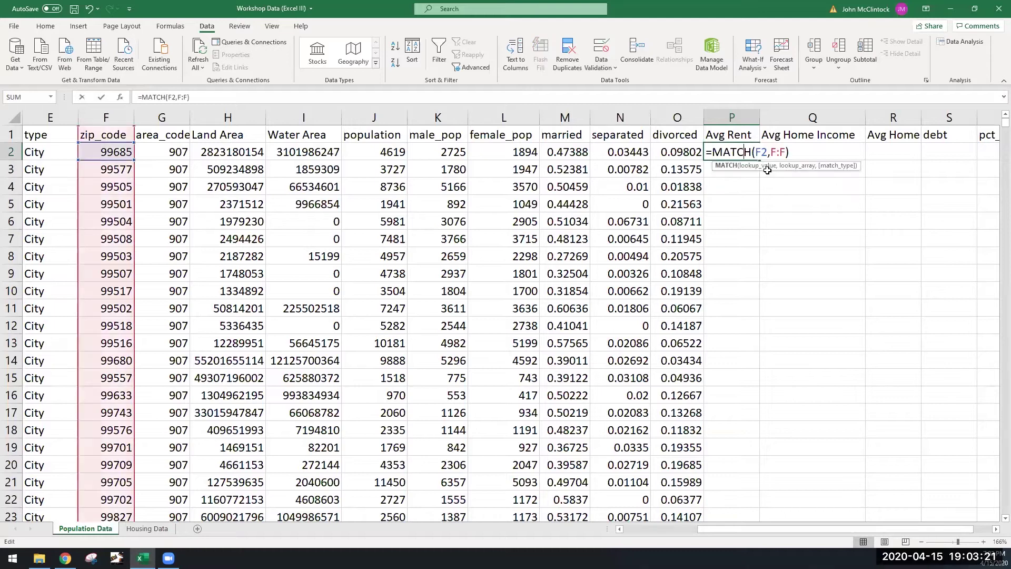
pyautogui.click(783, 151)
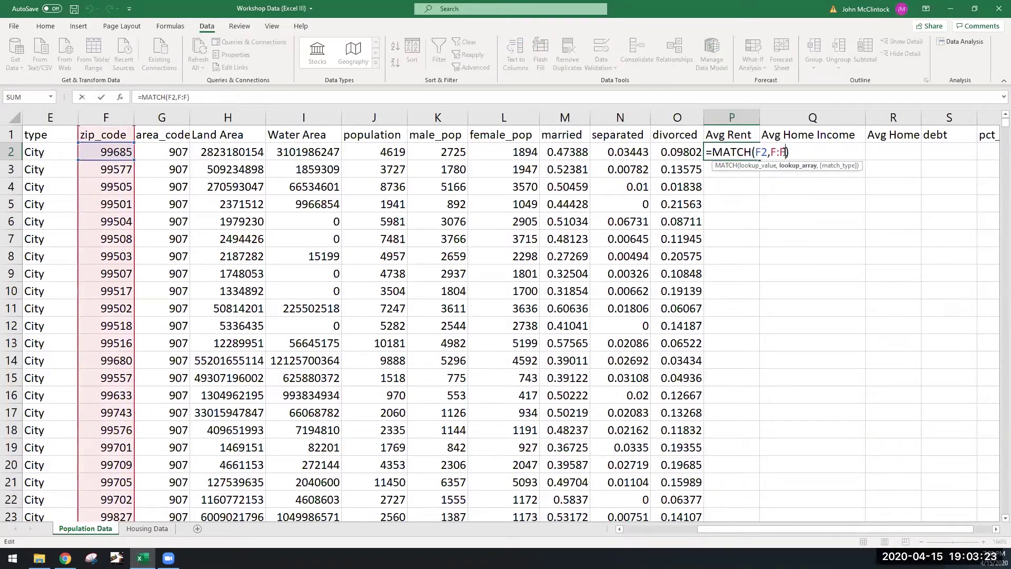
pyautogui.click(767, 153)
pyautogui.press('BackSpace')
pyautogui.press('BackSpace')
pyautogui.write('2')
pyautogui.hotkey('ctrl', 'Return')
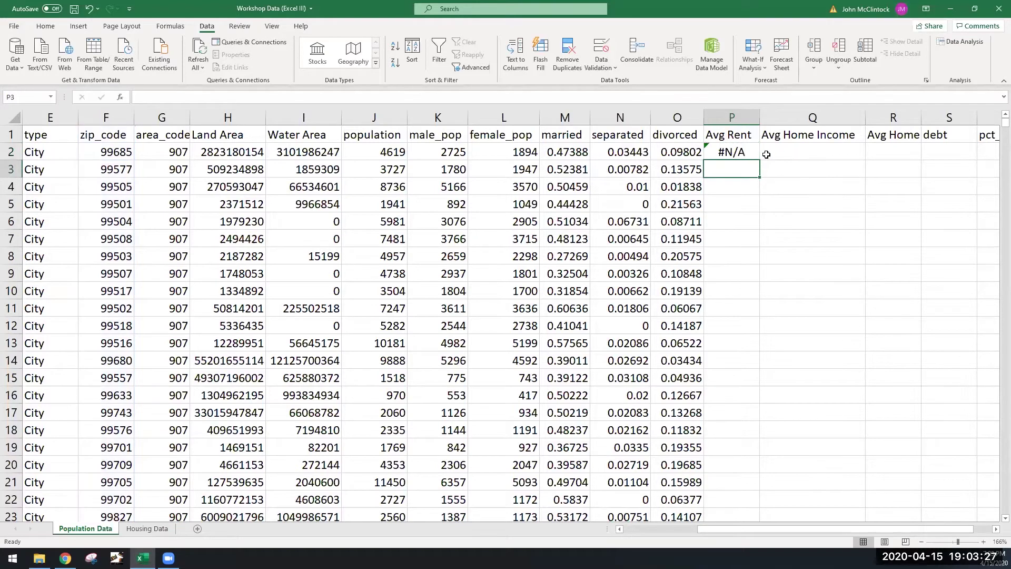
pyautogui.doubleClick(752, 148)
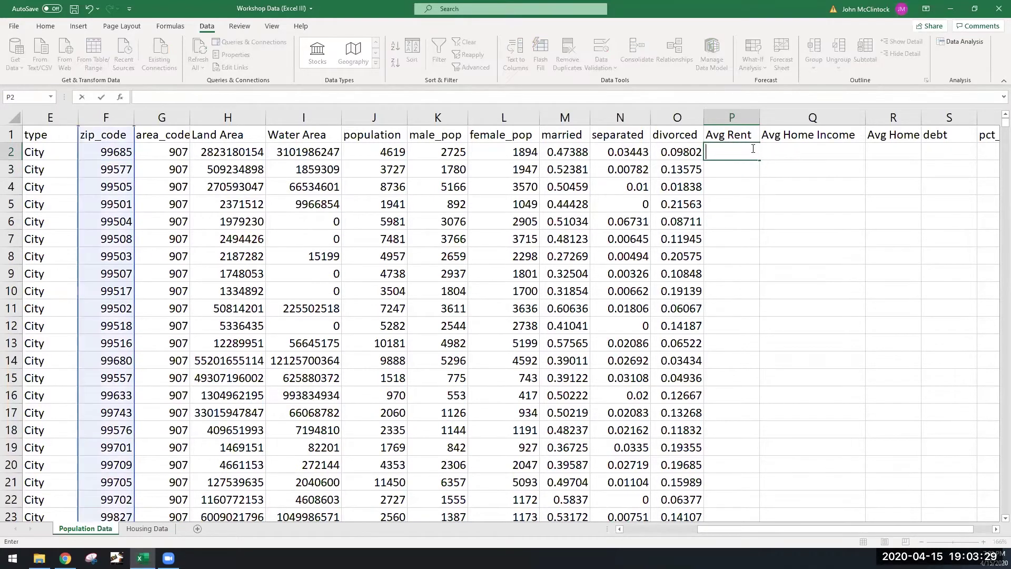
pyautogui.click(761, 186)
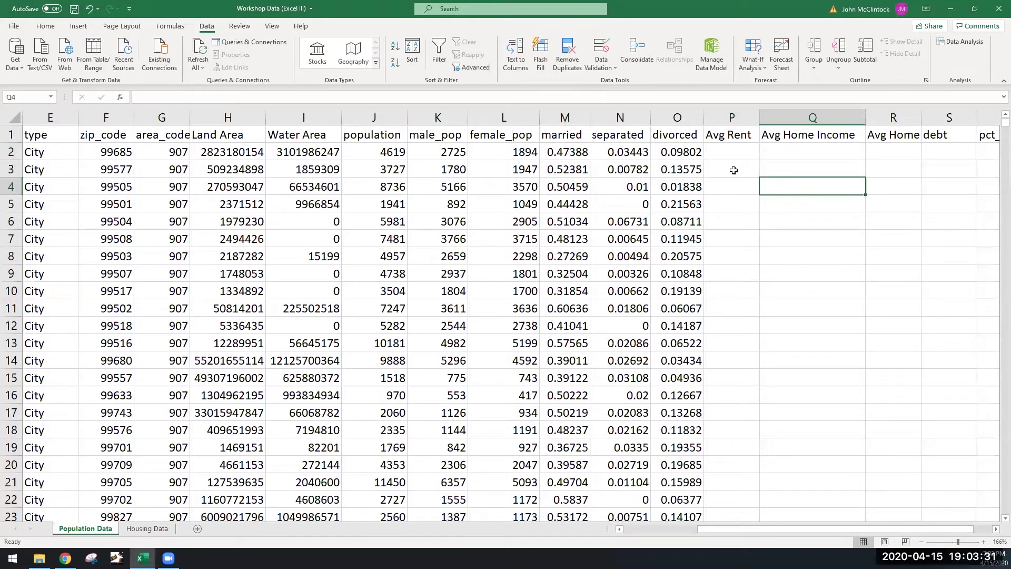
# Step: Enter a MATCH formula in P2 that finds F2 in column A:A of Housing Data with match type 0
pyautogui.doubleClick(725, 155)
pyautogui.write('=')
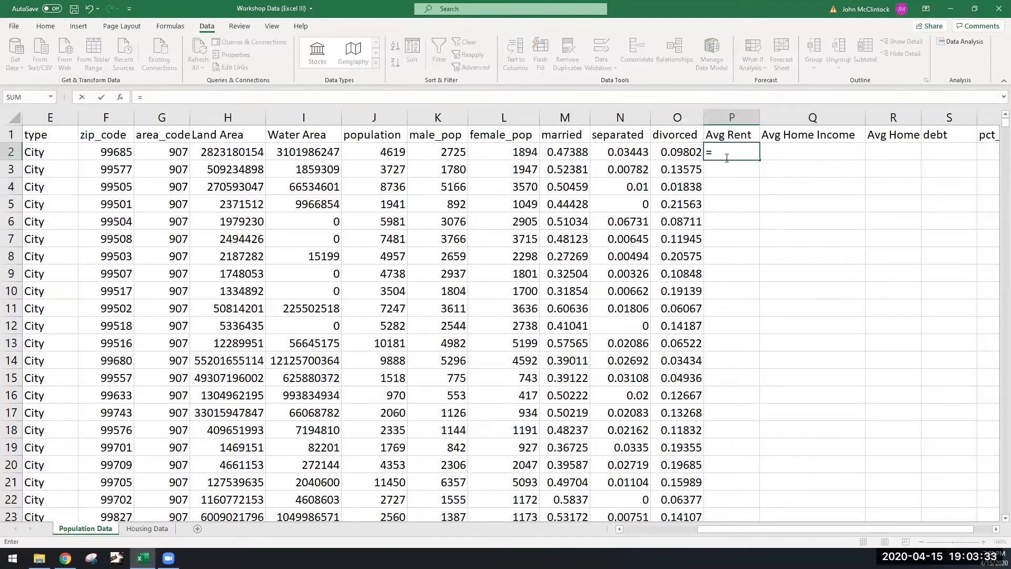
pyautogui.write('match(')
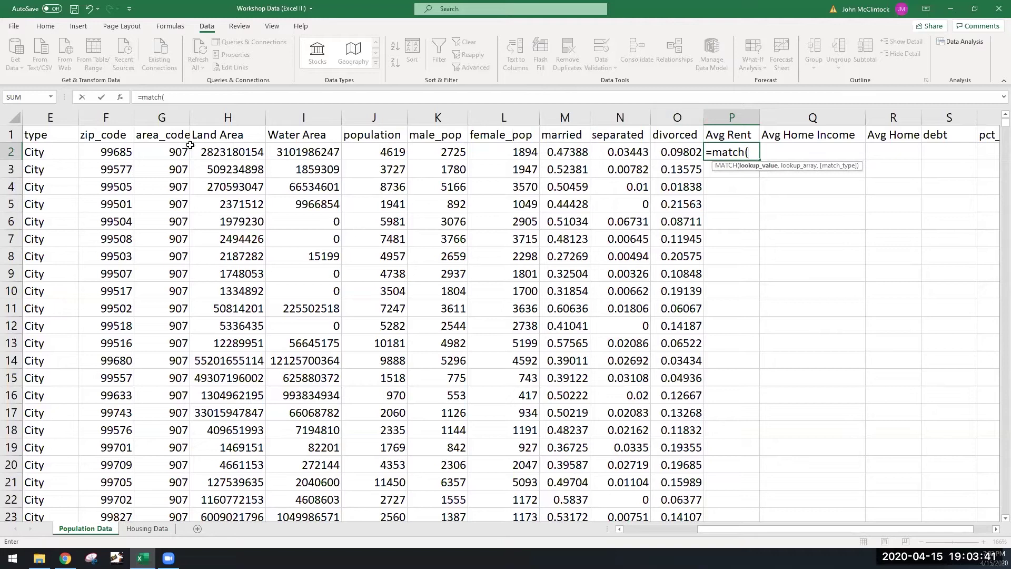
pyautogui.click(125, 153)
pyautogui.write(',')
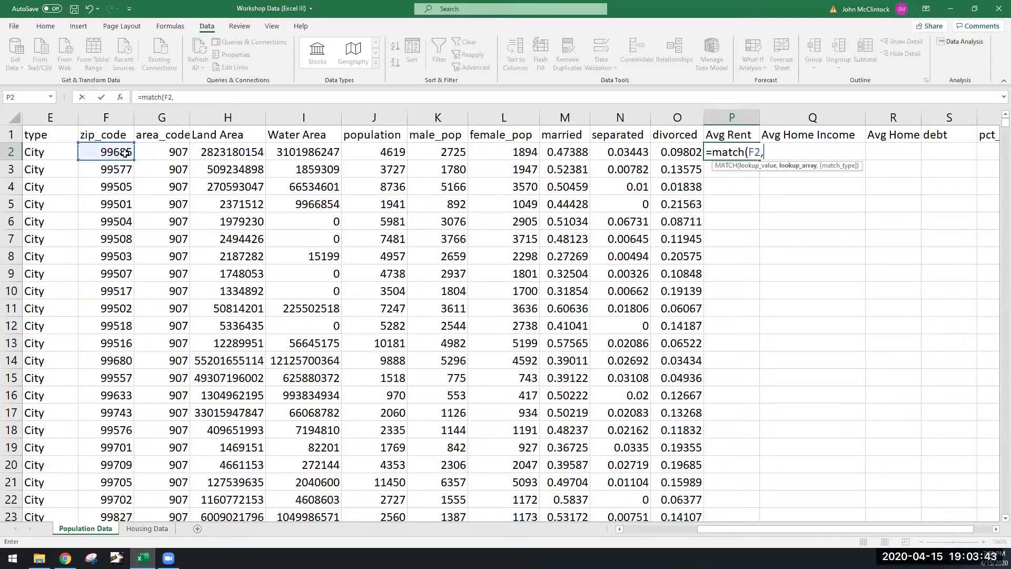
pyautogui.hotkey('ctrl', 'pagedown')
pyautogui.click(44, 115)
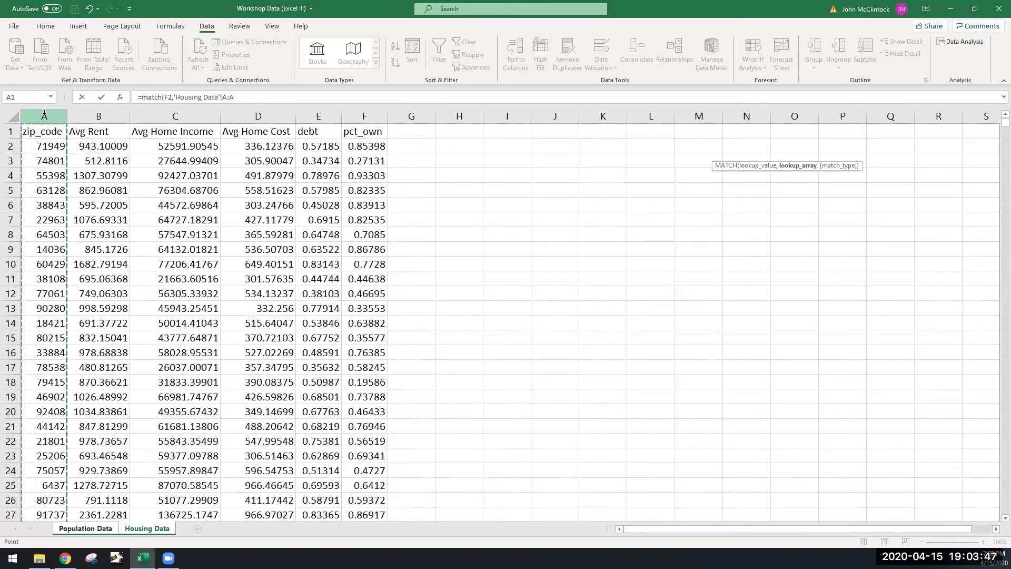
pyautogui.write(',')
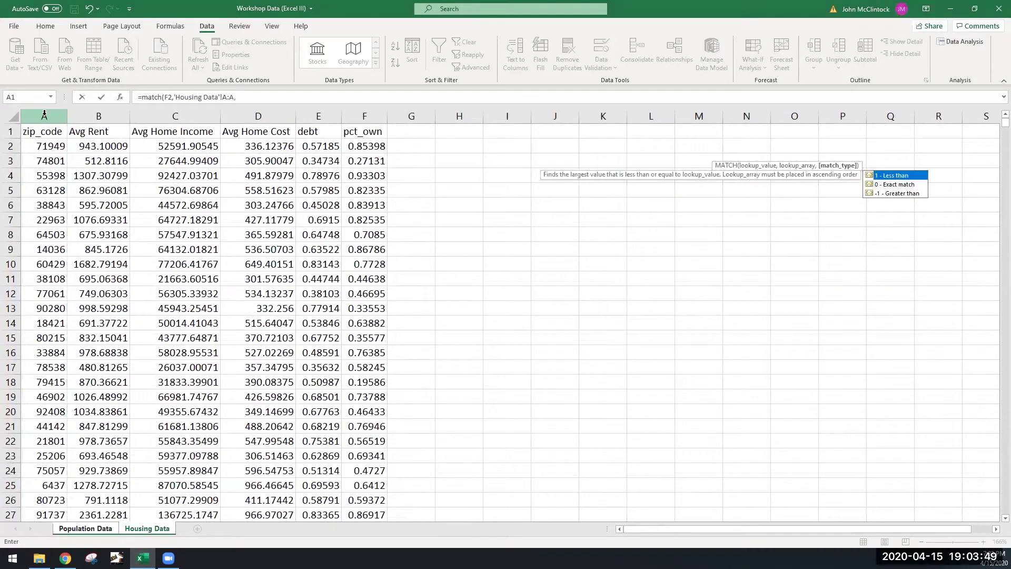
pyautogui.write('0)')
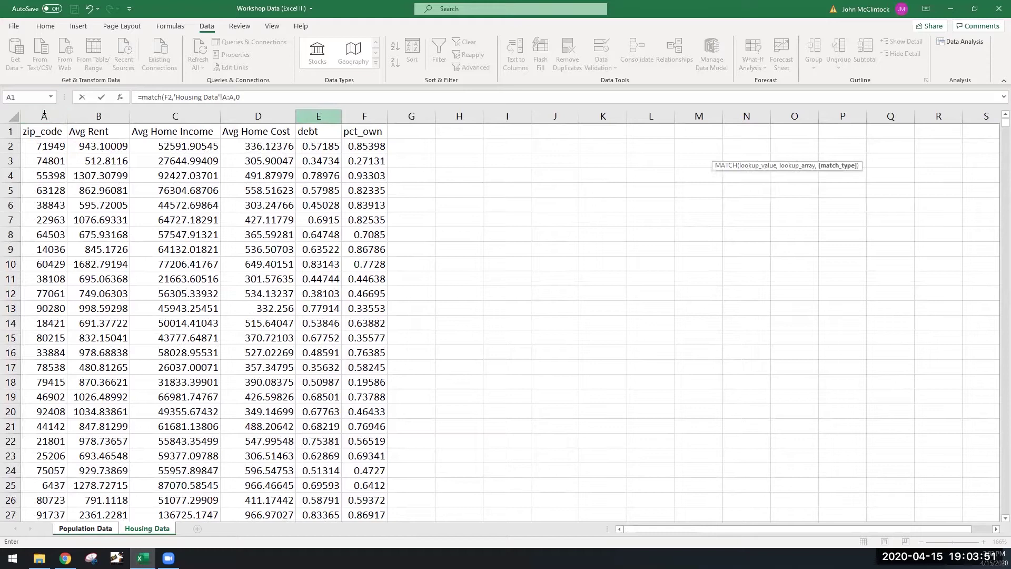
pyautogui.press('Return')
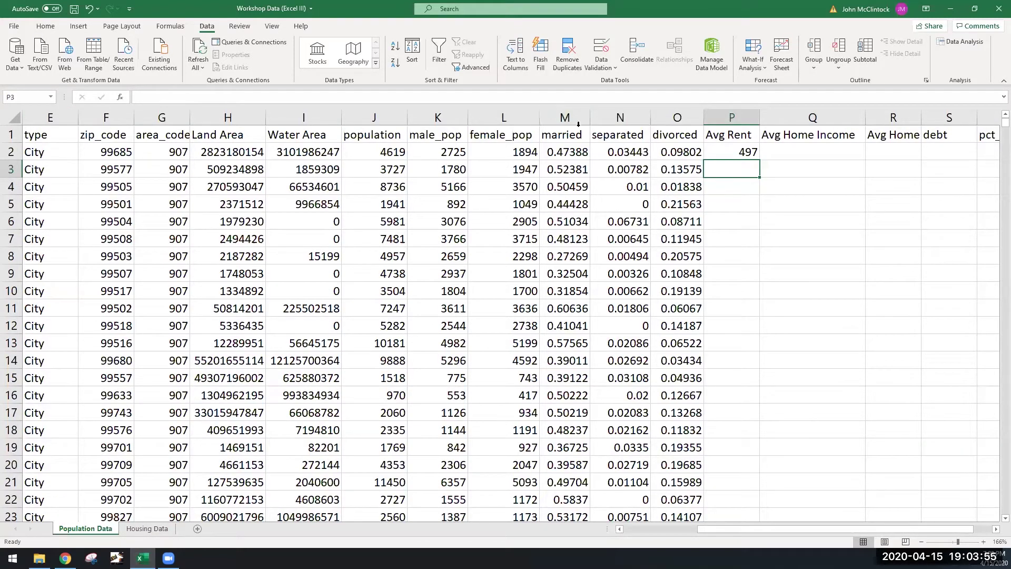
# Step: Erase the formula in P2 and rebuild it as MATCH of F2 against 'Housing Data'!A:A with exact match 0
pyautogui.doubleClick(736, 154)
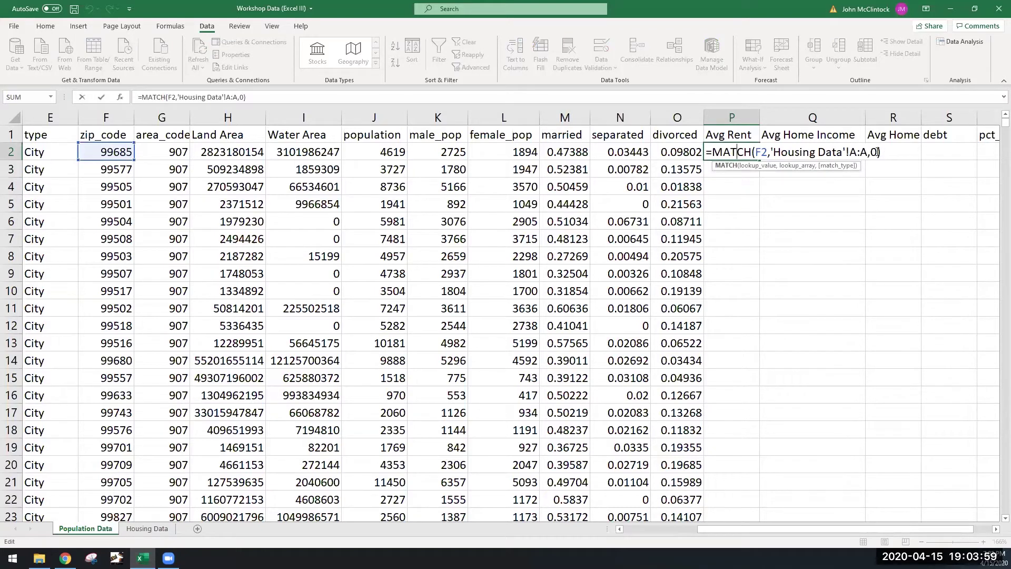
pyautogui.moveTo(843, 151); pyautogui.dragTo(687, 153)
pyautogui.press('BackSpace')
pyautogui.write('=match(')
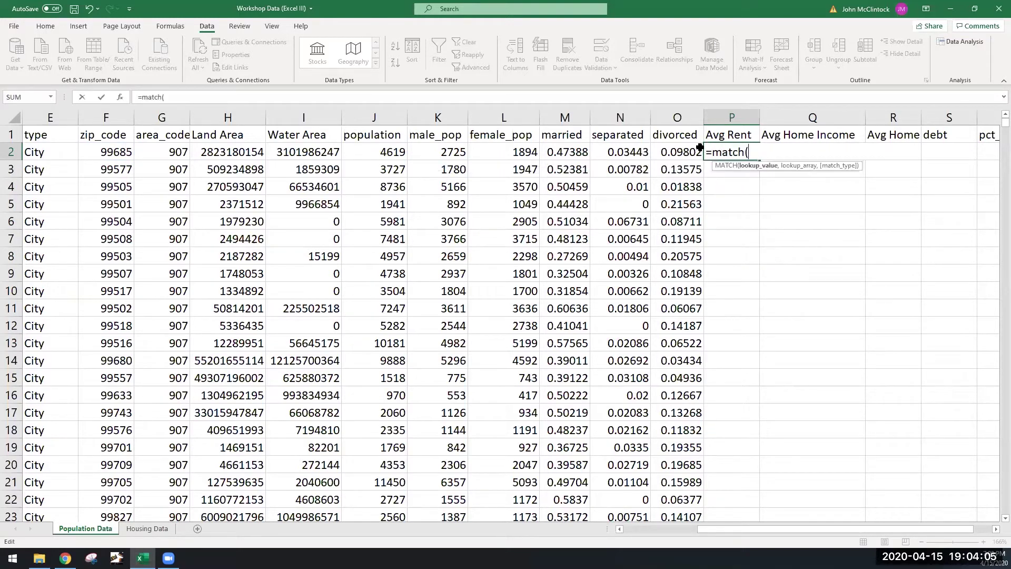
pyautogui.click(125, 155)
pyautogui.write(',')
pyautogui.click(164, 530)
pyautogui.click(51, 114)
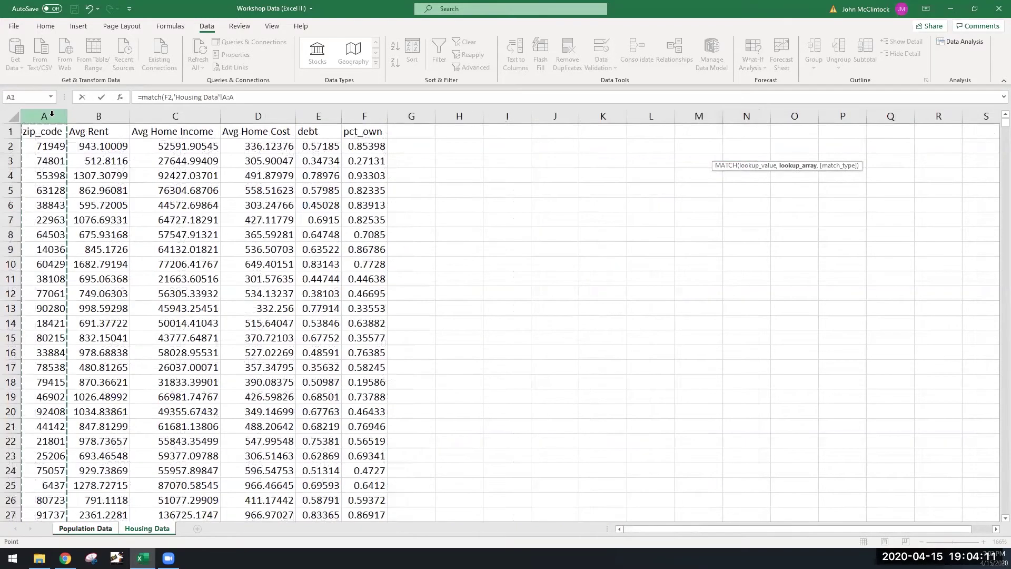
pyautogui.write(',0')
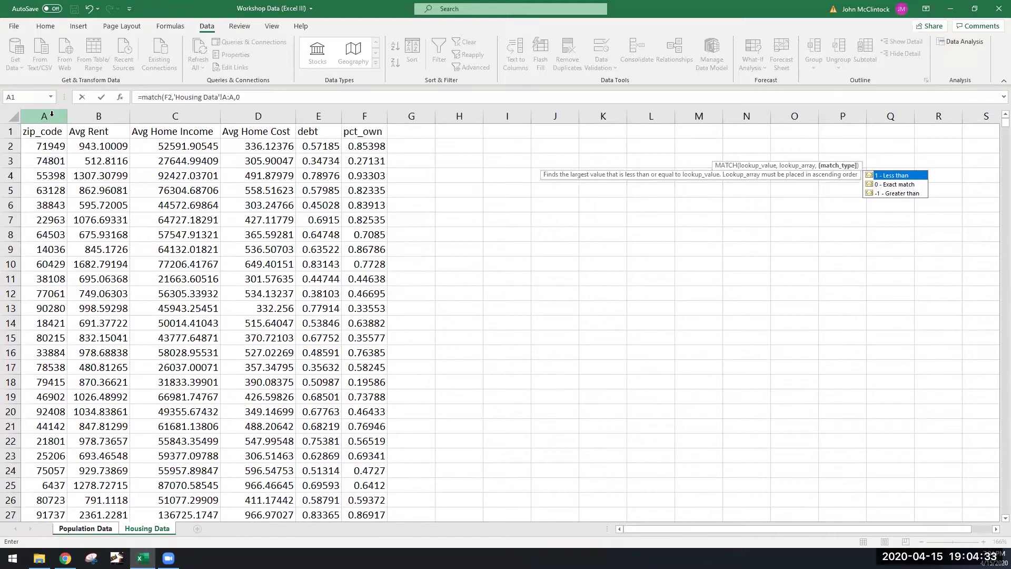
pyautogui.write(')')
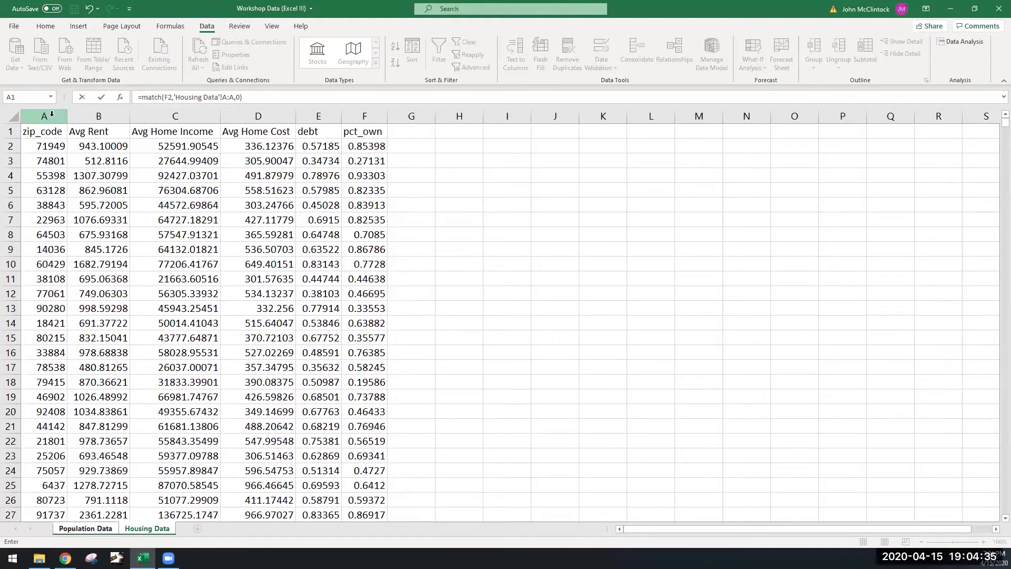
pyautogui.press('Return')
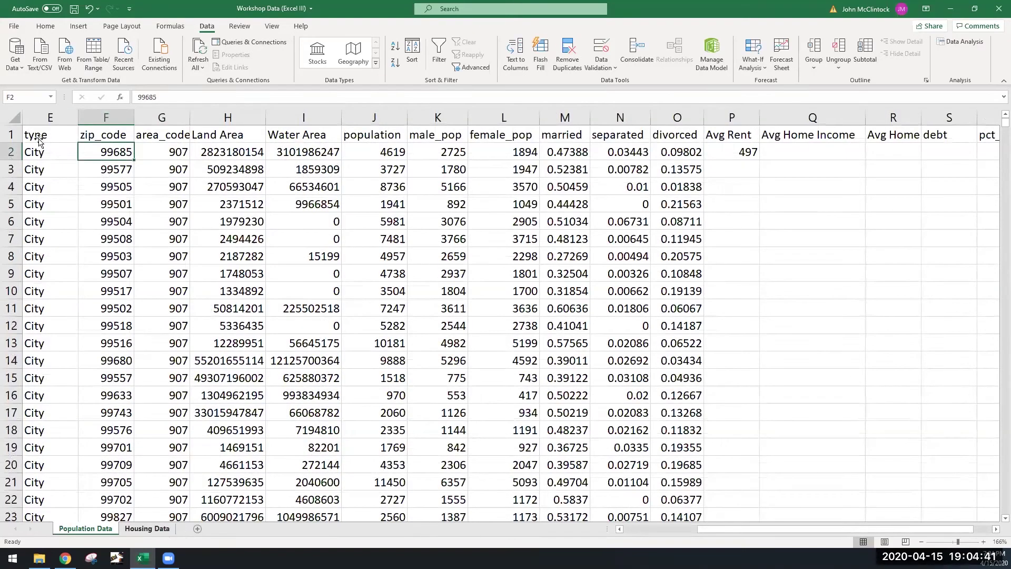
# Step: Examine the zip_code column of Housing Data and the arguments of the MATCH formula in P2
pyautogui.hotkey('ctrl', 'pagedown')
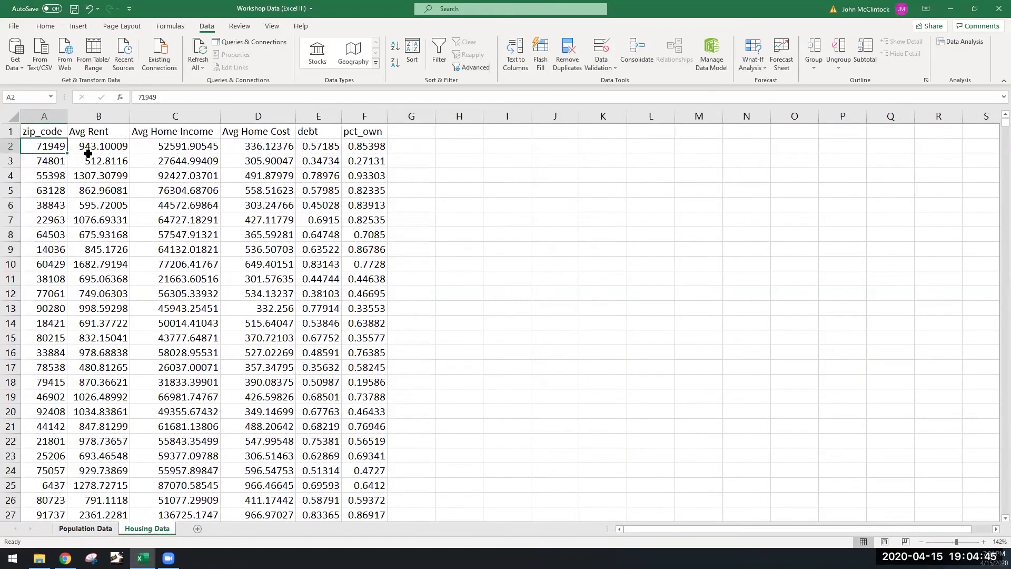
pyautogui.hotkey('ctrl', 'pageup')
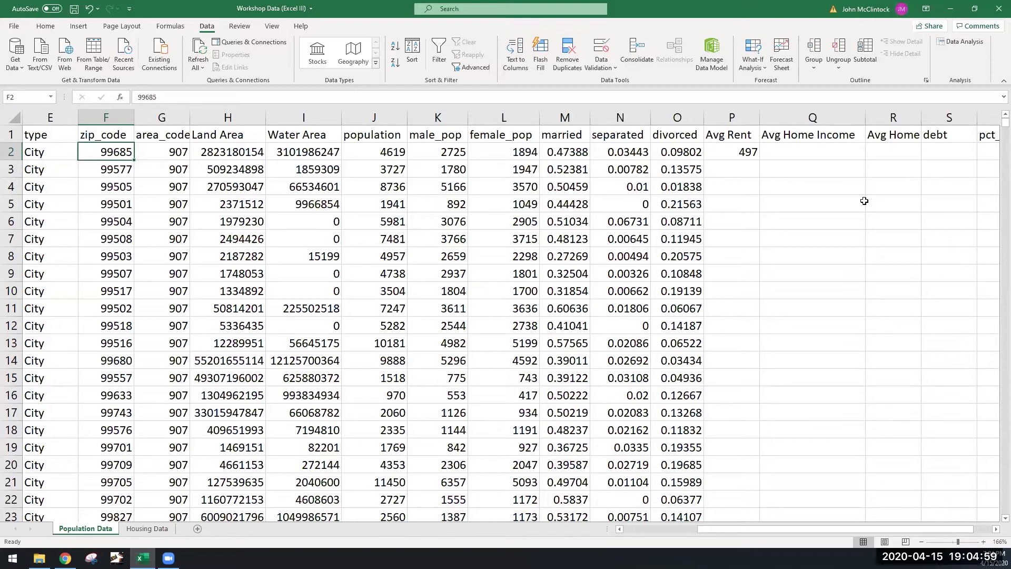
pyautogui.click(729, 152)
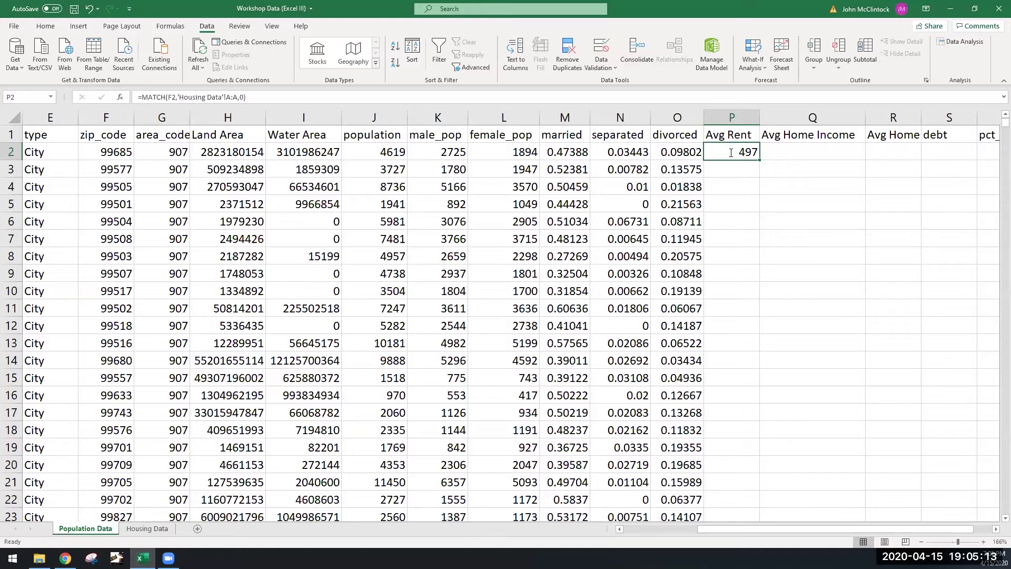
pyautogui.doubleClick(729, 152)
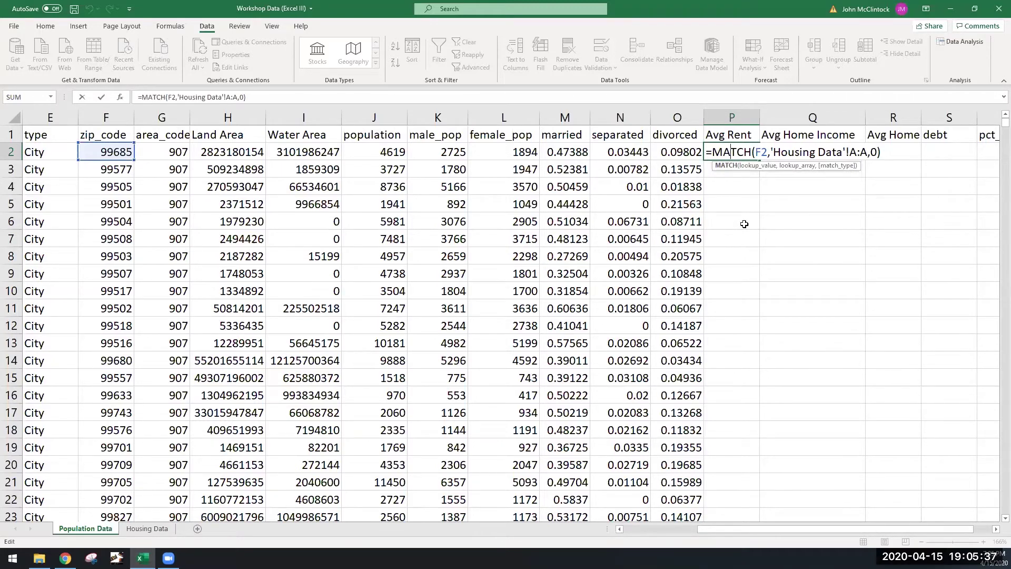
pyautogui.hotkey('ctrl', 'Return')
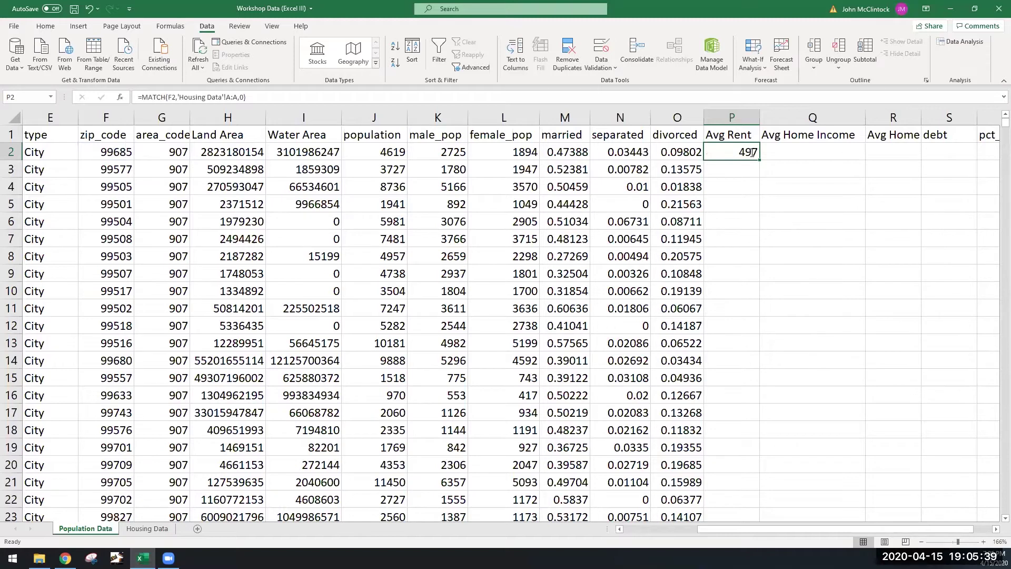
# Step: Clear the MATCH formula from P2 in the Avg Rent column
pyautogui.doubleClick(750, 152)
pyautogui.press('Escape')
pyautogui.press('BackSpace')
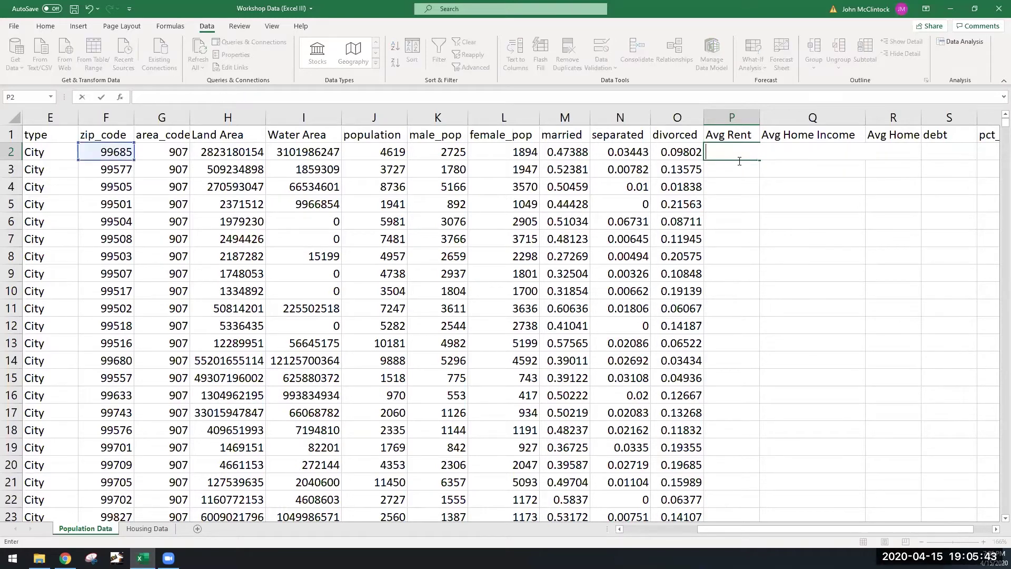
pyautogui.click(731, 199)
# Step: Enter an INDEX formula in P2 that returns row 3 of column F:F
pyautogui.click(721, 152)
pyautogui.write('inde')
pyautogui.press('BackSpace')
pyautogui.press('BackSpace')
pyautogui.press('BackSpace')
pyautogui.press('BackSpace')
pyautogui.write('=ind')
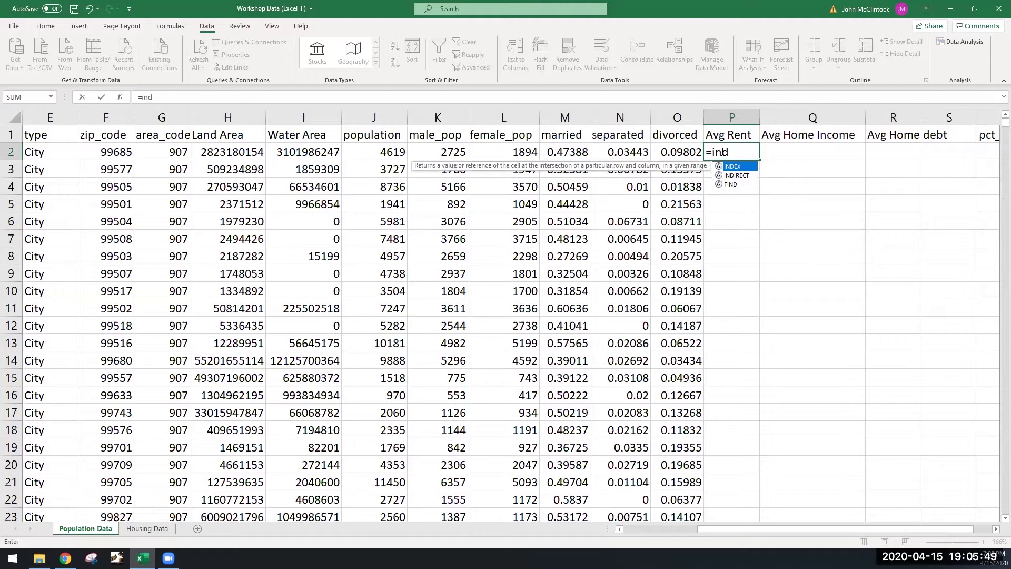
pyautogui.write('ex)')
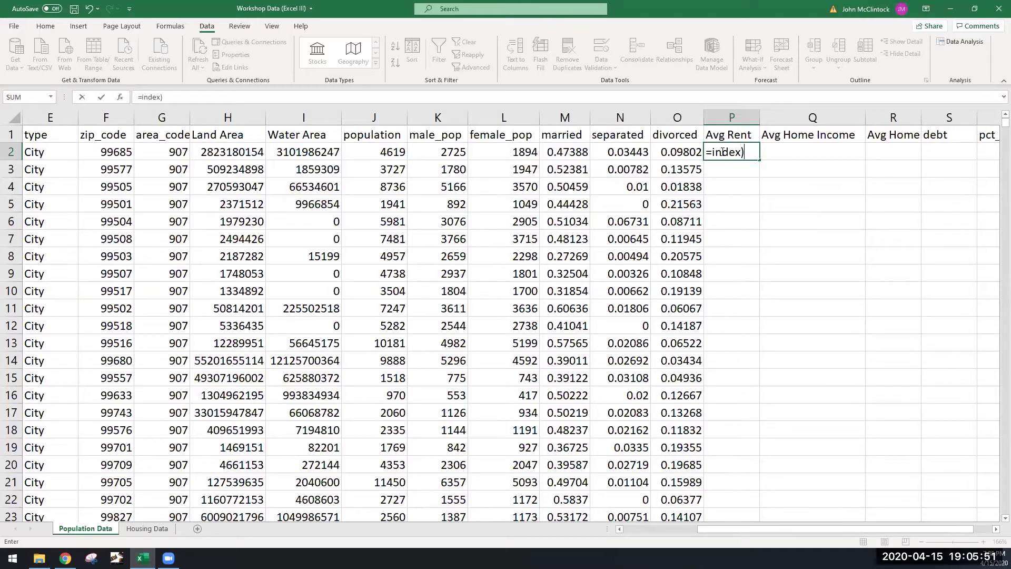
pyautogui.press('BackSpace')
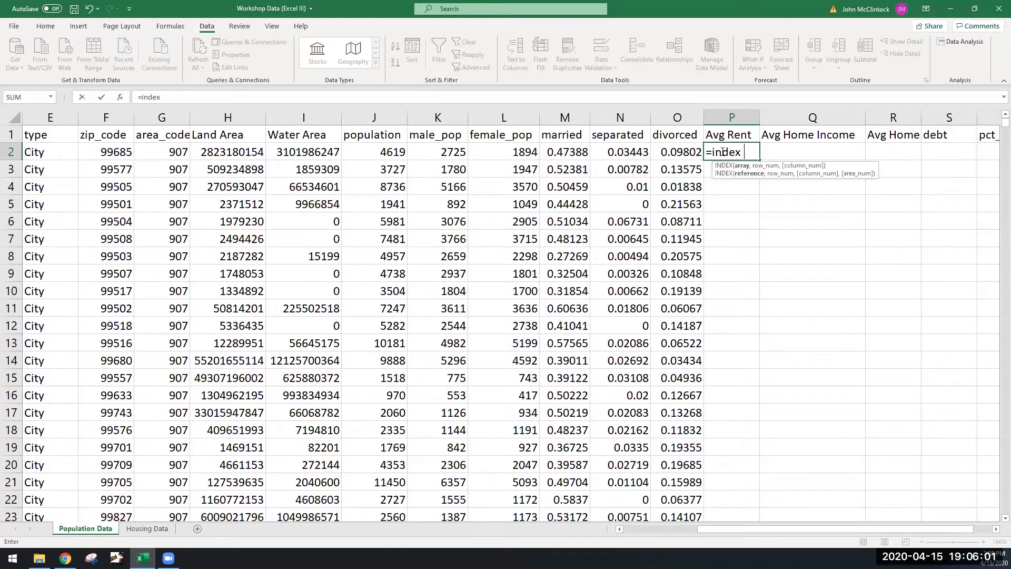
pyautogui.press('BackSpace')
pyautogui.write('(')
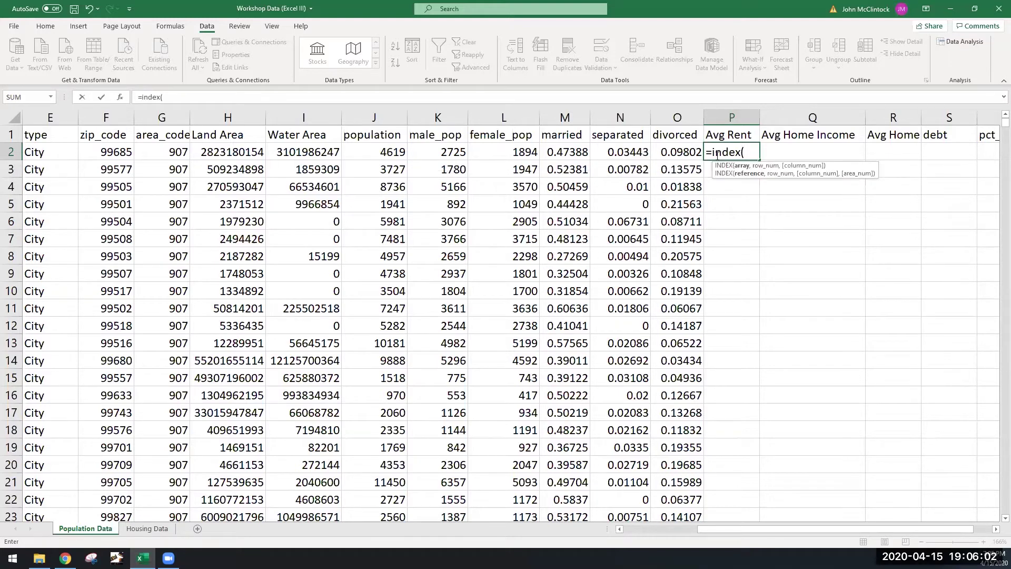
pyautogui.click(127, 118)
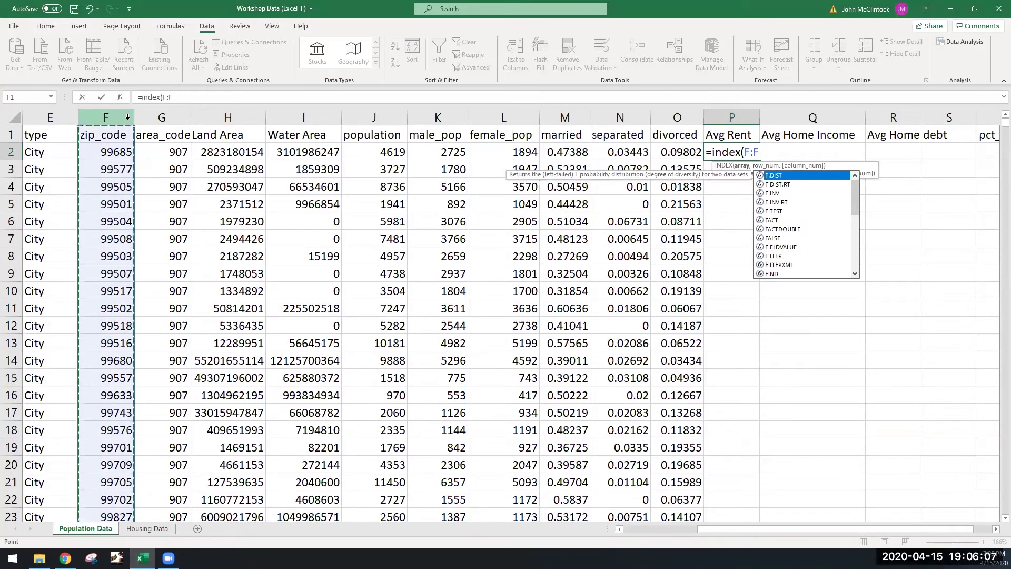
pyautogui.write(',3')
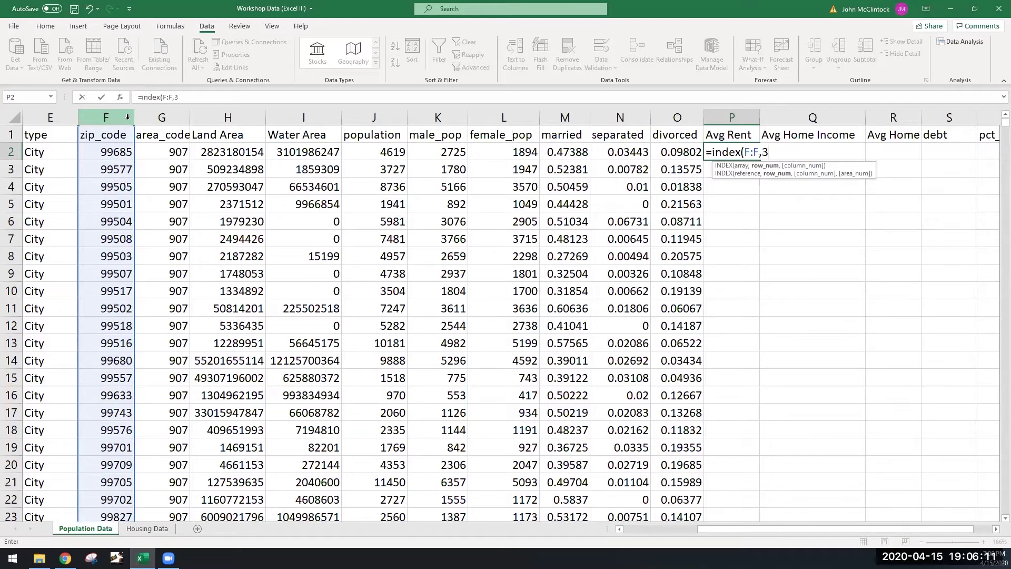
pyautogui.write(')')
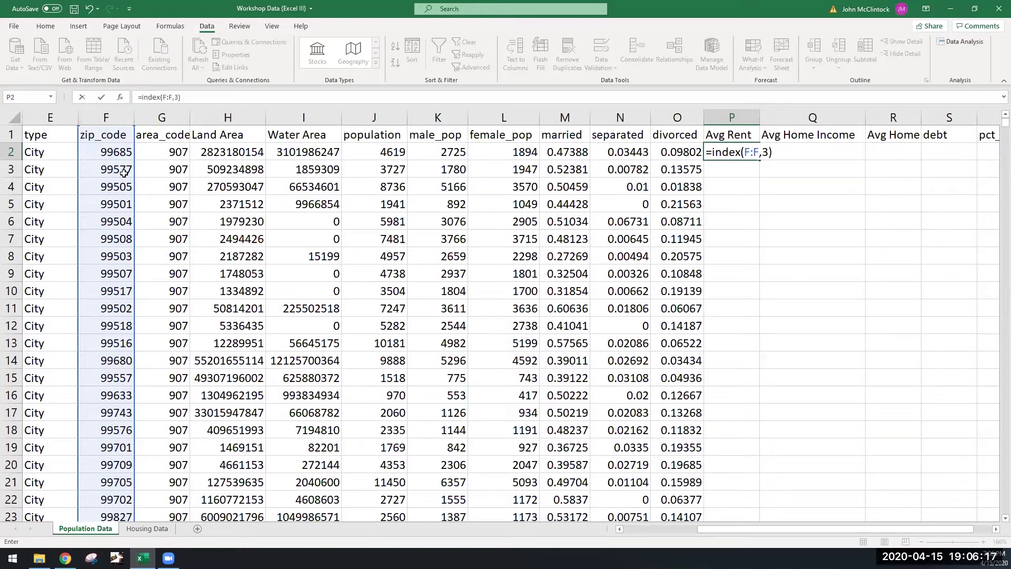
pyautogui.press('Return')
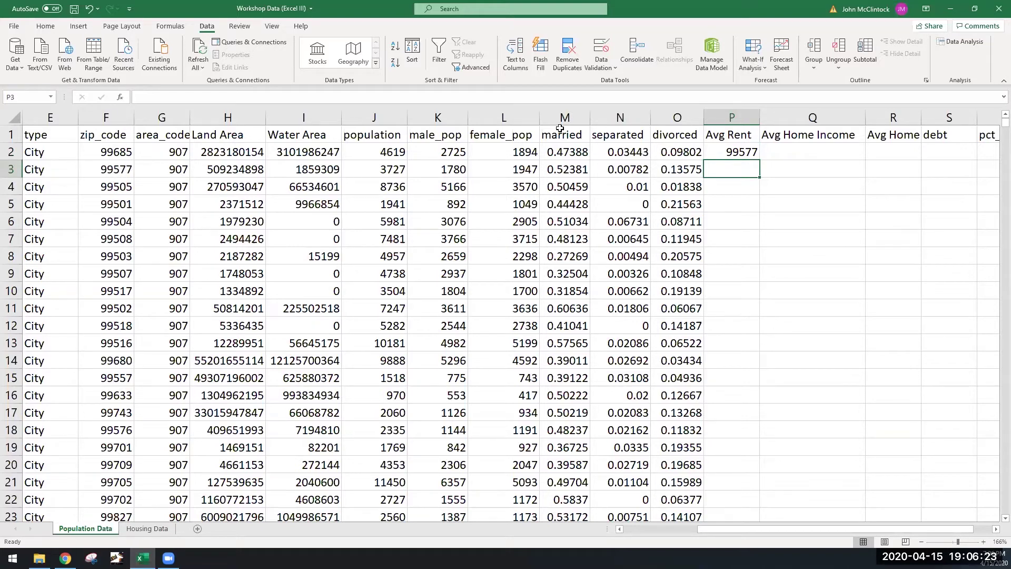
# Step: Examine the array and row number arguments of the INDEX formula in P2, and clear the cell
pyautogui.doubleClick(743, 152)
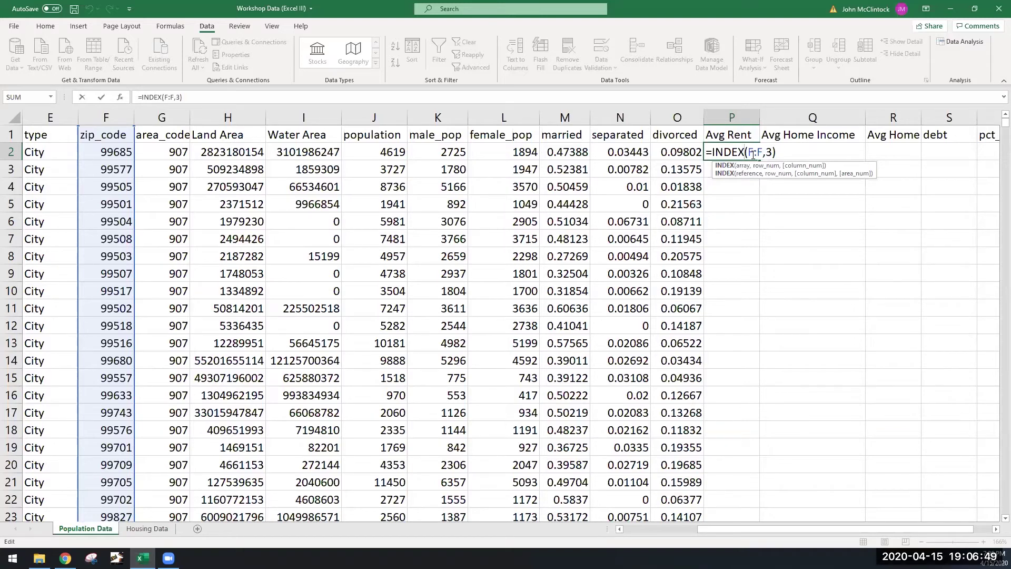
pyautogui.click(769, 154)
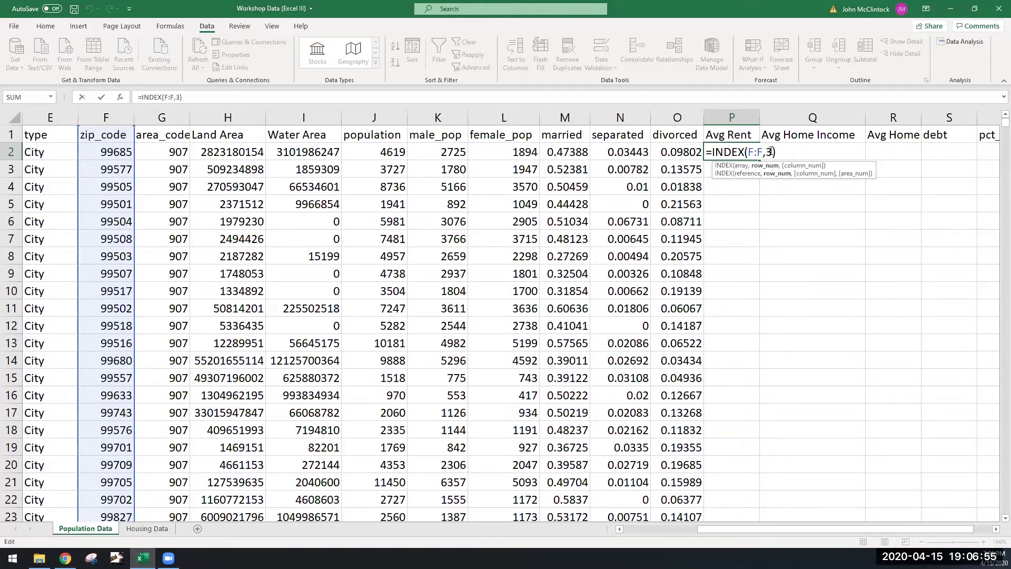
pyautogui.hotkey('ctrl', 'Return')
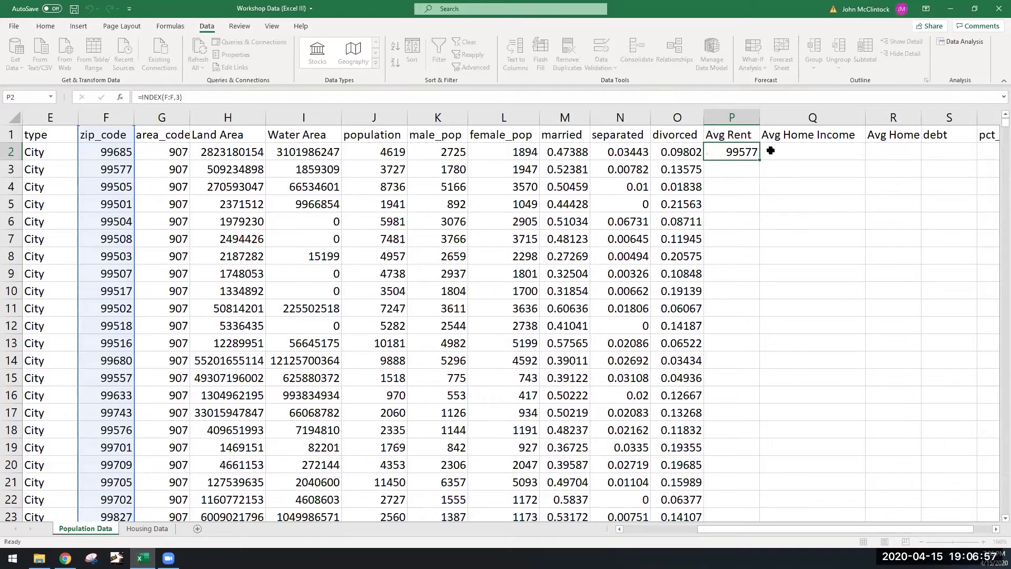
pyautogui.press('BackSpace')
pyautogui.press('Escape')
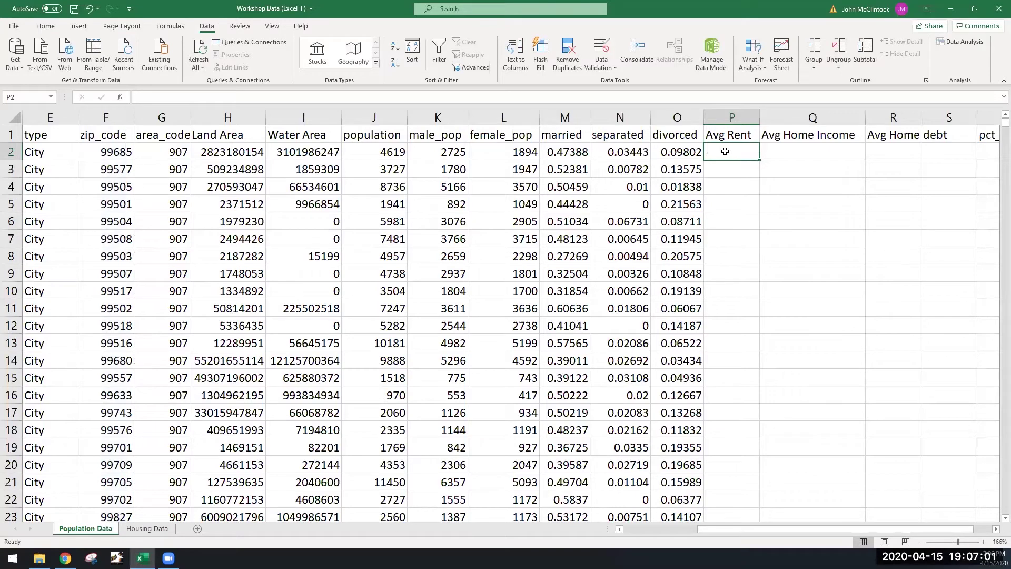
# Step: Begin an INDEX formula in P2 with 'Housing Data'!B:B as the array and a nested MATCH as the row number
pyautogui.write('=index')
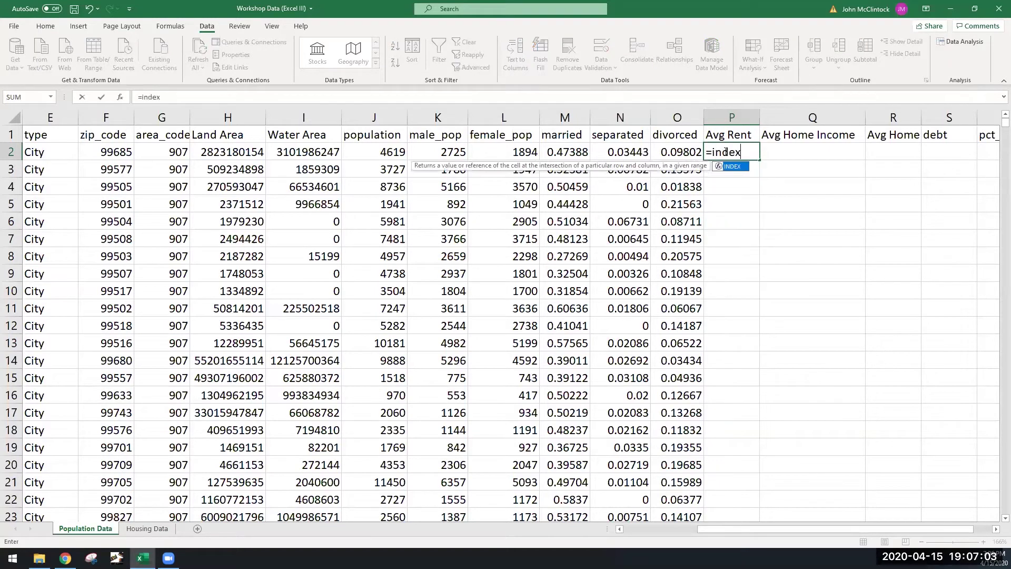
pyautogui.write('(')
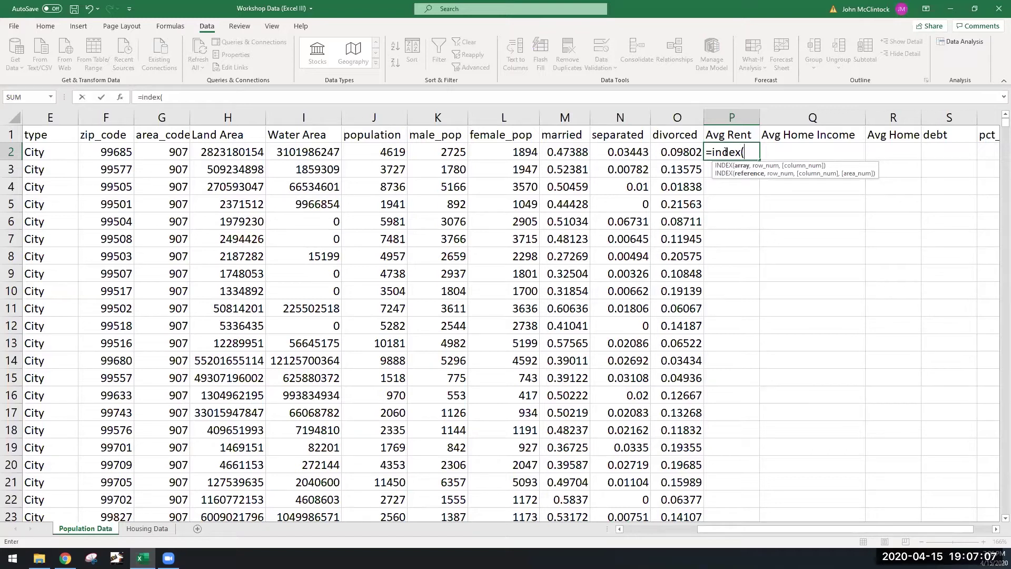
pyautogui.click(163, 532)
pyautogui.click(99, 115)
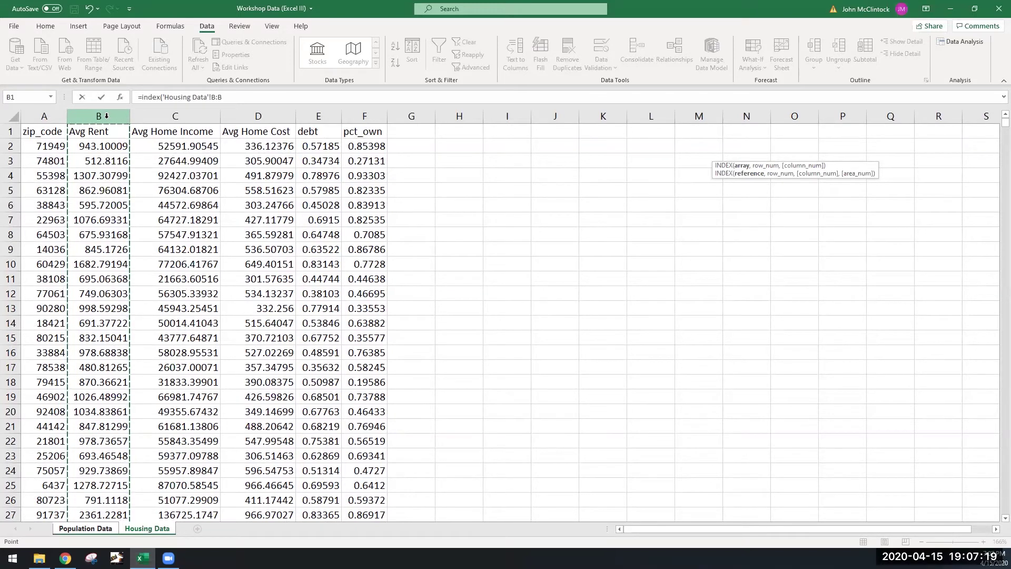
pyautogui.write(',')
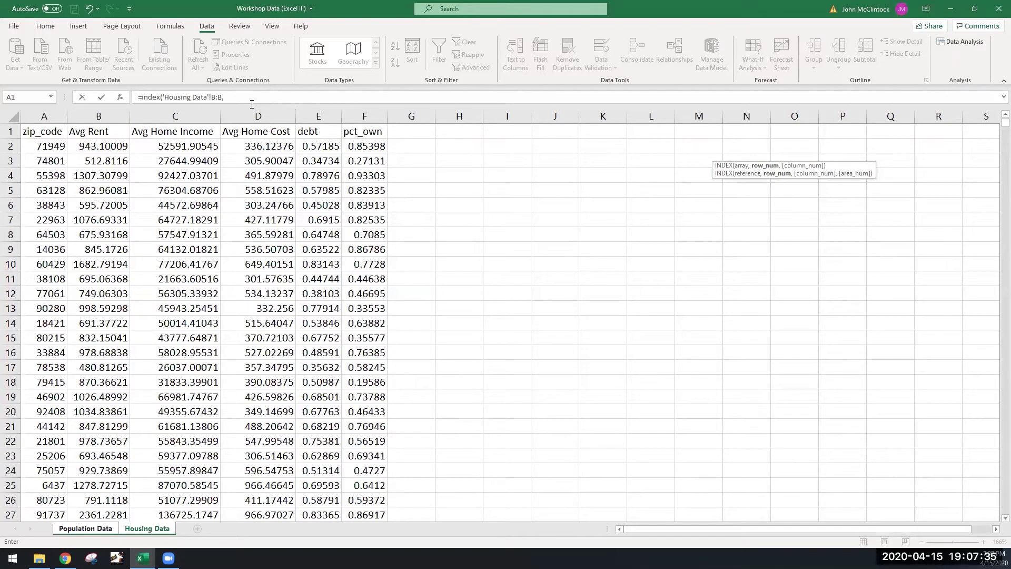
pyautogui.write('m')
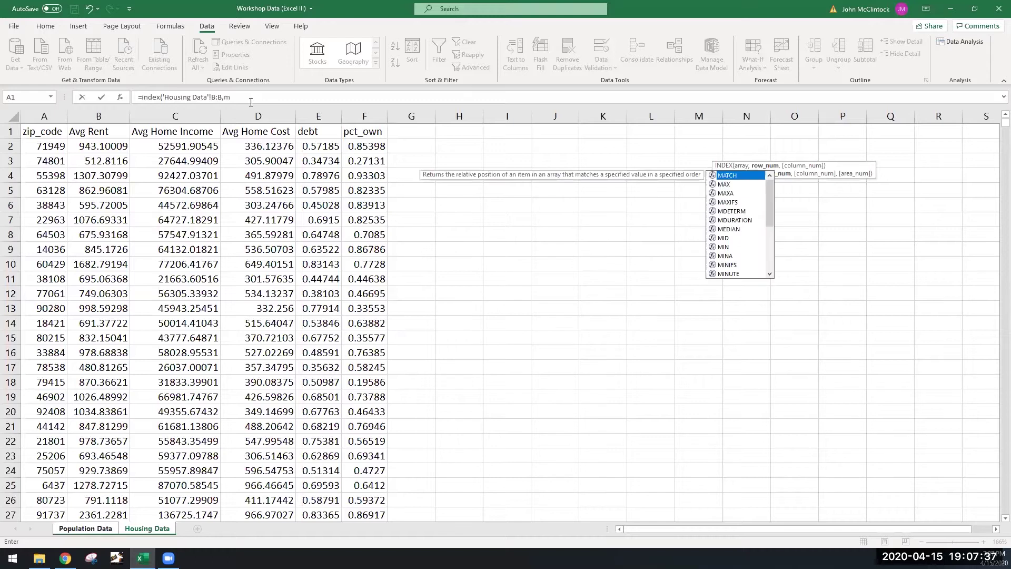
pyautogui.write('atch(')
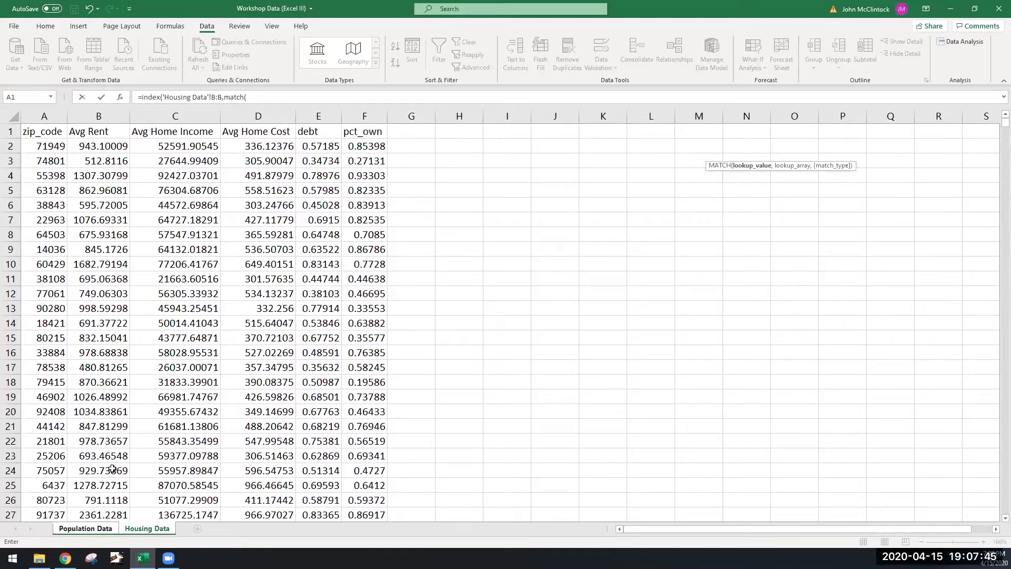
# Step: Complete the nested MATCH with 'Population Data'!F2 as lookup value, 'Housing Data'!A:A as lookup array and match type 0
pyautogui.click(99, 532)
pyautogui.click(125, 153)
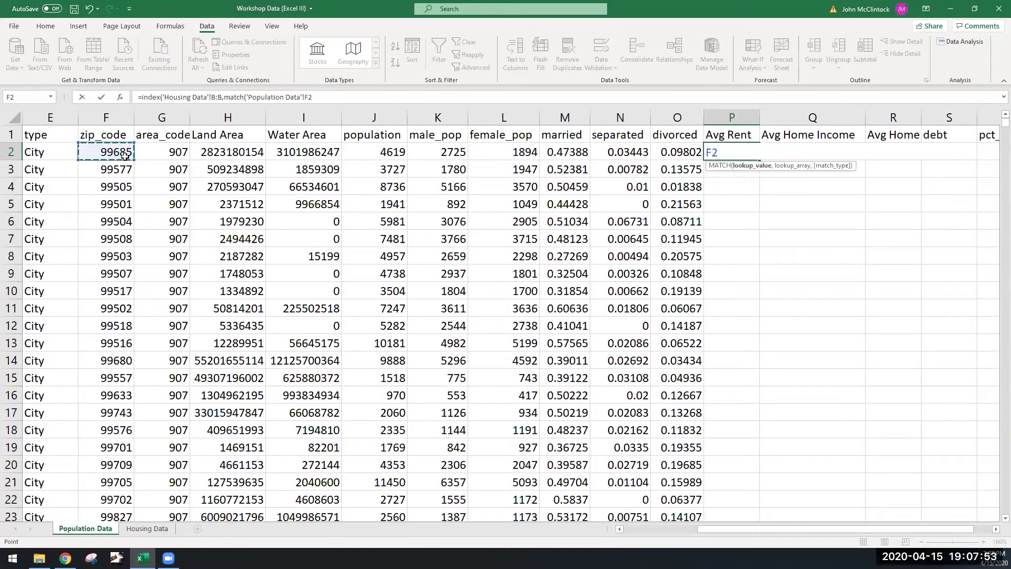
pyautogui.write(',')
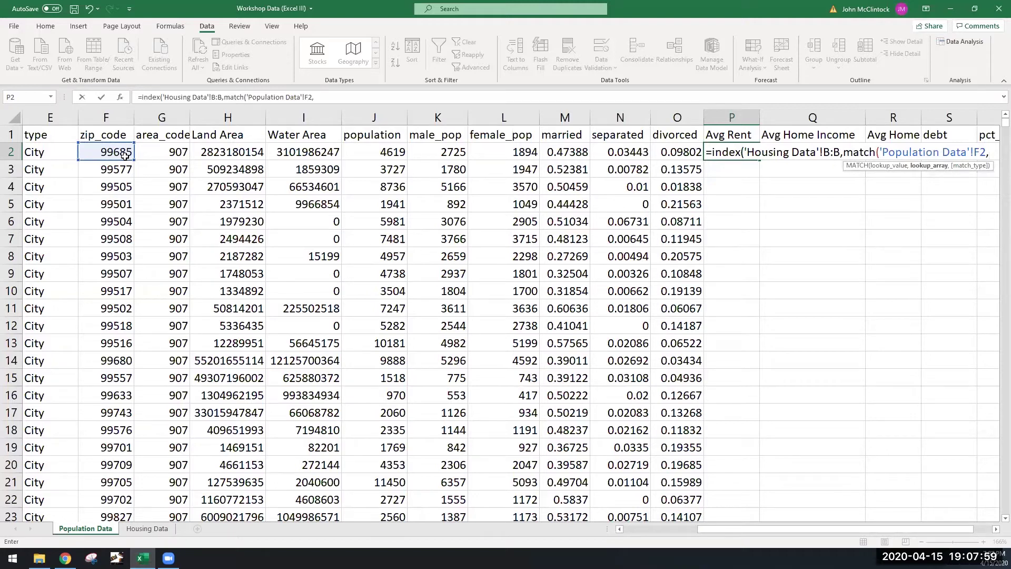
pyautogui.click(147, 529)
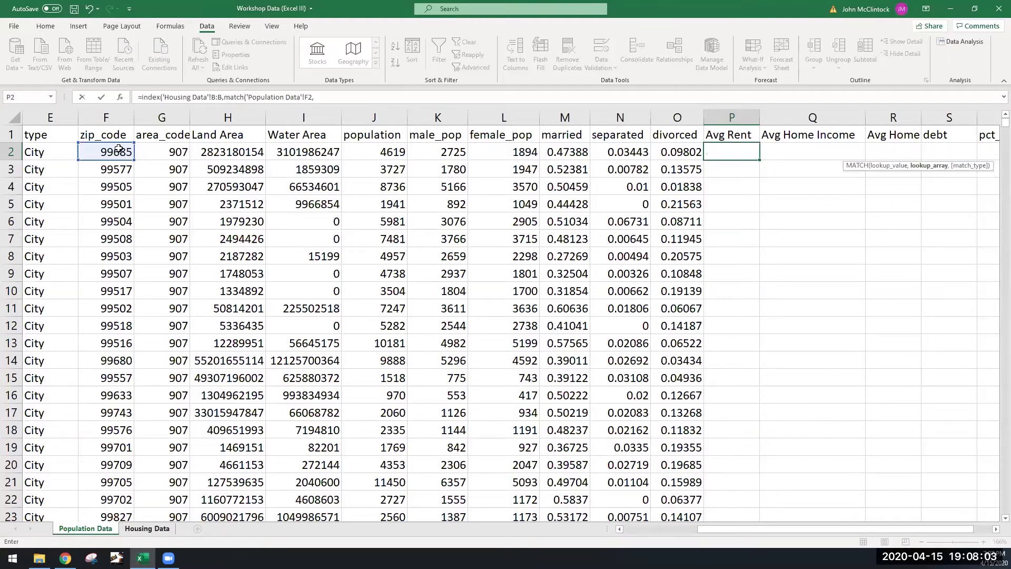
pyautogui.click(60, 116)
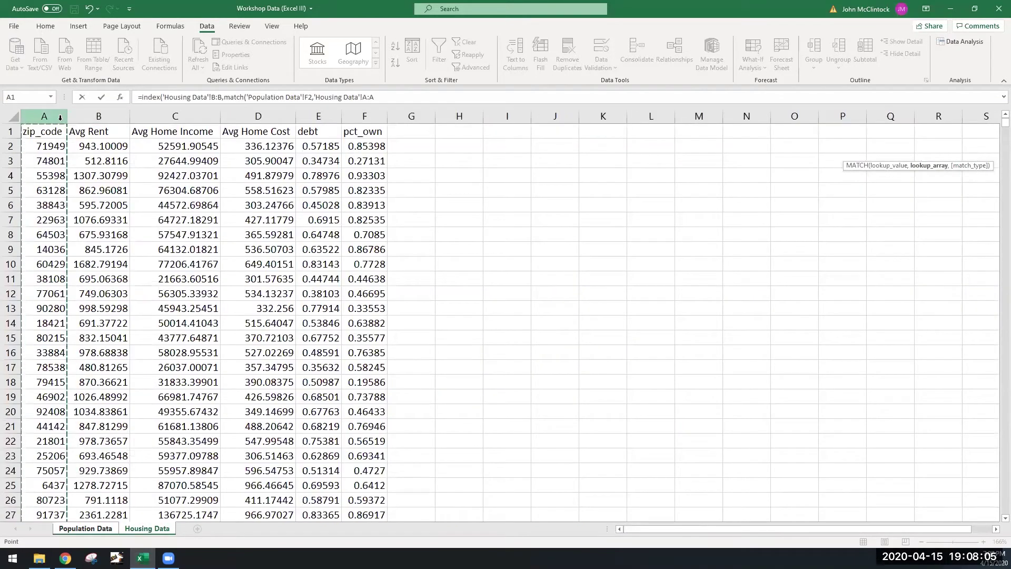
pyautogui.write(',')
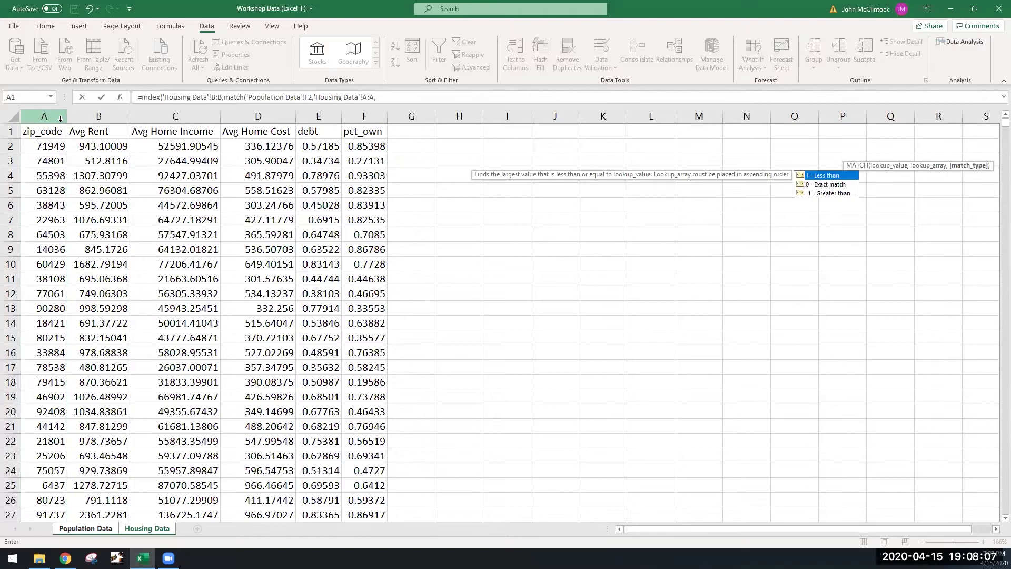
pyautogui.write('0))')
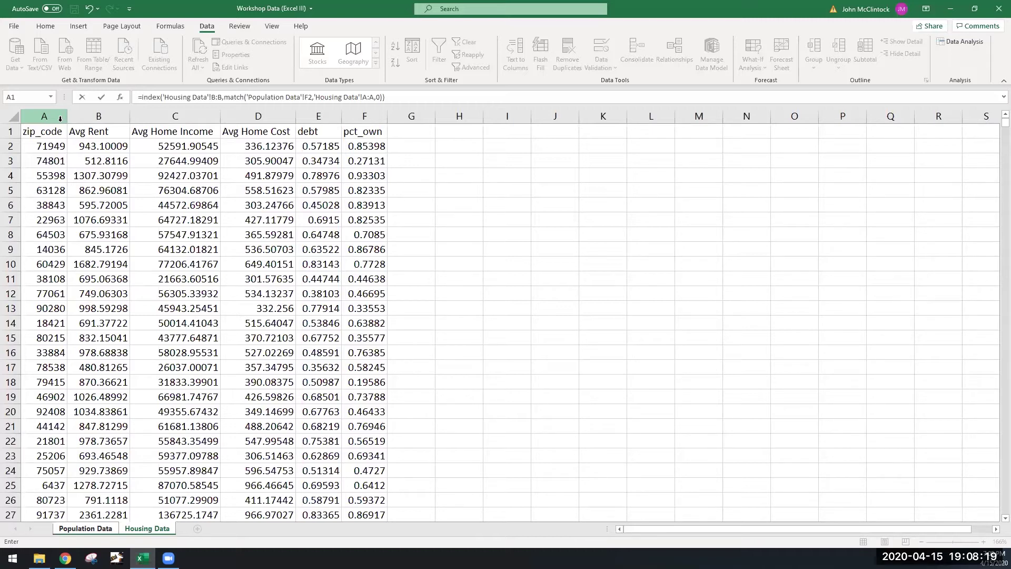
pyautogui.press('Return')
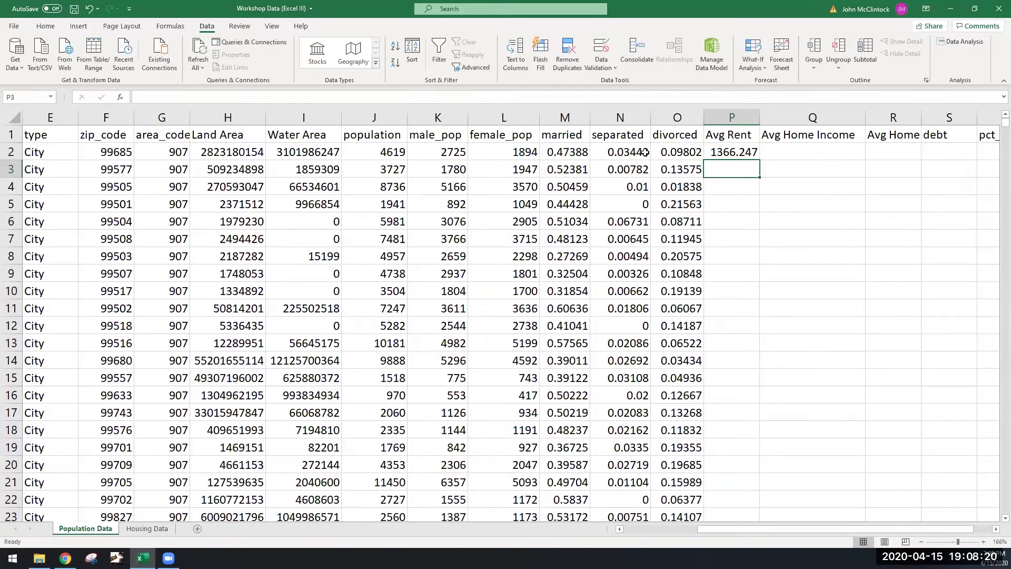
# Step: Examine the full INDEX/MATCH formula in P2 in edit mode
pyautogui.click(724, 153)
pyautogui.doubleClick(724, 152)
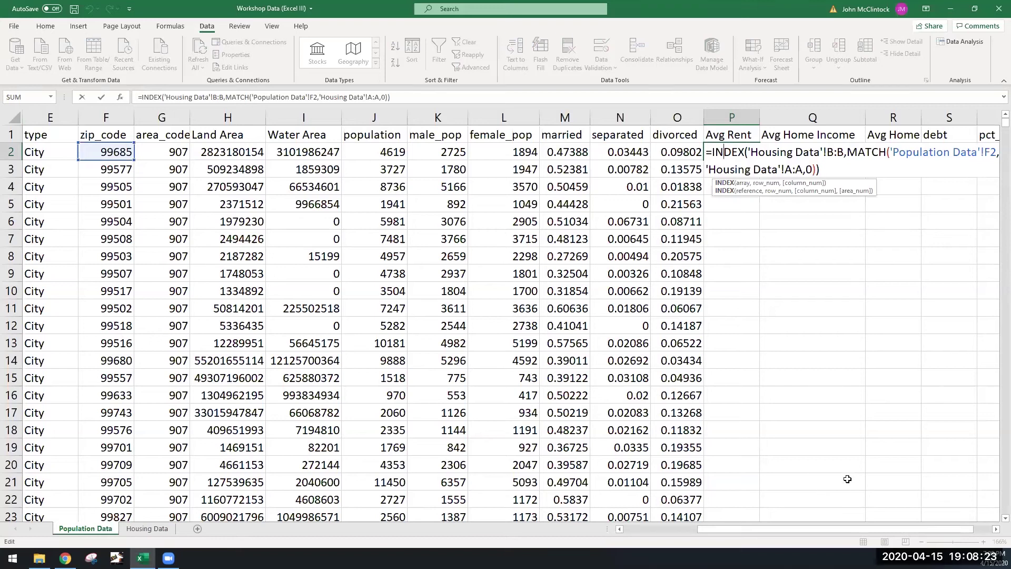
pyautogui.press('Escape')
pyautogui.press('Right')
pyautogui.press('Right')
pyautogui.press('Right')
pyautogui.press('Right')
pyautogui.press('Right')
pyautogui.press('Right')
pyautogui.press('Right')
pyautogui.press('Right')
pyautogui.press('Right')
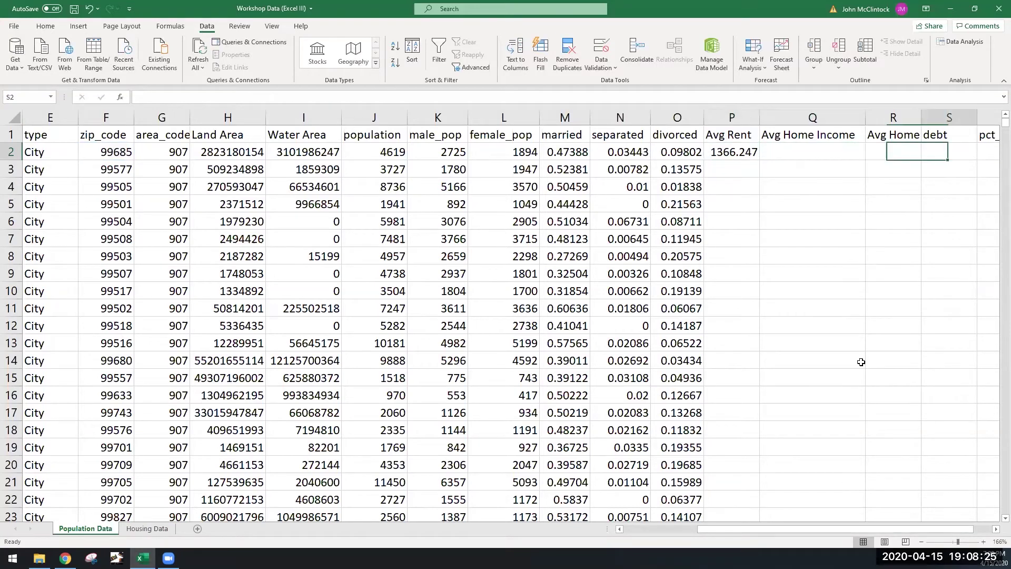
pyautogui.doubleClick(432, 153)
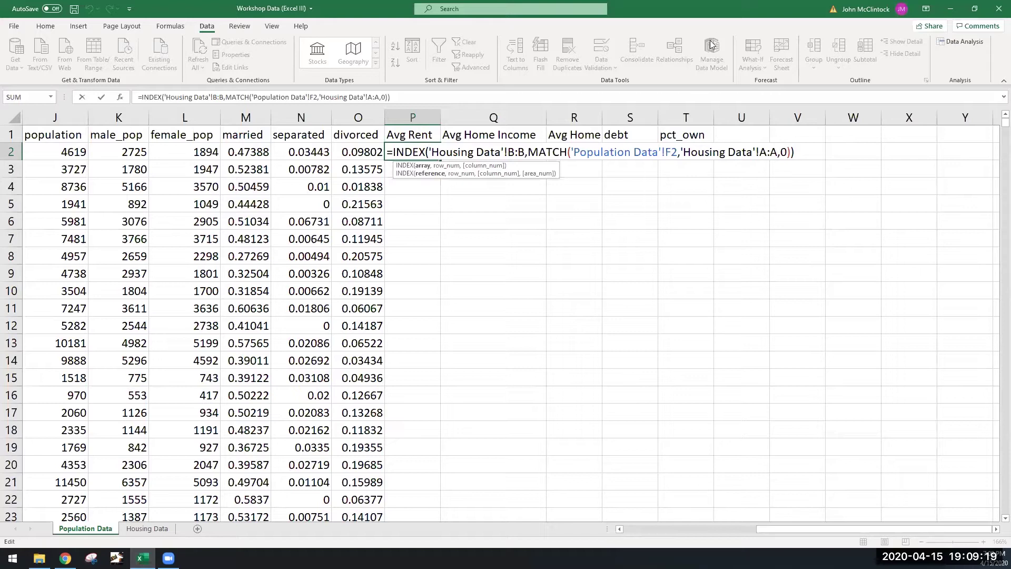
# Step: Try the mixed references $F2 and F$2 for the MATCH lookup value in P2, removing the dollar sign each time
pyautogui.click(665, 152)
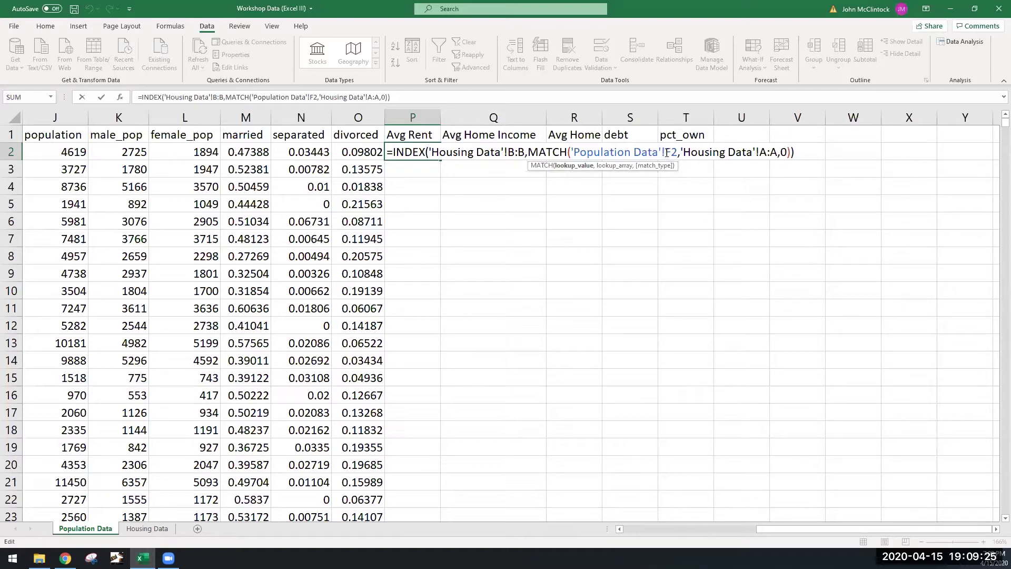
pyautogui.write('$')
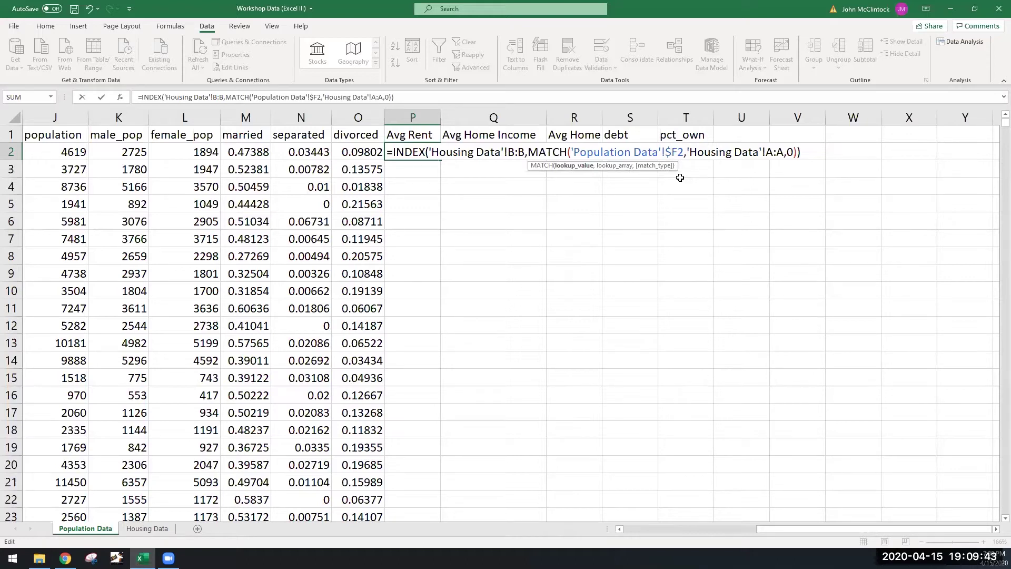
pyautogui.press('BackSpace')
pyautogui.click(672, 153)
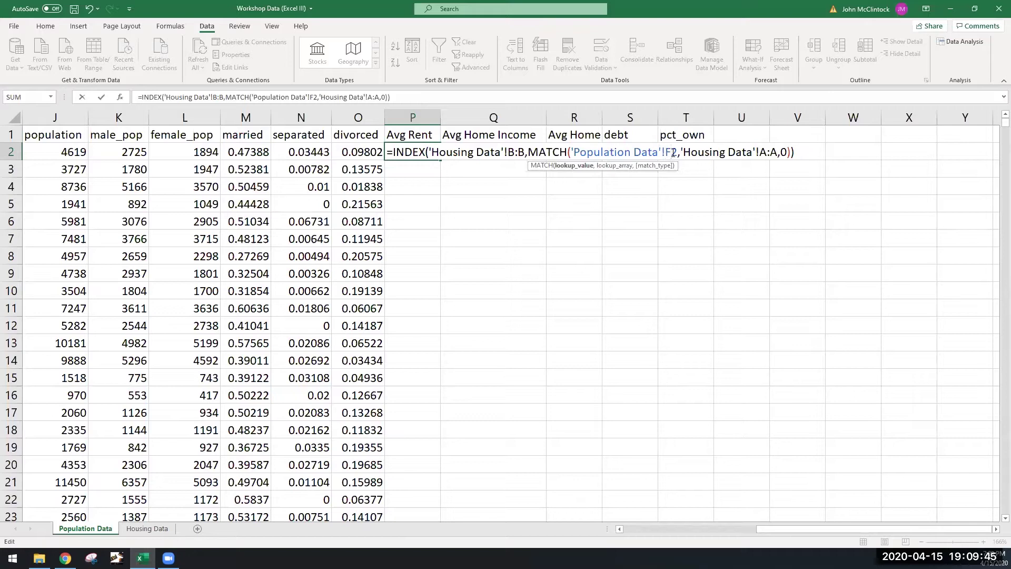
pyautogui.write('$')
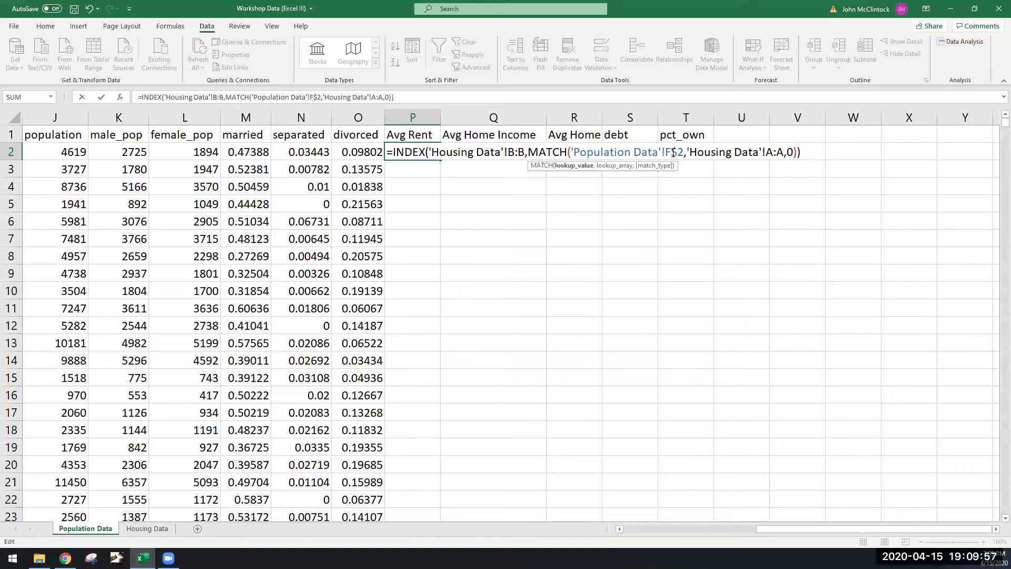
pyautogui.press('BackSpace')
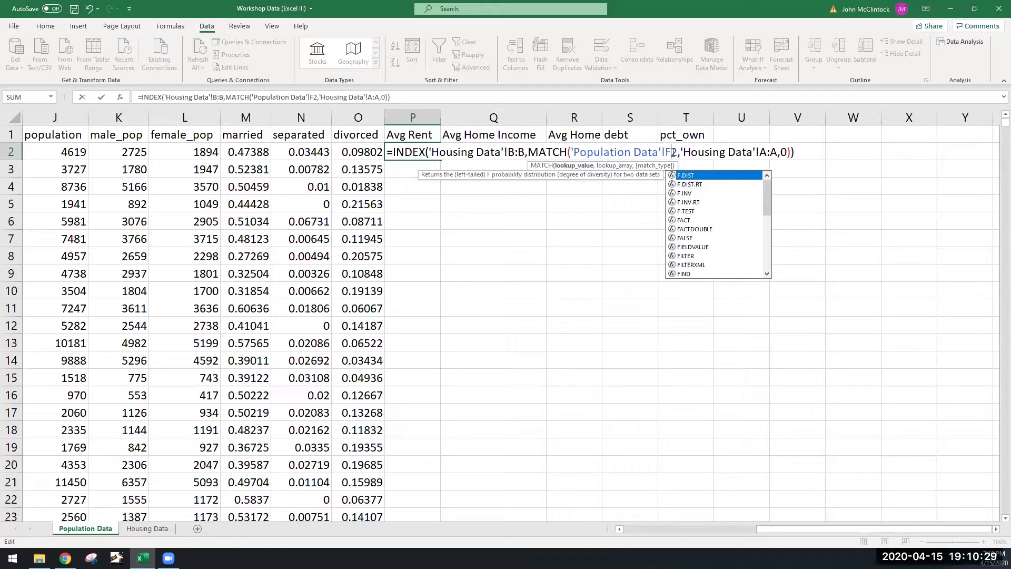
# Step: Cycle the MATCH lookup reference through its absolute and mixed forms, starting with $F$2, back to relative F2
pyautogui.press('F4')
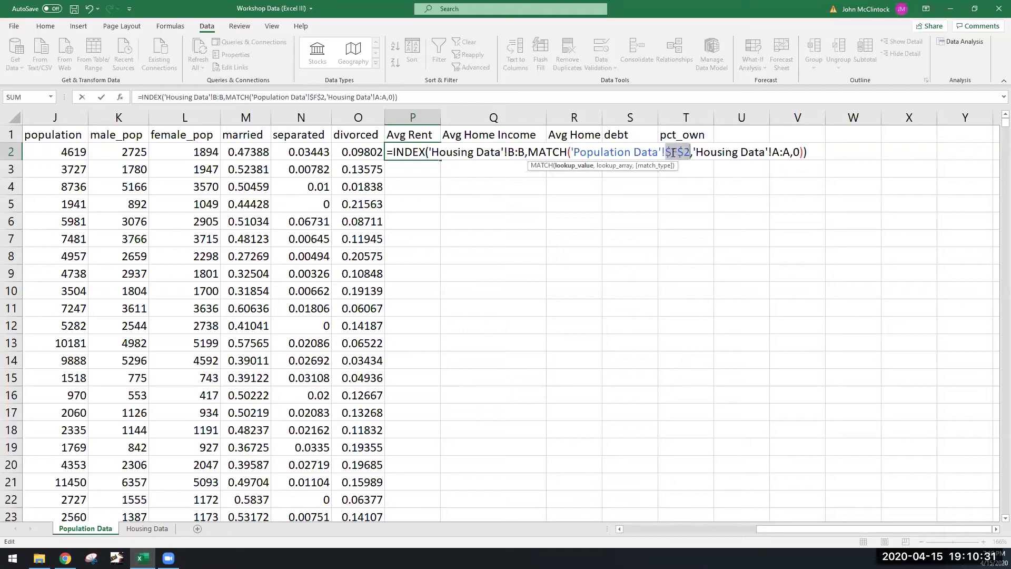
pyautogui.press('F4')
pyautogui.press('F4')
pyautogui.press('F4')
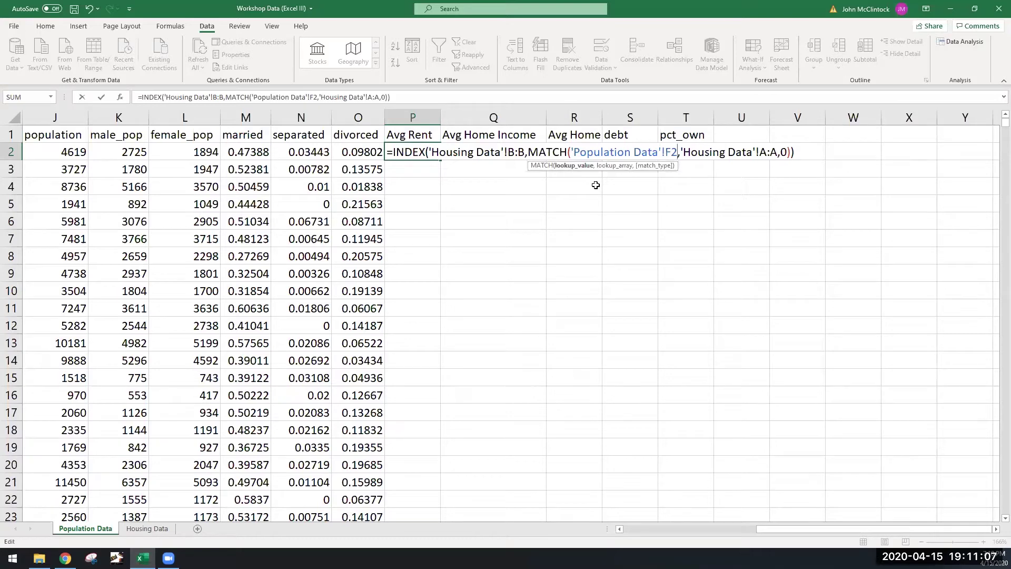
# Step: Commit the INDEX/MATCH formula in P2 and check the Avg Rent and Avg Home Income columns on the Housing Data sheet
pyautogui.hotkey('ctrl', 'Return')
pyautogui.click(479, 155)
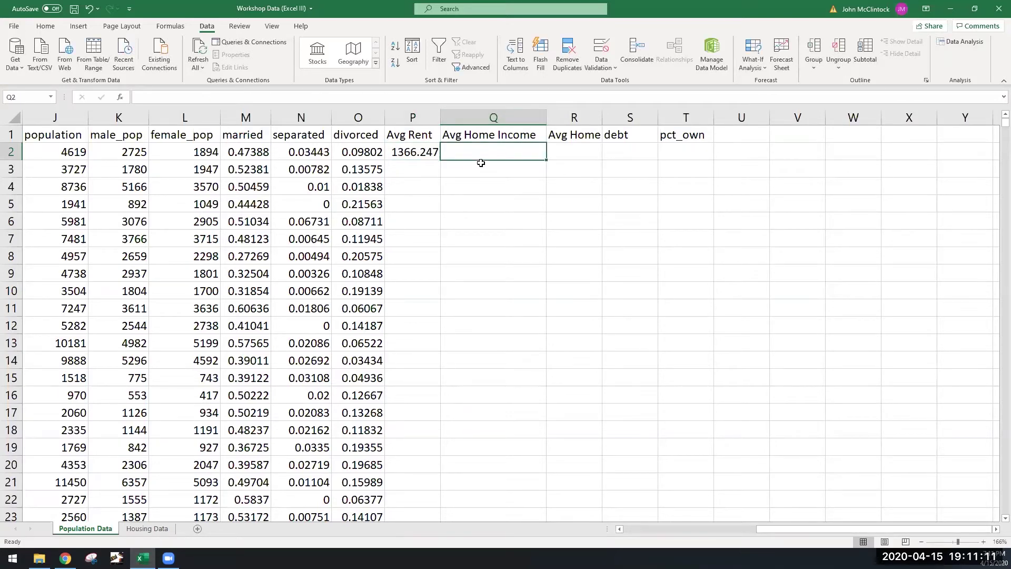
pyautogui.hotkey('ctrl', 'pagedown')
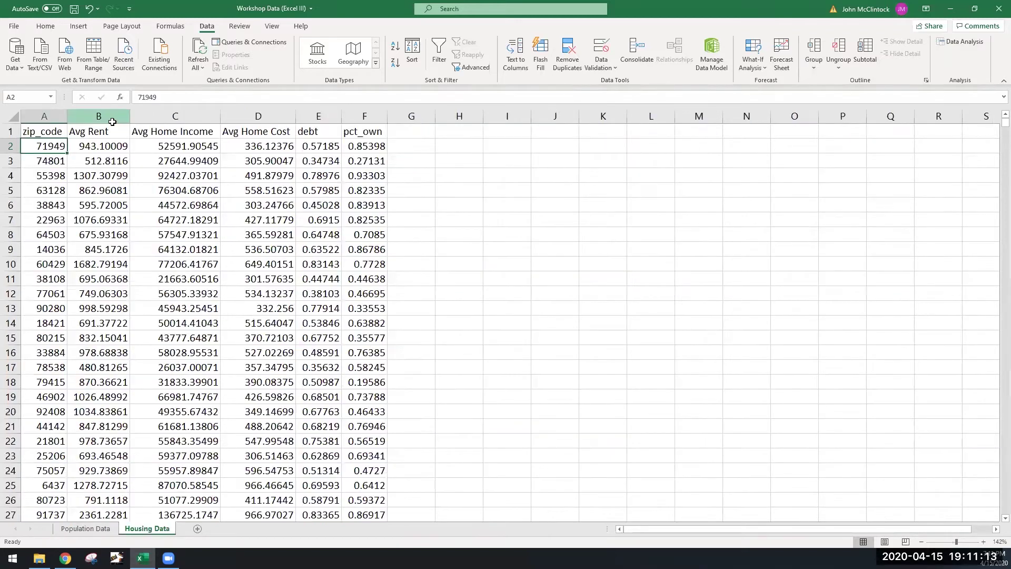
pyautogui.click(112, 120)
pyautogui.click(158, 116)
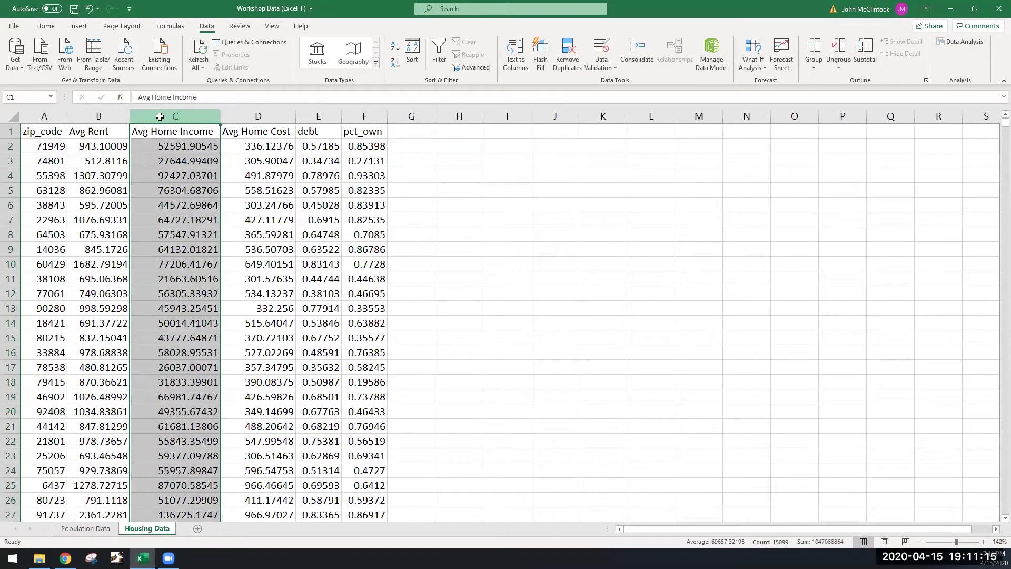
pyautogui.hotkey('ctrl', 'pageup')
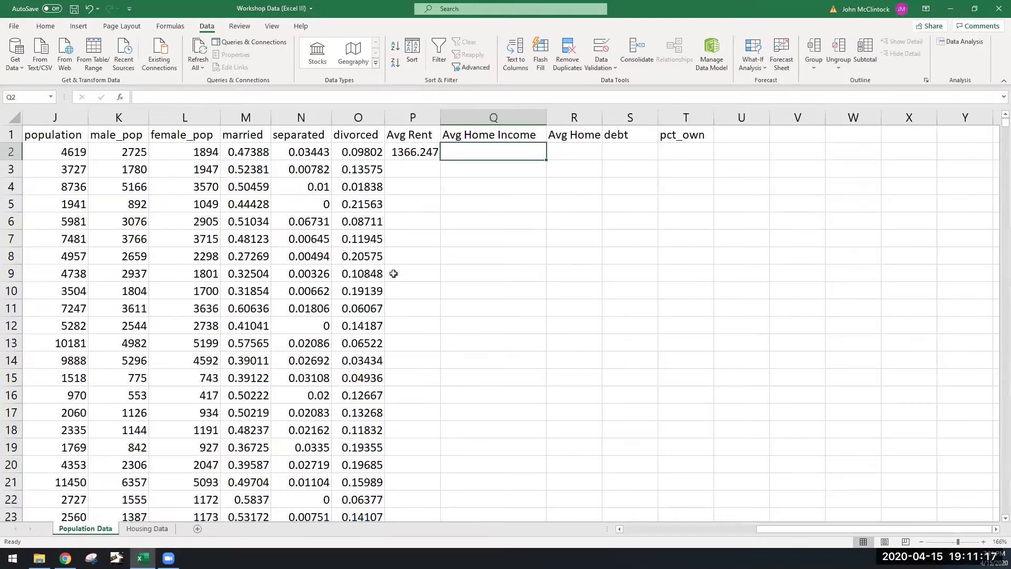
# Step: Lock the column of the MATCH lookup value in P2's formula, making it 'Population Data'!$F2
pyautogui.doubleClick(412, 151)
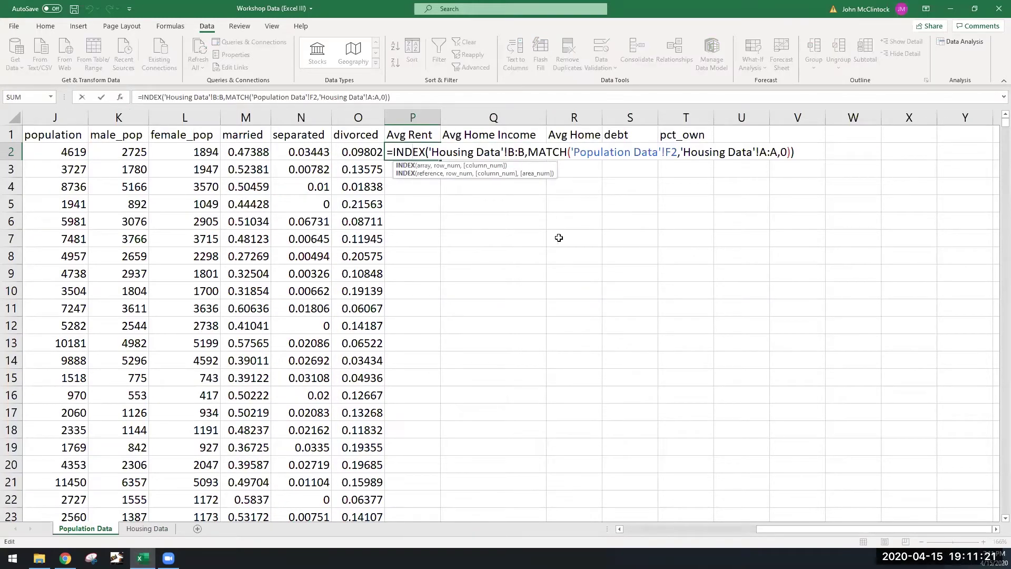
pyautogui.moveTo(771, 529); pyautogui.dragTo(686, 524)
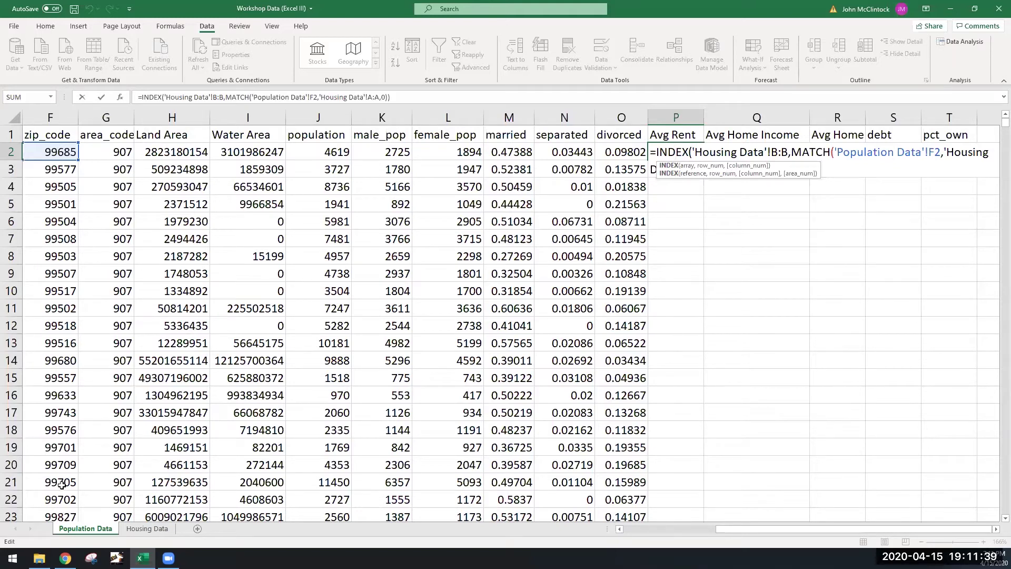
pyautogui.click(929, 153)
pyautogui.write('$')
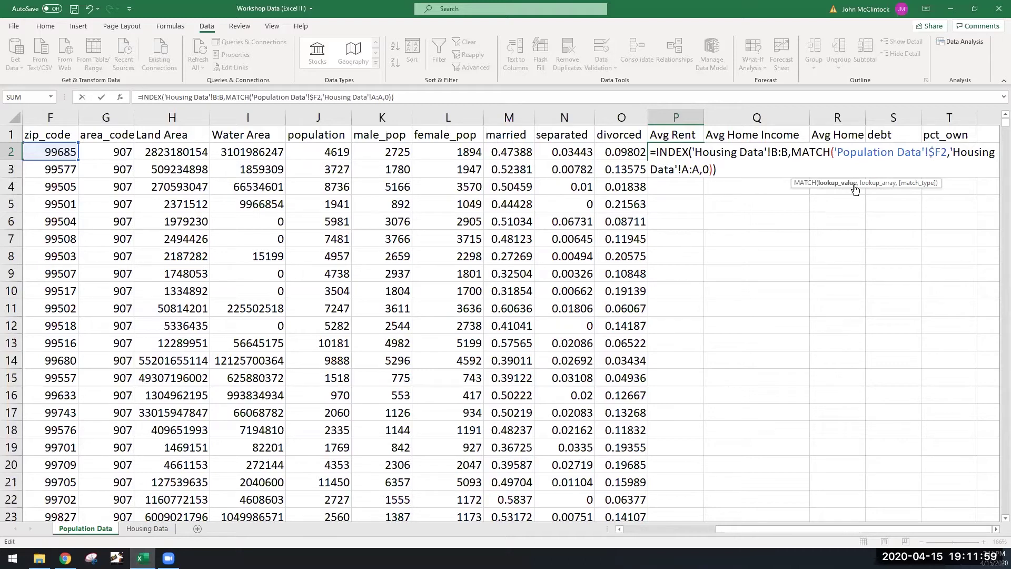
# Step: Make the MATCH lookup array in P2 absolute as 'Housing Data'!$A:$A and commit the formula
pyautogui.click(685, 169)
pyautogui.write('$')
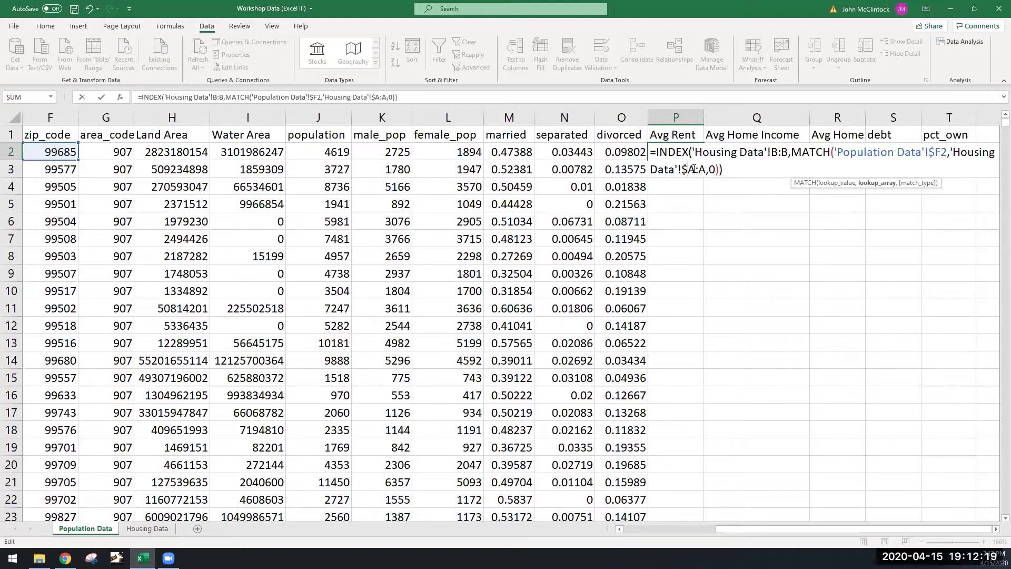
pyautogui.click(700, 168)
pyautogui.write('$')
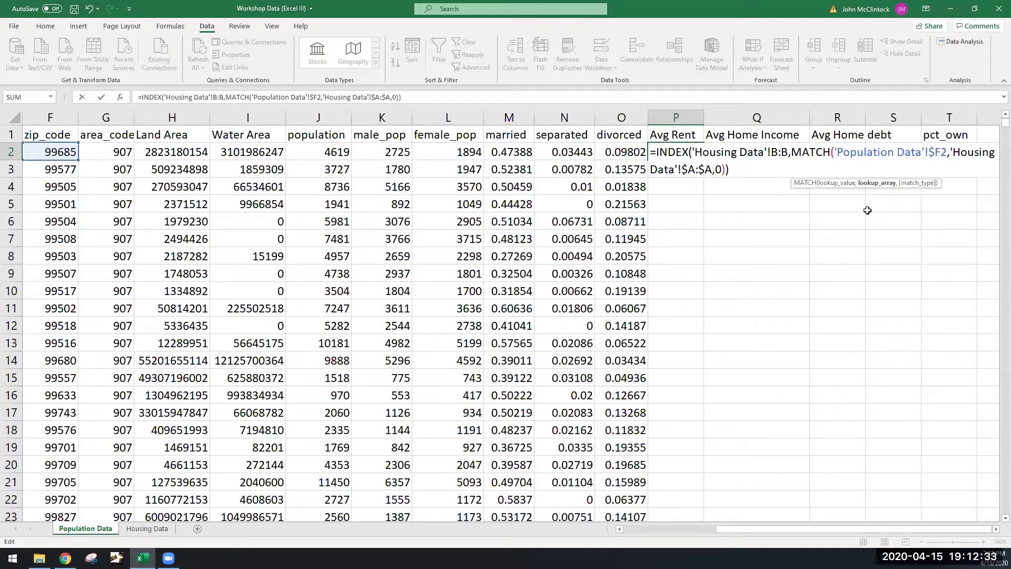
pyautogui.press('Return')
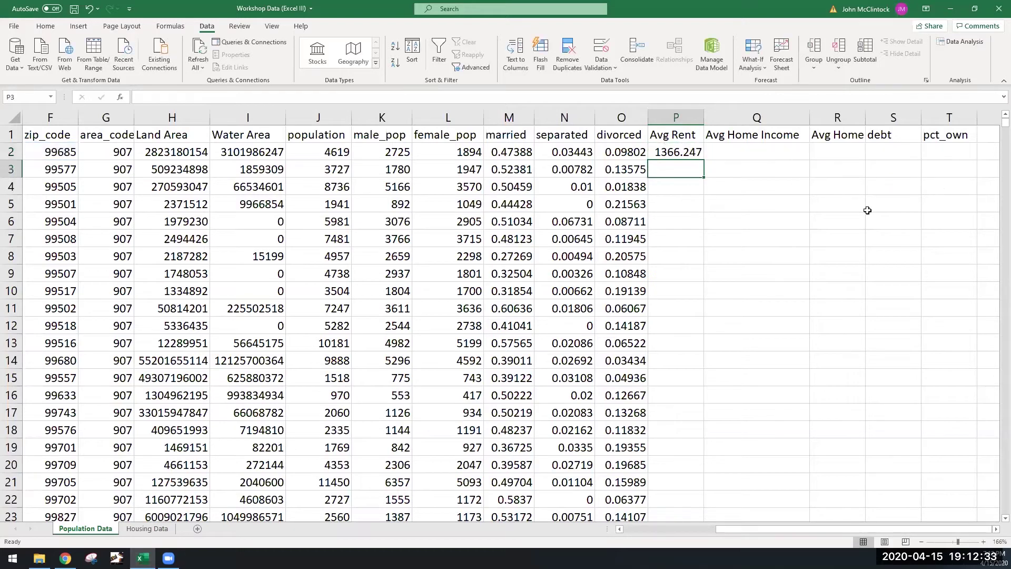
# Step: Fill the INDEX/MATCH formula from P2 across to T2 and down all data rows of columns P to T
pyautogui.click(689, 155)
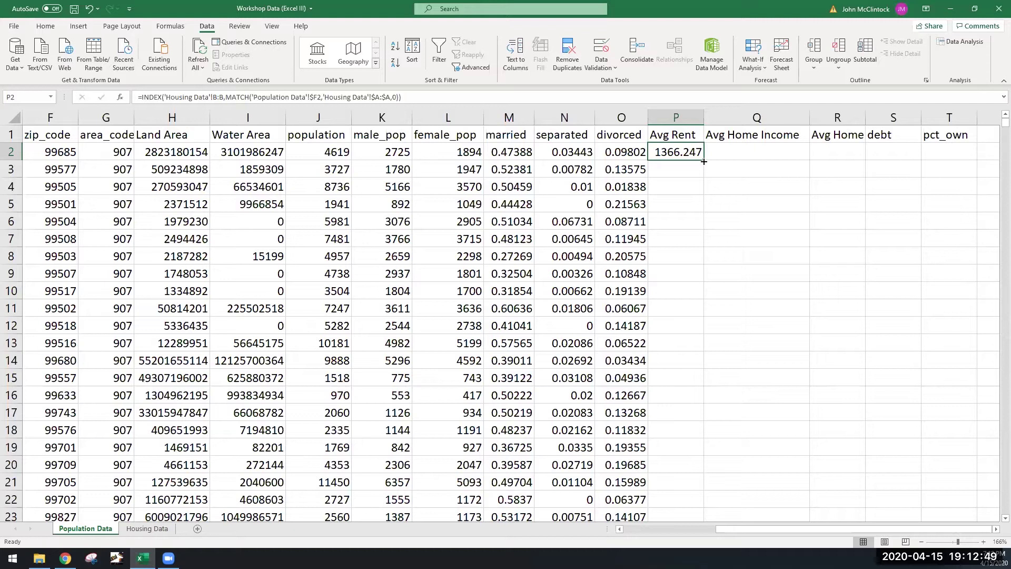
pyautogui.moveTo(704, 162); pyautogui.dragTo(958, 164)
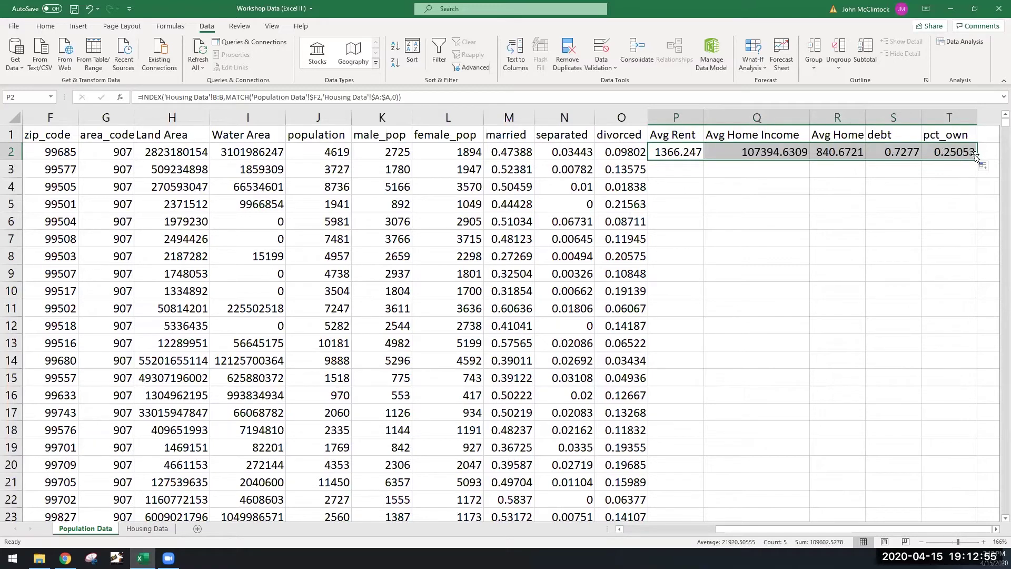
pyautogui.click(973, 162)
pyautogui.moveTo(671, 157); pyautogui.dragTo(946, 149)
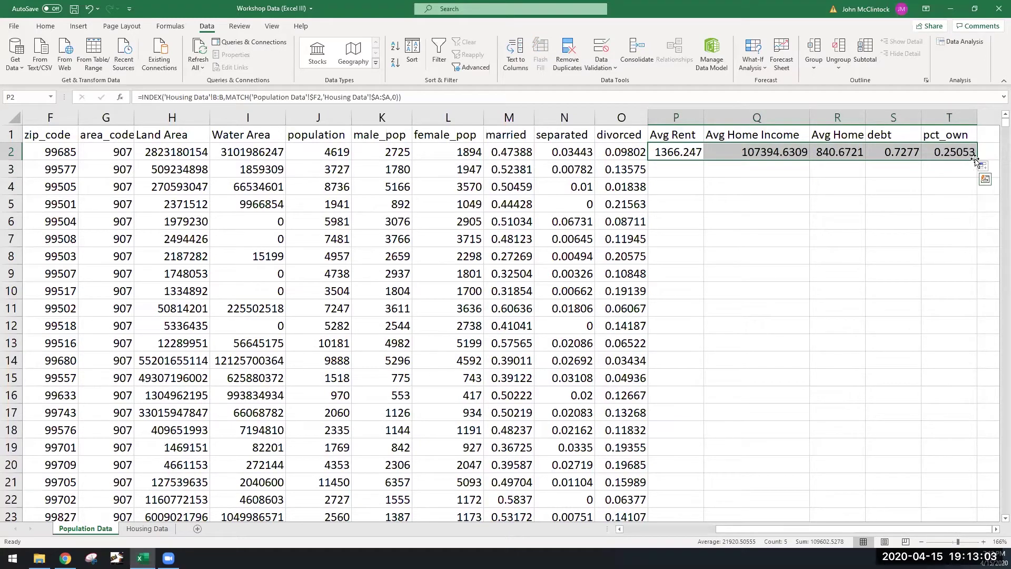
pyautogui.doubleClick(977, 162)
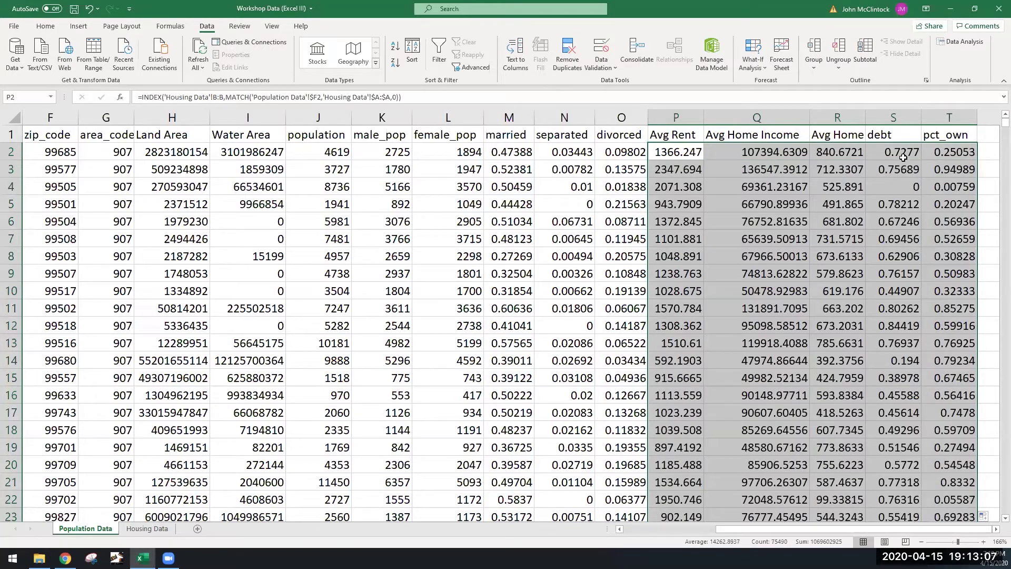
pyautogui.click(915, 281)
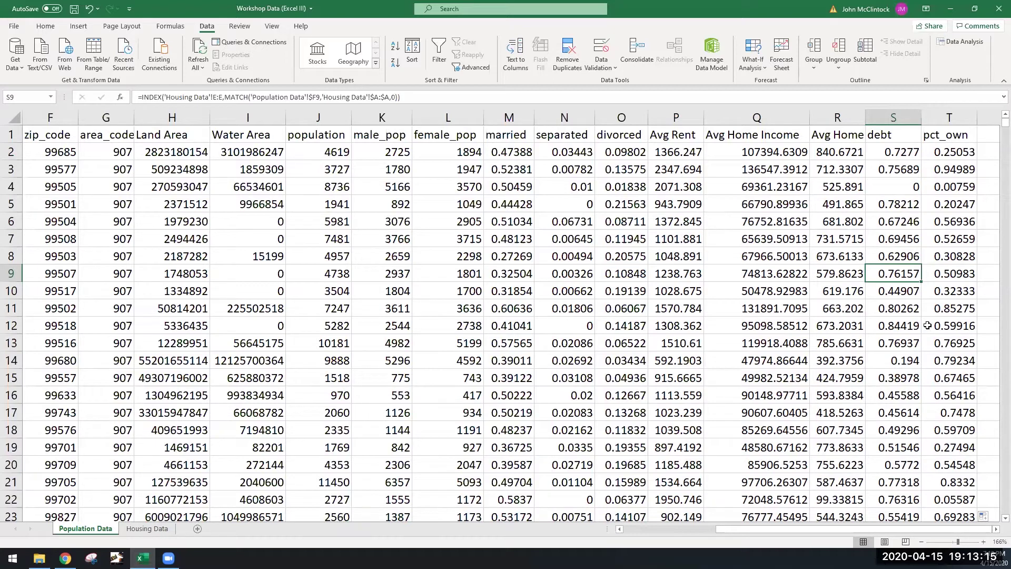
pyautogui.click(989, 236)
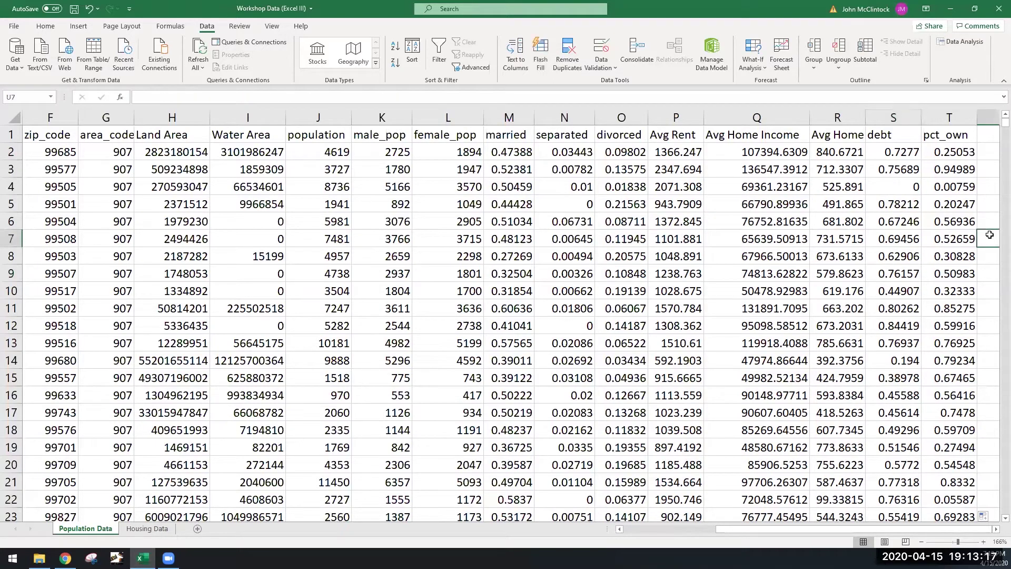
pyautogui.press('Right')
pyautogui.press('Right')
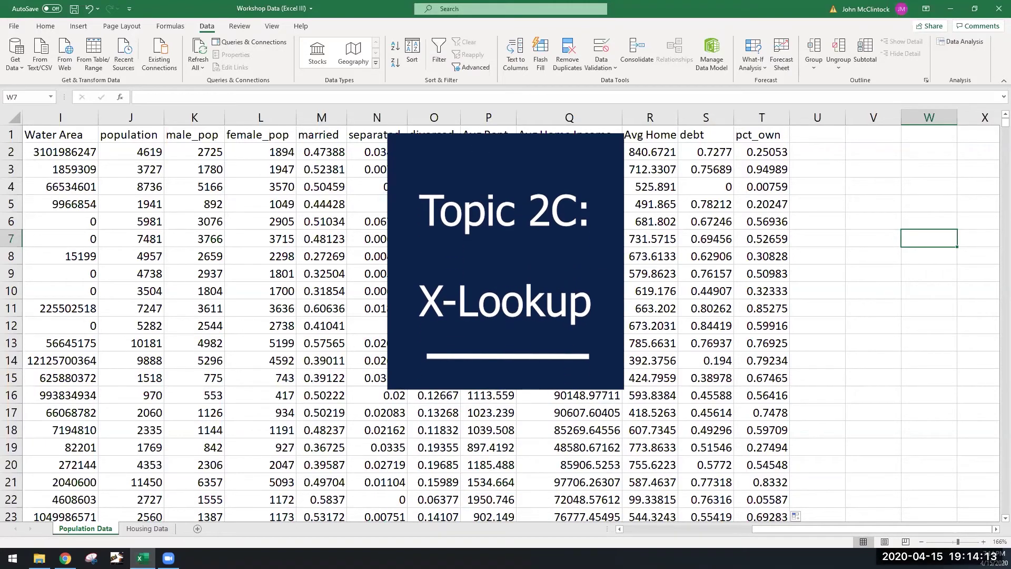
pyautogui.click(858, 166)
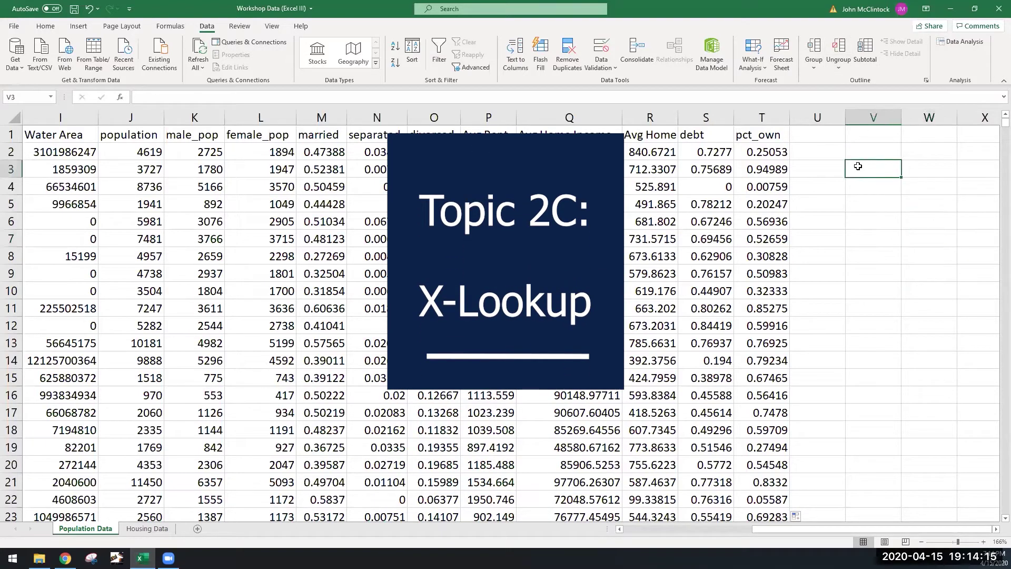
pyautogui.press('Right')
pyautogui.press('Right')
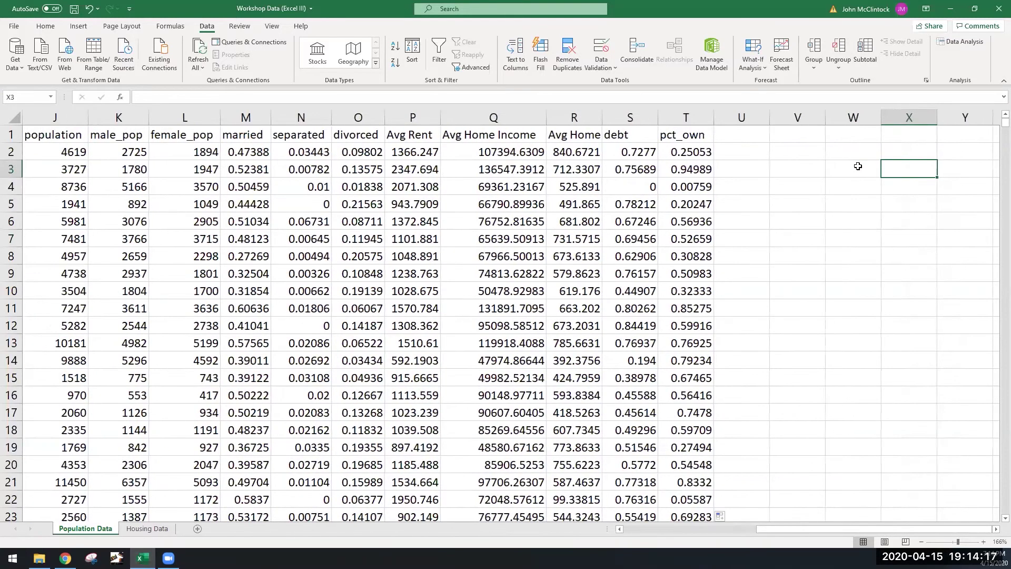
pyautogui.click(811, 174)
pyautogui.write('=')
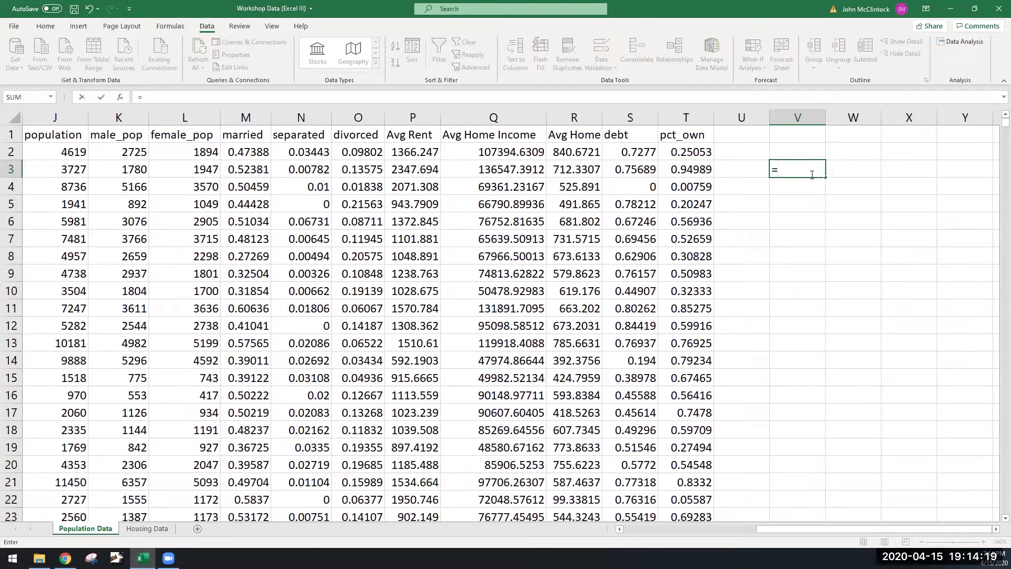
pyautogui.write('xlookup(')
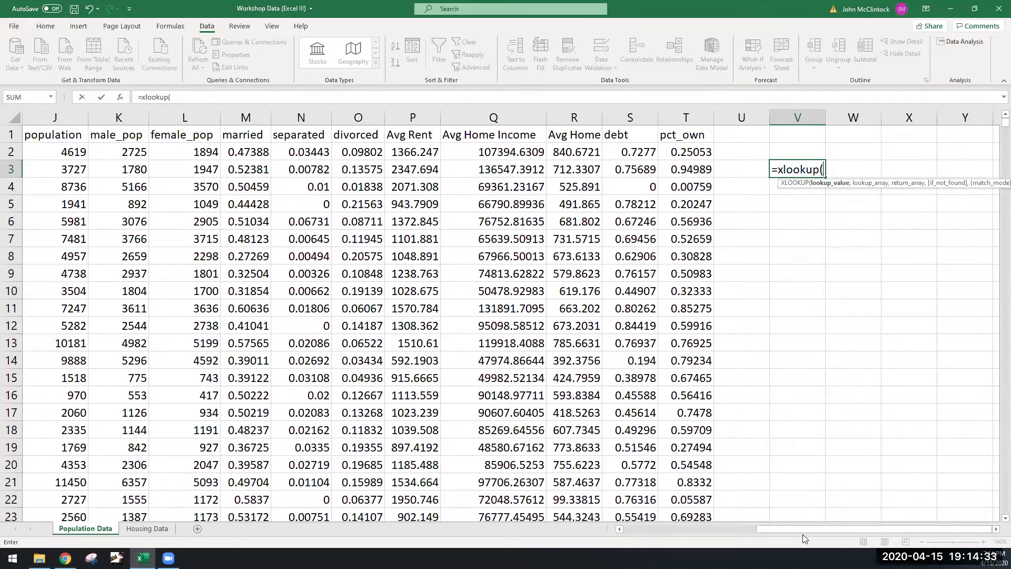
pyautogui.hscroll(-3, 802, 532)
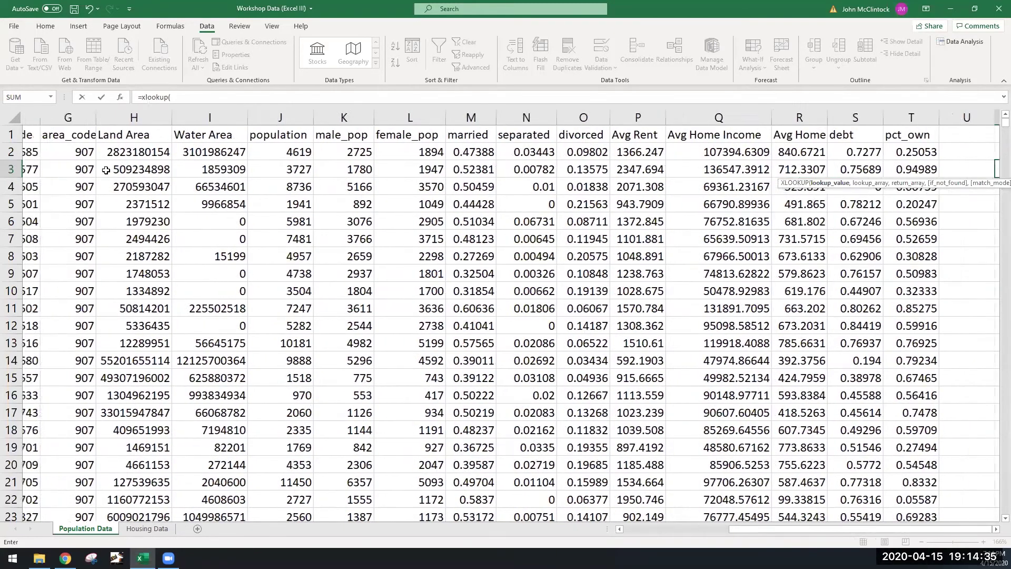
pyautogui.hscroll(-2, 728, 530)
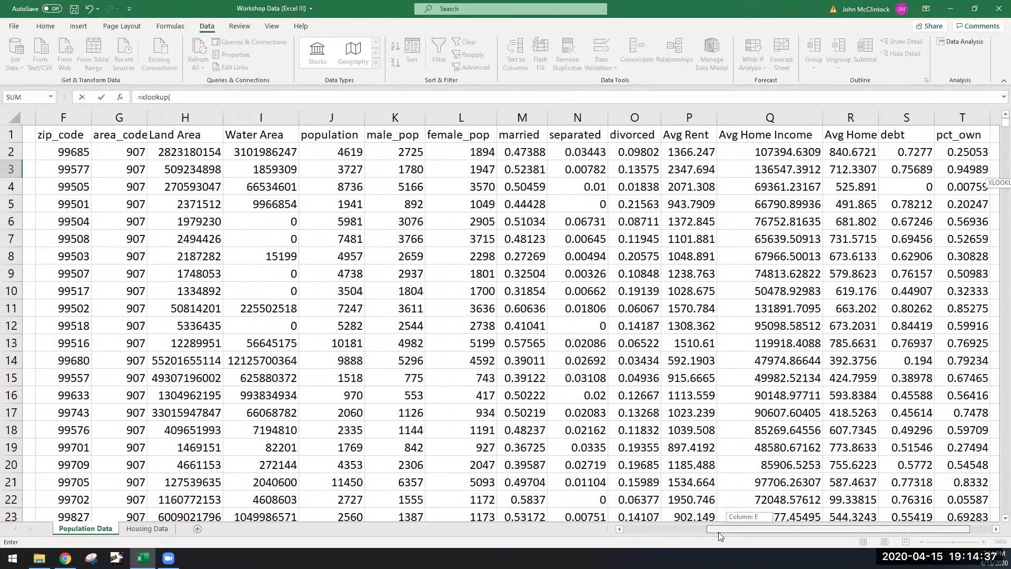
pyautogui.press('Right')
pyautogui.press('Right')
pyautogui.press('Up')
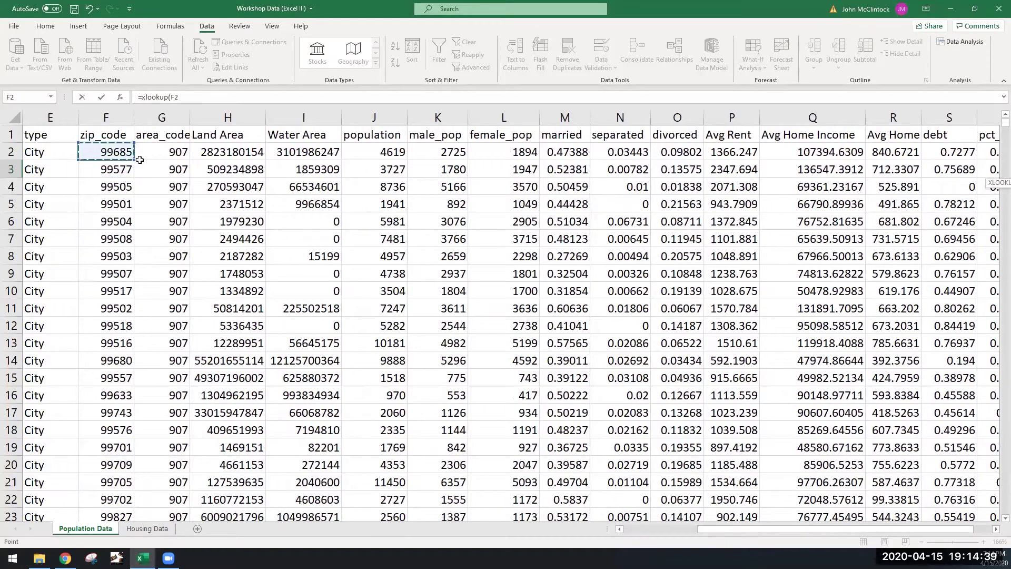
pyautogui.hscroll(1, 836, 528)
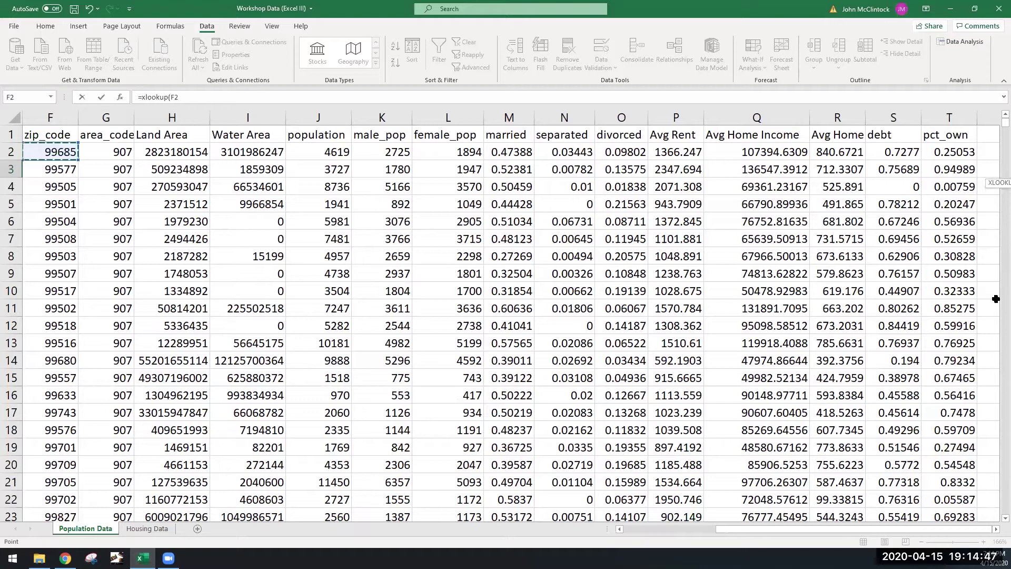
pyautogui.press('Escape')
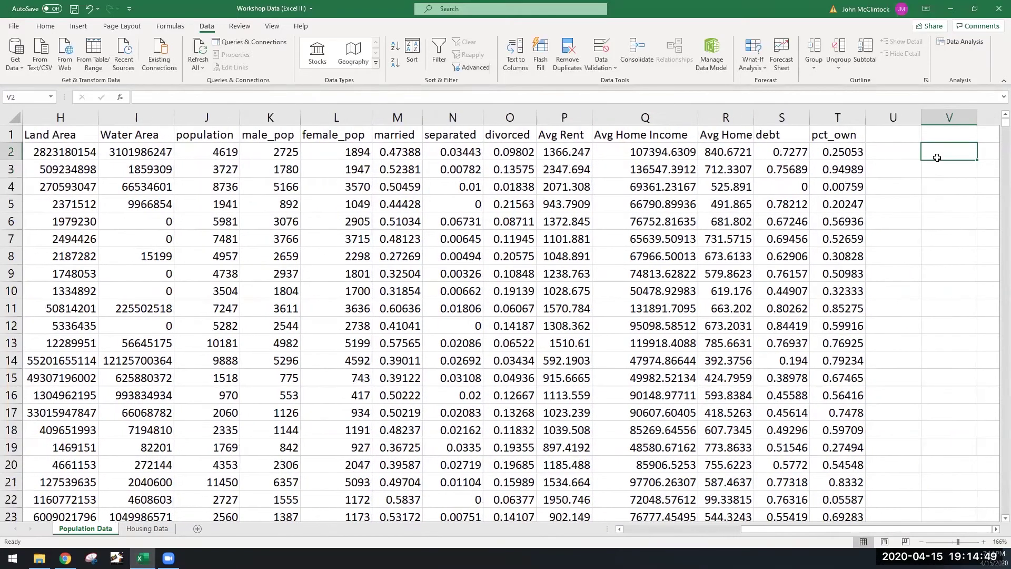
pyautogui.press('Down')
pyautogui.write('=')
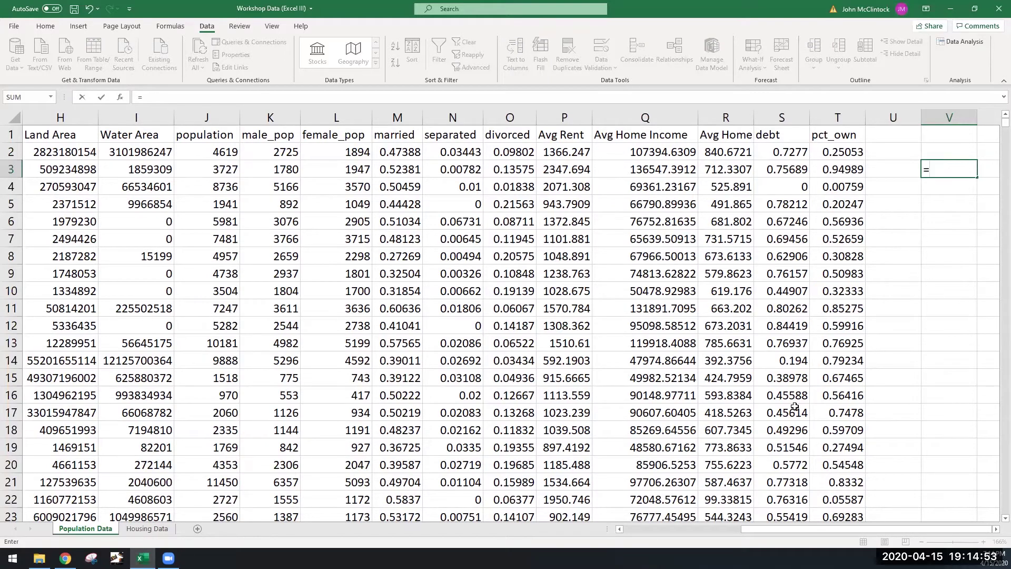
pyautogui.press('Right')
pyautogui.press('Right')
pyautogui.press('Escape')
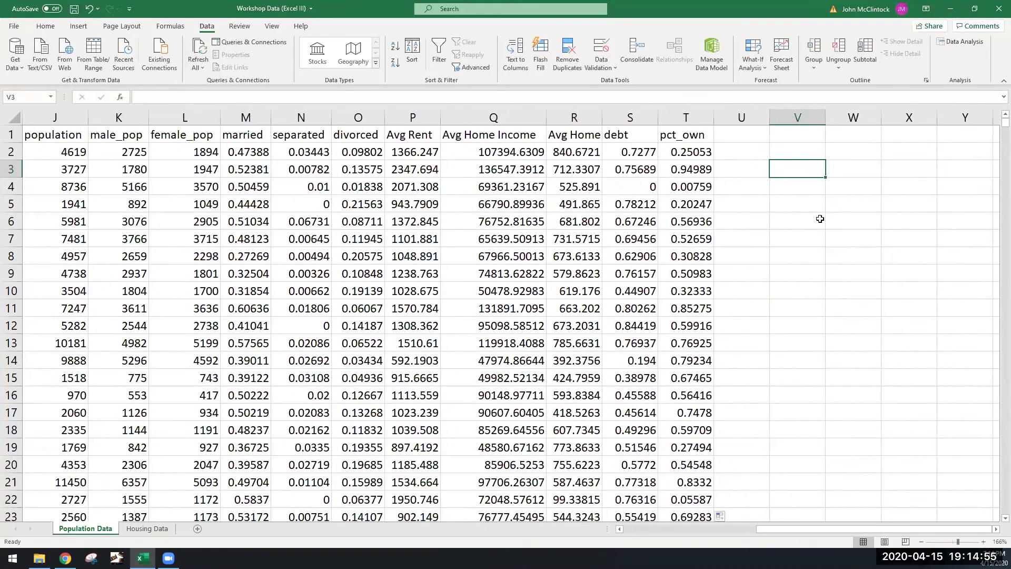
# Step: Start an XLOOKUP formula in V4 with L4 as lookup value, L:L as lookup array and P:P as return array
pyautogui.press('Right')
pyautogui.click(784, 187)
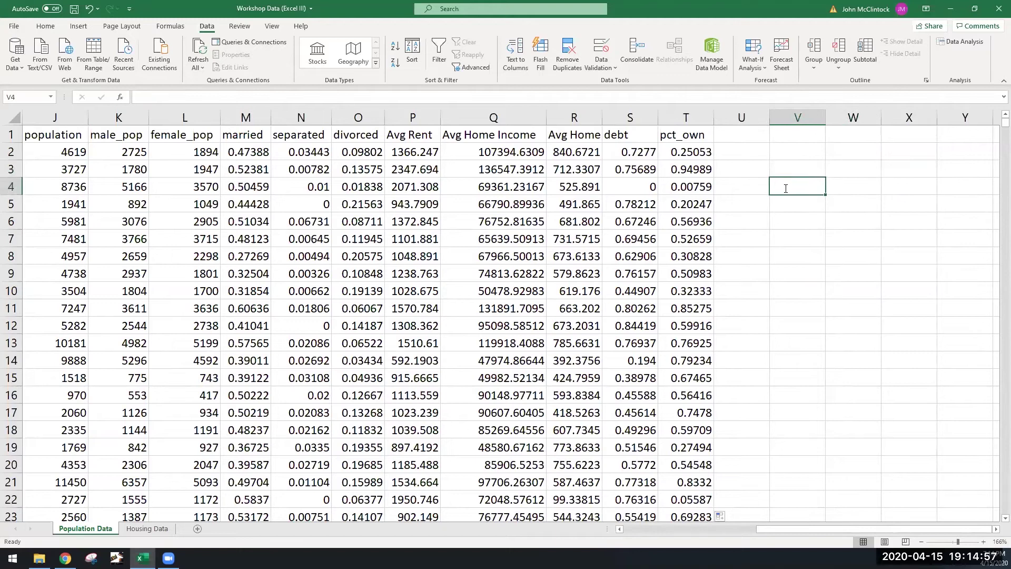
pyautogui.write('=xlookup(')
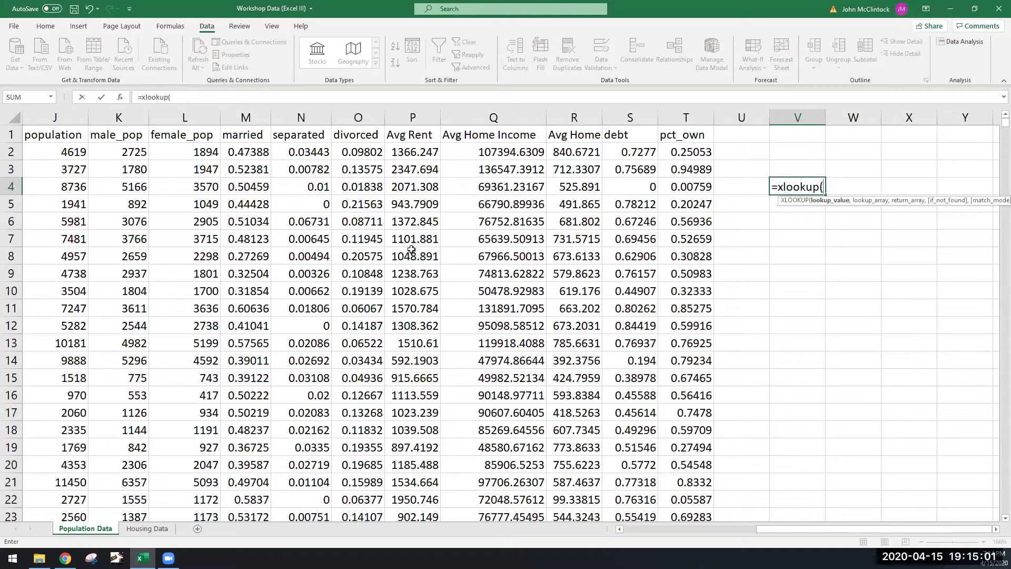
pyautogui.click(250, 190)
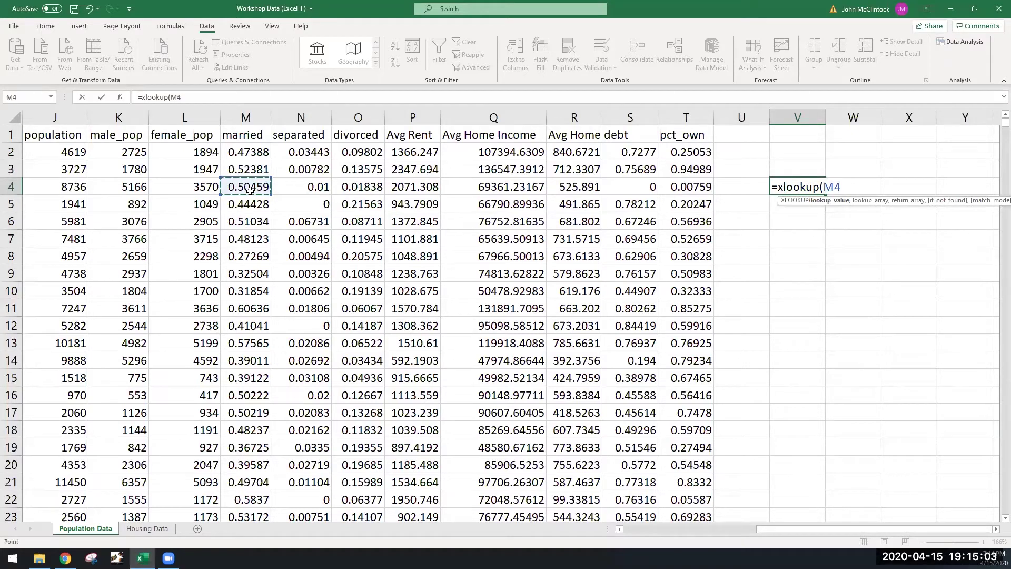
pyautogui.click(209, 186)
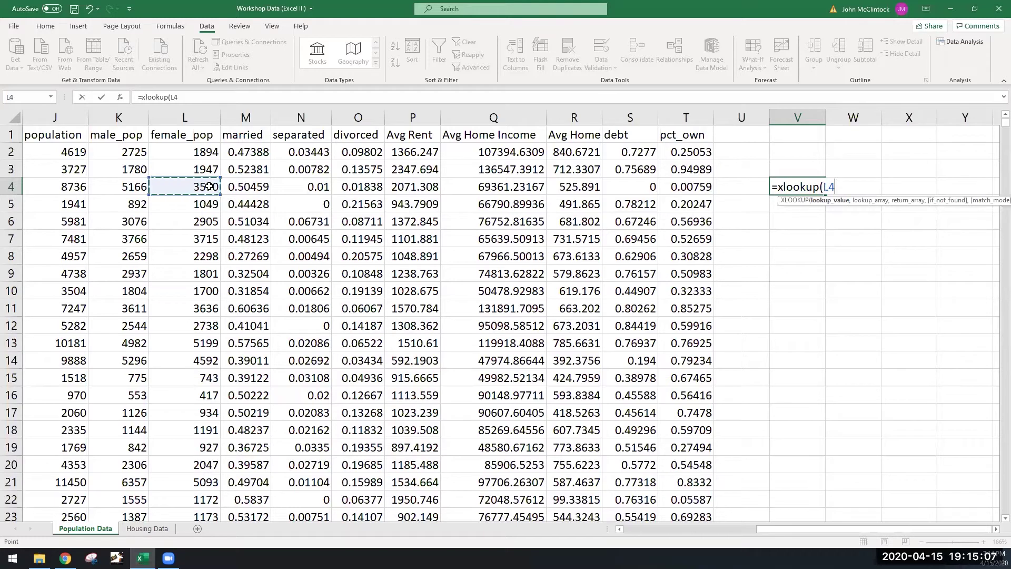
pyautogui.write(',')
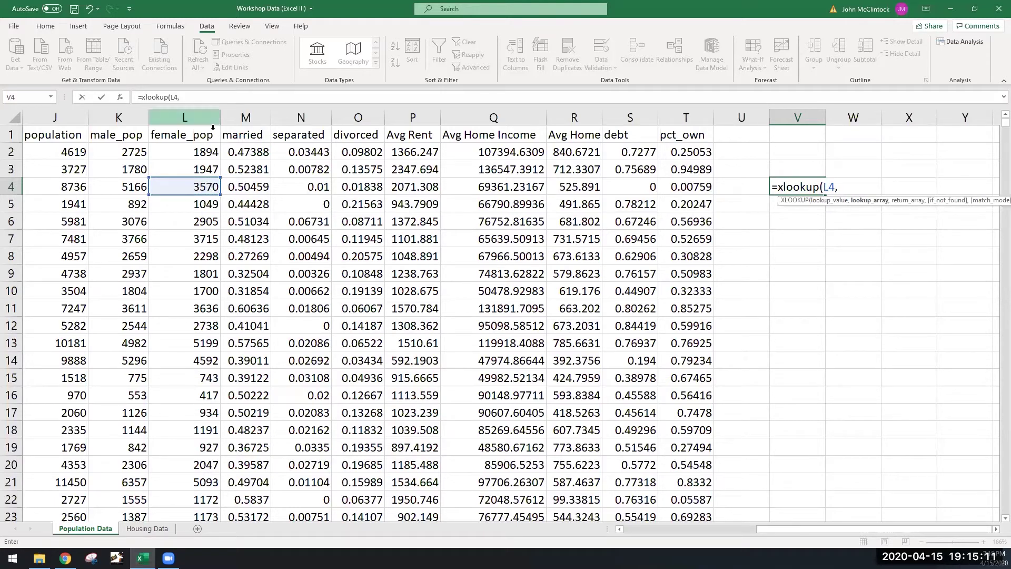
pyautogui.click(211, 124)
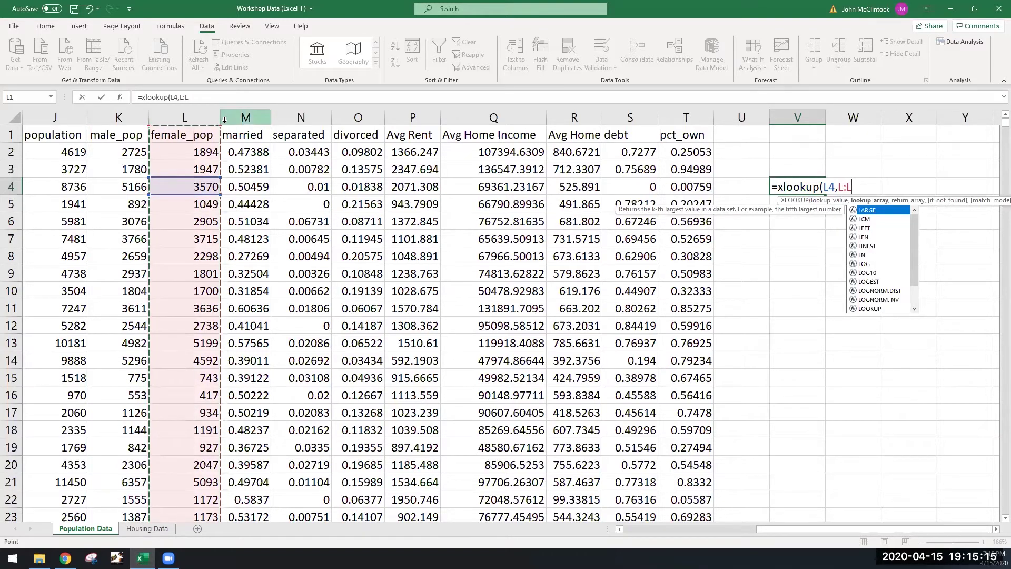
pyautogui.write(',')
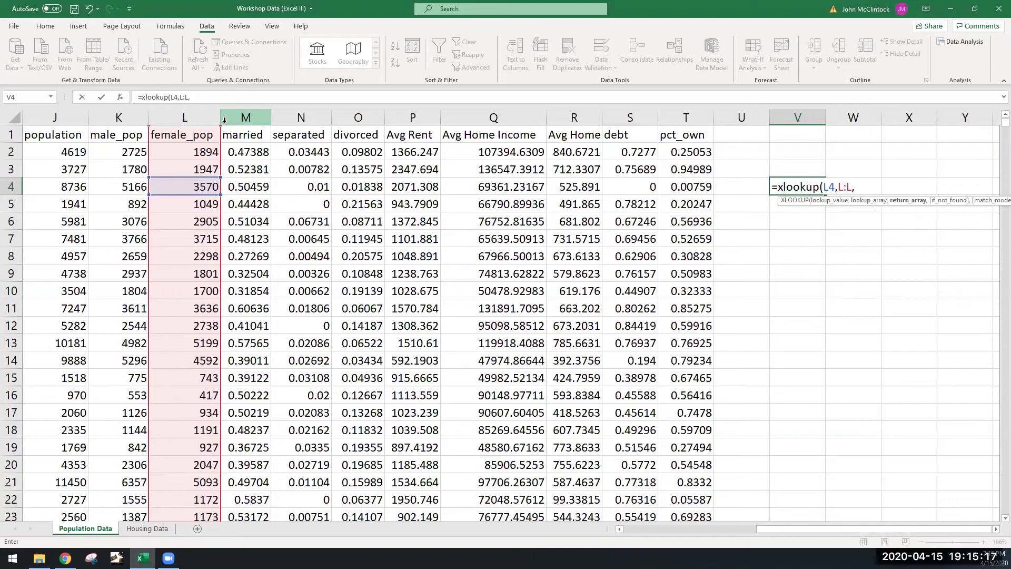
pyautogui.click(412, 117)
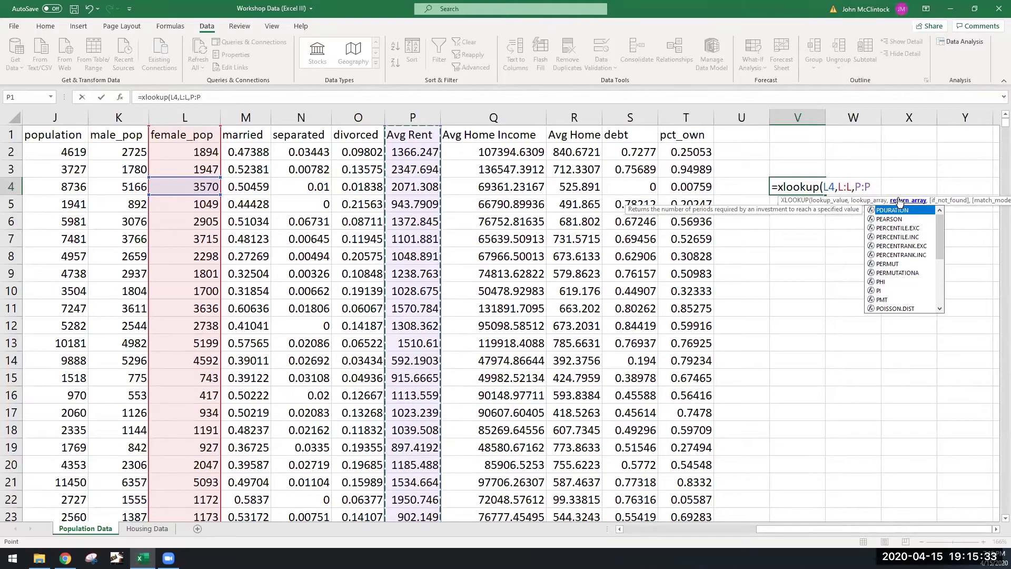
# Step: Complete V4's XLOOKUP with "error" as the if_not_found value and match mode 0 for an exact match, and commit it
pyautogui.write(',')
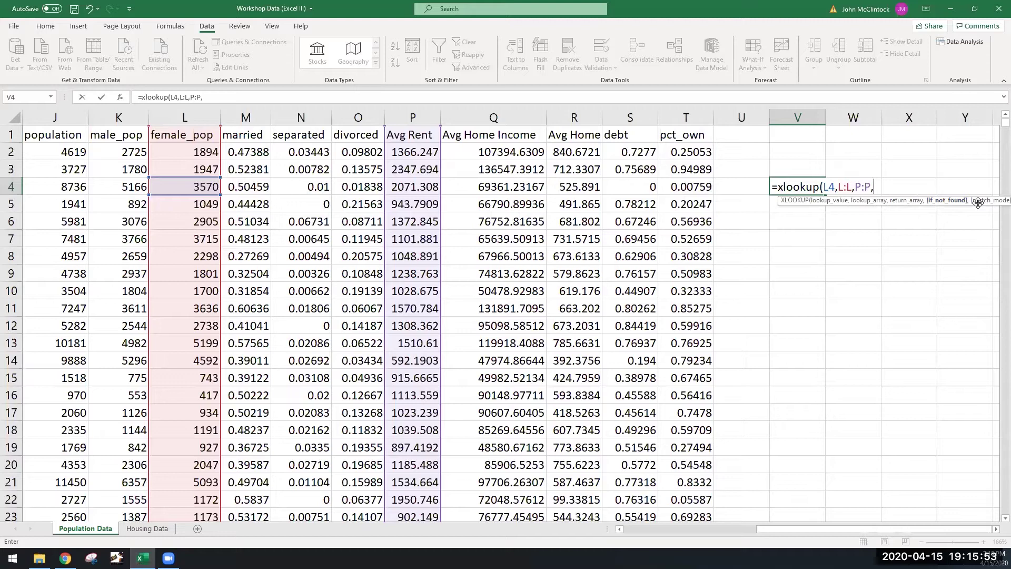
pyautogui.write('"error",')
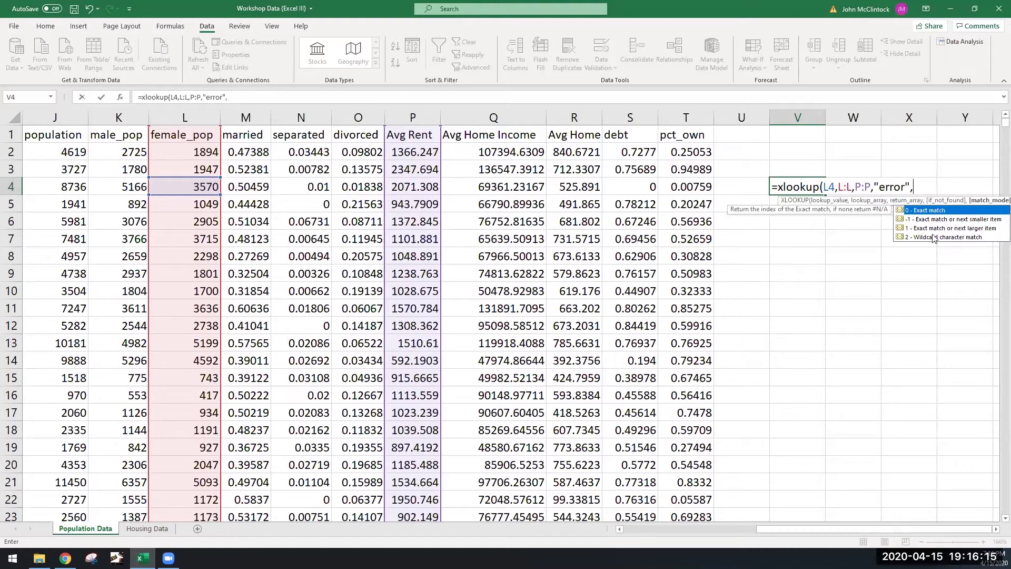
pyautogui.write('0,')
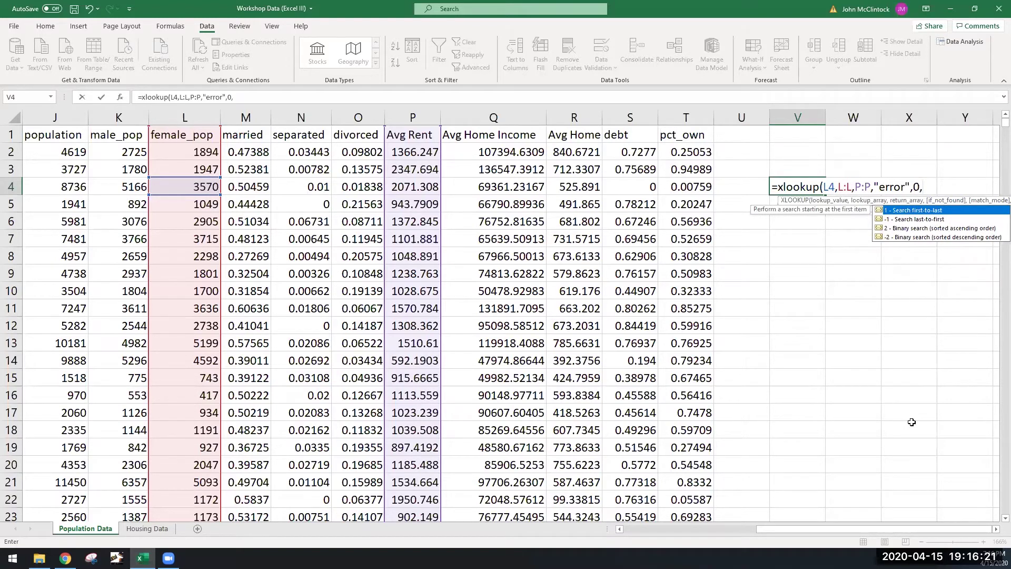
pyautogui.press('Escape')
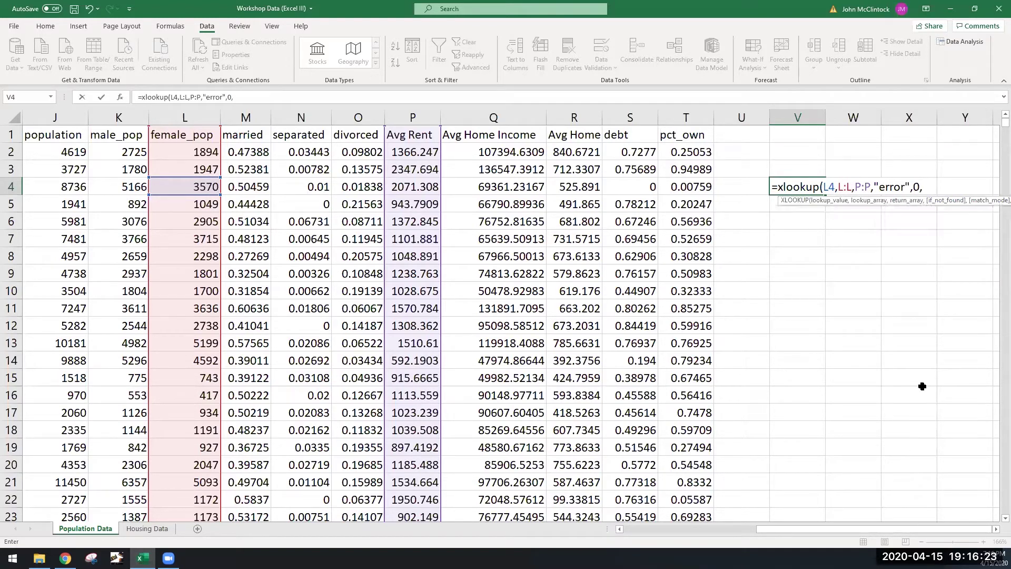
pyautogui.press('BackSpace')
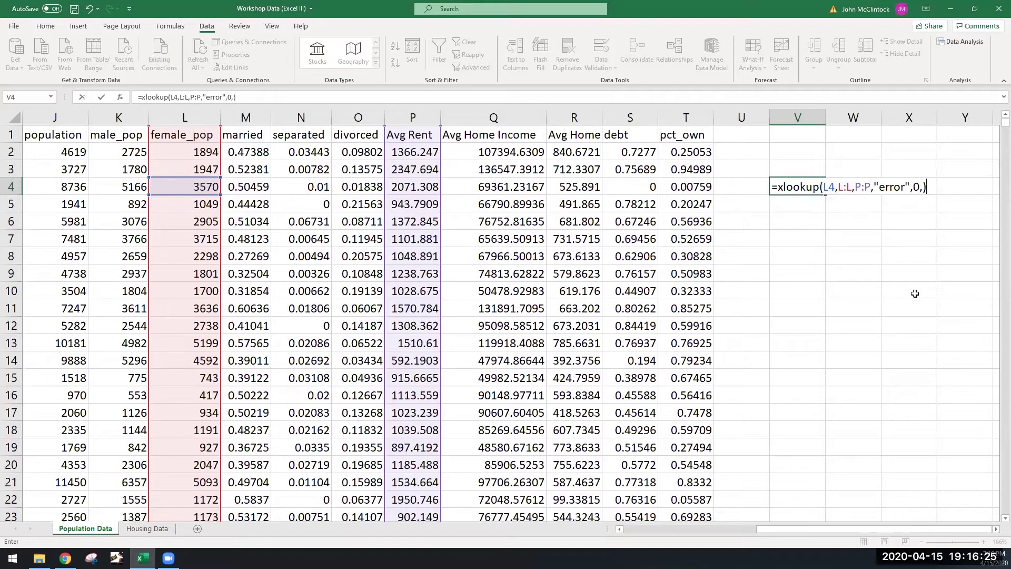
pyautogui.write(')')
pyautogui.press('Return')
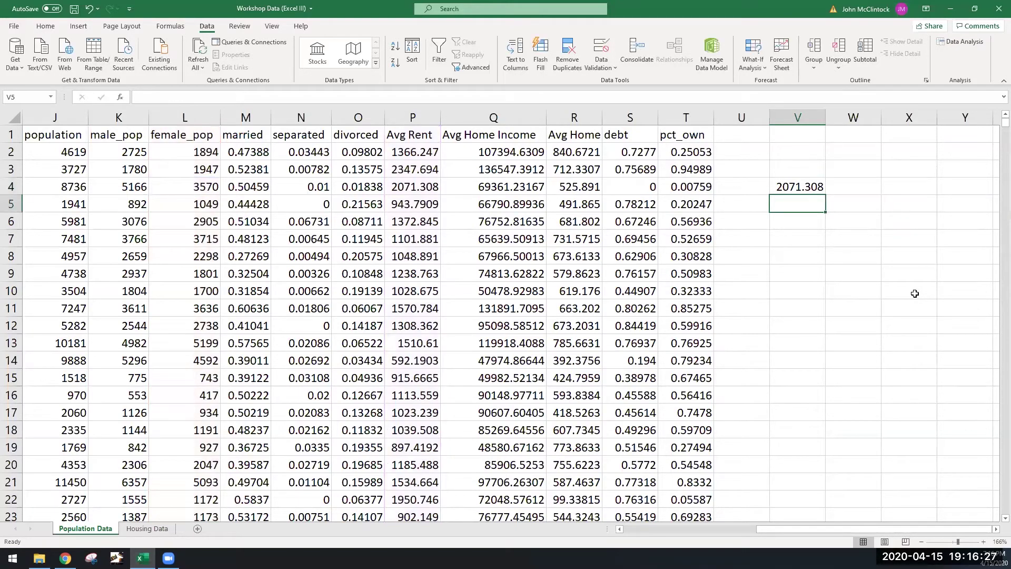
# Step: Reopen the XLOOKUP formula in V4 and examine the options offered for its search_mode and match_mode arguments
pyautogui.press('Right')
pyautogui.press('Right')
pyautogui.press('Right')
pyautogui.press('Right')
pyautogui.press('Right')
pyautogui.press('Right')
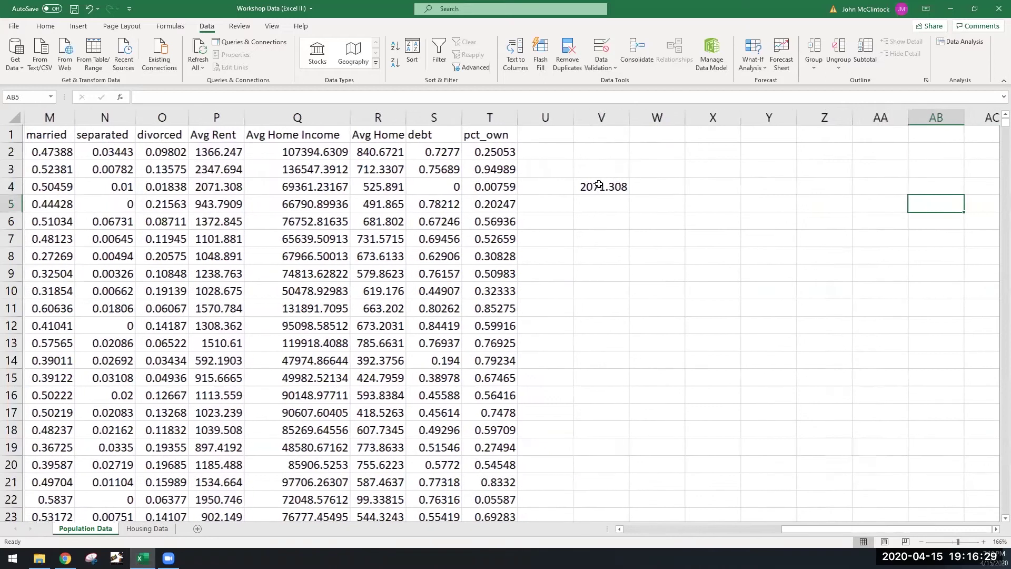
pyautogui.doubleClick(600, 186)
pyautogui.click(728, 188)
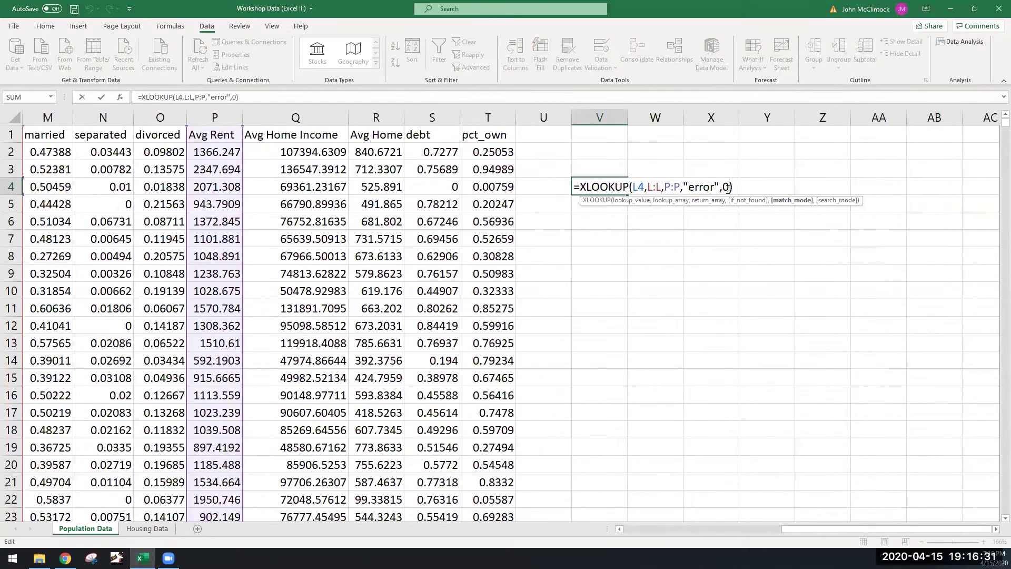
pyautogui.write(',')
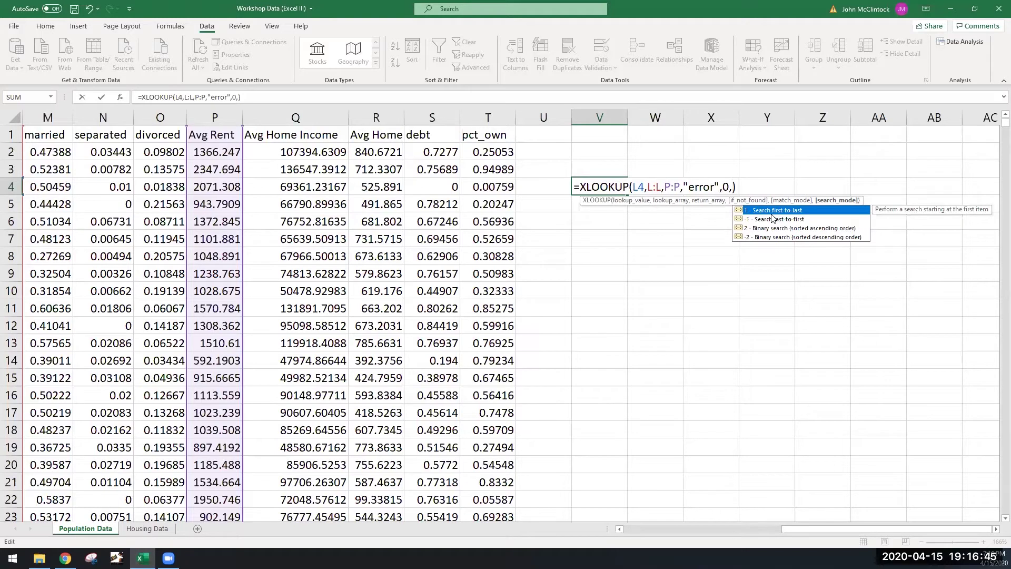
pyautogui.press('BackSpace')
pyautogui.press('BackSpace')
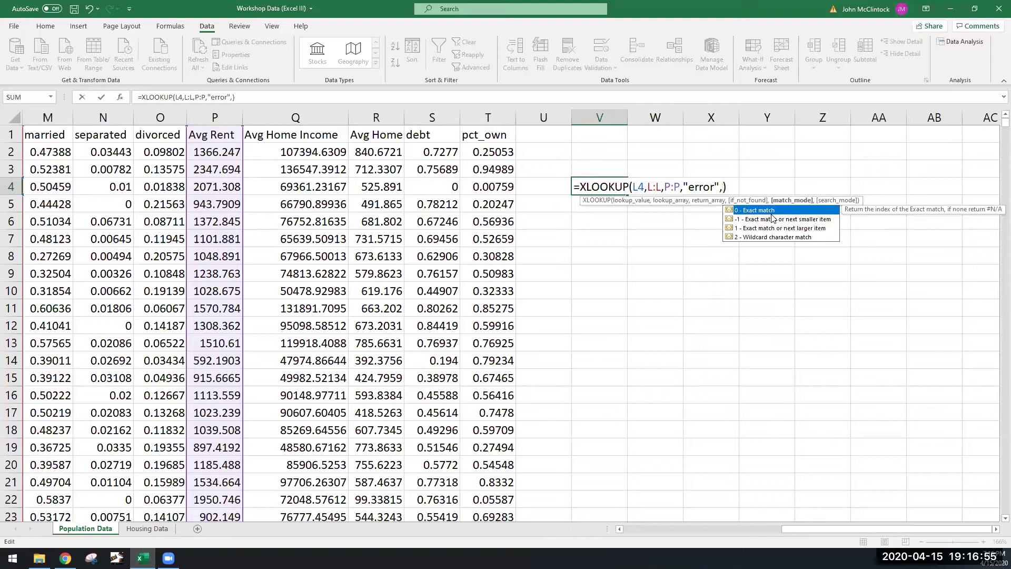
# Step: Try reducing V4's XLOOKUP to its required arguments L4, L:L and P:P, and abandon the edit
pyautogui.press('BackSpace')
pyautogui.press('BackSpace')
pyautogui.press('BackSpace')
pyautogui.press('BackSpace')
pyautogui.press('BackSpace')
pyautogui.press('BackSpace')
pyautogui.press('BackSpace')
pyautogui.press('BackSpace')
pyautogui.press('BackSpace')
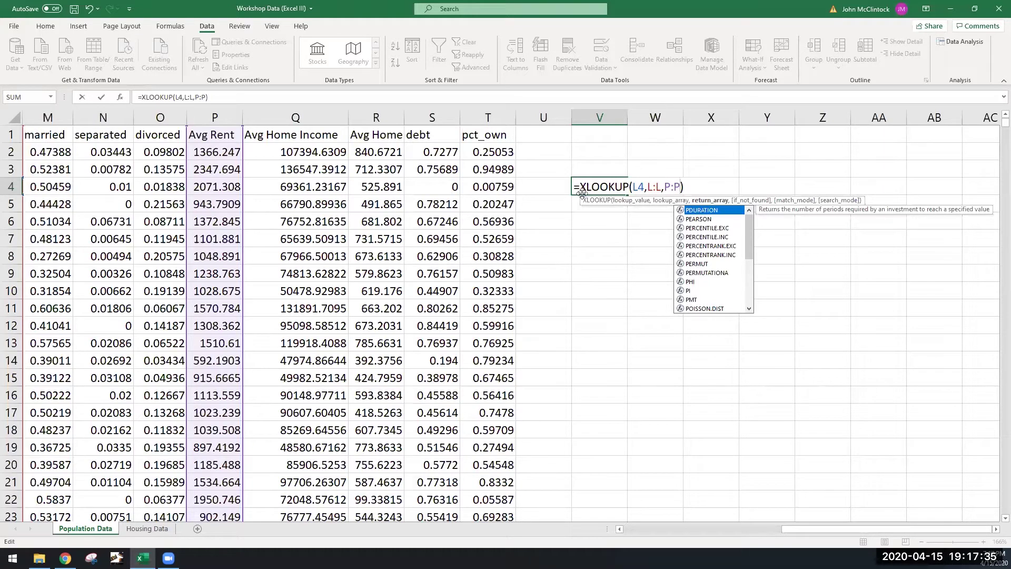
pyautogui.press('Escape')
pyautogui.press('Escape')
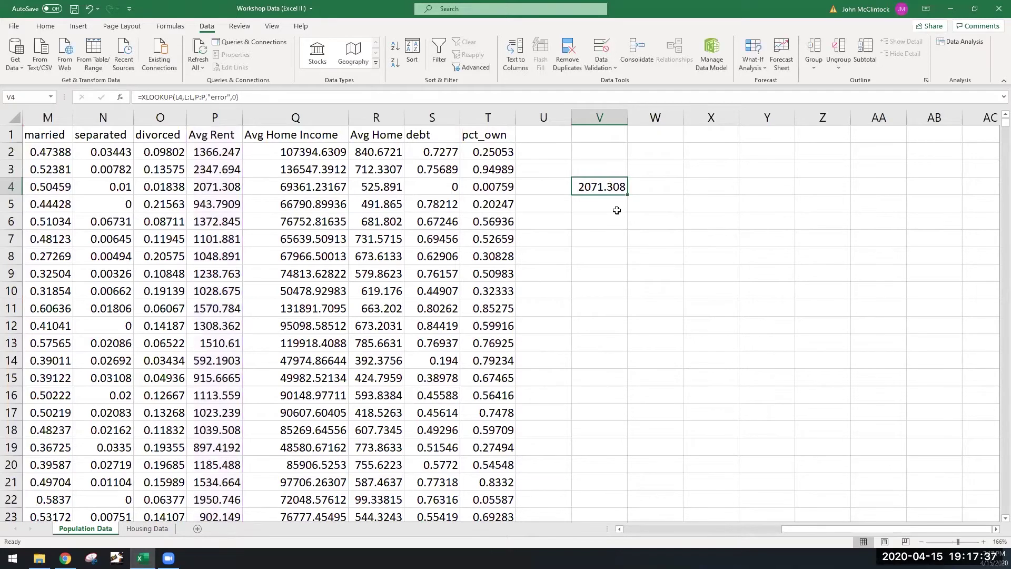
pyautogui.click(617, 210)
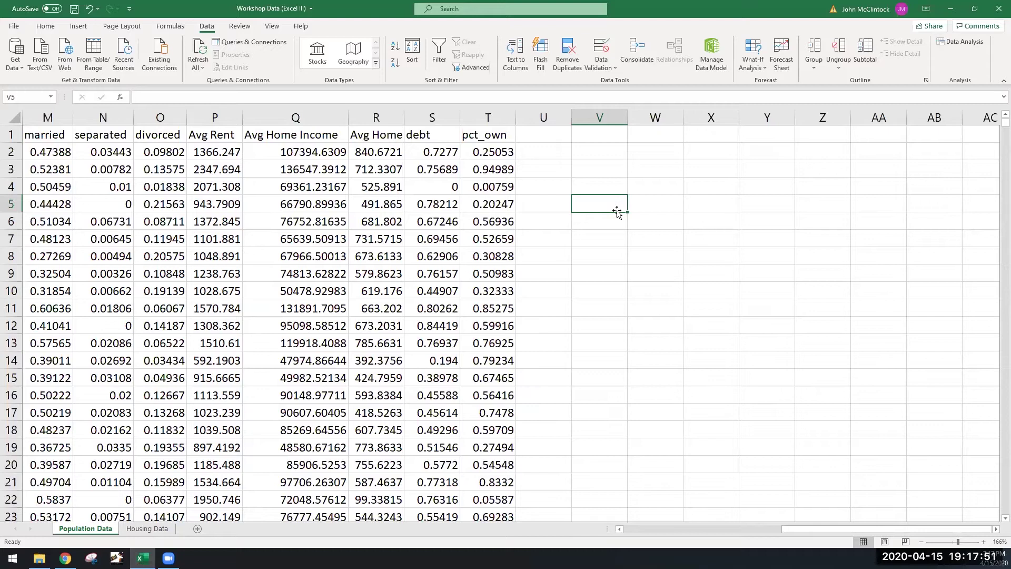
pyautogui.write('=index(')
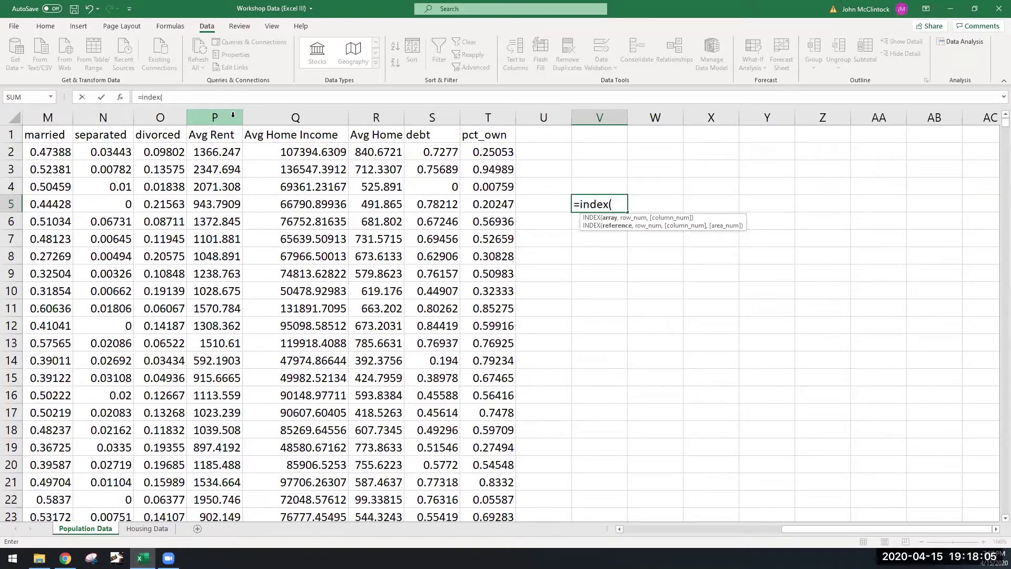
pyautogui.press('BackSpace')
pyautogui.press('BackSpace')
pyautogui.press('BackSpace')
pyautogui.press('BackSpace')
pyautogui.press('BackSpace')
pyautogui.press('BackSpace')
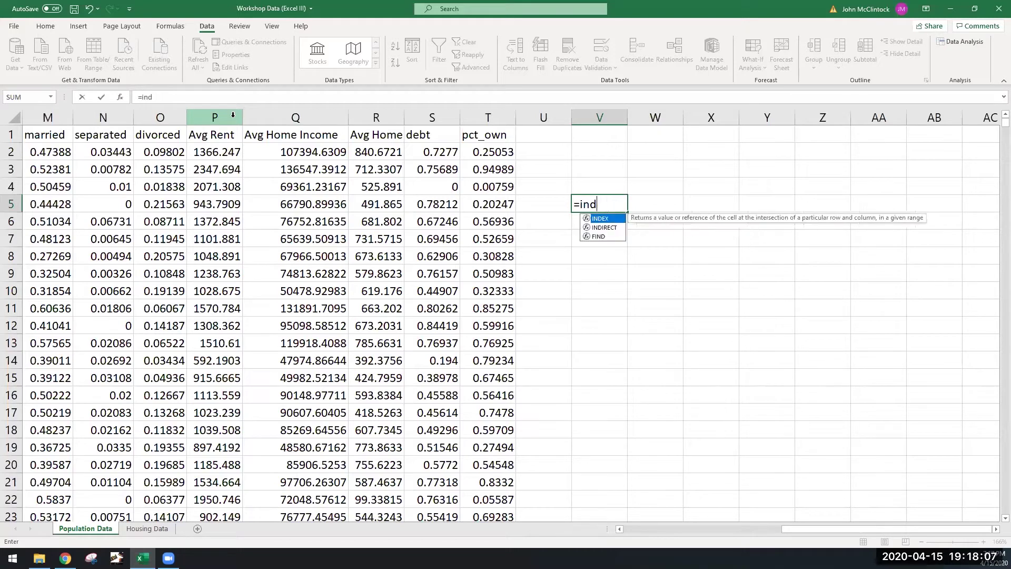
pyautogui.write('xlook')
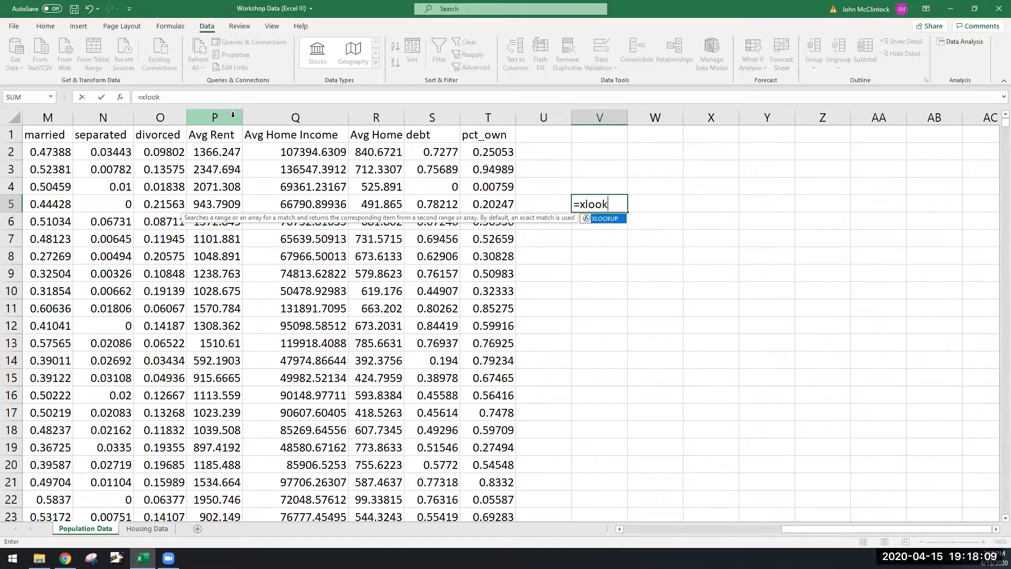
pyautogui.write('up(')
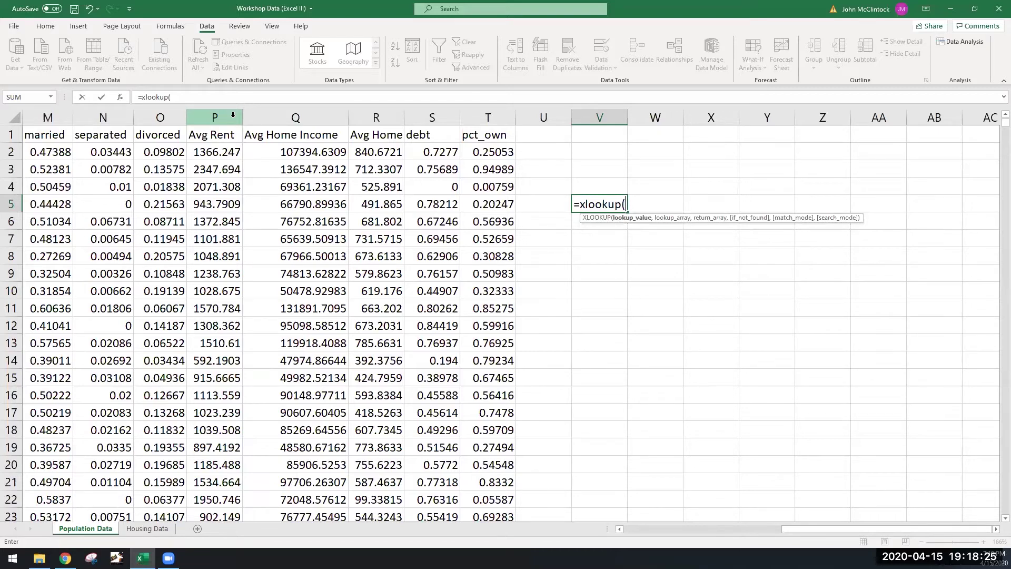
pyautogui.press('BackSpace')
pyautogui.press('BackSpace')
pyautogui.press('BackSpace')
pyautogui.press('BackSpace')
pyautogui.press('BackSpace')
pyautogui.press('BackSpace')
pyautogui.press('BackSpace')
pyautogui.press('BackSpace')
pyautogui.press('BackSpace')
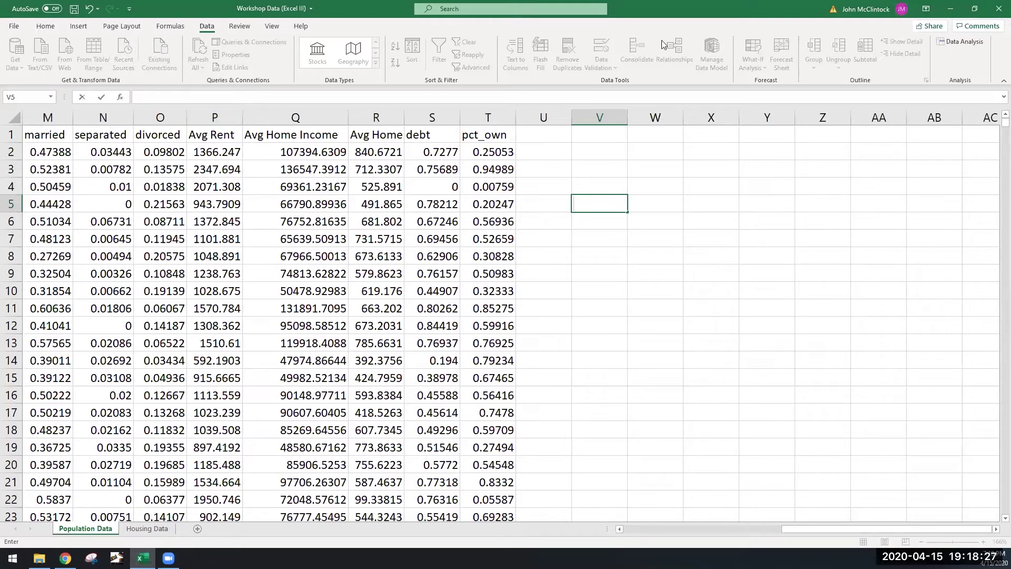
pyautogui.click(593, 222)
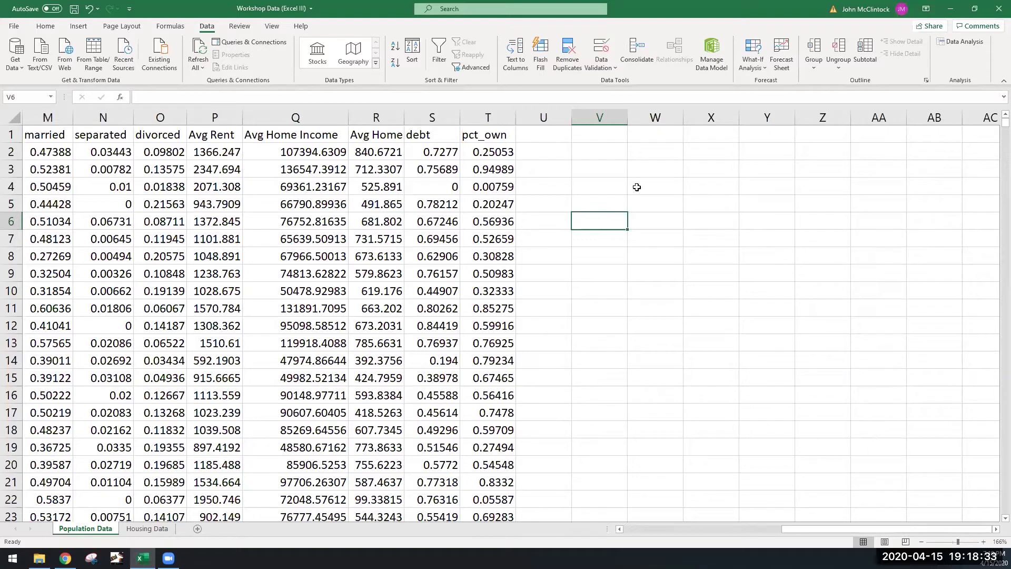
# Step: Look through the population records for missing or invalid entries in the columns from married through pct_own
pyautogui.moveTo(802, 529); pyautogui.dragTo(714, 526)
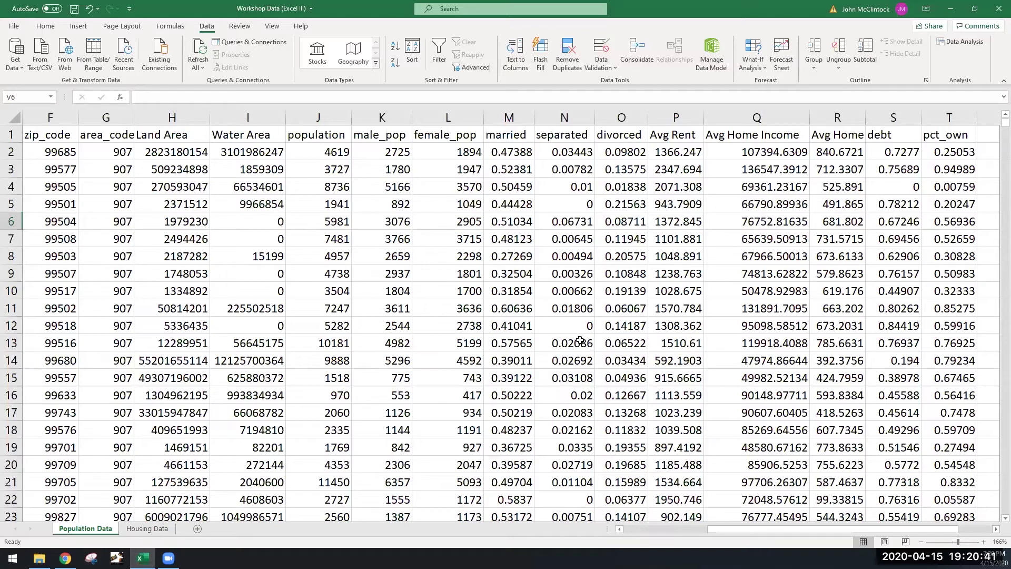
pyautogui.scroll(-5, 459, 379)
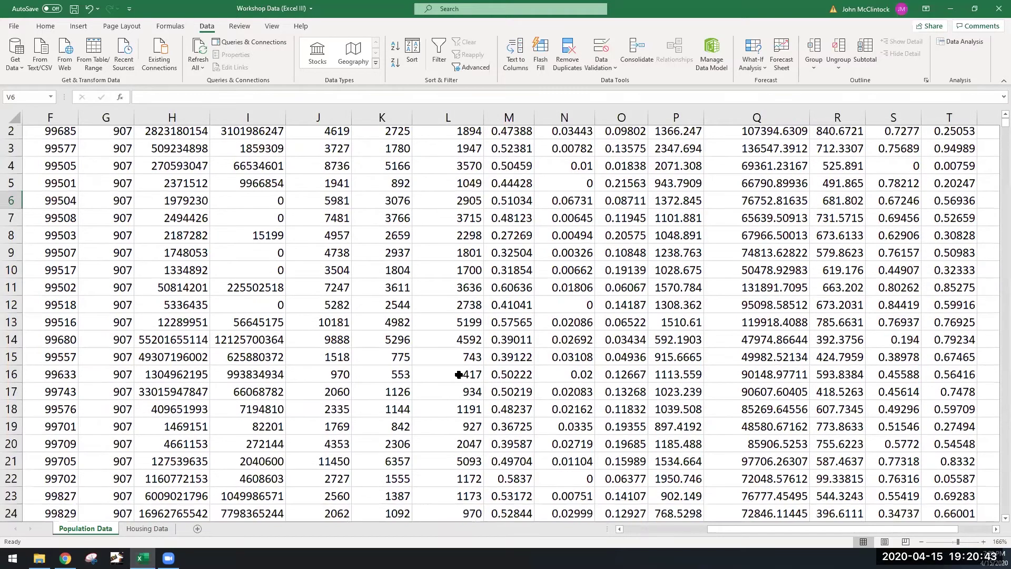
pyautogui.scroll(-15, 459, 379)
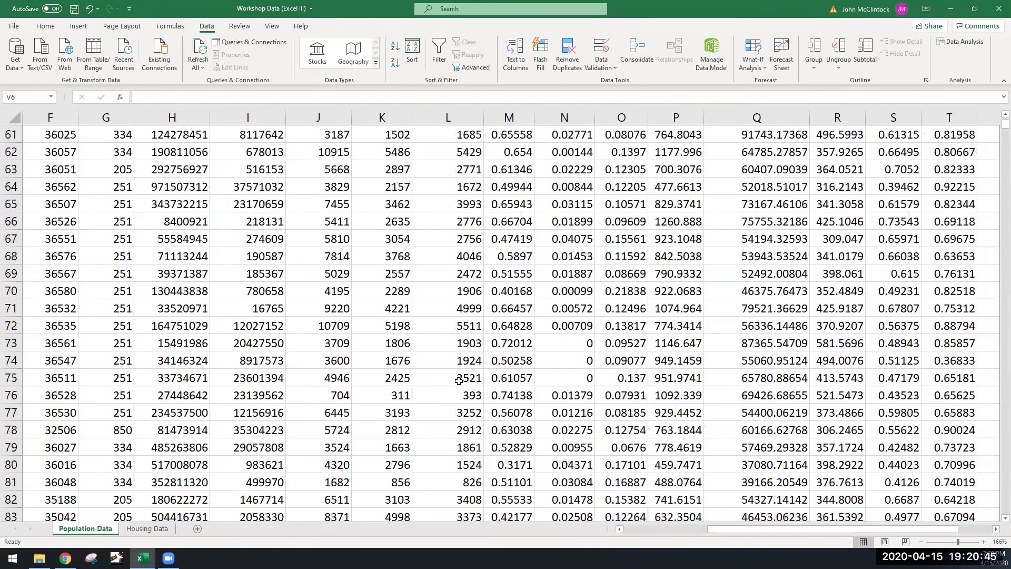
pyautogui.scroll(-10, 459, 379)
pyautogui.scroll(4, 459, 379)
pyautogui.click(502, 450)
pyautogui.click(512, 468)
pyautogui.click(554, 448)
pyautogui.click(553, 465)
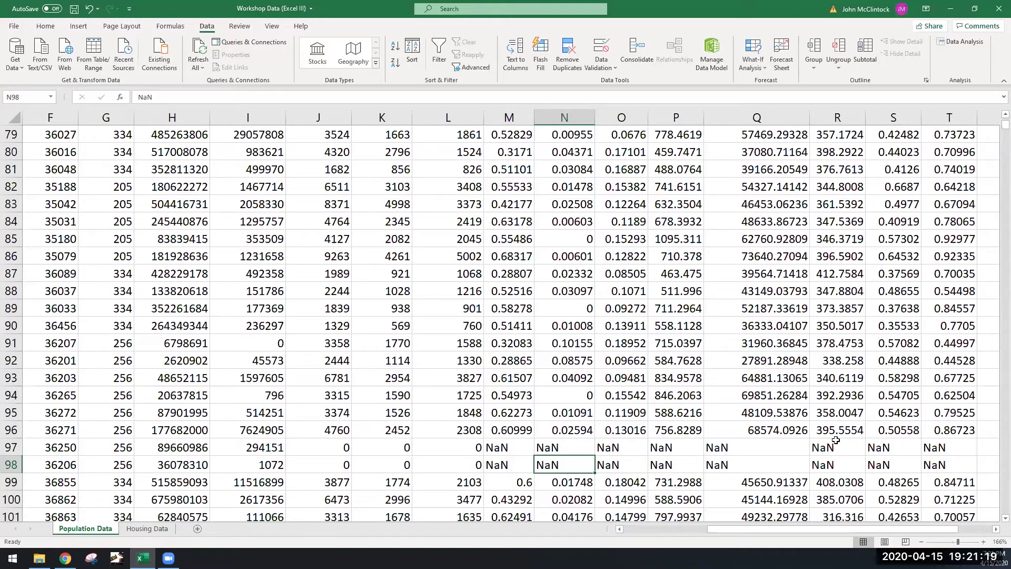
pyautogui.scroll(9, 836, 440)
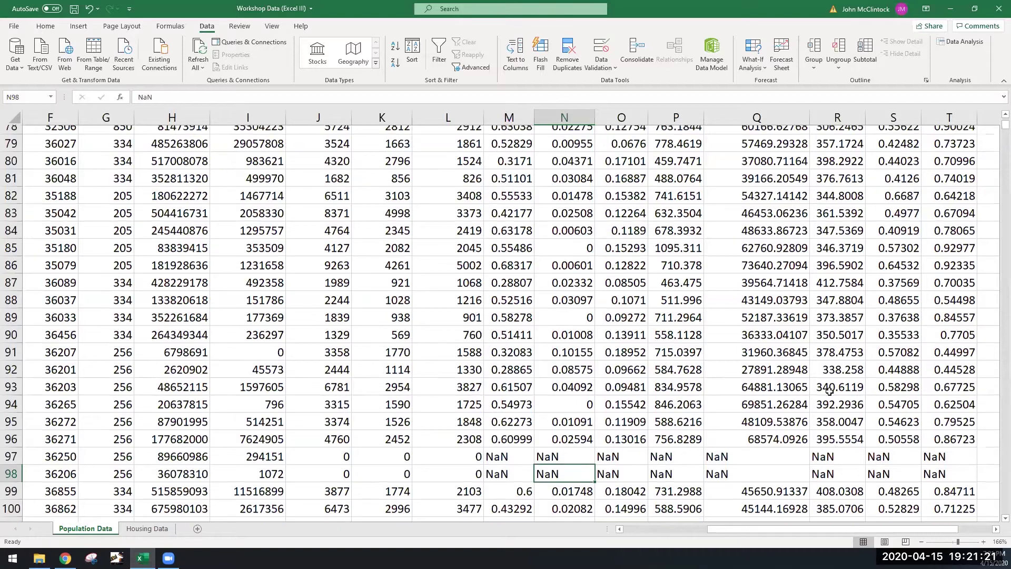
pyautogui.scroll(8, 829, 388)
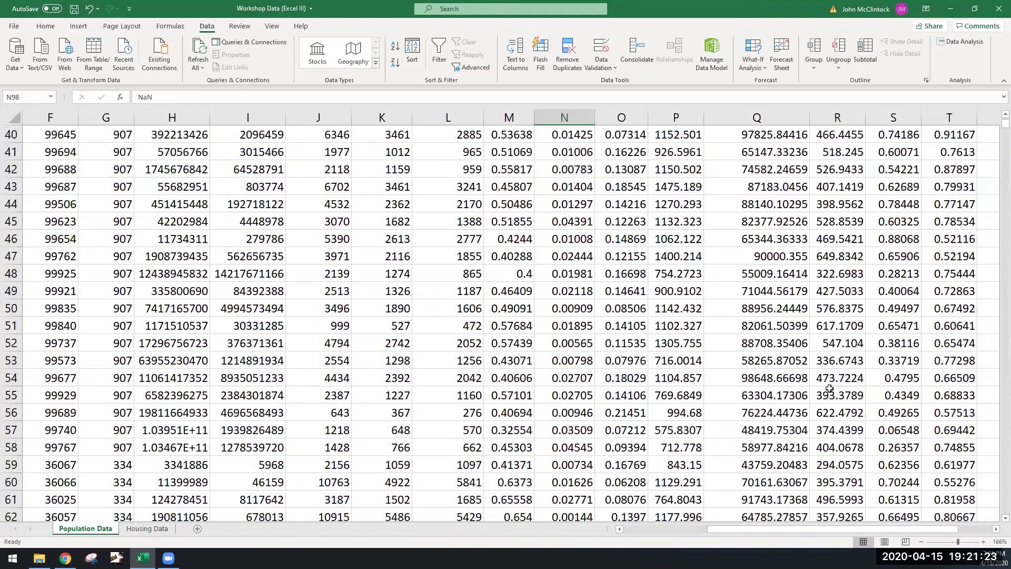
pyautogui.scroll(9, 823, 368)
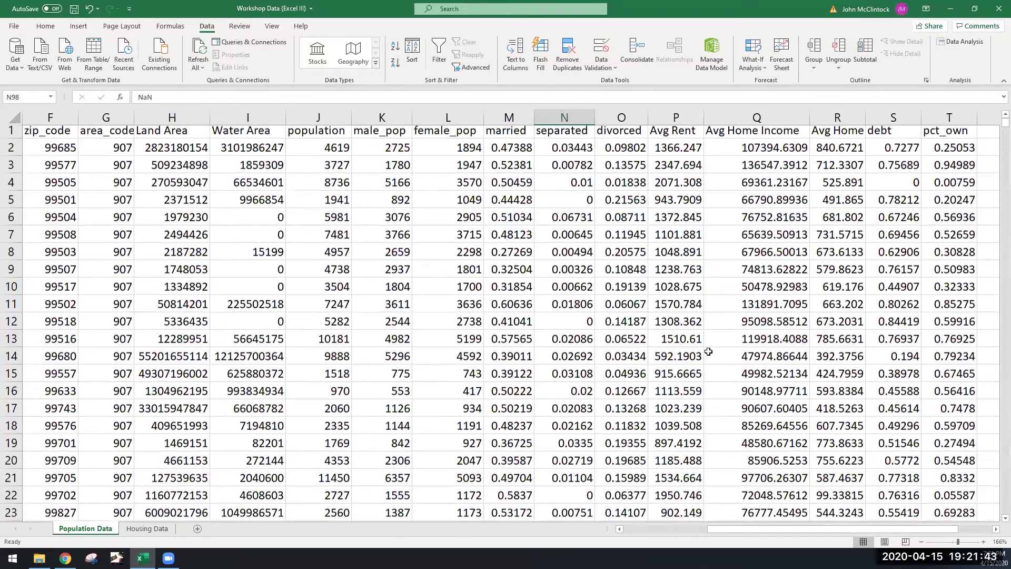
pyautogui.scroll(-5, 704, 341)
pyautogui.scroll(-20, 703, 341)
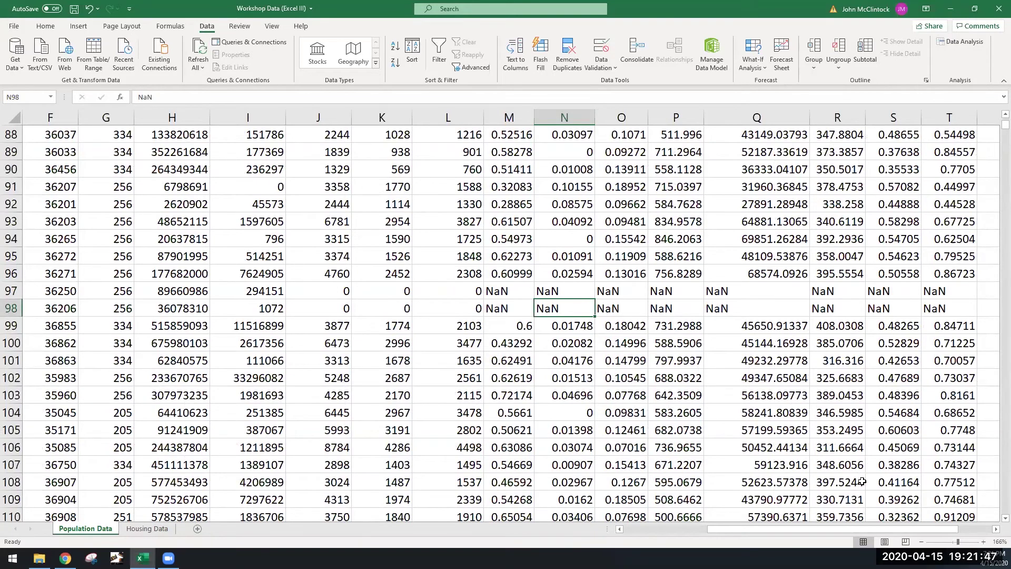
# Step: Copy the separated and divorced columns from Population Data into columns A and B of a new worksheet
pyautogui.moveTo(996, 131); pyautogui.dragTo(994, 113)
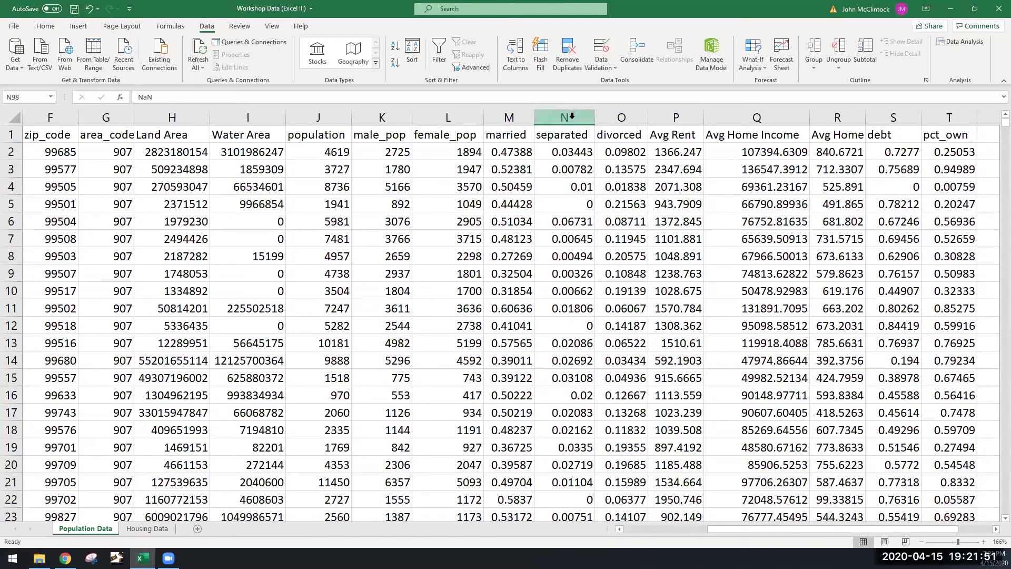
pyautogui.moveTo(573, 110)
pyautogui.mouseDown()
pyautogui.moveTo(674, 111)
pyautogui.moveTo(615, 103)
pyautogui.mouseUp()
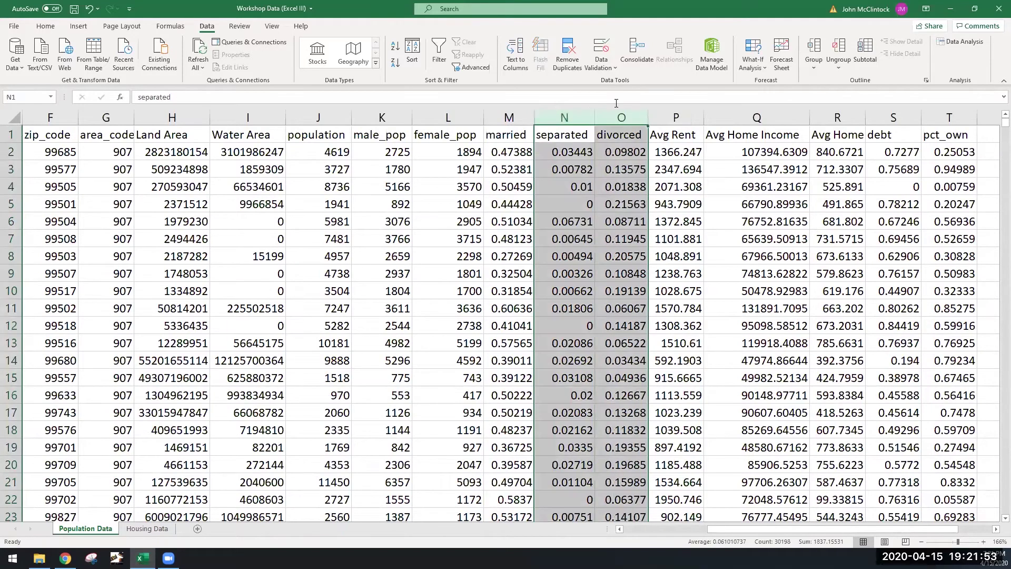
pyautogui.hotkey('ctrl', 'c')
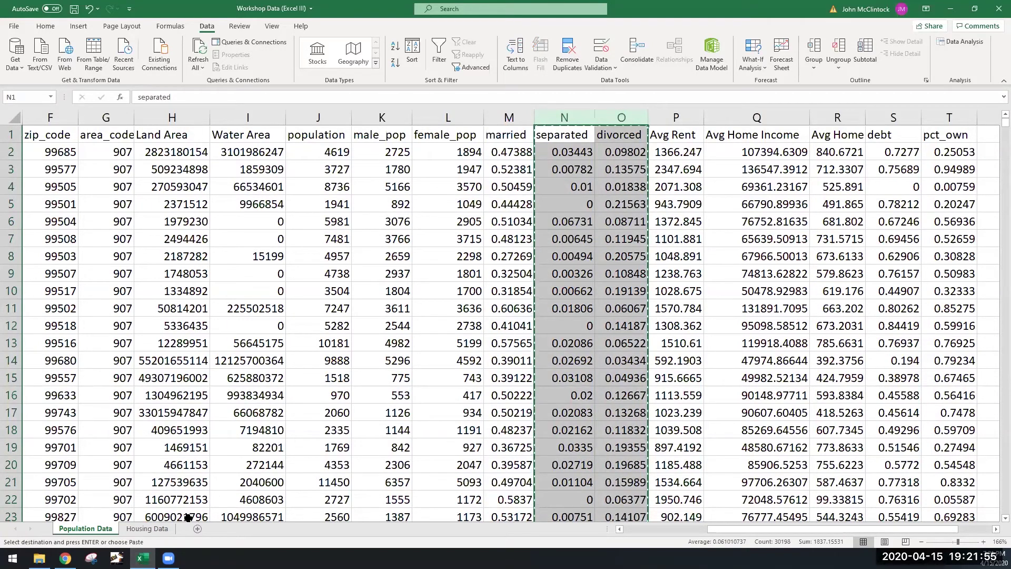
pyautogui.click(197, 528)
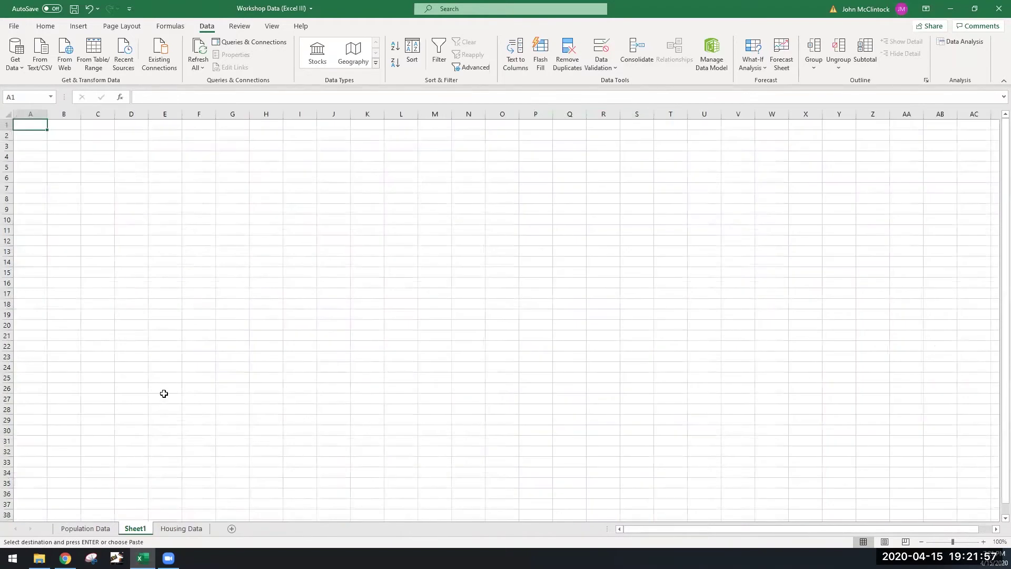
pyautogui.hotkey('ctrl', 'v')
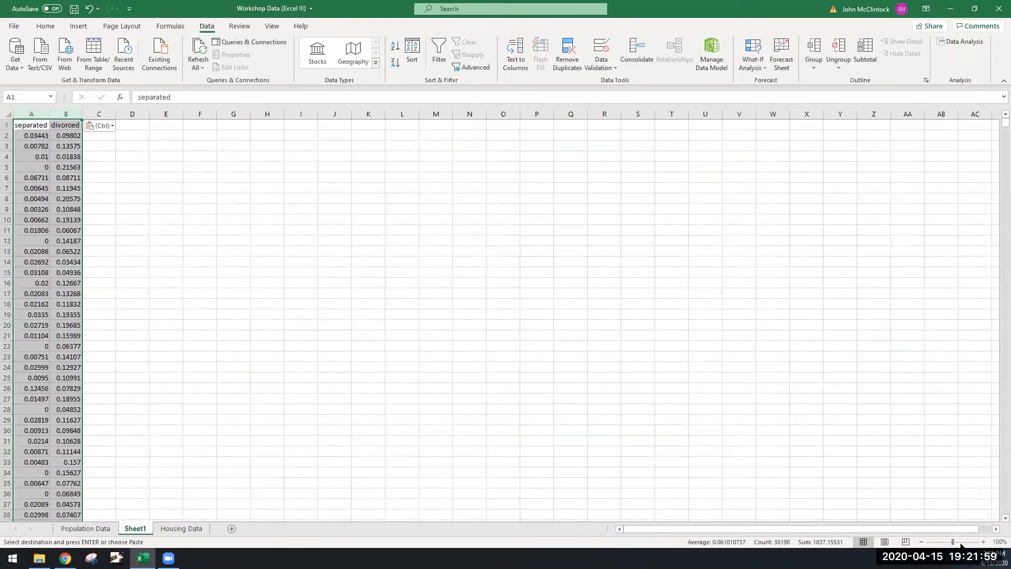
pyautogui.scroll(6, 361, 372)
pyautogui.click(296, 319)
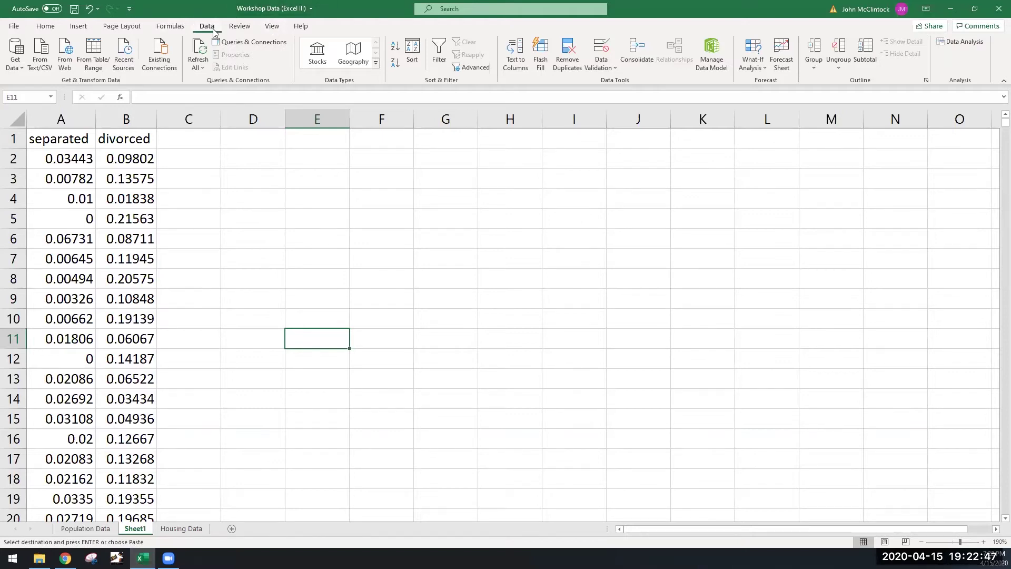
pyautogui.click(274, 30)
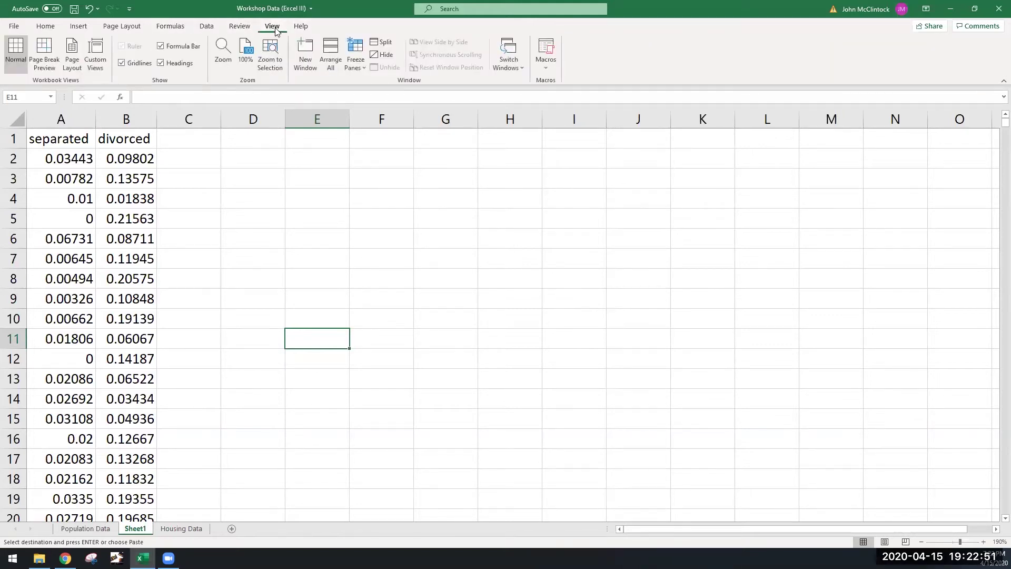
pyautogui.click(544, 66)
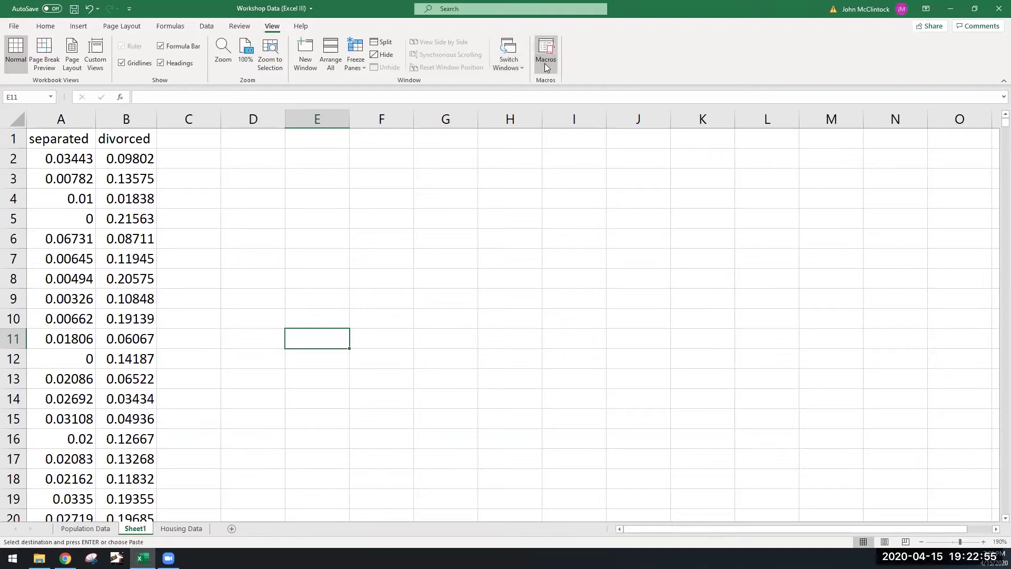
pyautogui.click(609, 59)
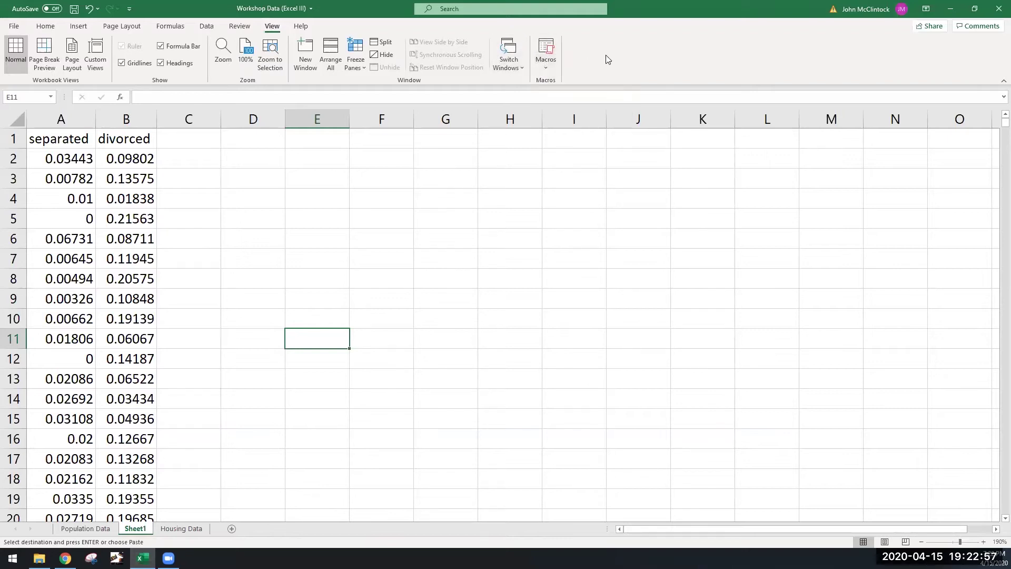
pyautogui.click(548, 66)
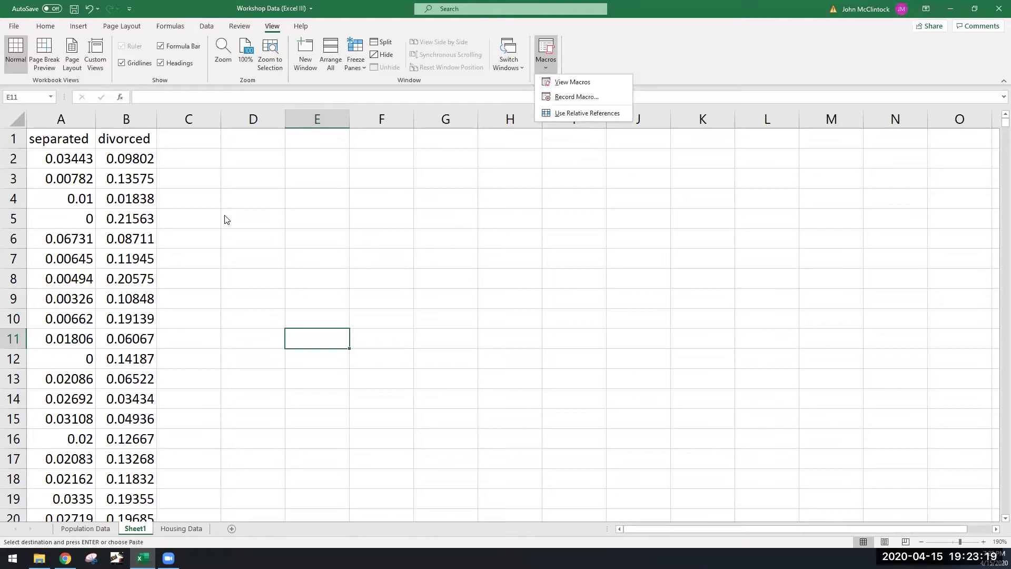
pyautogui.click(244, 206)
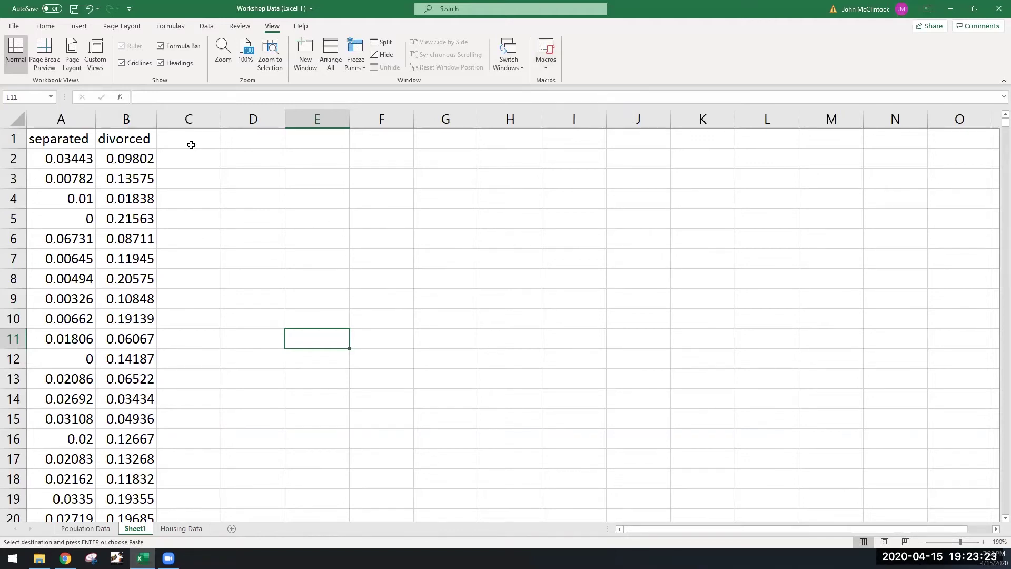
pyautogui.moveTo(191, 141); pyautogui.dragTo(194, 234)
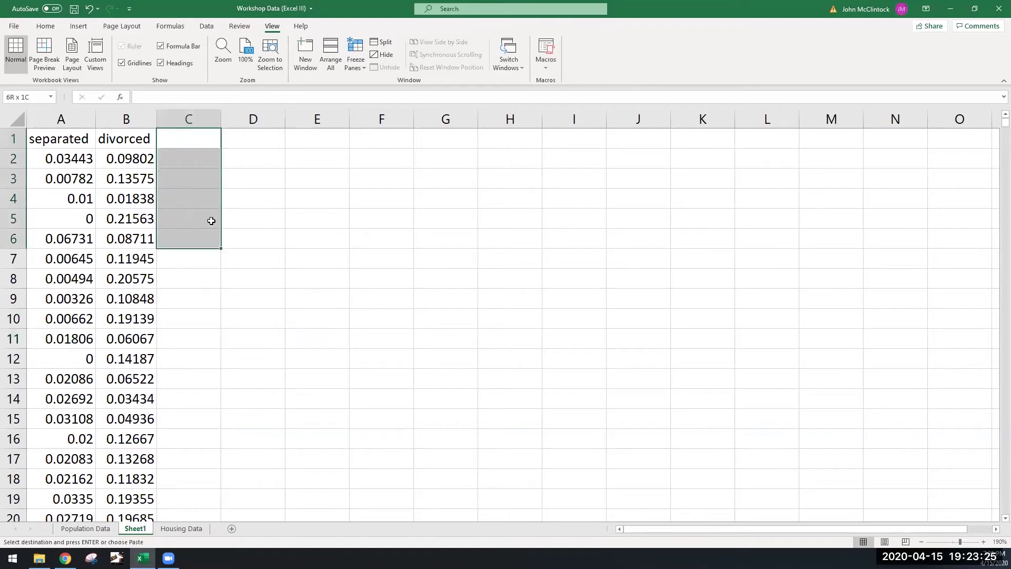
pyautogui.click(265, 194)
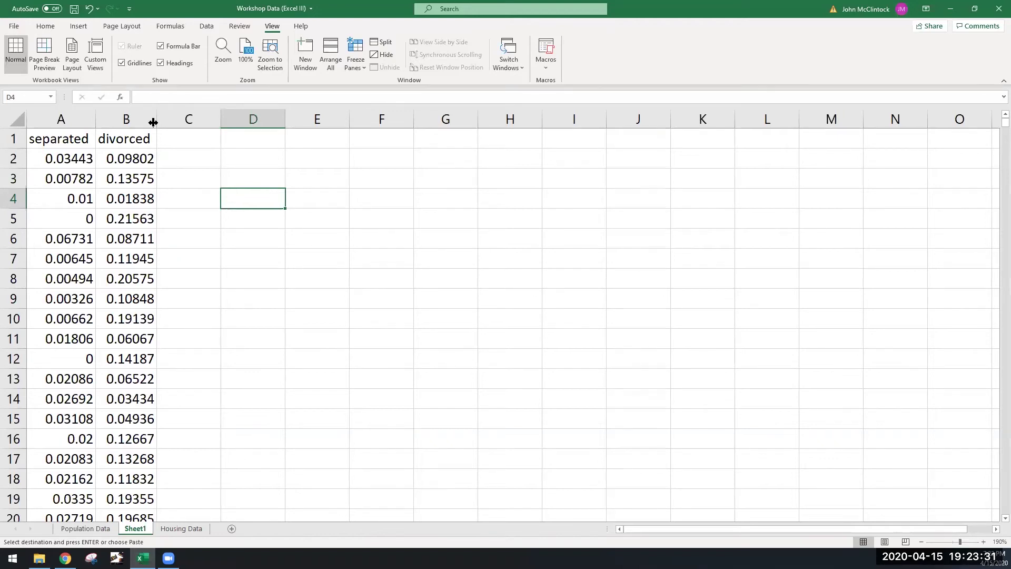
# Step: Select the separated and divorced values from row 2 down to the last record, clear the selection and return to the first row
pyautogui.click(60, 158)
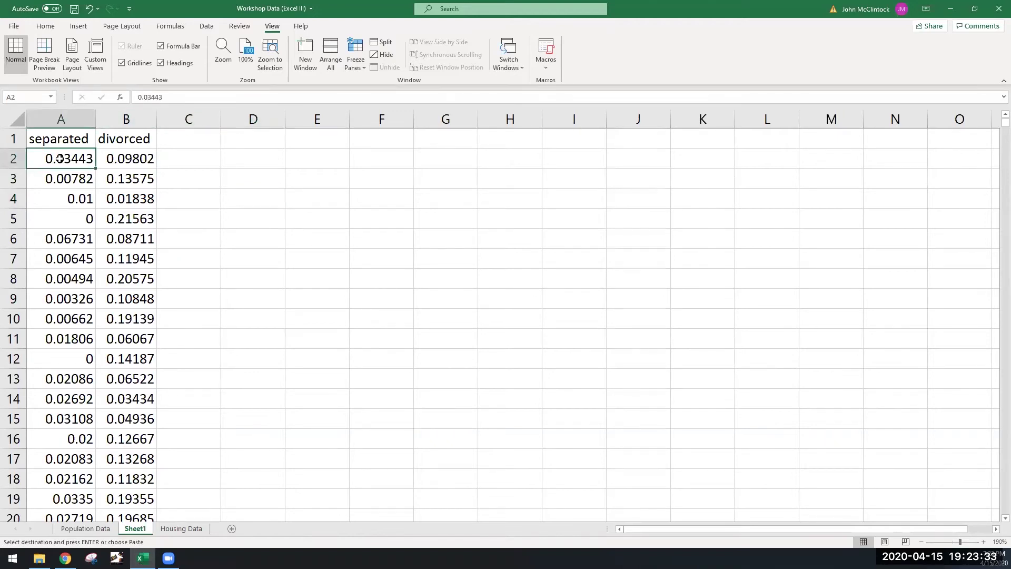
pyautogui.click(114, 158)
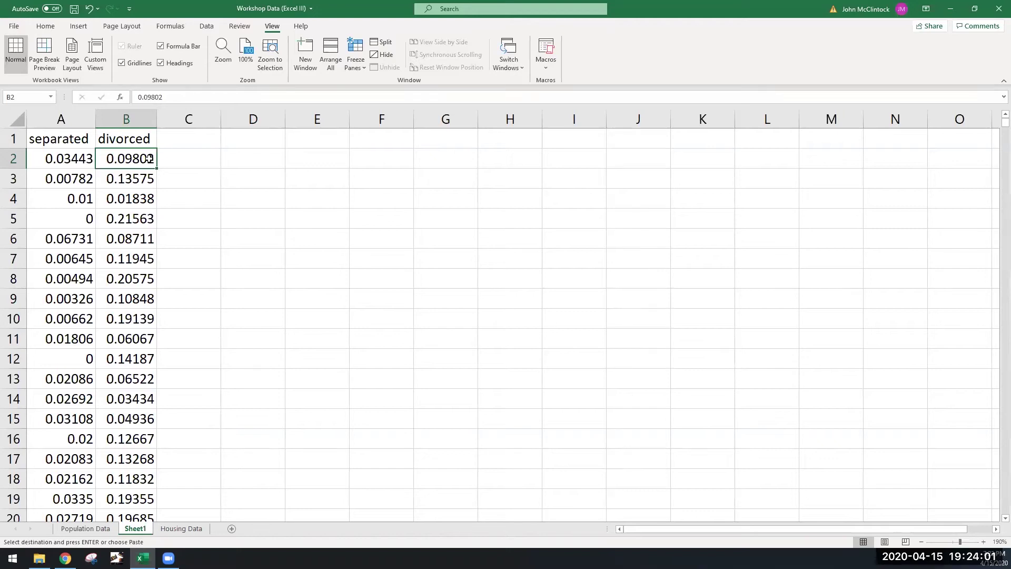
pyautogui.hotkey('shift', 'Left')
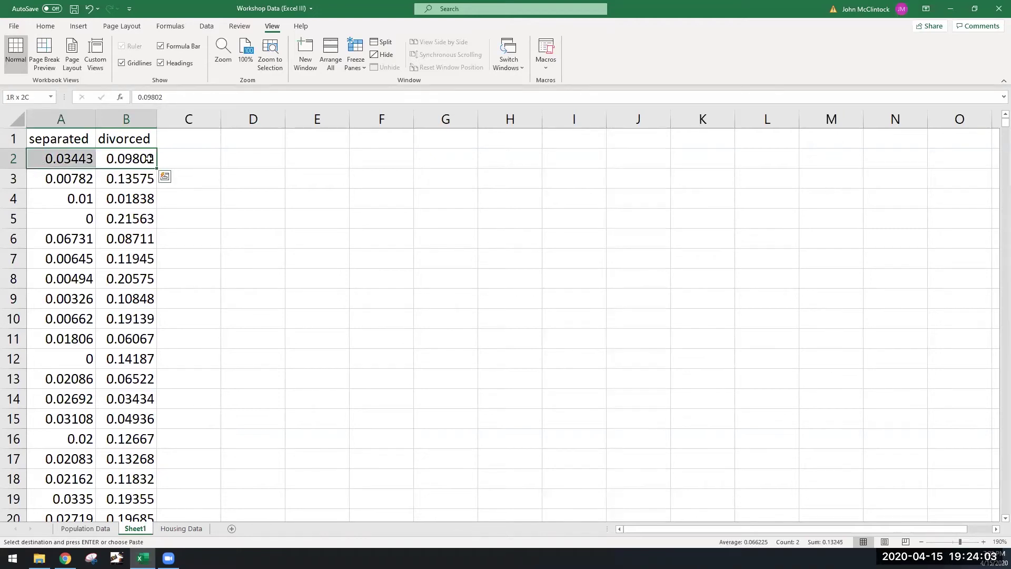
pyautogui.hotkey('ctrl', 'shift', 'Down')
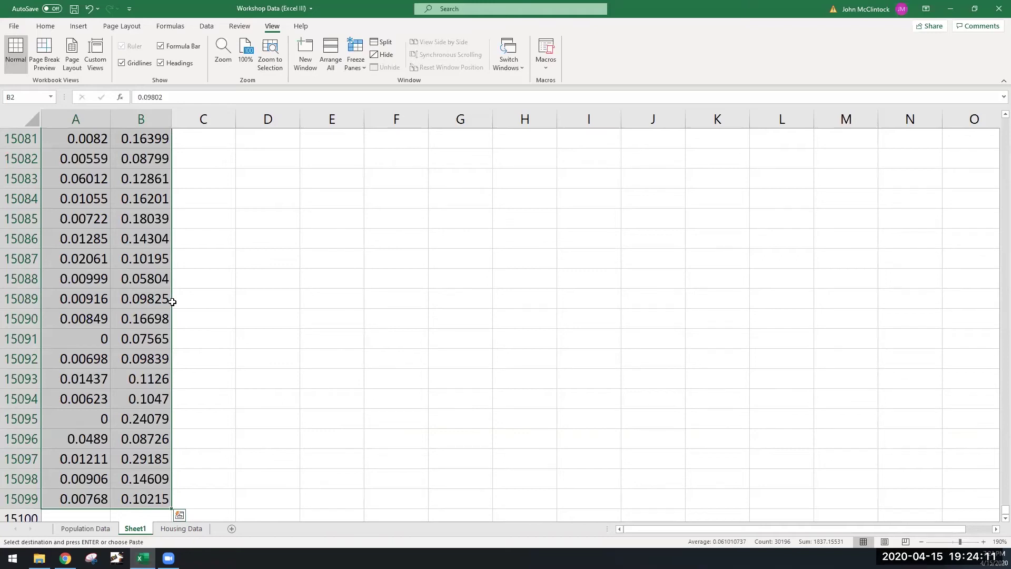
pyautogui.click(226, 322)
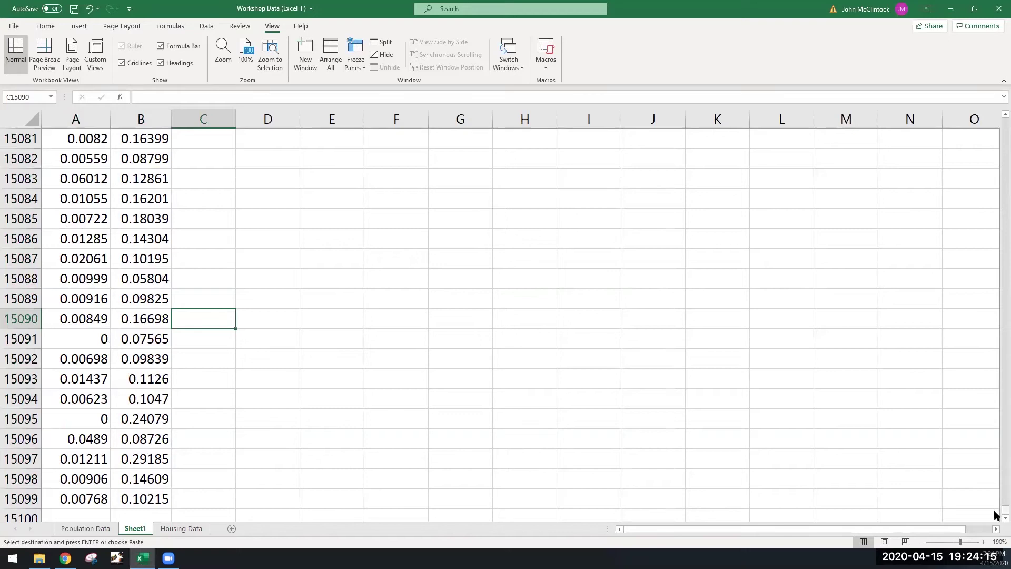
pyautogui.moveTo(995, 511); pyautogui.dragTo(1003, 127)
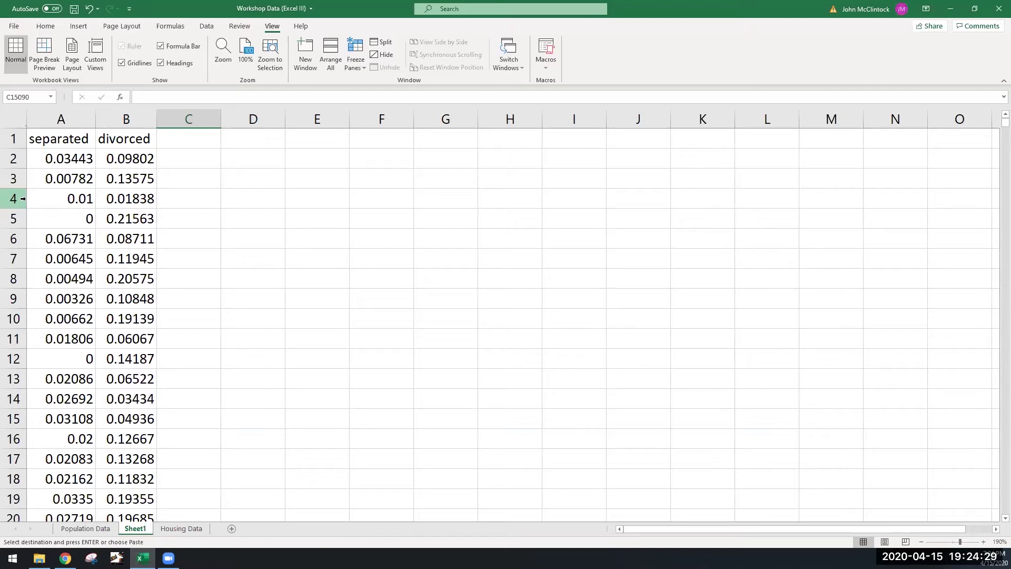
# Step: Set up a new macro recording named Remove_NaN with the shortcut Ctrl+Shift+N
pyautogui.click(545, 66)
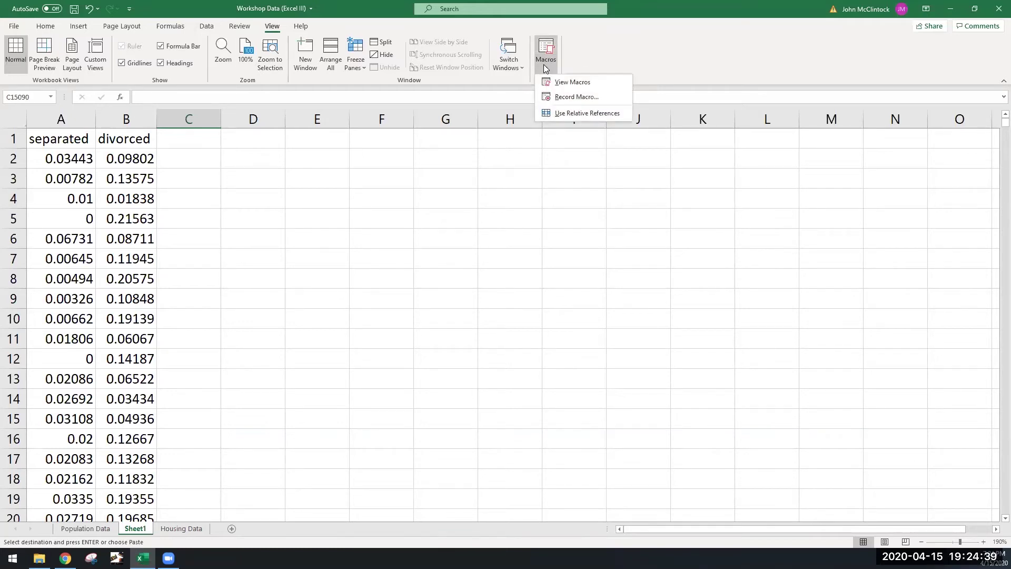
pyautogui.click(563, 103)
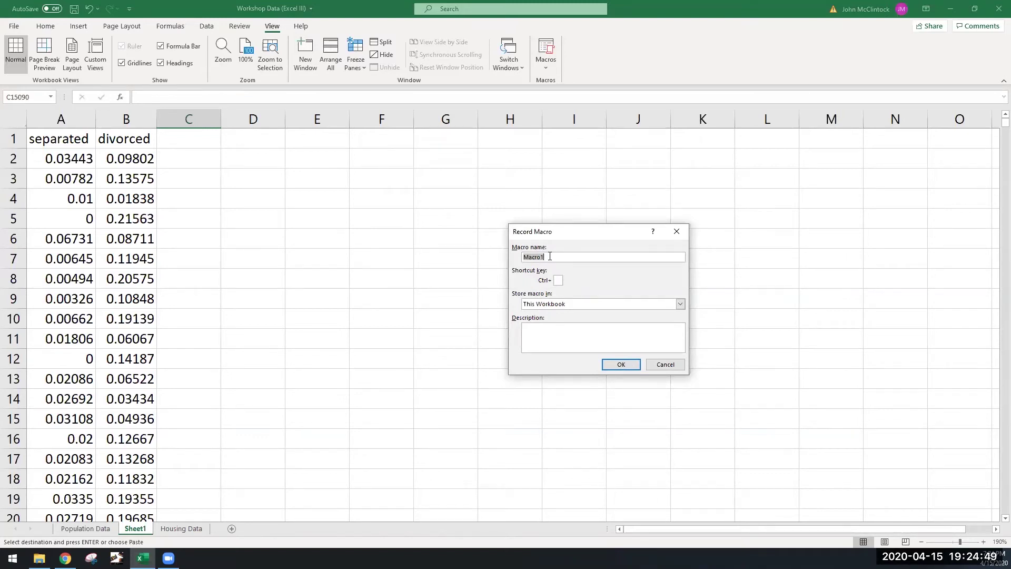
pyautogui.write('Remove_NaN')
pyautogui.click(558, 280)
pyautogui.write('N')
pyautogui.press('BackSpace')
pyautogui.write('N')
# Step: Keep the macro stored in This Workbook, describe it as "Removes NaN from cells" and begin recording
pyautogui.click(565, 304)
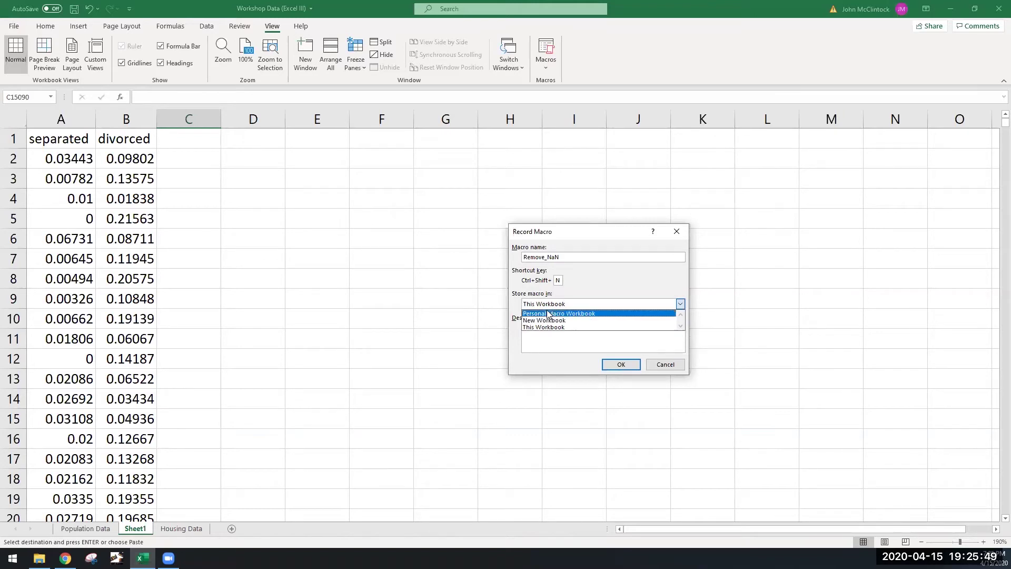
pyautogui.click(681, 303)
pyautogui.click(600, 328)
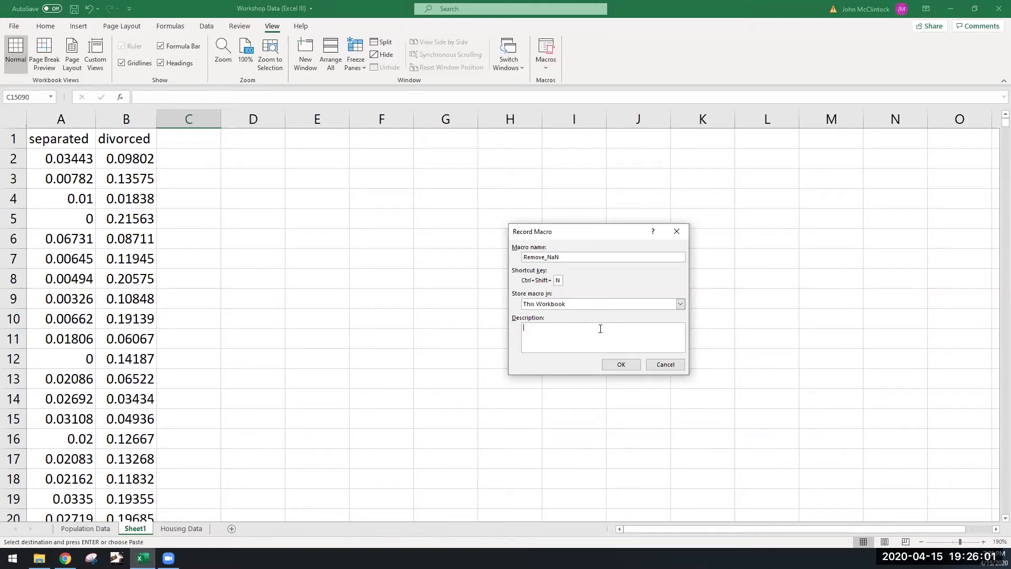
pyautogui.write('Removes NaN from cells')
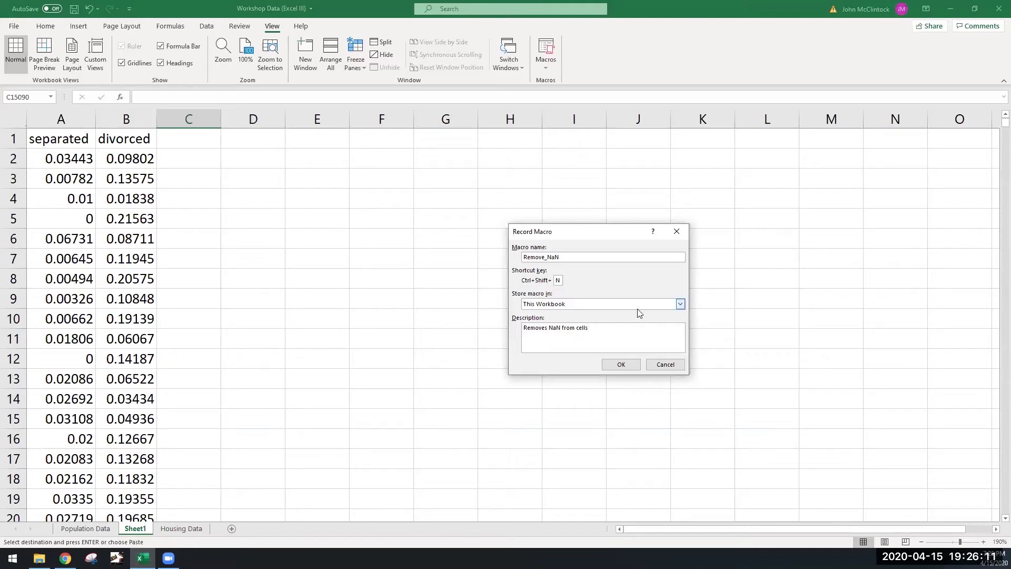
pyautogui.click(616, 368)
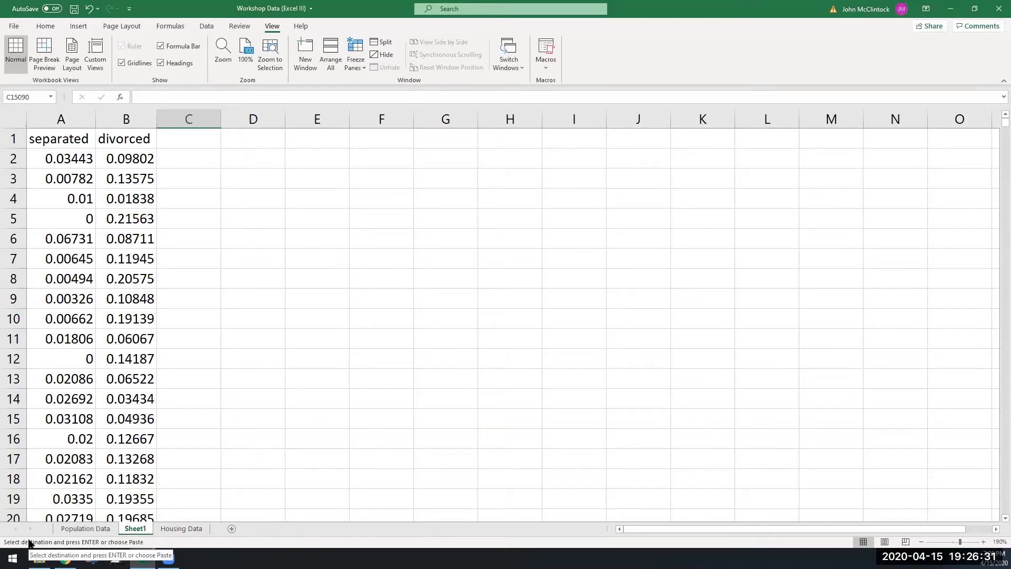
pyautogui.click(545, 68)
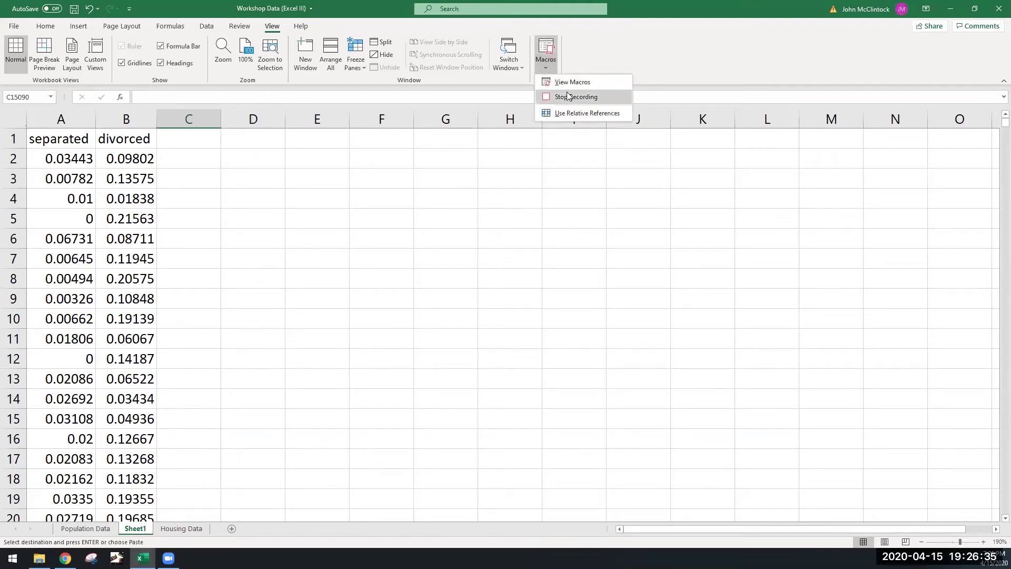
pyautogui.click(551, 69)
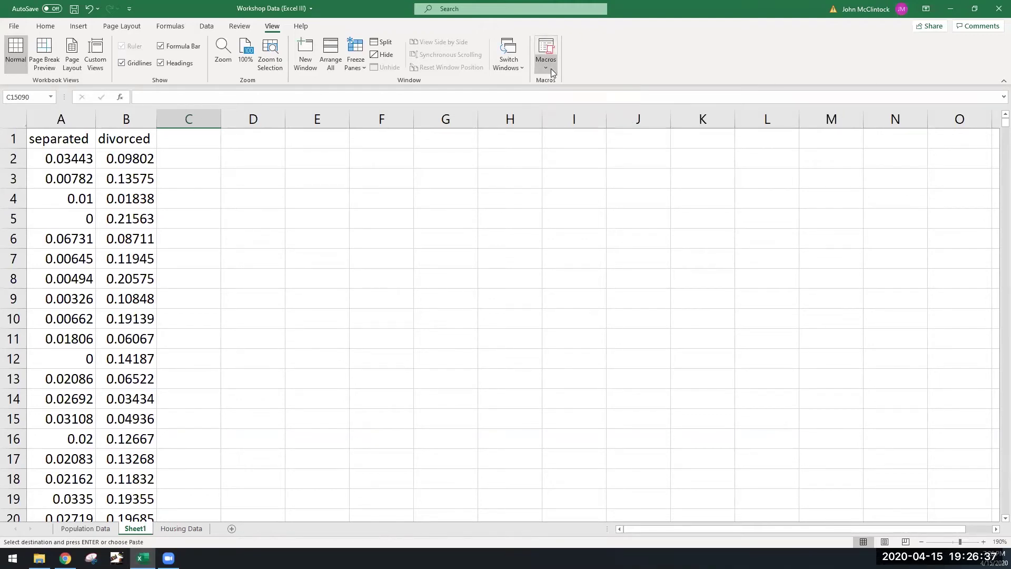
# Step: Label cell C1 "Is NaN" as the header of a new column beside the divorced values
pyautogui.click(207, 145)
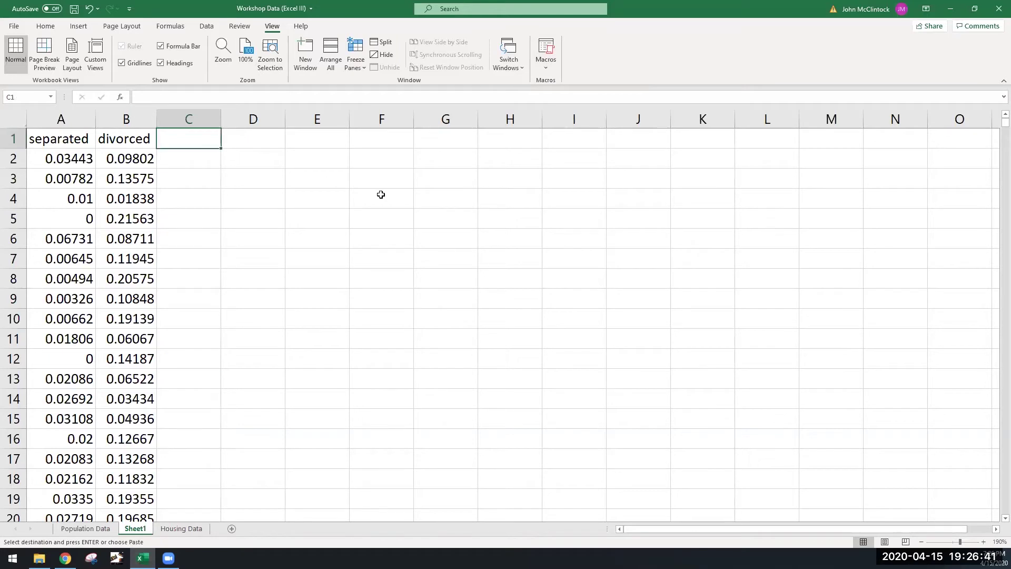
pyautogui.write('Is ')
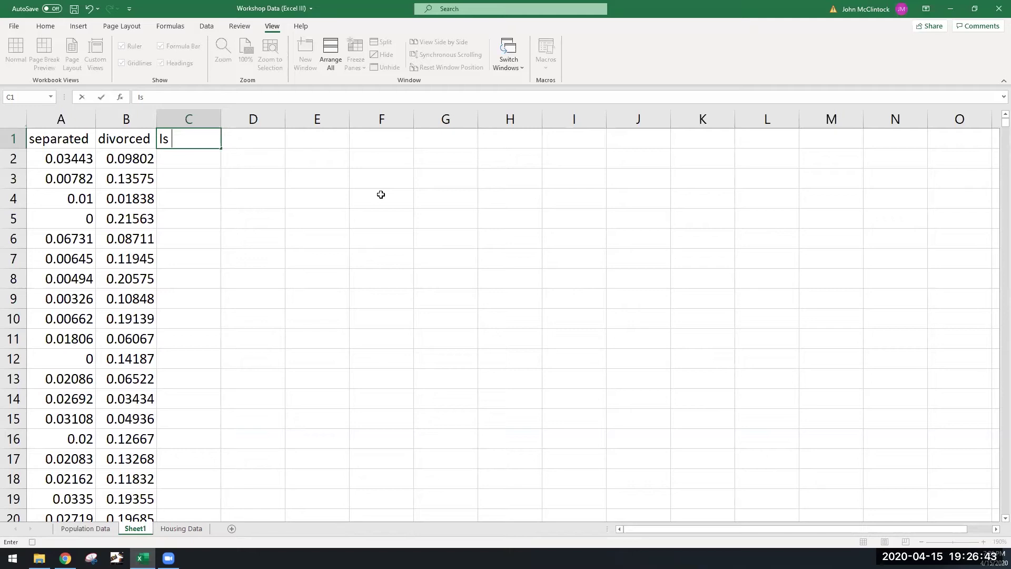
pyautogui.write('NaN')
# Step: Begin a formula in C2 with the test =if(or(A2="NaN",B2="NaN"), to check both values in the row
pyautogui.click(188, 161)
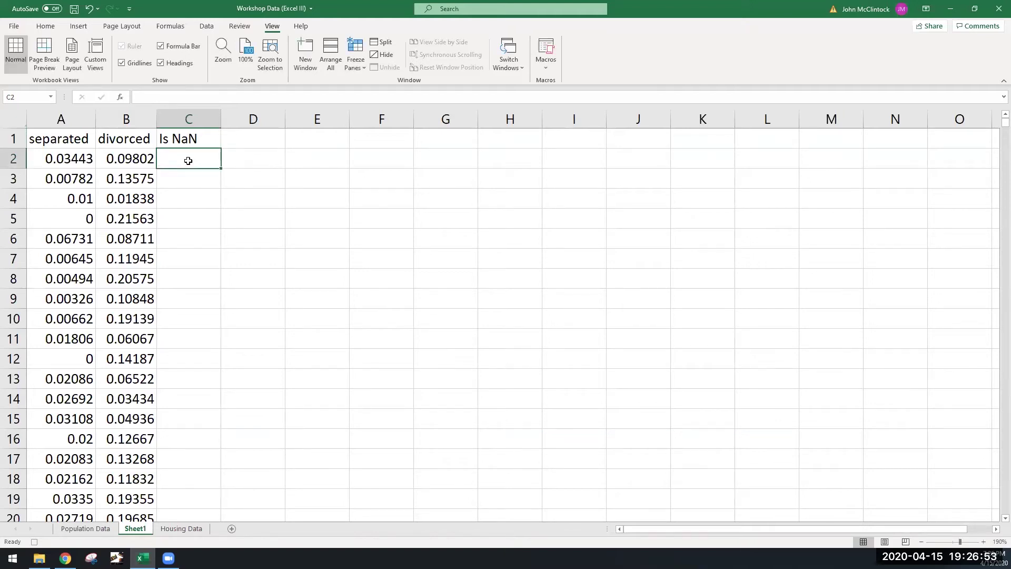
pyautogui.write('=if(')
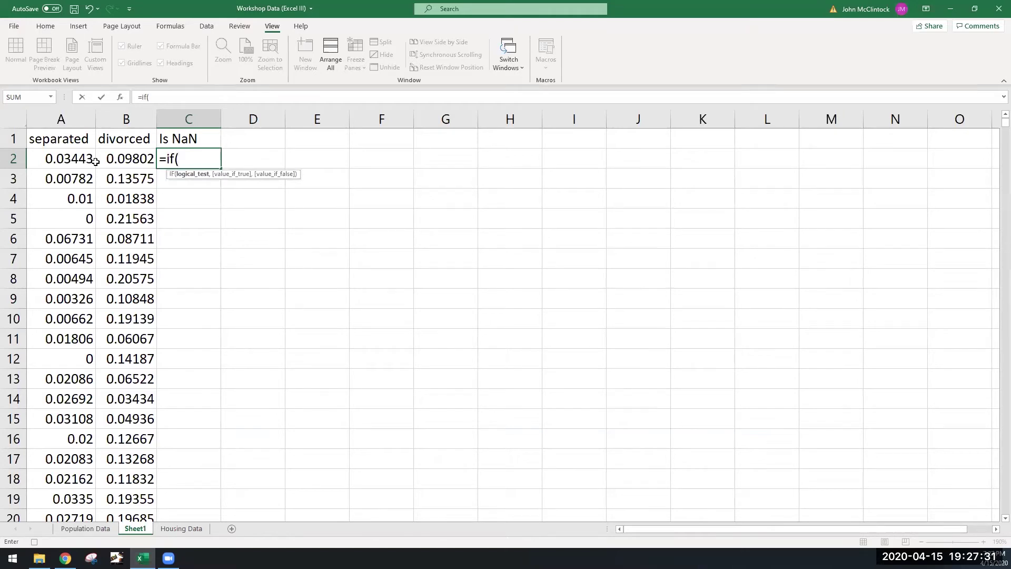
pyautogui.write('of')
pyautogui.press('BackSpace')
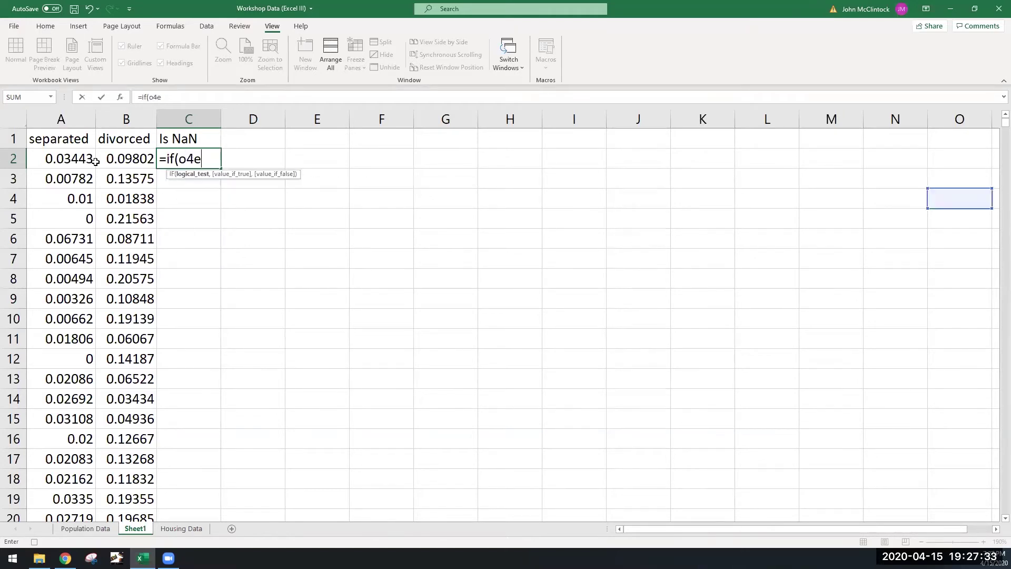
pyautogui.write('r')
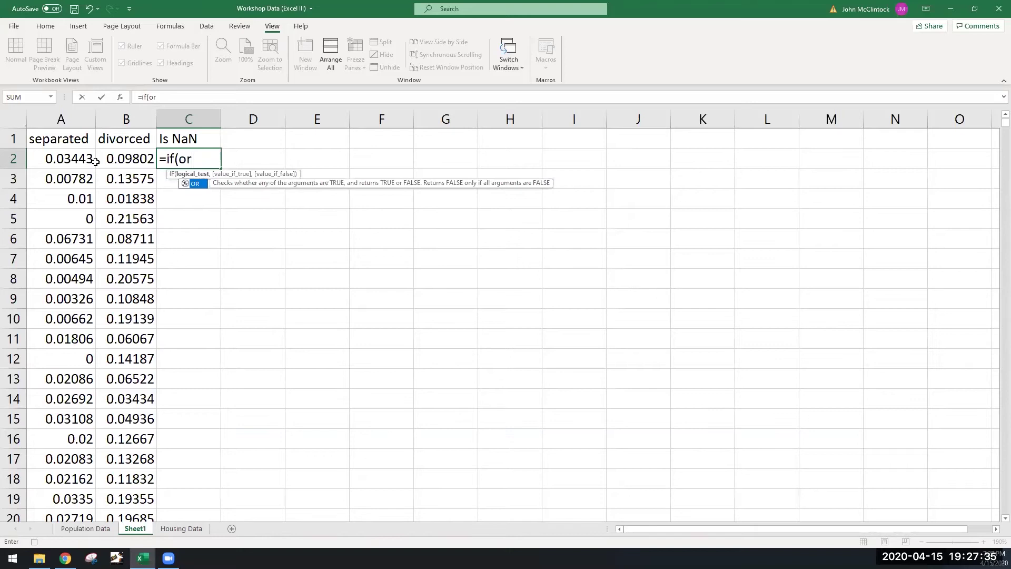
pyautogui.write('(')
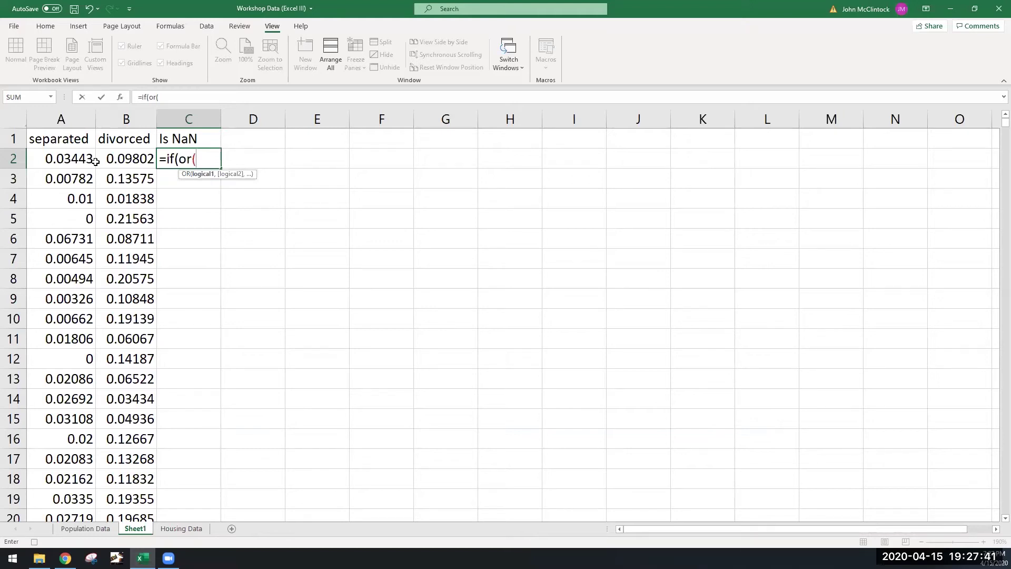
pyautogui.click(61, 160)
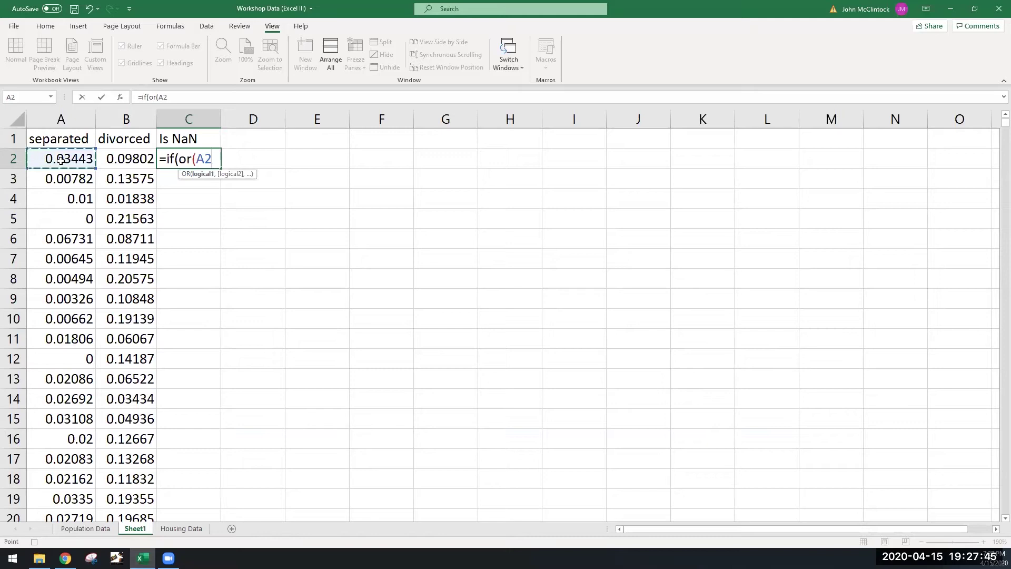
pyautogui.write('="NaN')
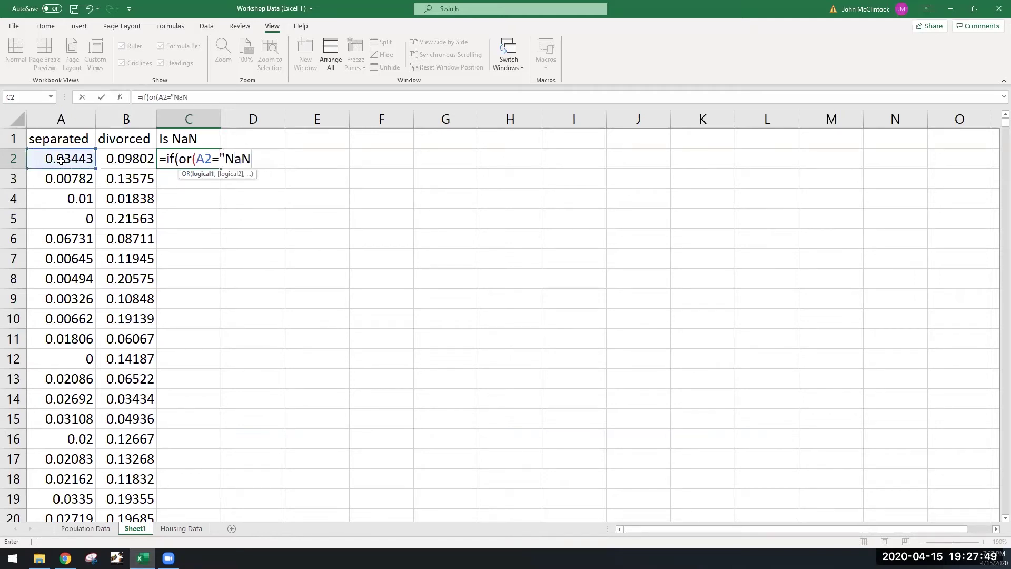
pyautogui.write('"')
pyautogui.write(',')
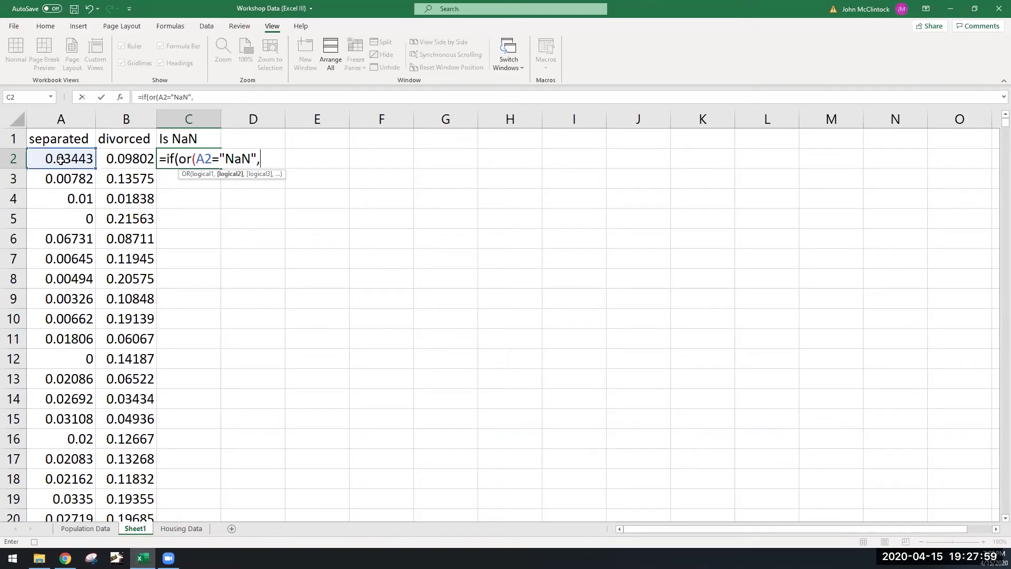
pyautogui.click(122, 164)
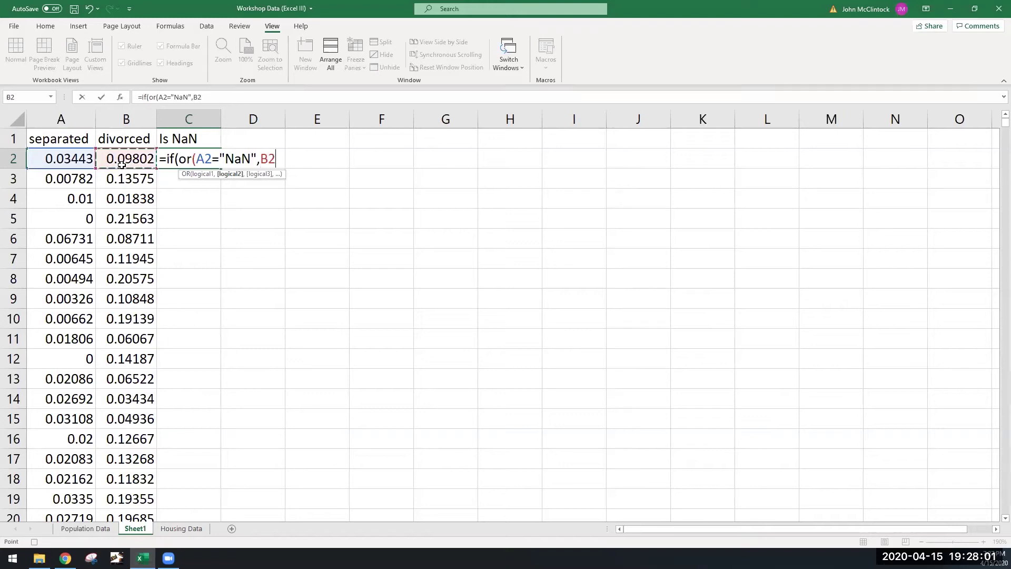
pyautogui.write('="NaN"')
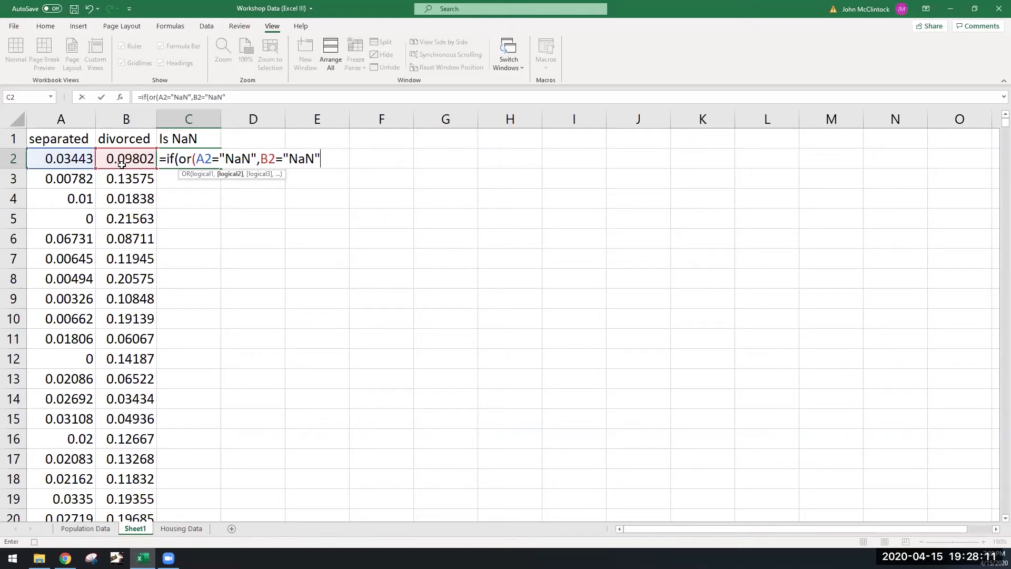
pyautogui.write(')')
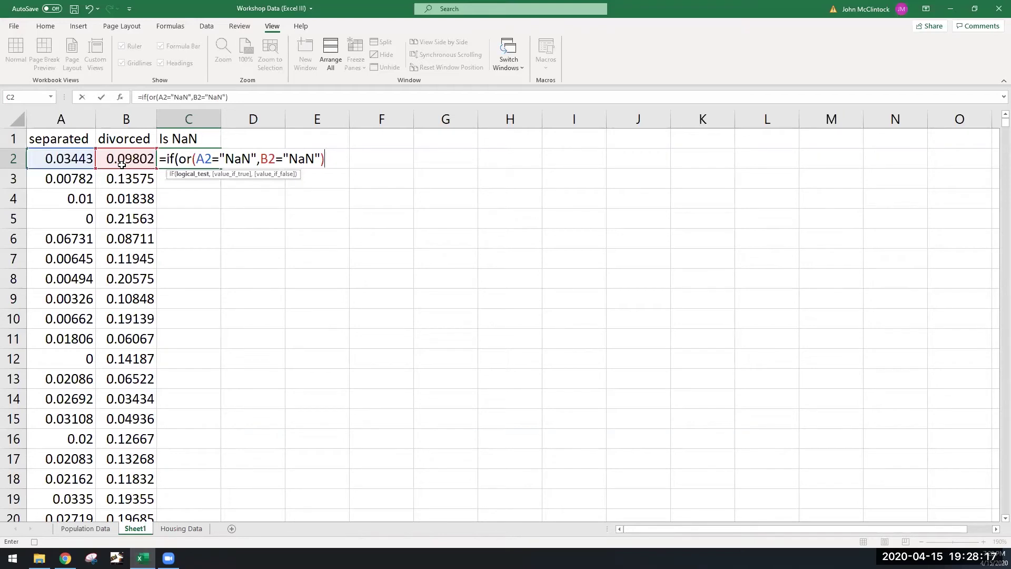
pyautogui.write(',')
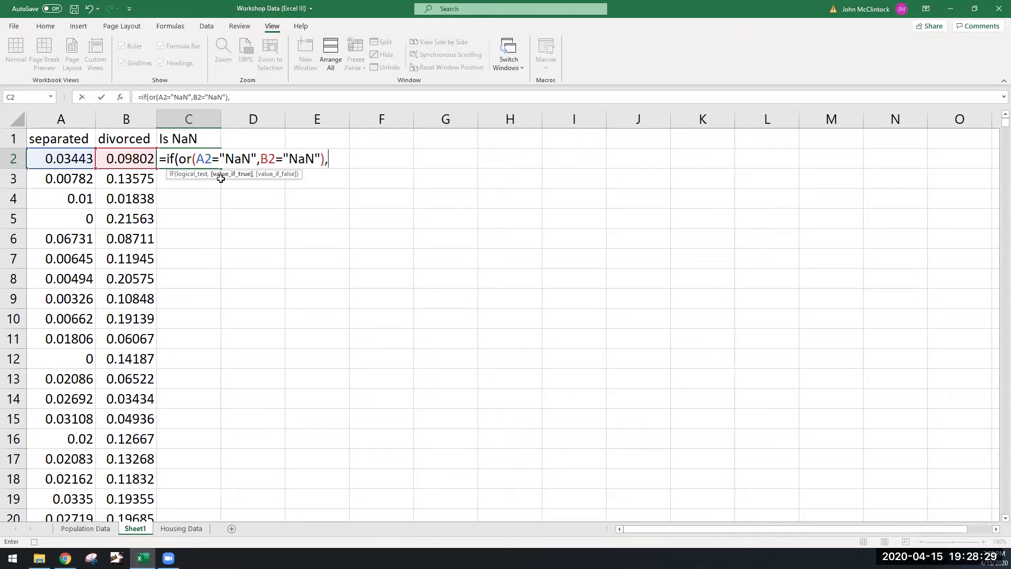
pyautogui.write('1')
pyautogui.write(',0')
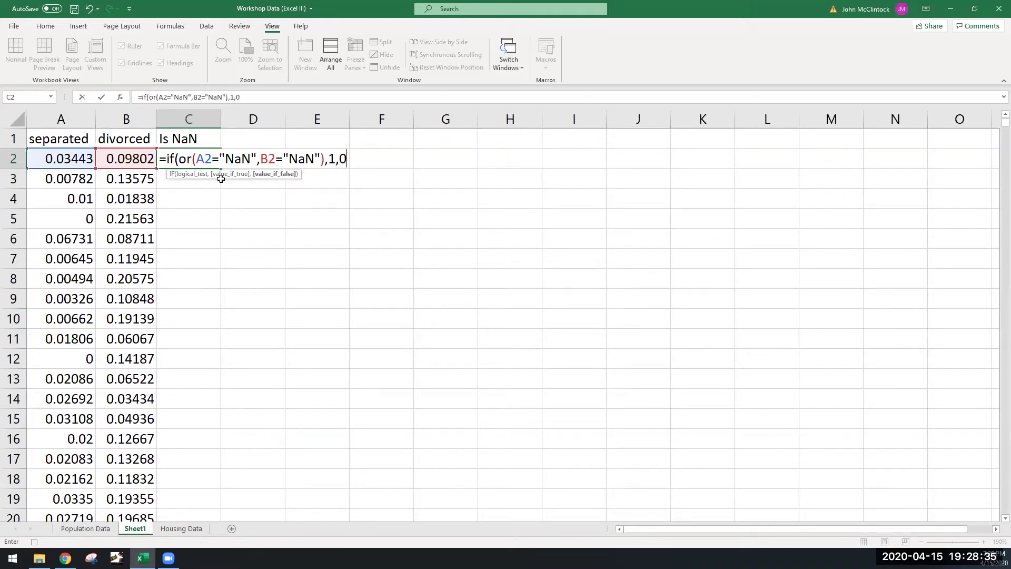
pyautogui.press('BackSpace')
pyautogui.press('BackSpace')
pyautogui.write('"True')
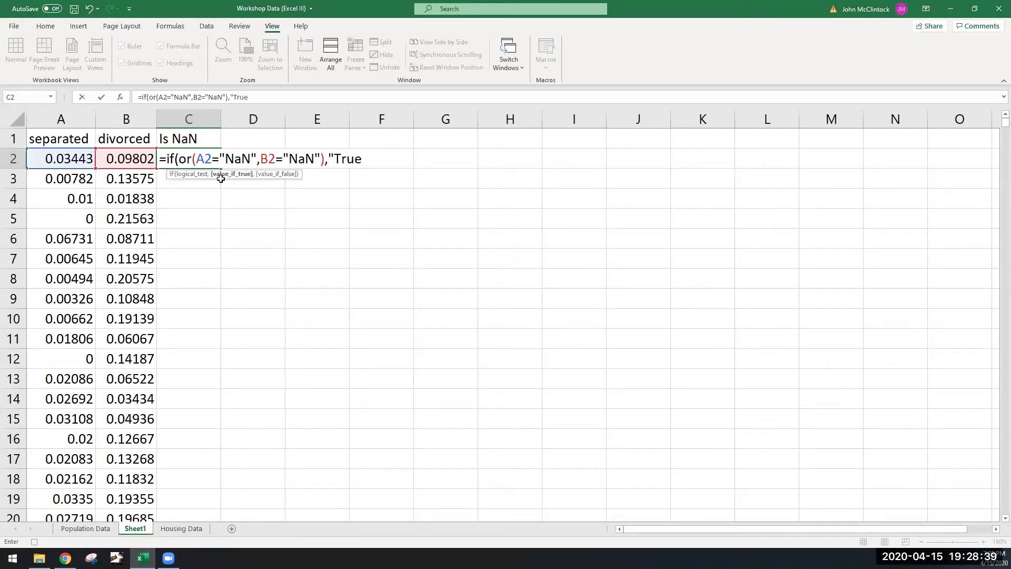
pyautogui.write('","False')
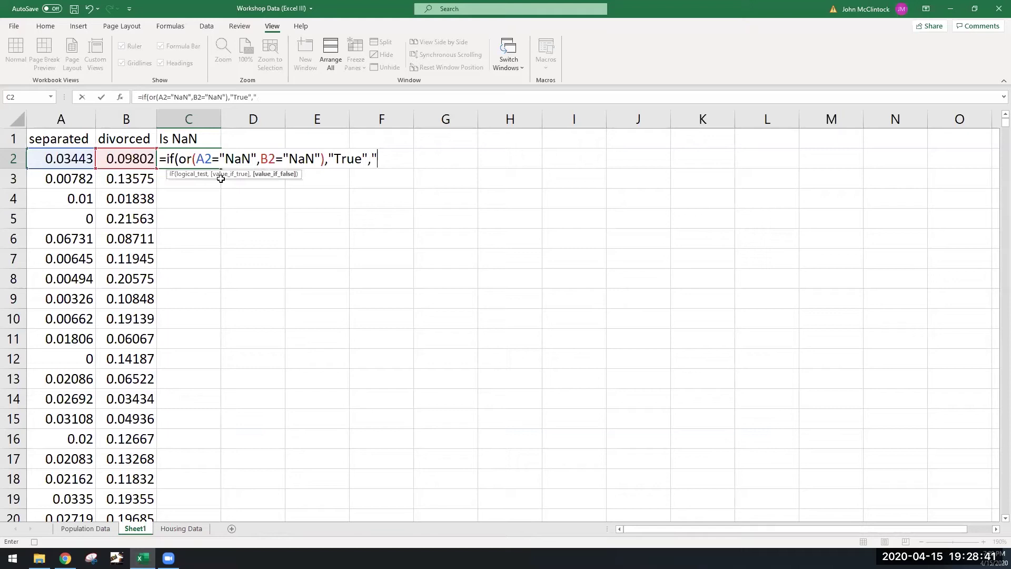
pyautogui.press('BackSpace')
pyautogui.press('BackSpace')
pyautogui.press('BackSpace')
pyautogui.press('BackSpace')
pyautogui.press('BackSpace')
pyautogui.press('BackSpace')
pyautogui.press('BackSpace')
pyautogui.press('BackSpace')
pyautogui.press('BackSpace')
pyautogui.press('BackSpace')
pyautogui.press('BackSpace')
pyautogui.press('BackSpace')
pyautogui.press('BackSpace')
# Step: Complete the C2 formula to return 1 if true and 0 if false, and fill it down the Is NaN column
pyautogui.write('1,0)')
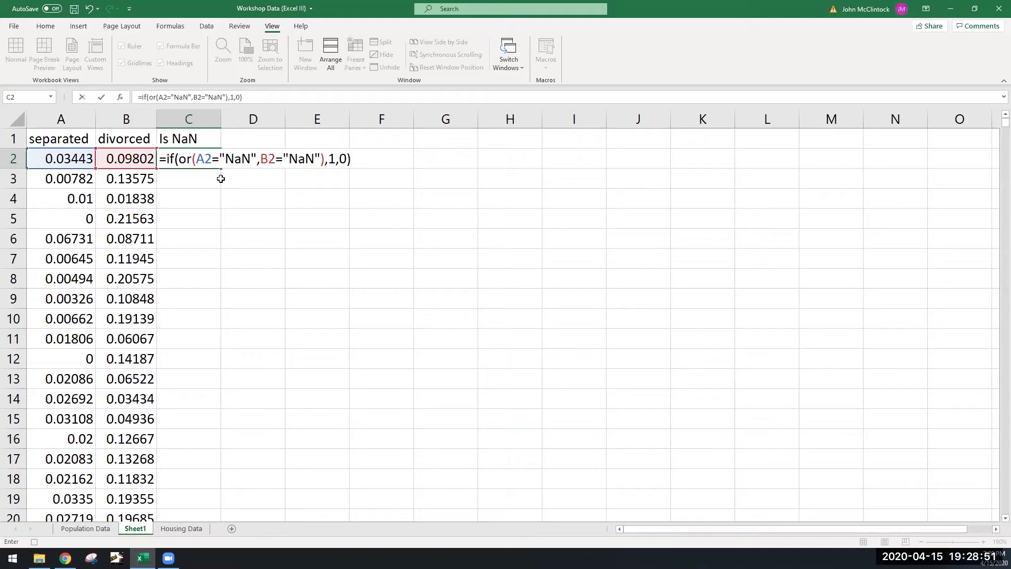
pyautogui.press('Return')
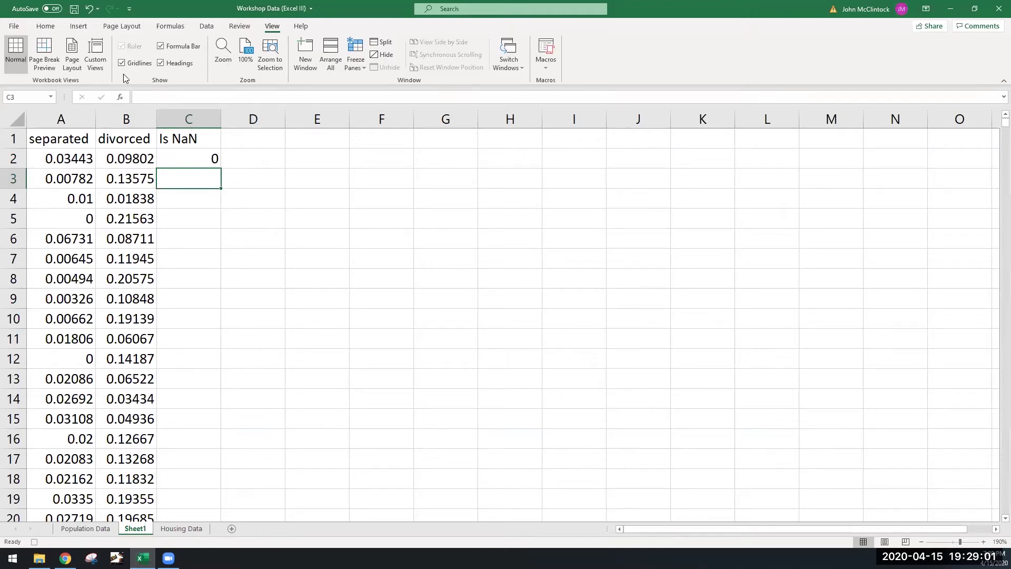
pyautogui.click(198, 164)
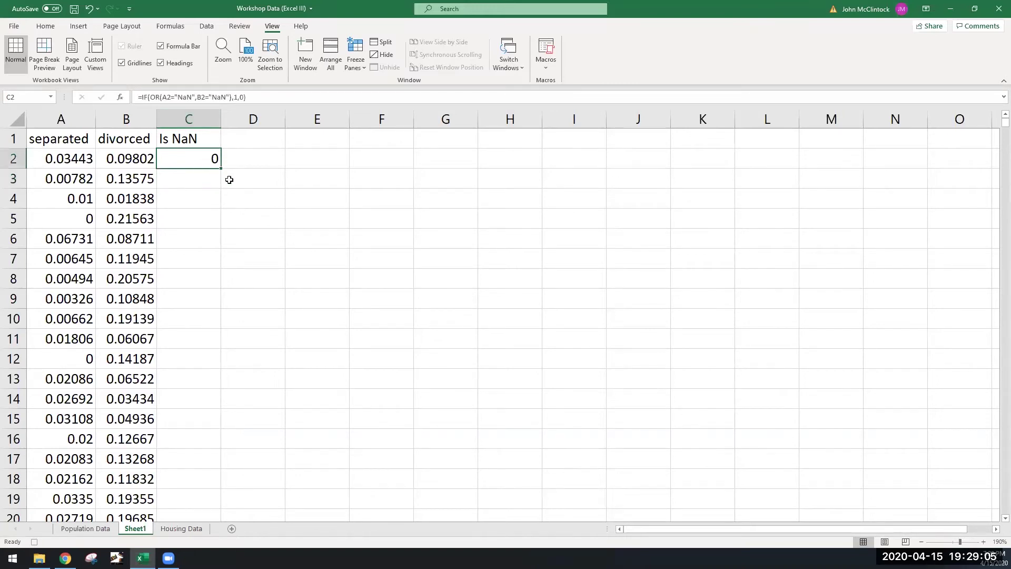
pyautogui.moveTo(221, 168); pyautogui.dragTo(222, 169)
pyautogui.doubleClick(222, 168)
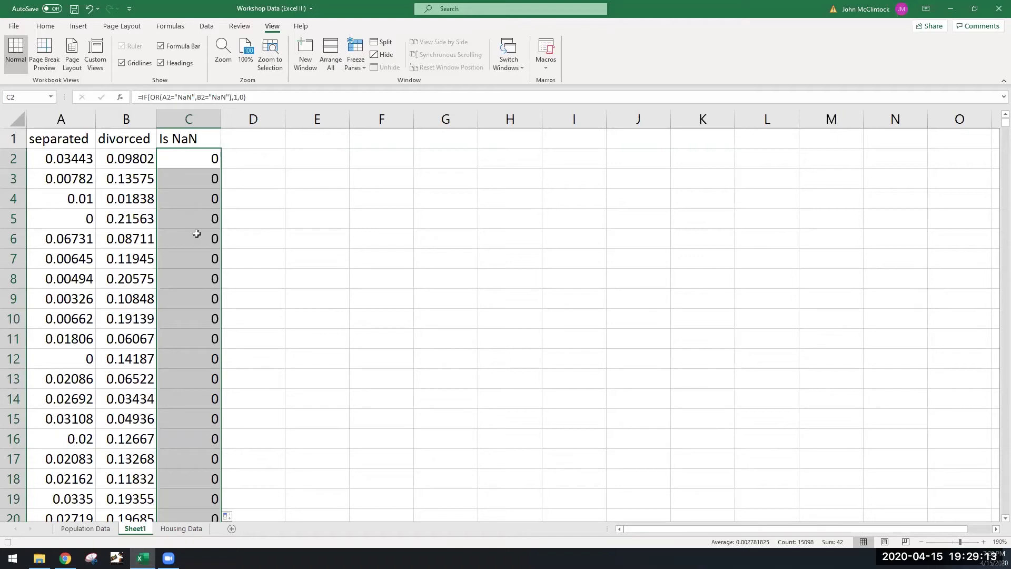
pyautogui.scroll(-19, 172, 360)
pyautogui.scroll(-9, 172, 360)
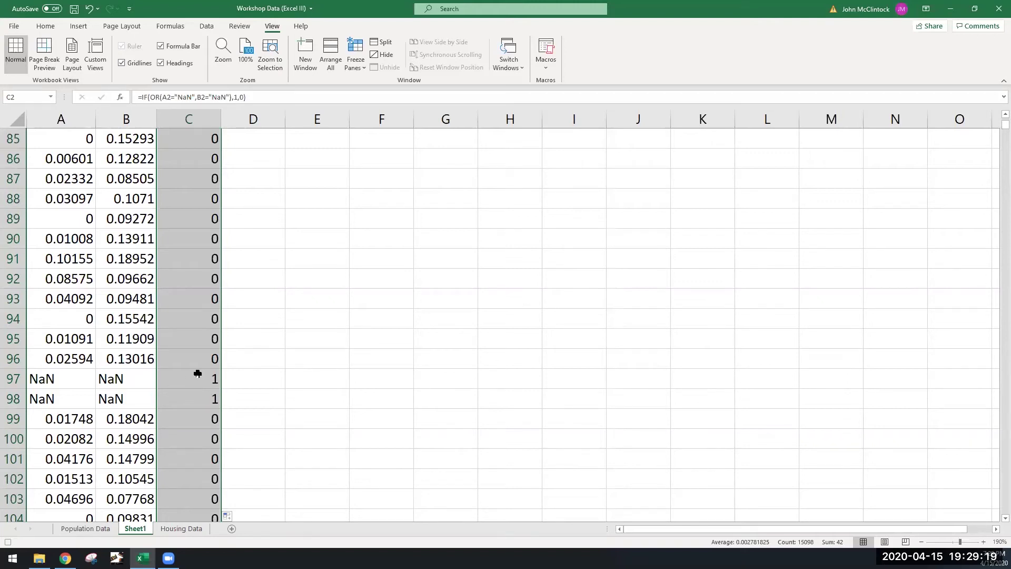
pyautogui.click(197, 373)
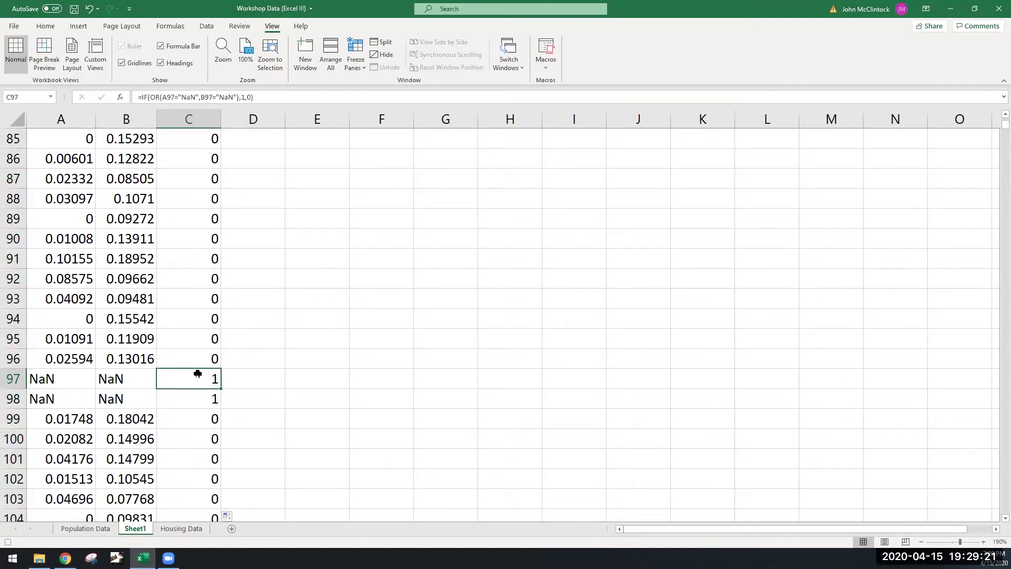
pyautogui.hotkey('ctrl', 'Up')
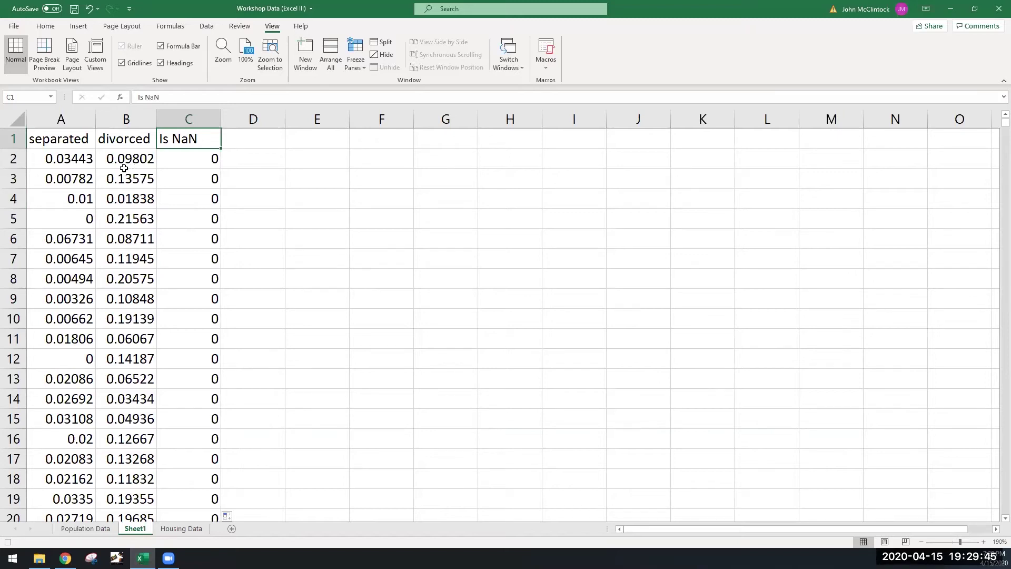
# Step: Add filters to the header row and filter the Is NaN column to show only the value 1
pyautogui.click(137, 218)
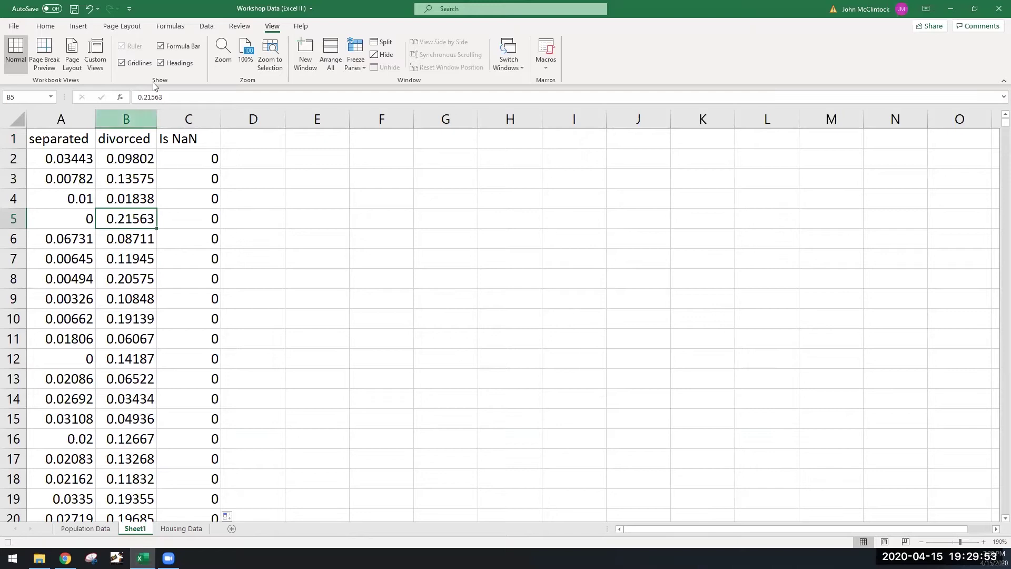
pyautogui.click(205, 29)
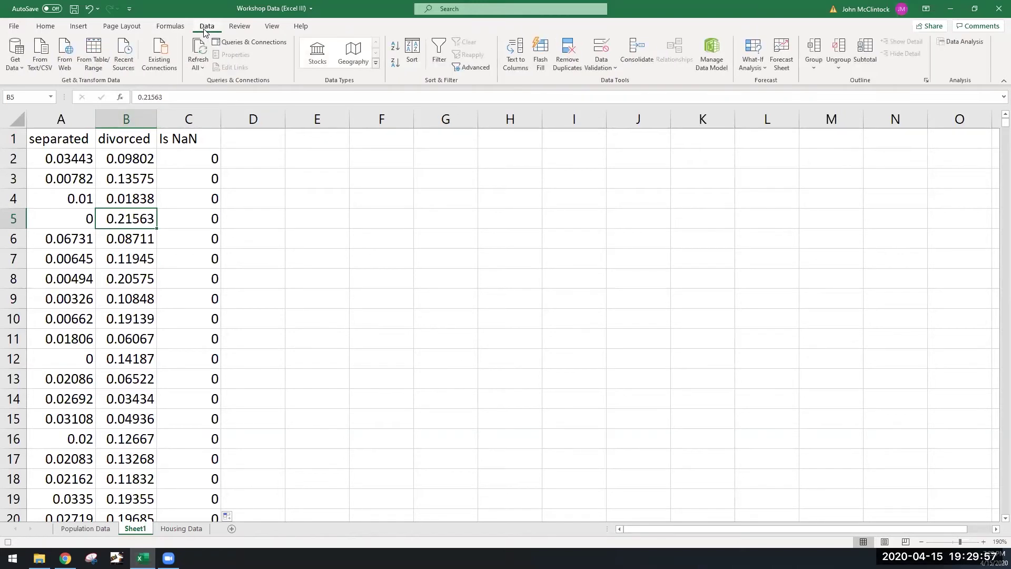
pyautogui.click(440, 50)
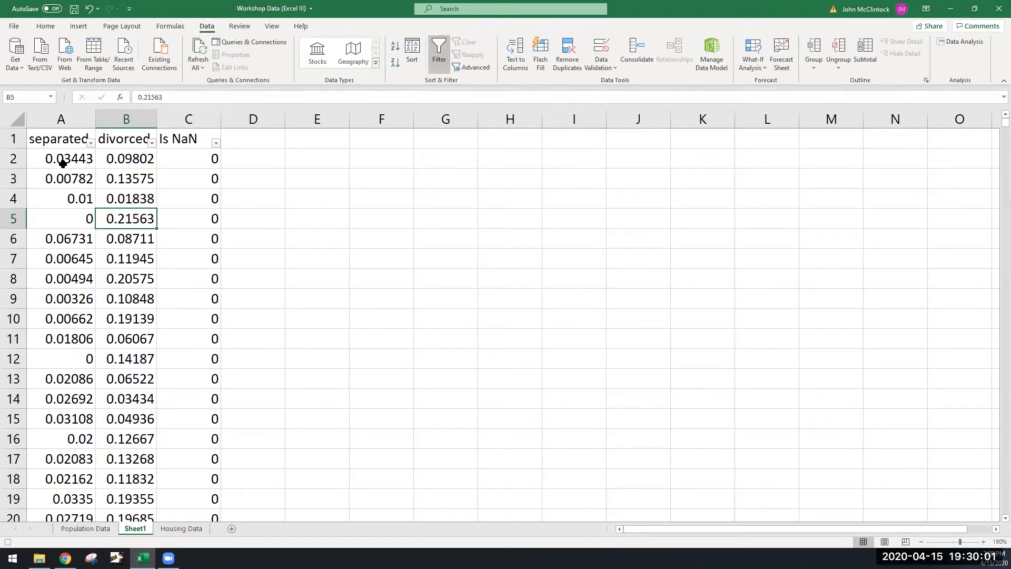
pyautogui.click(216, 143)
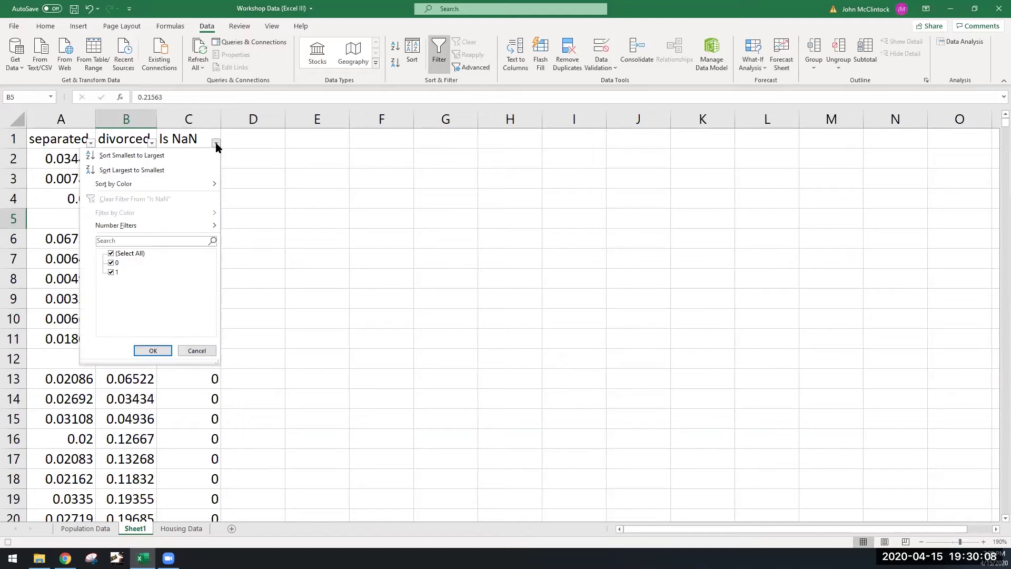
pyautogui.click(111, 263)
pyautogui.click(147, 352)
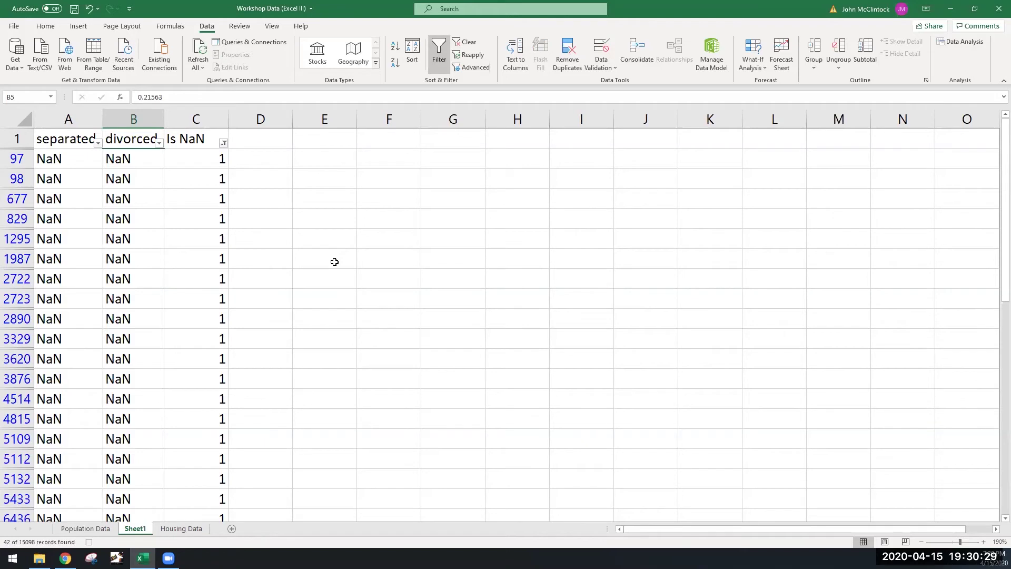
# Step: Clear the filter from the Is NaN column and remove the filters from the header row
pyautogui.click(223, 143)
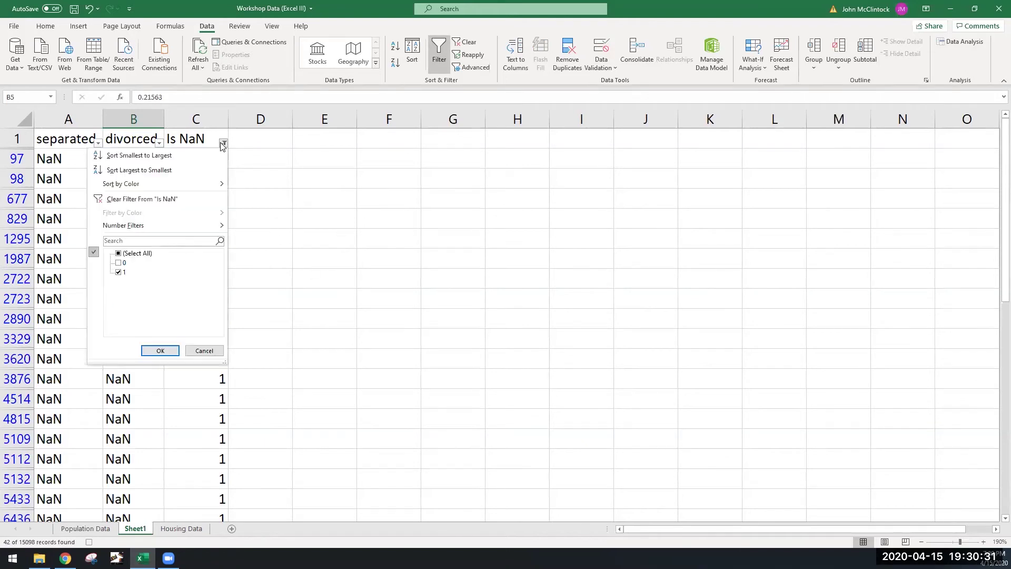
pyautogui.click(166, 199)
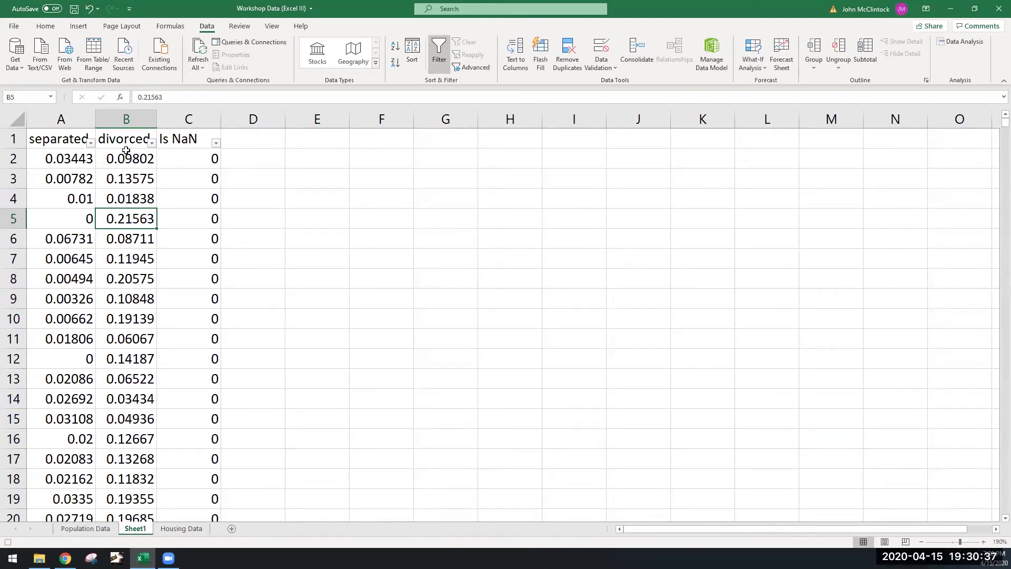
pyautogui.click(438, 65)
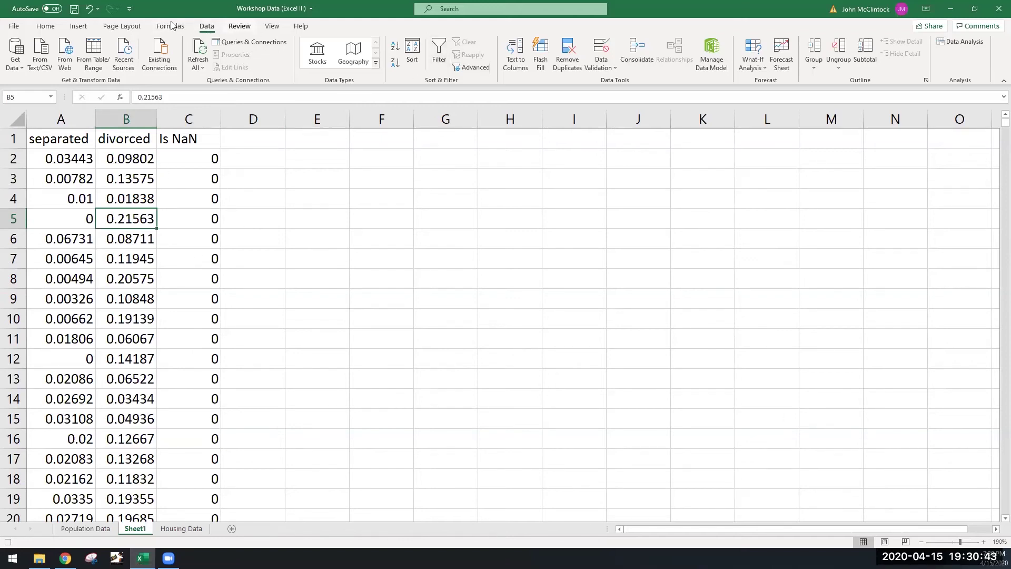
# Step: Turn header filtering back on and exclude 0 from the Is NaN column so only rows with 1 are listed
pyautogui.click(439, 53)
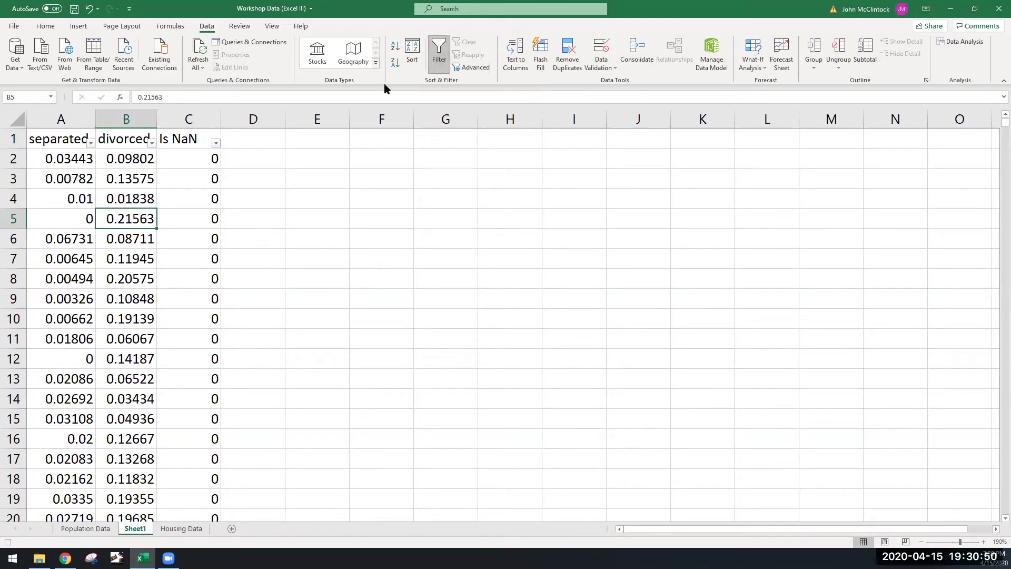
pyautogui.click(216, 143)
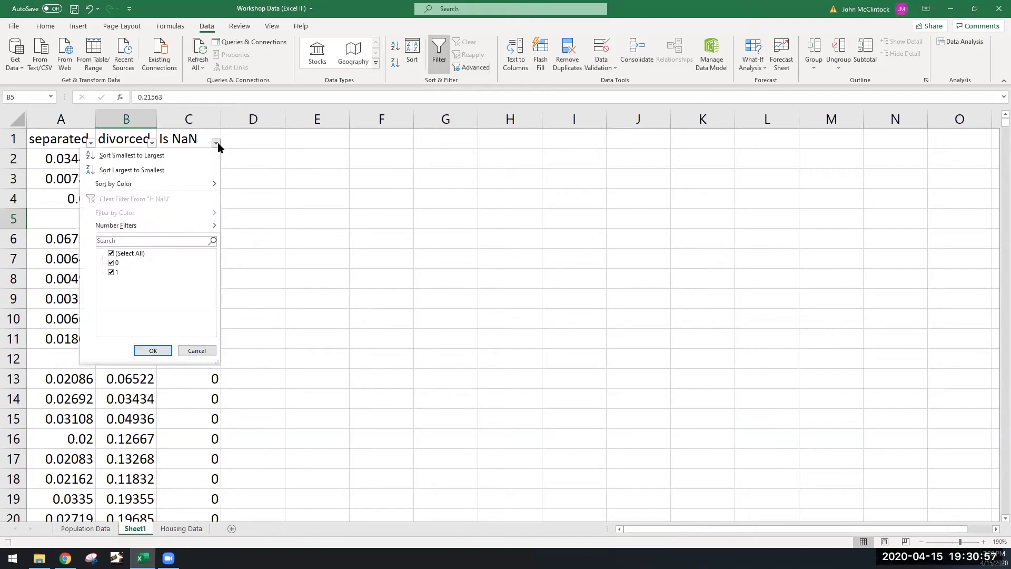
pyautogui.click(111, 263)
pyautogui.click(143, 350)
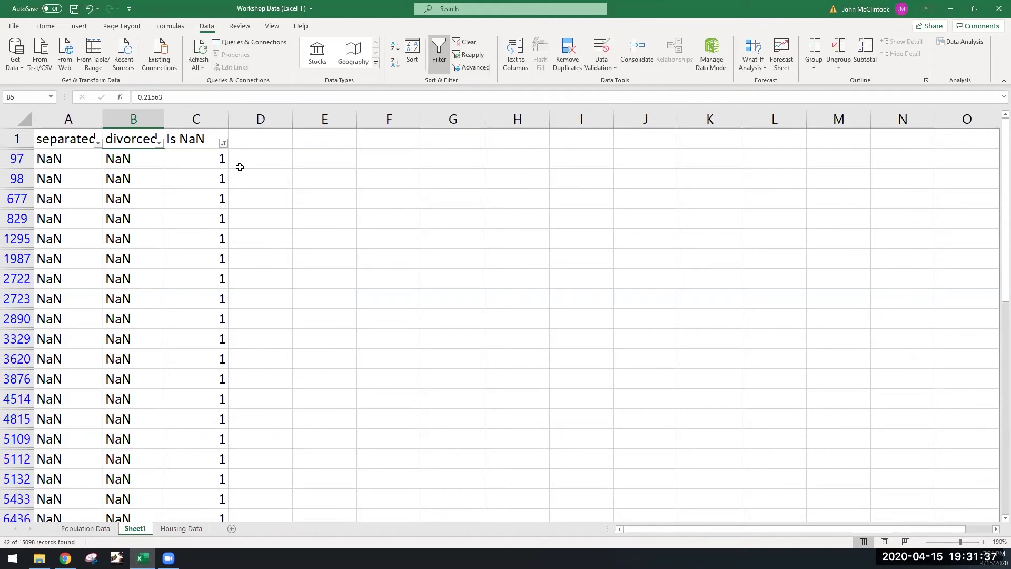
# Step: Select all the filtered rows of the three columns below the header and delete their entire sheet rows
pyautogui.click(214, 161)
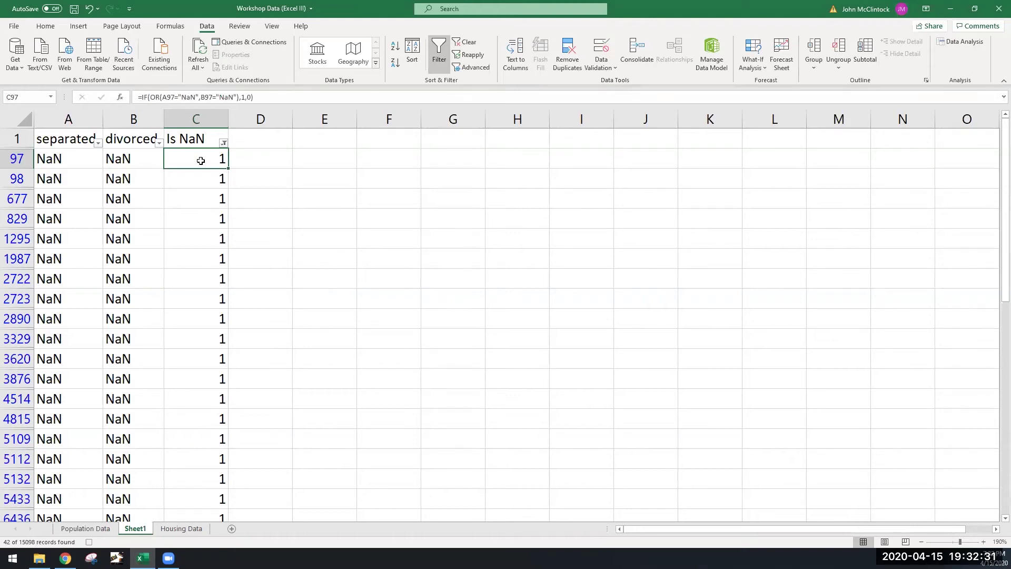
pyautogui.hotkey('ctrl', 'shift', 'Left')
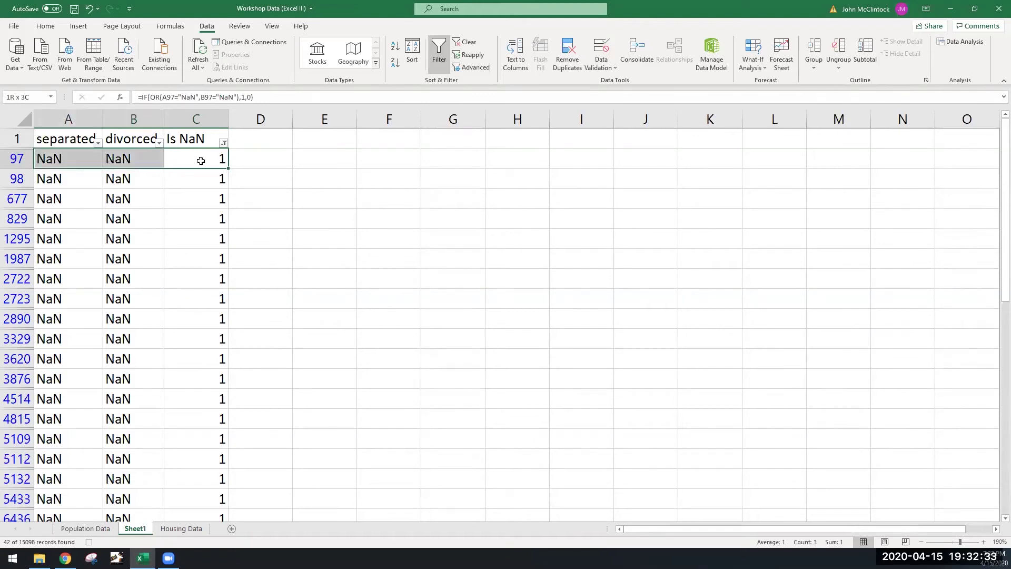
pyautogui.hotkey('ctrl', 'shift', 'Down')
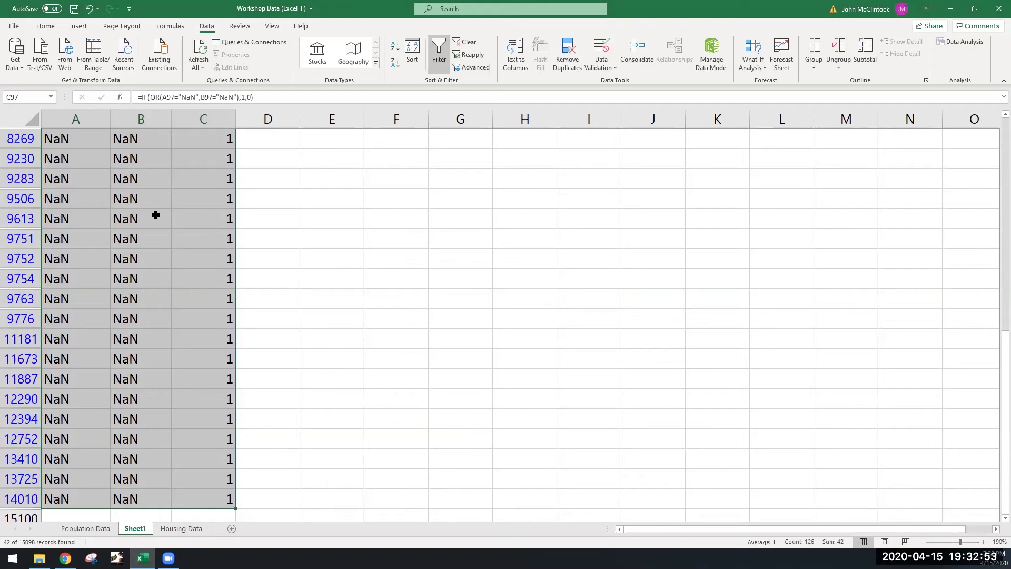
pyautogui.rightClick(156, 216)
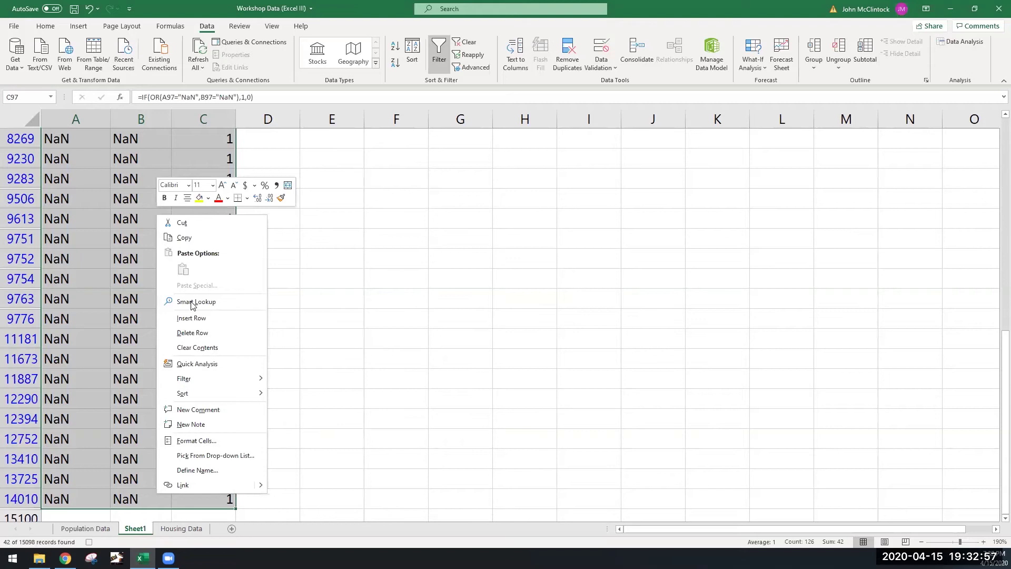
pyautogui.click(199, 331)
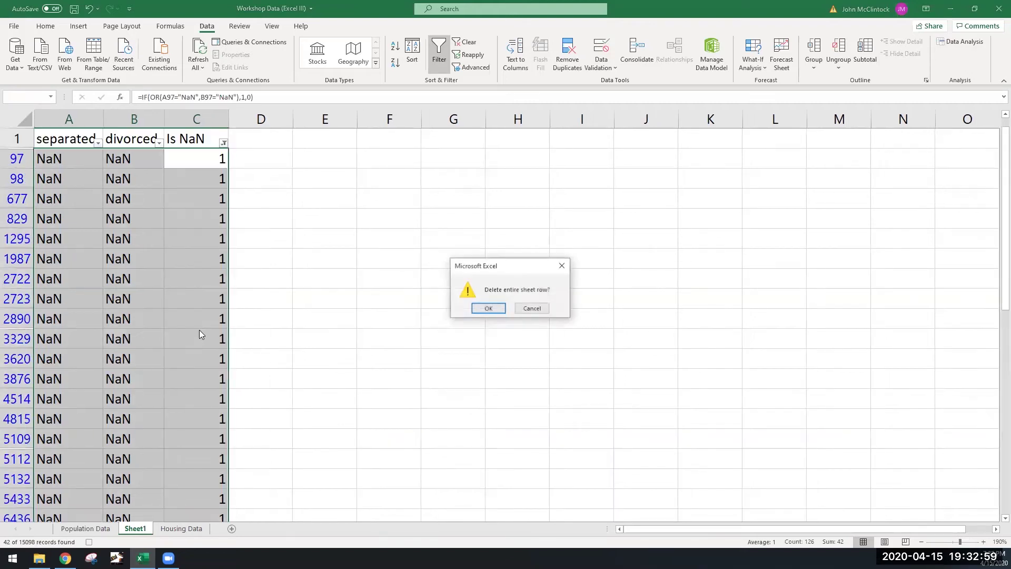
pyautogui.click(484, 308)
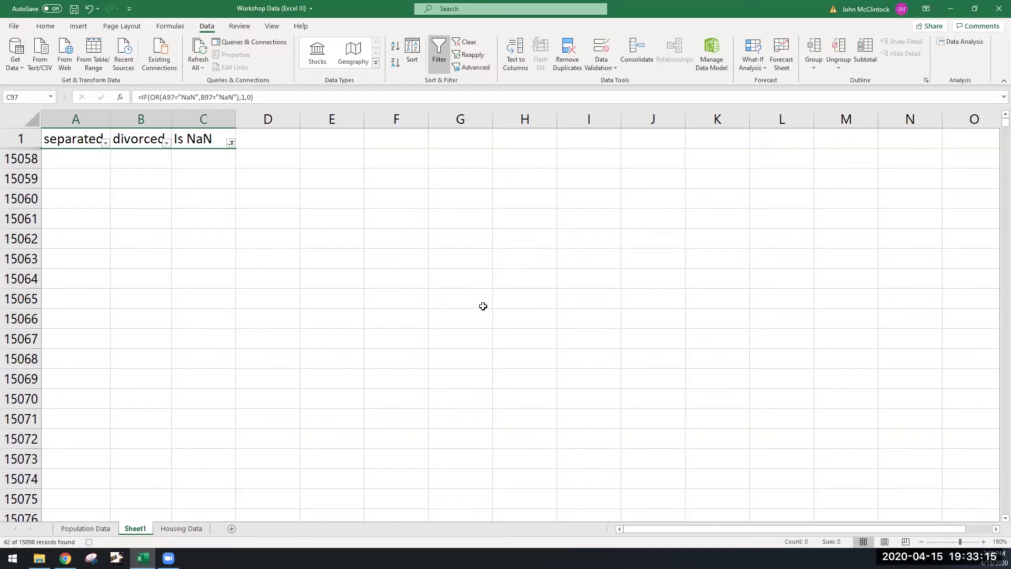
# Step: Clear the filter from the Is NaN column and turn off header filtering
pyautogui.click(231, 144)
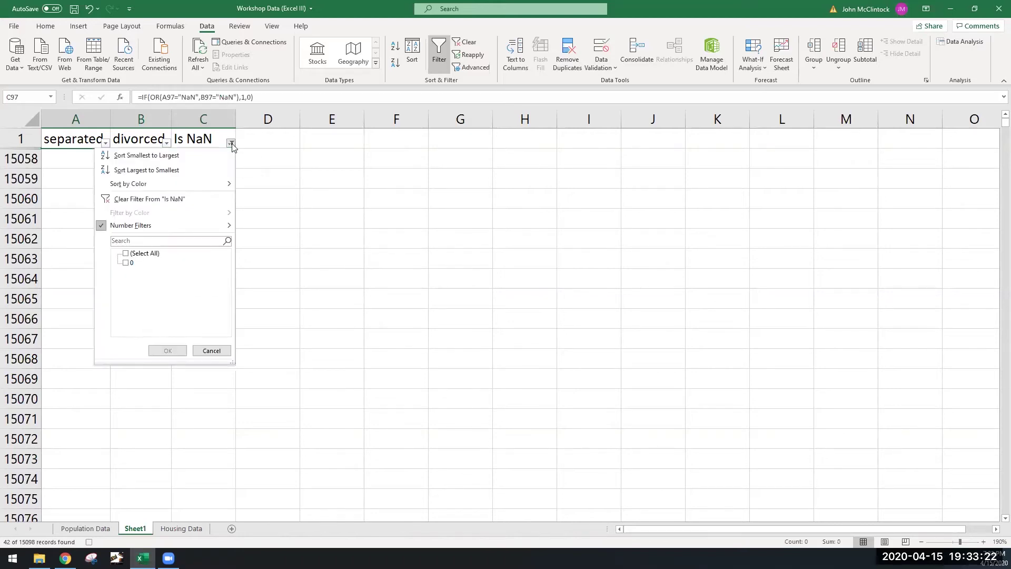
pyautogui.click(161, 200)
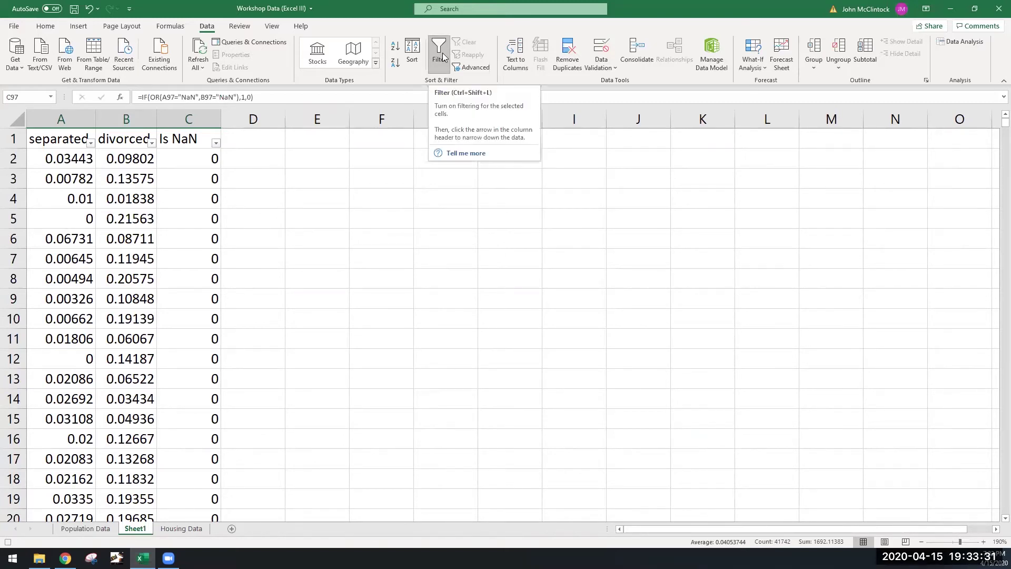
pyautogui.click(442, 53)
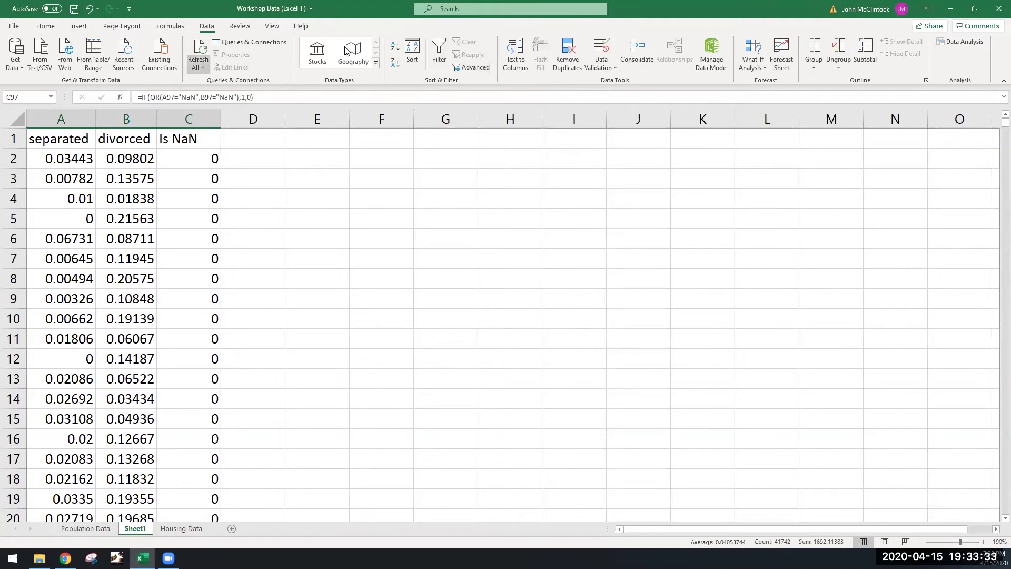
pyautogui.click(439, 50)
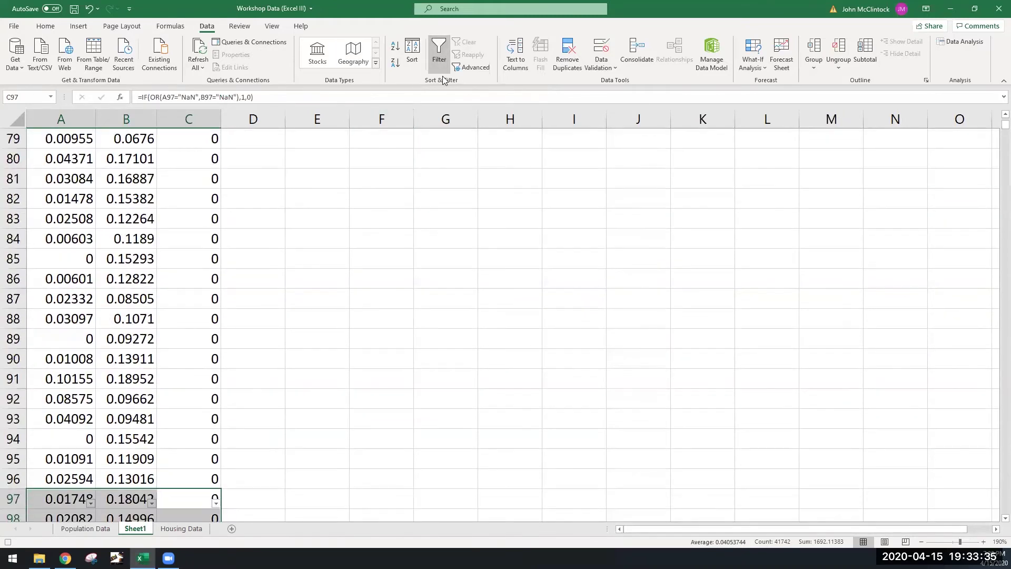
pyautogui.hotkey('ctrl', 'z')
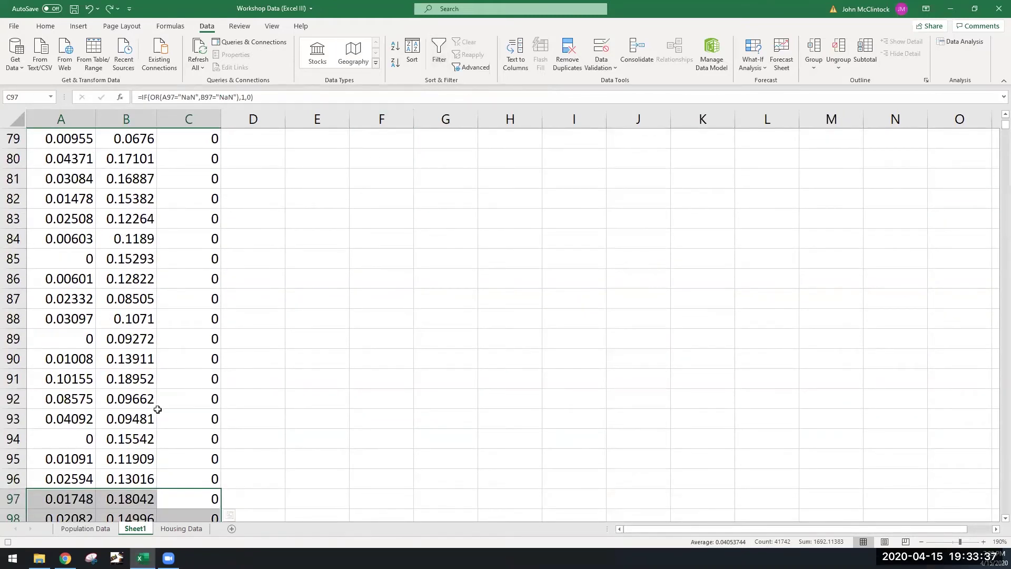
pyautogui.click(161, 413)
pyautogui.hotkey('ctrl', 'Up')
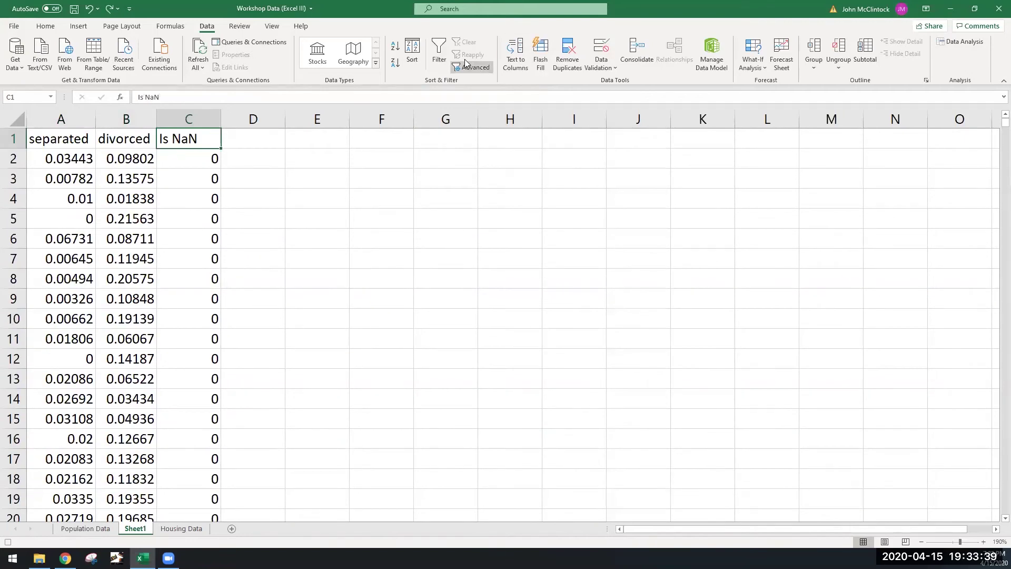
pyautogui.click(444, 63)
pyautogui.click(444, 62)
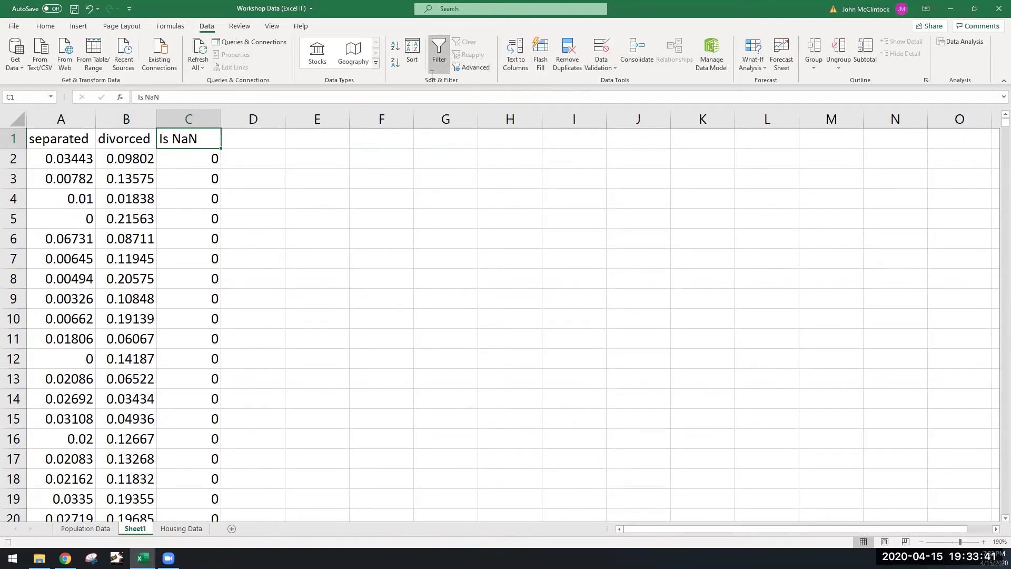
# Step: Delete the whole Is NaN helper column C
pyautogui.click(205, 115)
pyautogui.rightClick(206, 117)
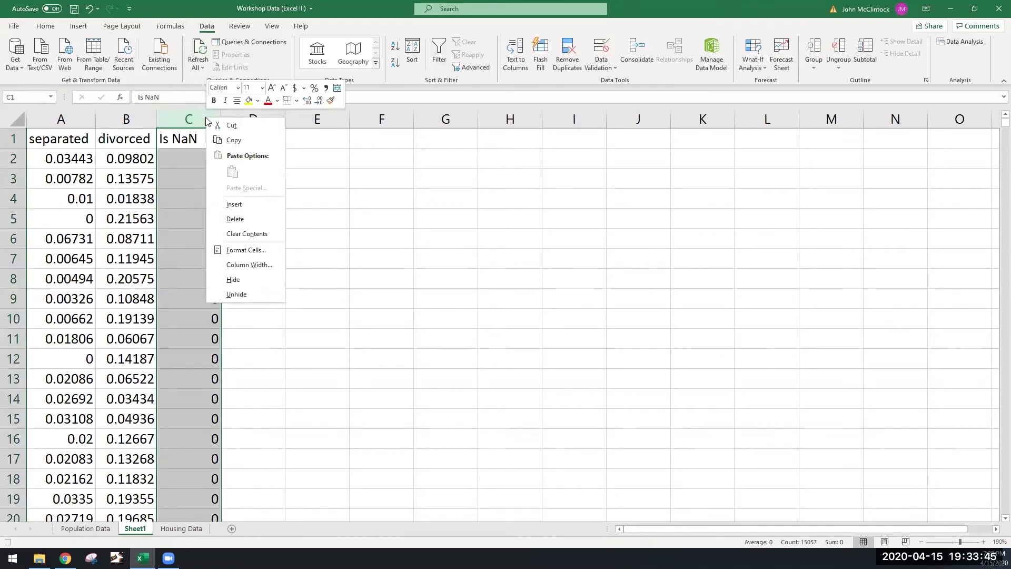
pyautogui.click(232, 214)
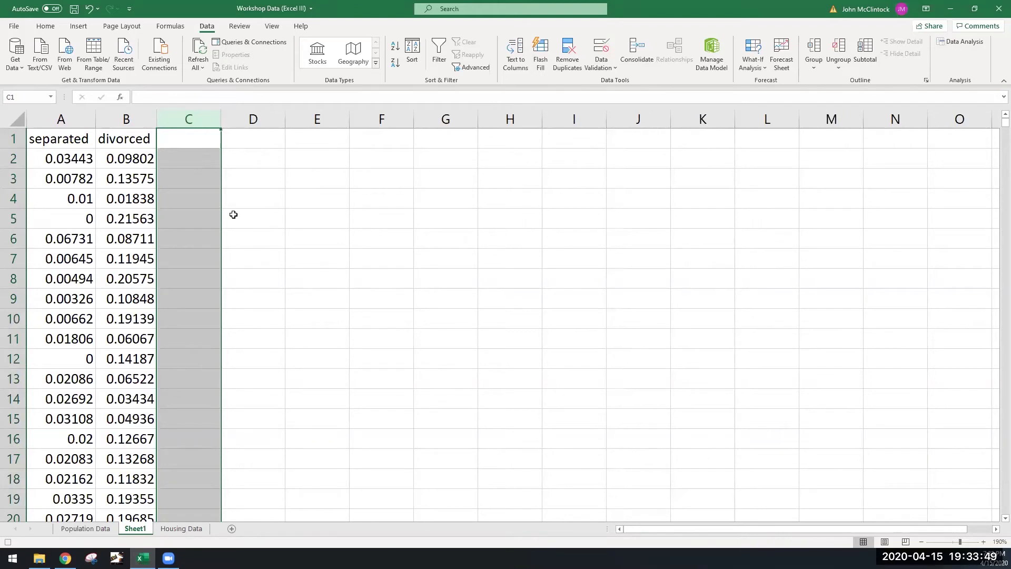
# Step: Stop recording the macro and deselect column C by selecting cell F8
pyautogui.click(272, 28)
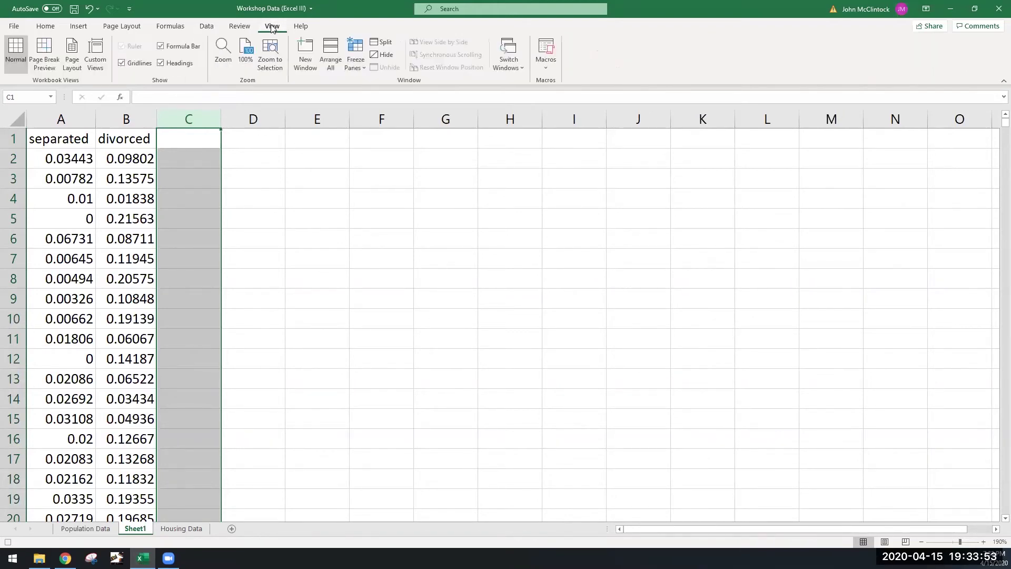
pyautogui.click(542, 59)
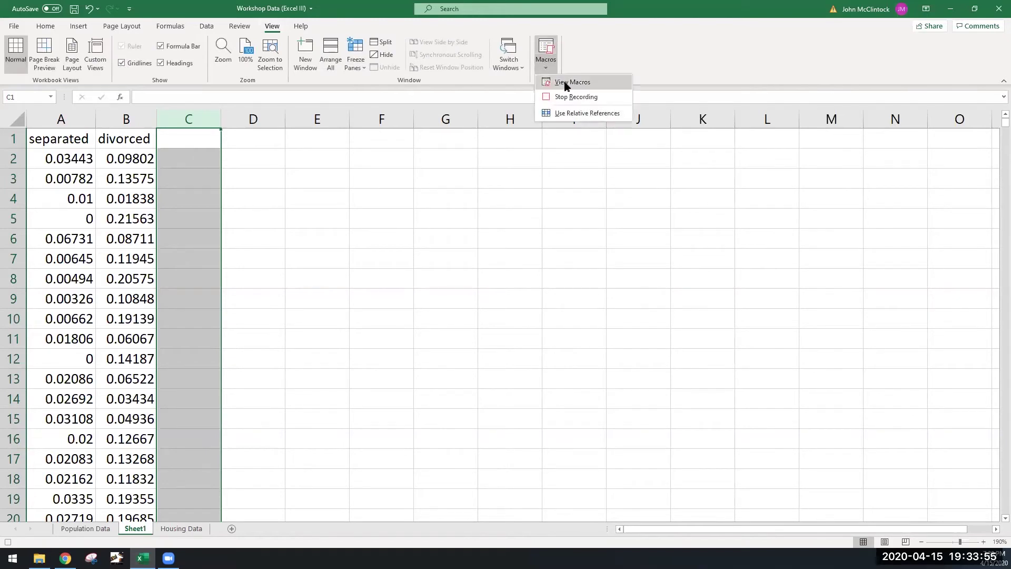
pyautogui.click(578, 97)
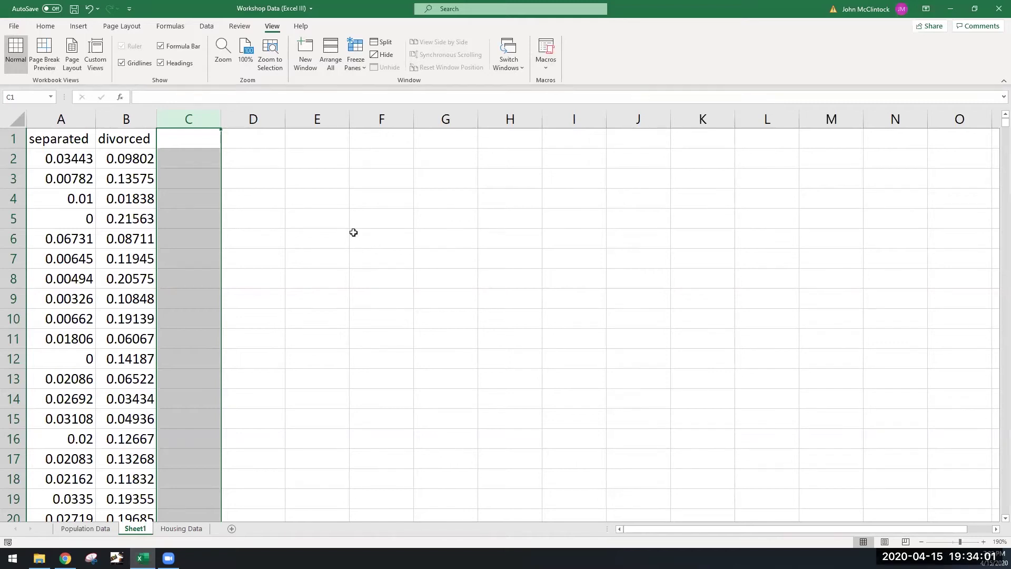
pyautogui.click(368, 273)
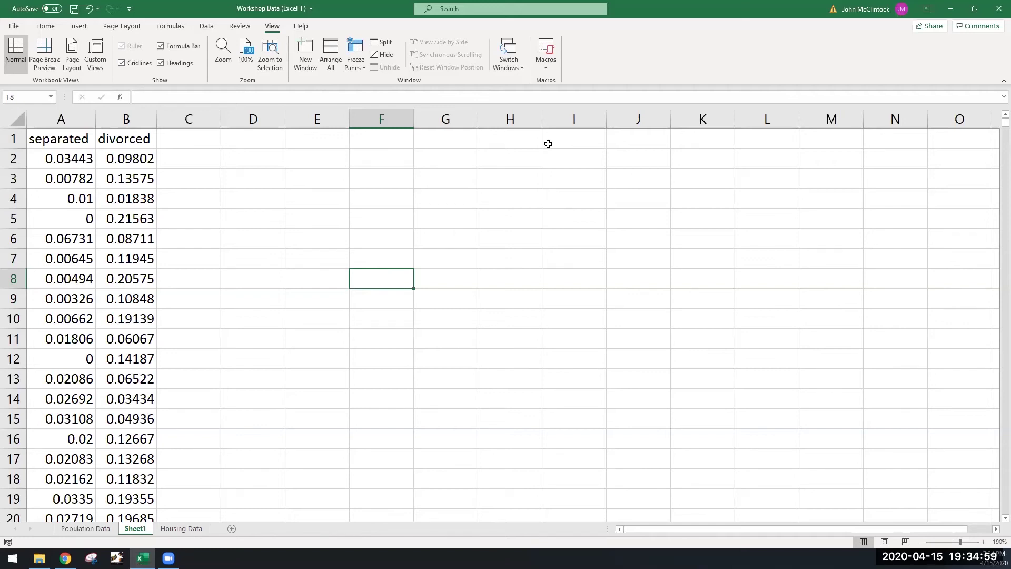
# Step: Open the recorded Remove_NaN macro for editing in the Visual Basic editor and skim its code
pyautogui.click(545, 67)
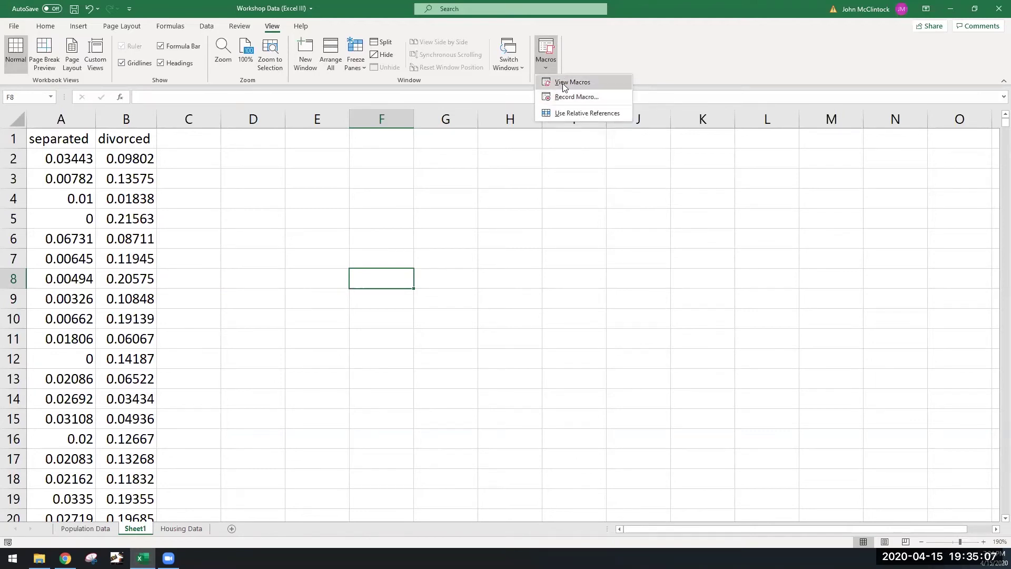
pyautogui.click(563, 83)
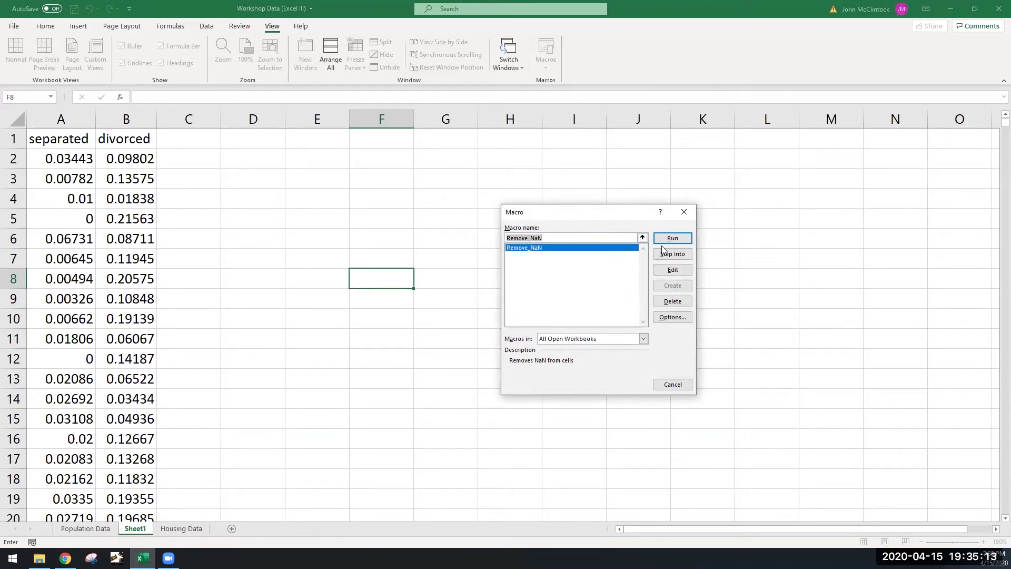
pyautogui.click(672, 269)
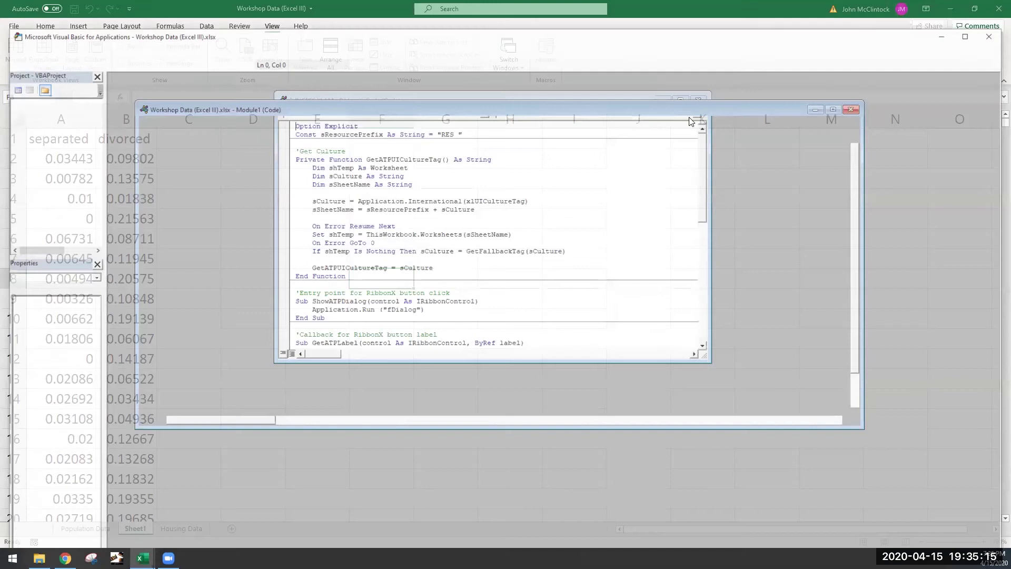
pyautogui.scroll(-2, 316, 287)
pyautogui.scroll(2, 294, 281)
pyautogui.scroll(-2, 268, 263)
pyautogui.scroll(2, 265, 258)
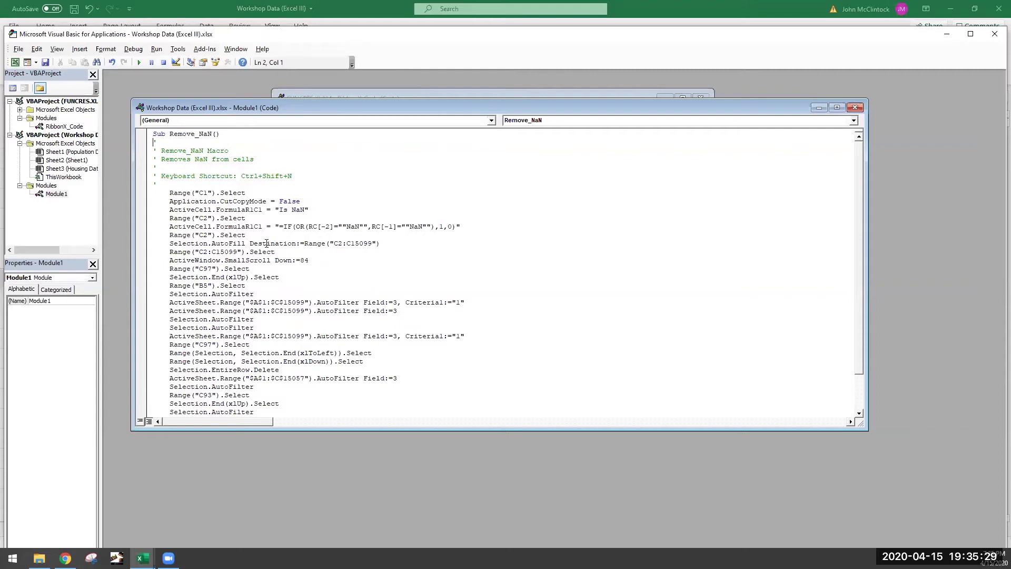
pyautogui.scroll(-1, 287, 254)
pyautogui.scroll(1, 302, 234)
# Step: Examine the macro lines that select C1 and C2, enter the header and IF formula, AutoFill column C and scroll the window
pyautogui.moveTo(246, 193); pyautogui.dragTo(158, 184)
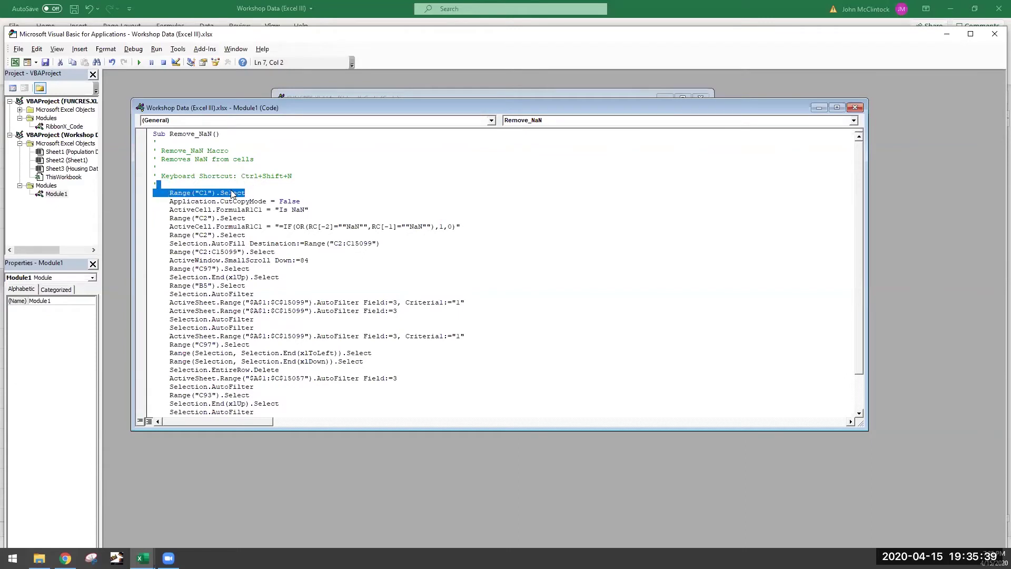
pyautogui.click(254, 195)
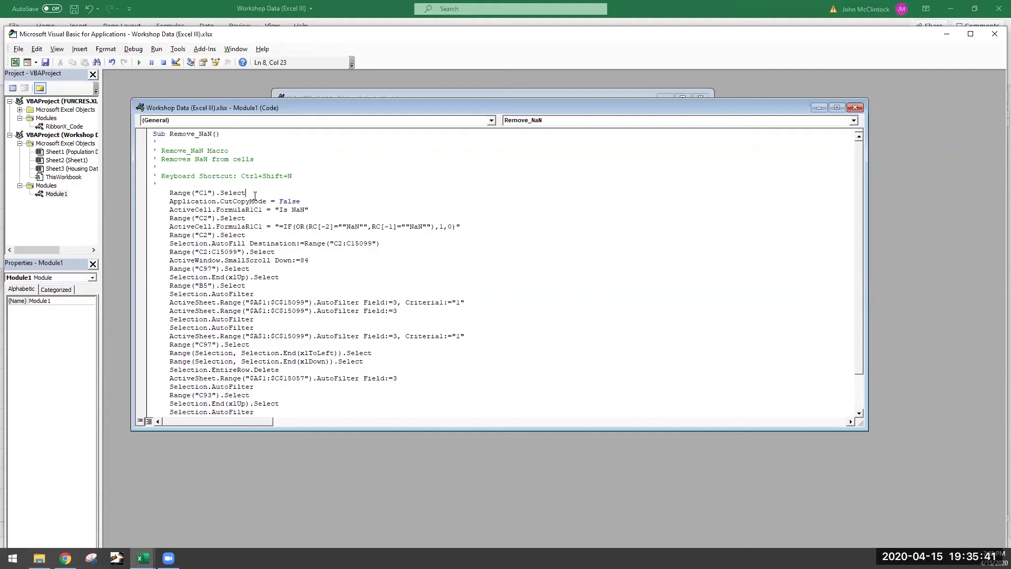
pyautogui.moveTo(255, 194); pyautogui.dragTo(169, 194)
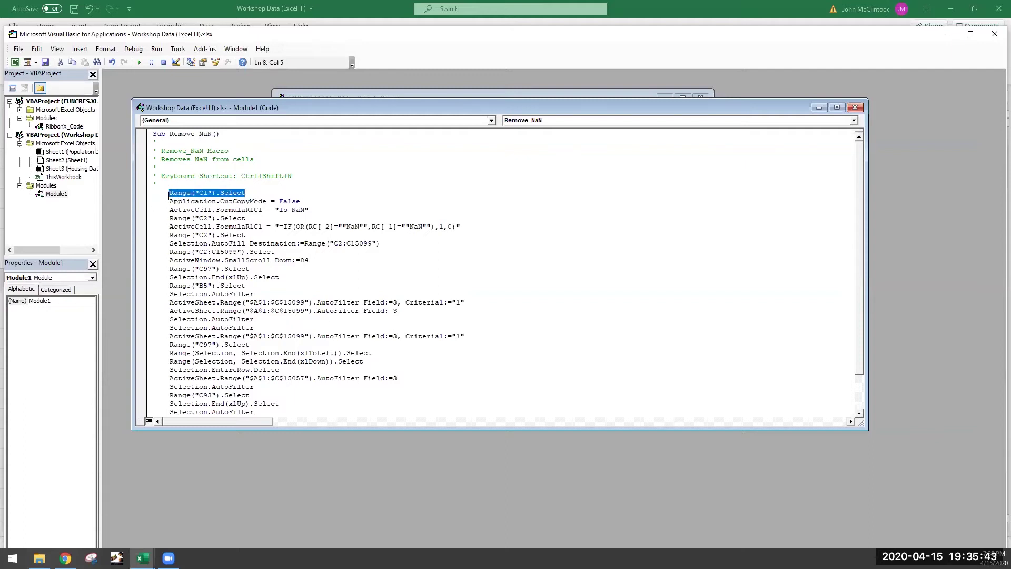
pyautogui.moveTo(255, 235); pyautogui.dragTo(167, 232)
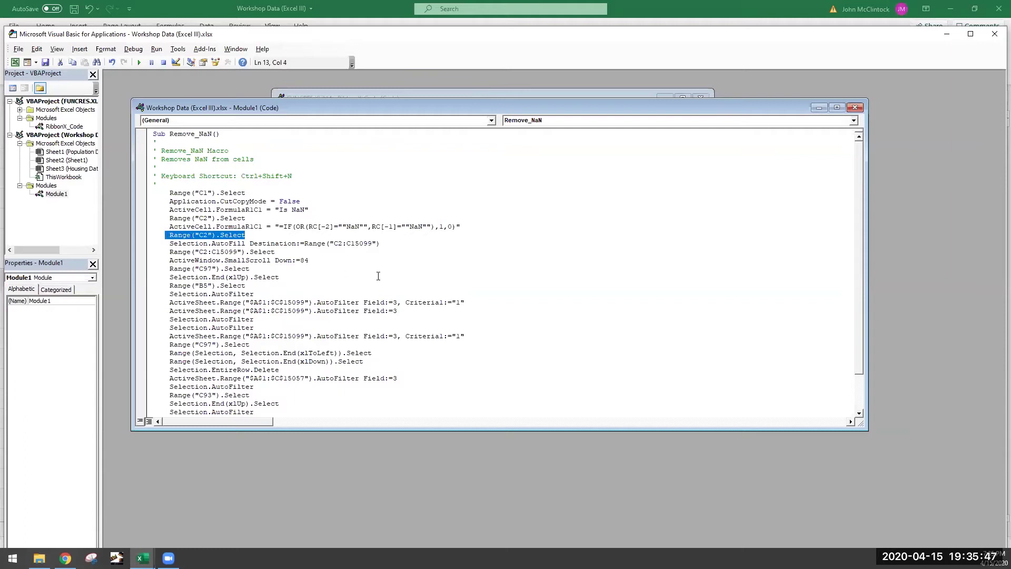
pyautogui.moveTo(308, 260); pyautogui.dragTo(170, 264)
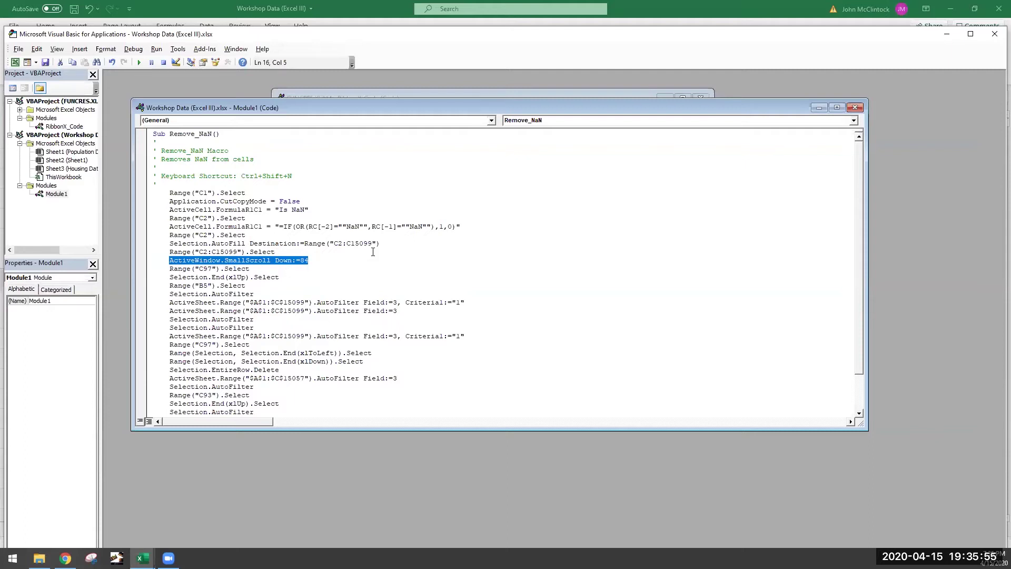
pyautogui.click(429, 225)
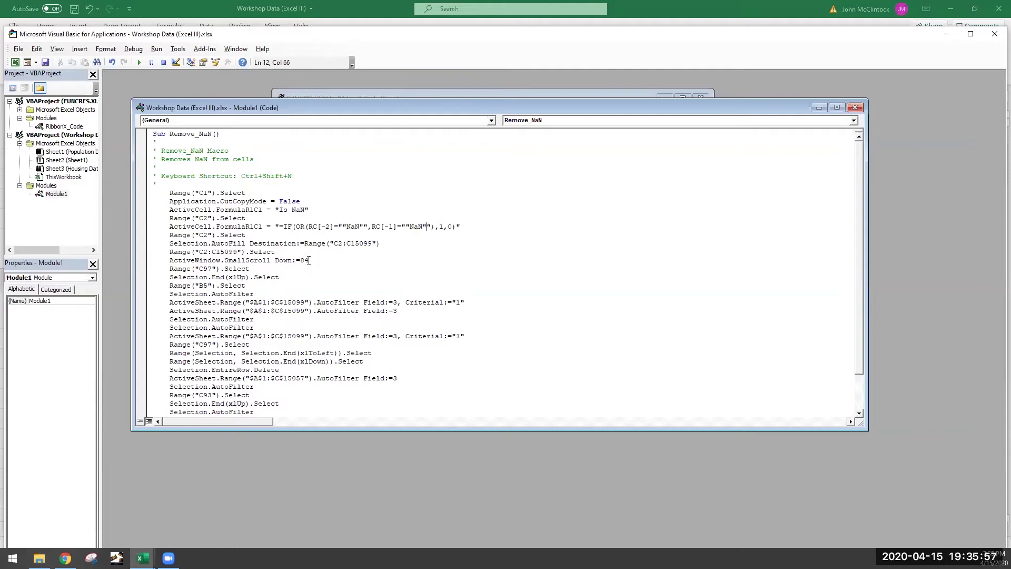
pyautogui.moveTo(313, 260); pyautogui.dragTo(155, 256)
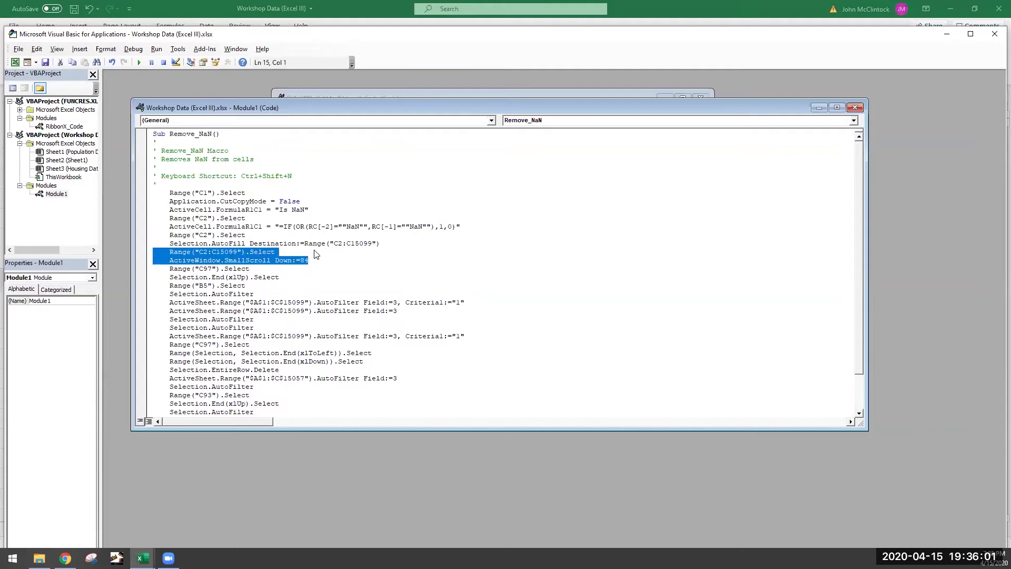
pyautogui.moveTo(402, 244); pyautogui.dragTo(174, 245)
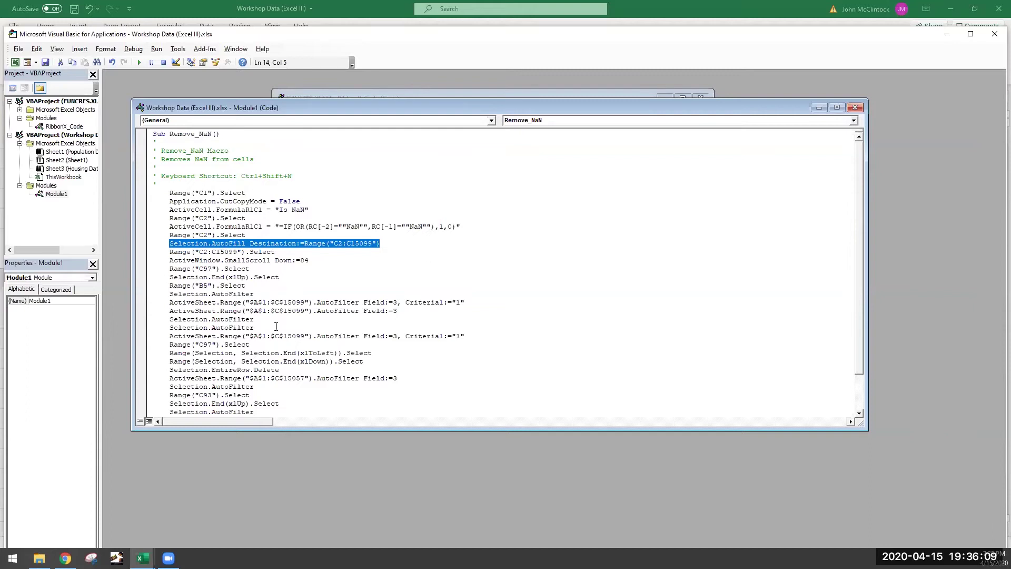
# Step: Examine the macro lines that select C97, jump up to the header and apply the repeated AutoFilter commands
pyautogui.click(338, 270)
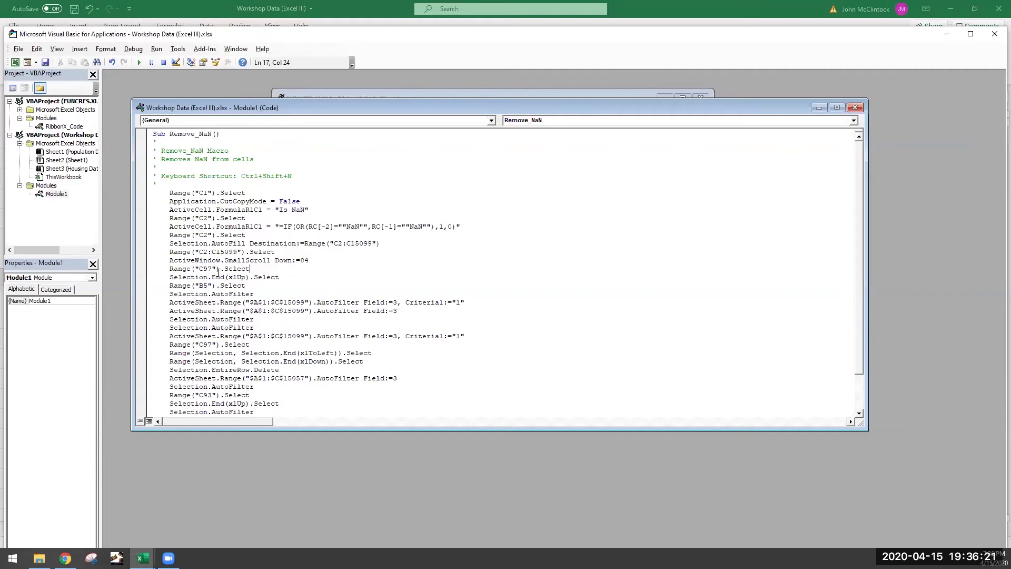
pyautogui.moveTo(212, 269); pyautogui.dragTo(195, 270)
pyautogui.moveTo(278, 277); pyautogui.dragTo(174, 279)
pyautogui.click(300, 291)
pyautogui.moveTo(479, 319); pyautogui.dragTo(167, 273)
pyautogui.click(473, 336)
pyautogui.scroll(-1, 256, 306)
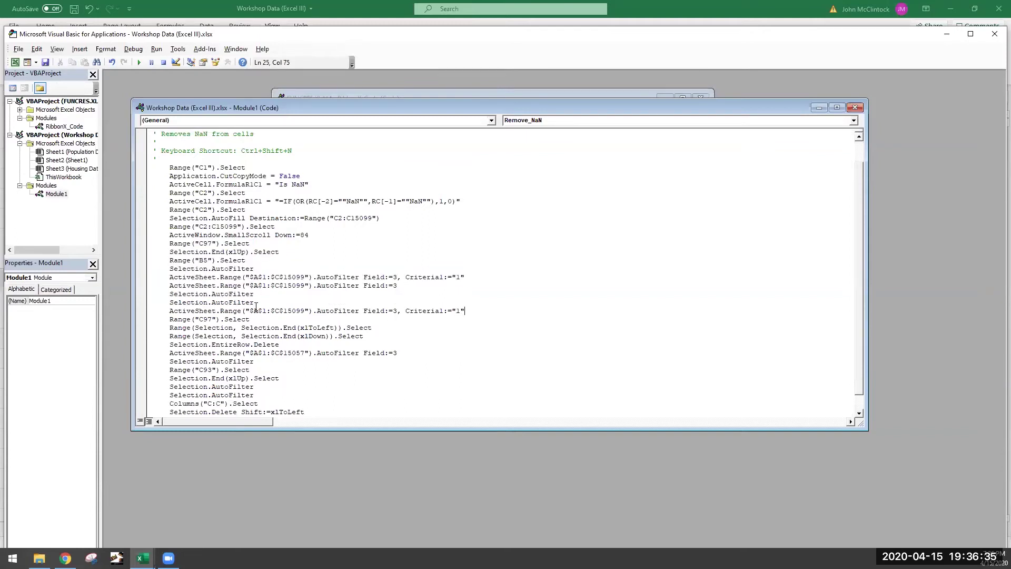
# Step: Examine the xlToLeft and xlDown arguments in the two range selection lines before the row deletion
pyautogui.click(380, 328)
pyautogui.moveTo(380, 328); pyautogui.dragTo(272, 337)
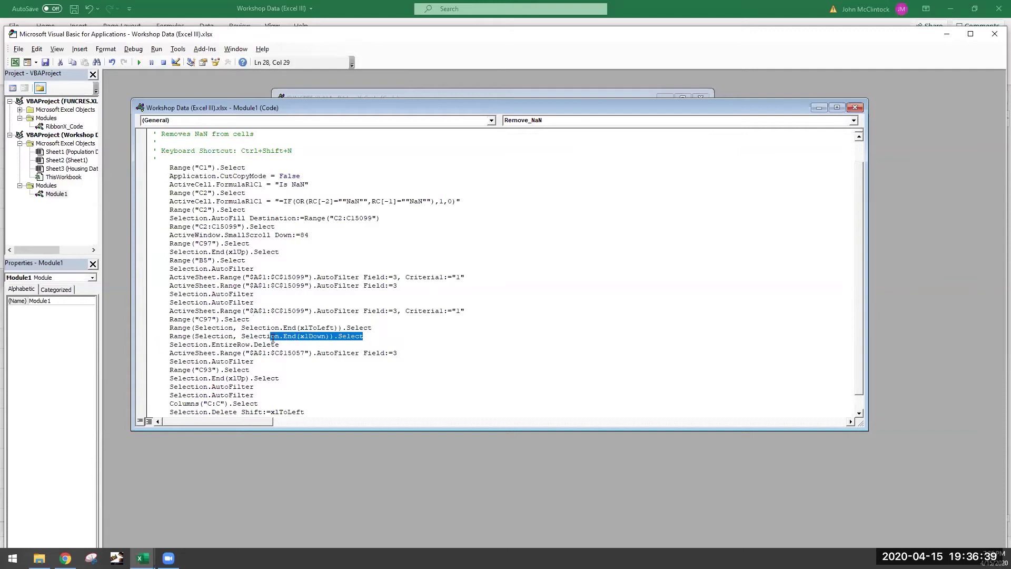
pyautogui.click(381, 330)
pyautogui.doubleClick(306, 328)
pyautogui.moveTo(300, 336); pyautogui.dragTo(329, 341)
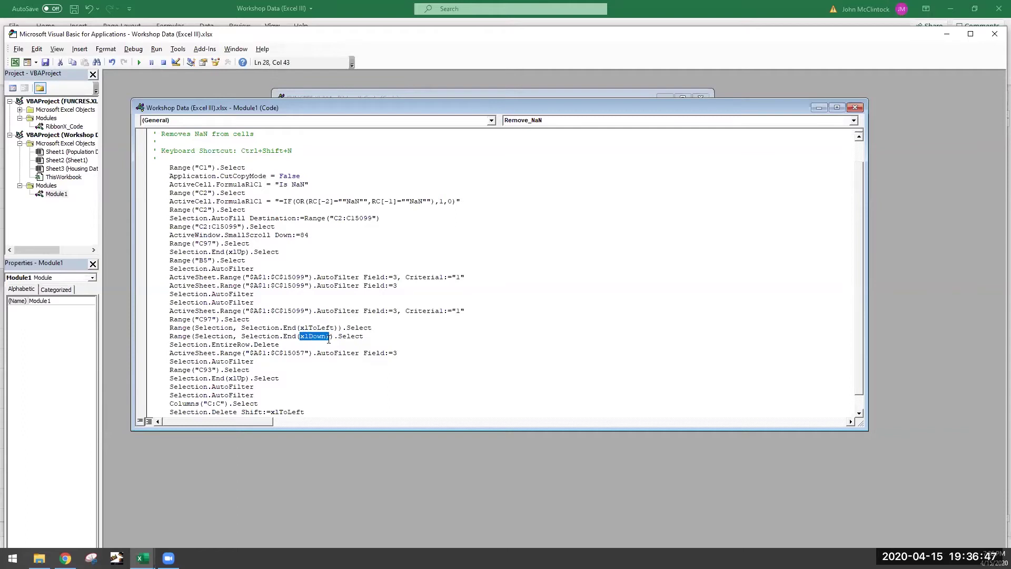
# Step: Change the cell reference C97 to C2 in the line above the xlToLeft selection and close the Visual Basic editor
pyautogui.click(213, 321)
pyautogui.press('BackSpace')
pyautogui.press('BackSpace')
pyautogui.write('2')
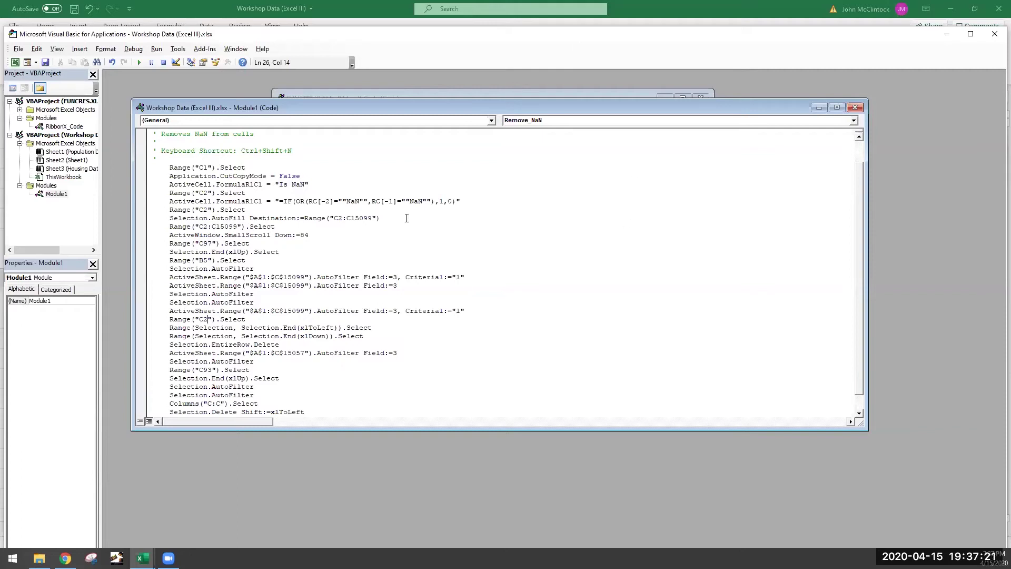
pyautogui.click(995, 33)
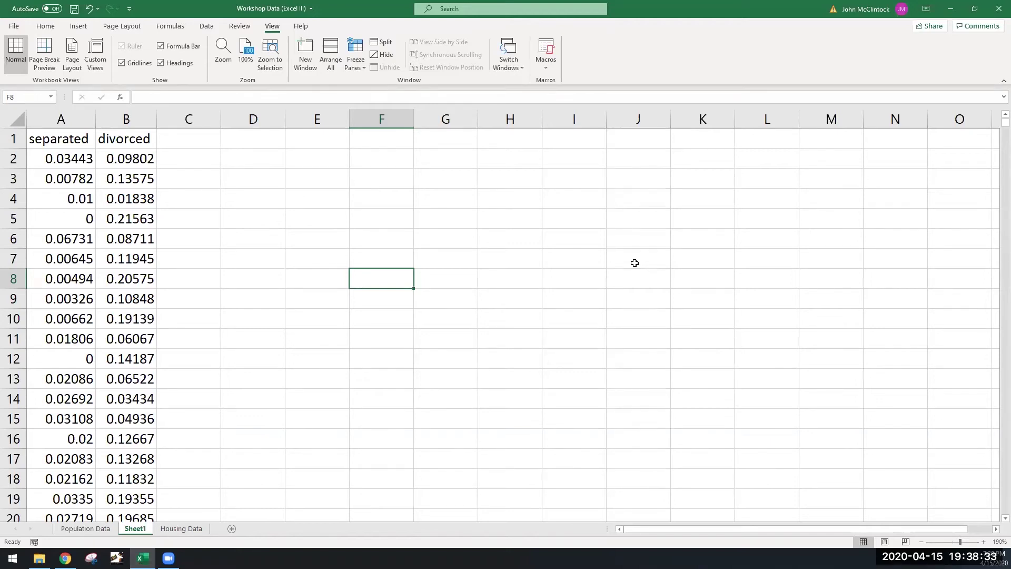
# Step: Convert the whole data range on the Population Data sheet into a table with headers
pyautogui.click(86, 528)
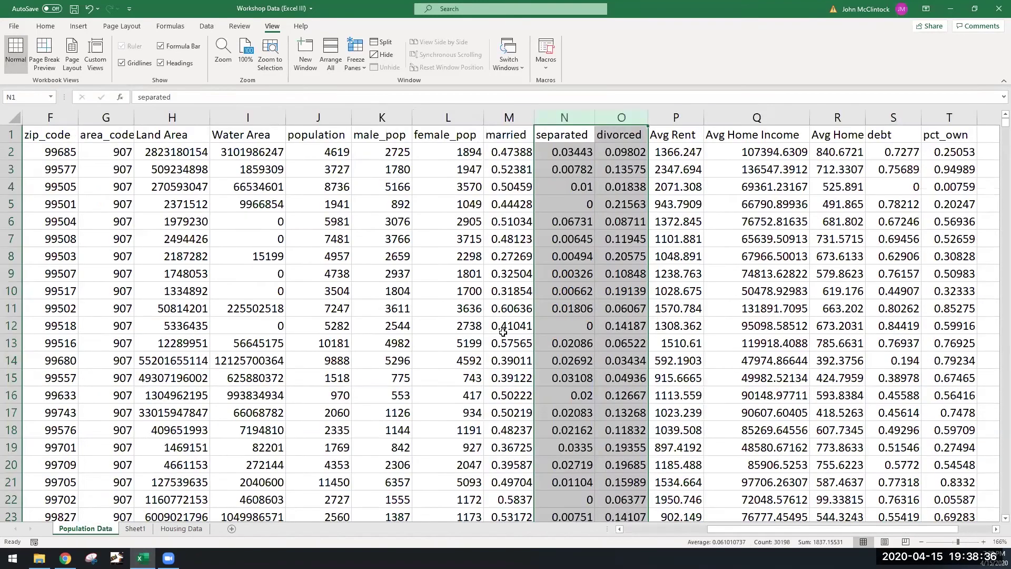
pyautogui.click(504, 333)
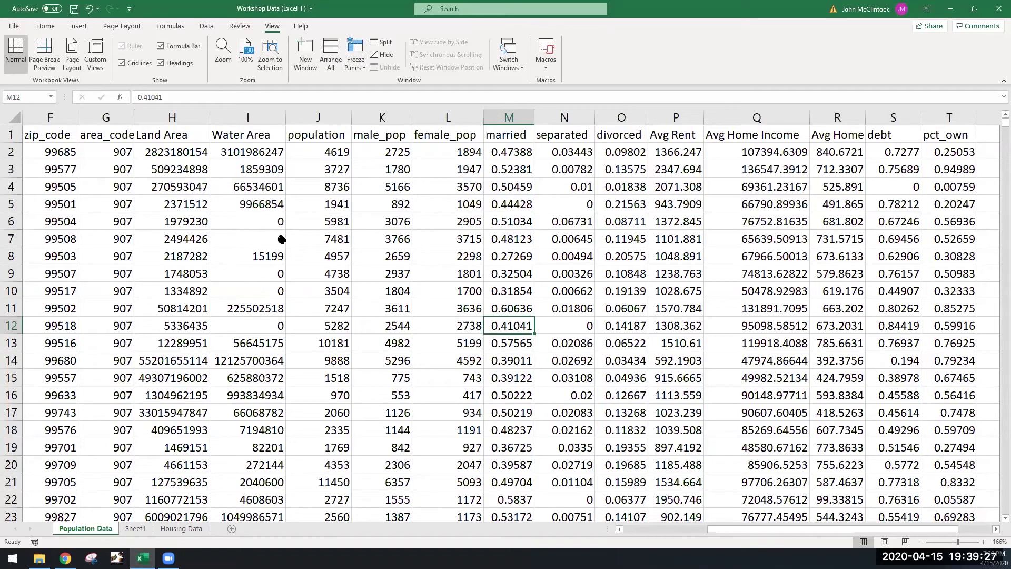
pyautogui.click(87, 26)
pyautogui.click(9, 71)
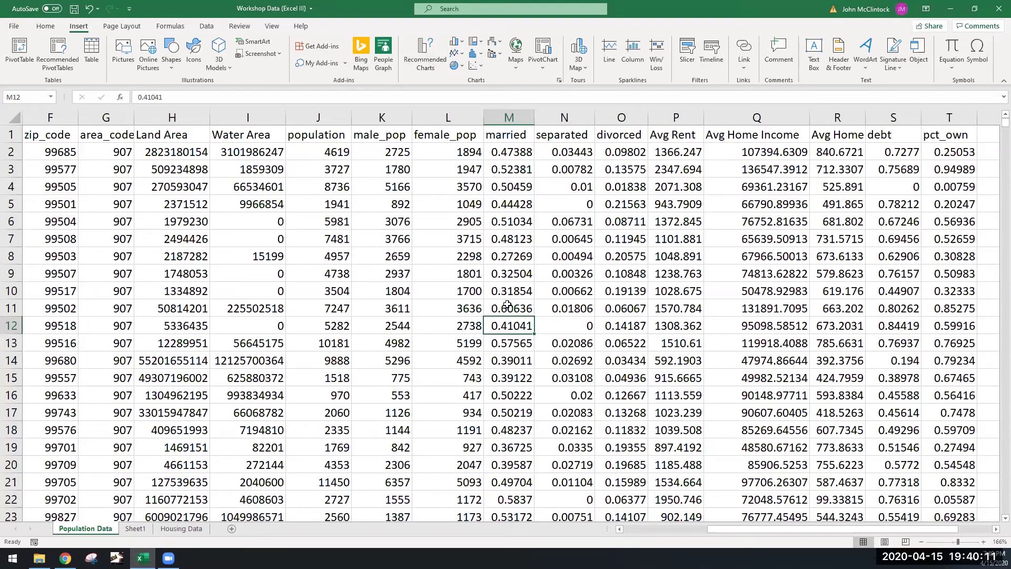
pyautogui.hotkey('ctrl', 'a')
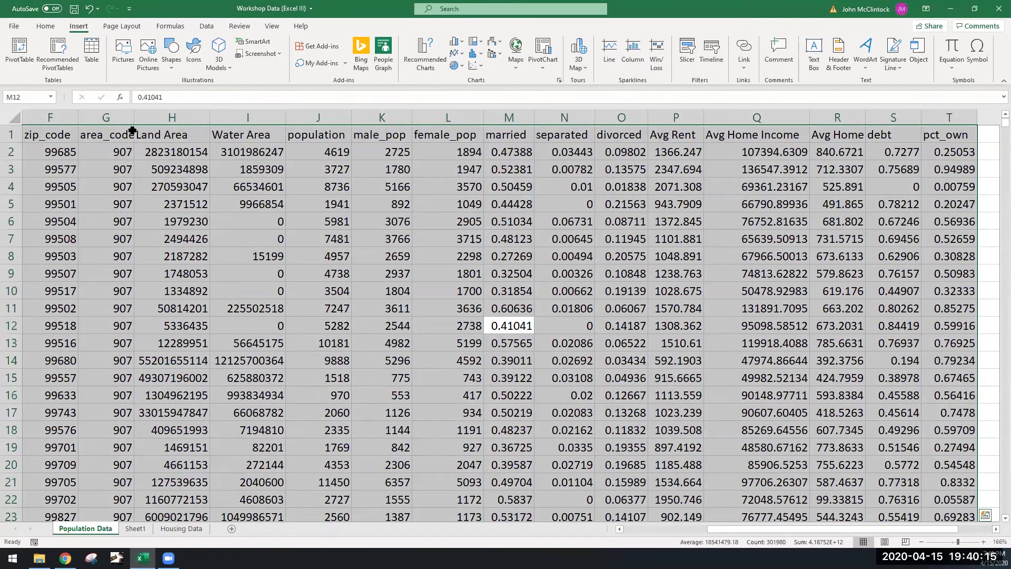
pyautogui.click(93, 59)
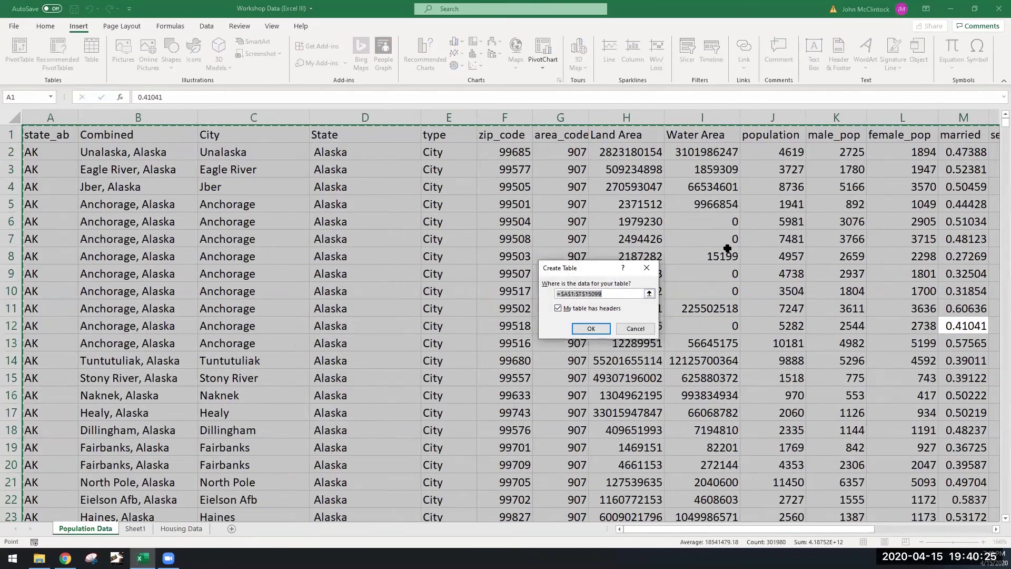
pyautogui.click(591, 328)
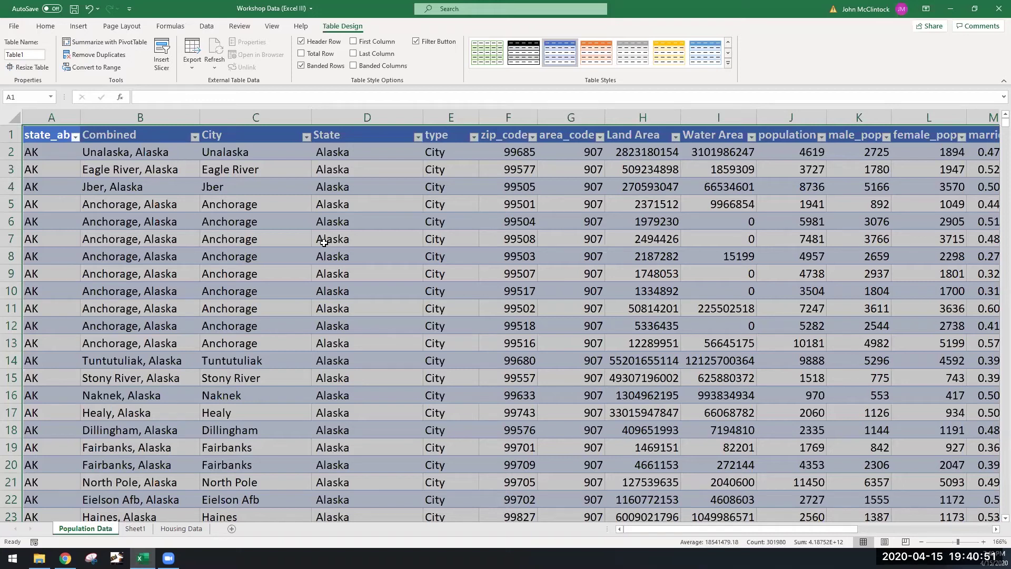
# Step: Create a PivotTable from Table1 on a new worksheet
pyautogui.click(91, 29)
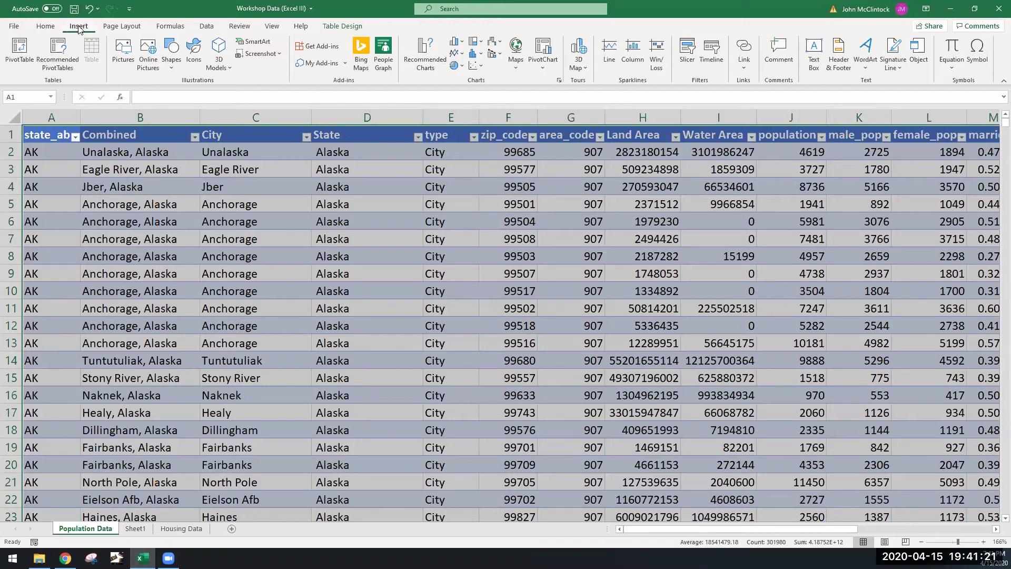
pyautogui.click(22, 55)
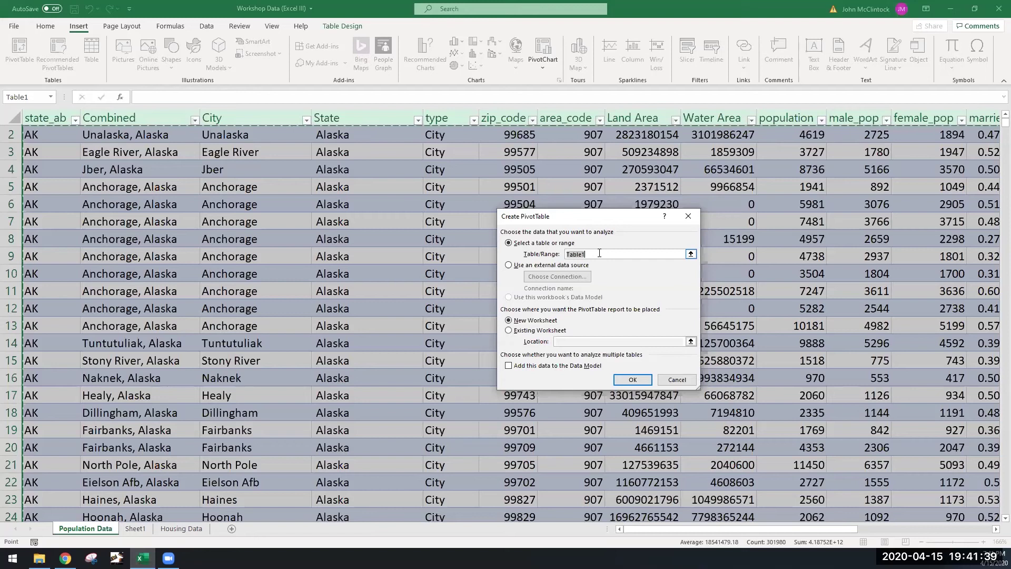
pyautogui.click(632, 379)
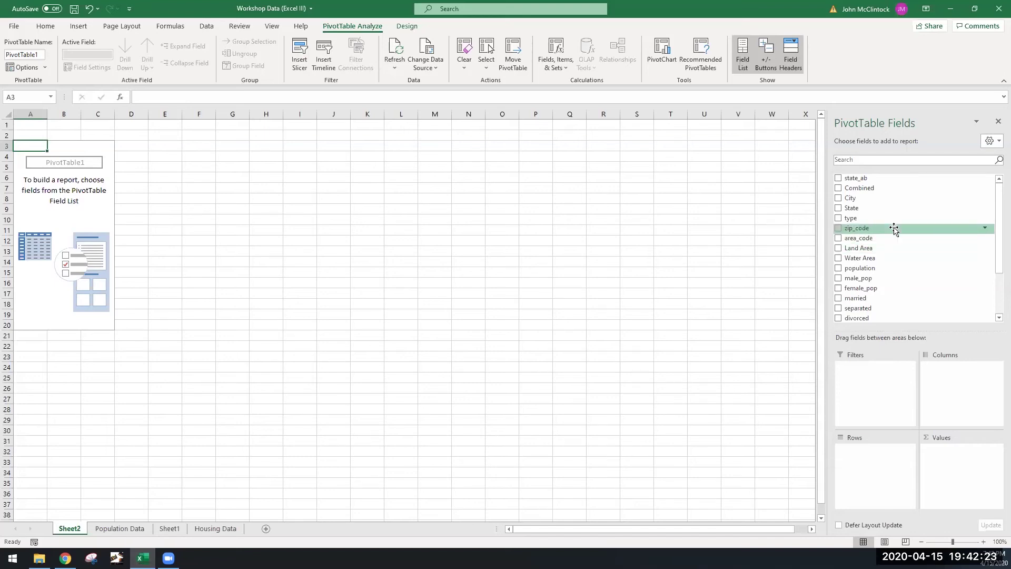
# Step: Add zip_code to the PivotTable's rows and Avg Rent to its values
pyautogui.moveTo(873, 228); pyautogui.dragTo(874, 475)
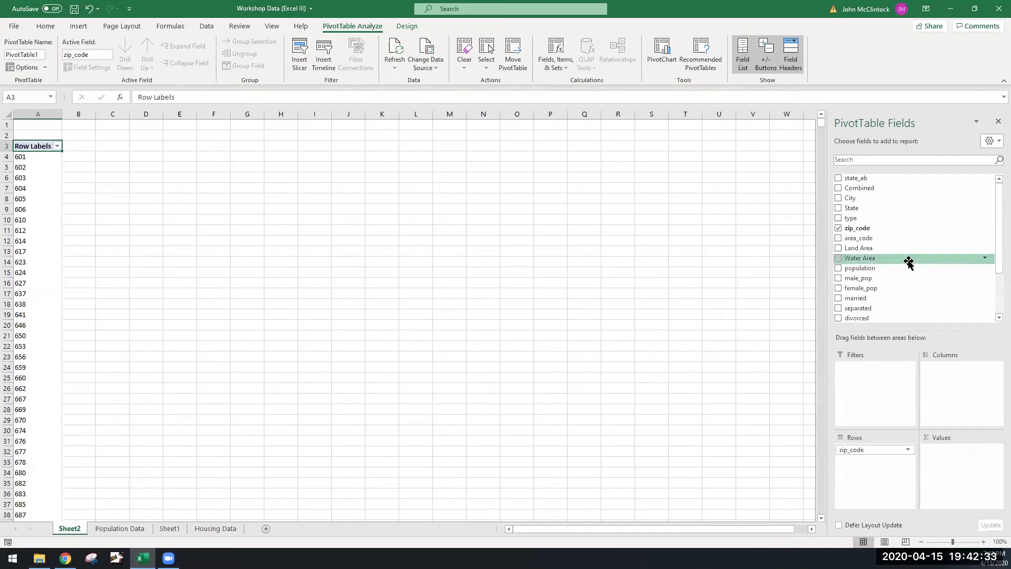
pyautogui.scroll(-2, 908, 262)
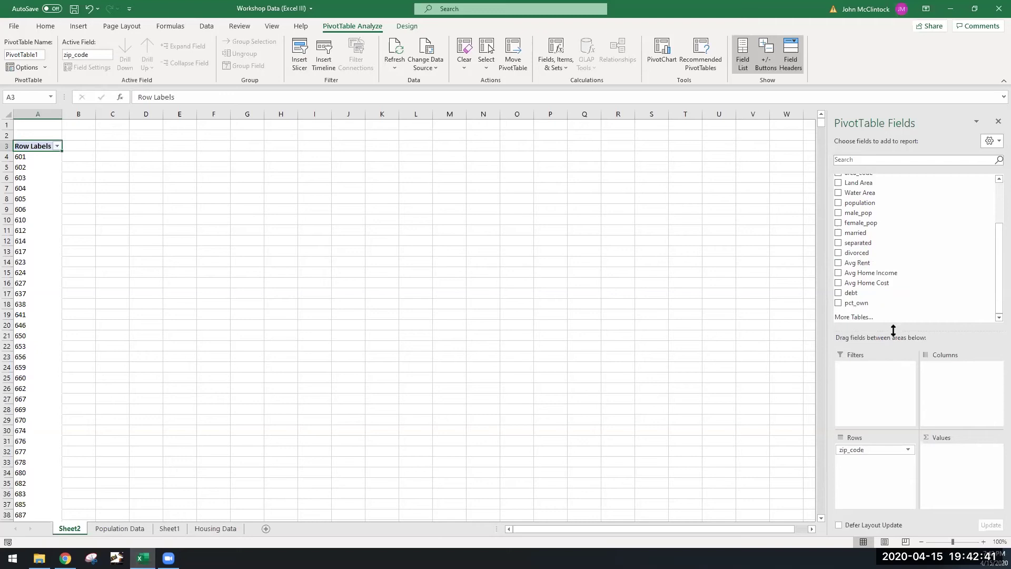
pyautogui.moveTo(893, 330); pyautogui.dragTo(886, 225)
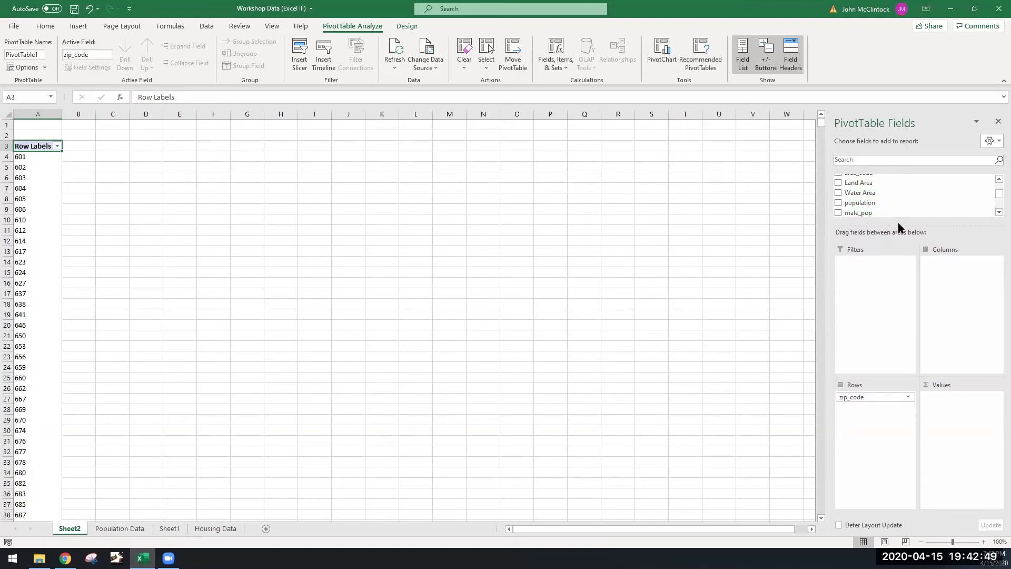
pyautogui.moveTo(898, 225); pyautogui.dragTo(897, 324)
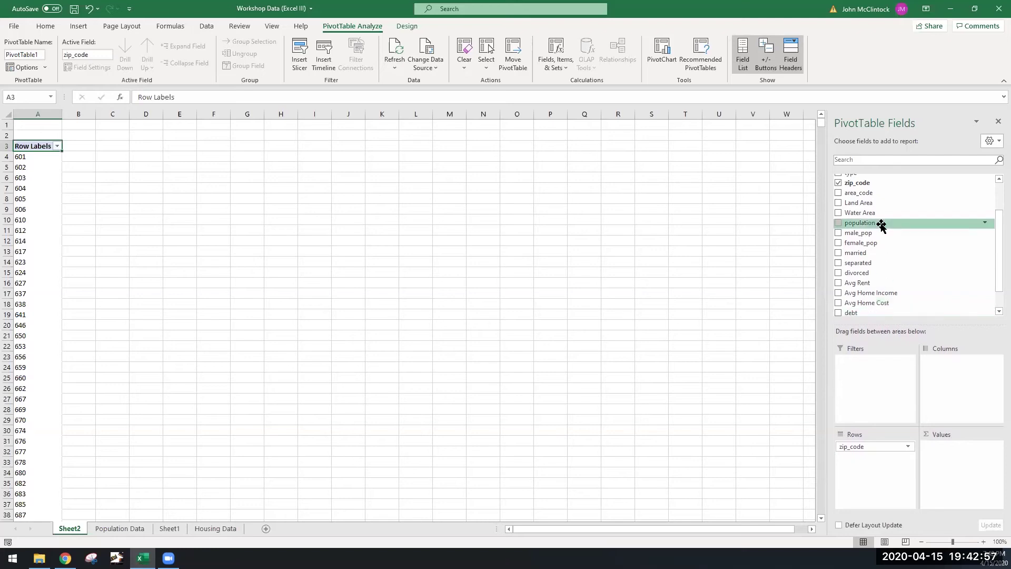
pyautogui.scroll(-1, 879, 221)
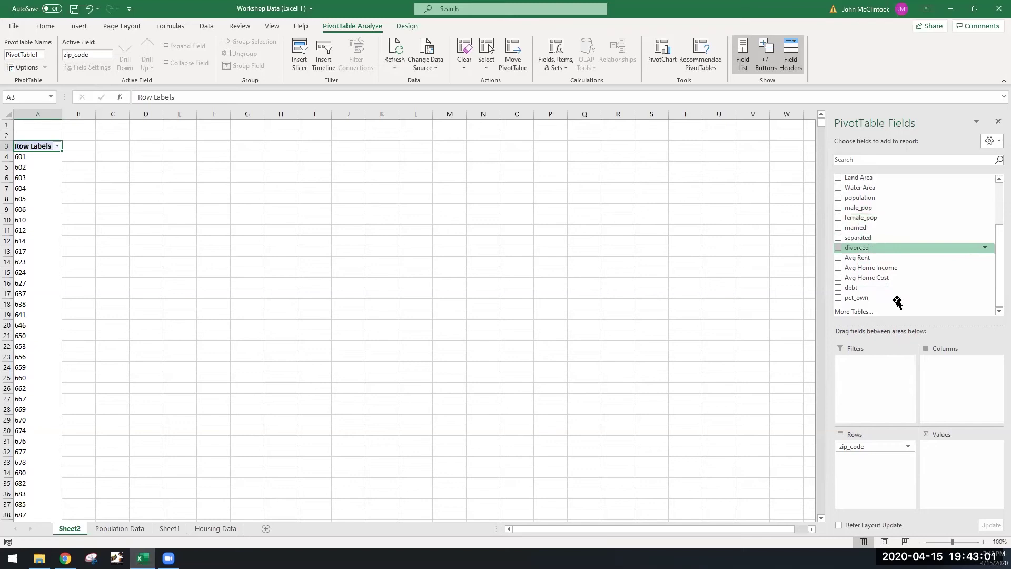
pyautogui.moveTo(864, 259); pyautogui.dragTo(950, 458)
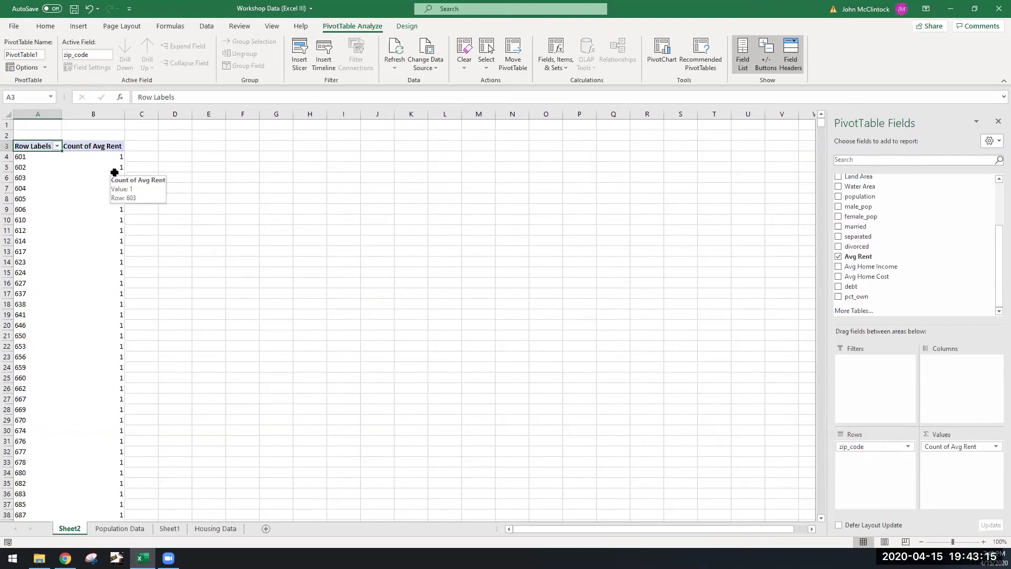
# Step: Summarize the Avg Rent value field by Average
pyautogui.click(994, 447)
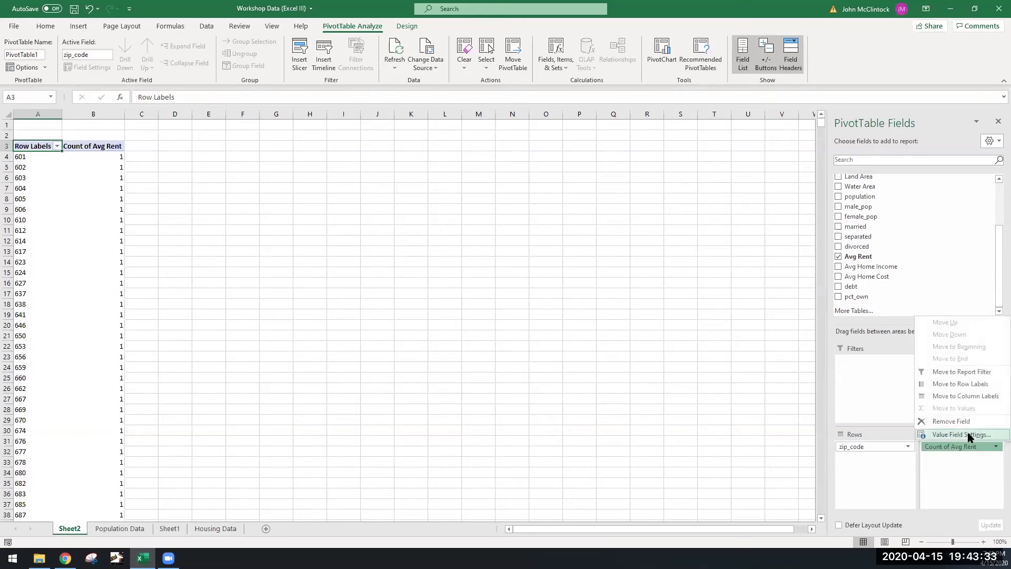
pyautogui.click(962, 434)
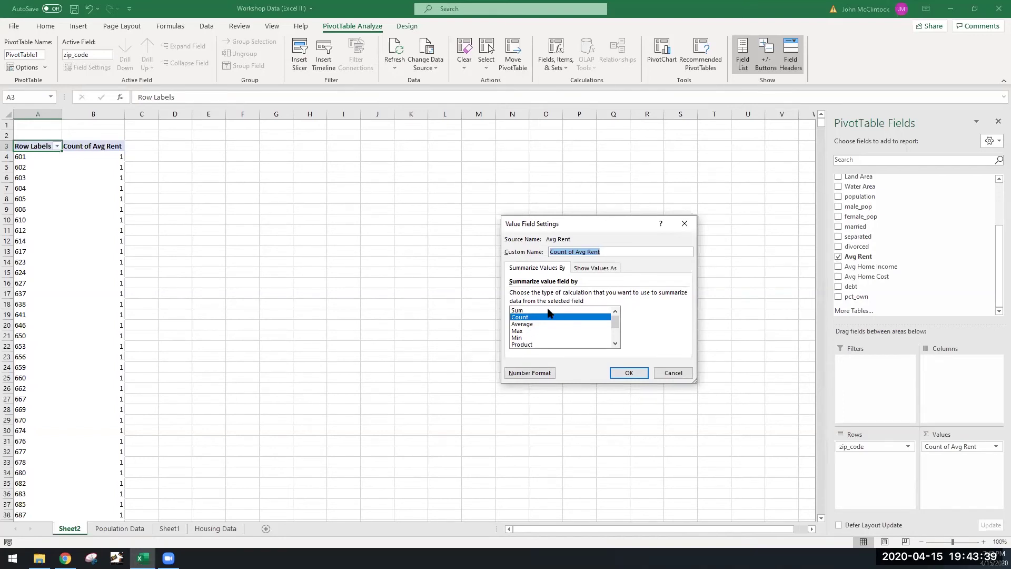
pyautogui.click(530, 325)
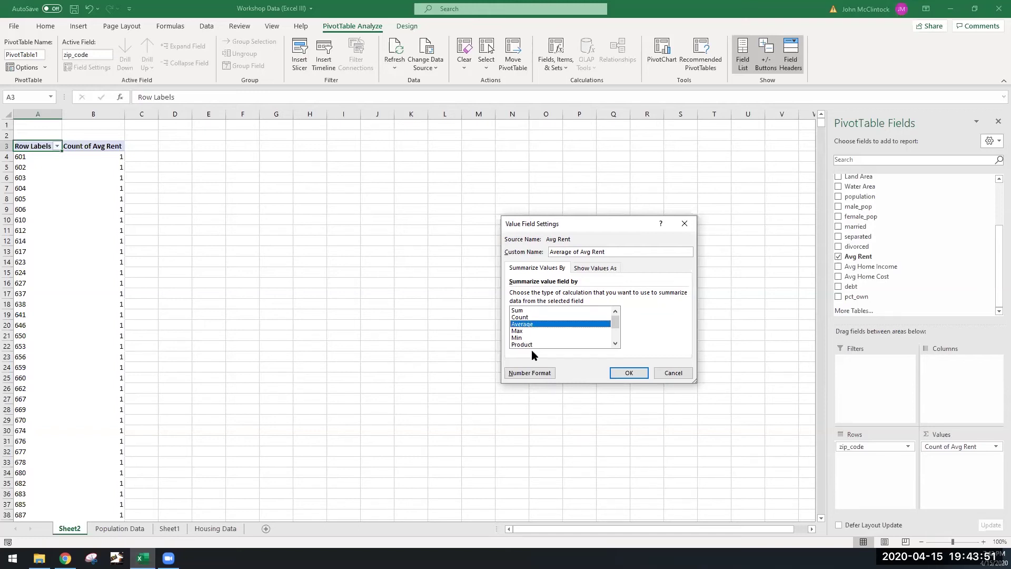
pyautogui.click(629, 373)
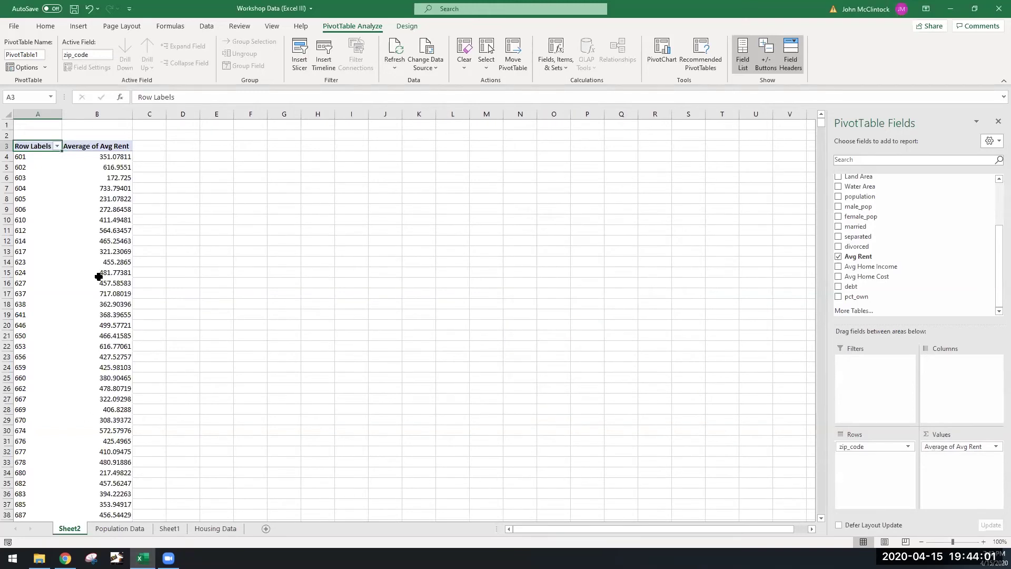
# Step: Drill down into the average rent of zip code 617 to inspect its source record on a separate sheet
pyautogui.click(958, 542)
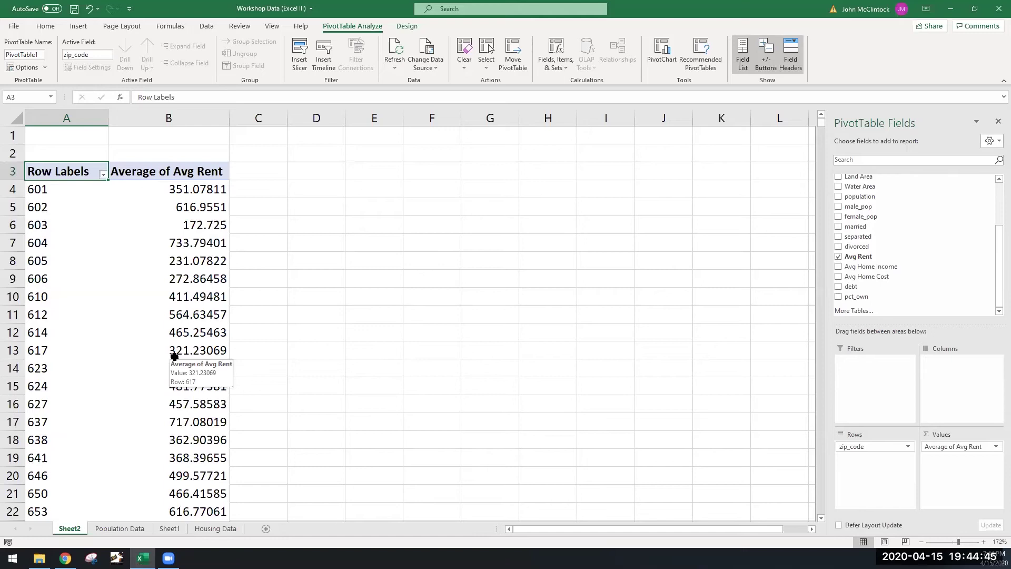
pyautogui.doubleClick(173, 351)
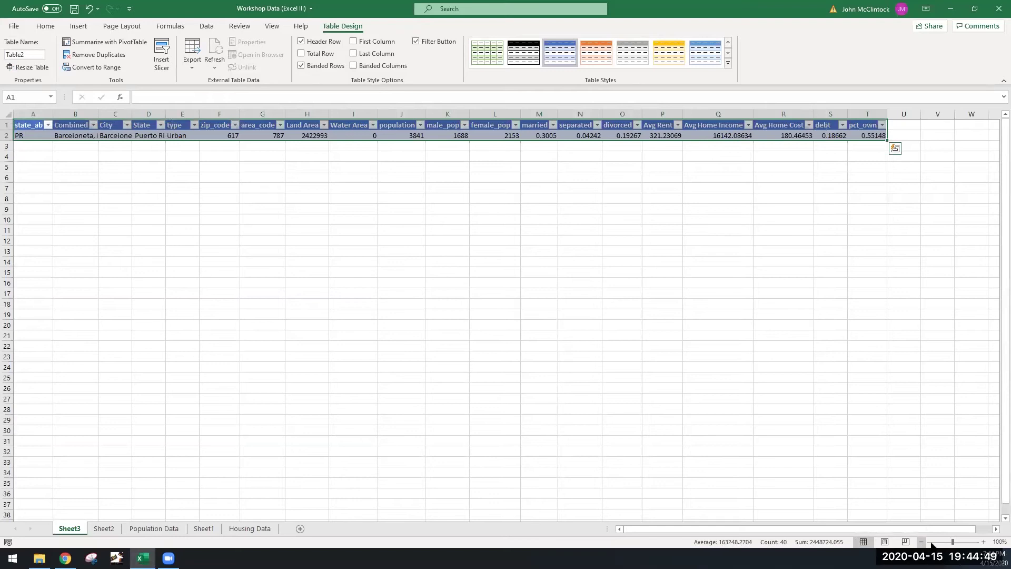
pyautogui.click(957, 541)
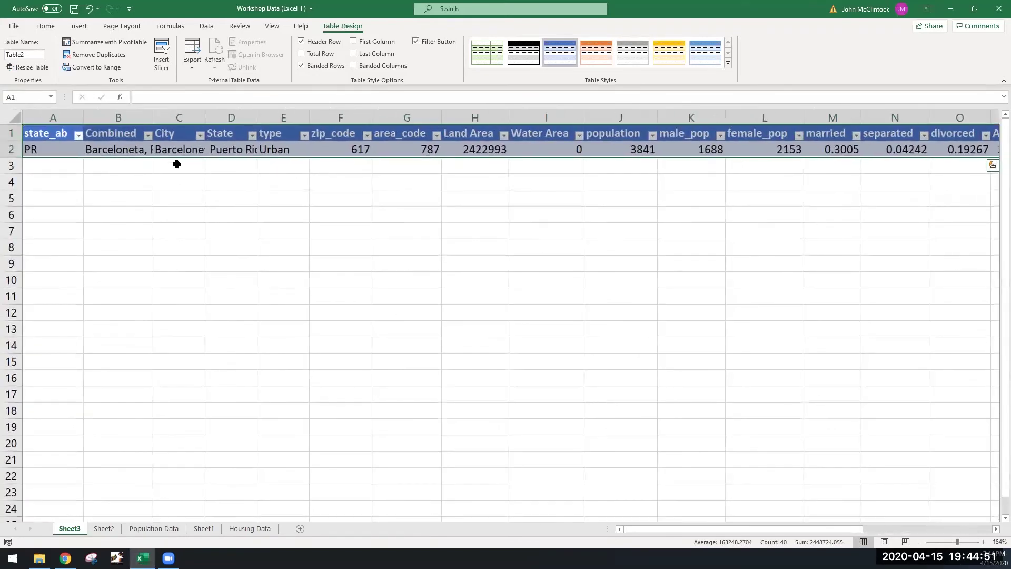
pyautogui.click(177, 151)
pyautogui.moveTo(649, 529); pyautogui.dragTo(579, 506)
pyautogui.moveTo(40, 160); pyautogui.dragTo(54, 388)
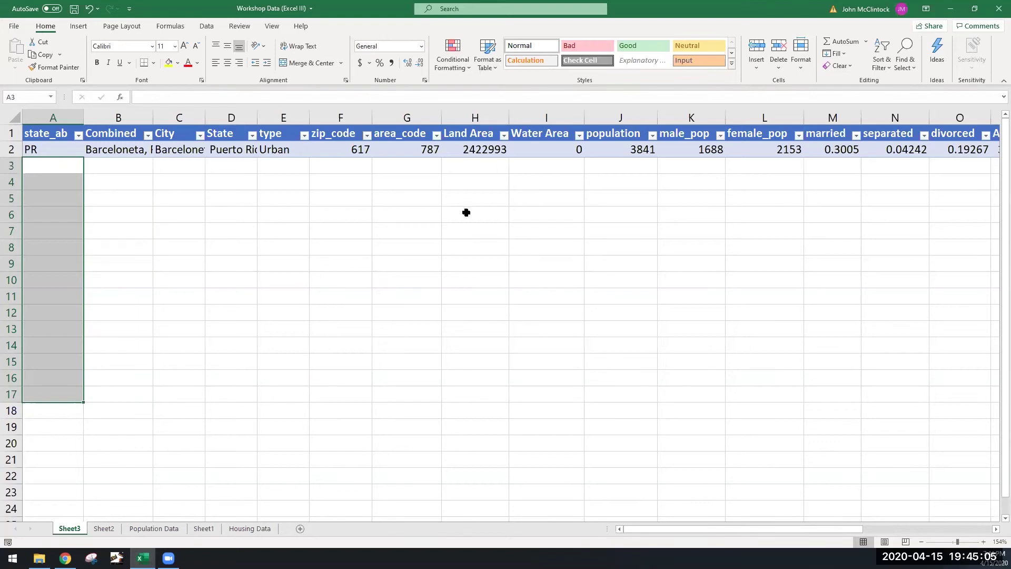
# Step: Delete the drill-down detail sheet Sheet3
pyautogui.rightClick(60, 532)
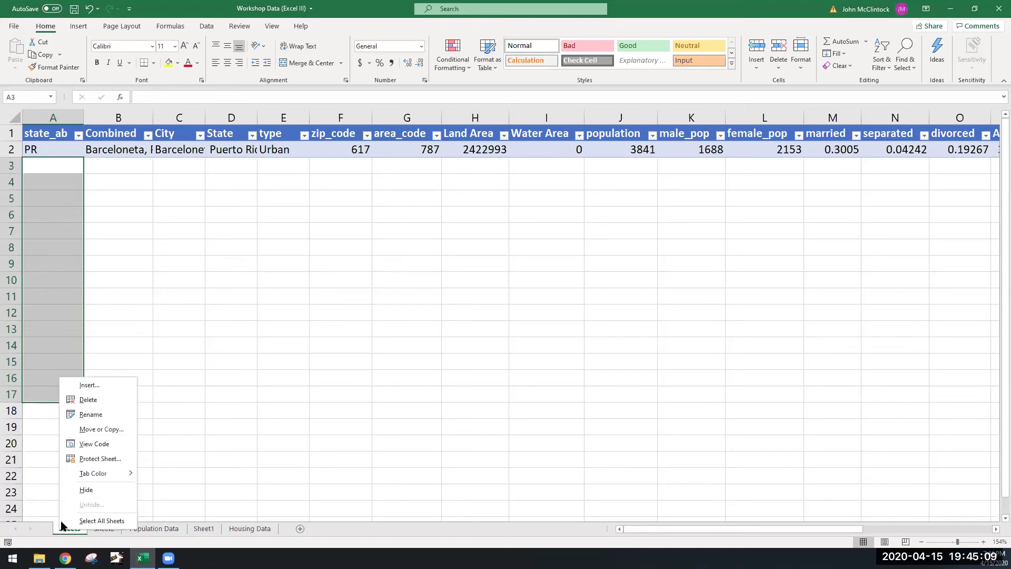
pyautogui.click(88, 400)
pyautogui.click(485, 310)
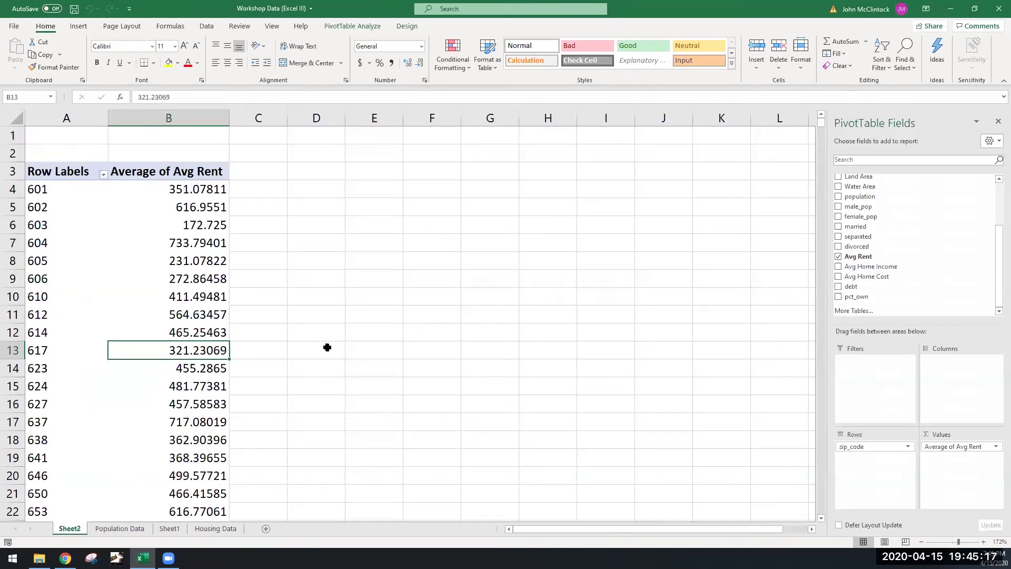
# Step: Add the State field to the PivotTable as a report filter
pyautogui.click(304, 339)
pyautogui.click(224, 363)
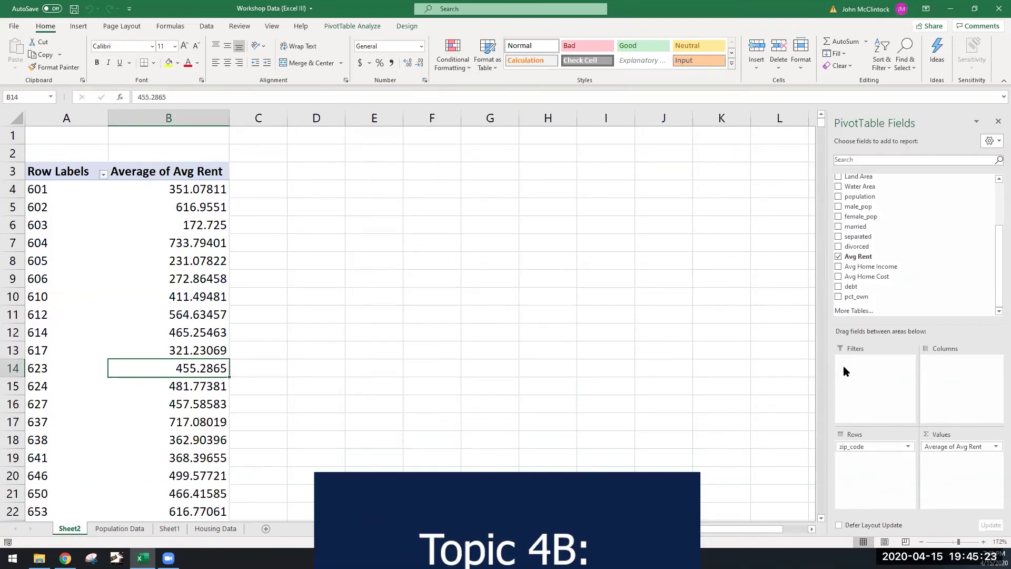
pyautogui.scroll(3, 896, 261)
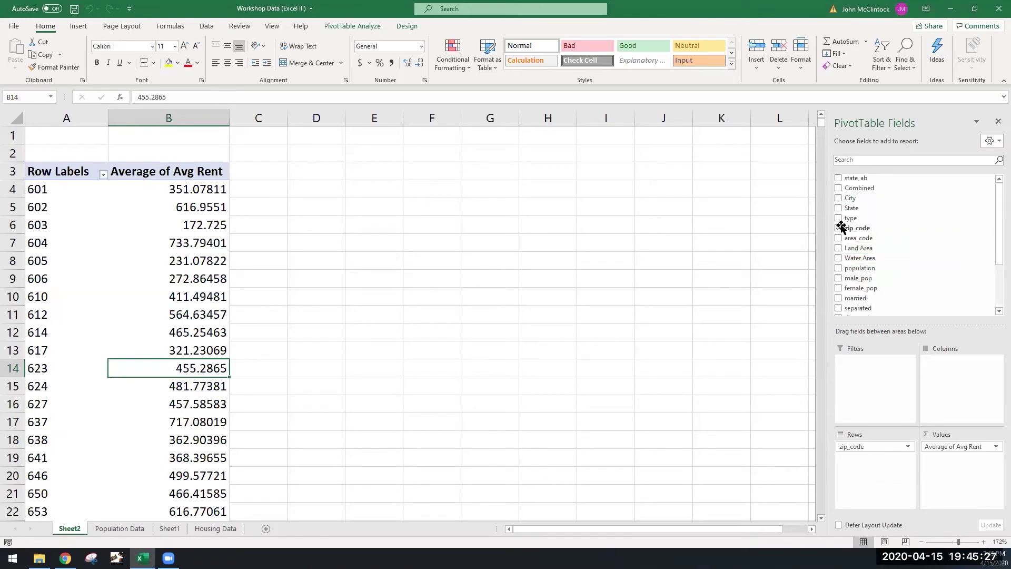
pyautogui.moveTo(858, 212); pyautogui.dragTo(861, 363)
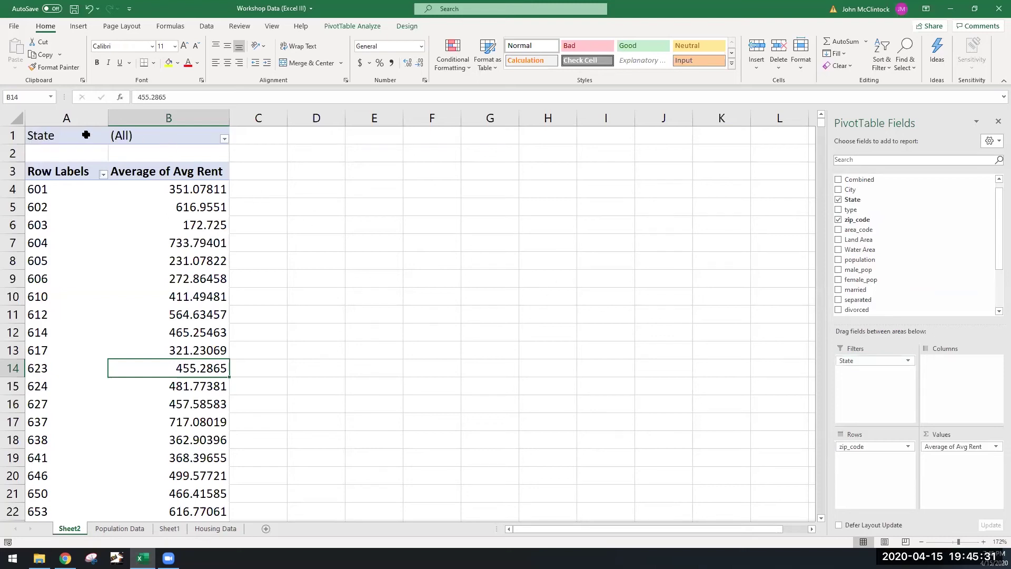
# Step: Filter the PivotTable by State to show only Arizona
pyautogui.click(224, 139)
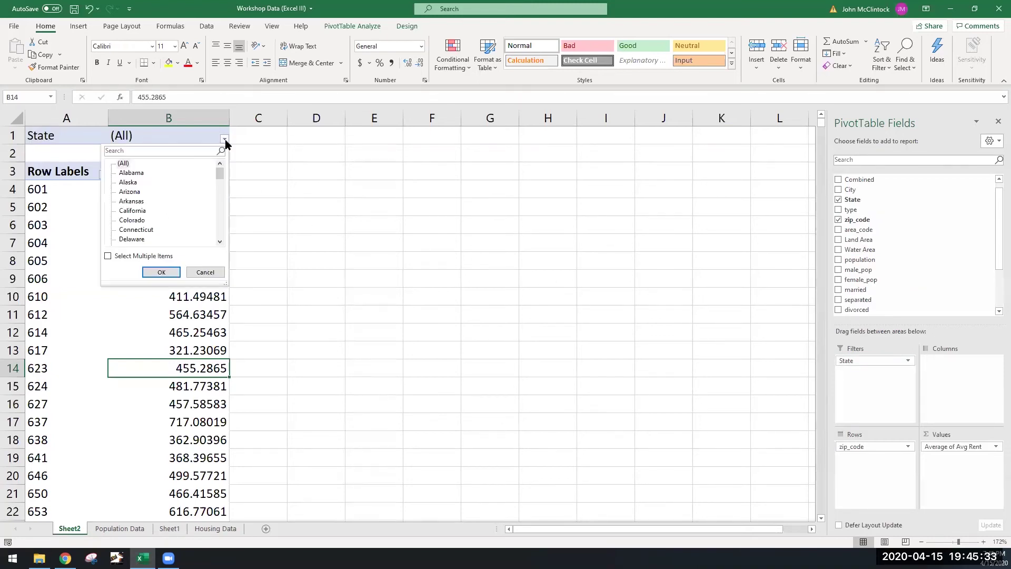
pyautogui.click(127, 193)
pyautogui.click(148, 270)
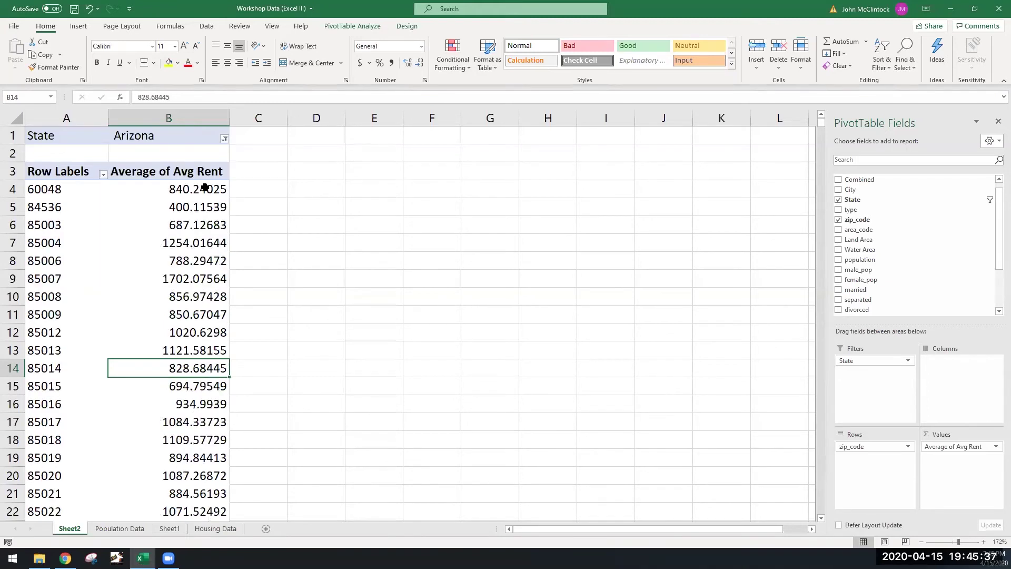
# Step: Allow multiple items in the State filter and reset it to include all states
pyautogui.click(224, 138)
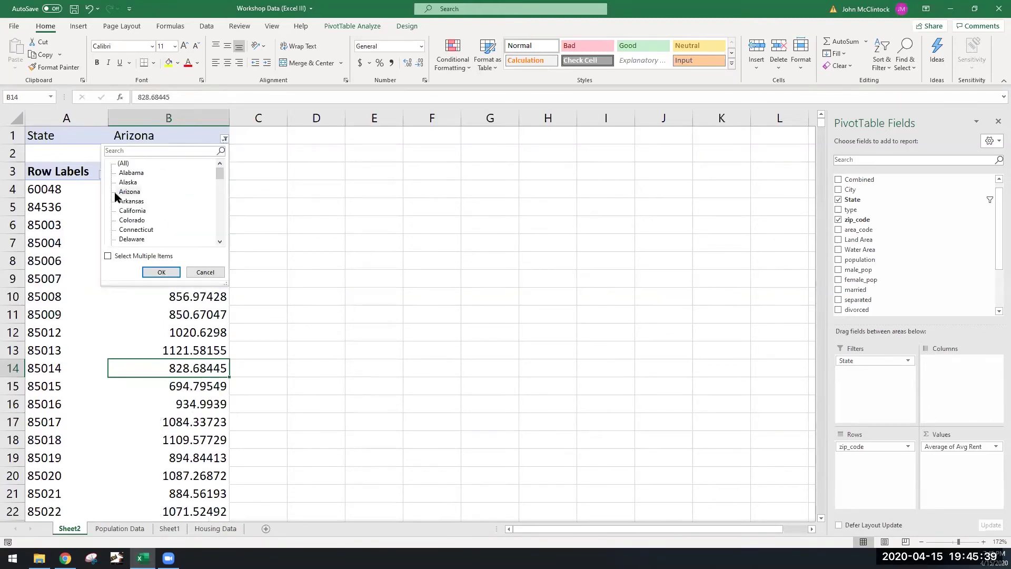
pyautogui.click(108, 256)
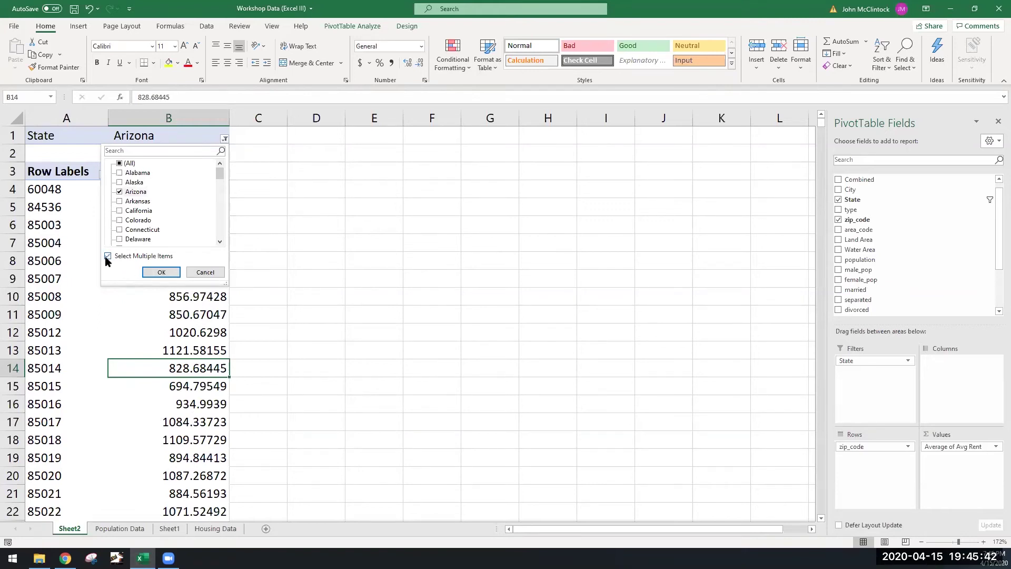
pyautogui.click(119, 221)
pyautogui.click(119, 164)
pyautogui.click(159, 272)
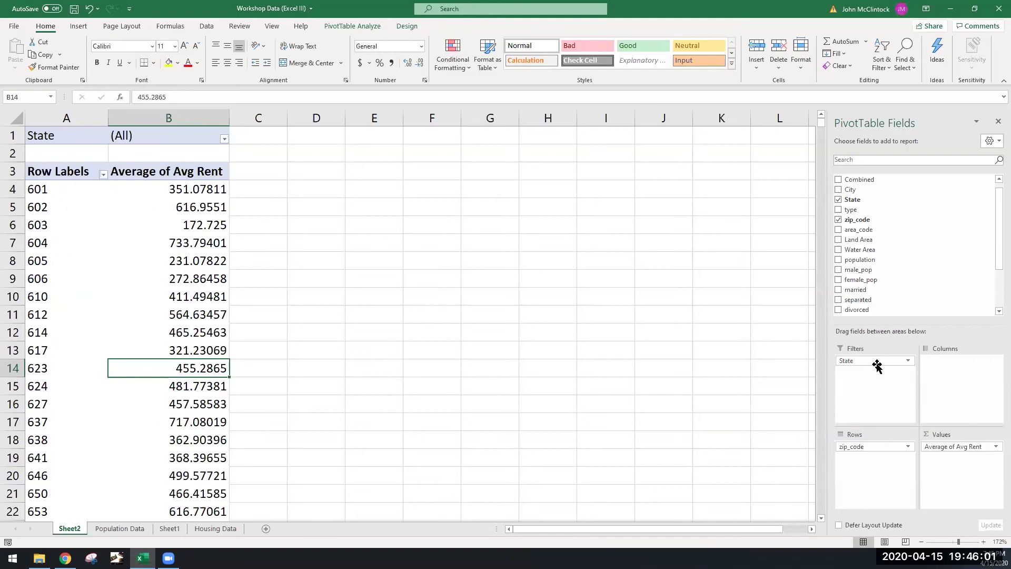
# Step: Remove the State report filter from the PivotTable, leaving an average rent cell selected
pyautogui.moveTo(877, 366); pyautogui.dragTo(631, 275)
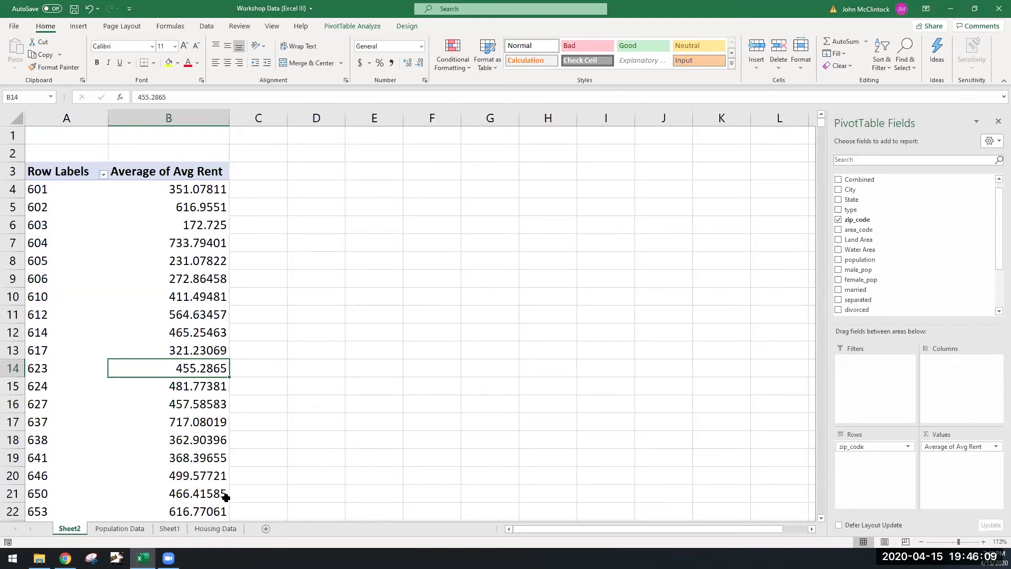
pyautogui.click(125, 285)
pyautogui.click(57, 307)
pyautogui.click(152, 317)
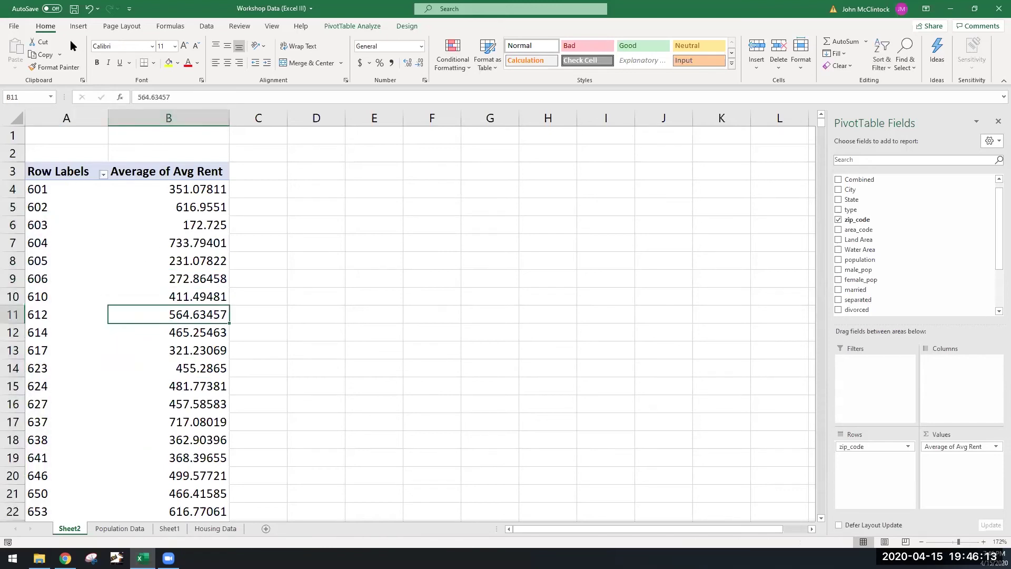
# Step: Insert slicers for the State and type fields and arrange them side by side next to the PivotTable
pyautogui.click(353, 27)
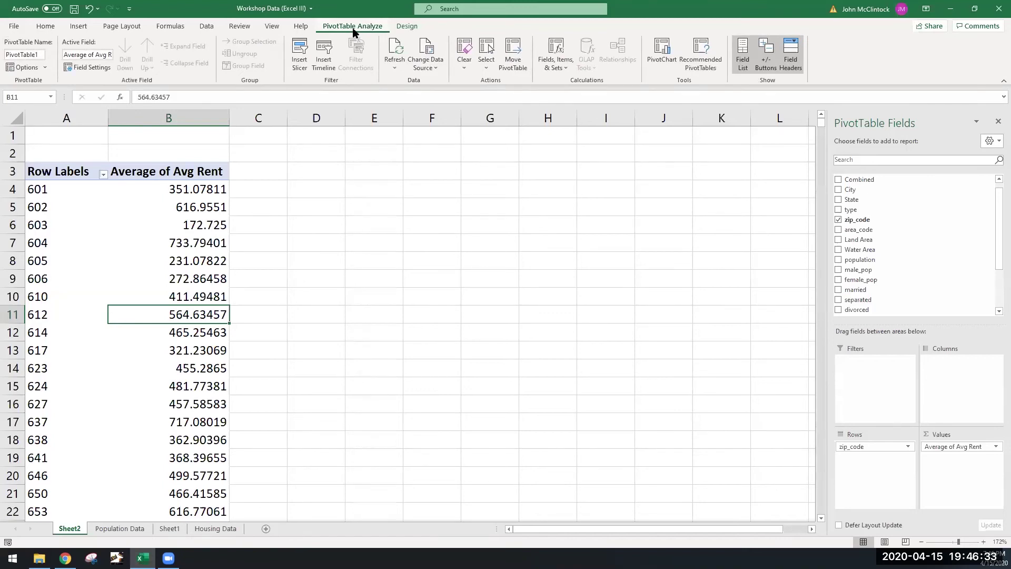
pyautogui.click(298, 55)
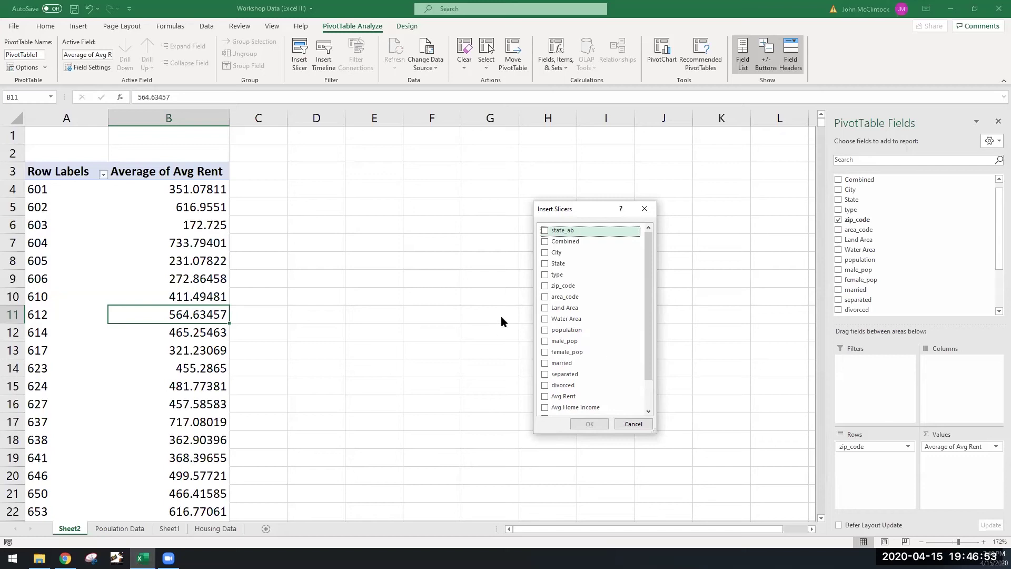
pyautogui.click(545, 263)
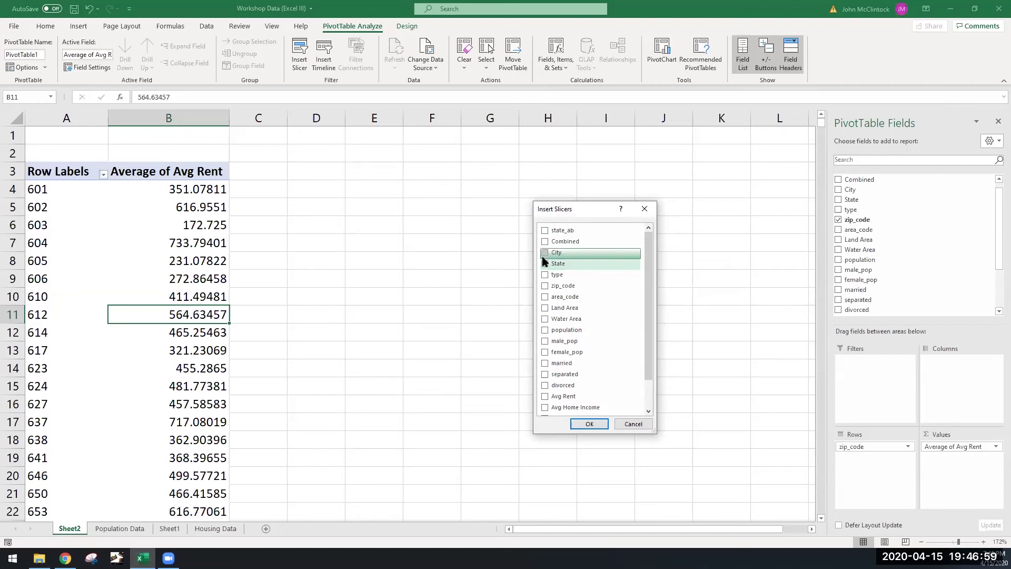
pyautogui.click(545, 274)
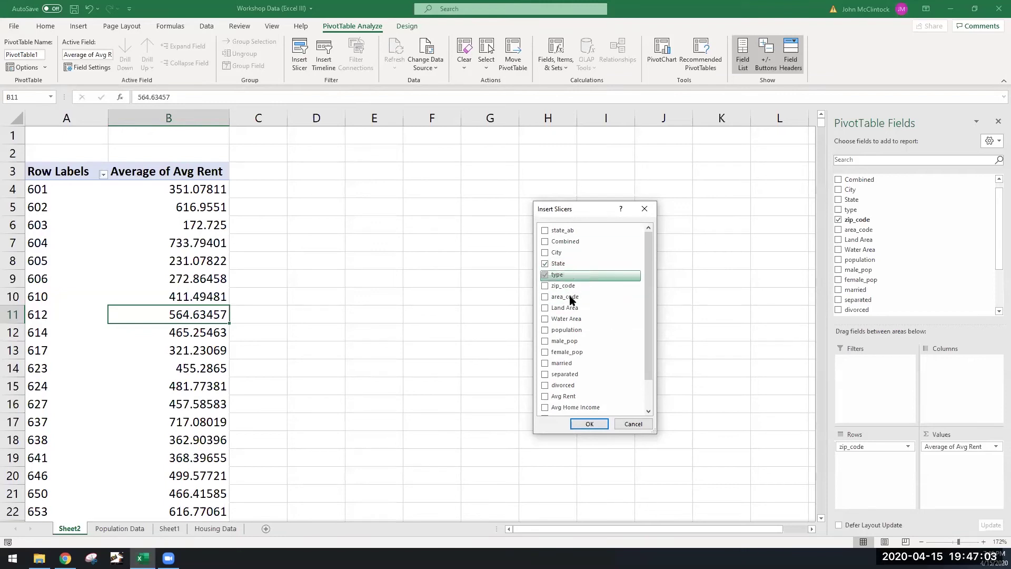
pyautogui.click(590, 425)
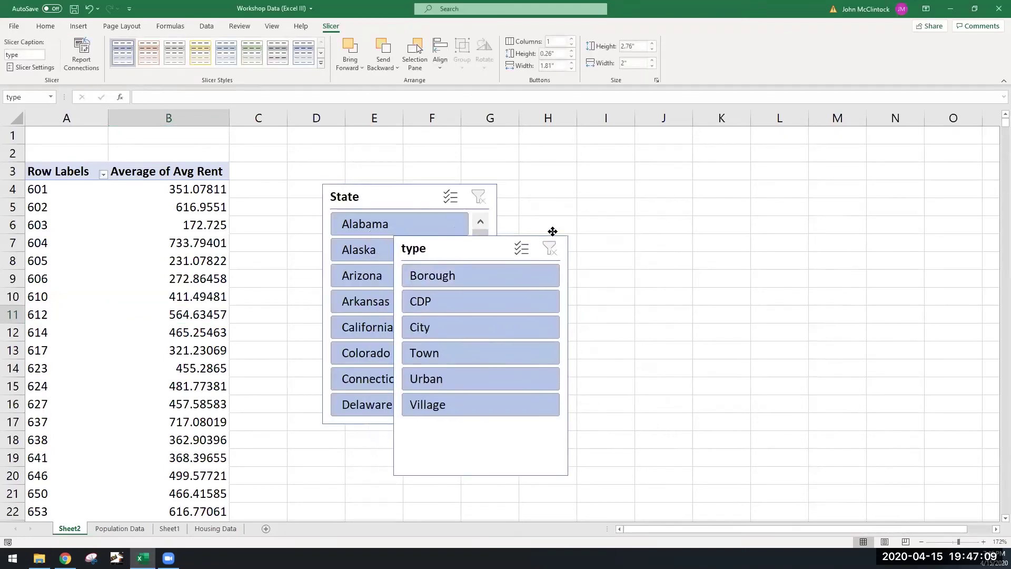
pyautogui.moveTo(552, 231); pyautogui.dragTo(587, 189)
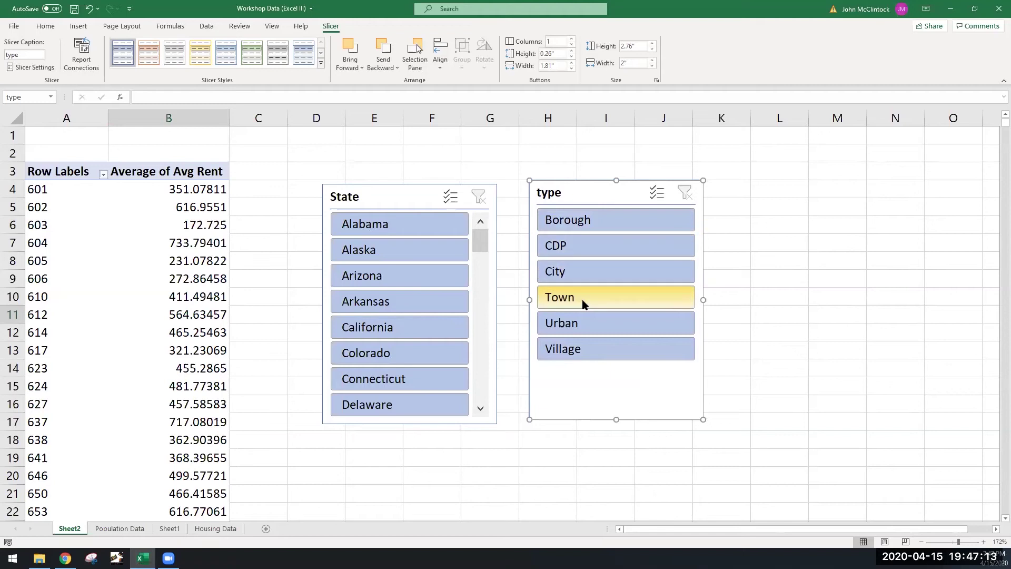
pyautogui.moveTo(361, 202)
pyautogui.mouseDown()
pyautogui.moveTo(368, 184)
pyautogui.moveTo(365, 193)
pyautogui.mouseUp()
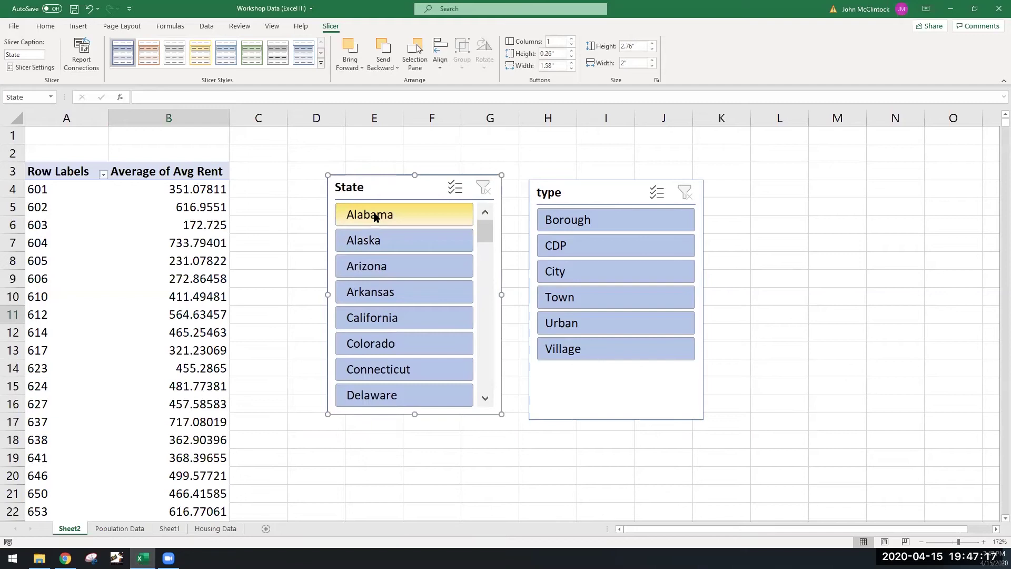
# Step: Filter the PivotTable with the State slicer to one state at a time, including Alabama, Arizona, Connecticut, Hawaii, New Mexico and New Jersey
pyautogui.click(375, 216)
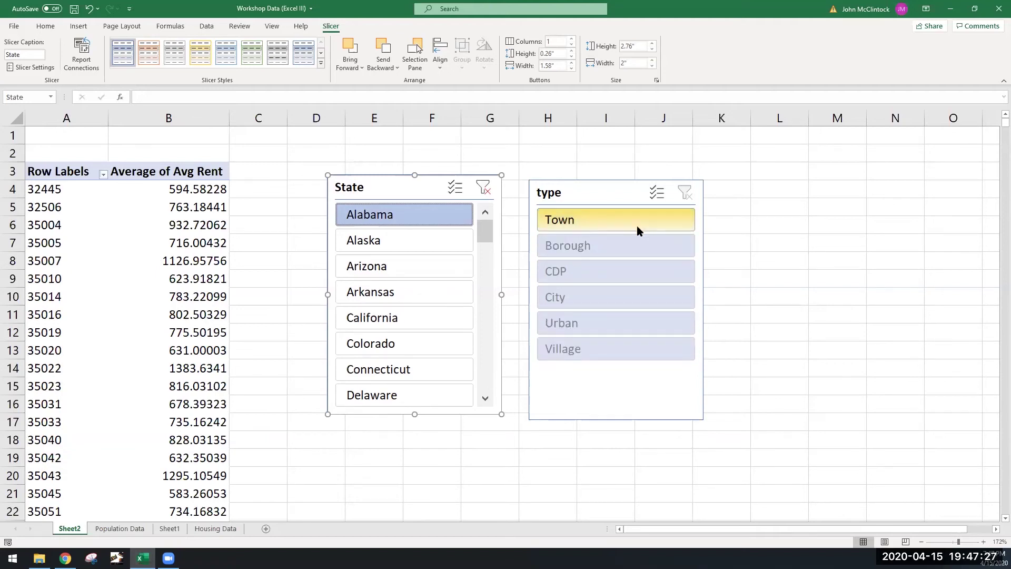
pyautogui.click(405, 243)
pyautogui.click(408, 271)
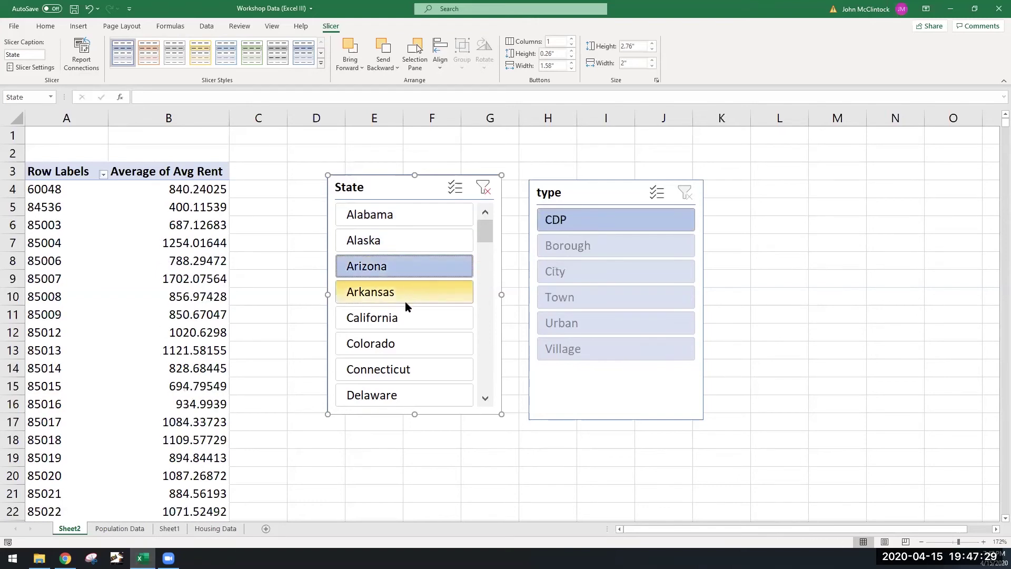
pyautogui.click(406, 322)
pyautogui.click(403, 373)
pyautogui.scroll(-2, 386, 389)
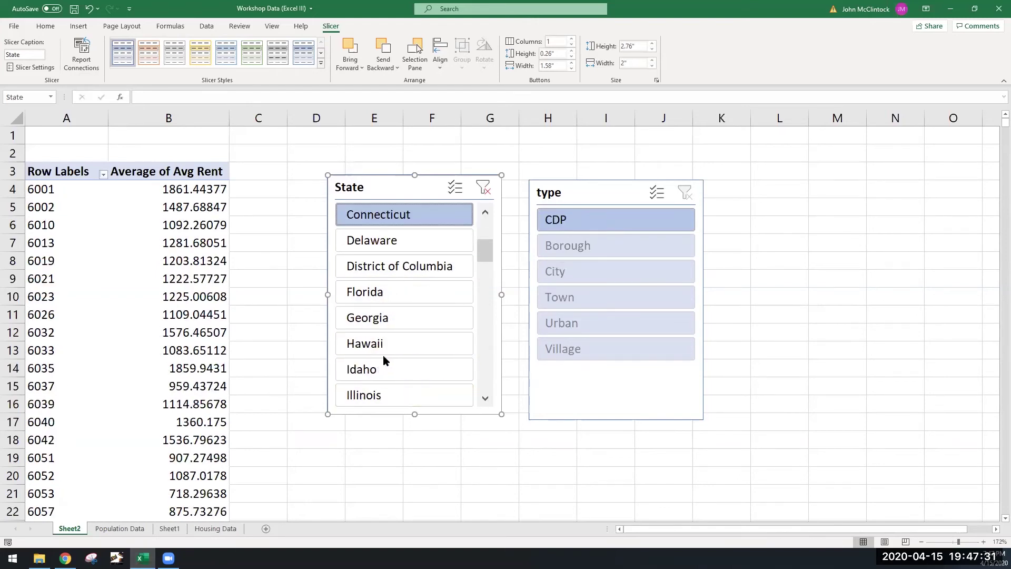
pyautogui.click(384, 345)
pyautogui.scroll(-7, 387, 322)
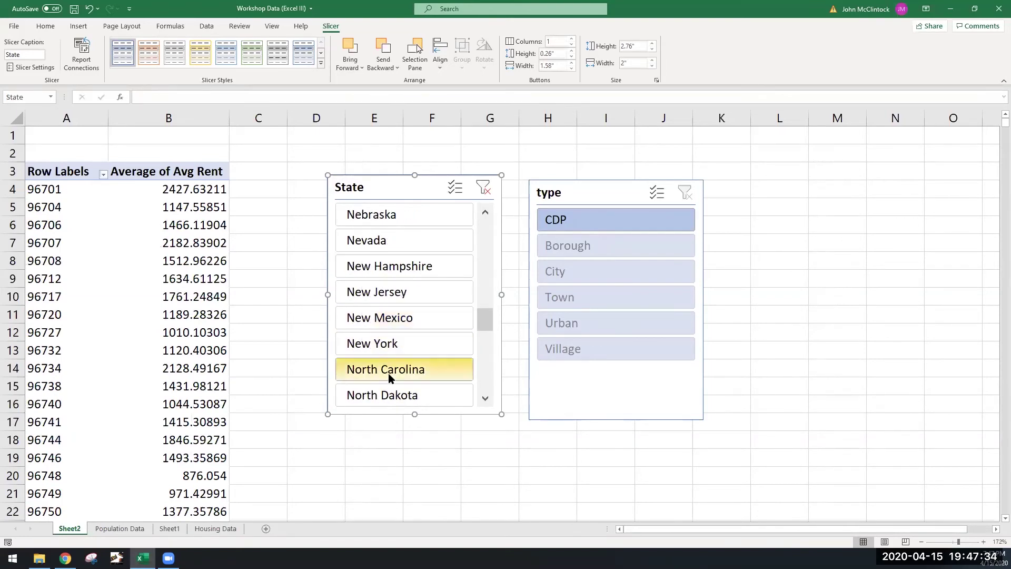
pyautogui.click(386, 346)
pyautogui.click(400, 324)
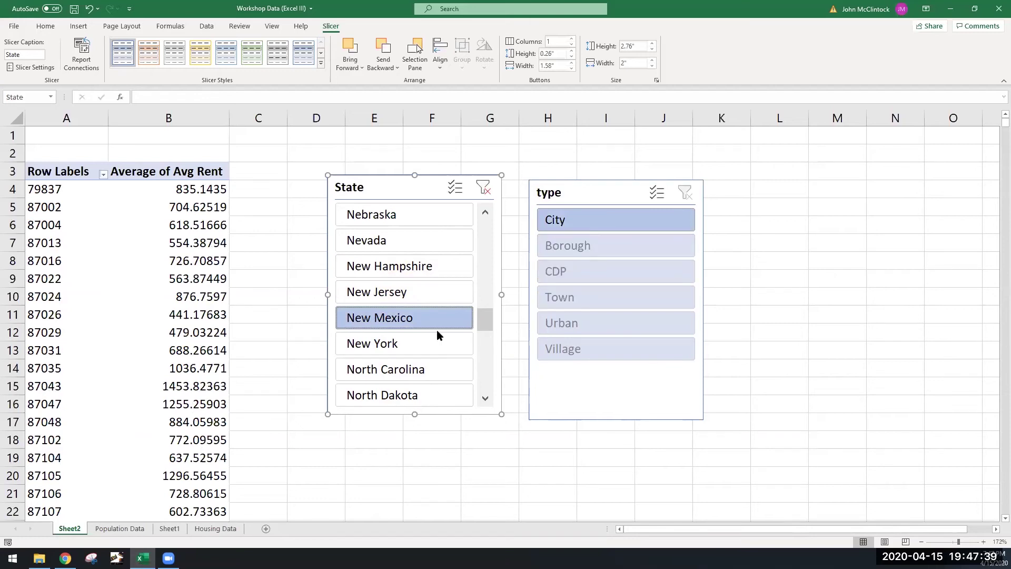
pyautogui.click(417, 289)
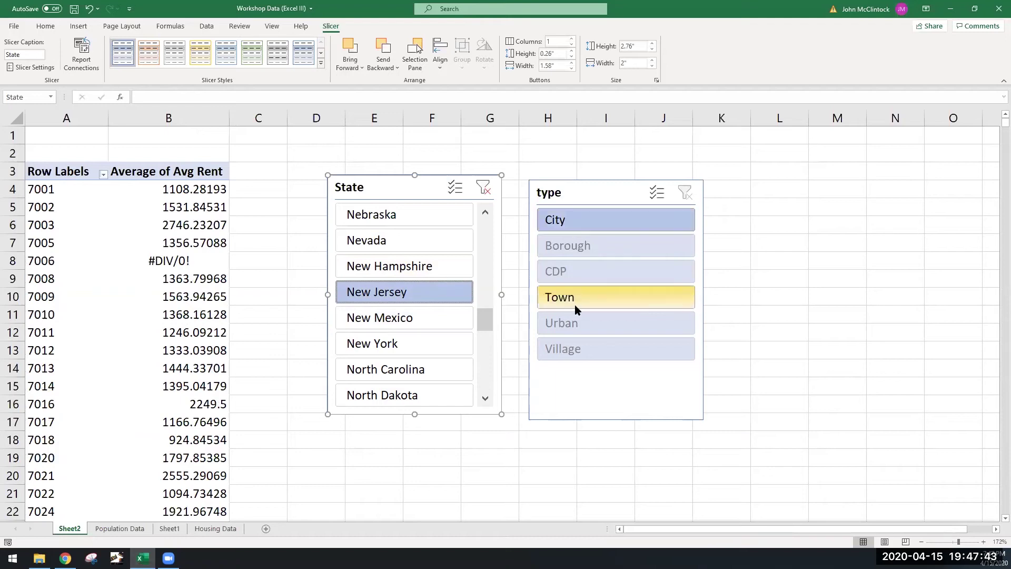
# Step: Select a contiguous range of states in the State slicer, first Alabama through Connecticut, and again Alabama through Colorado
pyautogui.moveTo(484, 322); pyautogui.dragTo(494, 217)
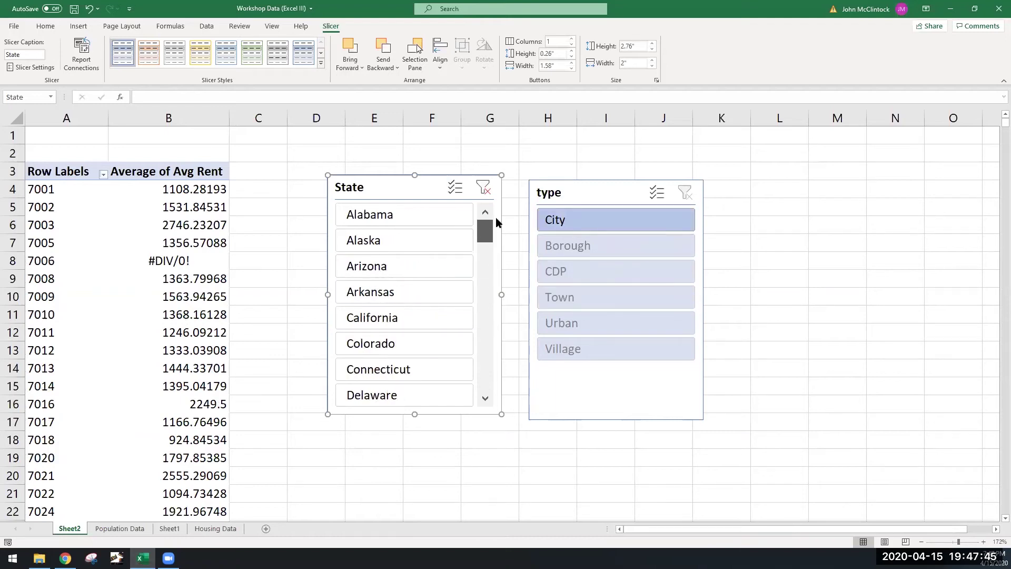
pyautogui.moveTo(384, 221); pyautogui.dragTo(388, 368)
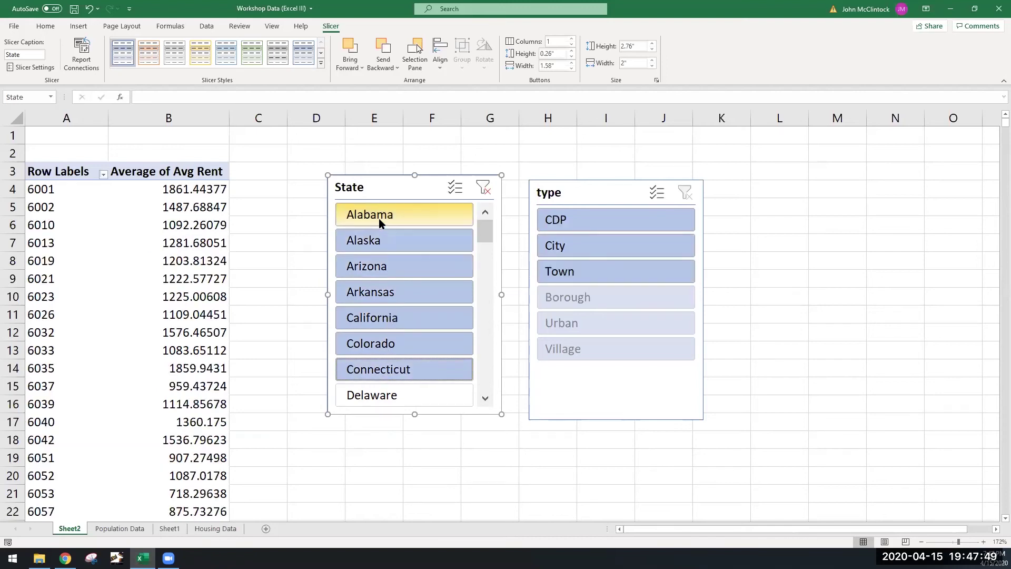
pyautogui.click(379, 219)
pyautogui.keyDown('shift'); pyautogui.click(390, 348); pyautogui.keyUp('shift')
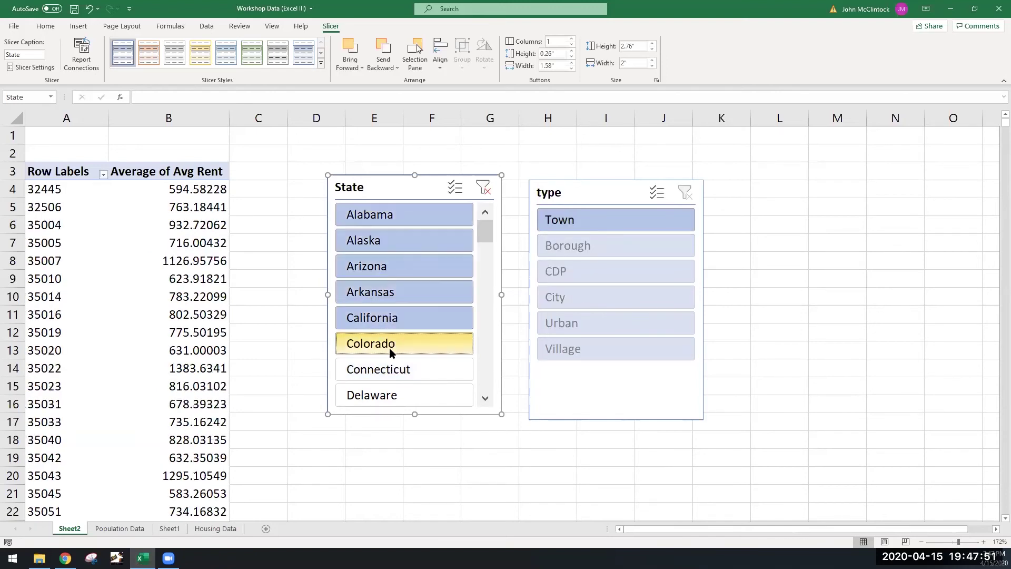
# Step: Select only Alabama and Colorado in the State slicer, and try the type slicer on Town before reselecting all its types
pyautogui.click(374, 216)
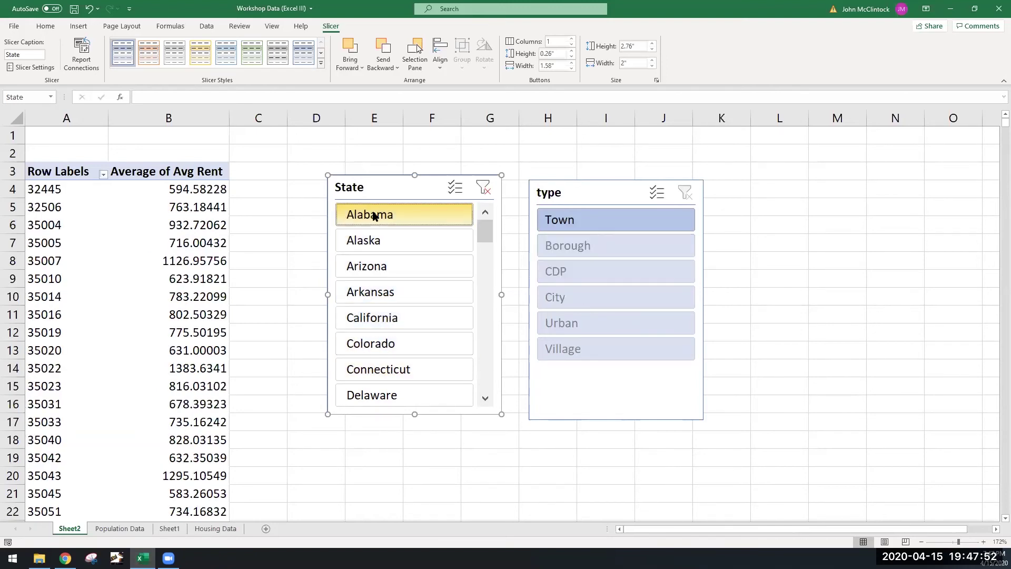
pyautogui.keyDown('ctrl'); pyautogui.click(396, 342); pyautogui.keyUp('ctrl')
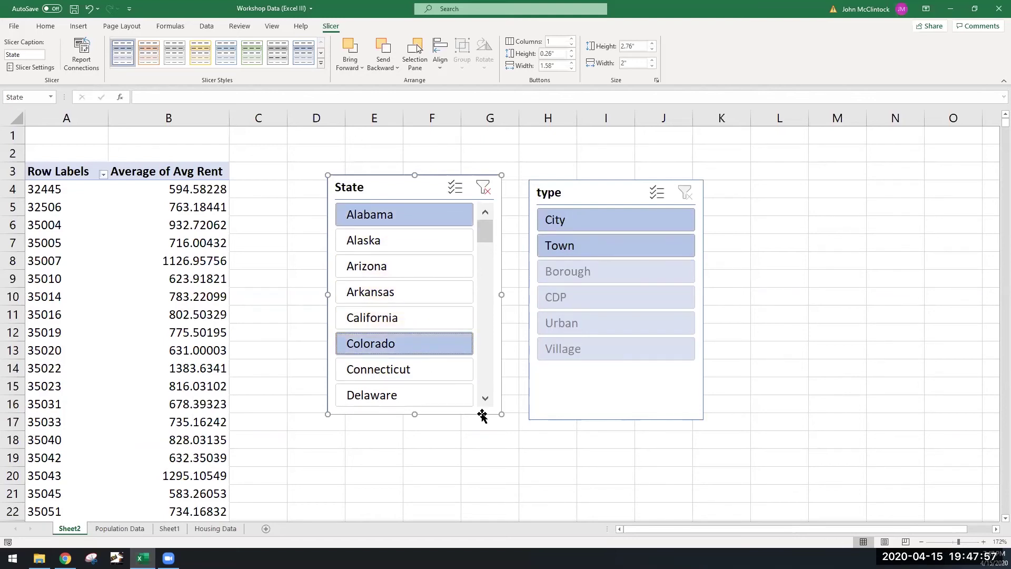
pyautogui.click(586, 244)
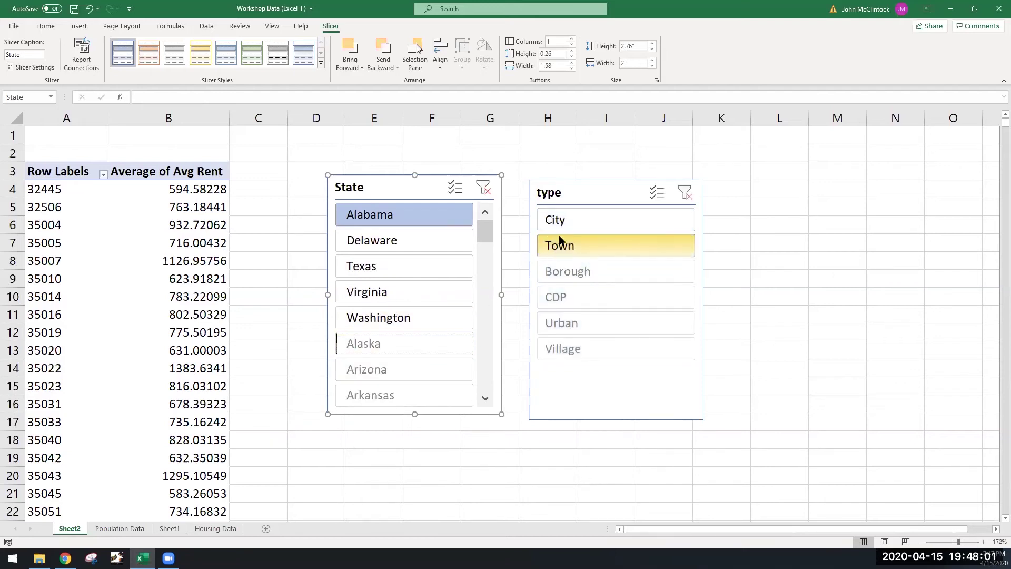
pyautogui.moveTo(562, 225); pyautogui.dragTo(542, 353)
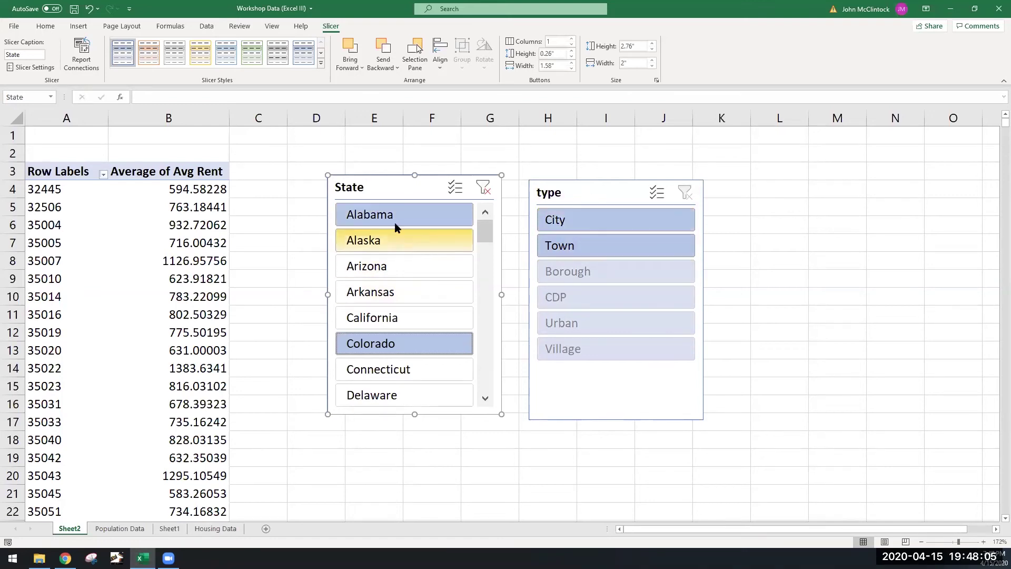
# Step: Filter the PivotTable to Arizona with the State slicer and move both slicers farther away from the PivotTable
pyautogui.click(390, 220)
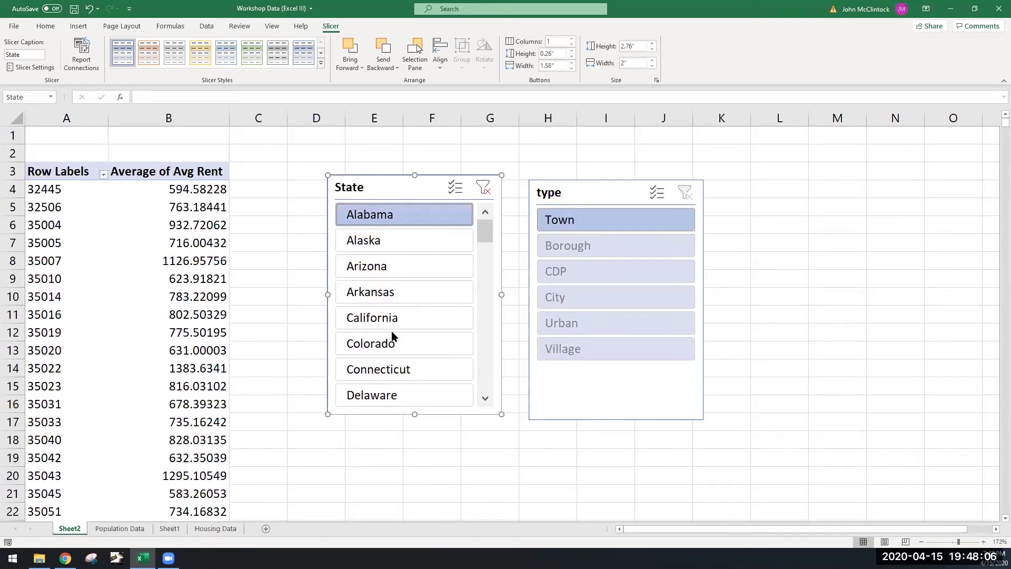
pyautogui.click(381, 265)
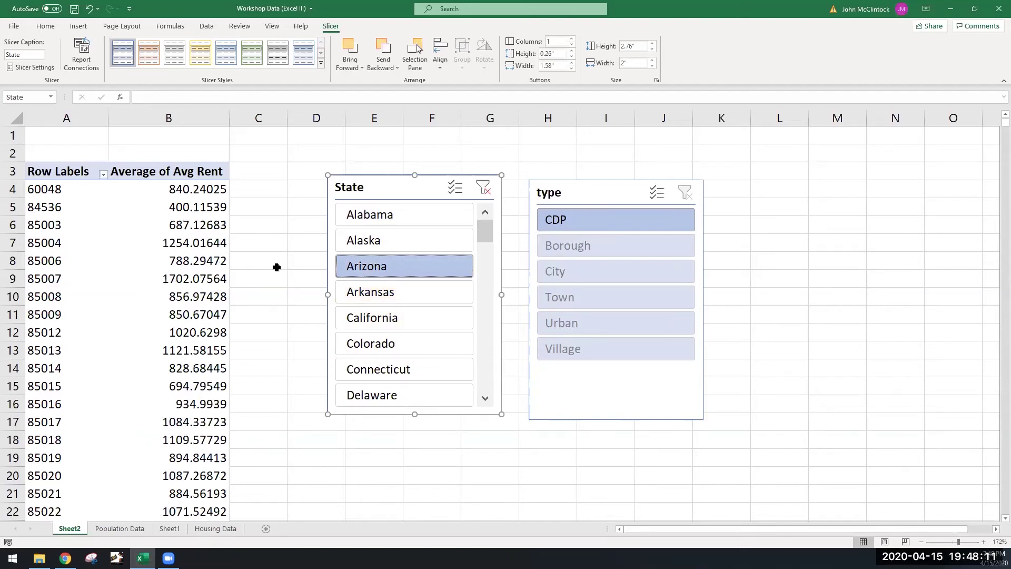
pyautogui.scroll(-9, 373, 277)
pyautogui.scroll(9, 372, 275)
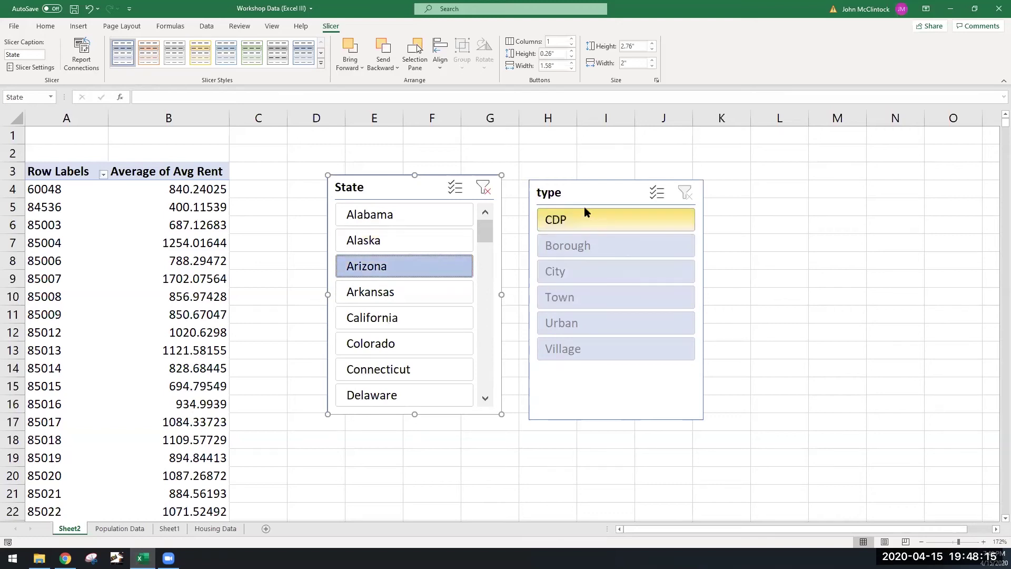
pyautogui.moveTo(582, 196); pyautogui.dragTo(638, 192)
pyautogui.moveTo(426, 190); pyautogui.dragTo(440, 178)
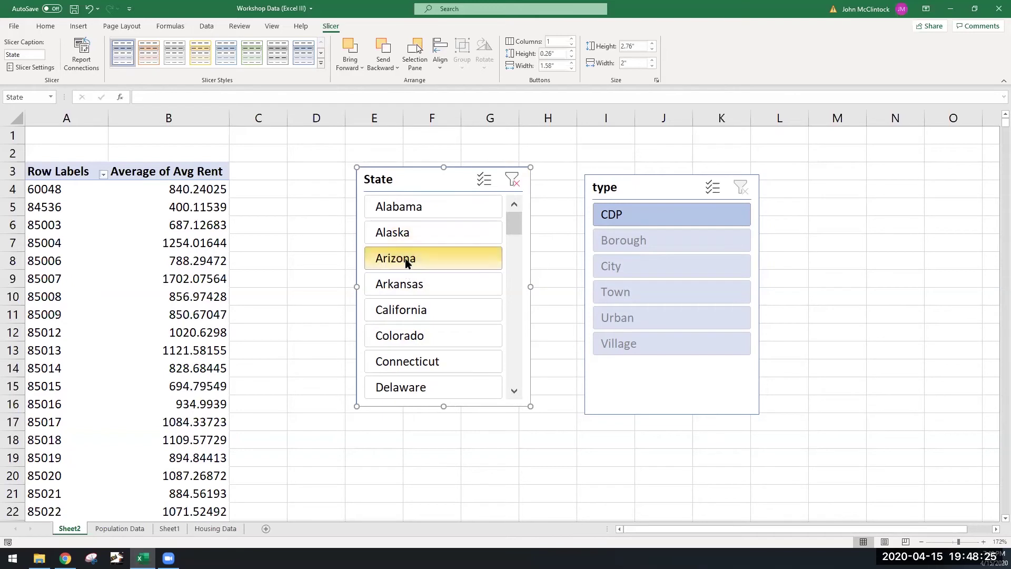
# Step: Select Arizona through California in the State slicer, and extend the selection to all states
pyautogui.moveTo(405, 264); pyautogui.dragTo(409, 312)
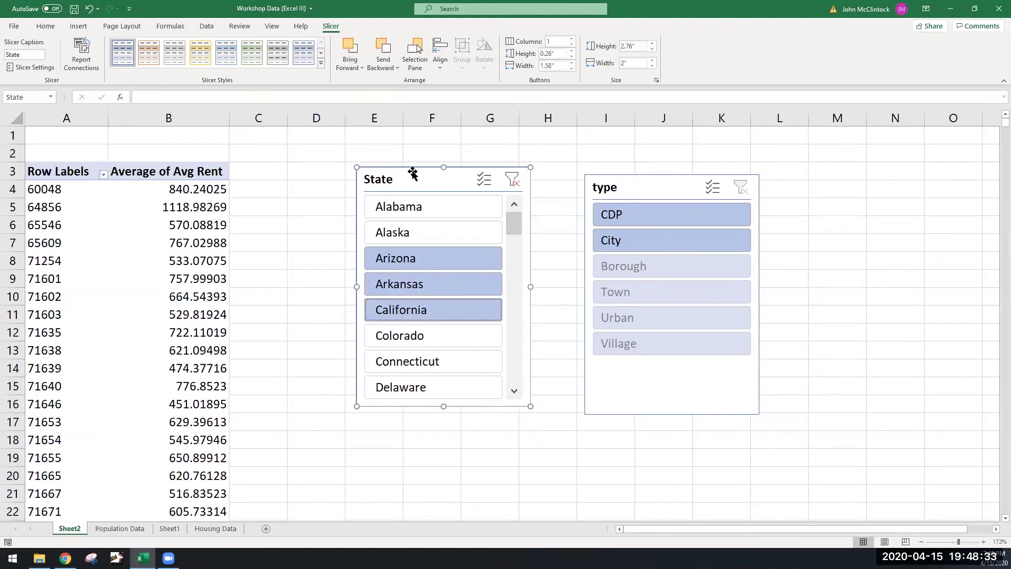
pyautogui.keyDown('ctrl'); pyautogui.click(437, 251); pyautogui.keyUp('ctrl')
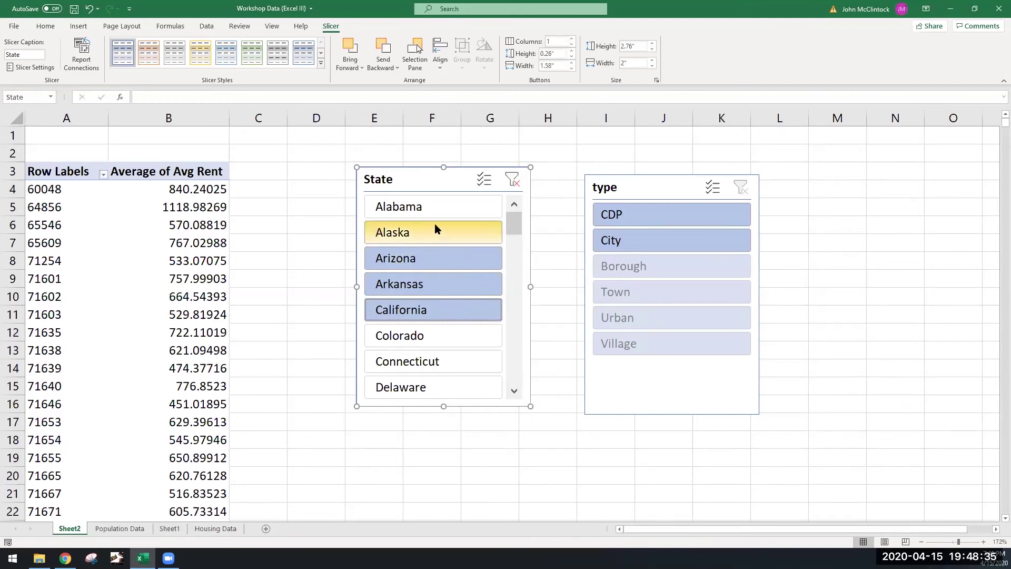
pyautogui.click(430, 214)
pyautogui.moveTo(511, 213)
pyautogui.mouseDown()
pyautogui.moveTo(504, 367)
pyautogui.moveTo(514, 219)
pyautogui.mouseUp()
pyautogui.keyDown('shift'); pyautogui.click(460, 361); pyautogui.keyUp('shift')
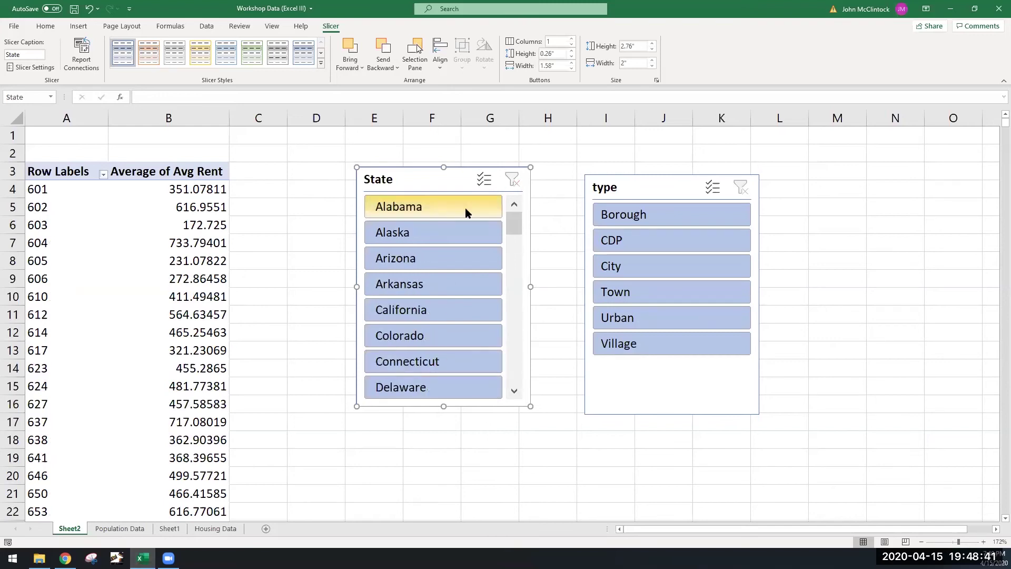
# Step: Filter the PivotTable to Arizona only with the State slicer and delete the type slicer
pyautogui.click(440, 266)
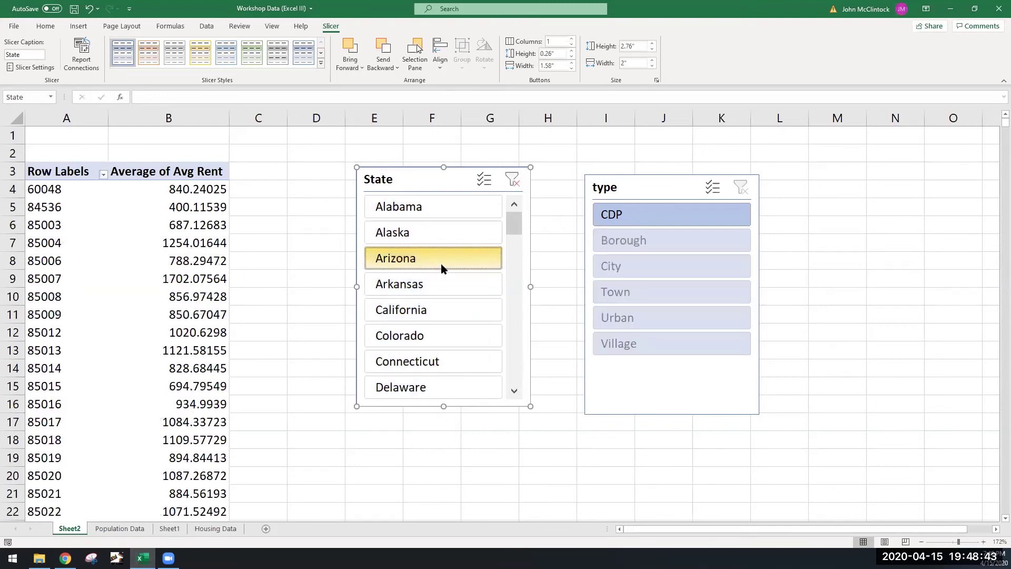
pyautogui.click(643, 187)
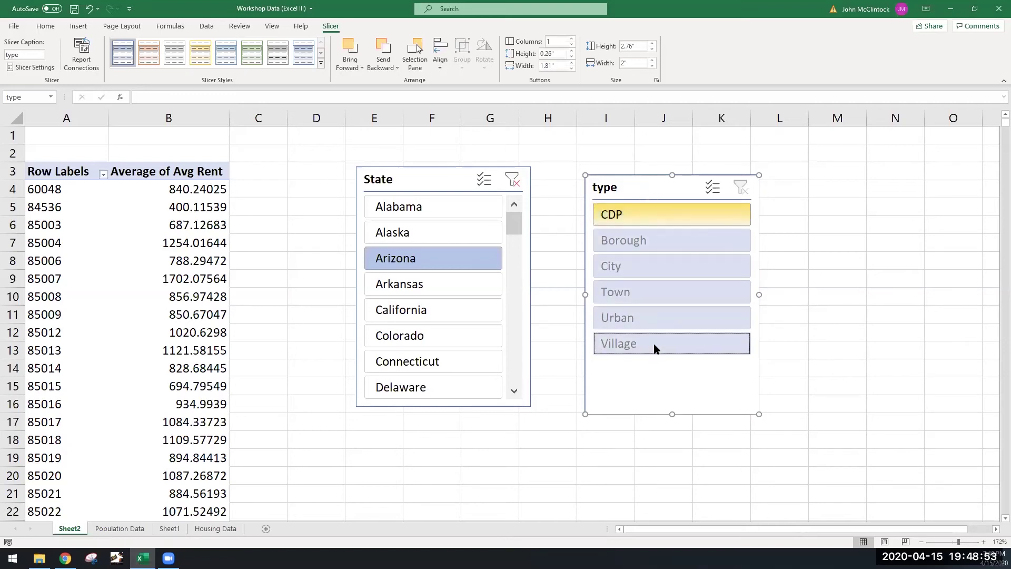
pyautogui.press('Delete')
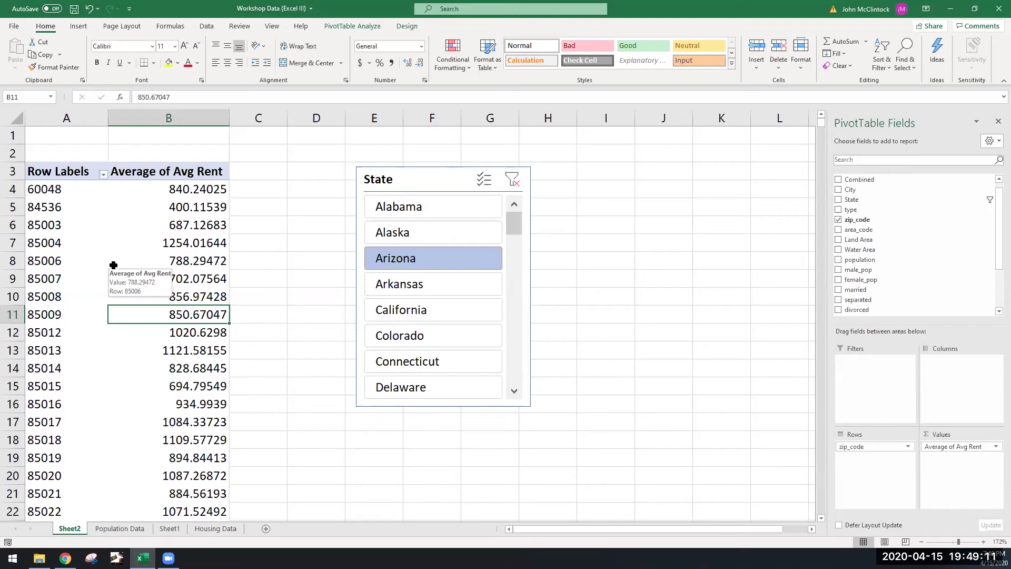
pyautogui.click(339, 29)
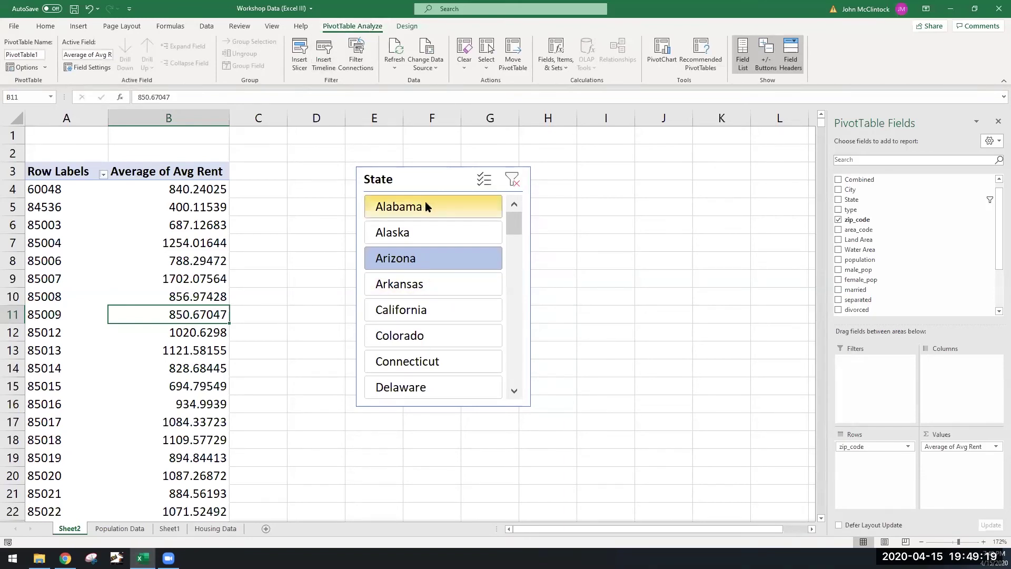
pyautogui.rightClick(174, 318)
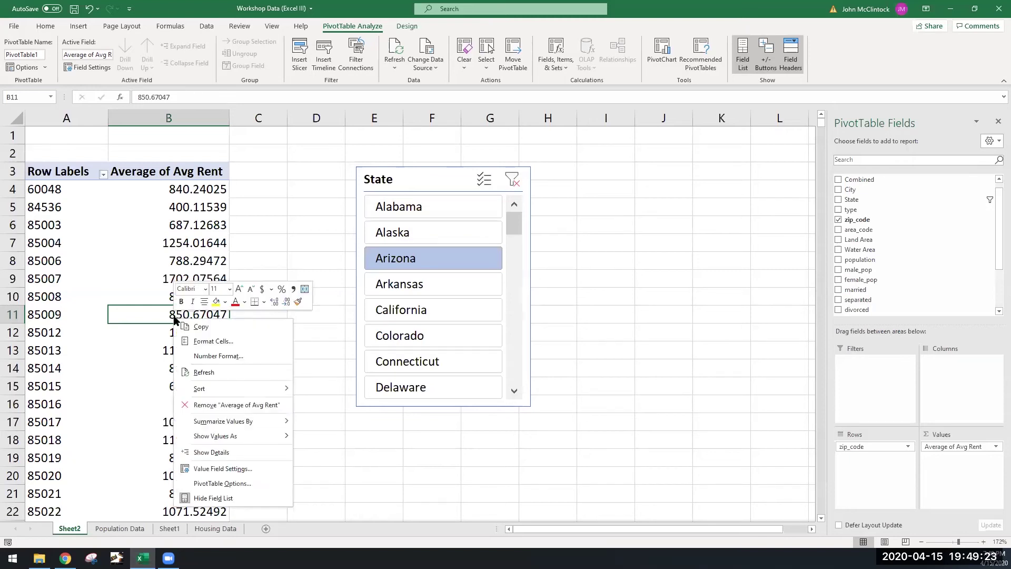
pyautogui.click(183, 225)
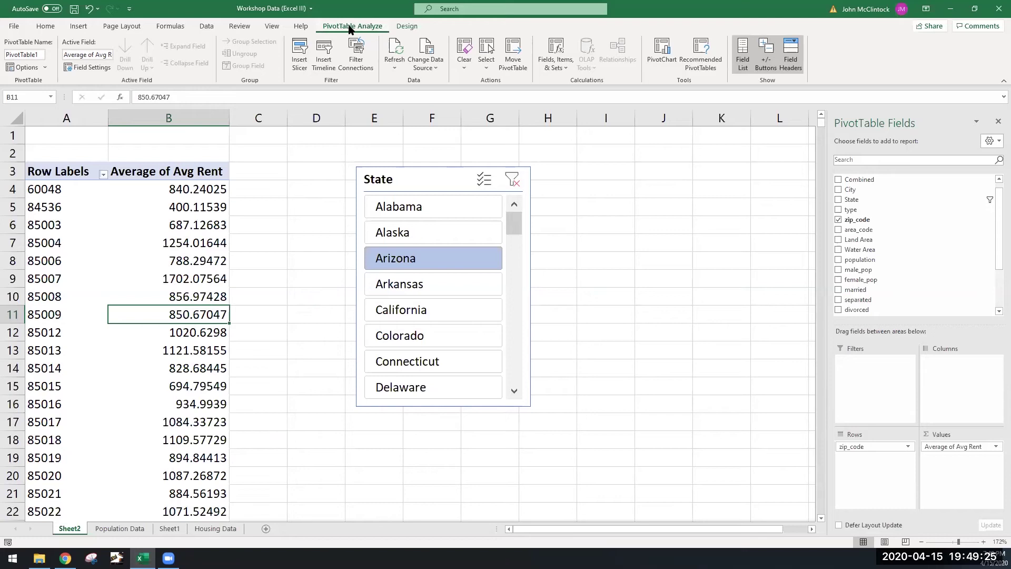
pyautogui.click(46, 66)
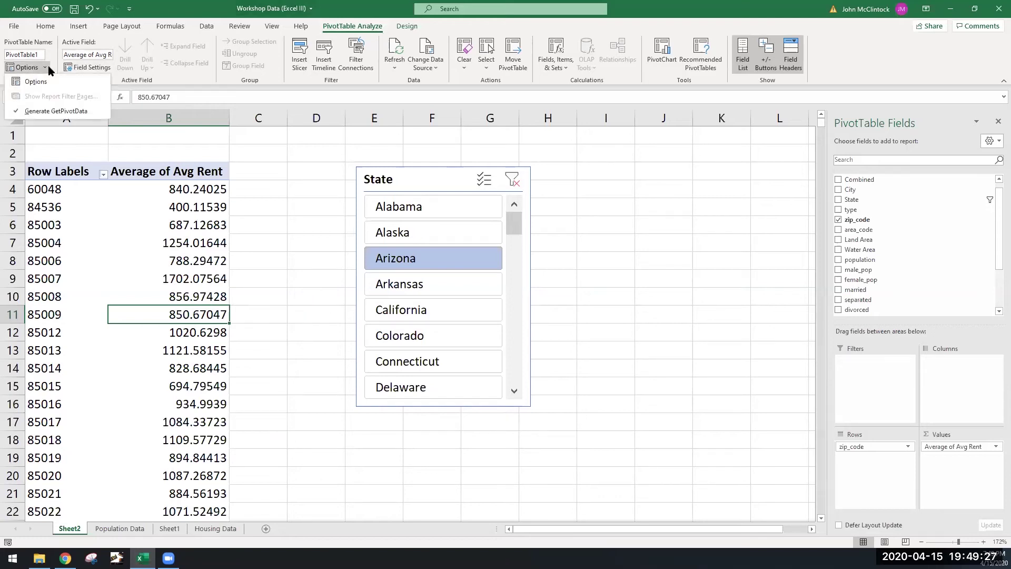
pyautogui.click(49, 66)
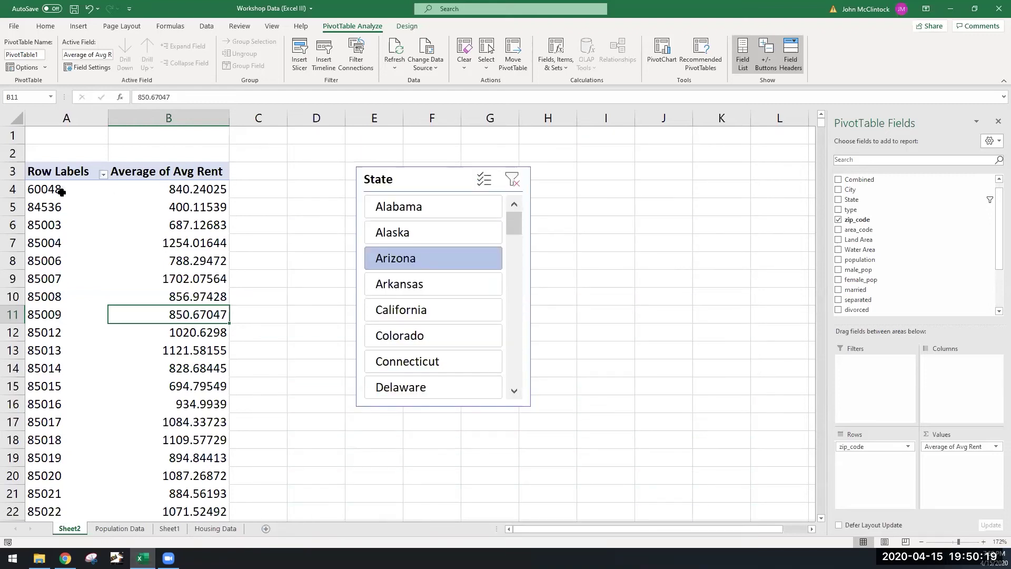
# Step: Copy all the Arizona zip codes and average rents from the PivotTable, A4:B261, leaving out the Grand Total row
pyautogui.click(61, 191)
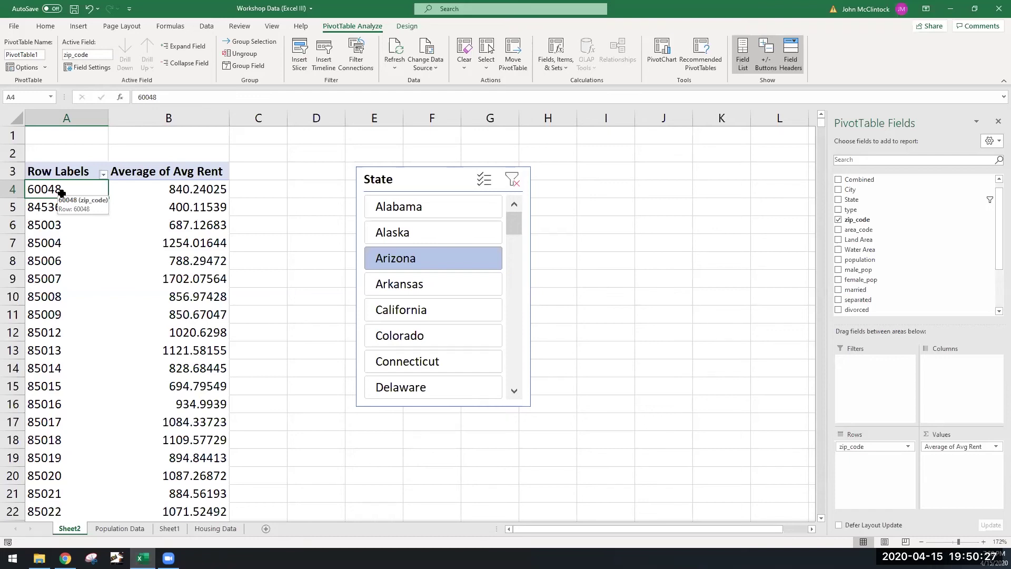
pyautogui.moveTo(62, 192); pyautogui.dragTo(133, 185)
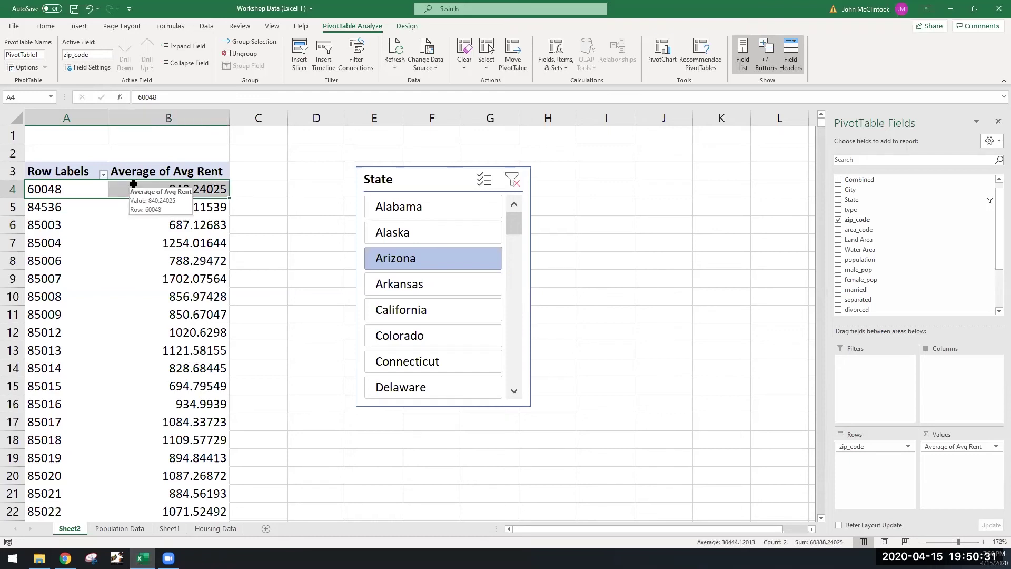
pyautogui.hotkey('ctrl', 'shift', 'Down')
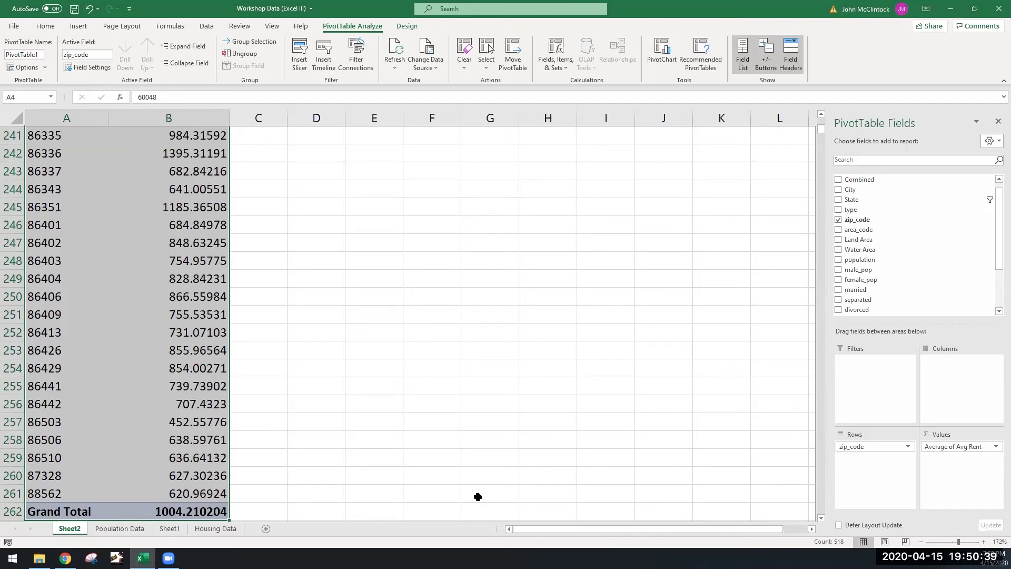
pyautogui.hotkey('shift', 'Up')
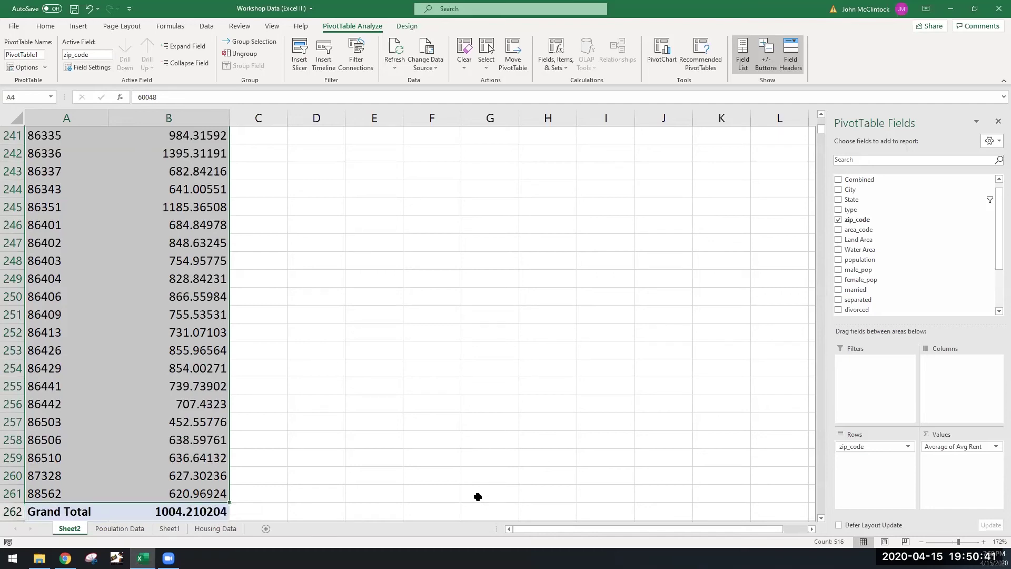
pyautogui.hotkey('ctrl', 'c')
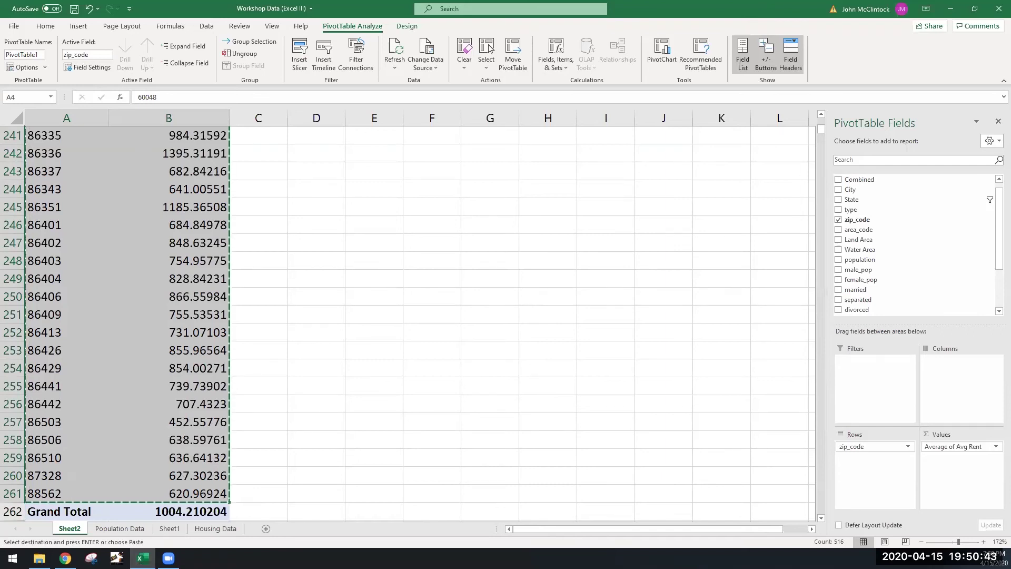
# Step: Add a new worksheet and paste the copied zip codes and rents starting at cell A2
pyautogui.click(266, 529)
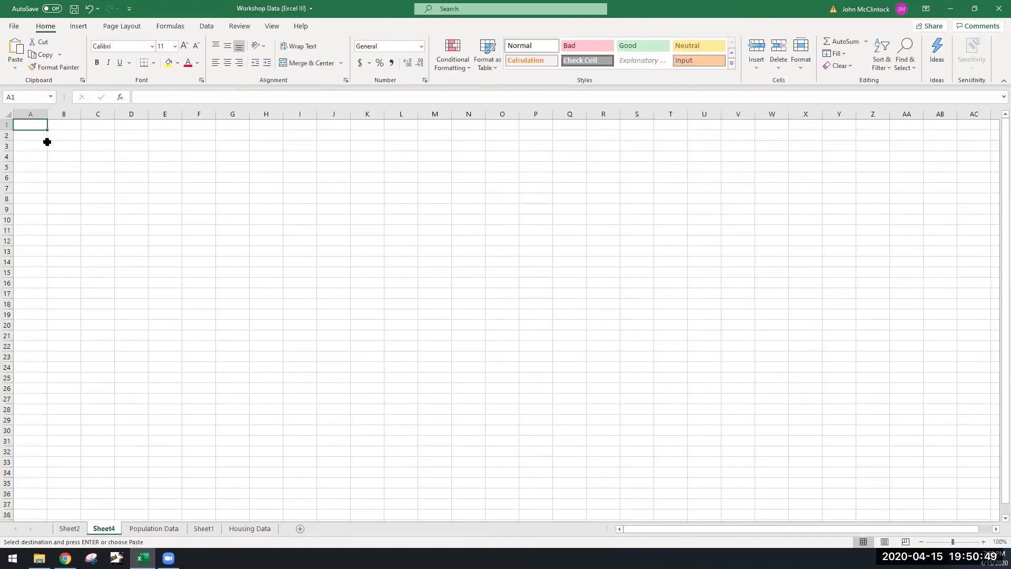
pyautogui.click(38, 142)
pyautogui.click(34, 136)
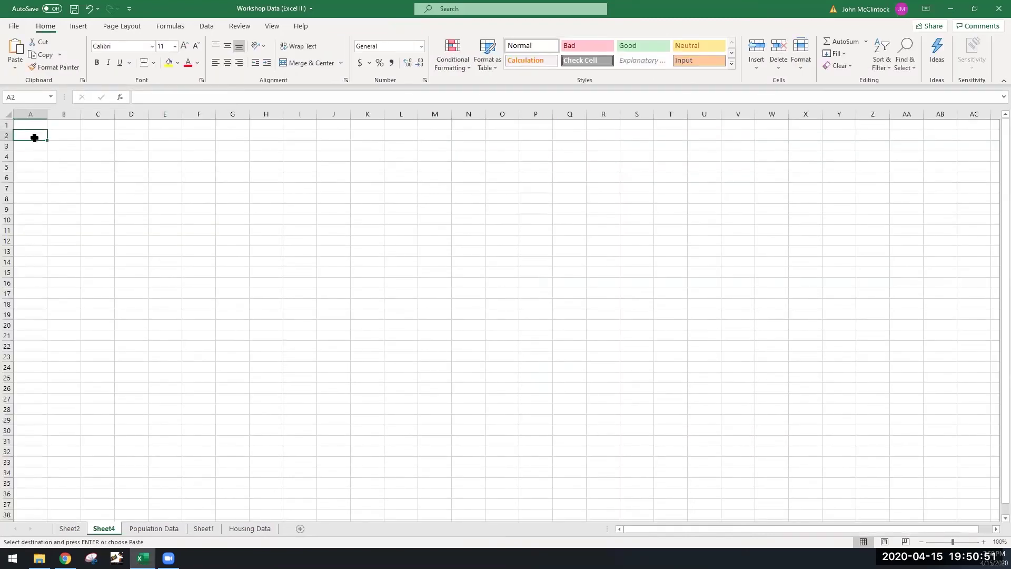
pyautogui.hotkey('ctrl', 'v')
# Step: Enter the headers Zip Code in A1 and Rent in B1 above the pasted data
pyautogui.moveTo(952, 542); pyautogui.dragTo(958, 542)
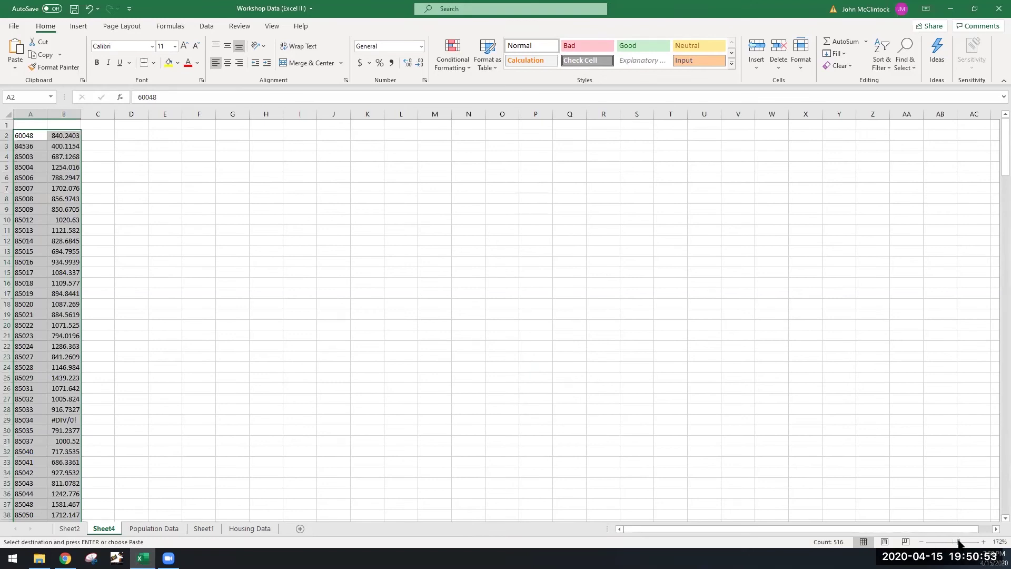
pyautogui.scroll(1, 74, 139)
pyautogui.click(54, 135)
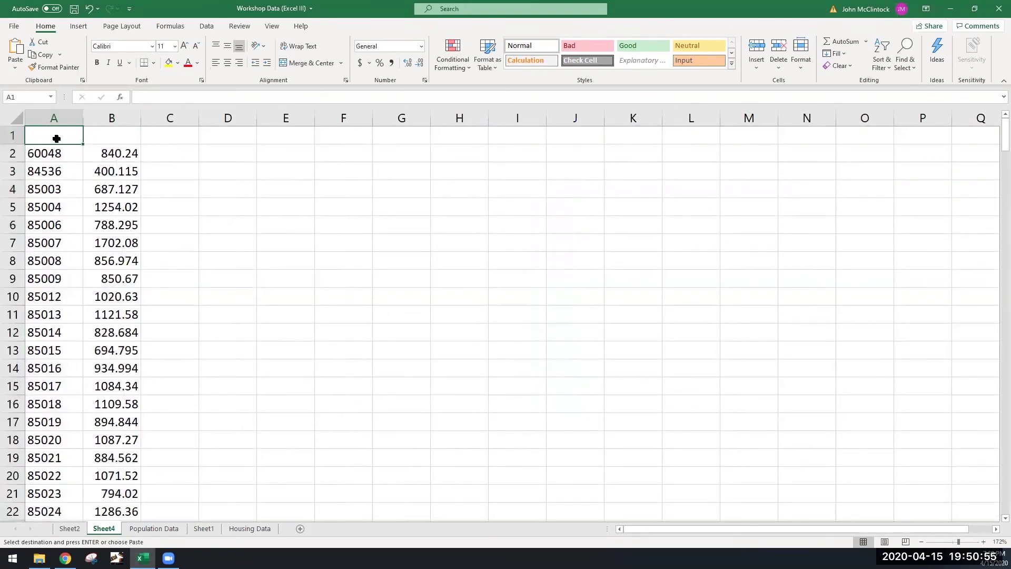
pyautogui.write('Zip Code')
pyautogui.press('Tab')
pyautogui.write('Rent')
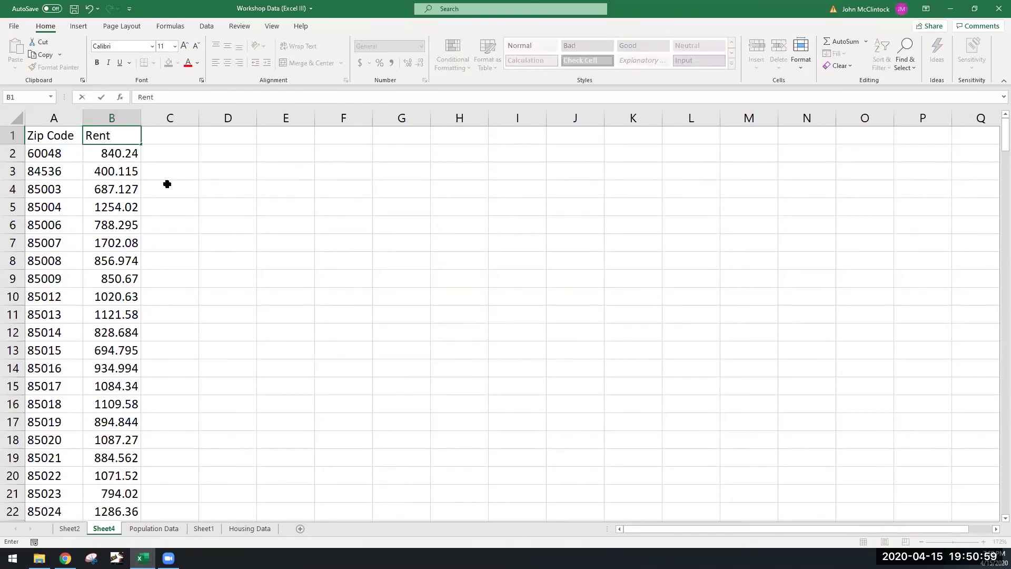
pyautogui.click(203, 179)
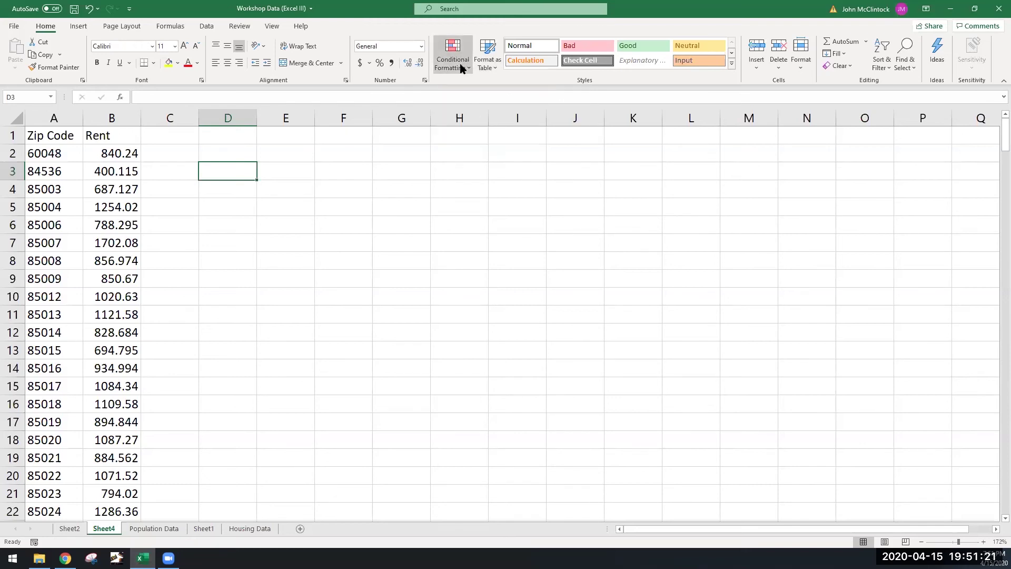
# Step: Apply a Top 20% conditional formatting rule to the Rent column, using Yellow Fill with Dark Yellow Text
pyautogui.click(127, 114)
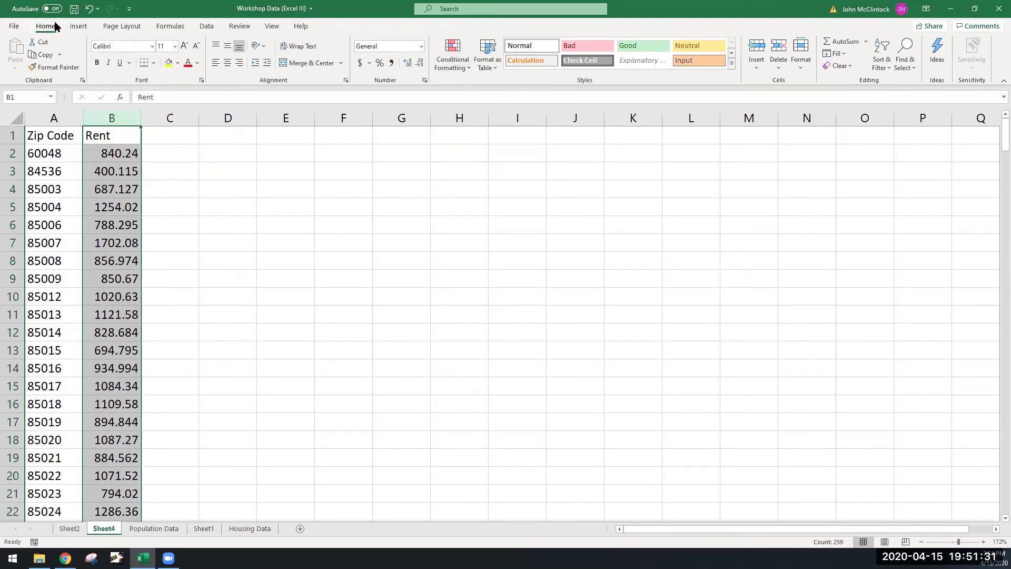
pyautogui.click(451, 65)
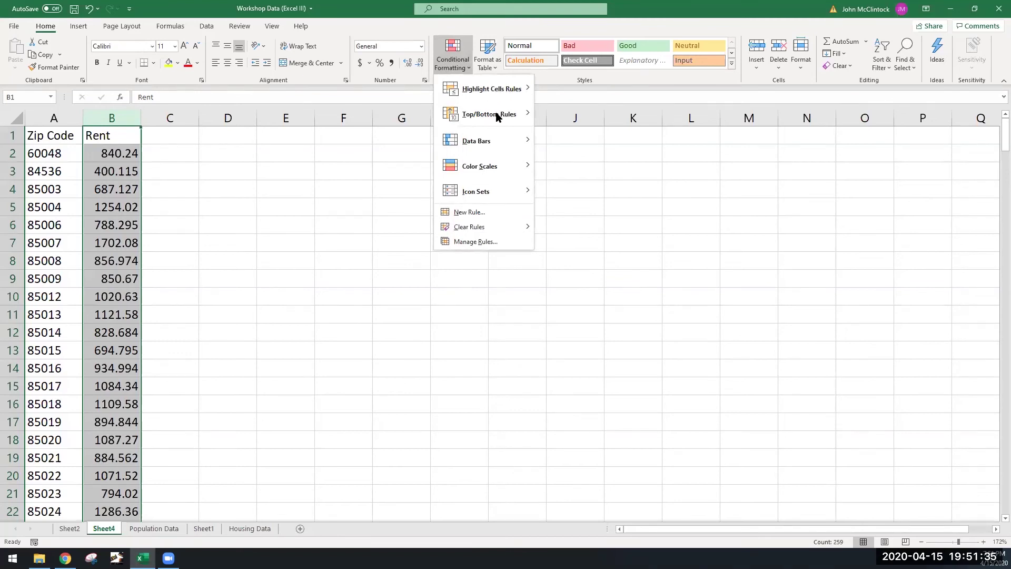
pyautogui.moveTo(497, 116)
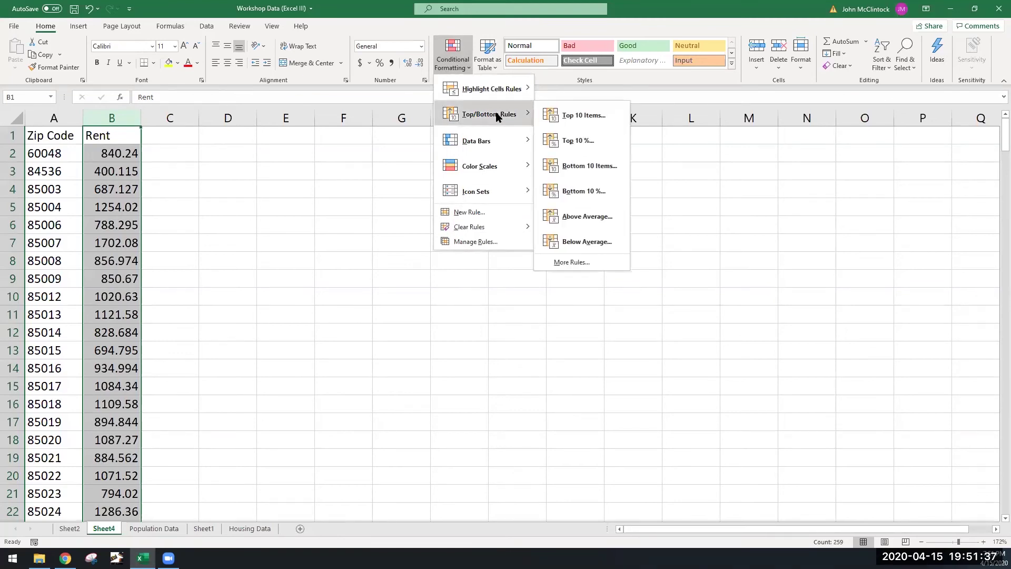
pyautogui.click(569, 141)
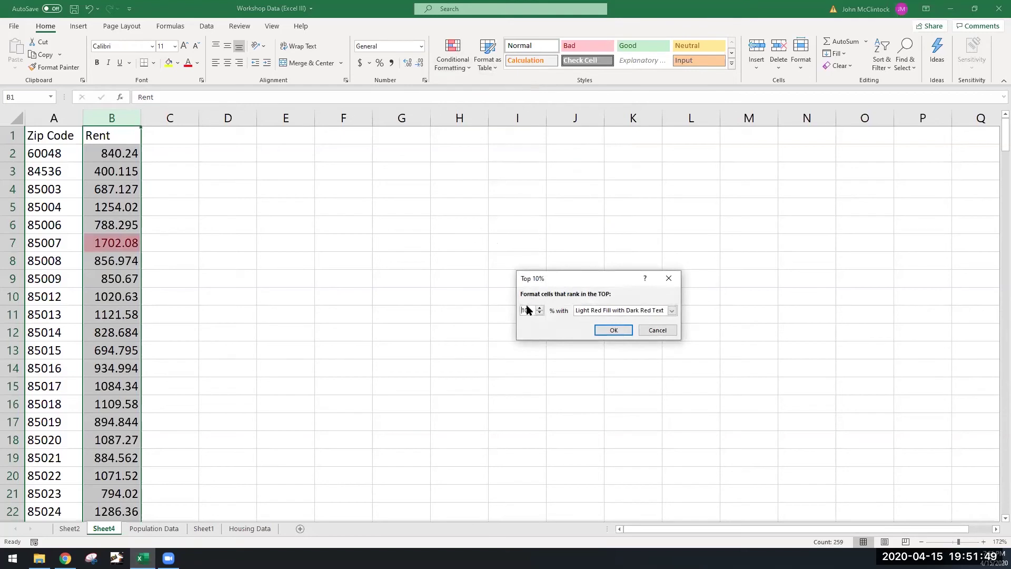
pyautogui.write('20')
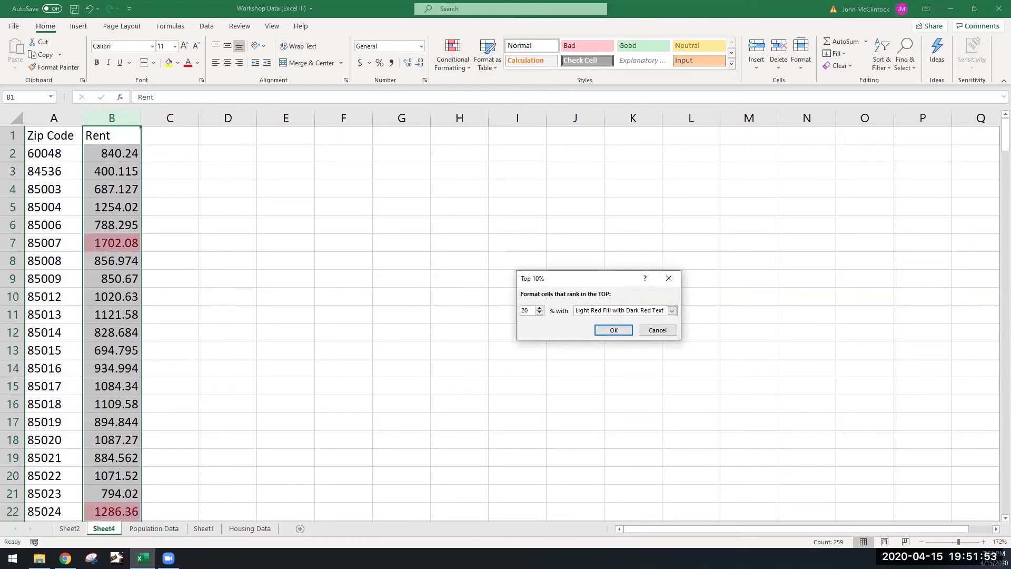
pyautogui.click(672, 311)
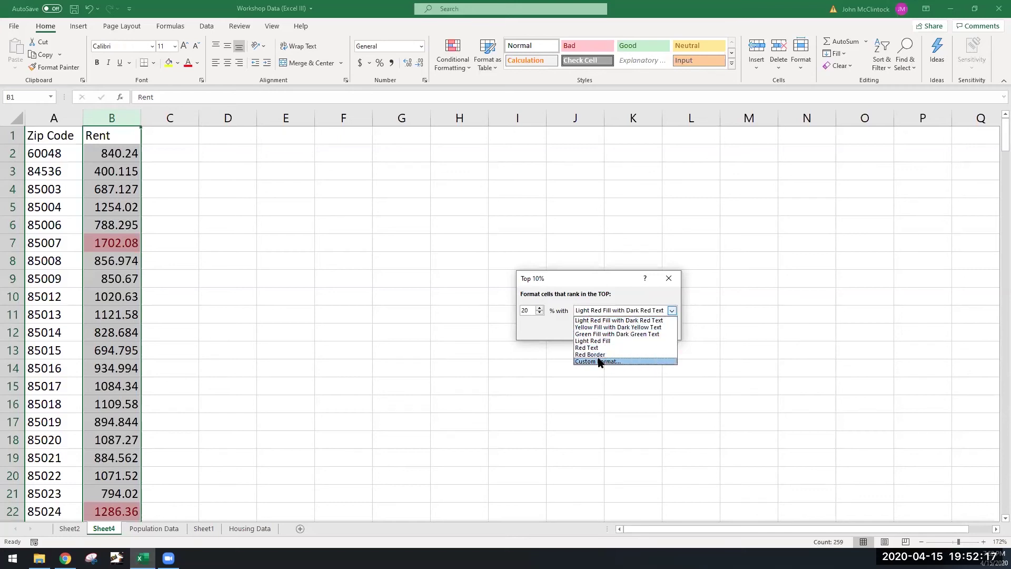
pyautogui.click(588, 328)
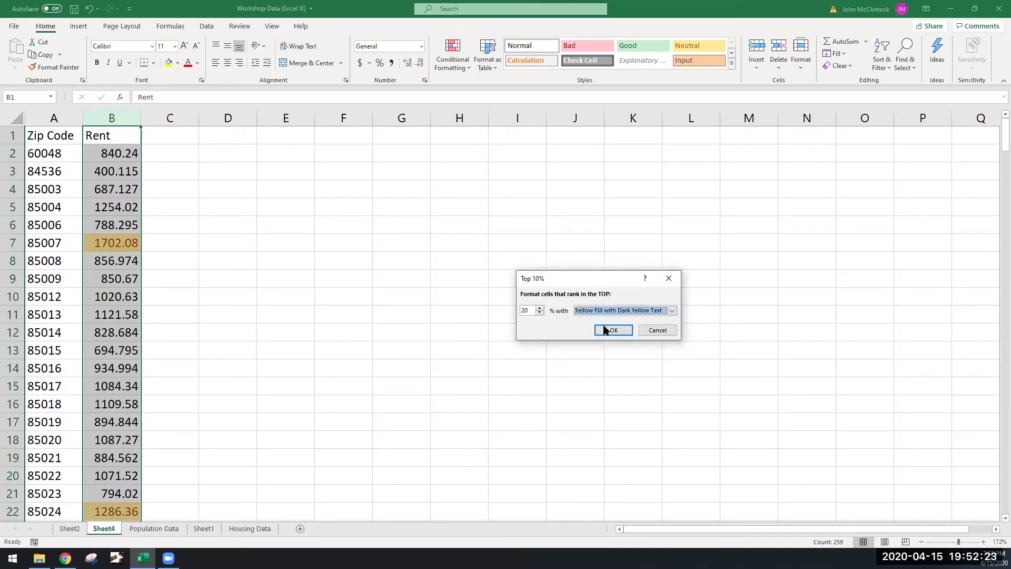
pyautogui.click(607, 329)
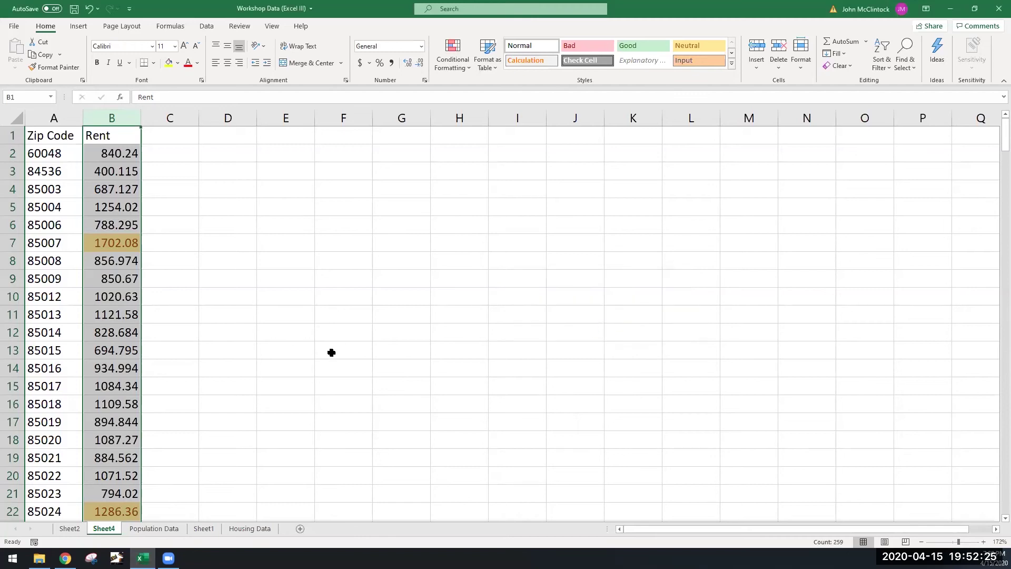
pyautogui.click(248, 286)
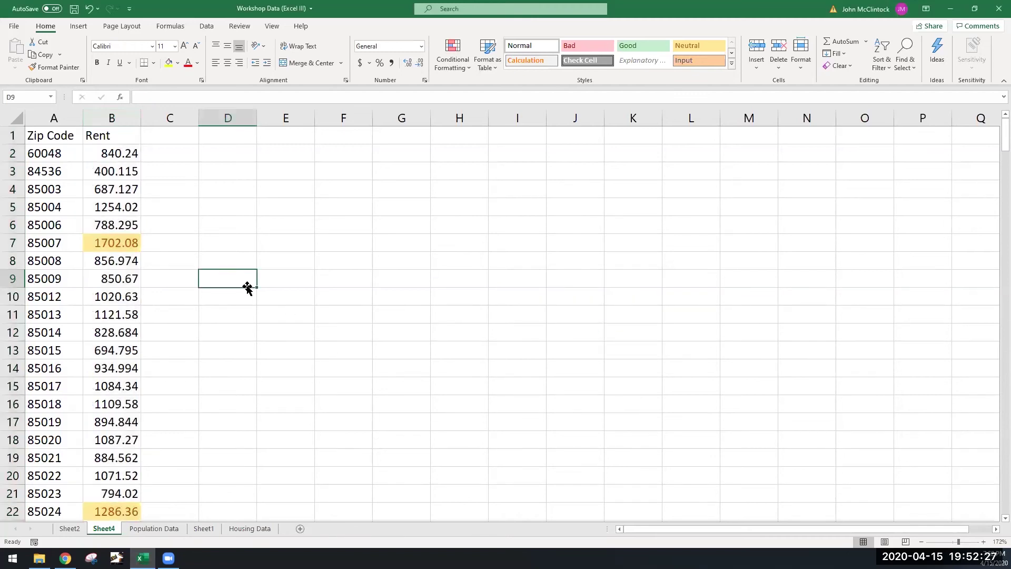
# Step: Turn on filters for the Zip Code and Rent headers, and filter Rent by the yellow cell color
pyautogui.click(92, 277)
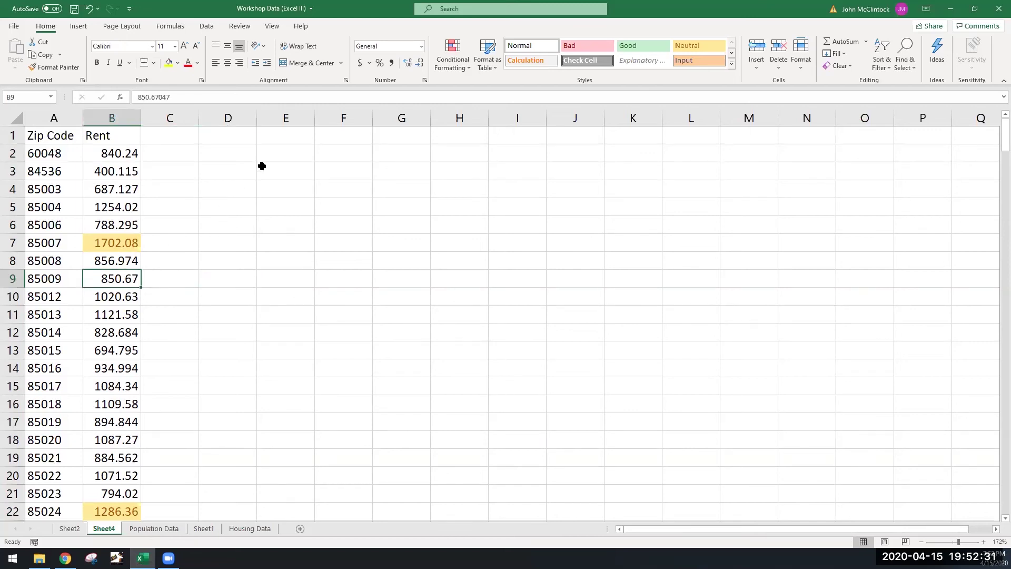
pyautogui.click(204, 26)
pyautogui.click(438, 52)
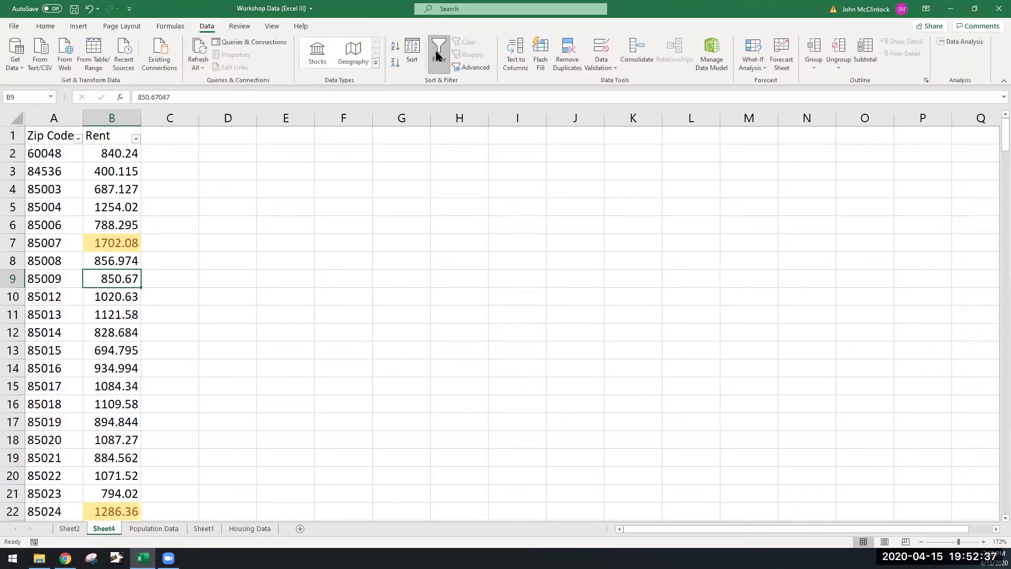
pyautogui.click(135, 140)
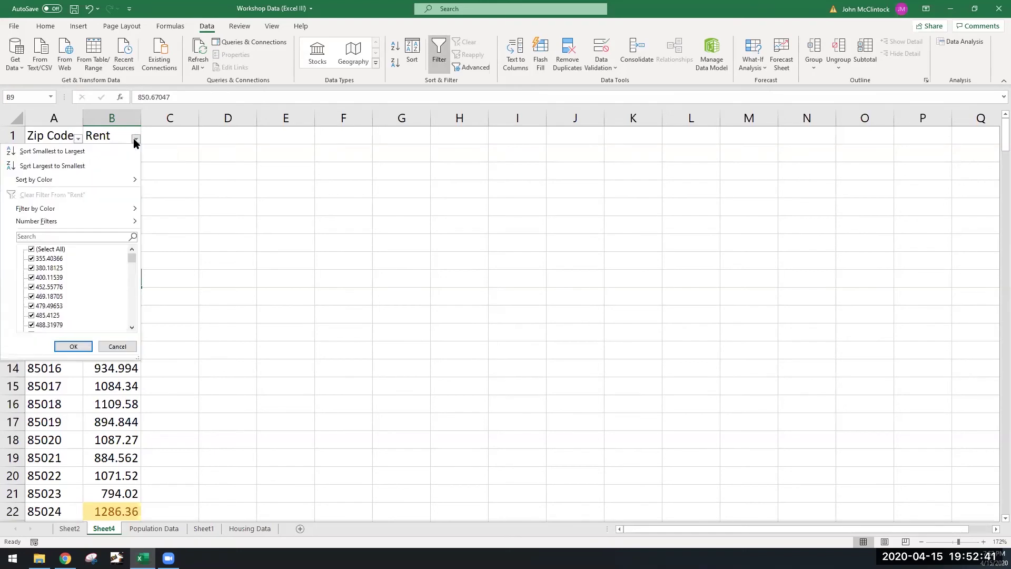
pyautogui.moveTo(59, 210)
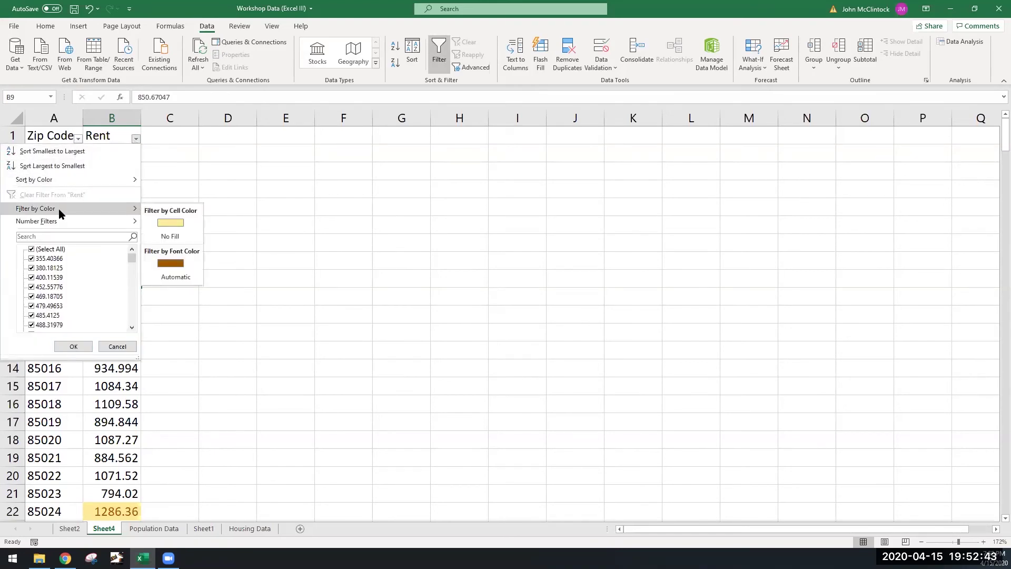
pyautogui.moveTo(62, 179)
pyautogui.click(175, 222)
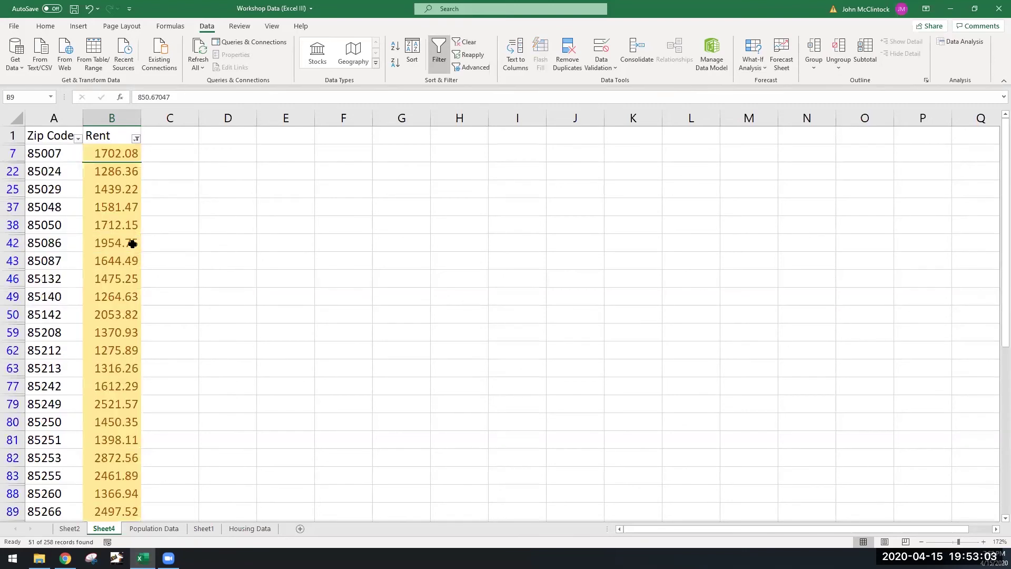
# Step: Look through the filtered list of zip codes and rents, and clear the filter from the Rent column
pyautogui.click(162, 177)
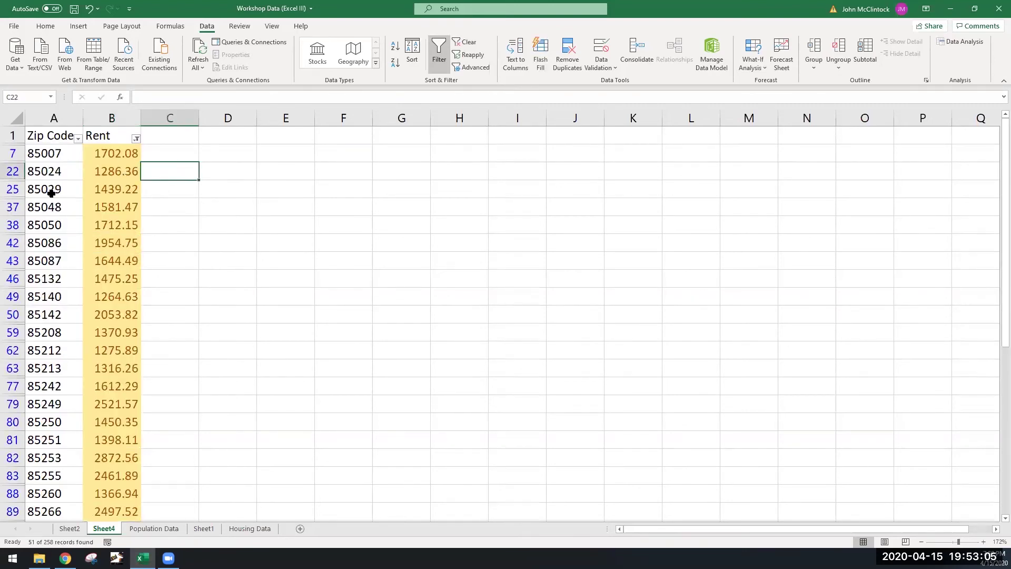
pyautogui.scroll(-2, 53, 194)
pyautogui.scroll(-11, 53, 193)
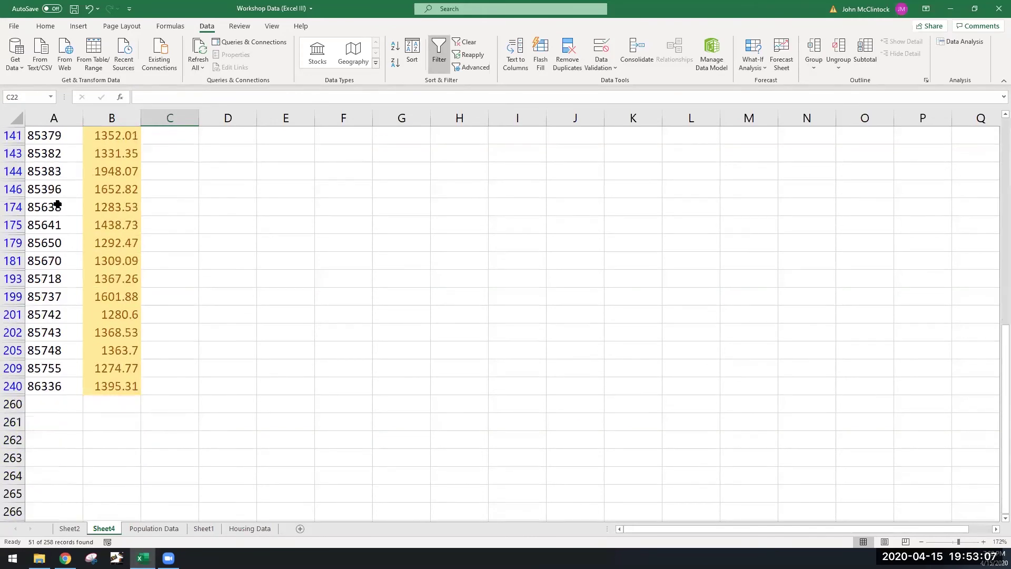
pyautogui.scroll(8, 58, 206)
pyautogui.scroll(5, 64, 214)
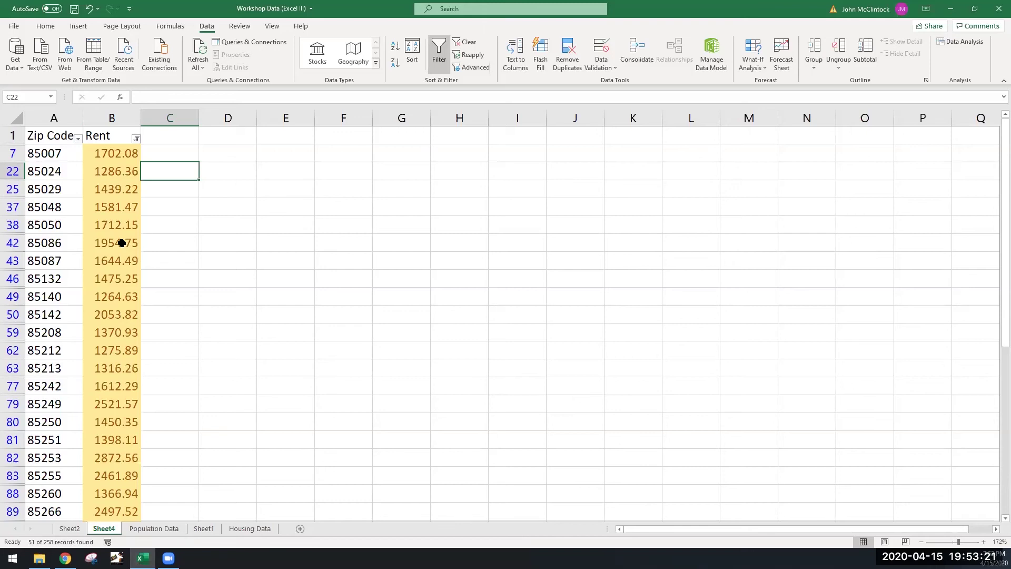
pyautogui.click(135, 138)
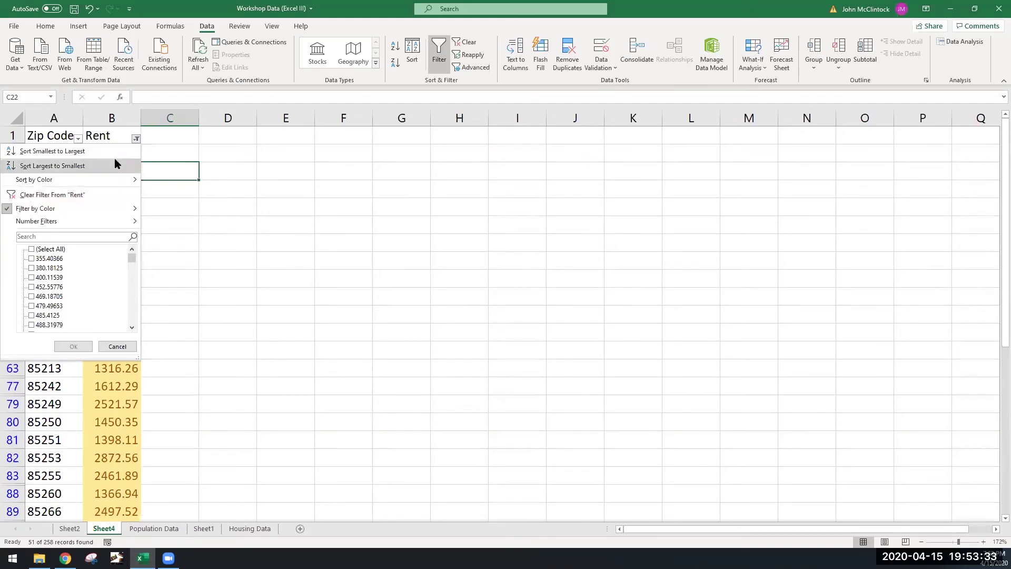
pyautogui.click(60, 197)
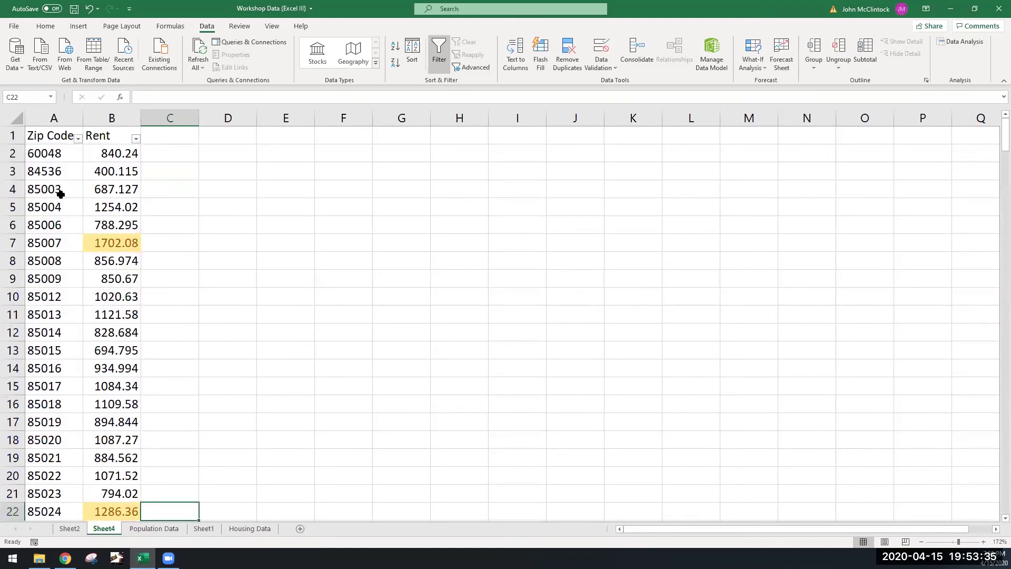
# Step: Apply a Top 10% conditional formatting rule to the Rent column, using Green Fill with Dark Green Text
pyautogui.click(107, 113)
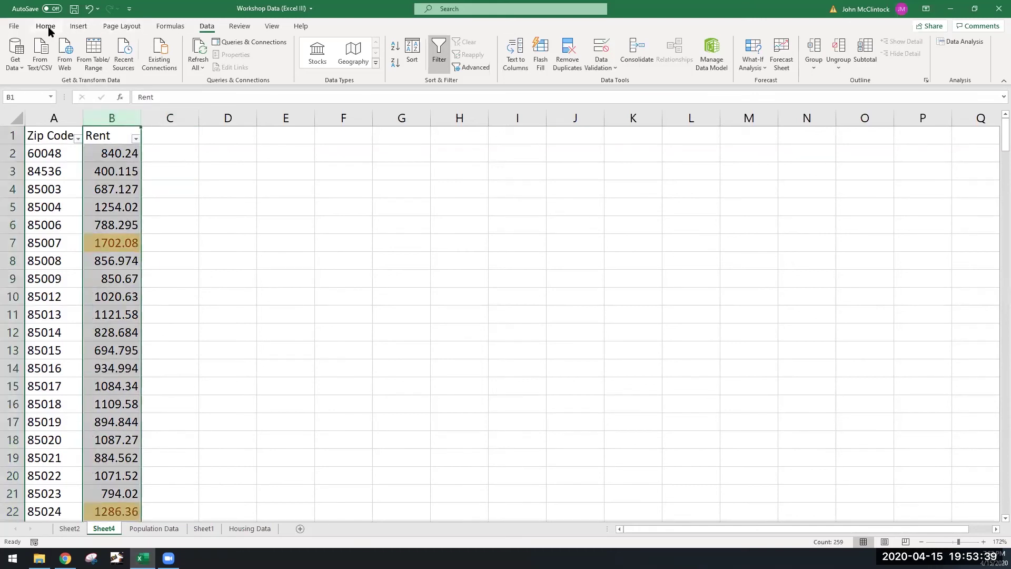
pyautogui.click(46, 27)
pyautogui.click(449, 57)
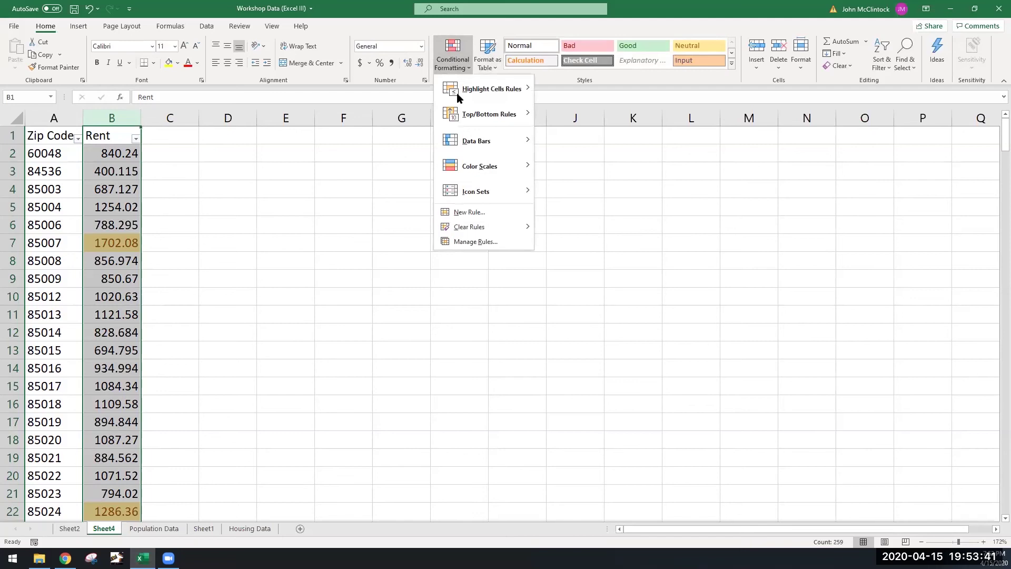
pyautogui.moveTo(485, 116)
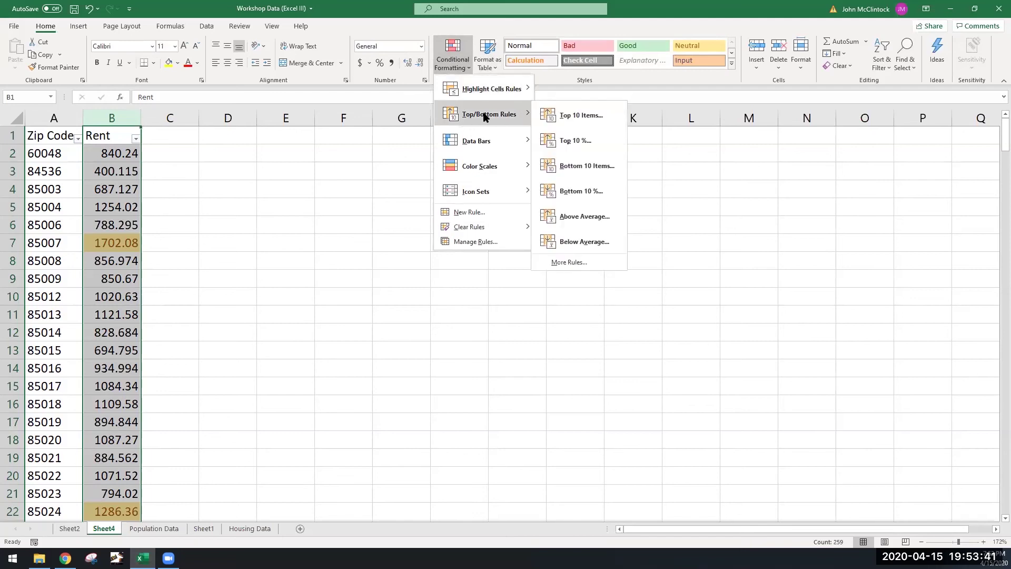
pyautogui.click(567, 145)
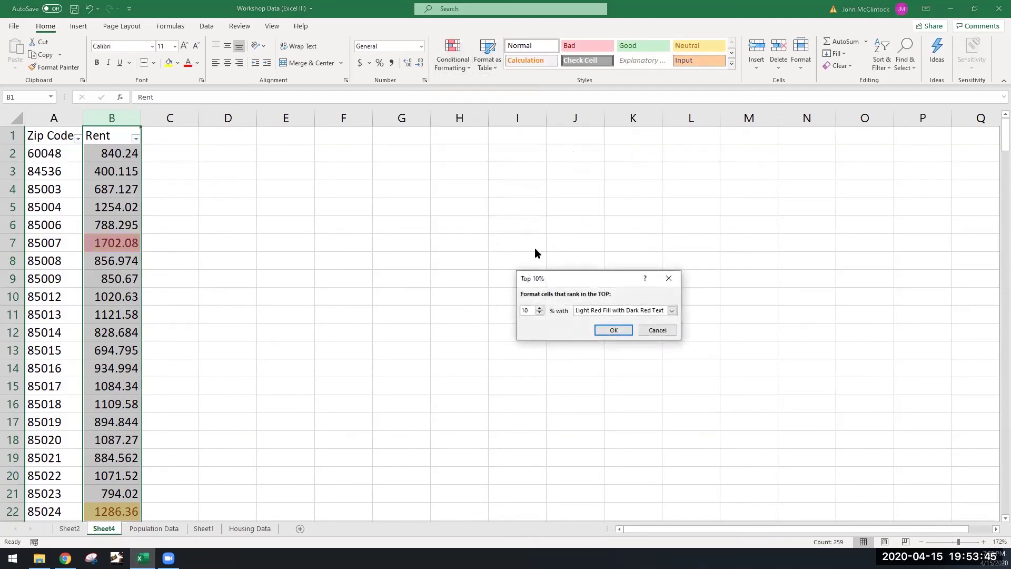
pyautogui.click(670, 311)
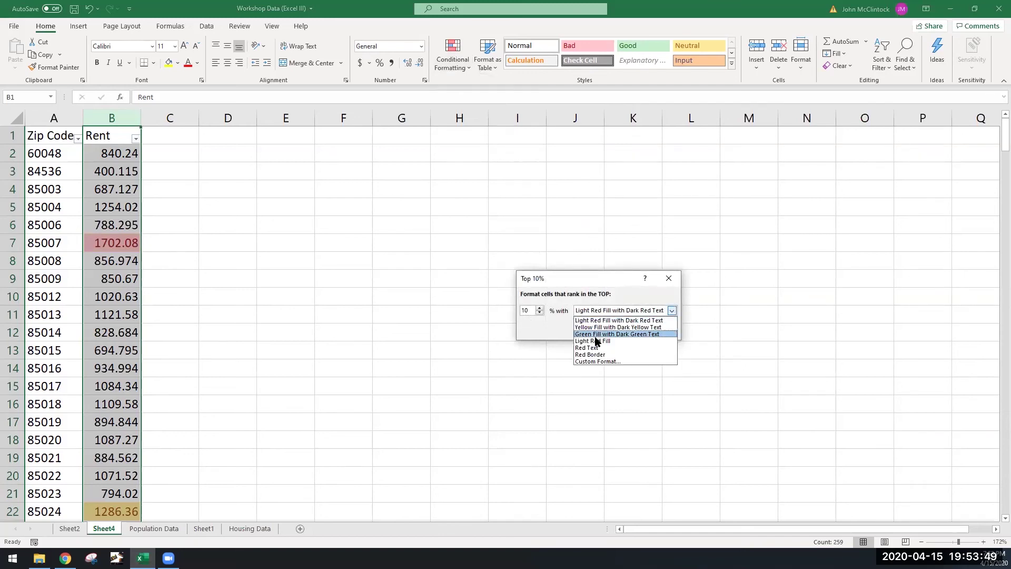
pyautogui.click(613, 334)
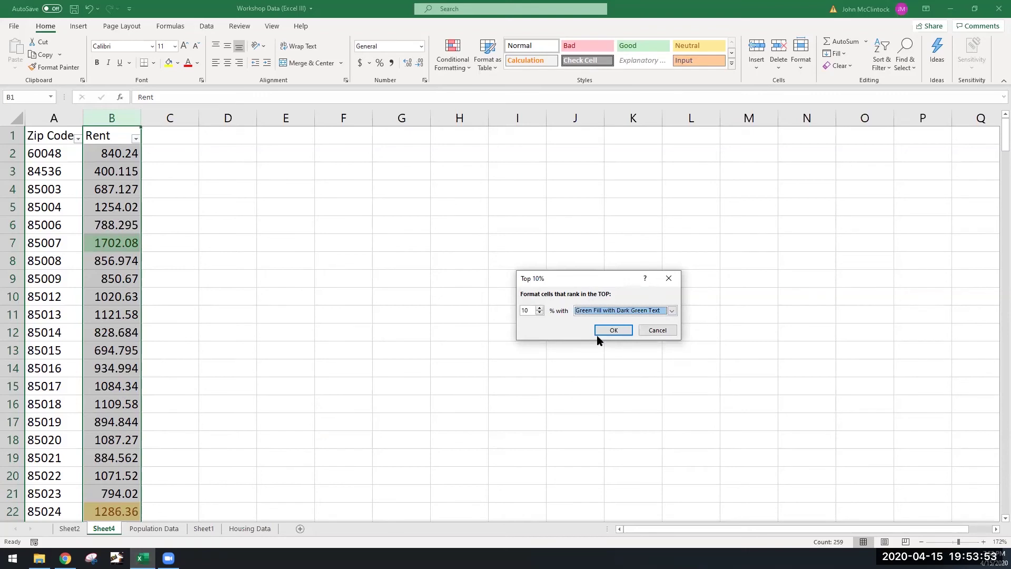
pyautogui.click(607, 330)
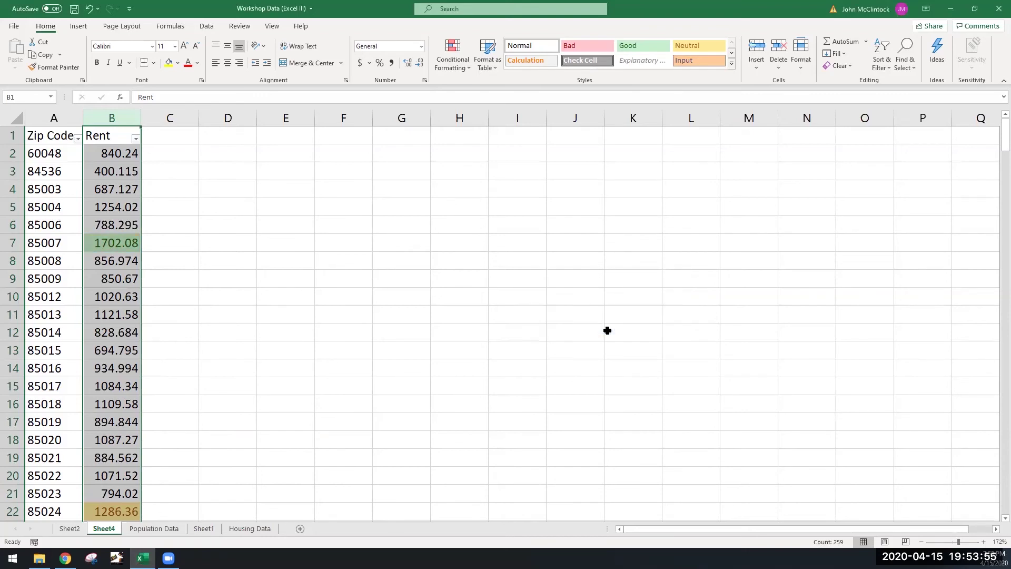
pyautogui.click(280, 257)
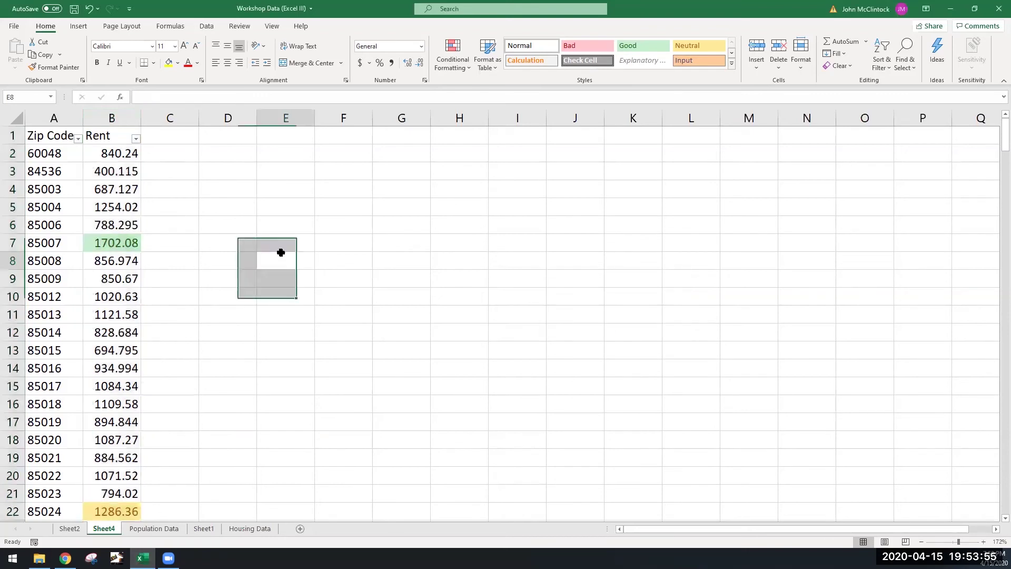
# Step: Start a custom sort from the Rent filter, sorting Rent by Cell Color with the green cells On Top
pyautogui.click(136, 139)
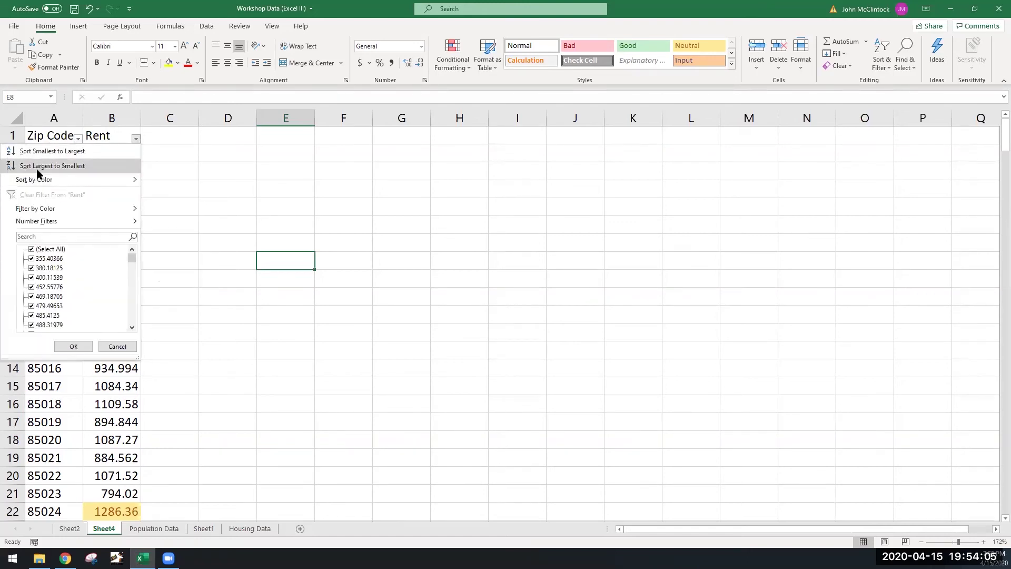
pyautogui.moveTo(39, 219)
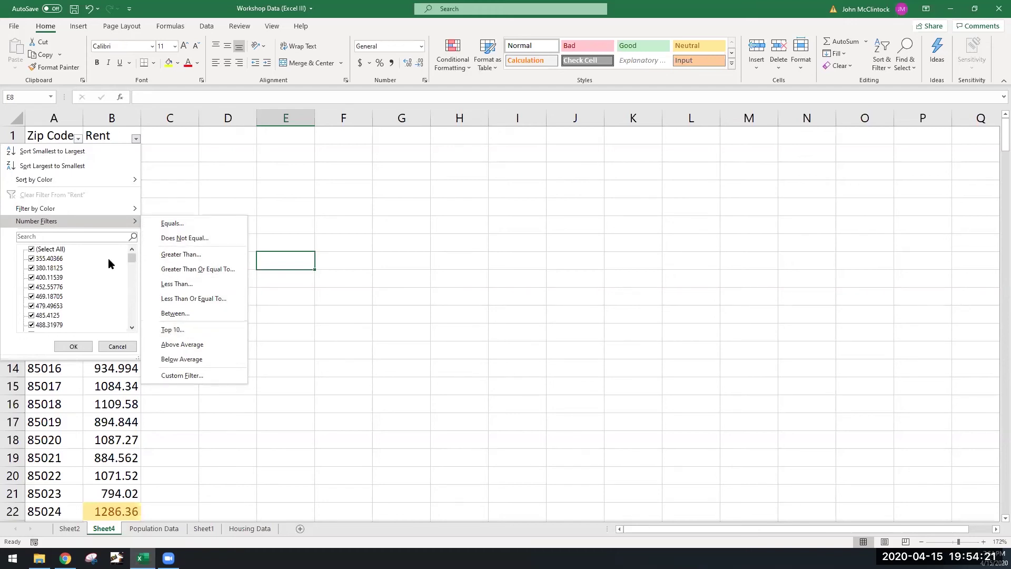
pyautogui.moveTo(92, 181)
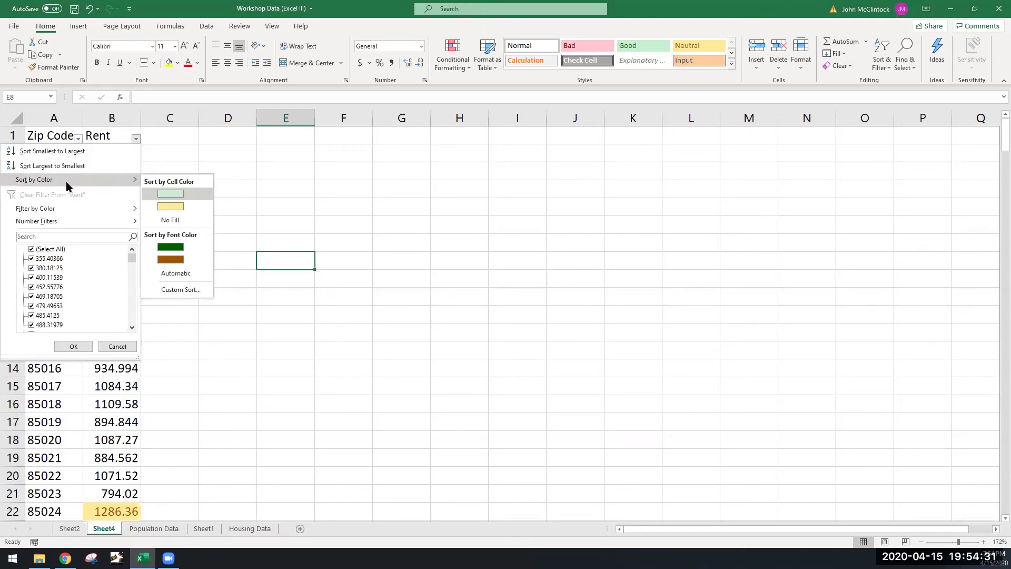
pyautogui.click(160, 289)
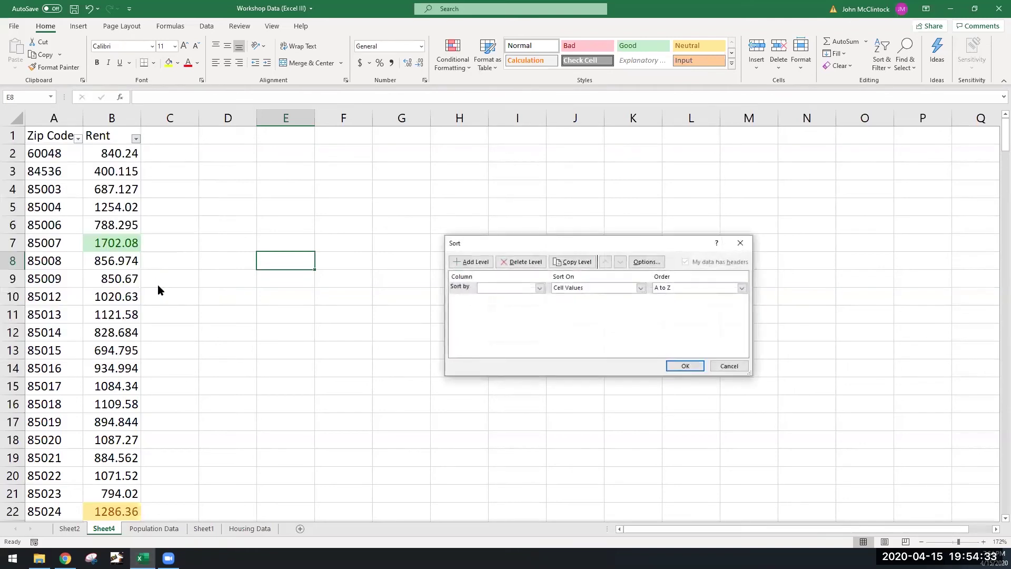
pyautogui.click(540, 288)
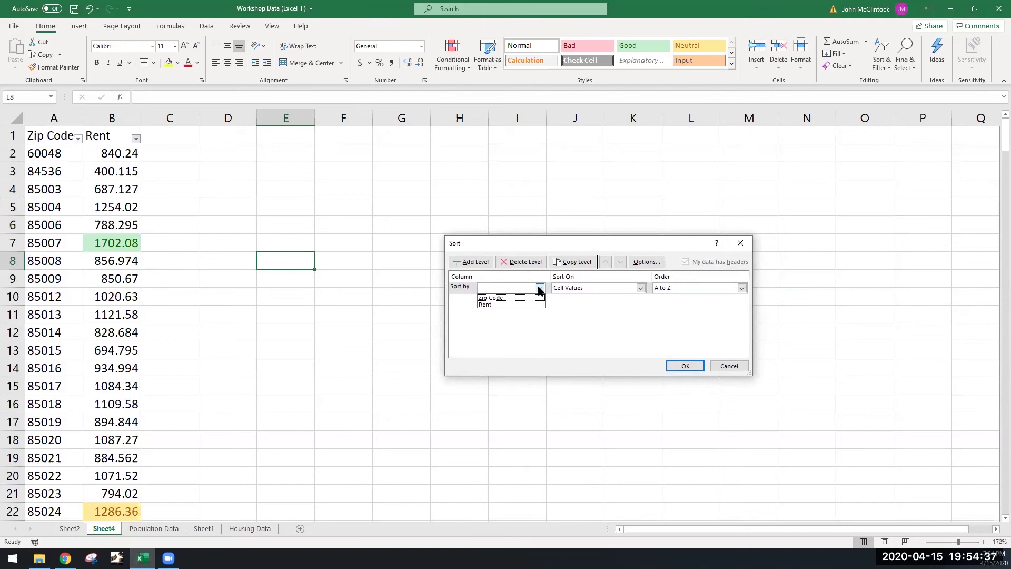
pyautogui.click(508, 305)
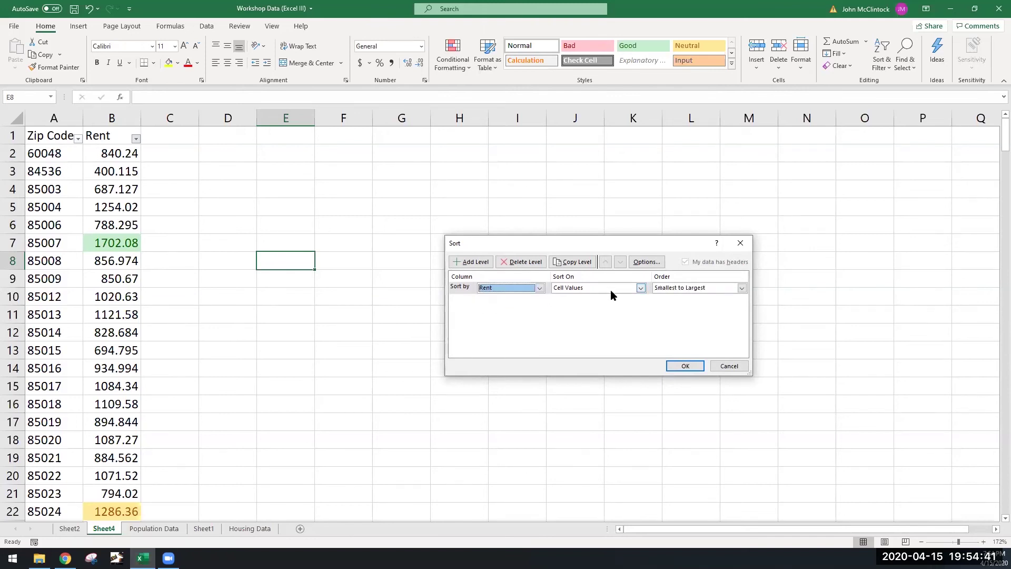
pyautogui.click(611, 291)
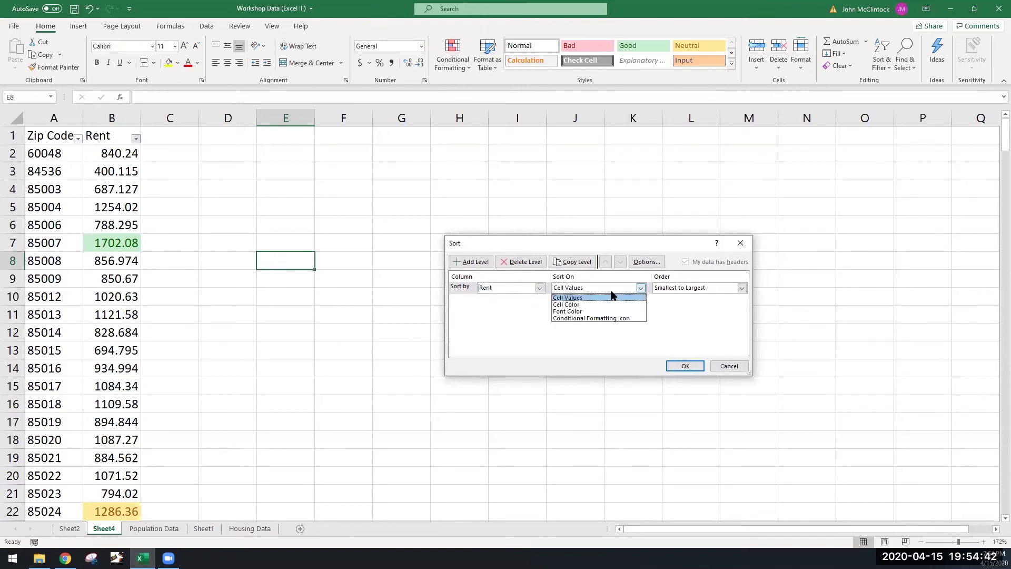
pyautogui.click(576, 306)
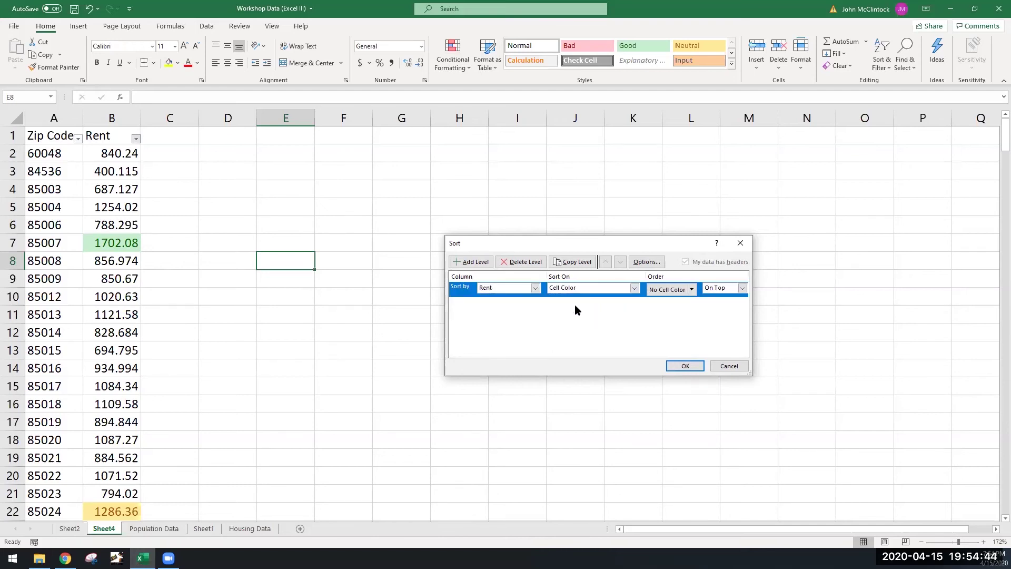
pyautogui.click(535, 289)
pyautogui.click(534, 288)
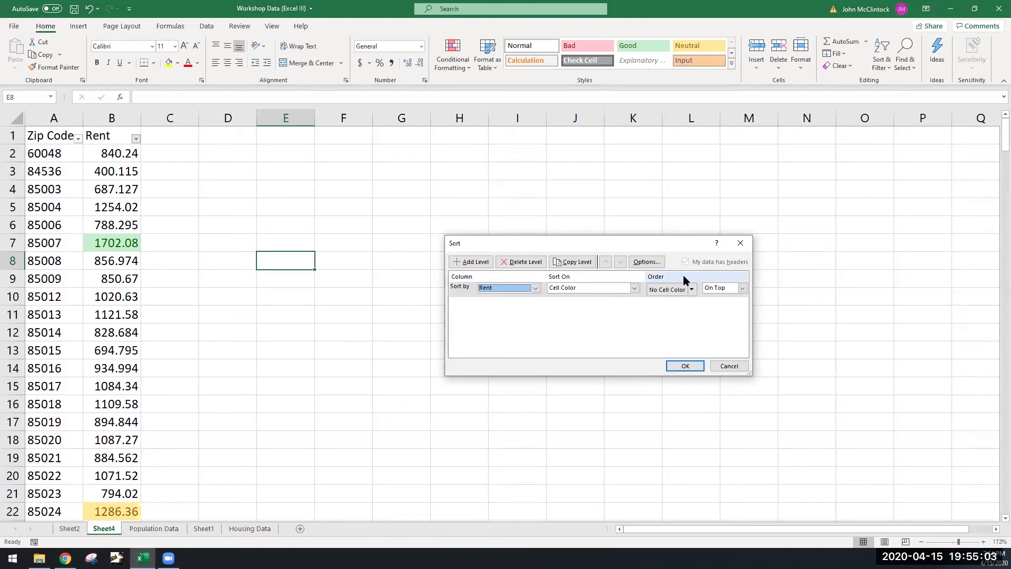
pyautogui.click(693, 290)
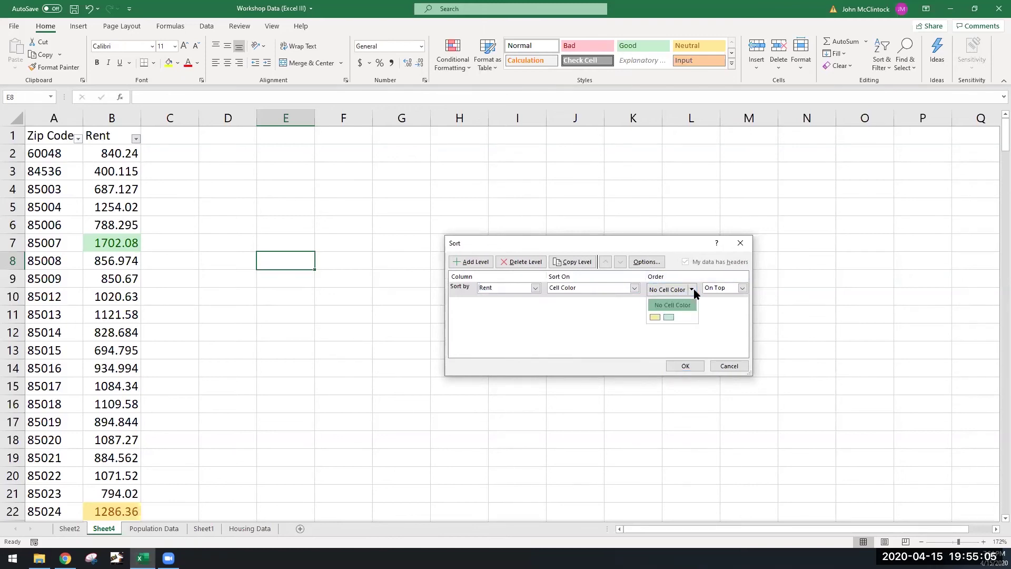
pyautogui.click(669, 317)
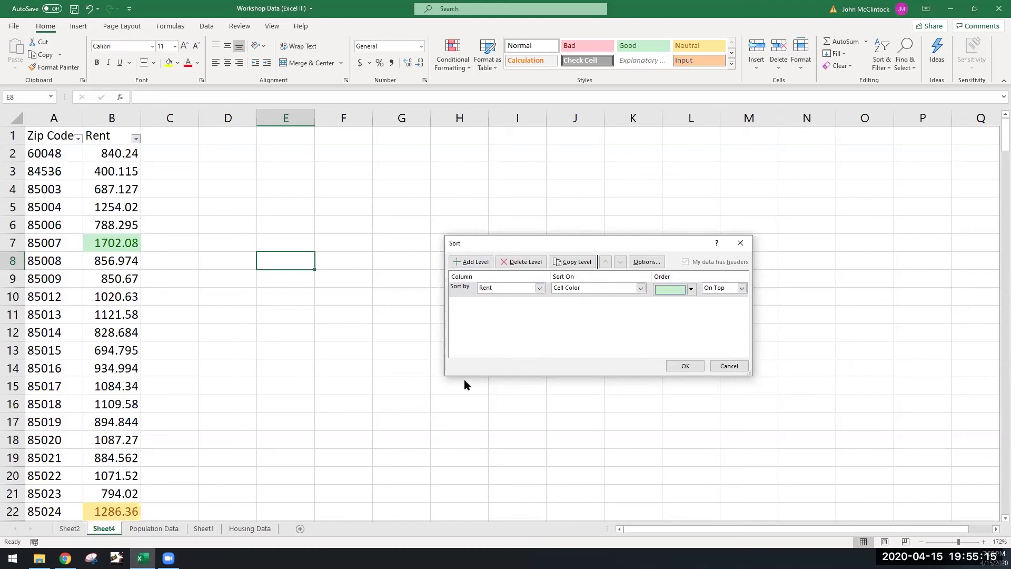
# Step: Add a second sort level for Rent by Cell Color with yellow On Top, and apply the sort
pyautogui.click(470, 262)
pyautogui.click(535, 302)
pyautogui.click(480, 319)
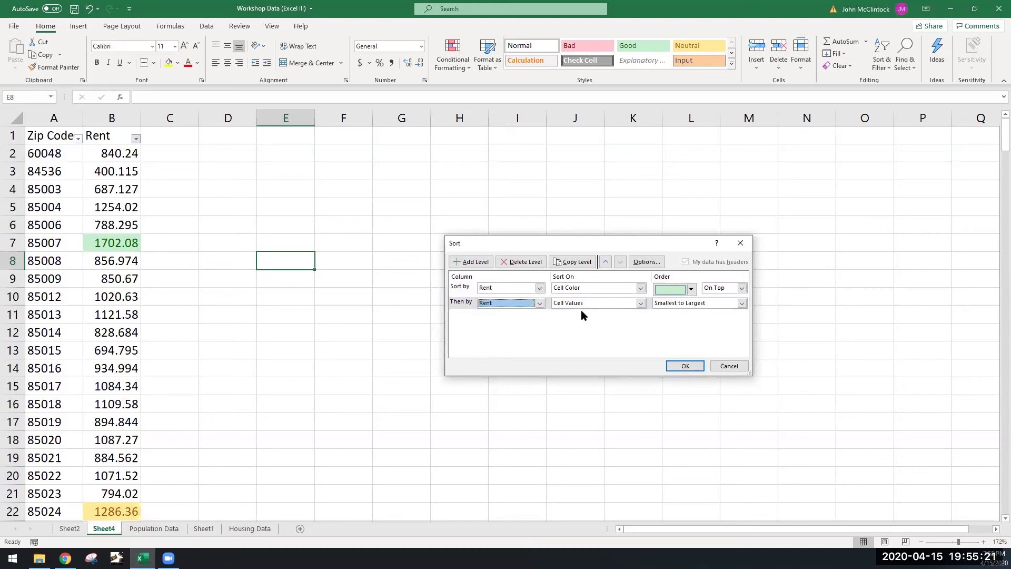
pyautogui.click(587, 308)
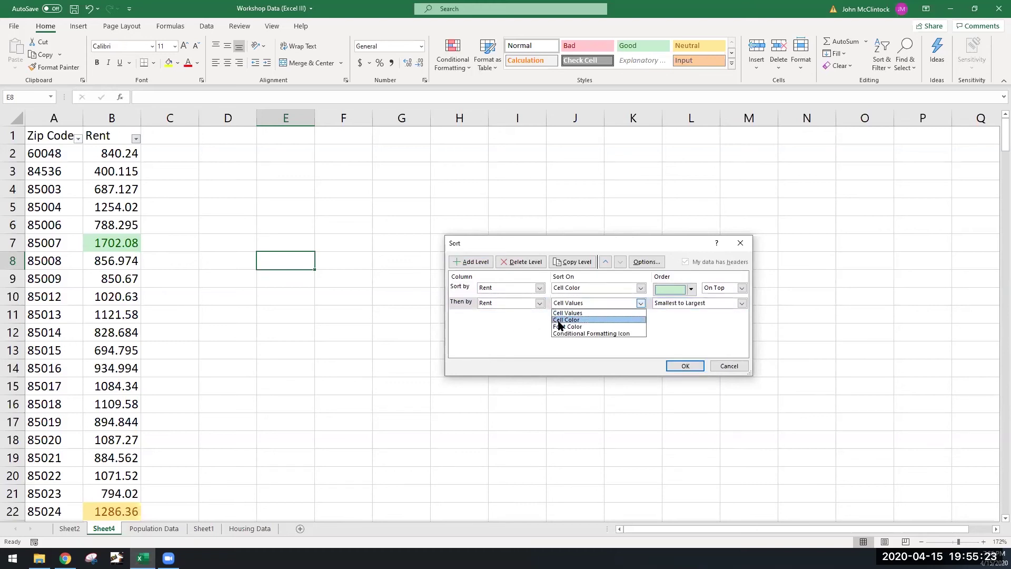
pyautogui.click(568, 320)
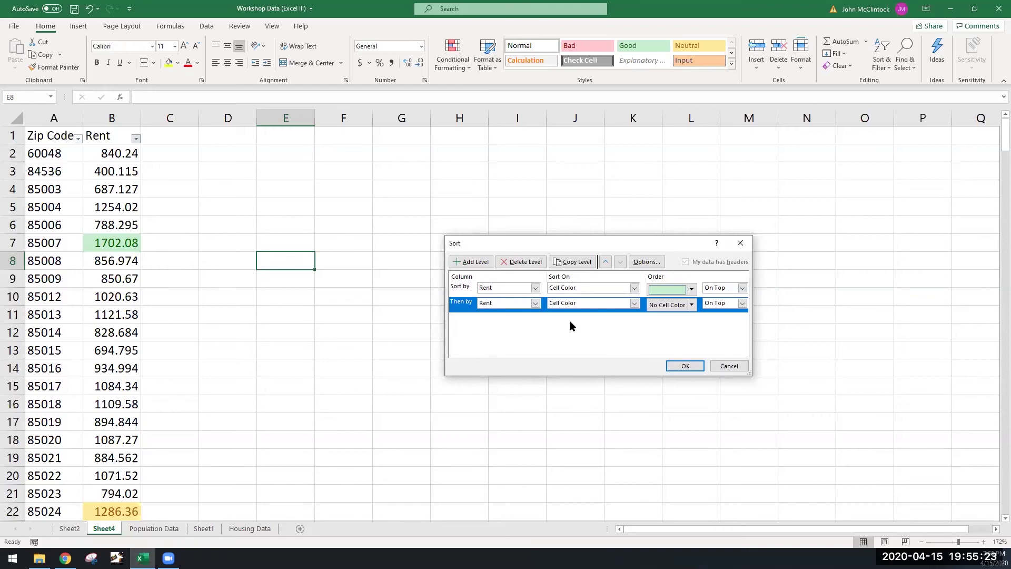
pyautogui.click(682, 307)
pyautogui.click(654, 332)
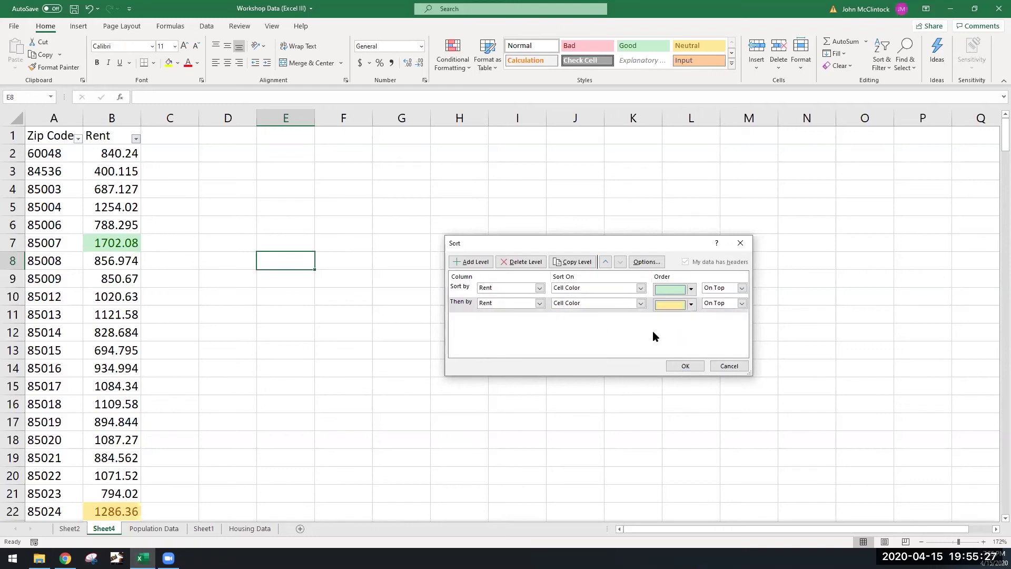
pyautogui.click(692, 364)
# Step: Look through the sorted list to check the order of the green, yellow and unfilled rents
pyautogui.scroll(-7, 67, 200)
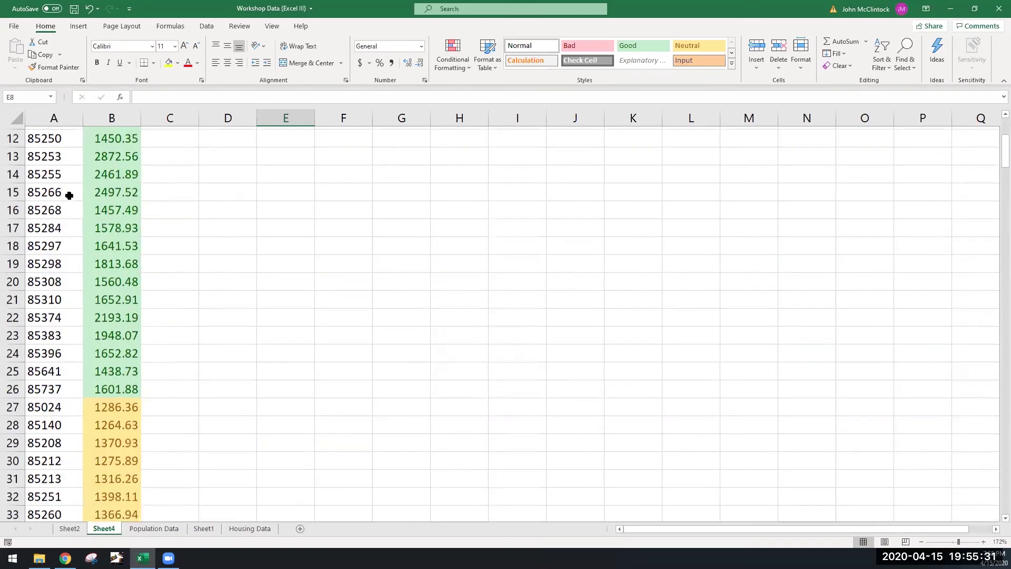
pyautogui.scroll(-2, 115, 225)
pyautogui.scroll(1, 116, 192)
pyautogui.scroll(-7, 116, 266)
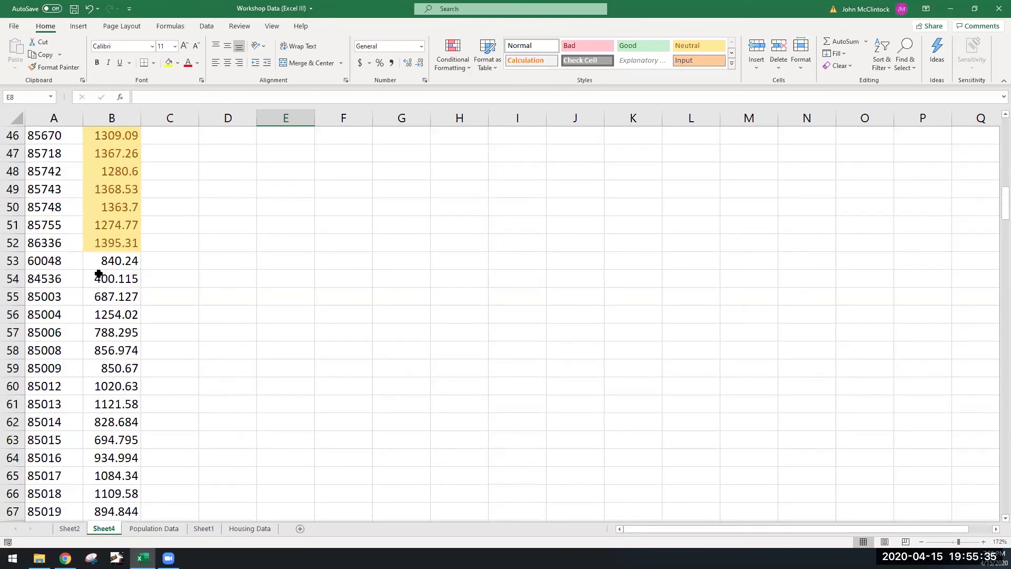
pyautogui.scroll(15, 187, 315)
pyautogui.scroll(1, 183, 313)
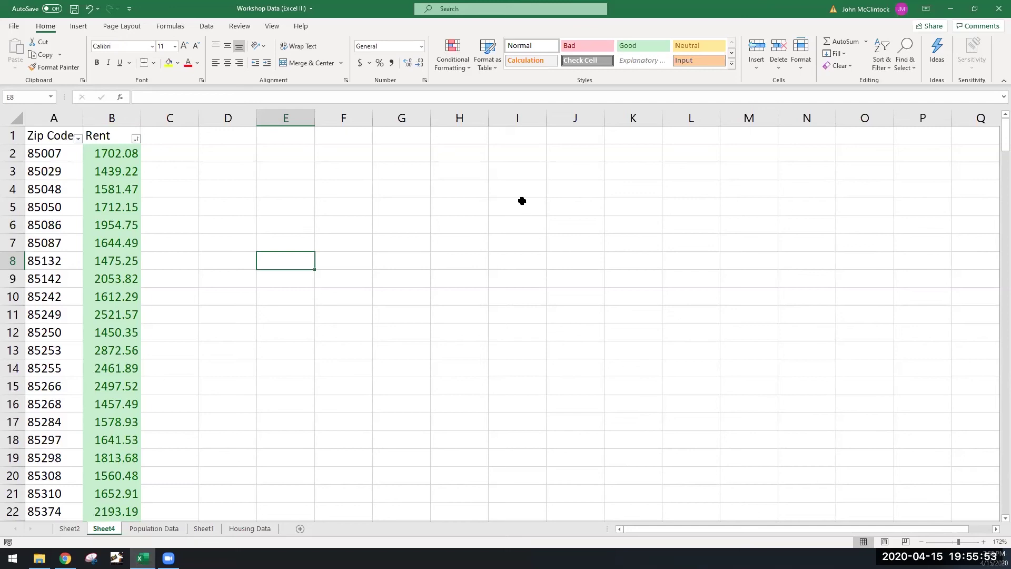
pyautogui.click(466, 67)
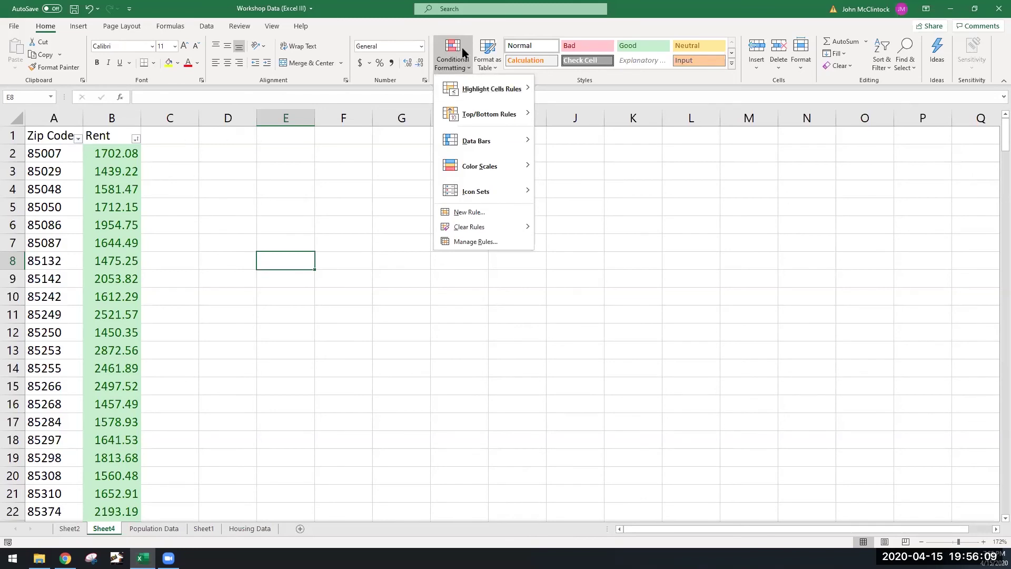
pyautogui.moveTo(501, 87)
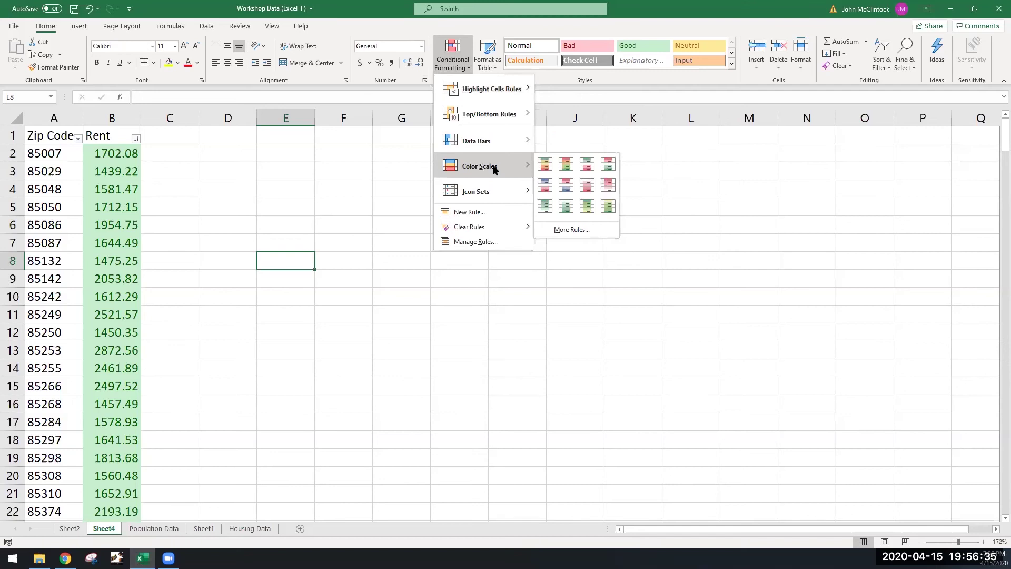
pyautogui.moveTo(522, 153)
pyautogui.click(246, 205)
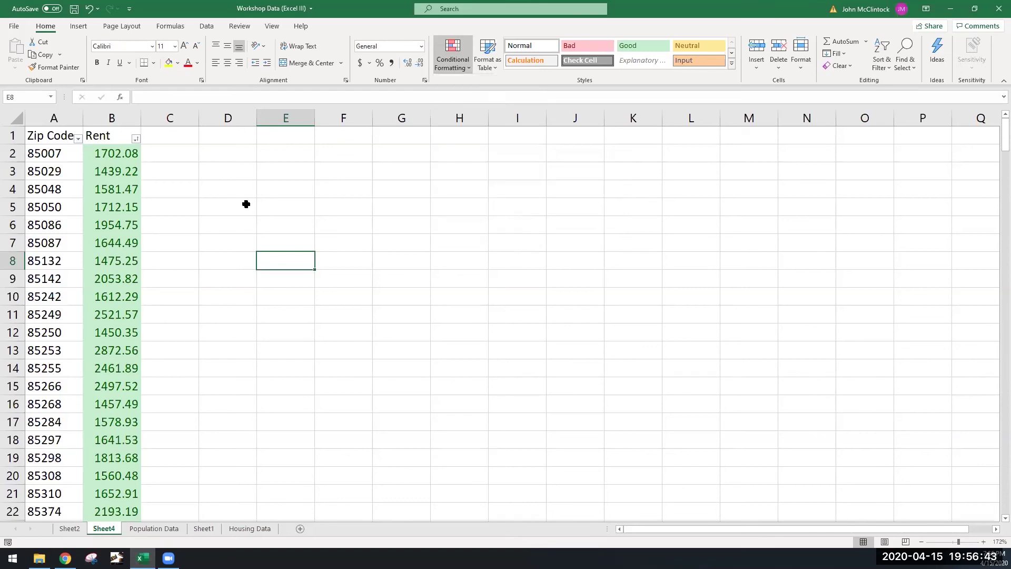
pyautogui.click(246, 205)
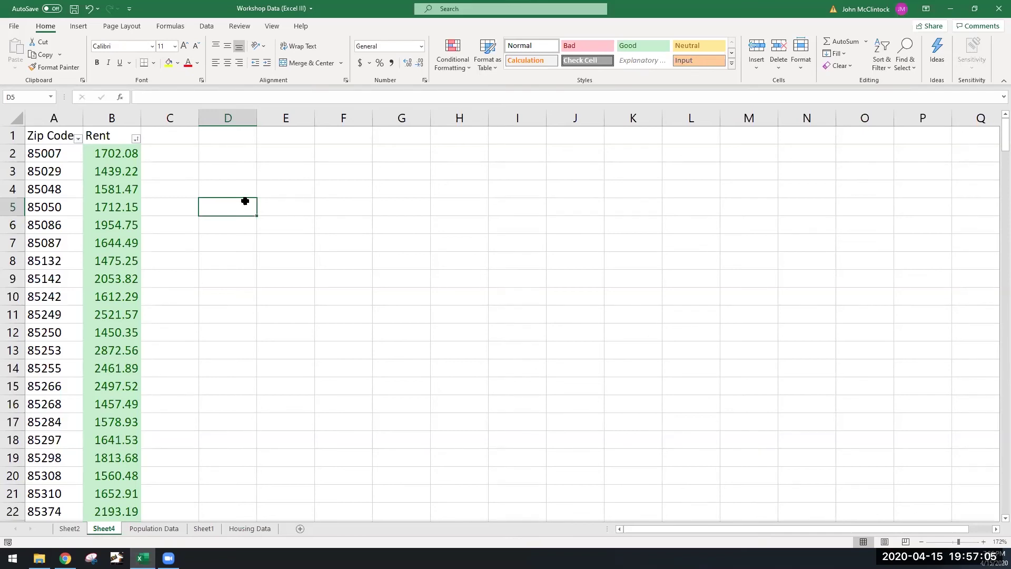
# Step: Go to the Population Data sheet and select cell P7 in the Avg Rent column
pyautogui.click(206, 531)
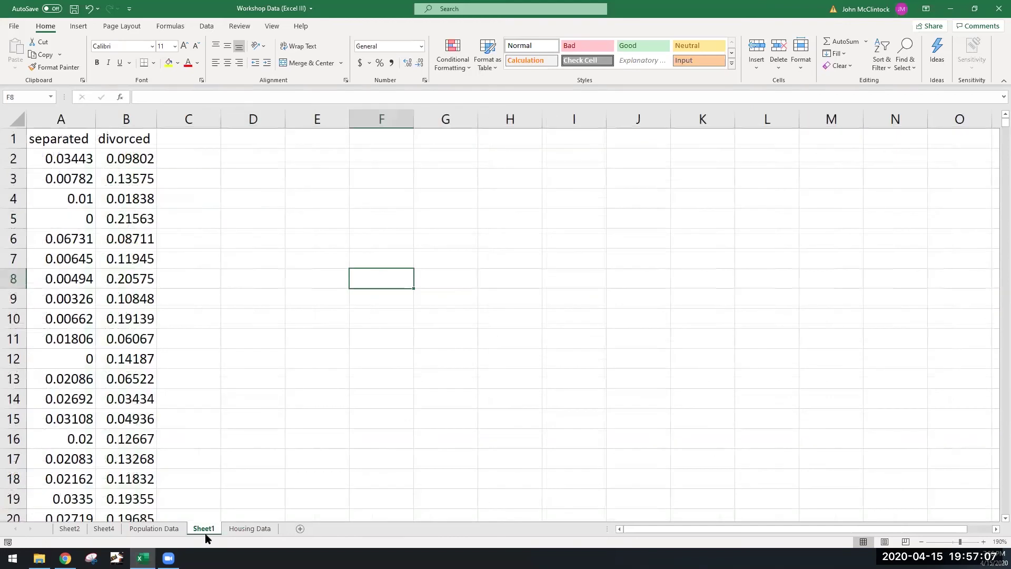
pyautogui.click(238, 531)
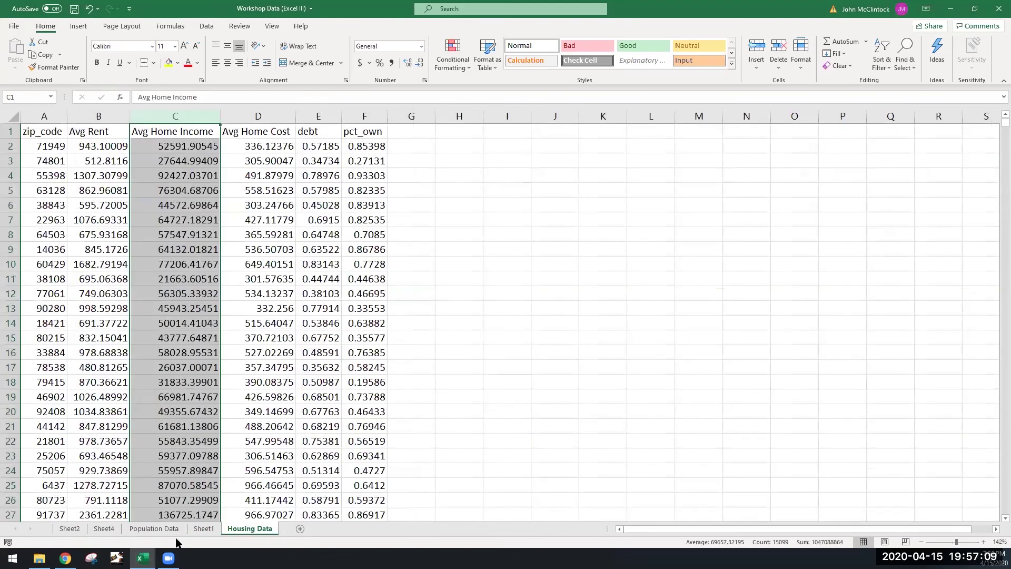
pyautogui.click(160, 530)
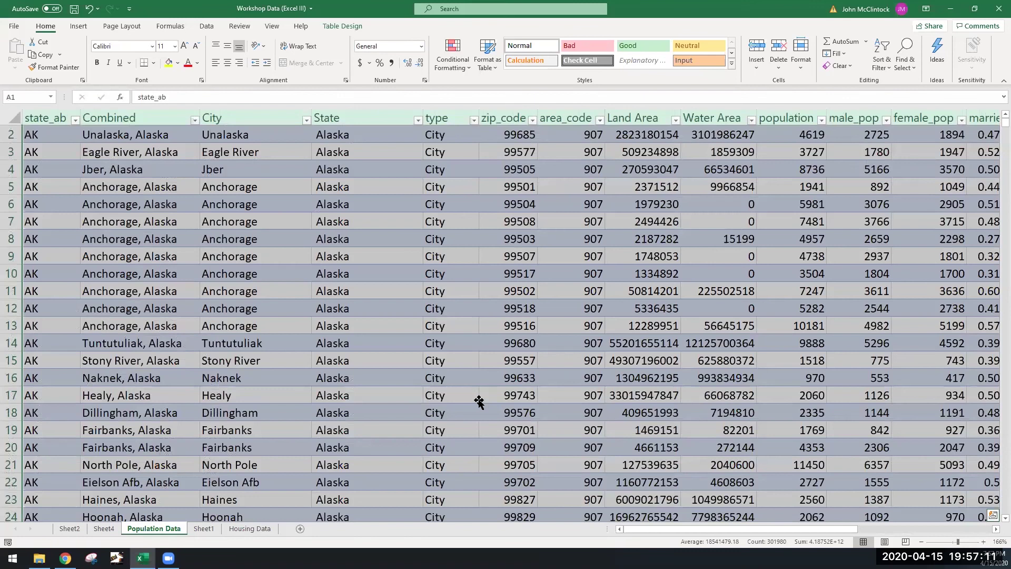
pyautogui.click(477, 400)
pyautogui.hotkey('ctrl', 'Right')
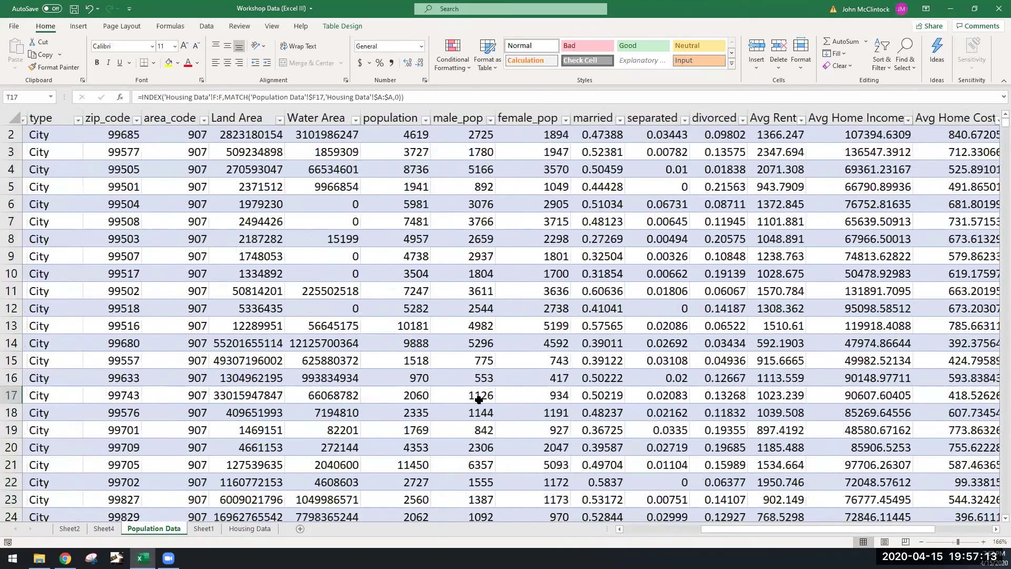
pyautogui.click(671, 224)
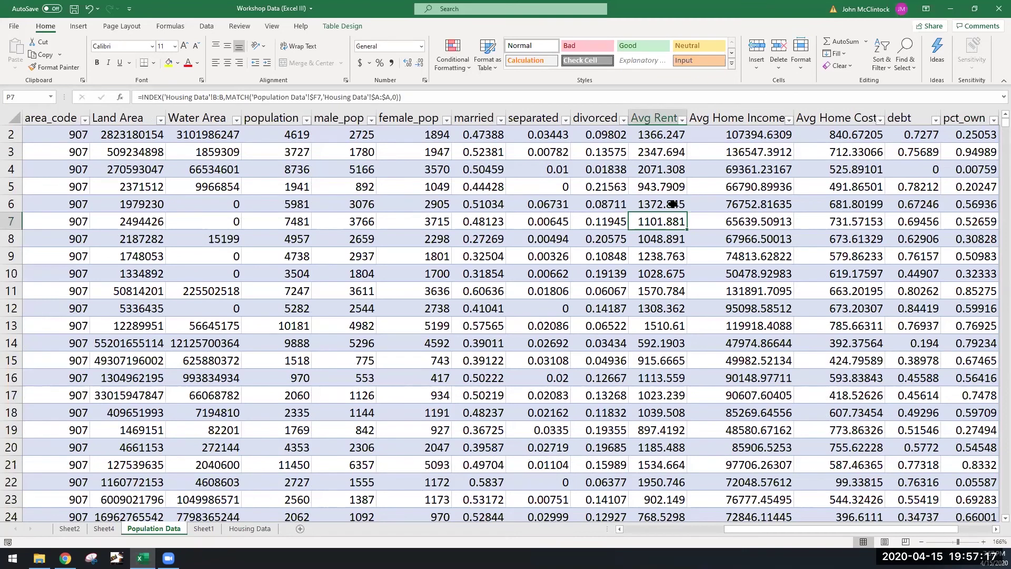
# Step: Examine the INDEX/MATCH formulas in the first data row of the Avg Rent and Avg Home Income columns, leaving them unchanged
pyautogui.click(652, 135)
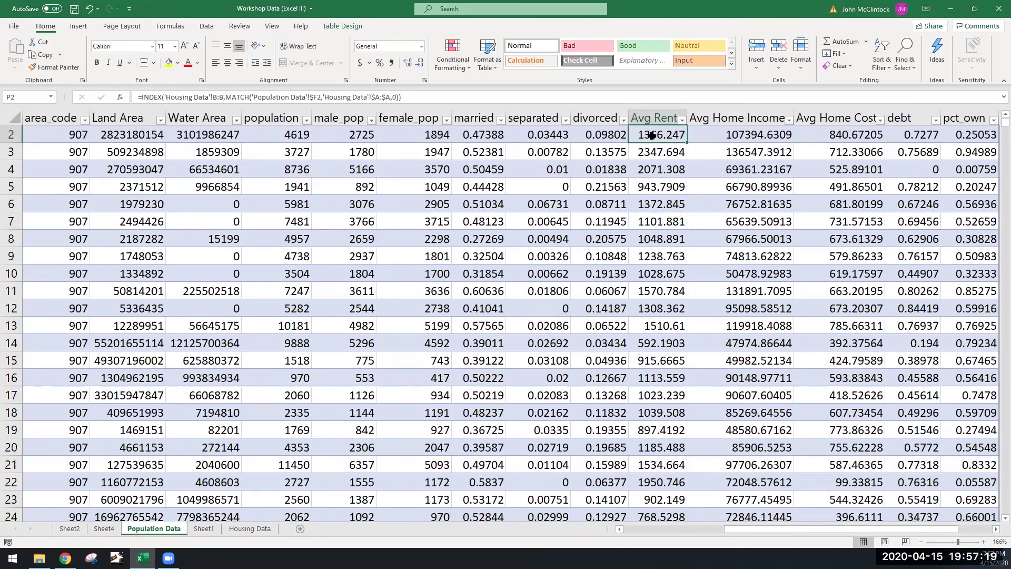
pyautogui.doubleClick(652, 136)
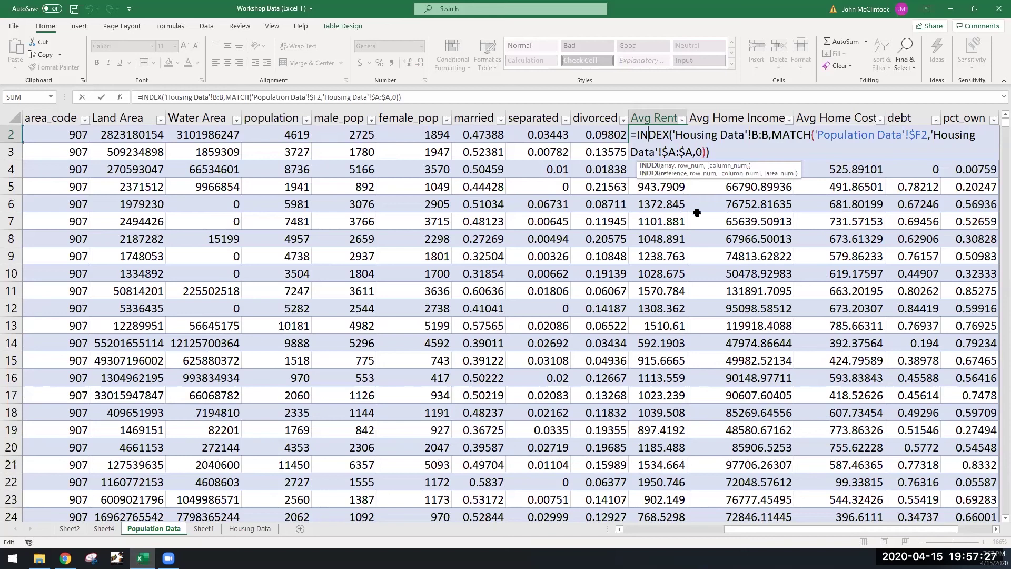
pyautogui.hotkey('ctrl', 'Return')
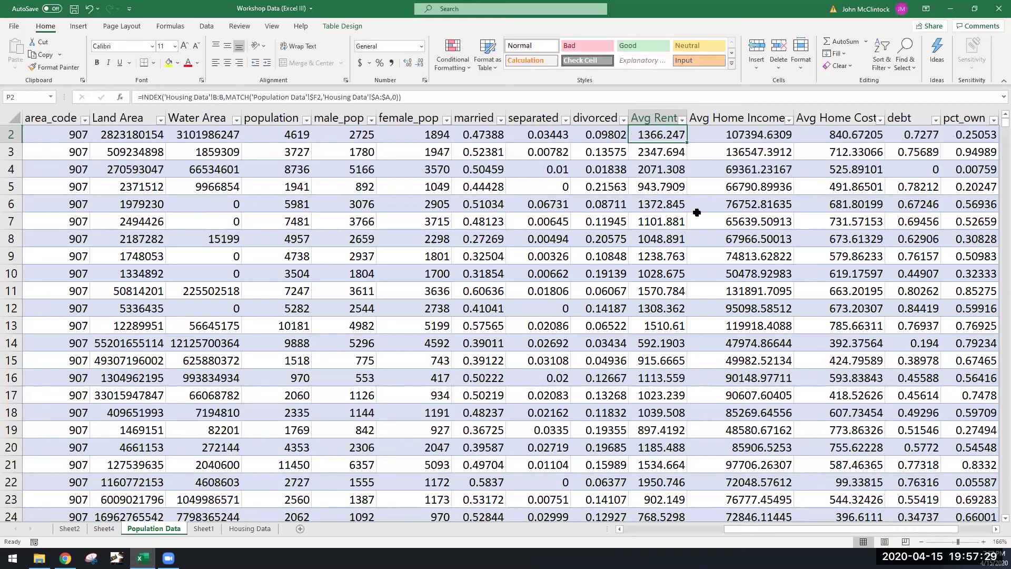
pyautogui.doubleClick(746, 137)
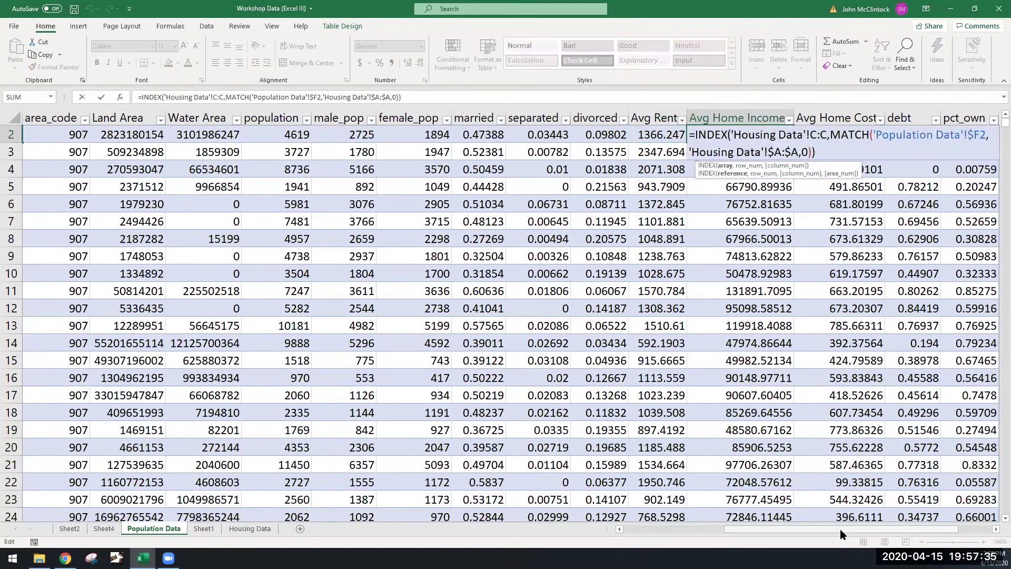
pyautogui.moveTo(866, 529); pyautogui.dragTo(900, 529)
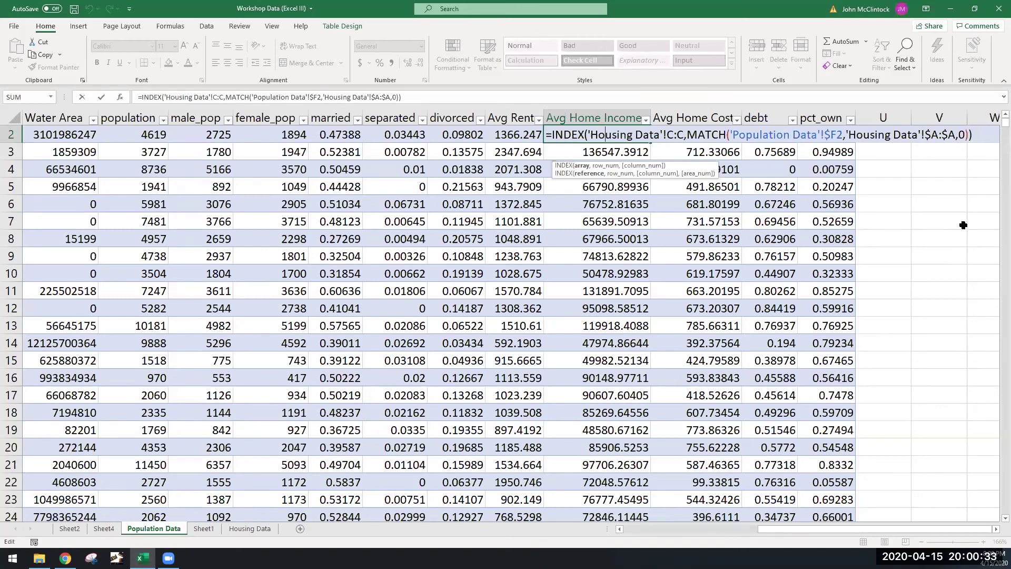
pyautogui.hotkey('ctrl', 'Return')
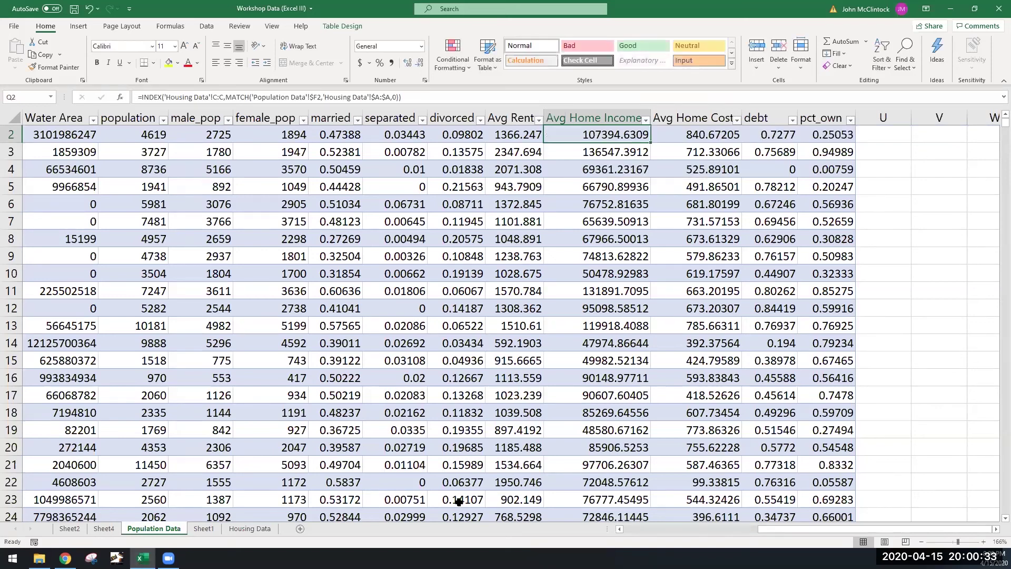
# Step: Open Sheet1, the sheet holding the separated and divorced columns
pyautogui.click(81, 527)
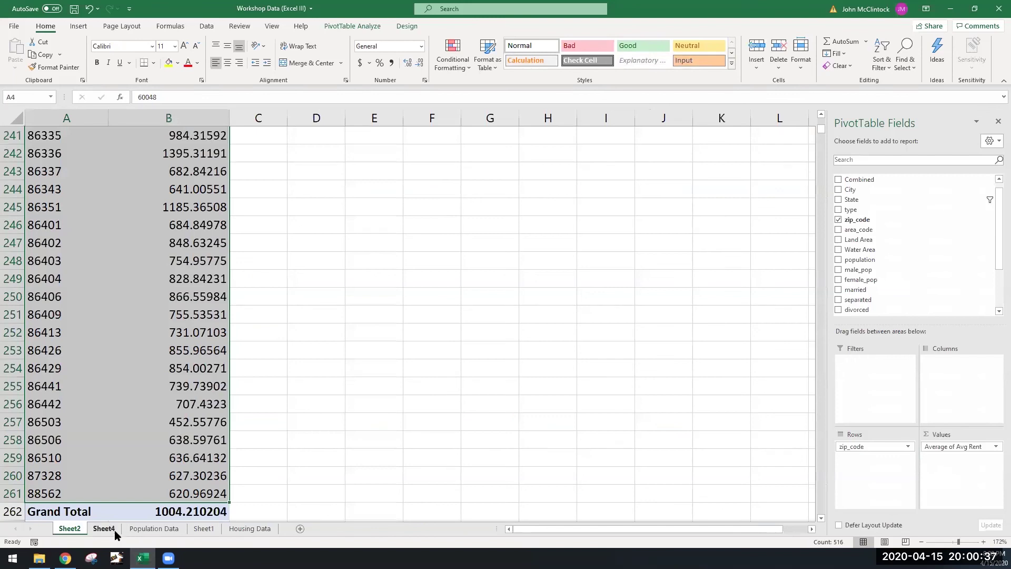
pyautogui.click(108, 529)
pyautogui.click(203, 528)
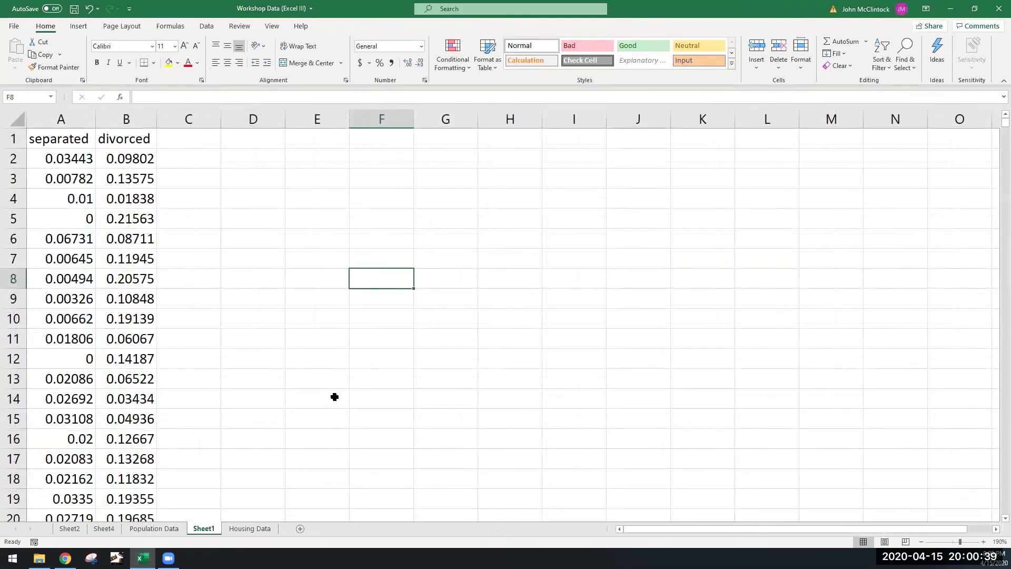
pyautogui.click(335, 395)
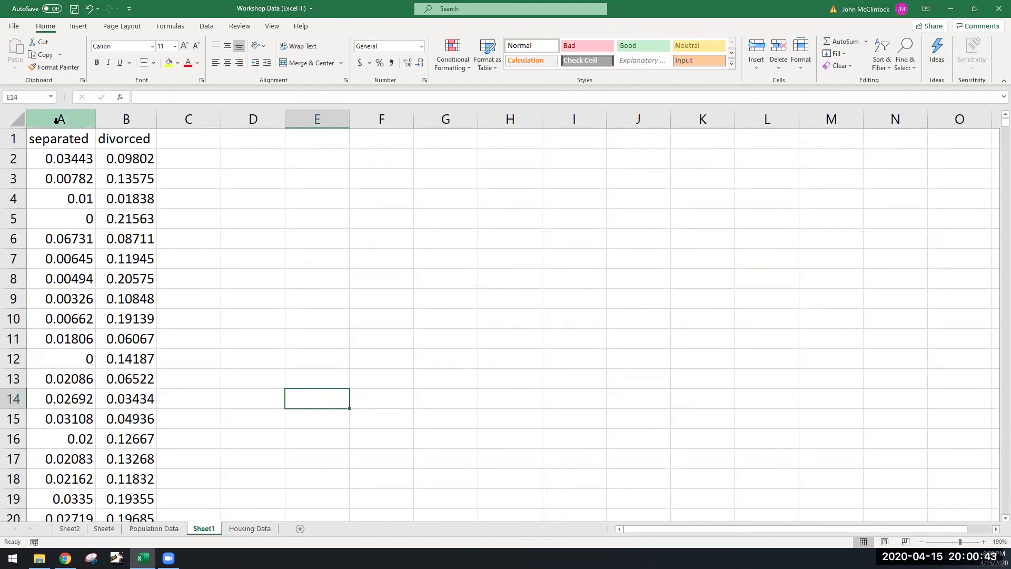
pyautogui.moveTo(57, 121); pyautogui.dragTo(116, 119)
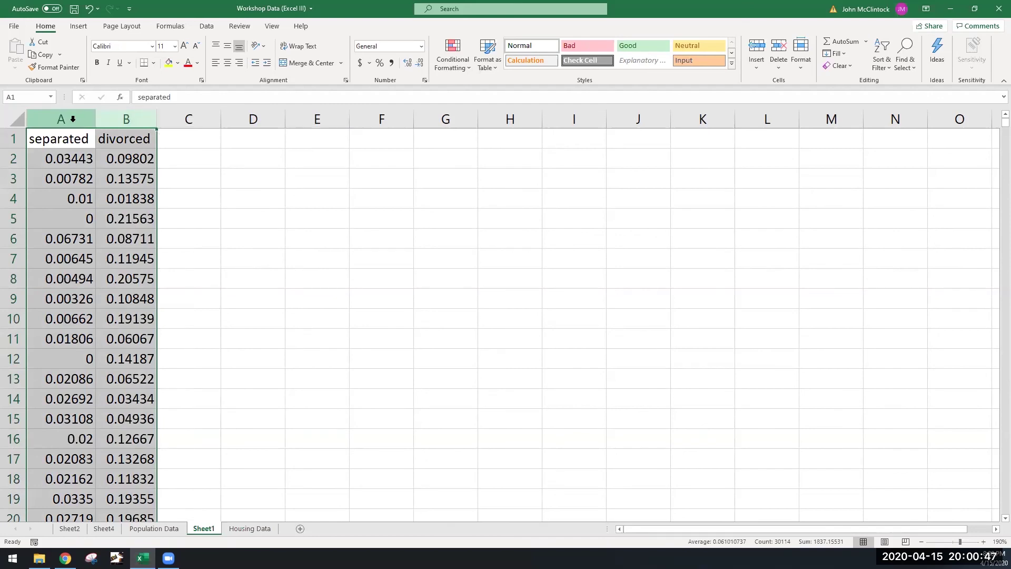
pyautogui.hotkey('ctrl', 'c')
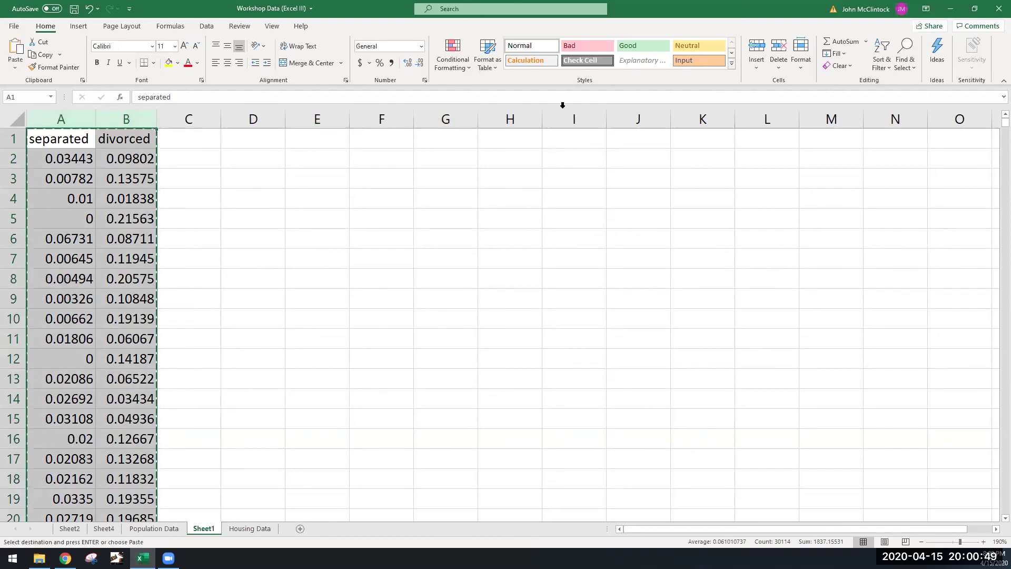
pyautogui.click(619, 121)
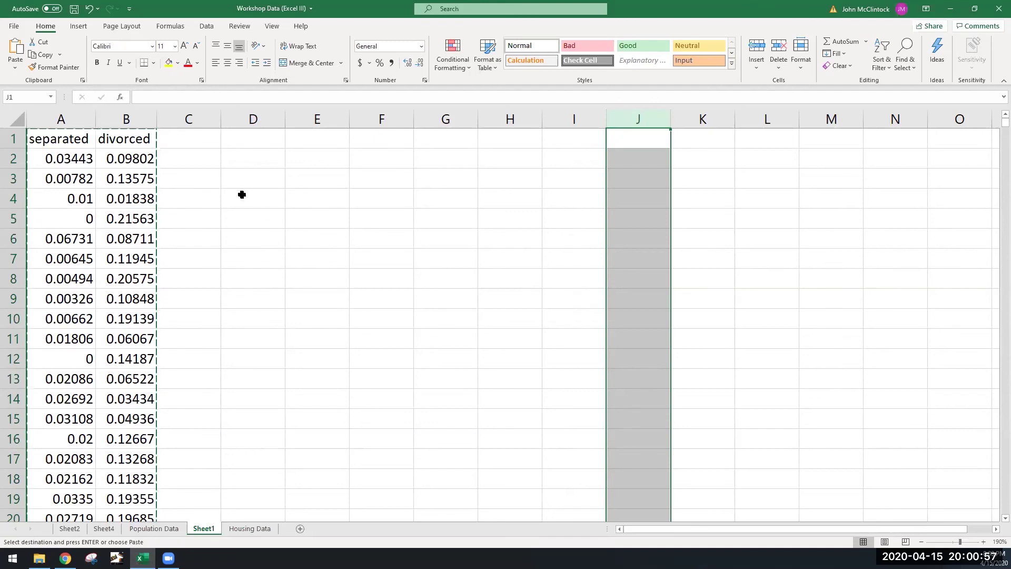
pyautogui.press('Escape')
# Step: Clear the separated and divorced data from columns A and B of Sheet1
pyautogui.moveTo(91, 115); pyautogui.dragTo(123, 119)
pyautogui.press('Delete')
pyautogui.click(216, 241)
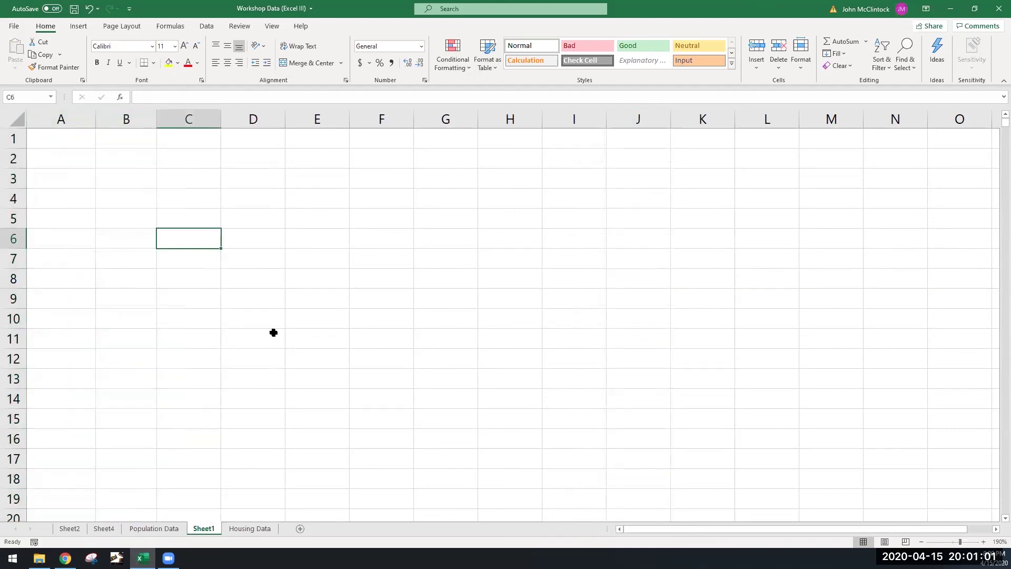
# Step: Try to copy the Avg Home Income and Avg Home Cost data from Population Data into Sheet1 at A1 with a plain paste
pyautogui.click(153, 528)
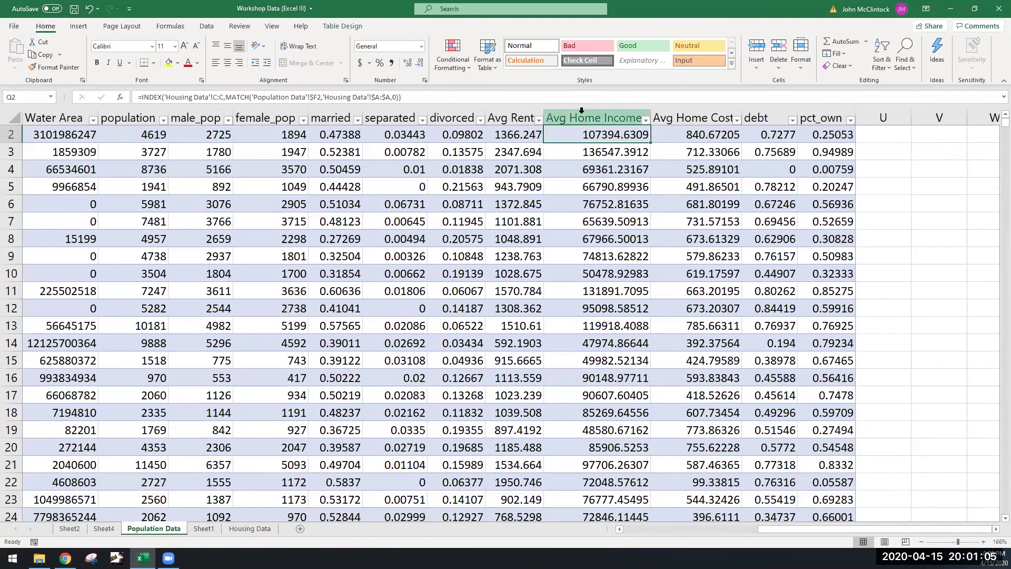
pyautogui.moveTo(594, 113); pyautogui.dragTo(661, 117)
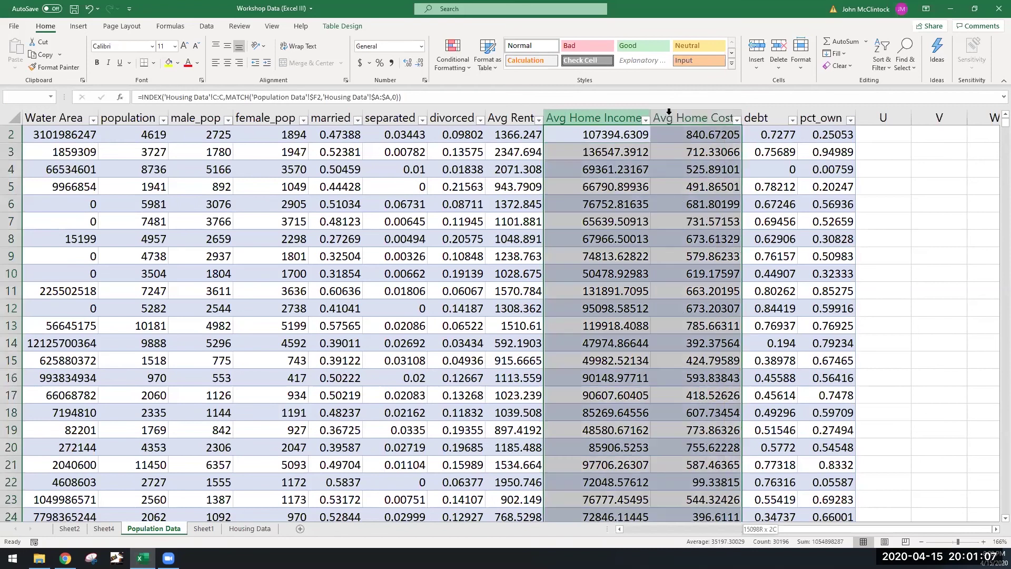
pyautogui.hotkey('ctrl', 'c')
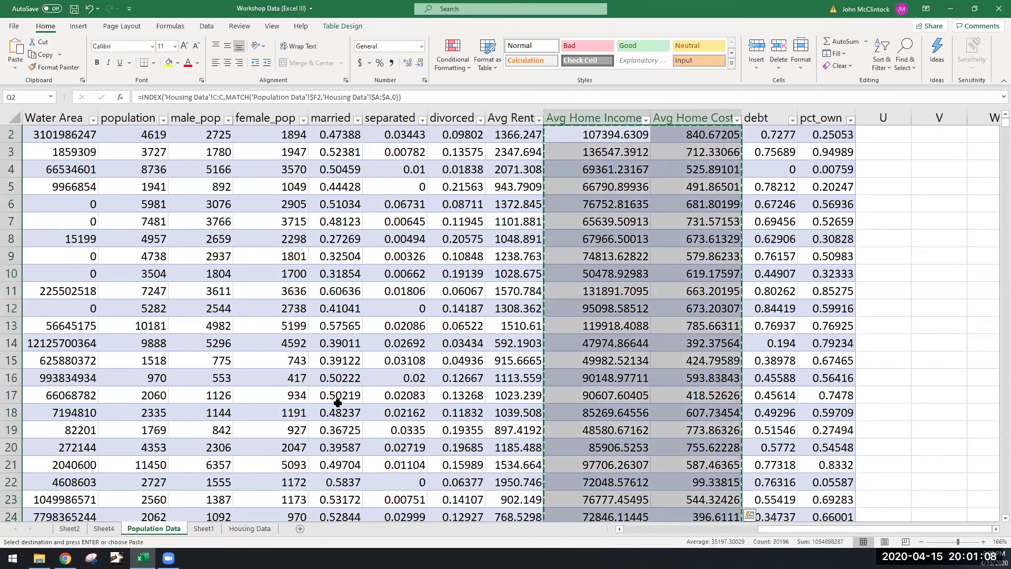
pyautogui.click(203, 528)
pyautogui.click(70, 138)
pyautogui.hotkey('ctrl', 'v')
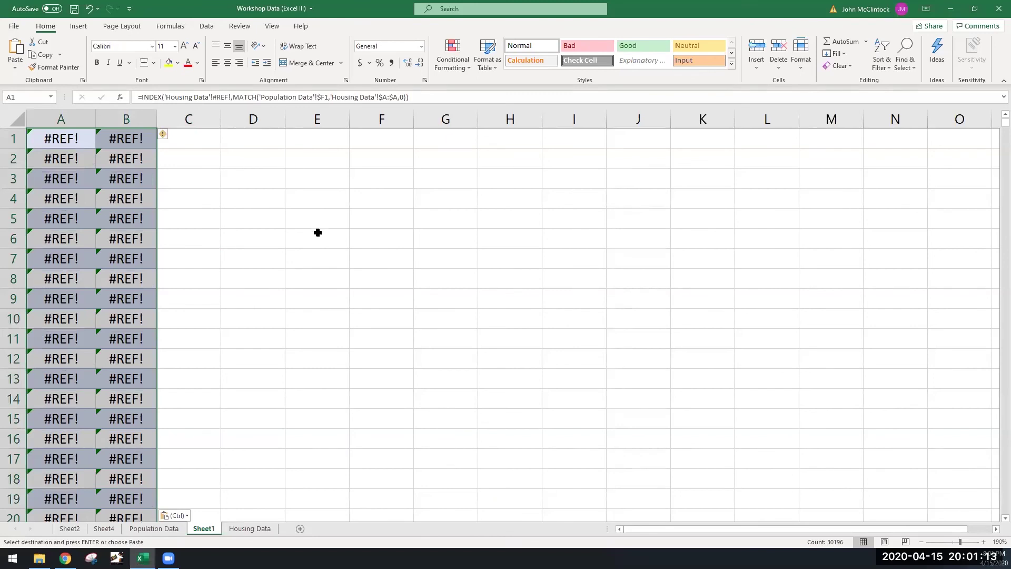
pyautogui.hotkey('ctrl', 'z')
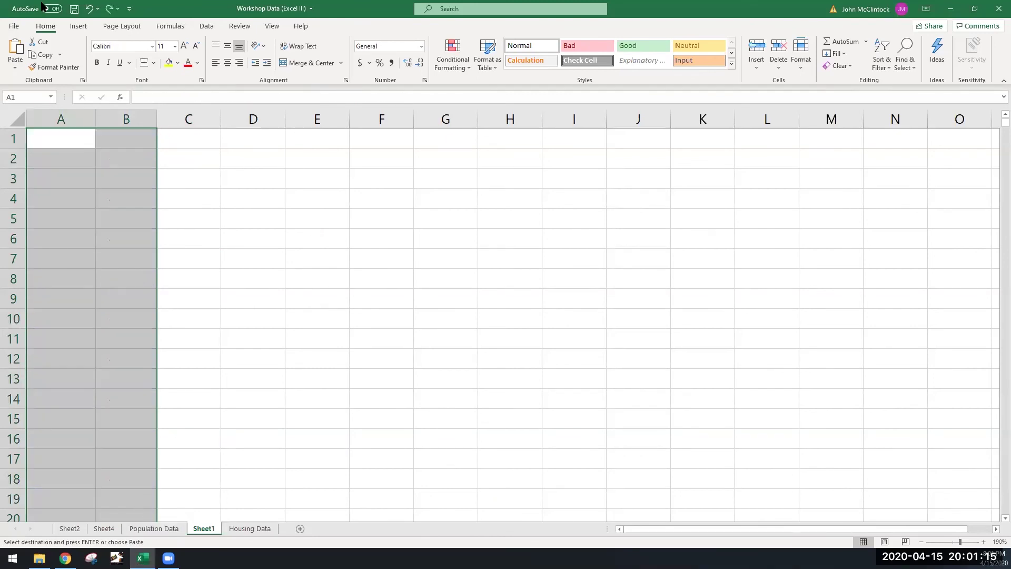
# Step: Try to paste the copied income and cost data as values only at cell A1 of Sheet1, without headers
pyautogui.click(46, 139)
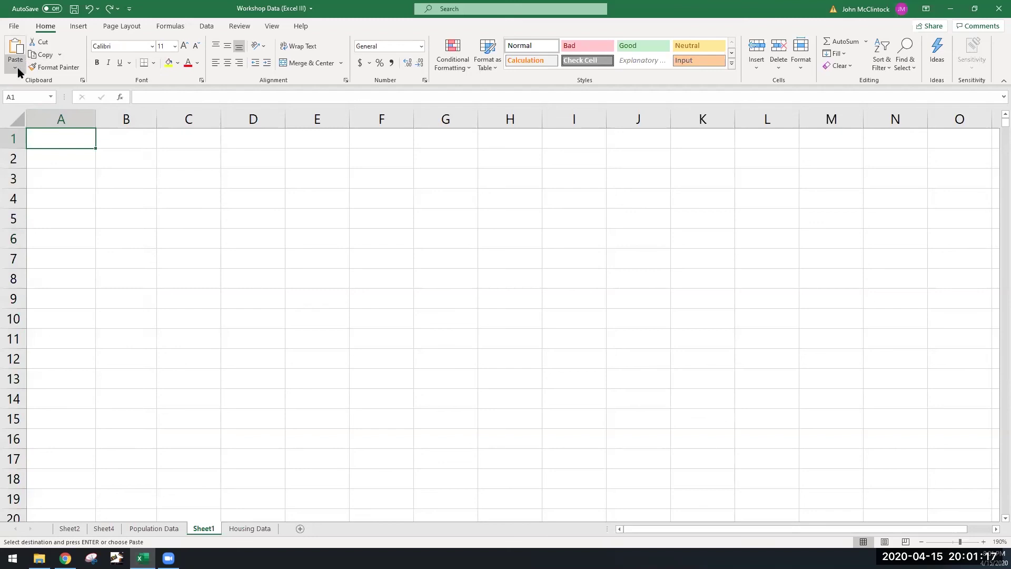
pyautogui.rightClick(58, 140)
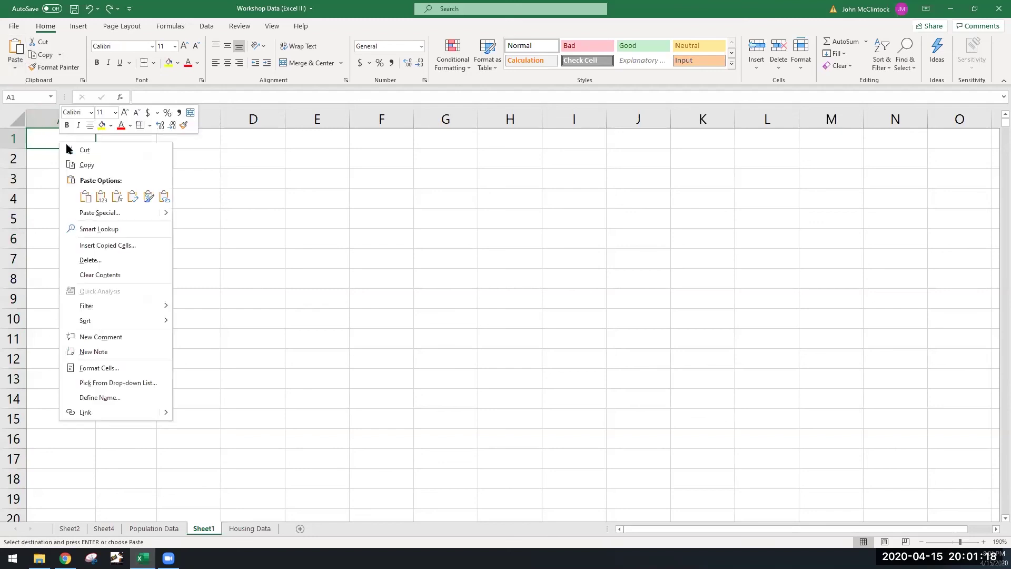
pyautogui.click(101, 197)
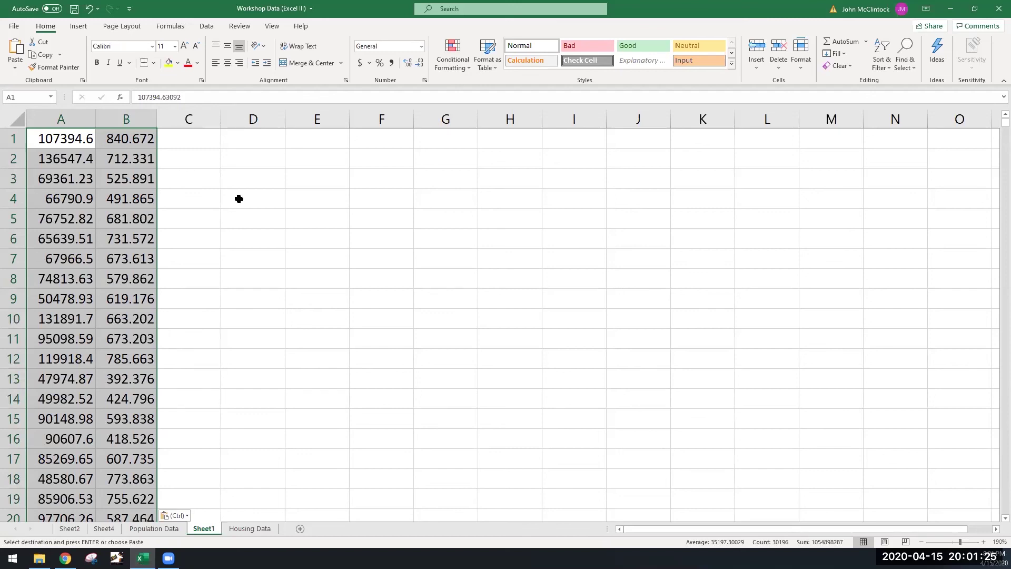
pyautogui.hotkey('ctrl', 'z')
# Step: Copy the entire Avg Home Income and Avg Home Cost columns with headers from Population Data and paste them as values at A1 of Sheet1
pyautogui.click(250, 528)
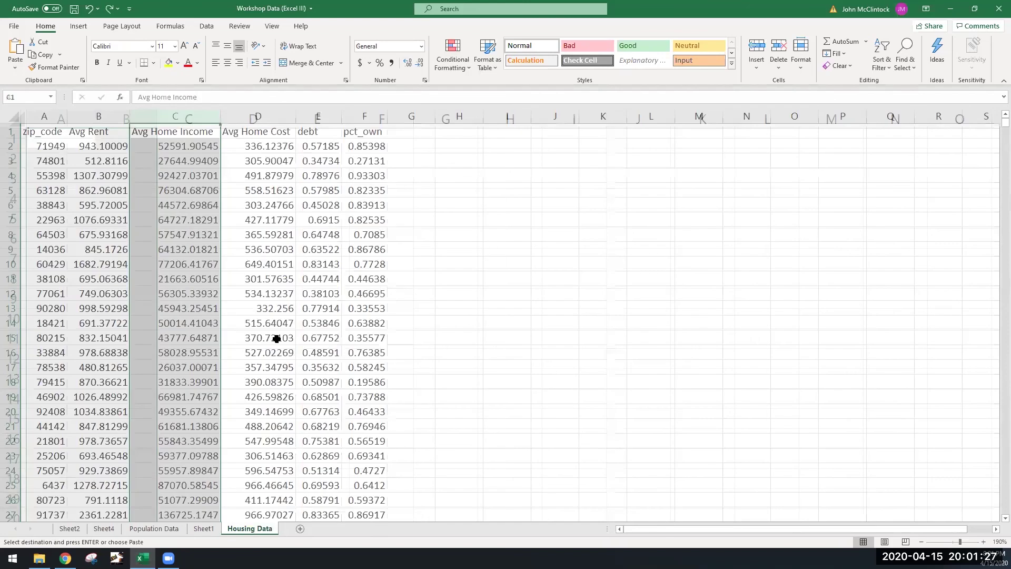
pyautogui.click(153, 529)
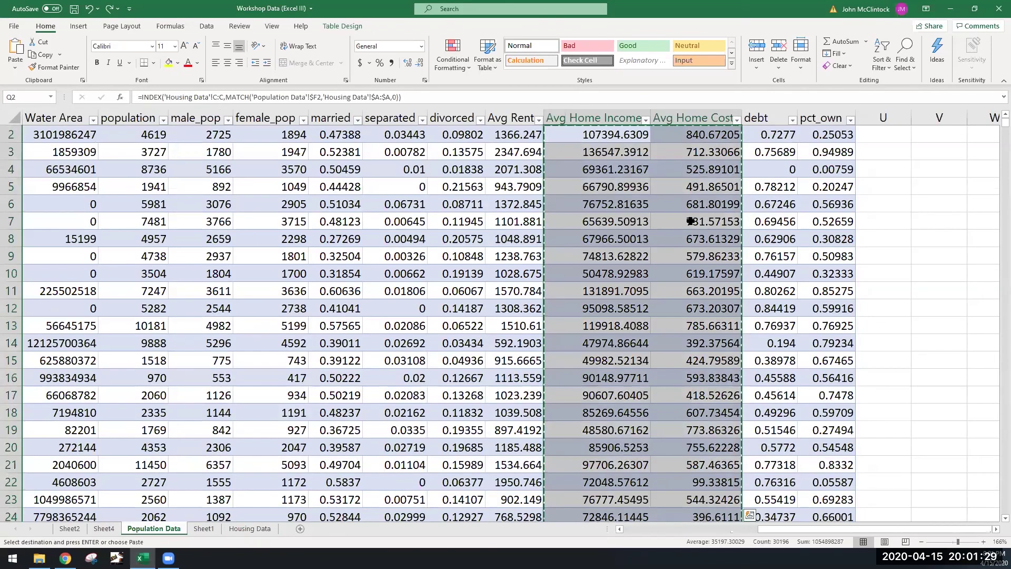
pyautogui.click(583, 112)
pyautogui.scroll(1, 610, 137)
pyautogui.moveTo(615, 118); pyautogui.dragTo(696, 119)
pyautogui.hotkey('ctrl', 'c')
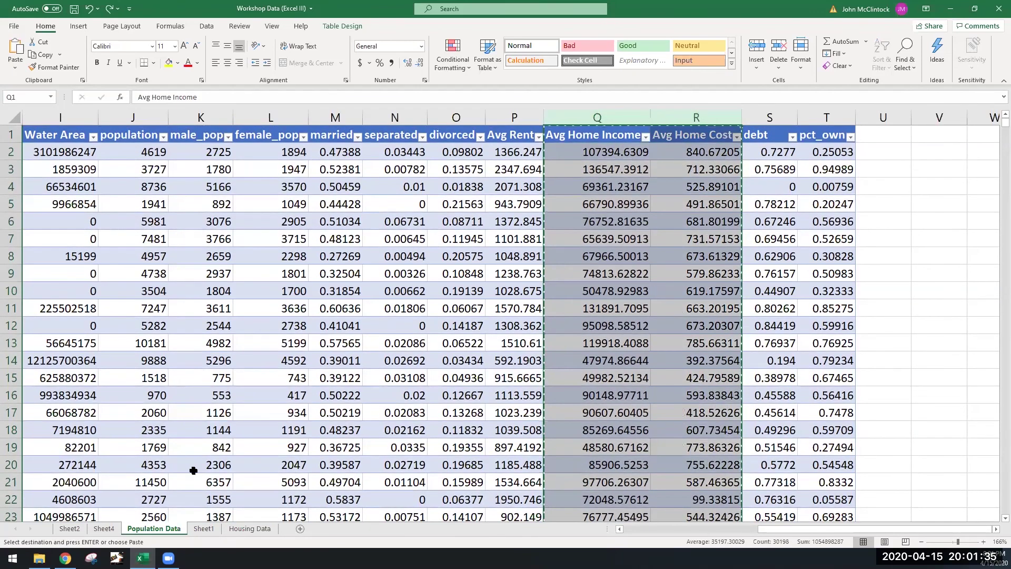
pyautogui.hotkey('ctrl', 'pagedown')
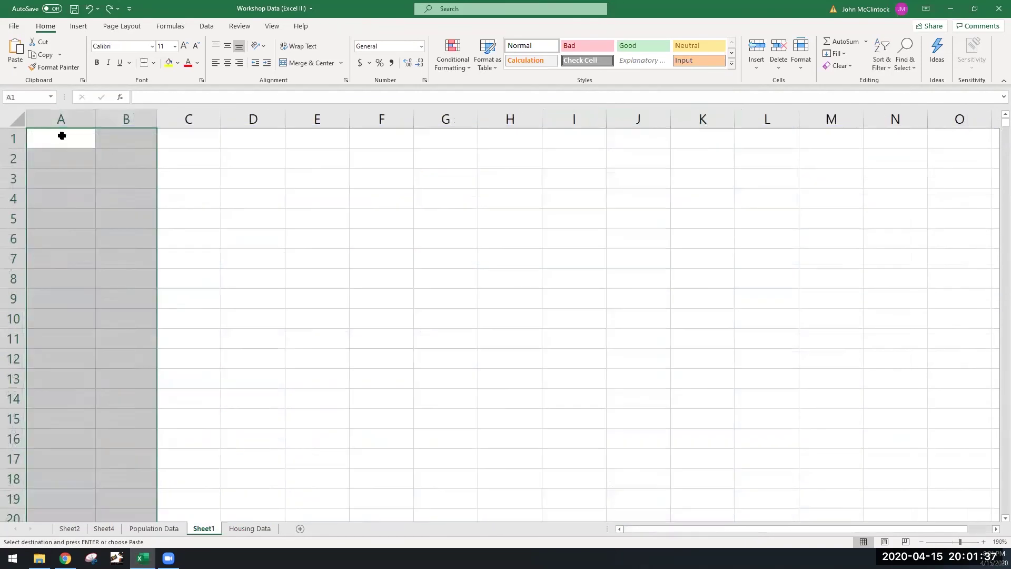
pyautogui.rightClick(62, 136)
pyautogui.click(104, 186)
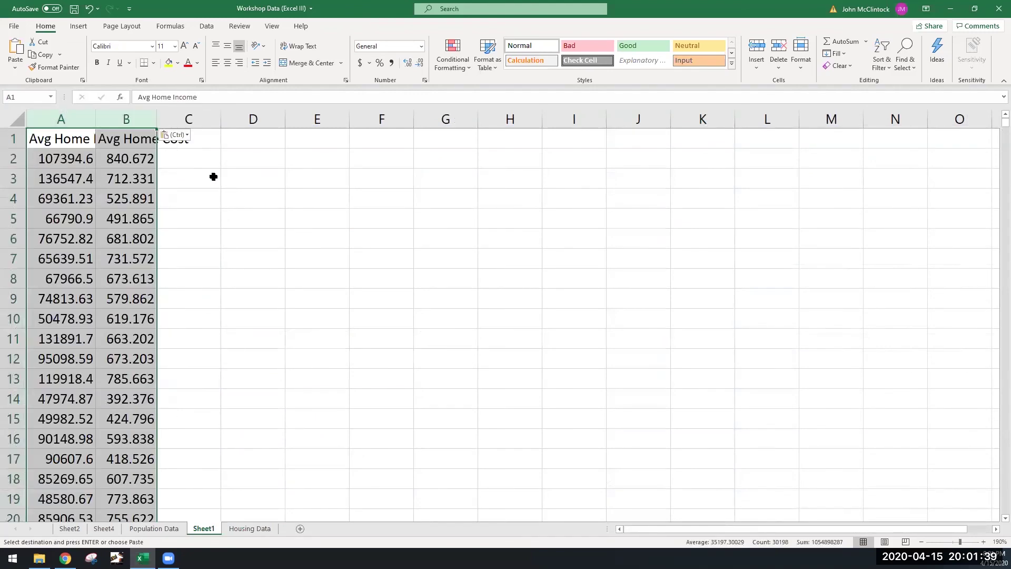
# Step: Widen columns A and B of Sheet1 to fit the Avg Home Income and Avg Home Cost contents
pyautogui.click(212, 176)
pyautogui.hotkey('ctrl', 'z')
pyautogui.hotkey('ctrl', 'z')
pyautogui.hotkey('ctrl', 'z')
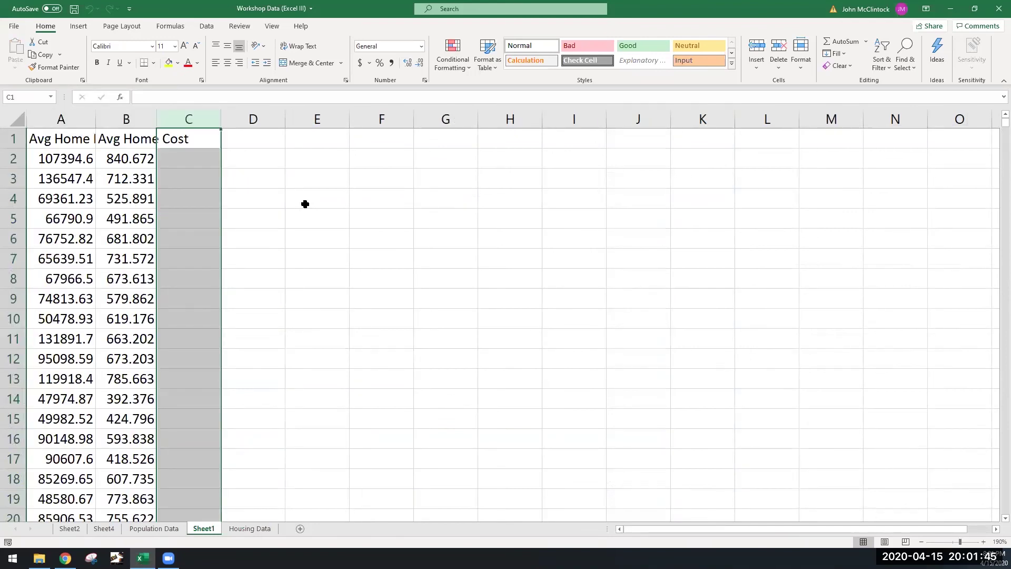
pyautogui.click(84, 115)
pyautogui.moveTo(103, 110); pyautogui.dragTo(104, 112)
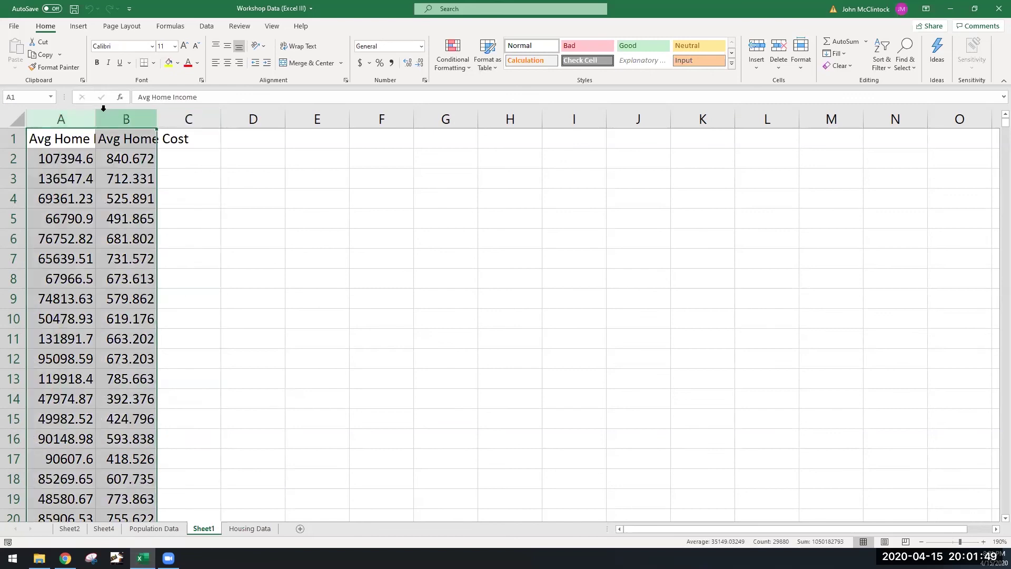
# Step: Search the Avg Home Income and Avg Home Cost columns for "NaN"
pyautogui.hotkey('ctrl', 'f')
pyautogui.write('NaN')
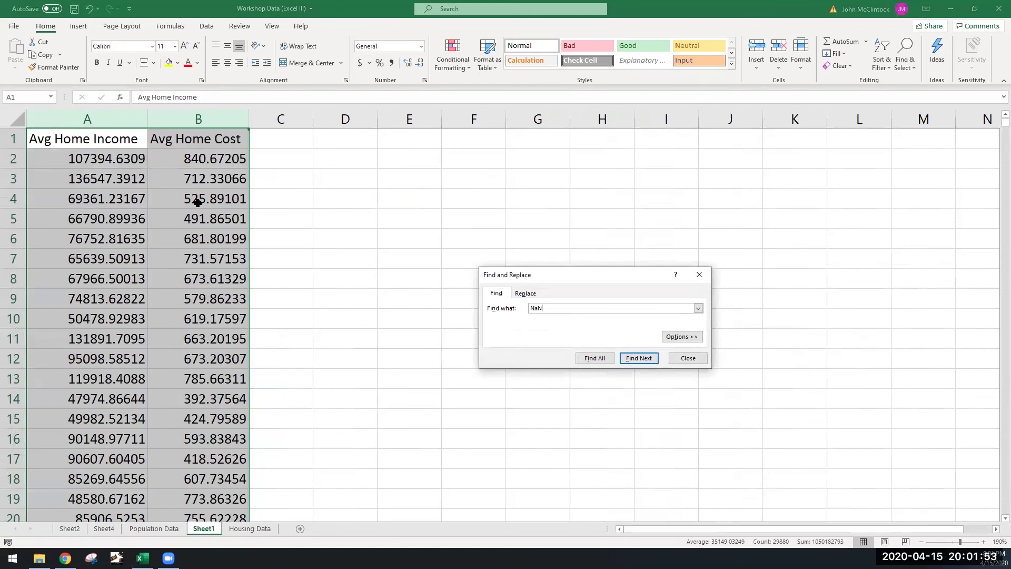
pyautogui.press('Return')
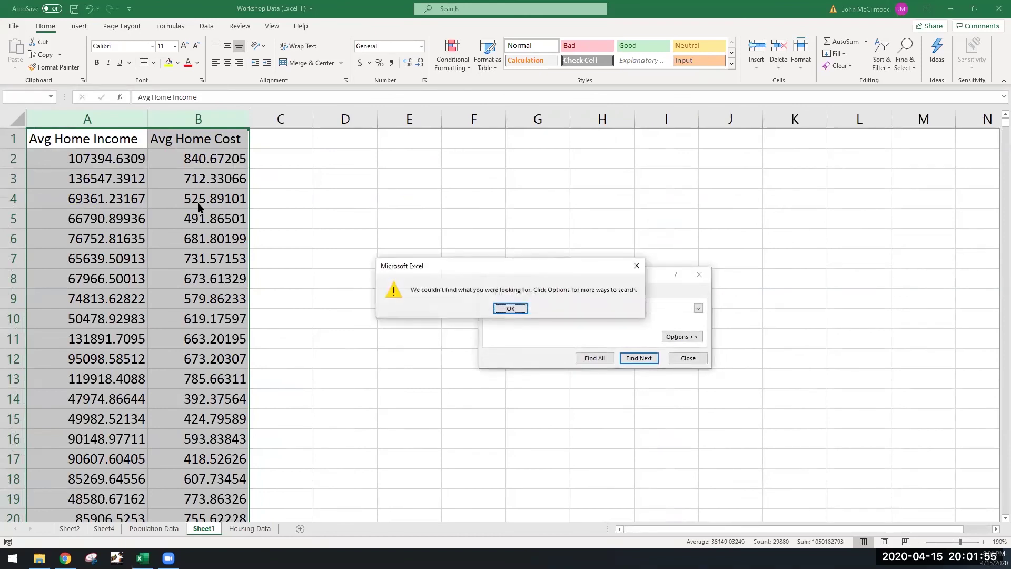
pyautogui.click(517, 305)
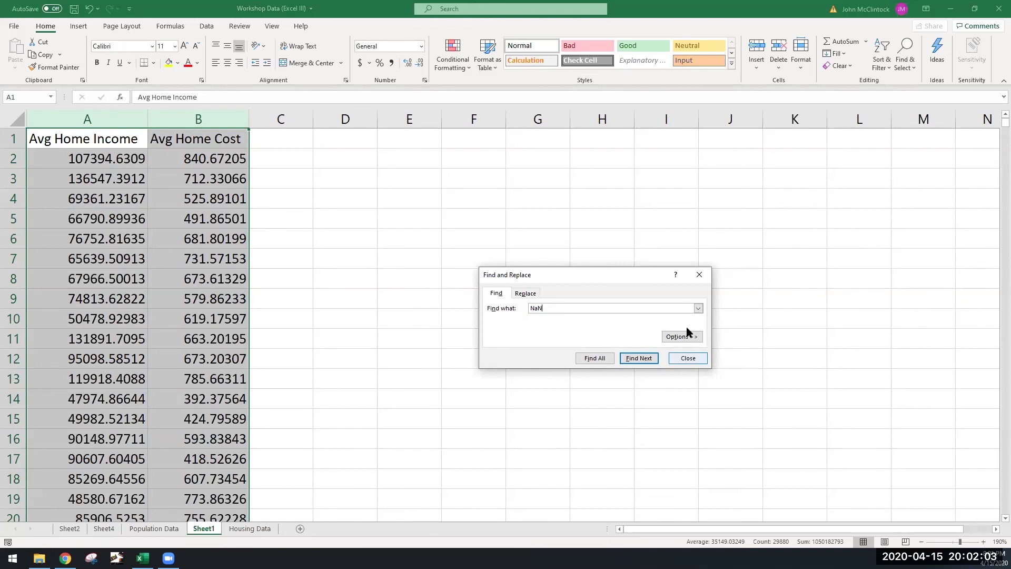
pyautogui.click(699, 274)
# Step: Reselect columns A and B of Sheet1 and repeat the search for "NaN" to double-check them
pyautogui.click(237, 173)
pyautogui.moveTo(127, 119); pyautogui.dragTo(200, 109)
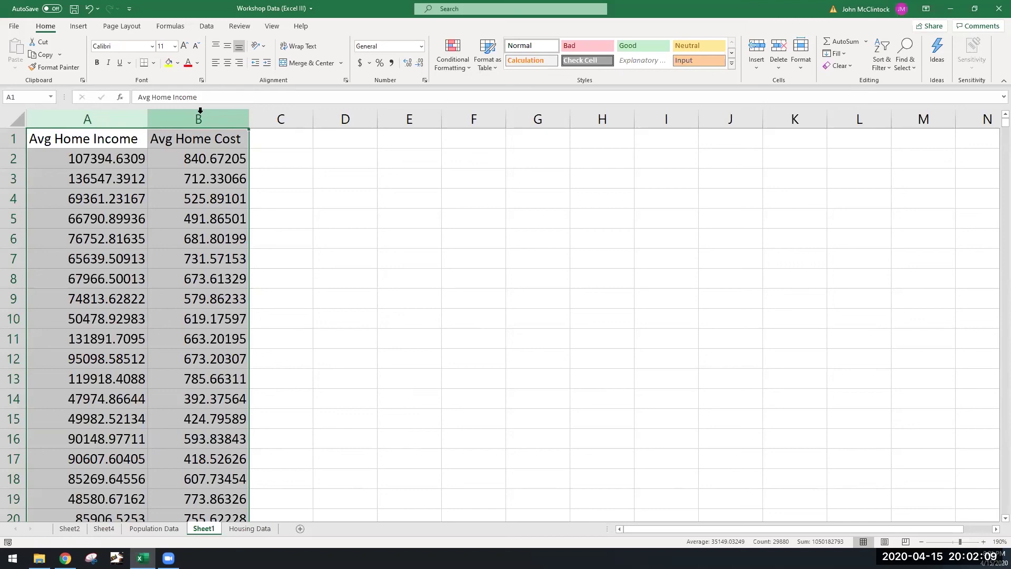
pyautogui.hotkey('ctrl', 'f')
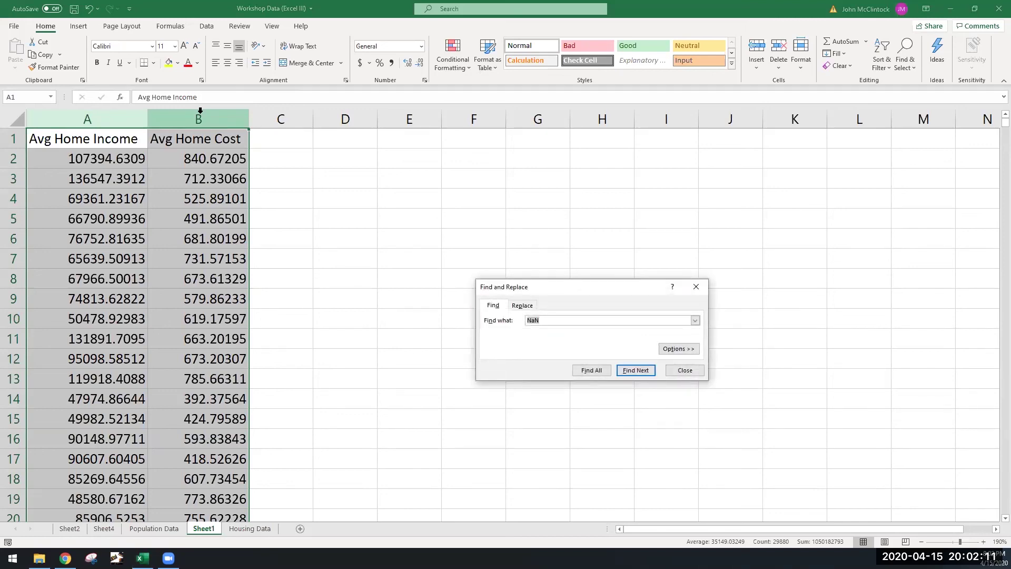
pyautogui.click(645, 365)
pyautogui.click(510, 309)
pyautogui.click(670, 365)
pyautogui.click(564, 332)
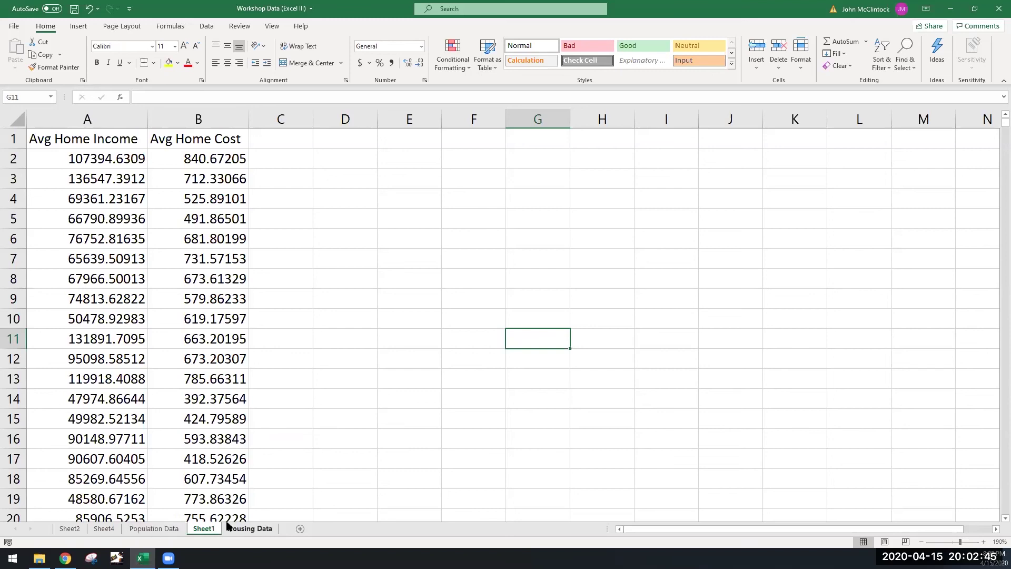
# Step: Return to the Population Data sheet and select cell O16 in the divorced column
pyautogui.click(163, 528)
pyautogui.click(453, 402)
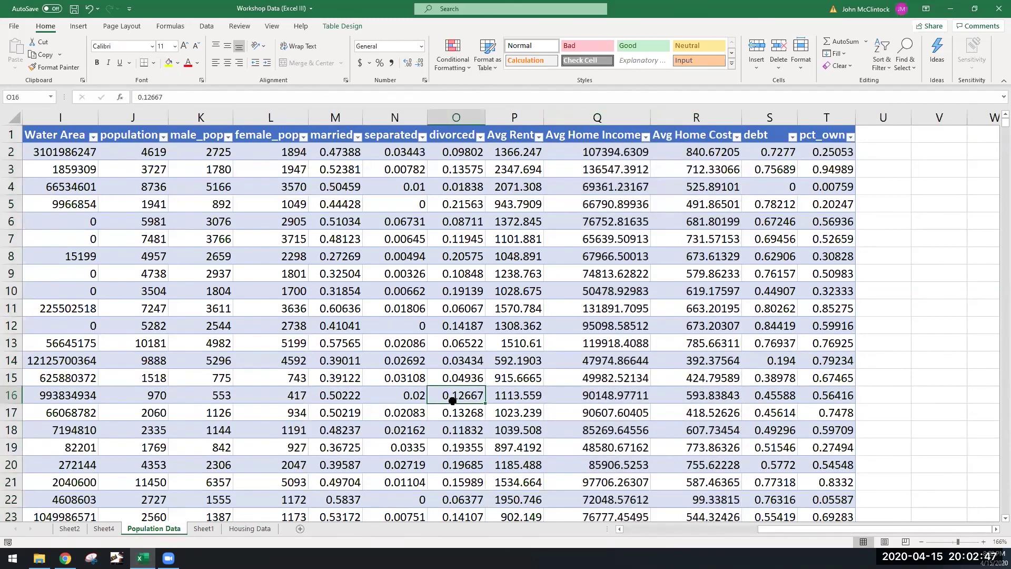
# Step: Jump to the last Avg Home Cost entry and back to the first rows, and select the entire population table
pyautogui.hotkey('ctrl', 'a')
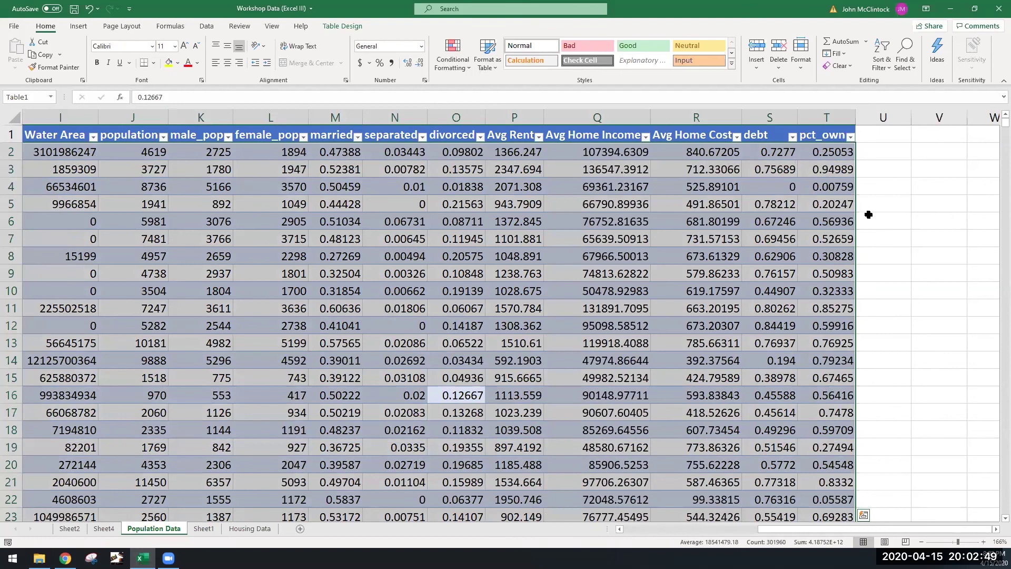
pyautogui.click(661, 326)
pyautogui.hotkey('ctrl', 'Down')
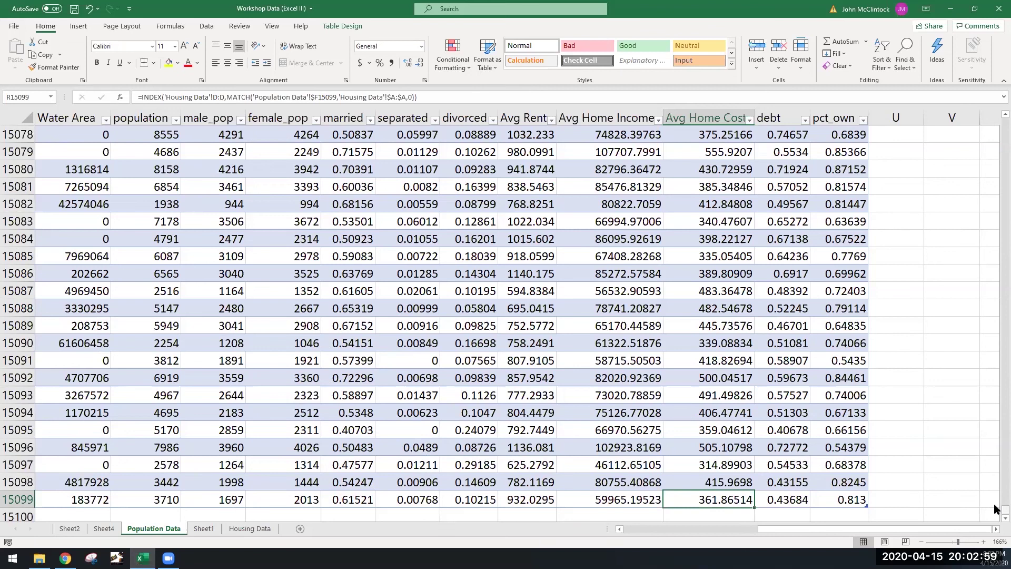
pyautogui.hotkey('ctrl', 'Up')
pyautogui.click(416, 207)
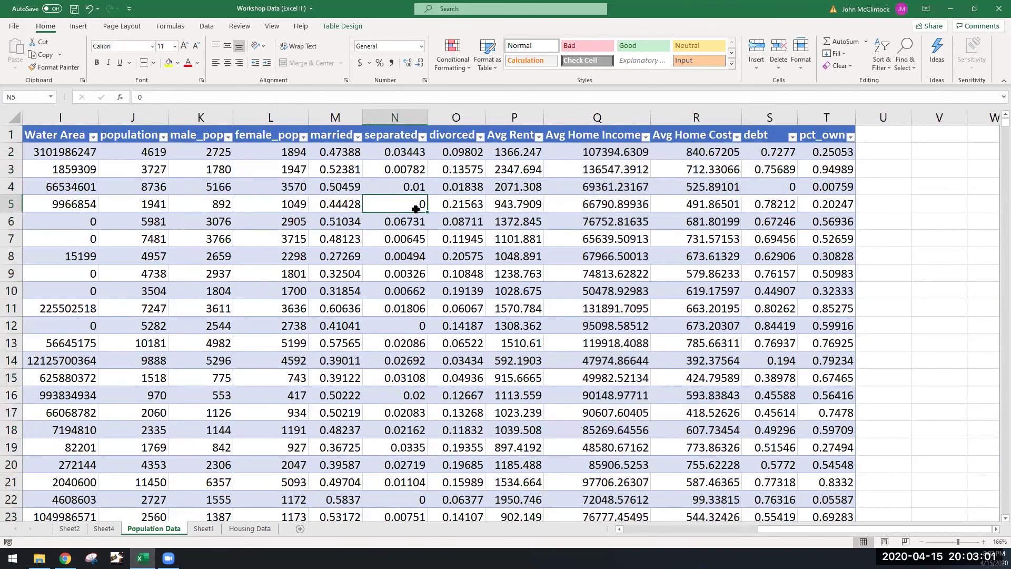
pyautogui.hotkey('ctrl', 'a')
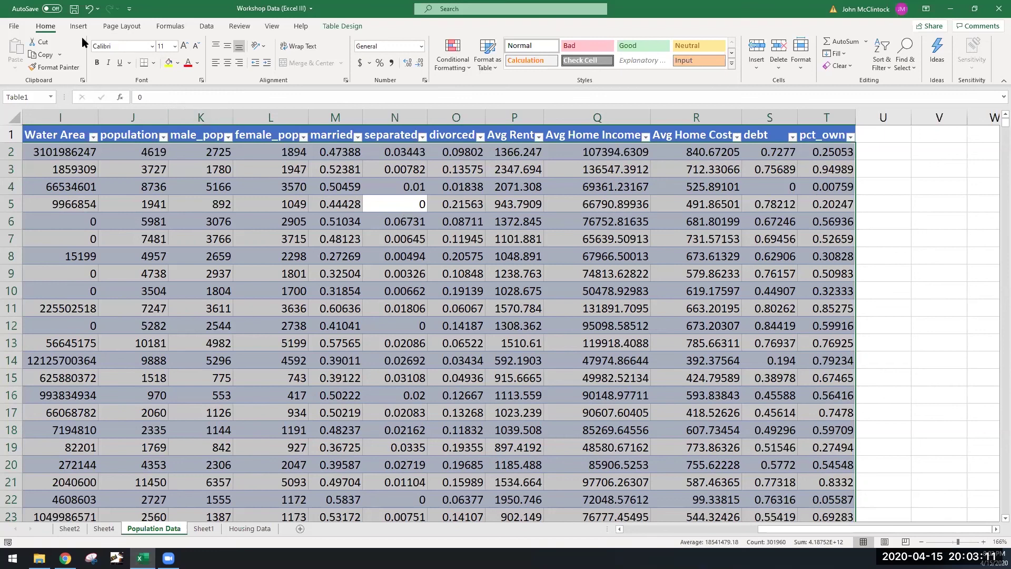
pyautogui.click(126, 26)
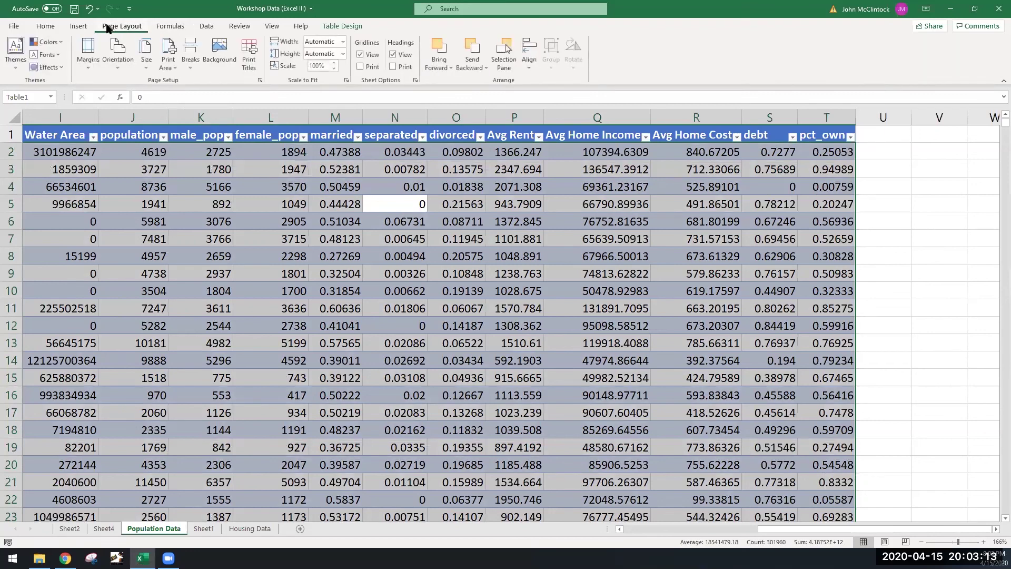
pyautogui.click(74, 27)
pyautogui.click(14, 26)
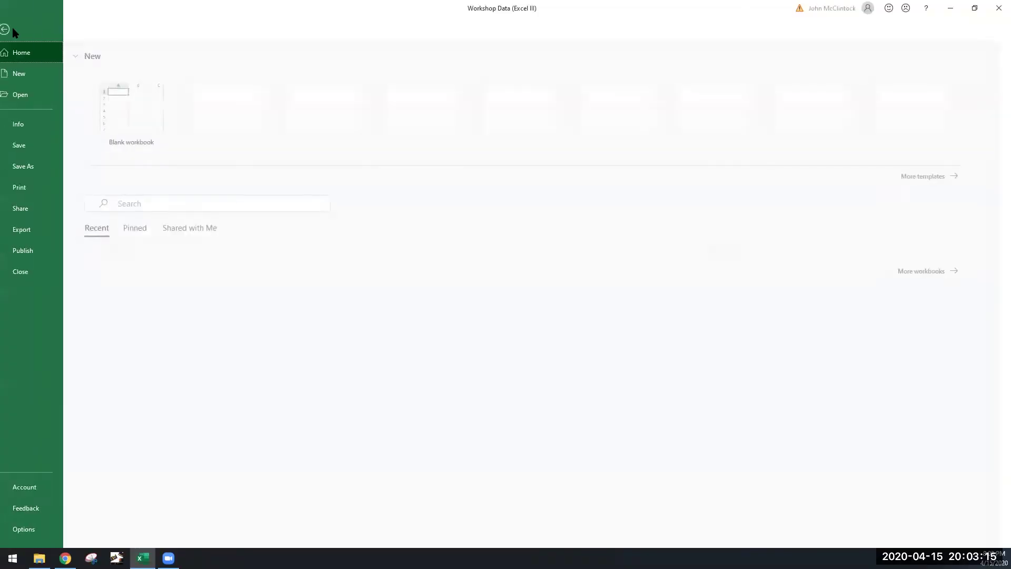
pyautogui.click(15, 30)
pyautogui.click(45, 27)
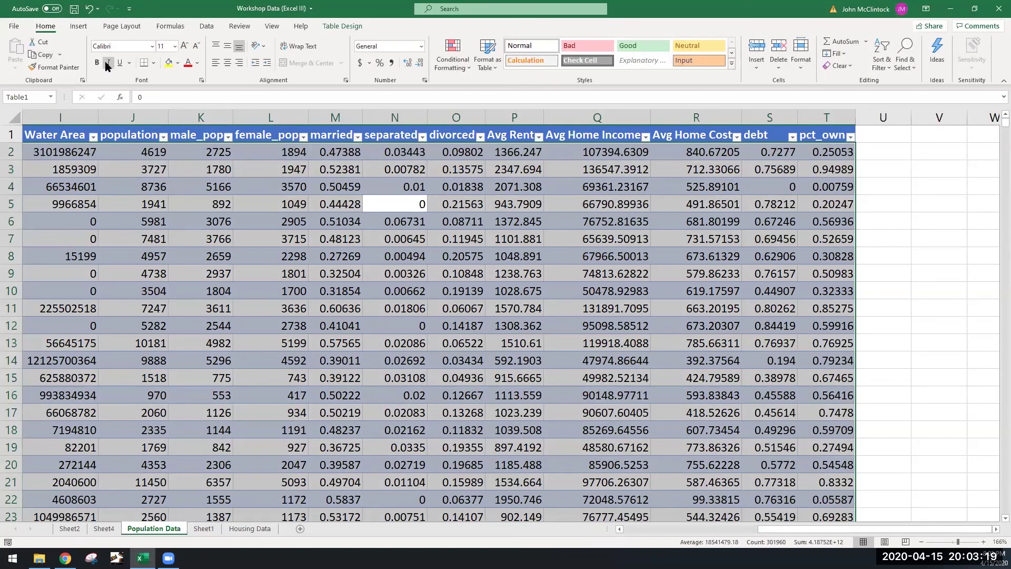
pyautogui.click(301, 26)
pyautogui.click(46, 27)
pyautogui.click(206, 26)
pyautogui.click(177, 29)
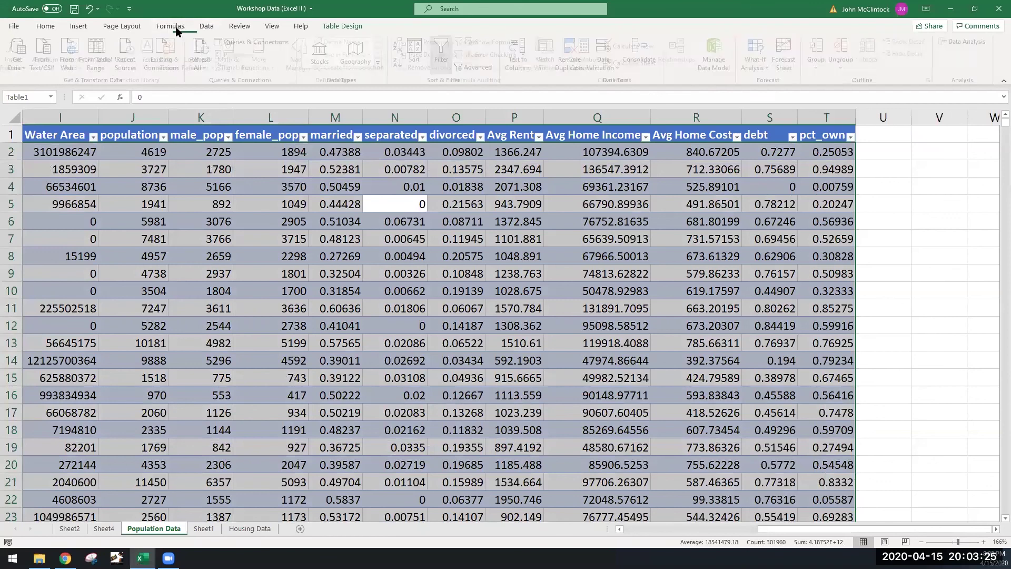
pyautogui.click(228, 26)
pyautogui.click(272, 26)
pyautogui.click(301, 27)
pyautogui.click(112, 26)
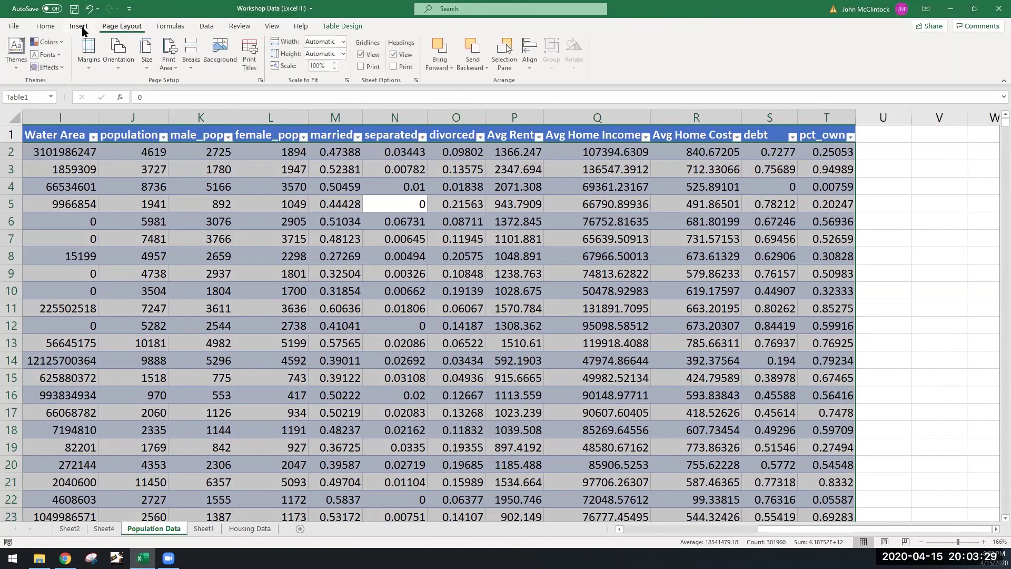
pyautogui.click(78, 27)
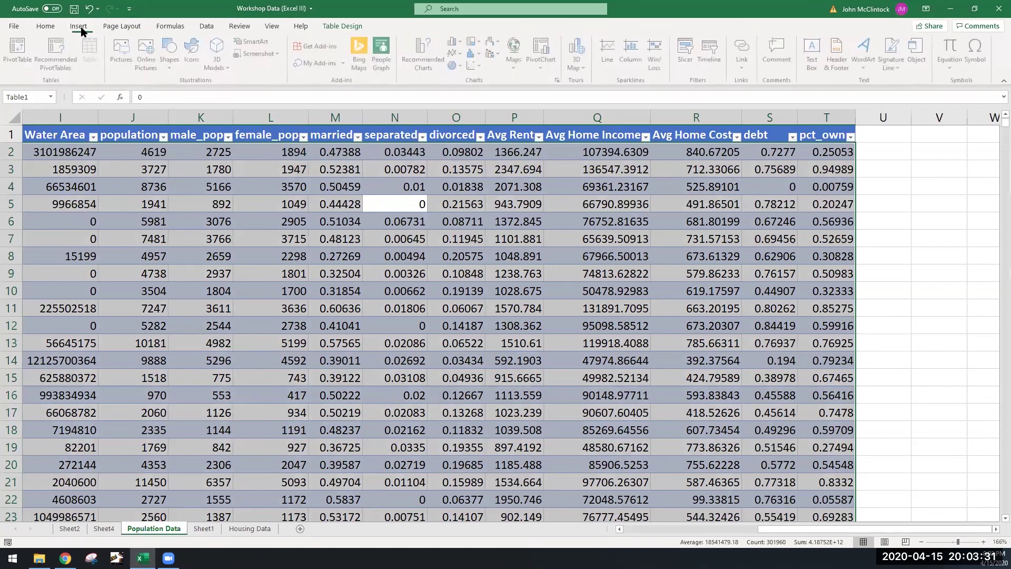
pyautogui.click(45, 26)
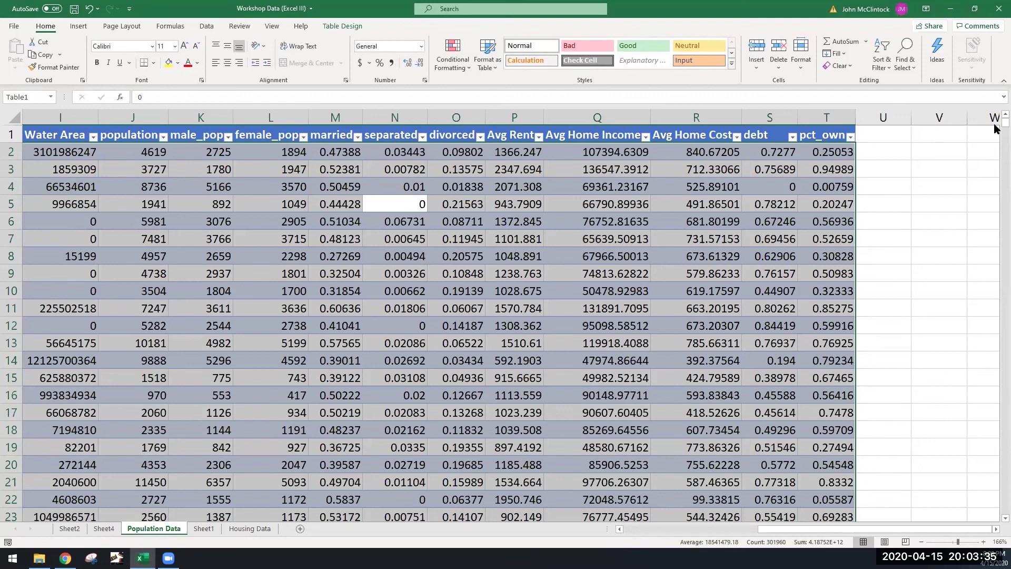
# Step: Browse the last rows of the table by moving up through the separated column, and return to its header
pyautogui.moveTo(995, 129); pyautogui.dragTo(979, 499)
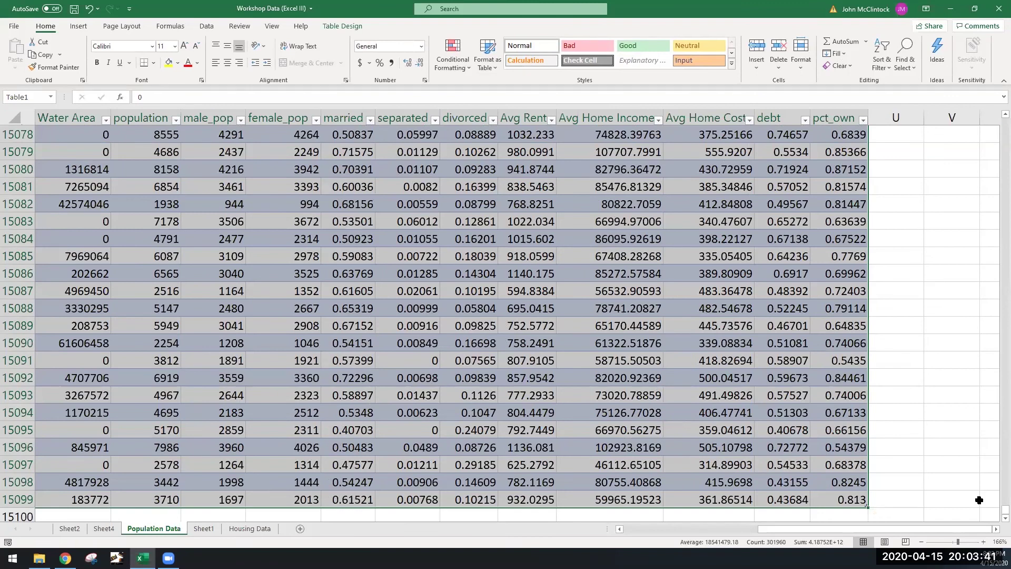
pyautogui.press('Up')
pyautogui.press('Up')
pyautogui.press('Up')
pyautogui.press('Up')
pyautogui.press('Up')
pyautogui.press('Up')
pyautogui.press('Up')
pyautogui.press('Up')
pyautogui.press('Up')
pyautogui.press('Up')
pyautogui.press('Up')
pyautogui.press('Up')
pyautogui.press('Up')
pyautogui.press('Up')
pyautogui.press('Up')
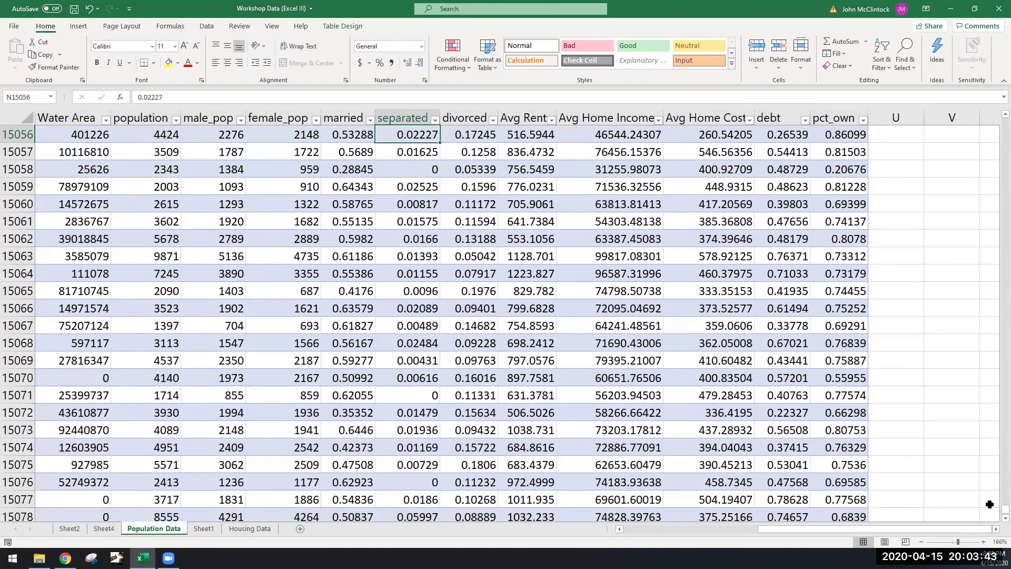
pyautogui.scroll(4, 587, 347)
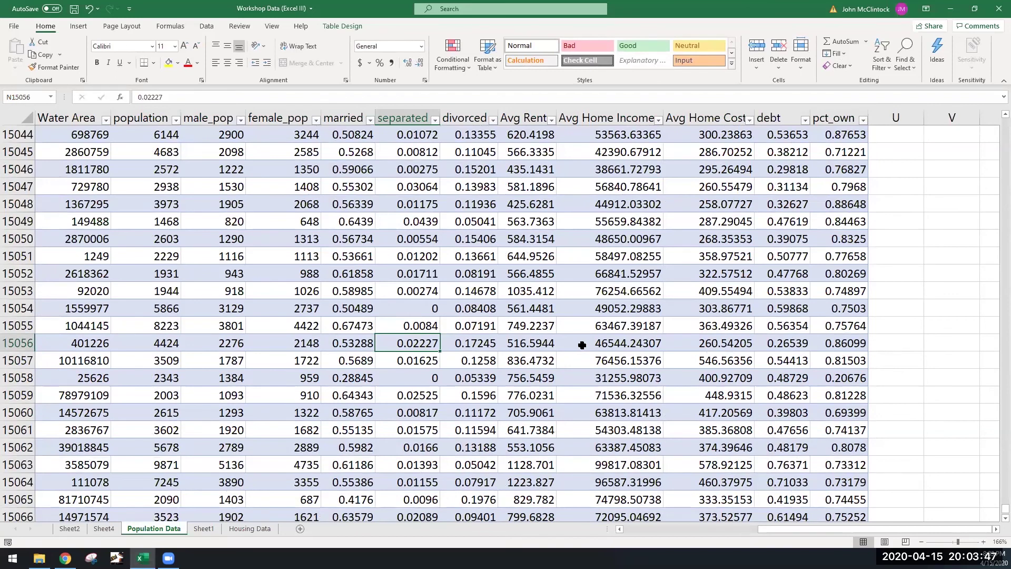
pyautogui.hotkey('ctrl', 'Up')
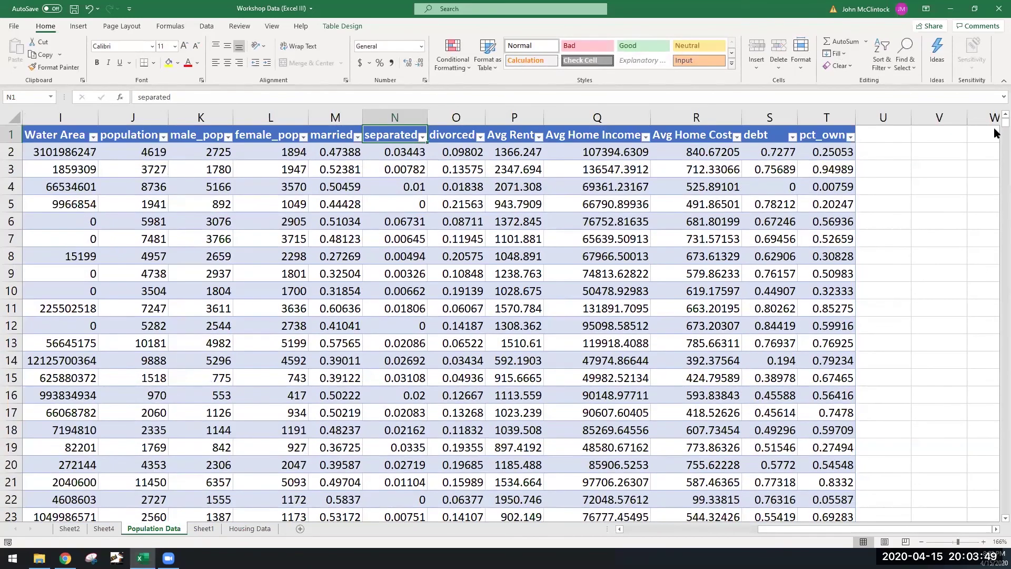
# Step: Jump to the last row of the Avg Home Income column and select the entire table from there
pyautogui.scroll(-1, 649, 198)
pyautogui.click(649, 199)
pyautogui.hotkey('ctrl', 'Down')
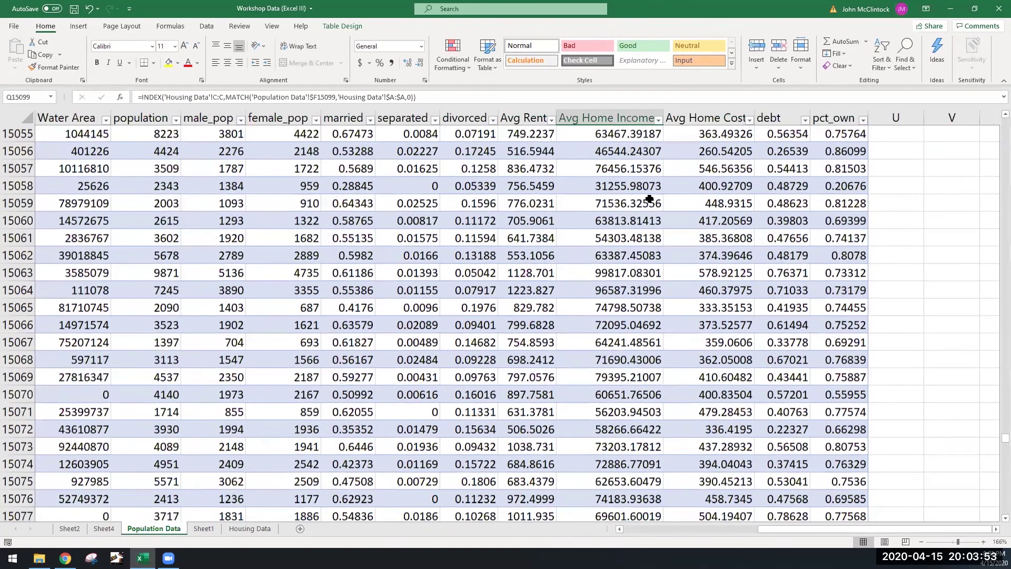
pyautogui.hotkey('ctrl', 'a')
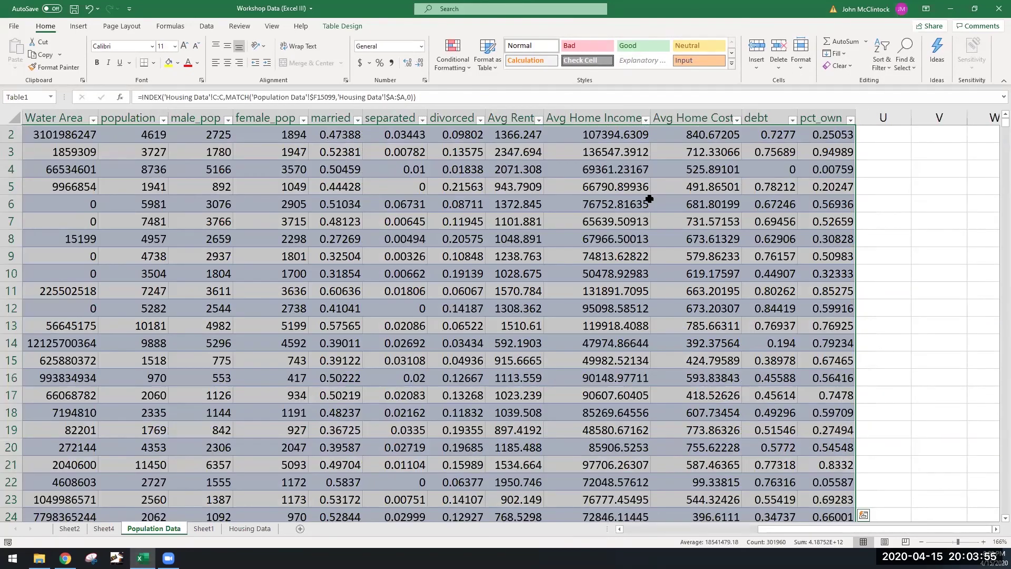
pyautogui.scroll(1, 650, 198)
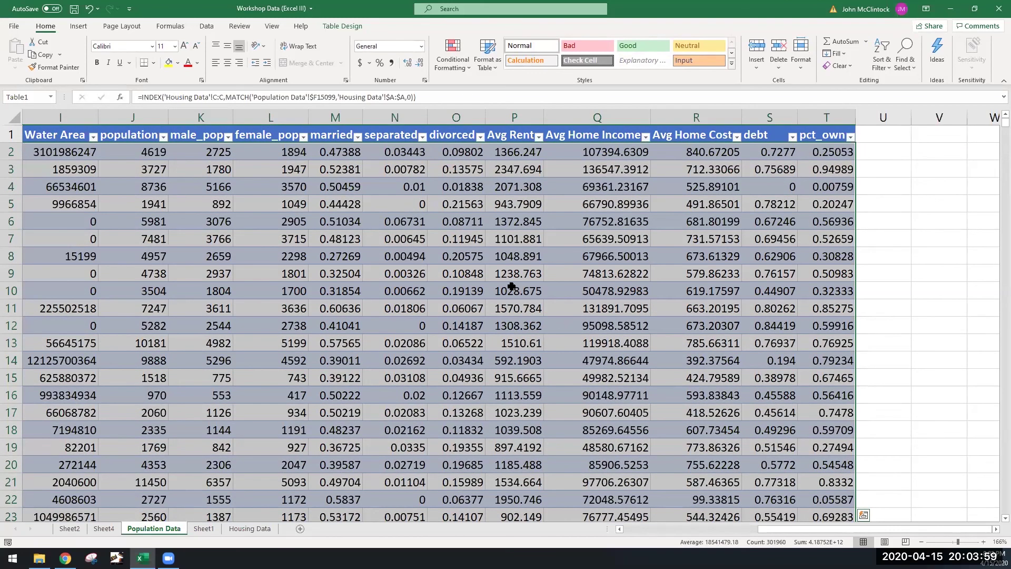
# Step: Select the data from the state_ab header in A1 through the last cell, and go back to cell L7
pyautogui.moveTo(767, 529); pyautogui.dragTo(45, 156)
pyautogui.click(41, 138)
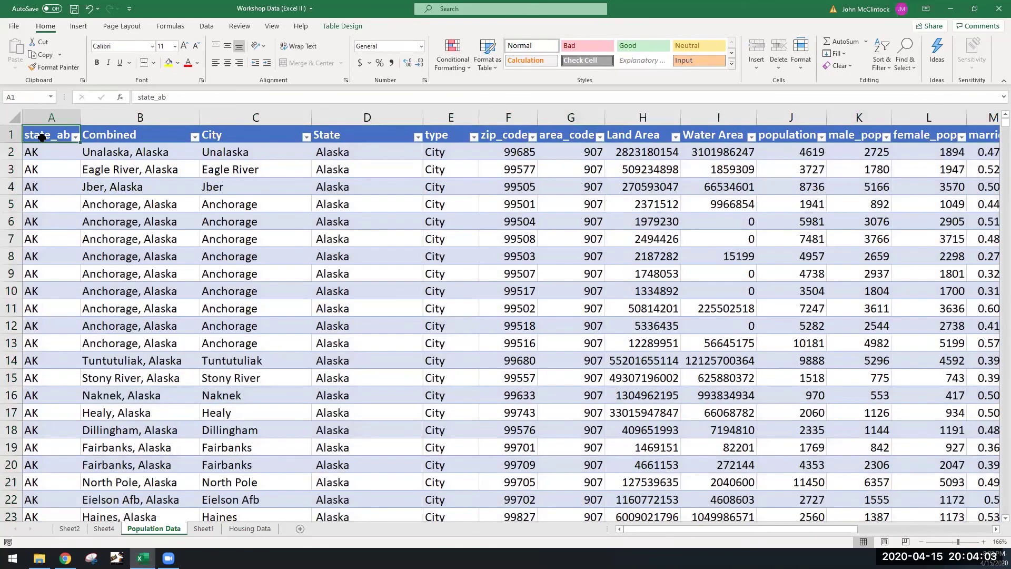
pyautogui.hotkey('ctrl', 'shift', 'End')
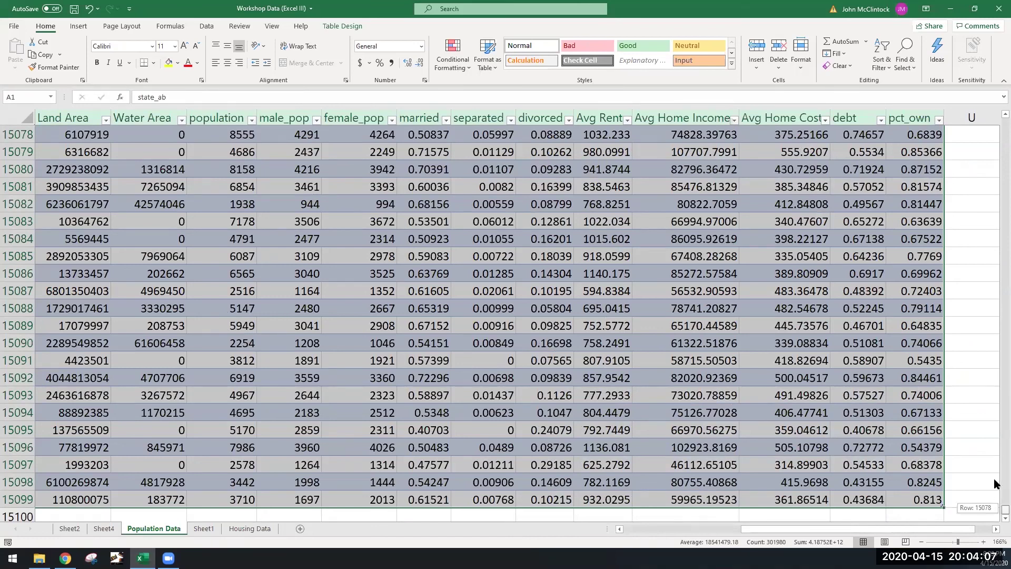
pyautogui.scroll(7, 994, 490)
pyautogui.moveTo(1005, 503); pyautogui.dragTo(958, 75)
pyautogui.click(353, 239)
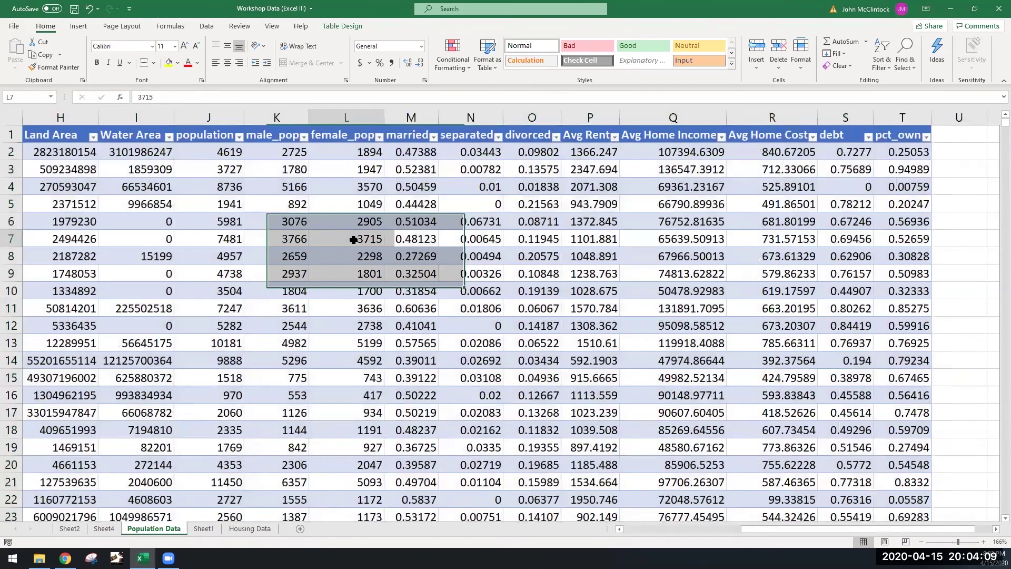
# Step: Select the entire table from cell L7, review its first columns and end on cell B5 in the Combined column
pyautogui.hotkey('ctrl', 'a')
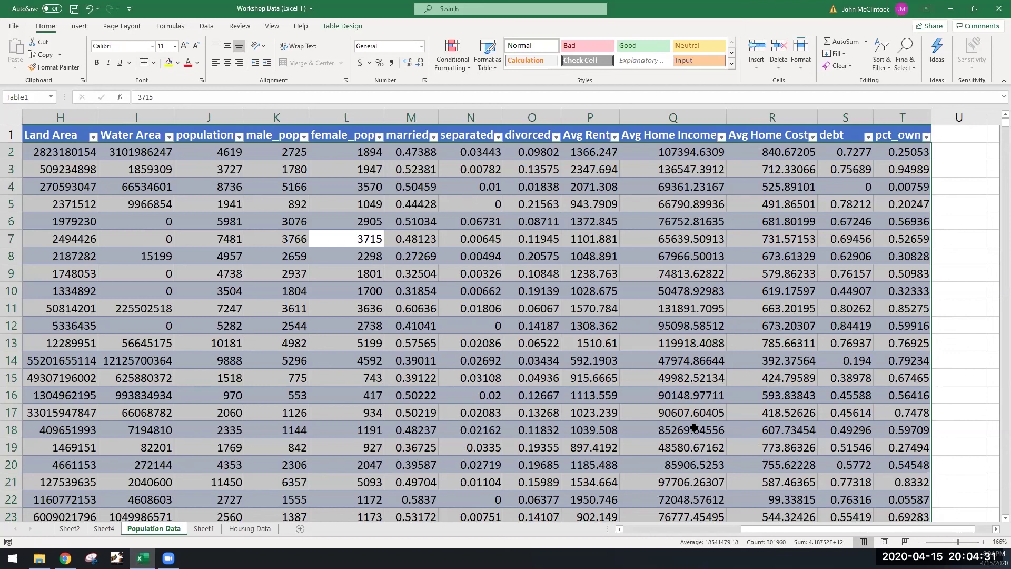
pyautogui.moveTo(794, 528); pyautogui.dragTo(676, 529)
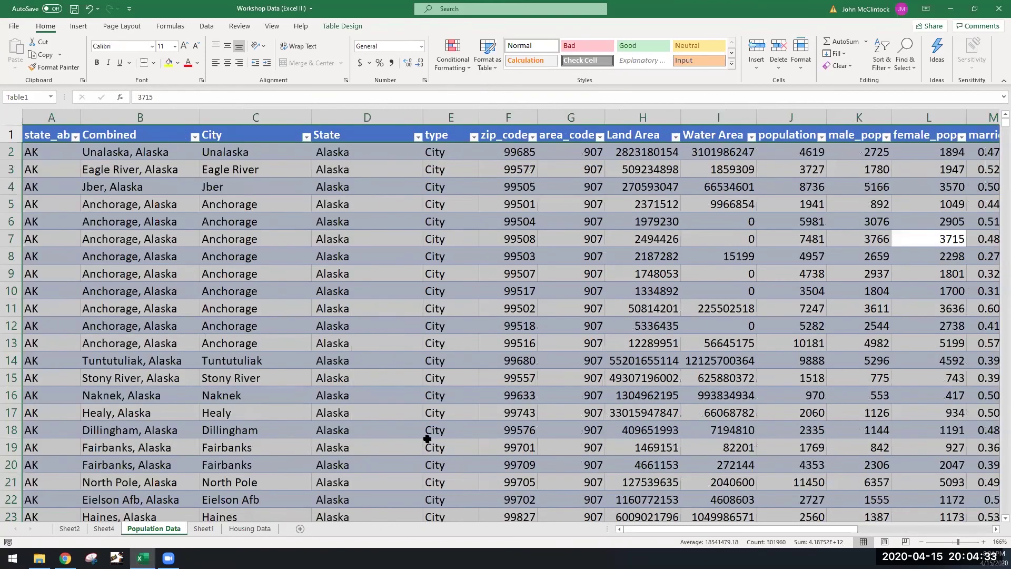
pyautogui.click(134, 199)
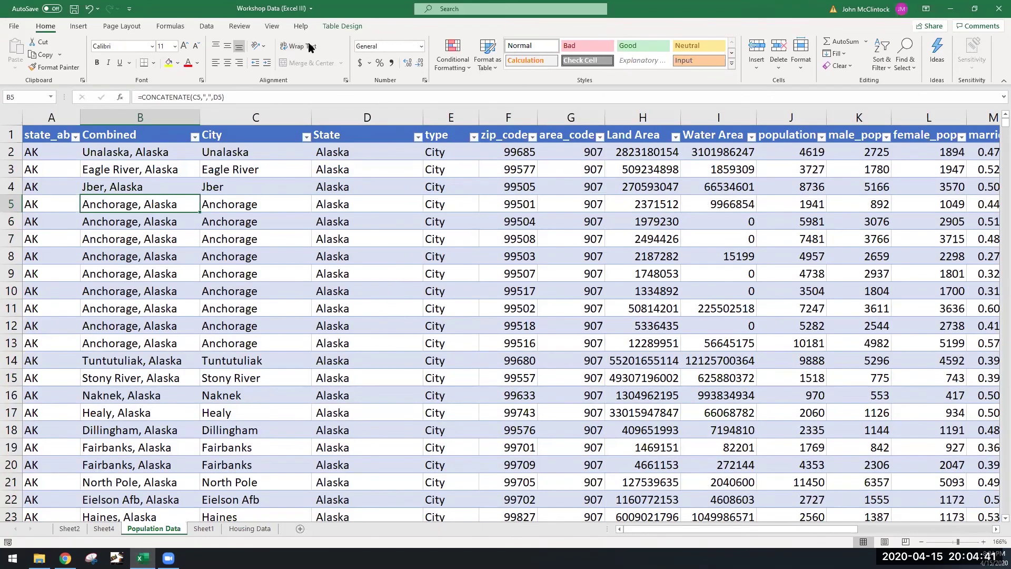
pyautogui.click(335, 28)
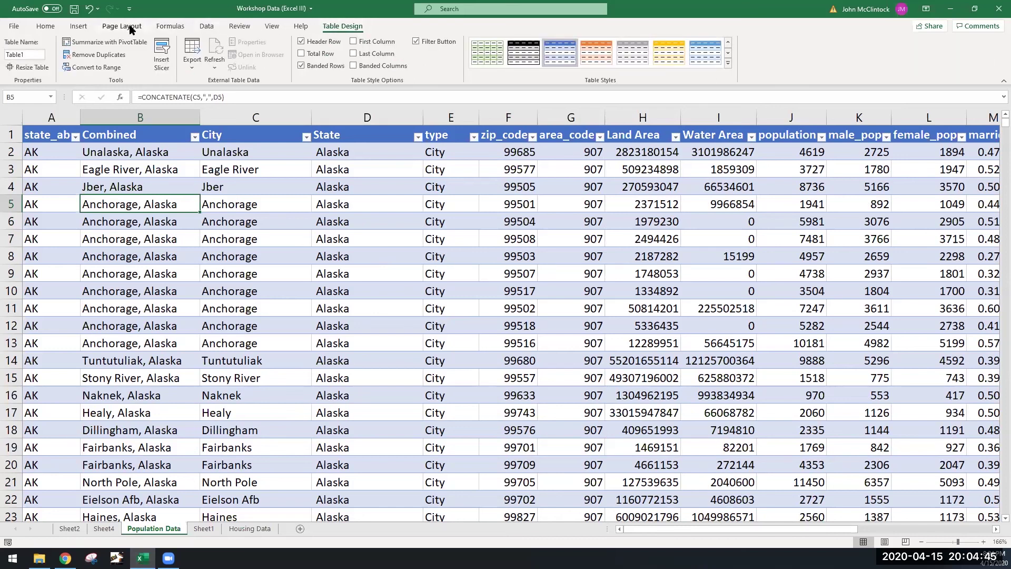
pyautogui.click(10, 27)
pyautogui.click(17, 24)
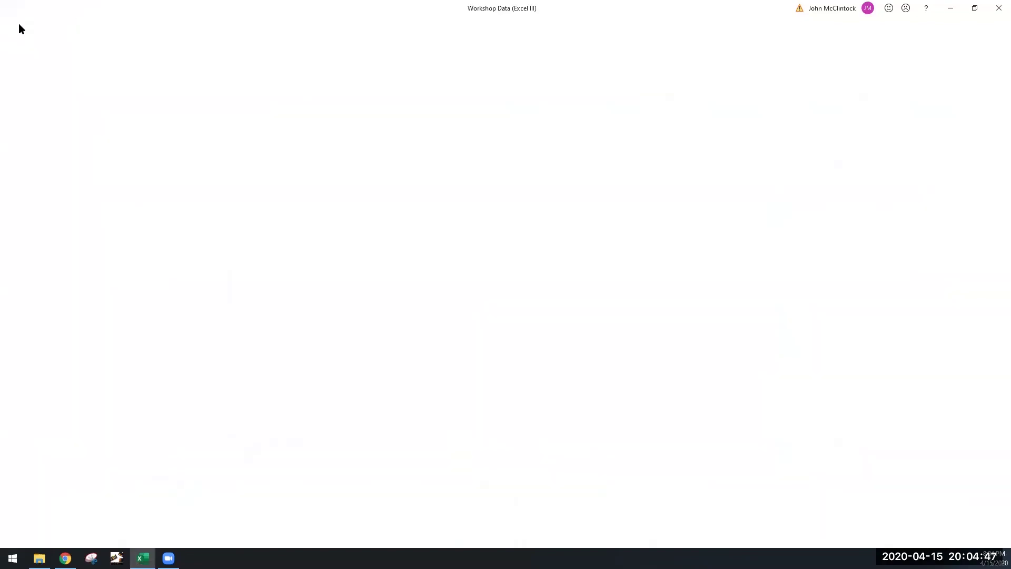
pyautogui.click(45, 27)
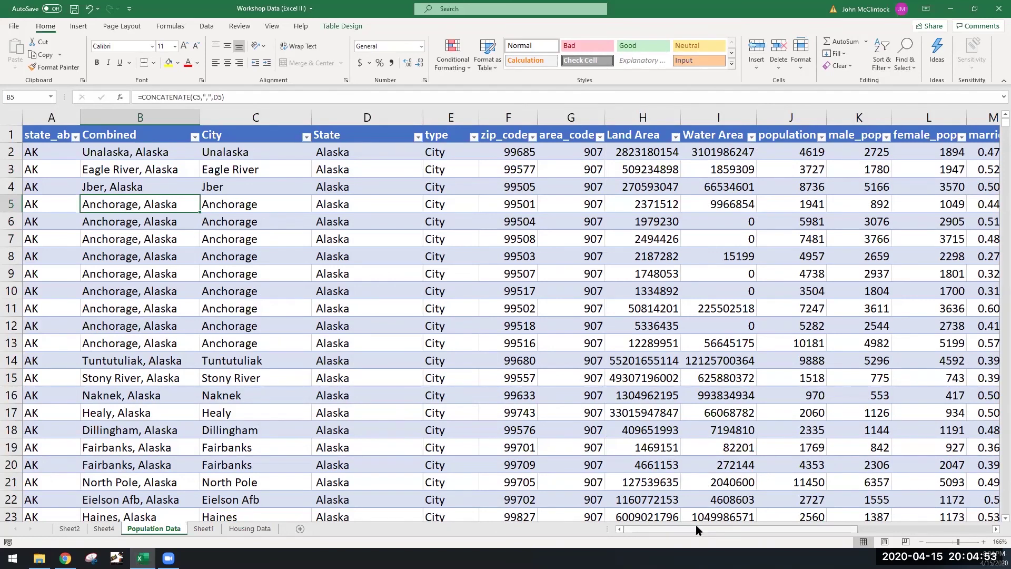
# Step: Select the Avg Rent column from its header to the last row, and return to header cell P1 by its reference
pyautogui.moveTo(700, 528); pyautogui.dragTo(933, 505)
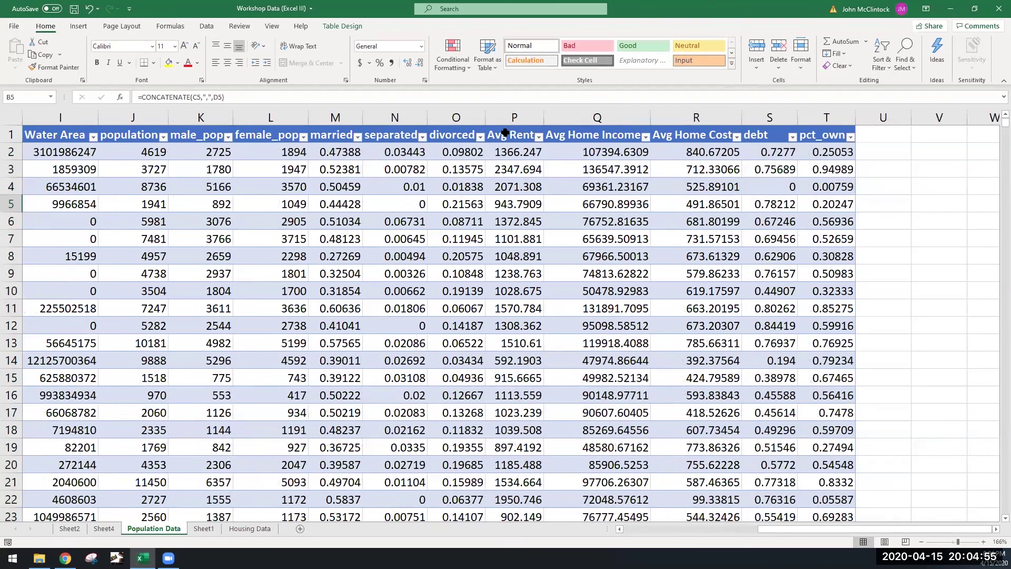
pyautogui.click(504, 134)
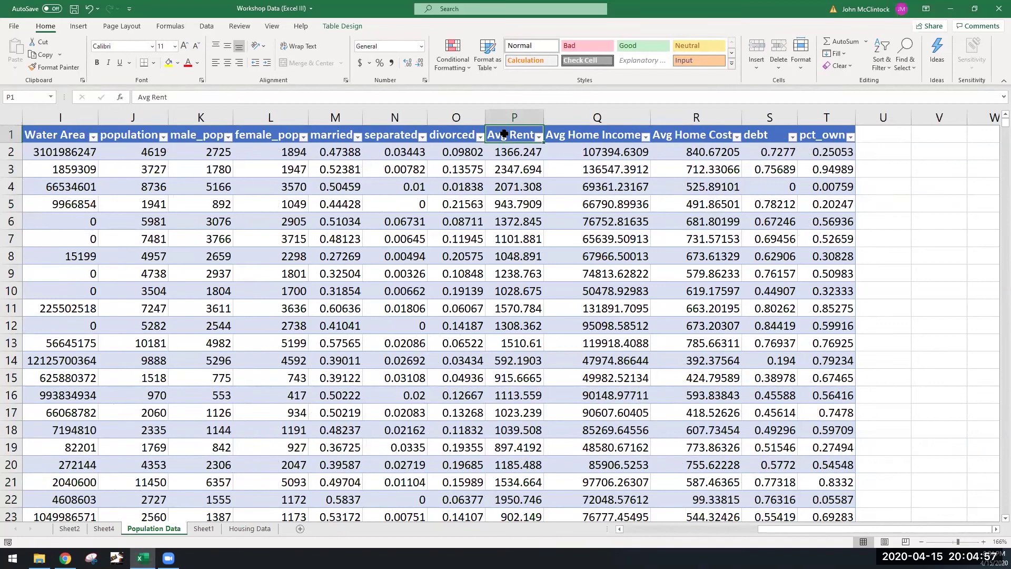
pyautogui.hotkey('ctrl', 'shift', 'Down')
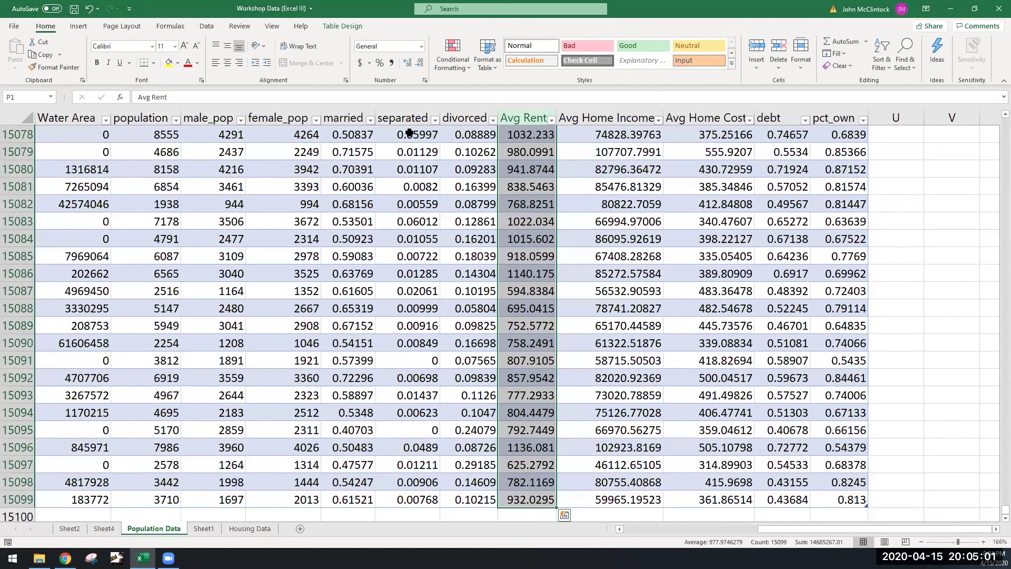
pyautogui.click(55, 97)
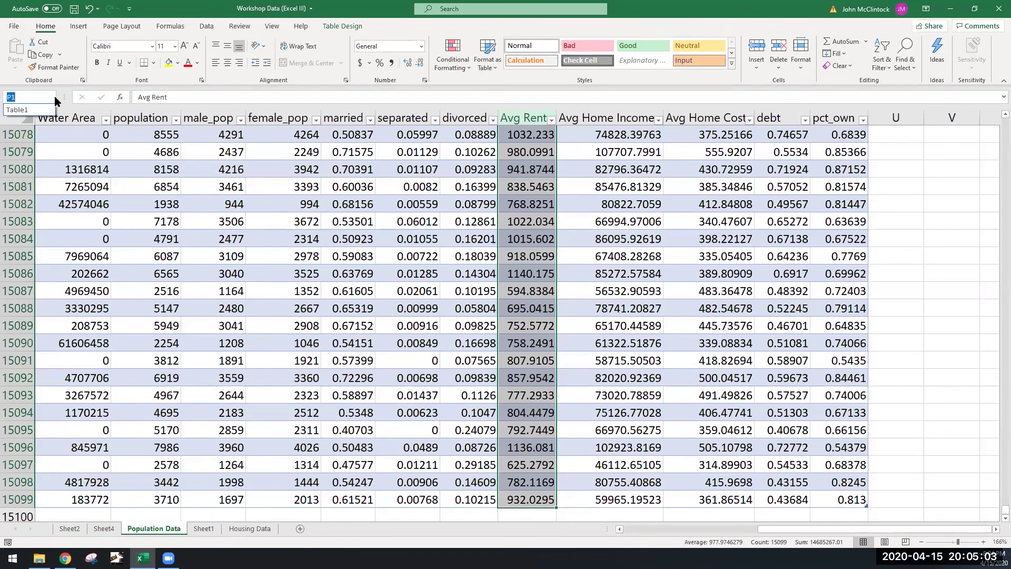
pyautogui.click(54, 98)
pyautogui.click(39, 101)
pyautogui.press('Return')
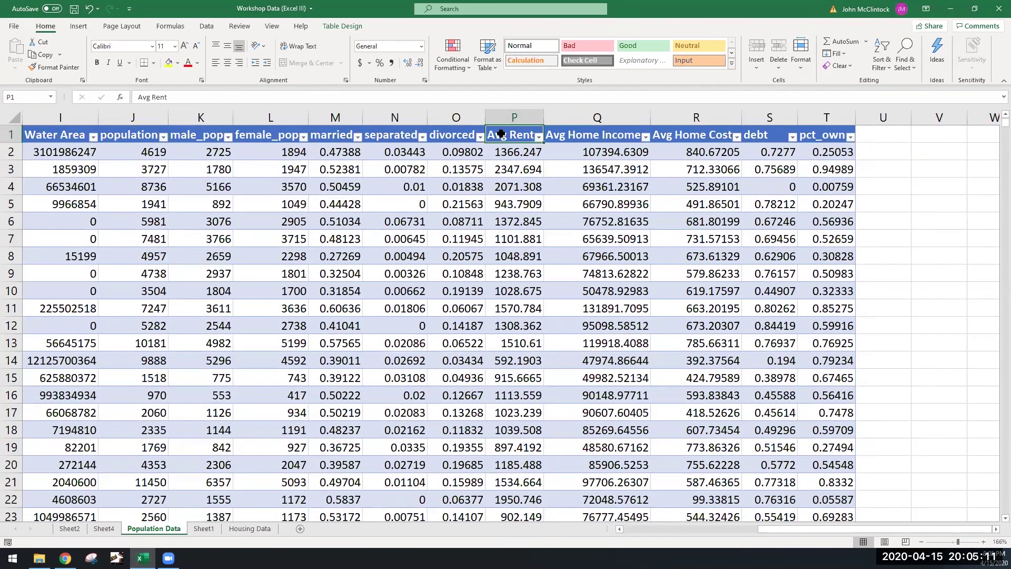
# Step: Repeat the Avg Rent selection down to the last row, and go back to P1 by reference, ending on cell P6
pyautogui.hotkey('ctrl', 'shift', 'Down')
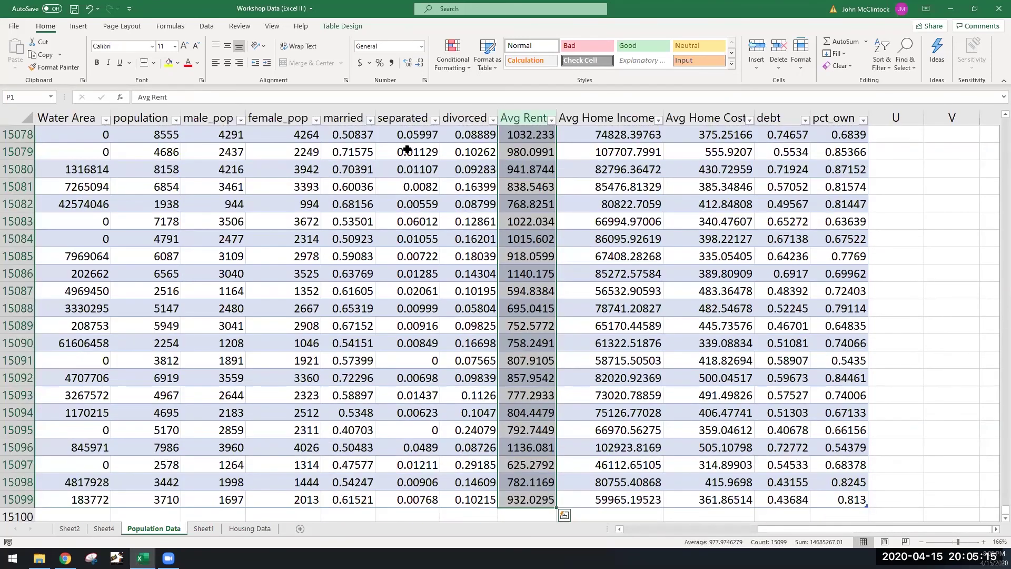
pyautogui.click(23, 97)
pyautogui.press('Return')
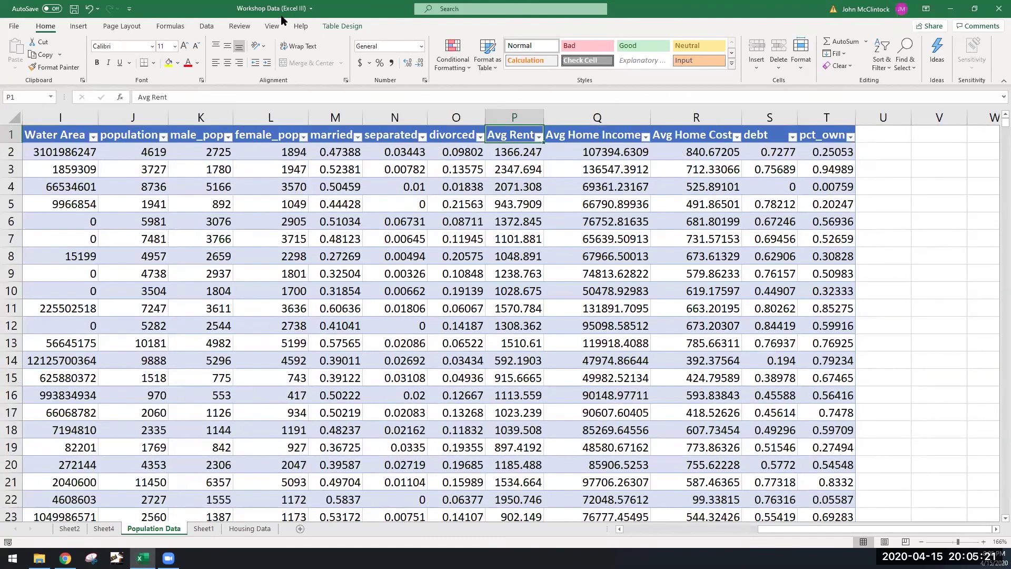
pyautogui.click(502, 224)
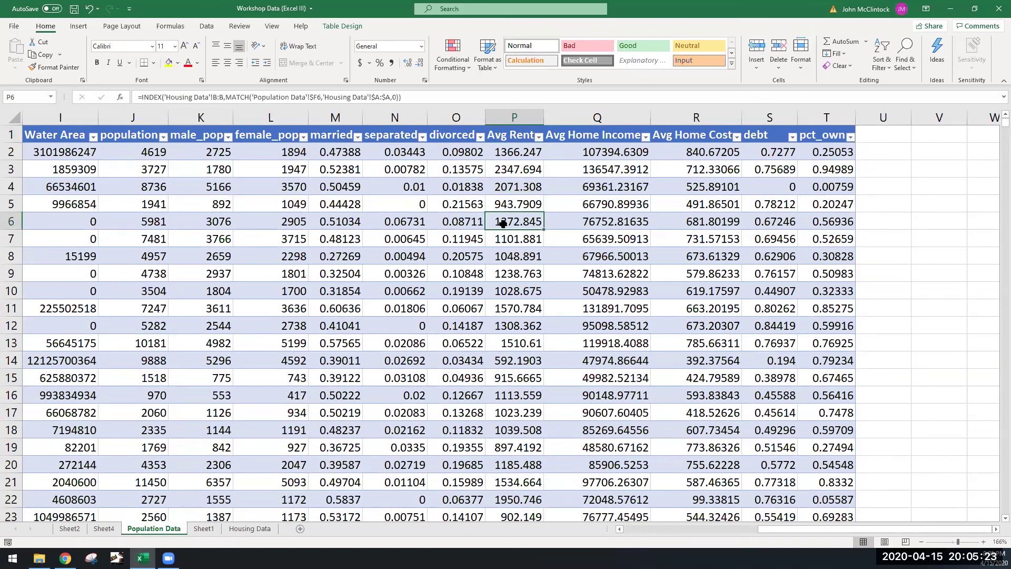
# Step: Select the whole Avg Rent column P, and reselect only its data from header cell P1 down to the last row
pyautogui.click(517, 118)
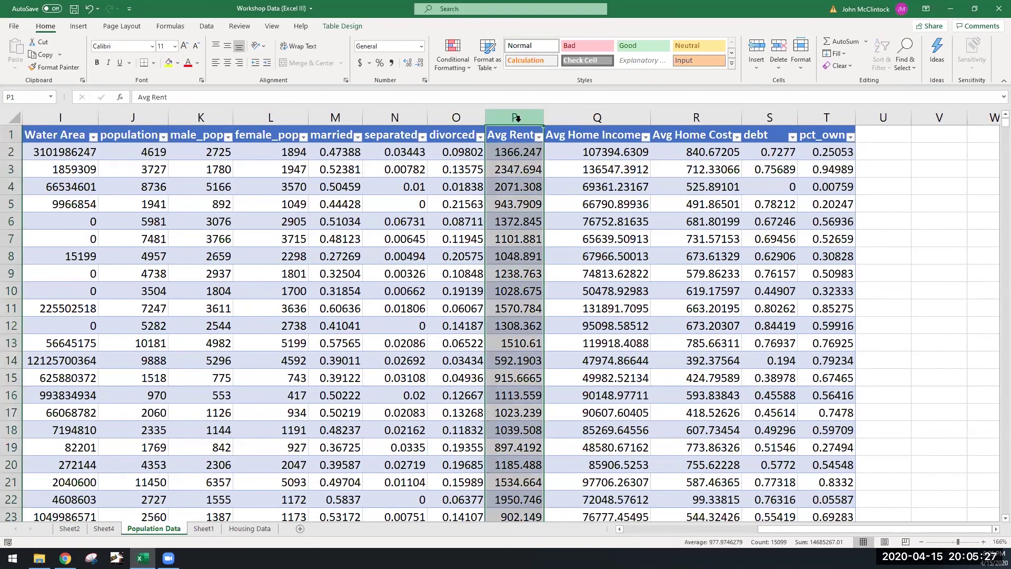
pyautogui.click(513, 129)
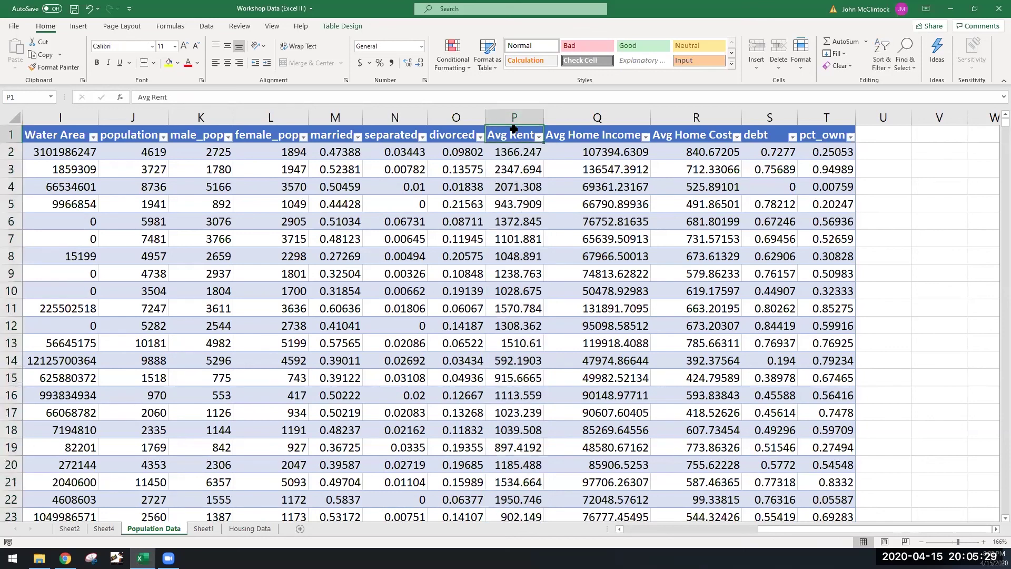
pyautogui.hotkey('ctrl', 'shift', 'Down')
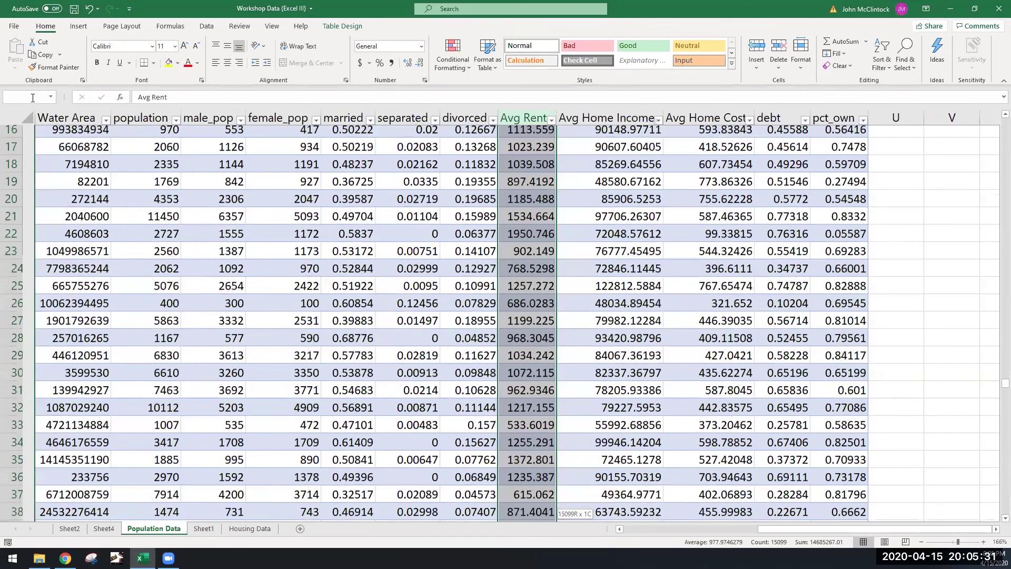
# Step: Go to the divorced header in cell O1 by its reference, and end on cell M9 in the married column
pyautogui.click(13, 96)
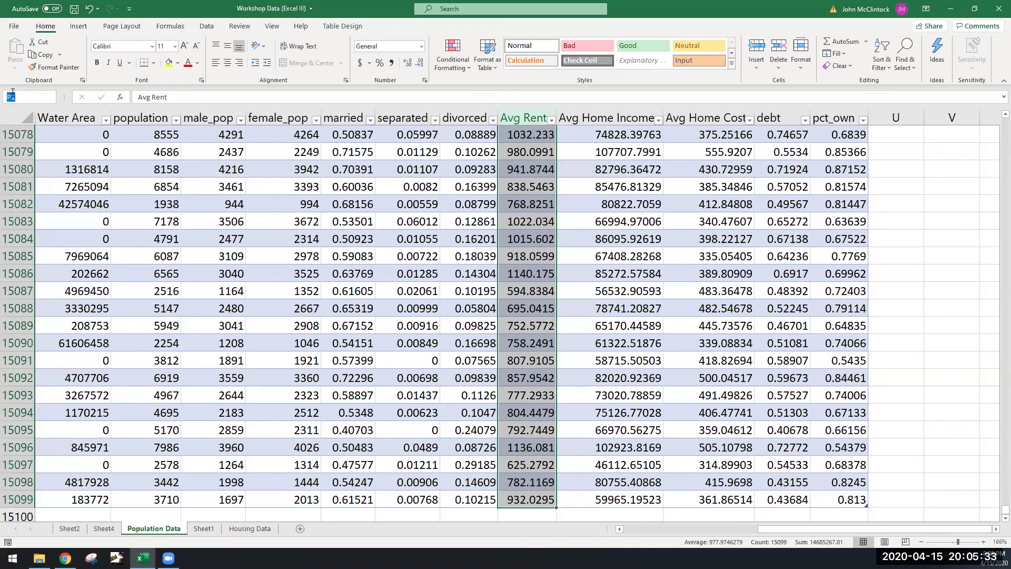
pyautogui.write('o1')
pyautogui.press('Return')
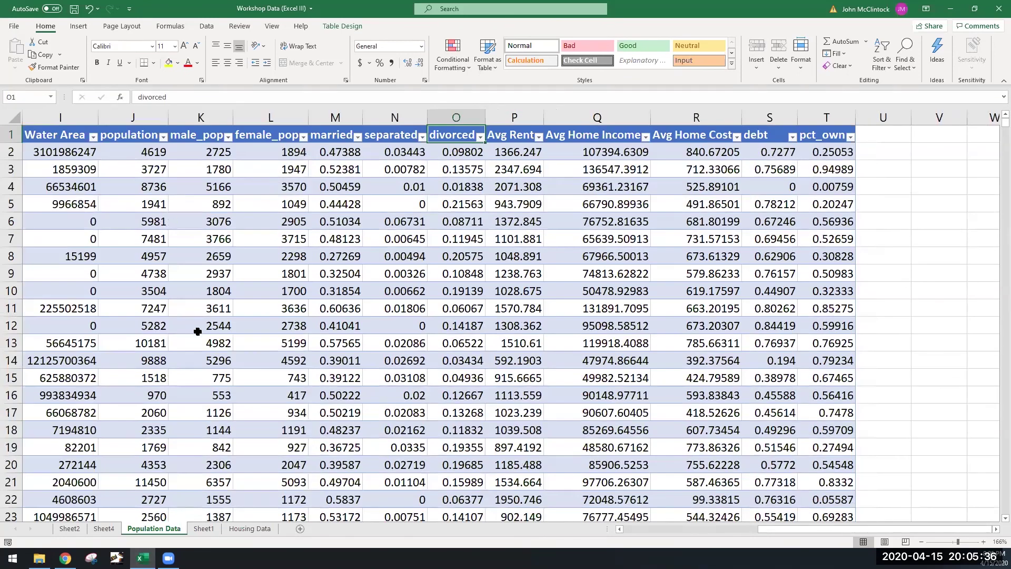
pyautogui.click(361, 278)
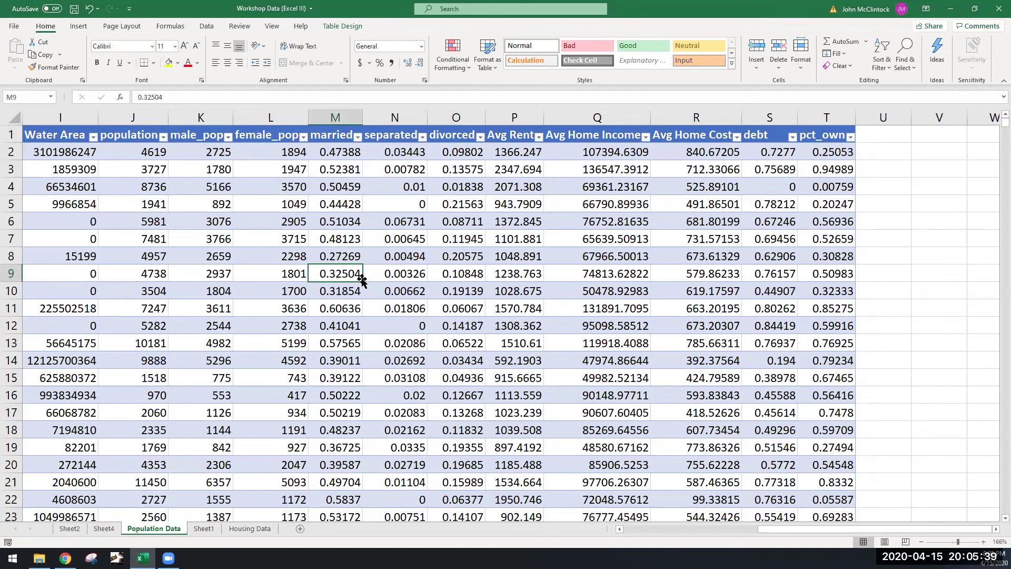